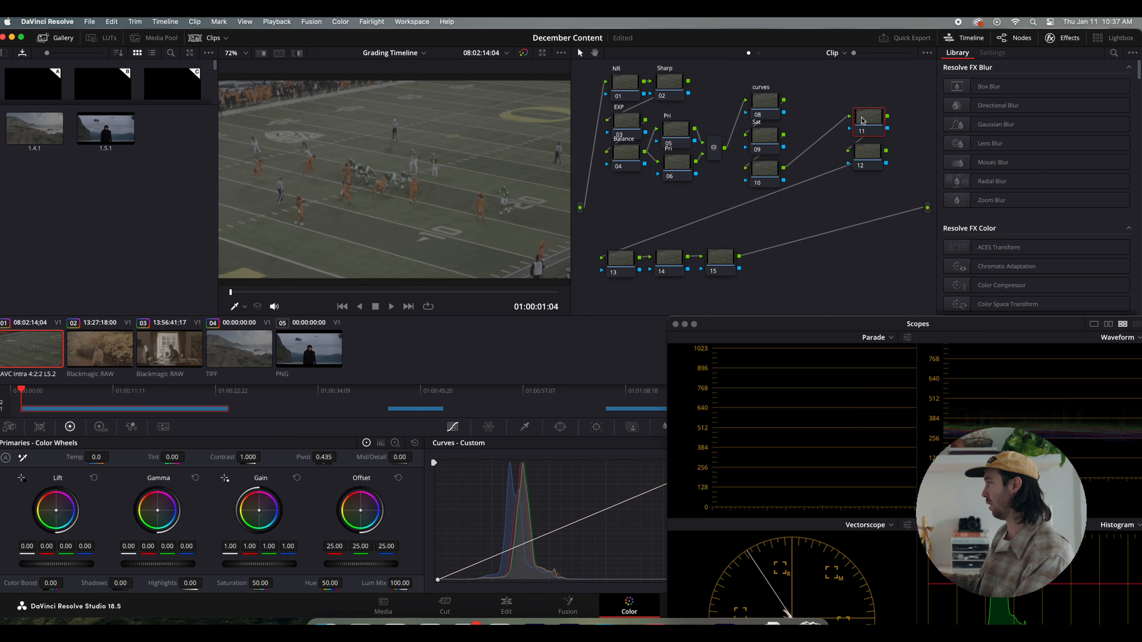
Label node 11 Look, node 12 CST and node 13 Glow in the node graph.
left_click_drag(869, 132, 867, 128)
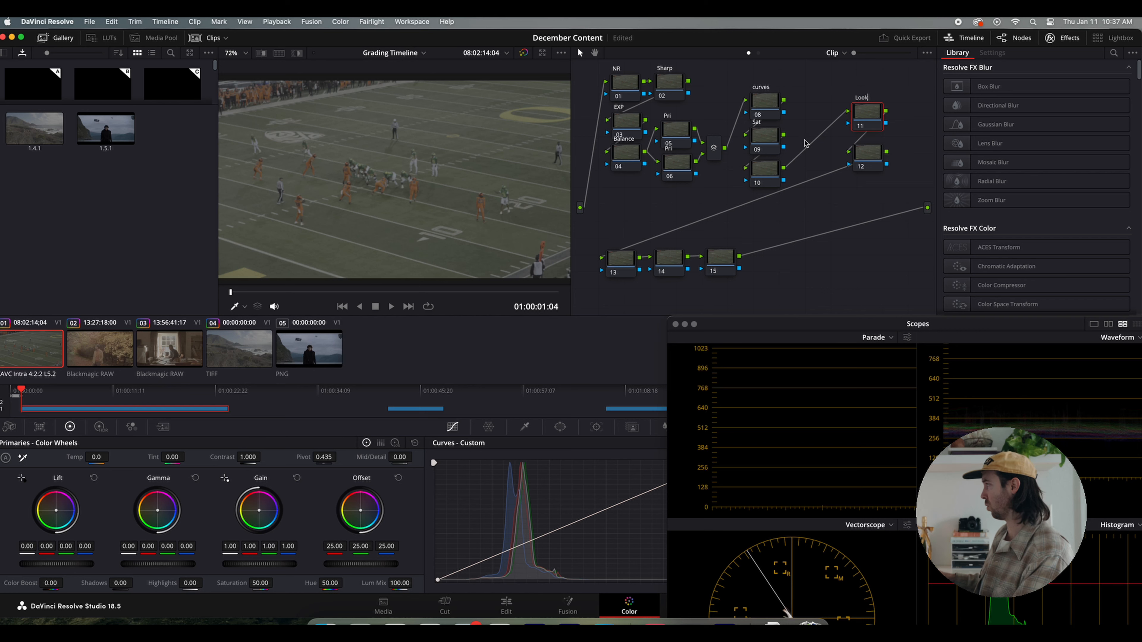
left_click(871, 165)
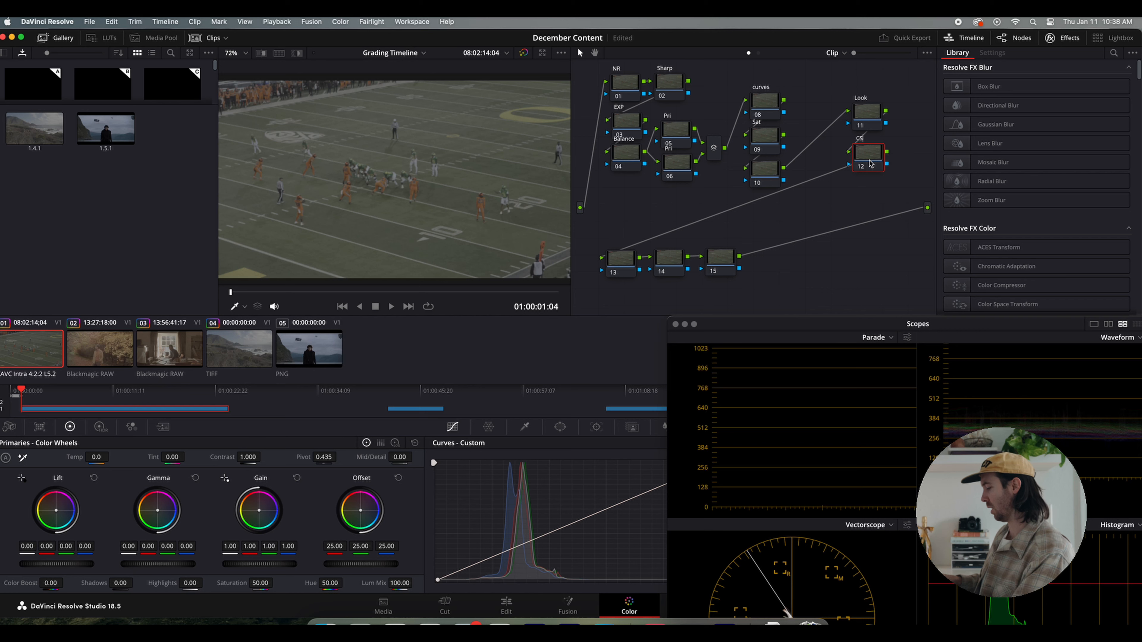
left_click(615, 266)
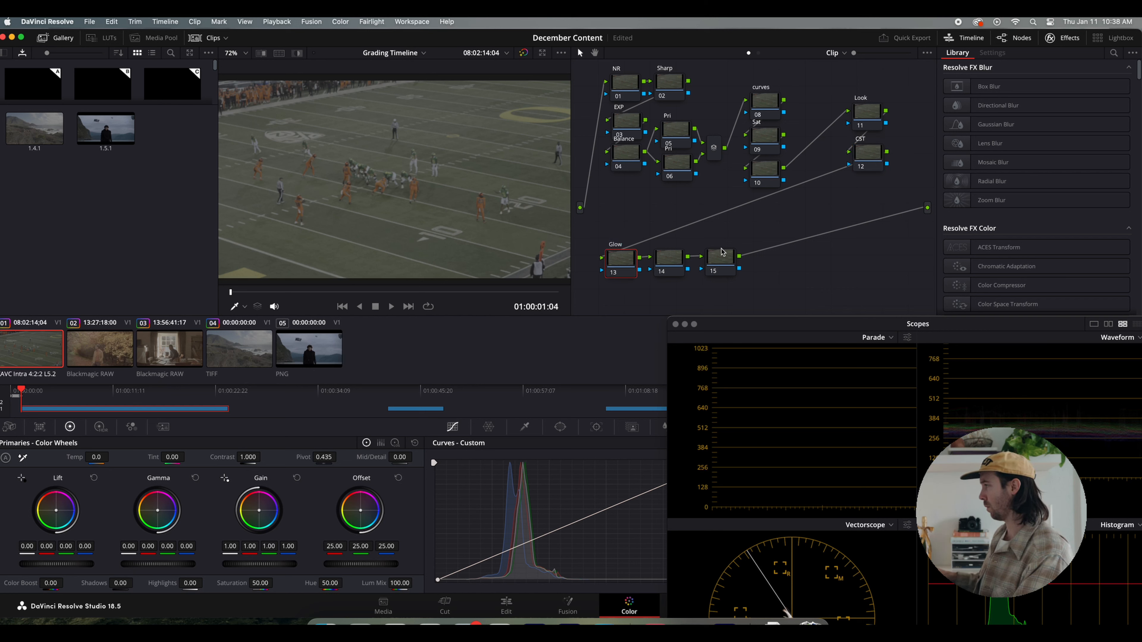
left_click(680, 260)
key("alt+f")
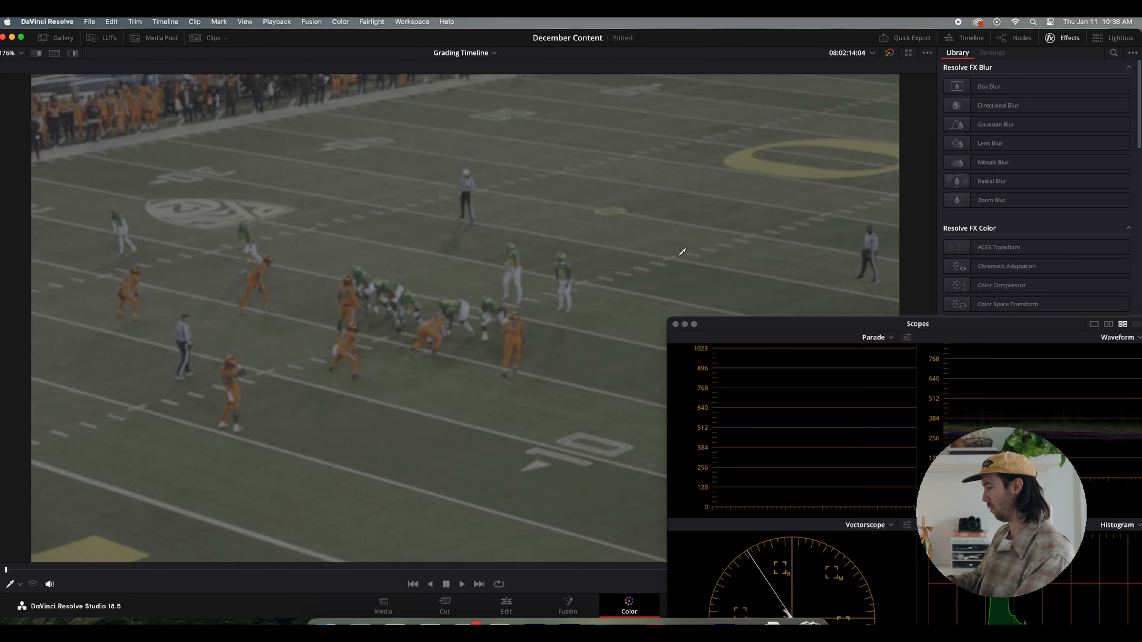
scroll(724, 304, "up", 6)
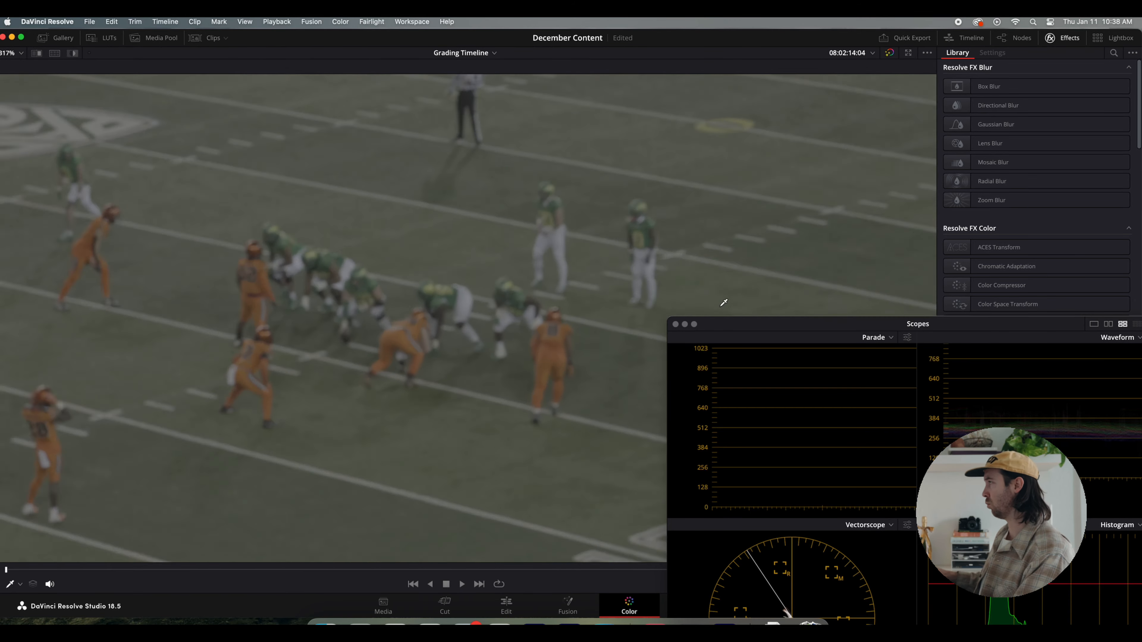
scroll(499, 141, "down", 4)
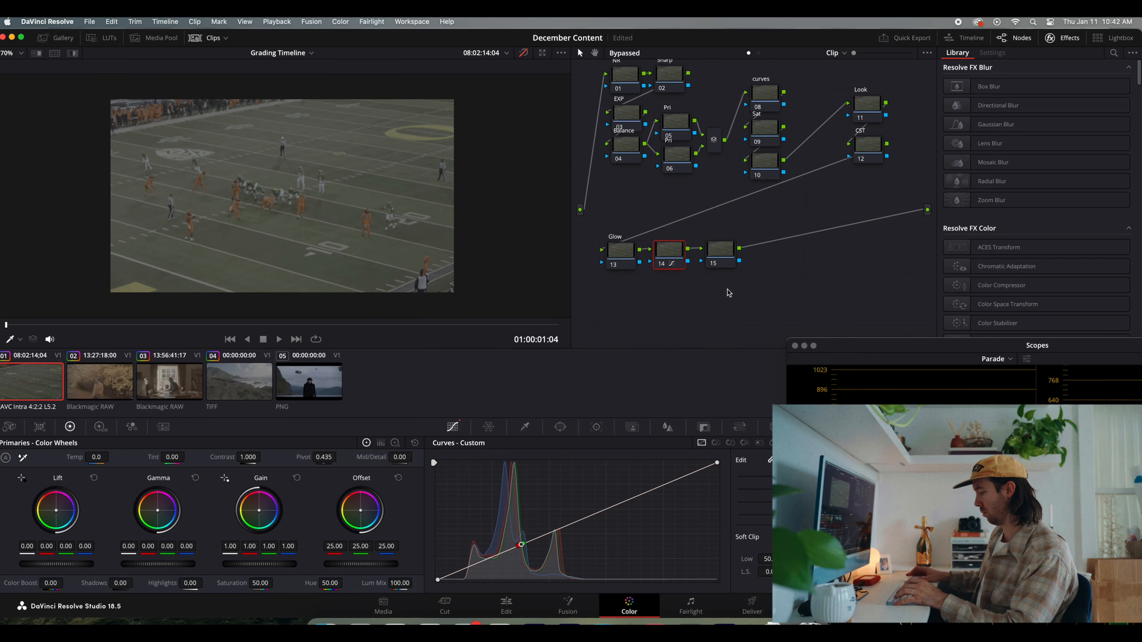
Reset the grade on node 14, and label node 14 grain and node 15 halation.
right_click(672, 252)
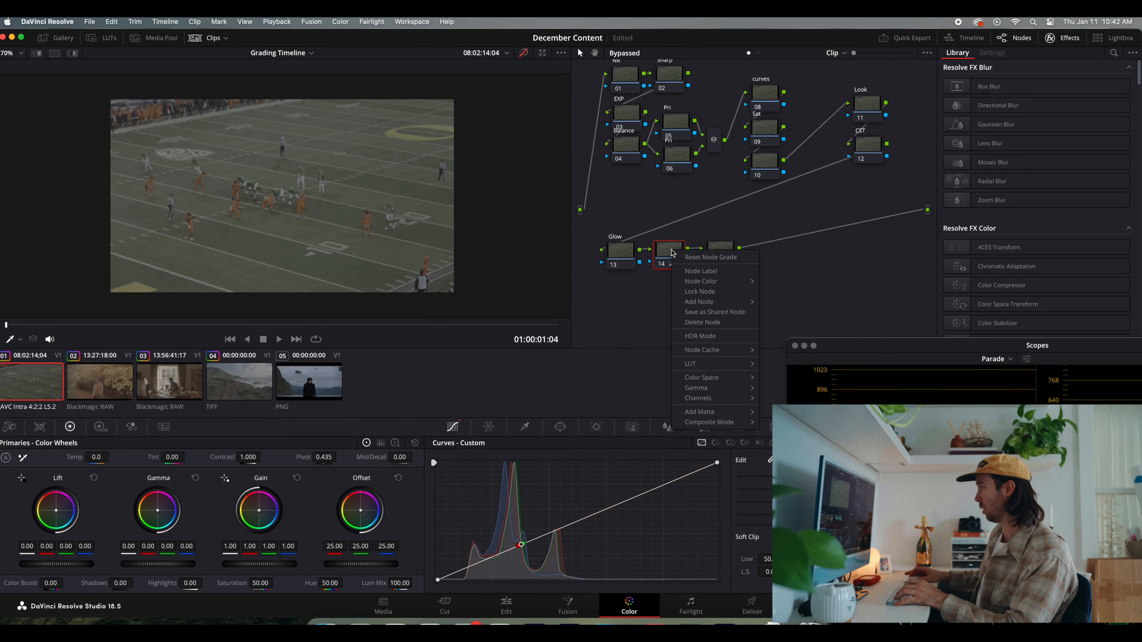
left_click(716, 259)
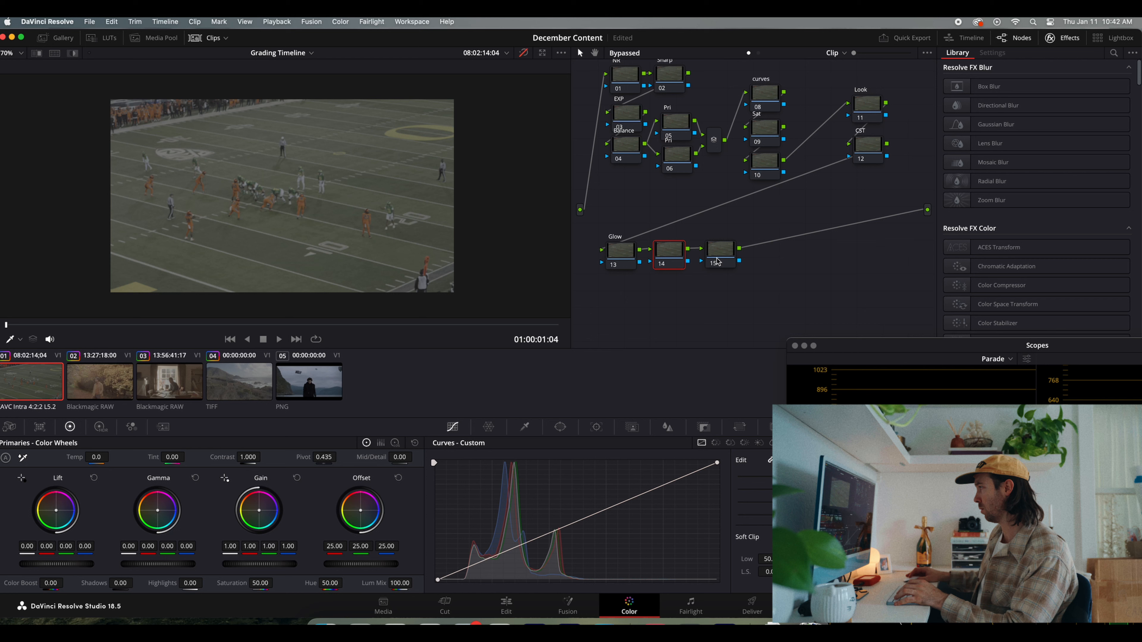
right_click(670, 257)
left_click(694, 227)
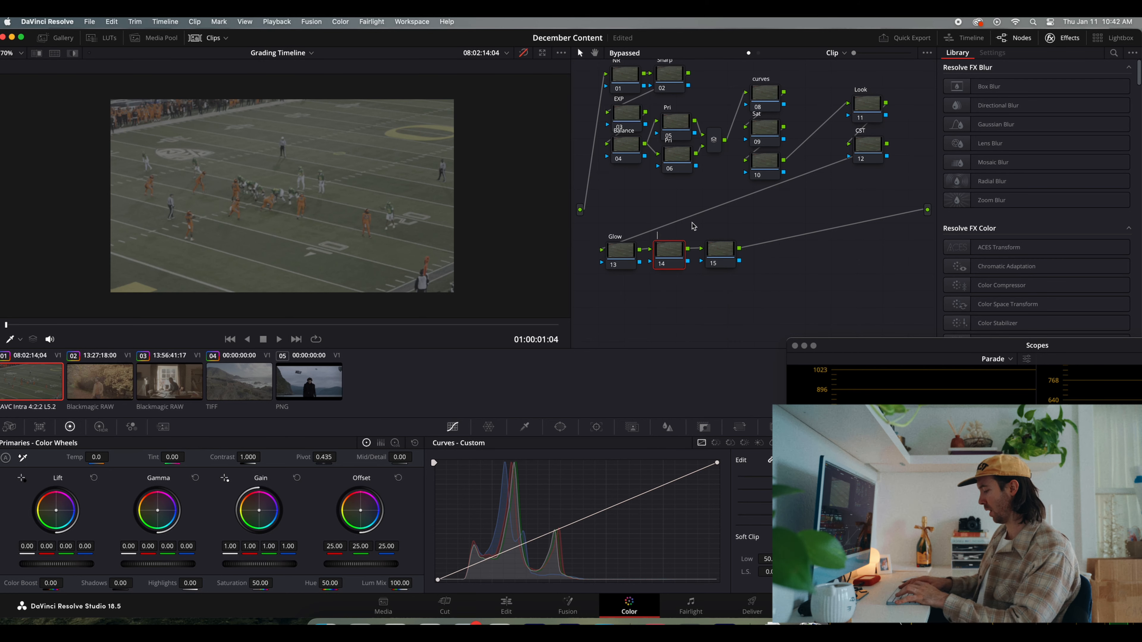
left_click(728, 255)
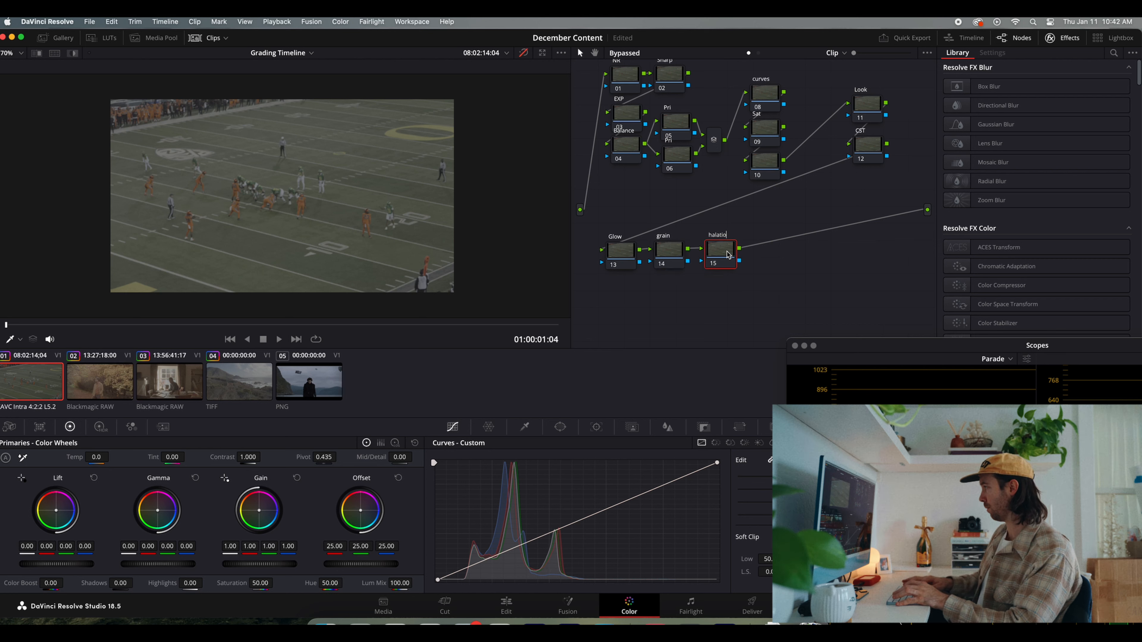
Apply the Color Space Transform effect to the CST node.
left_click(878, 155)
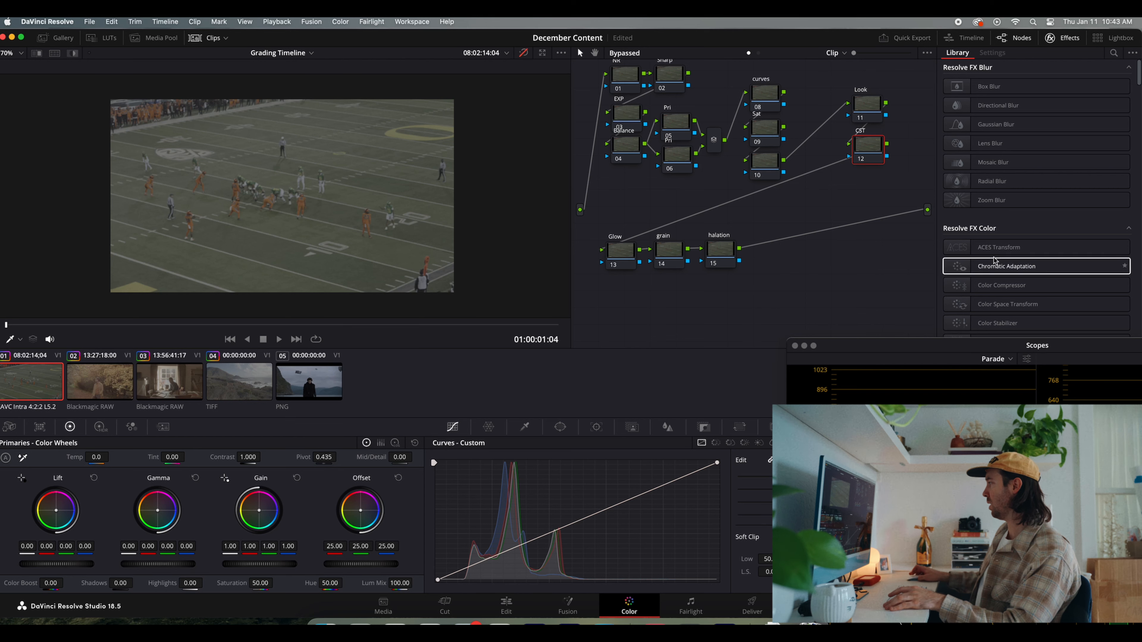
scroll(993, 259, "down", 3)
left_click_drag(996, 224, 873, 154)
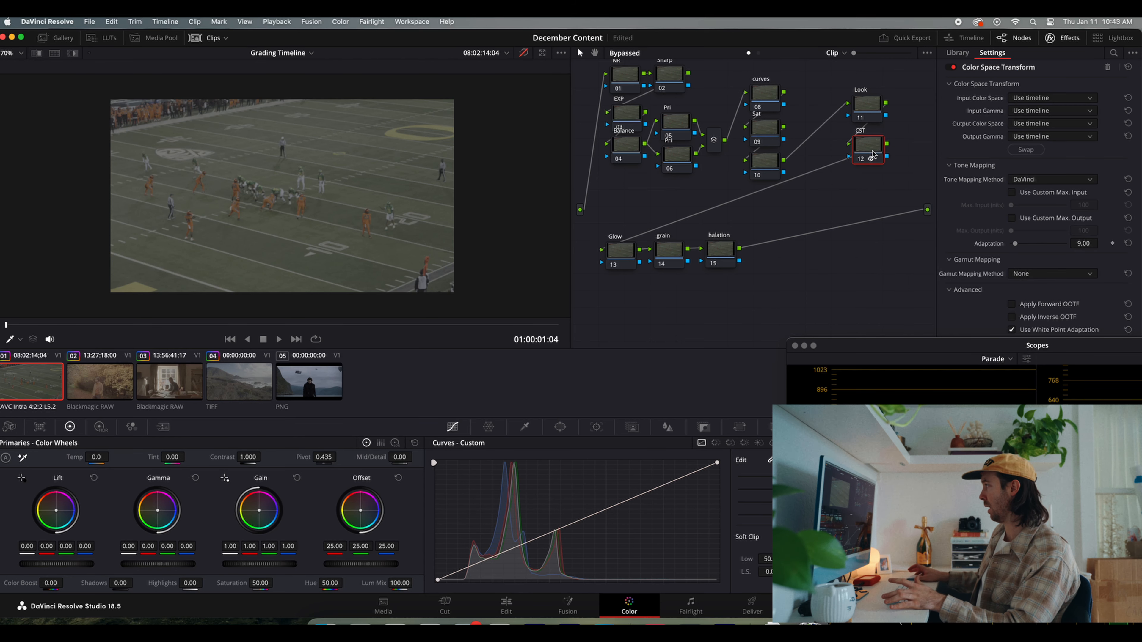
Set the transform's input color space to Sony S-Gamut3.Cine and input gamma to Sony S-Log3, and turn off the grade bypass.
left_click(1076, 99)
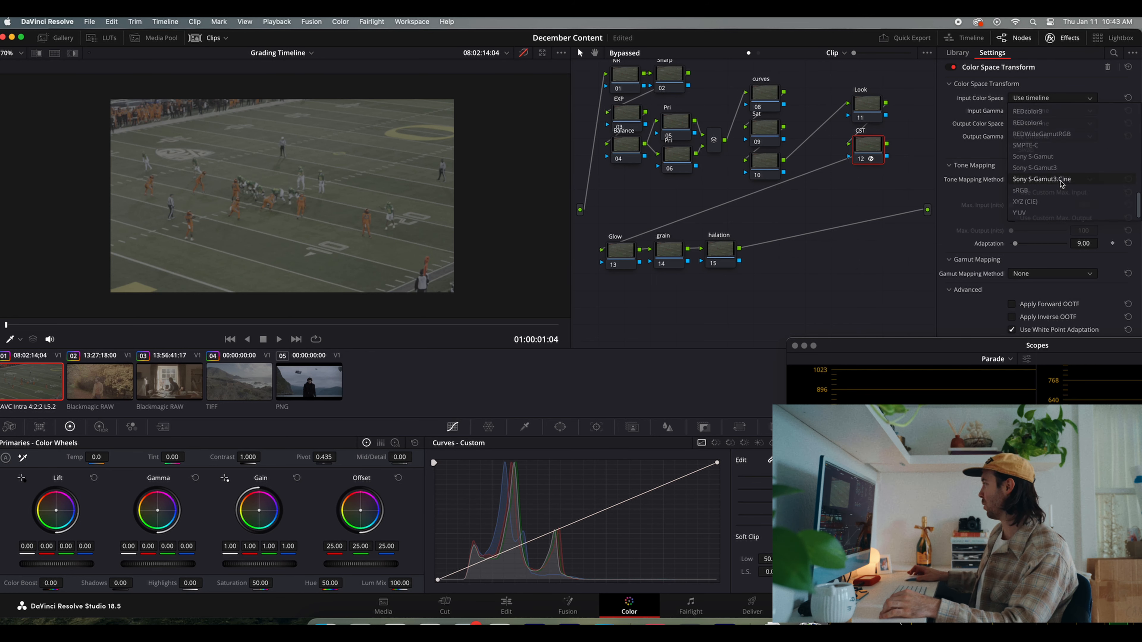
left_click(1056, 179)
left_click(1054, 112)
scroll(1061, 176, "down", 10)
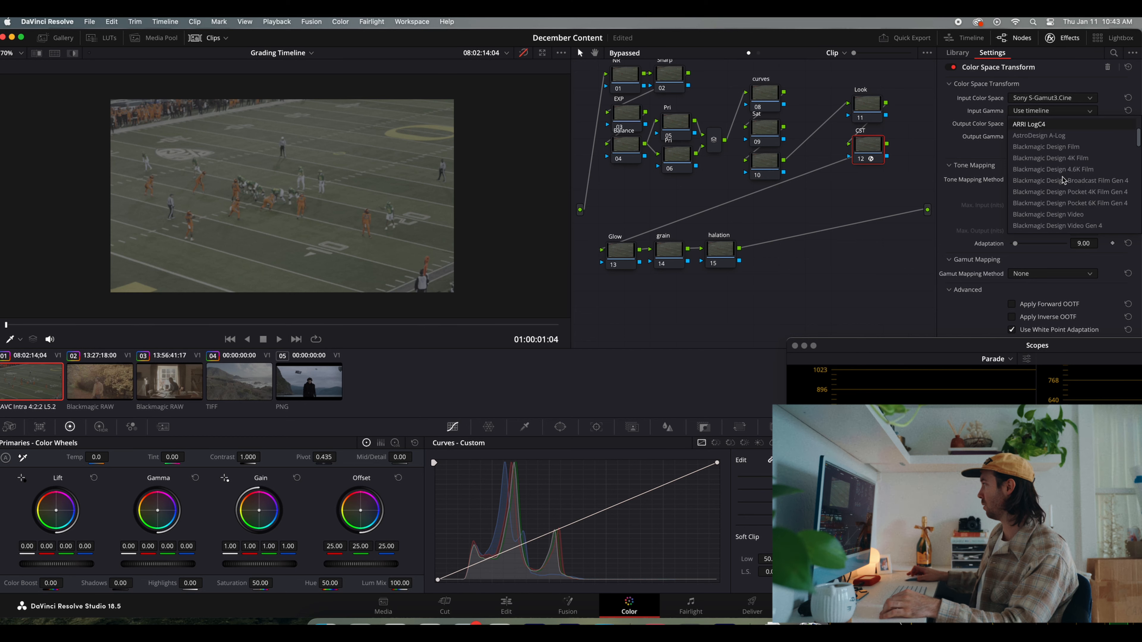
scroll(1061, 175, "down", 10)
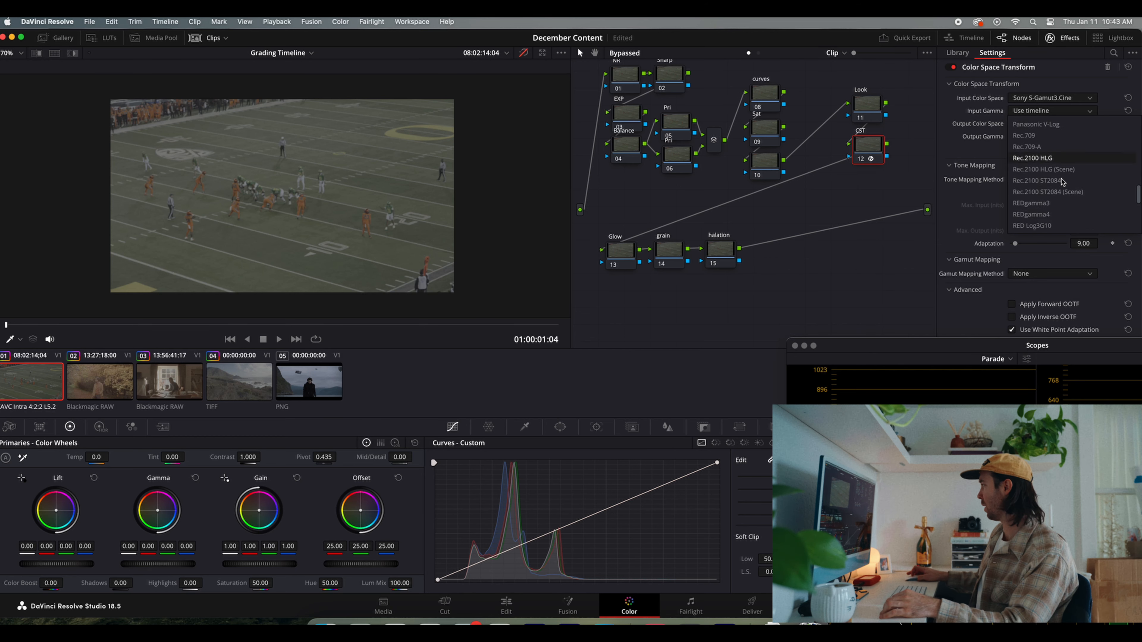
left_click(1048, 158)
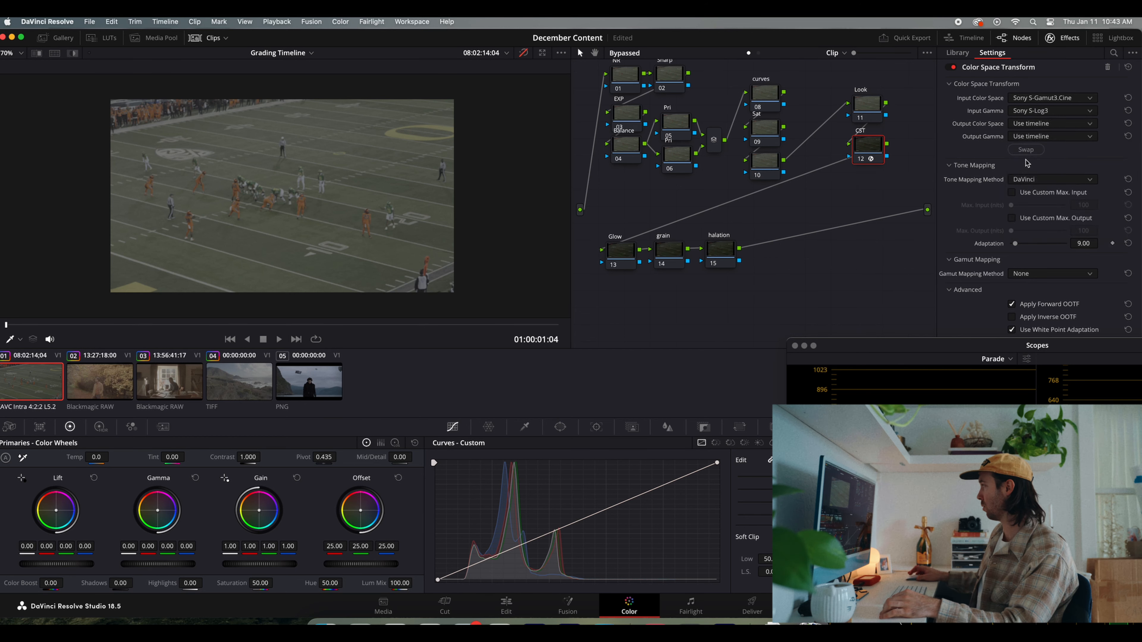
key("shift+d")
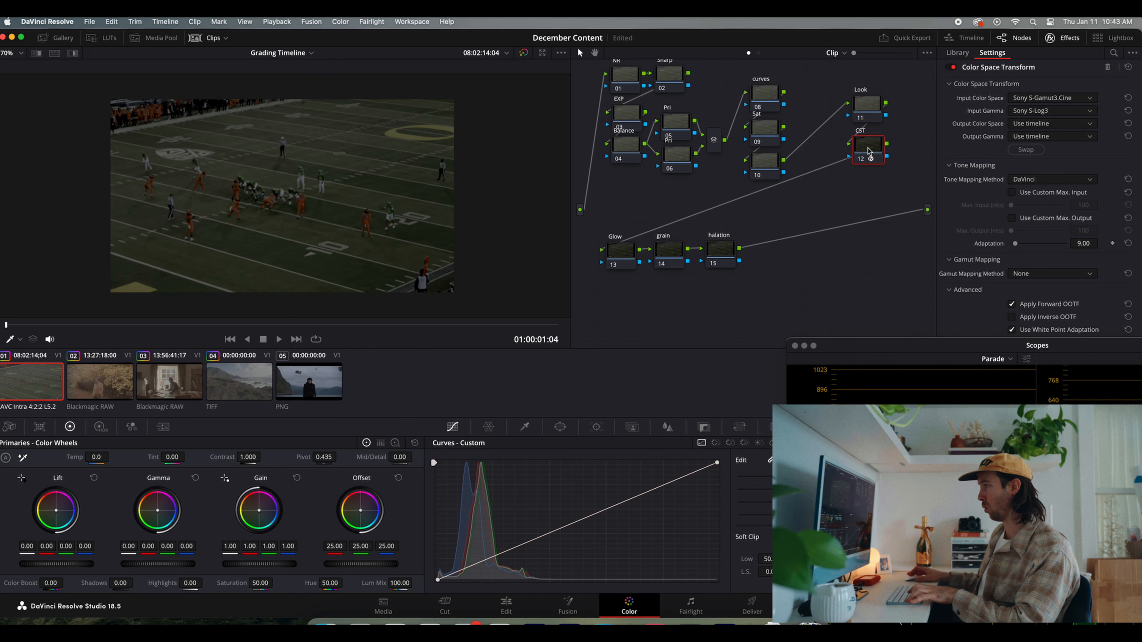
Select the Look node and move the playhead forward in the football clip to 01:00:08:13.
left_click(875, 107)
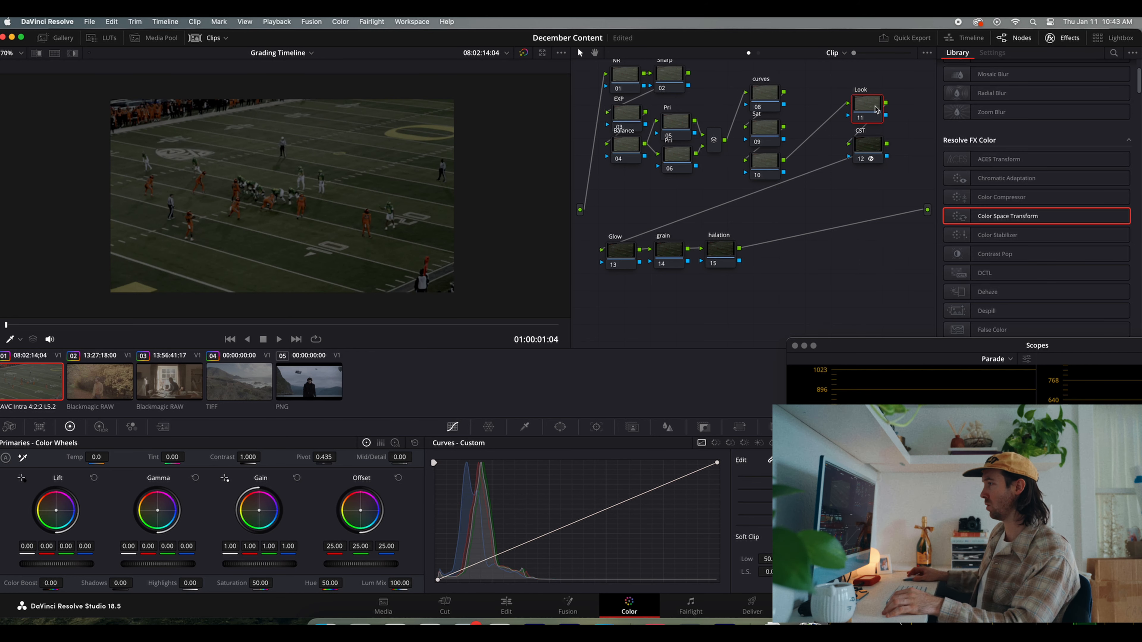
scroll(304, 187, "down", 2)
scroll(304, 188, "up", 2)
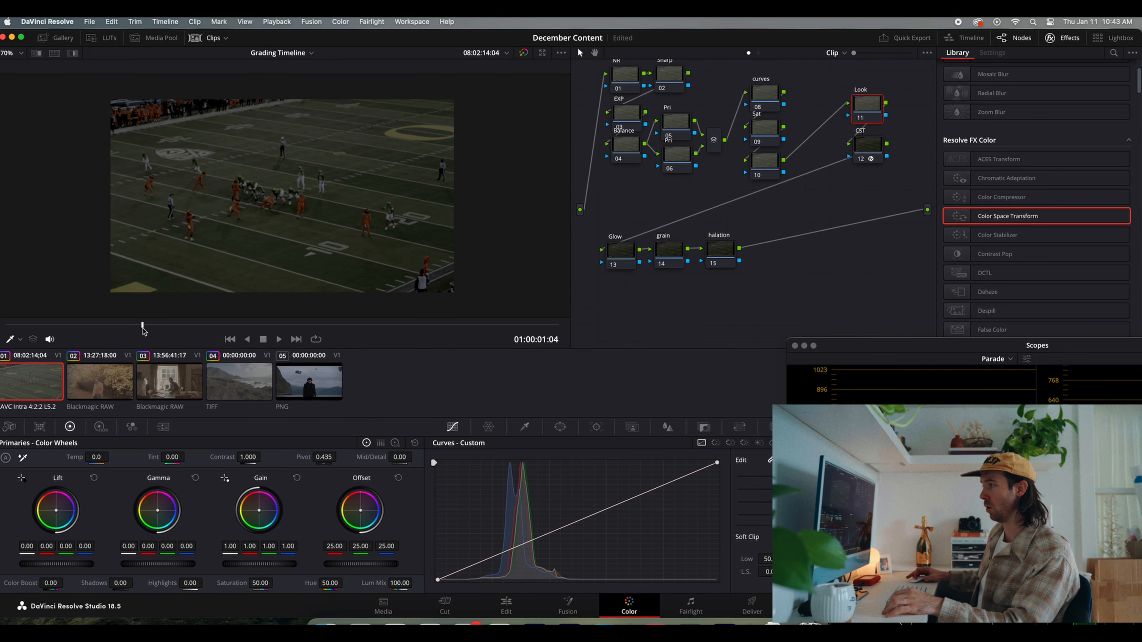
left_click_drag(143, 325, 186, 326)
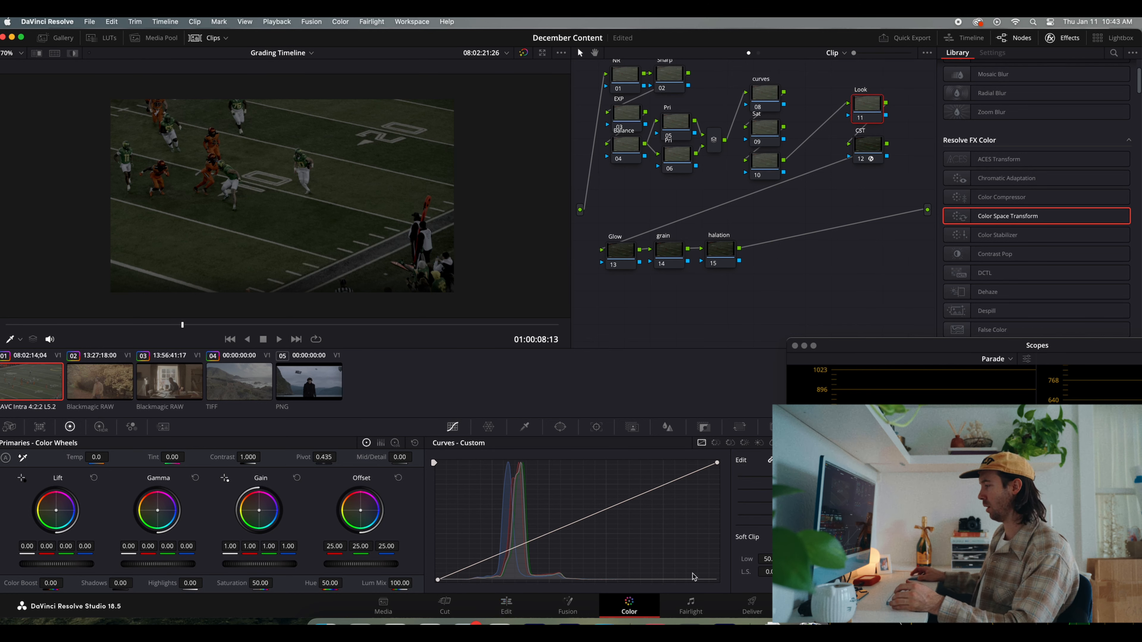
Disable the CST node and apply the Utopia Fx6 LUT from the Fx6 Phntm ARRI LUTs folder to the Look node.
left_click(108, 38)
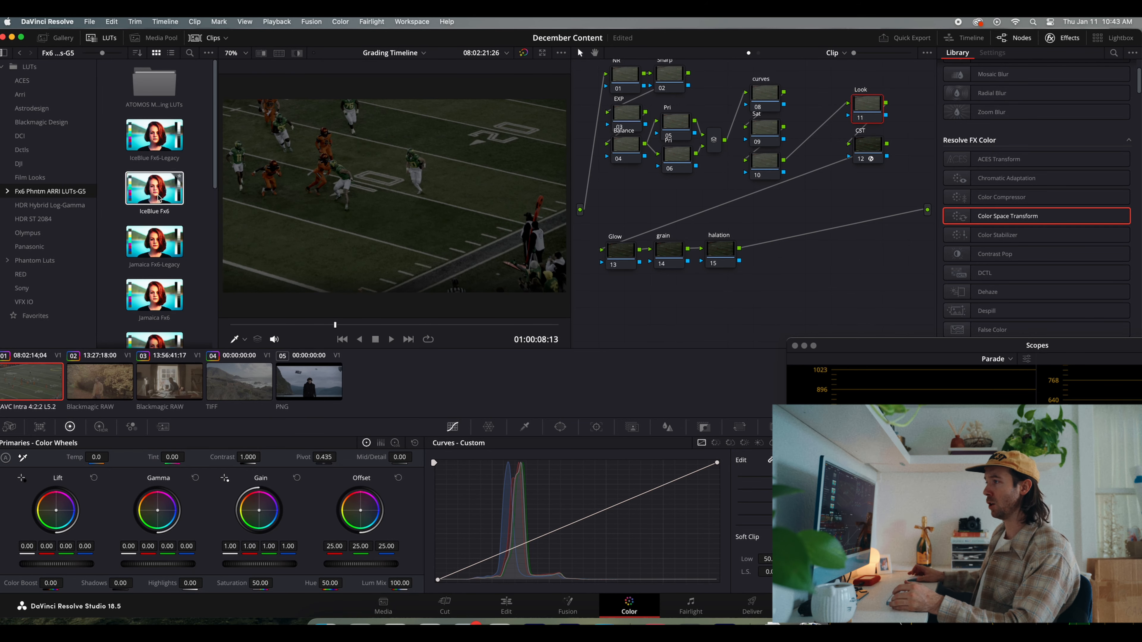
scroll(166, 216, "down", 5)
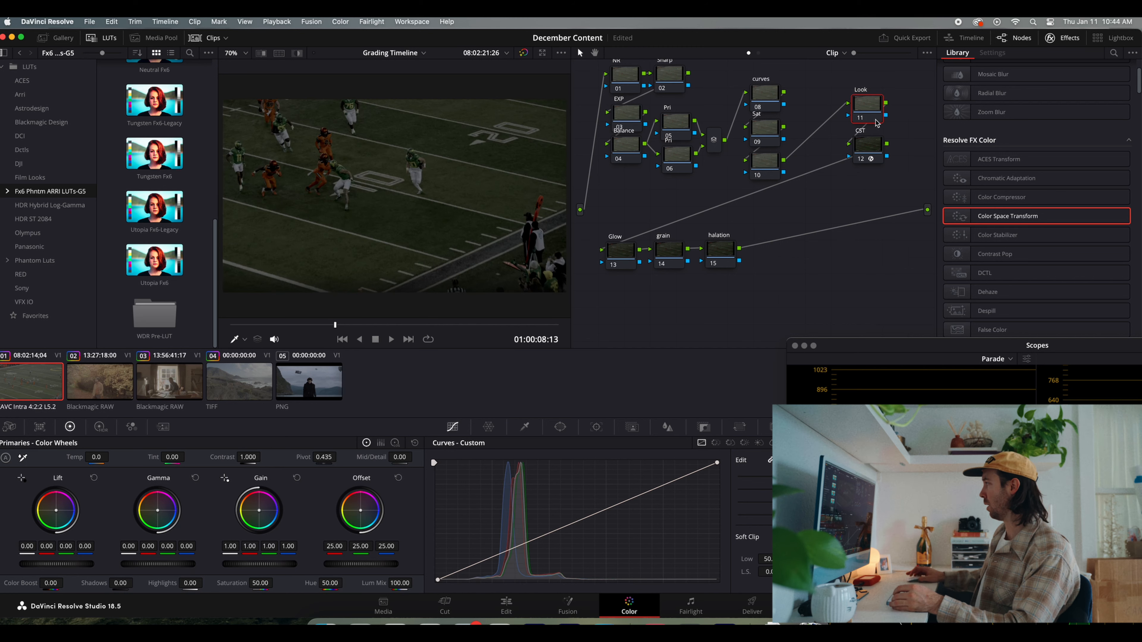
left_click(861, 165)
left_click(861, 160)
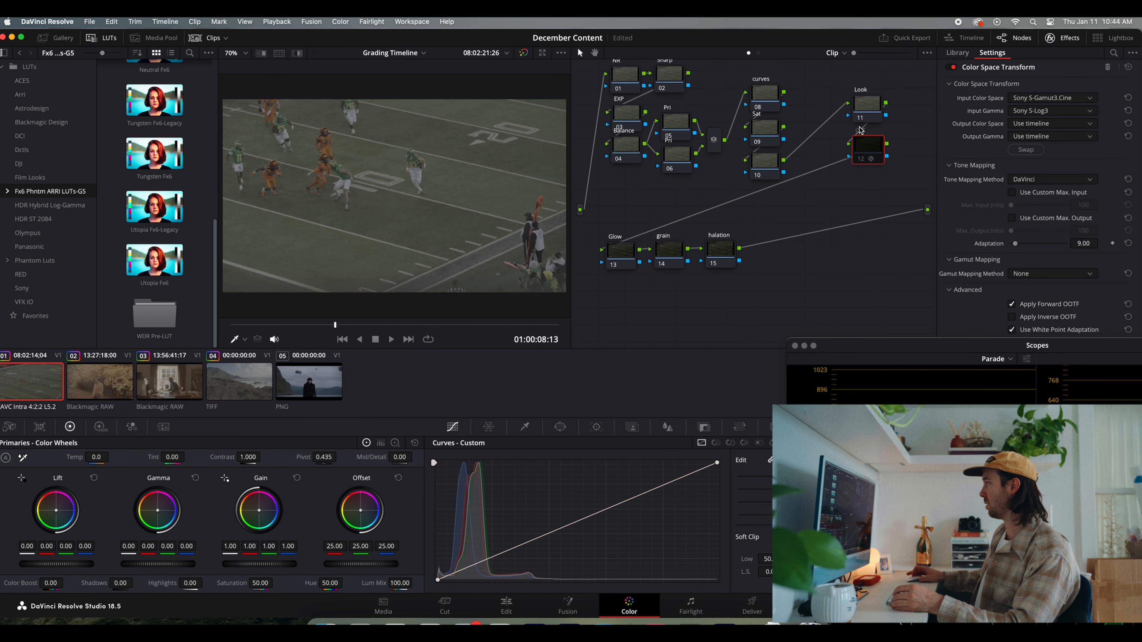
left_click(867, 105)
left_click_drag(151, 270, 348, 183)
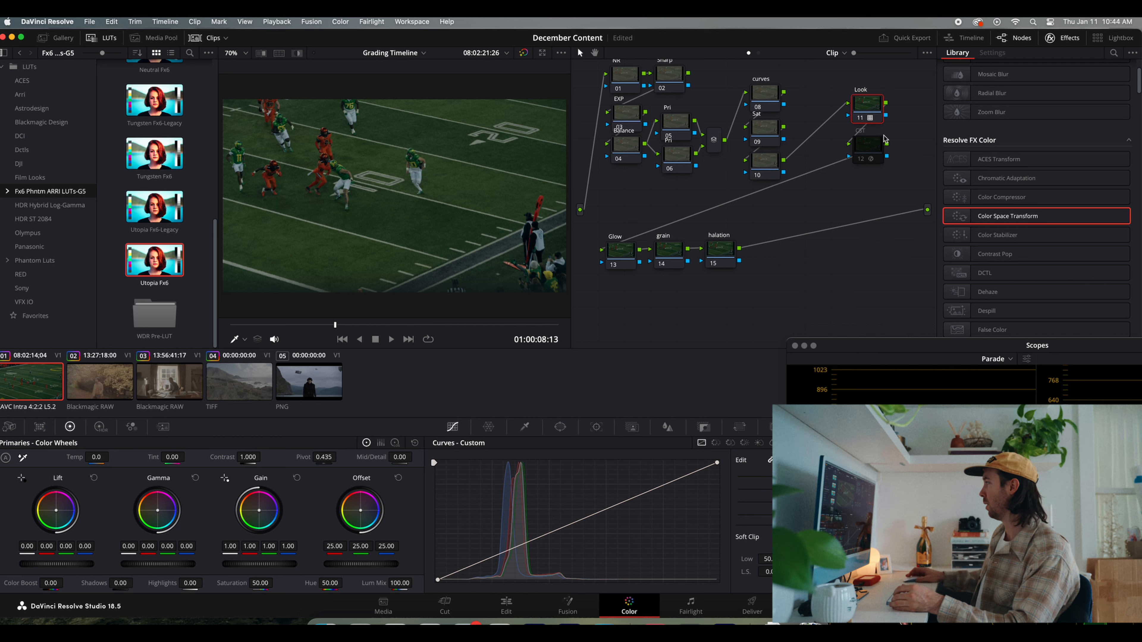
Compare the football shot with the Look LUT and the CST node's transform enabled in turn.
left_click(867, 155)
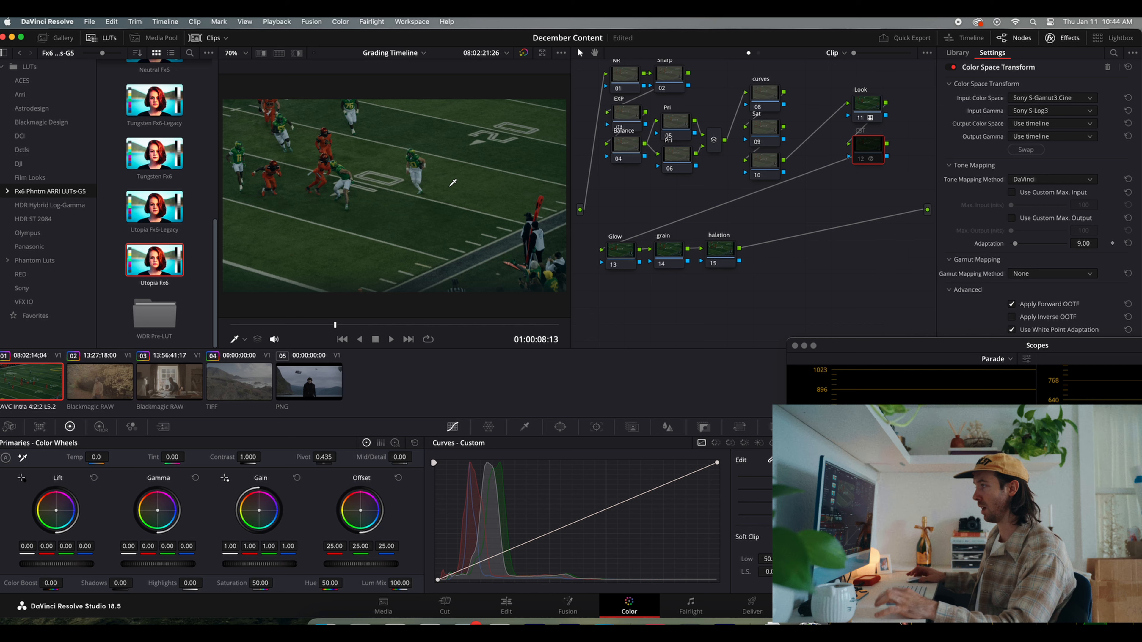
left_click(867, 111)
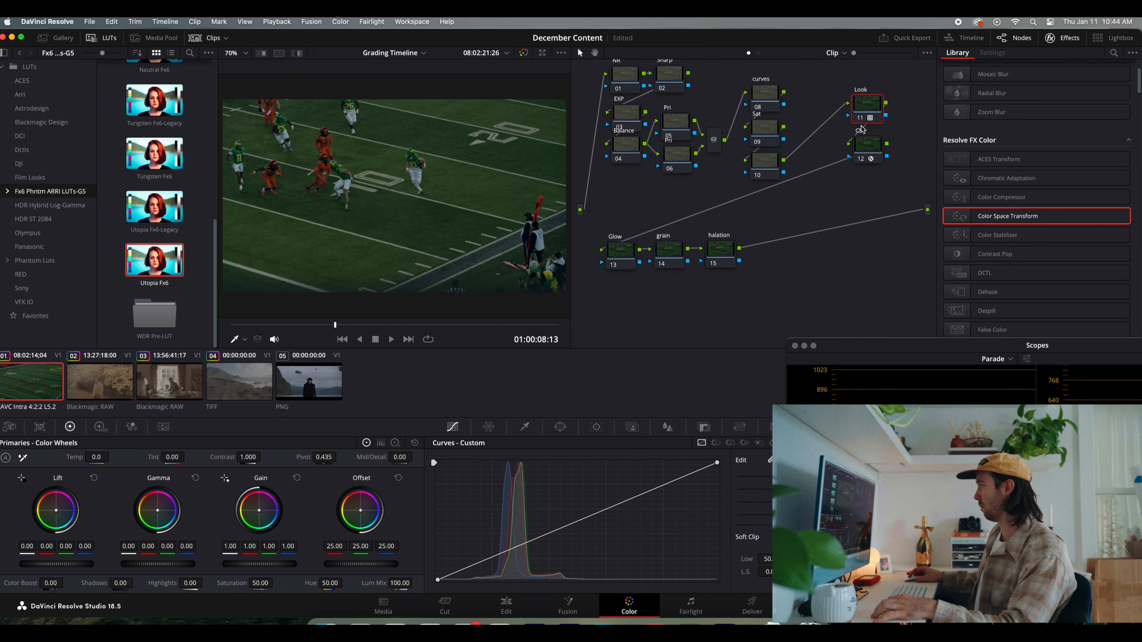
left_click(860, 118)
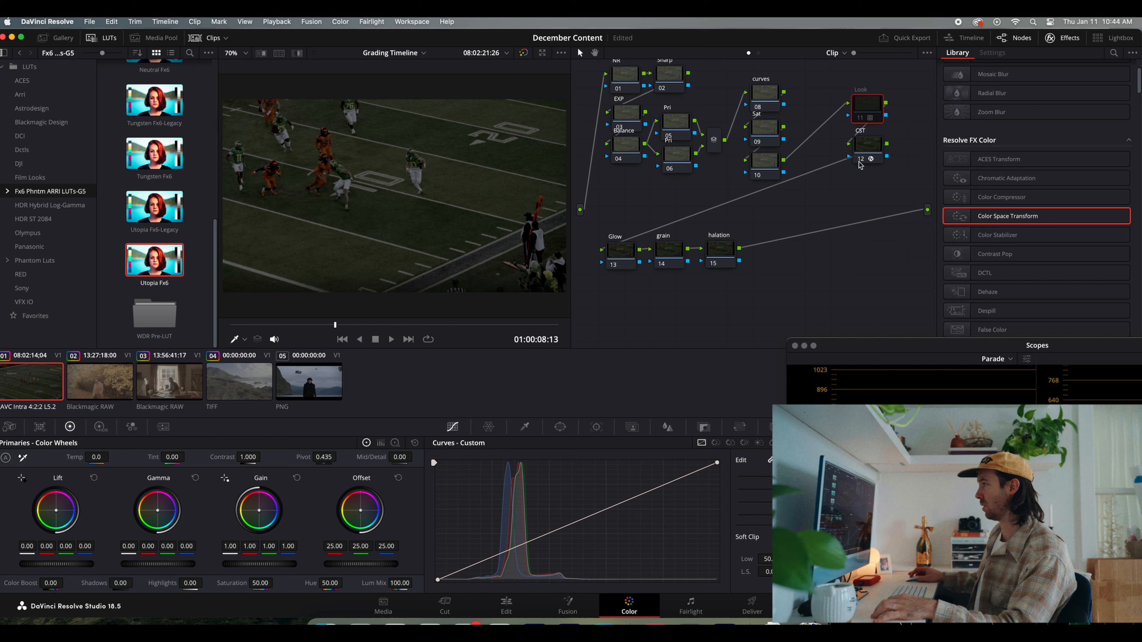
left_click(860, 119)
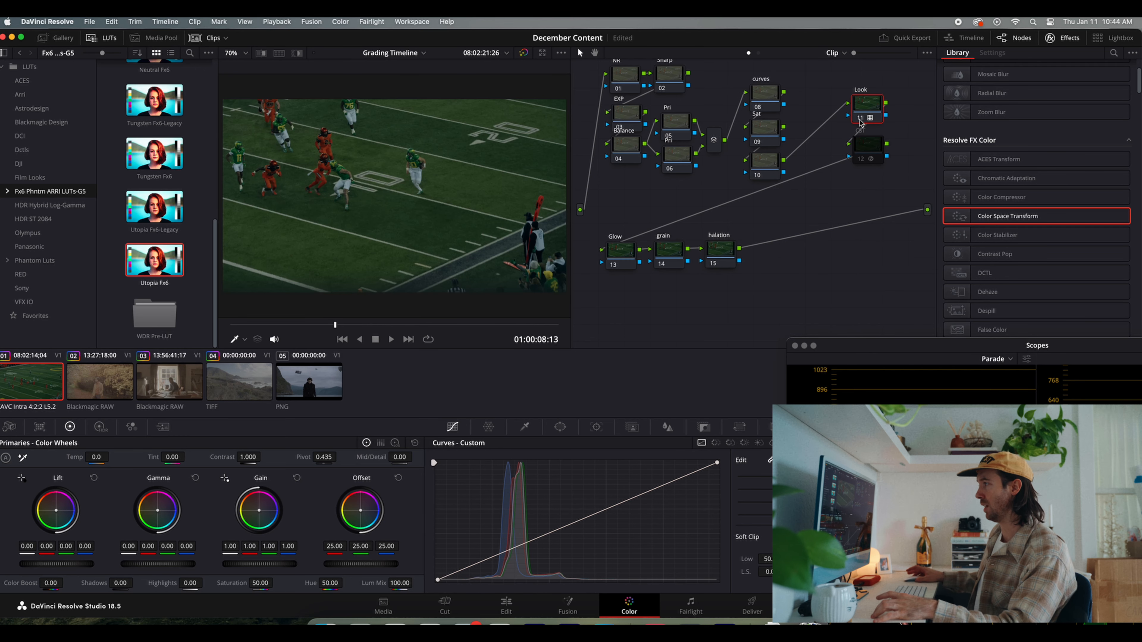
left_click(864, 148)
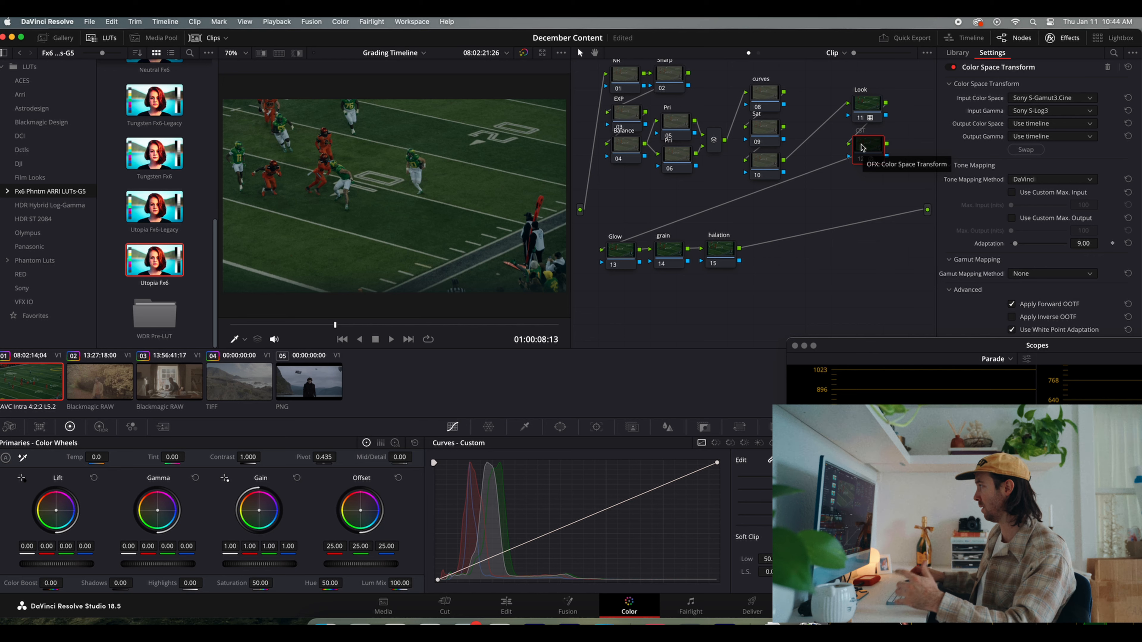
left_click(1066, 126)
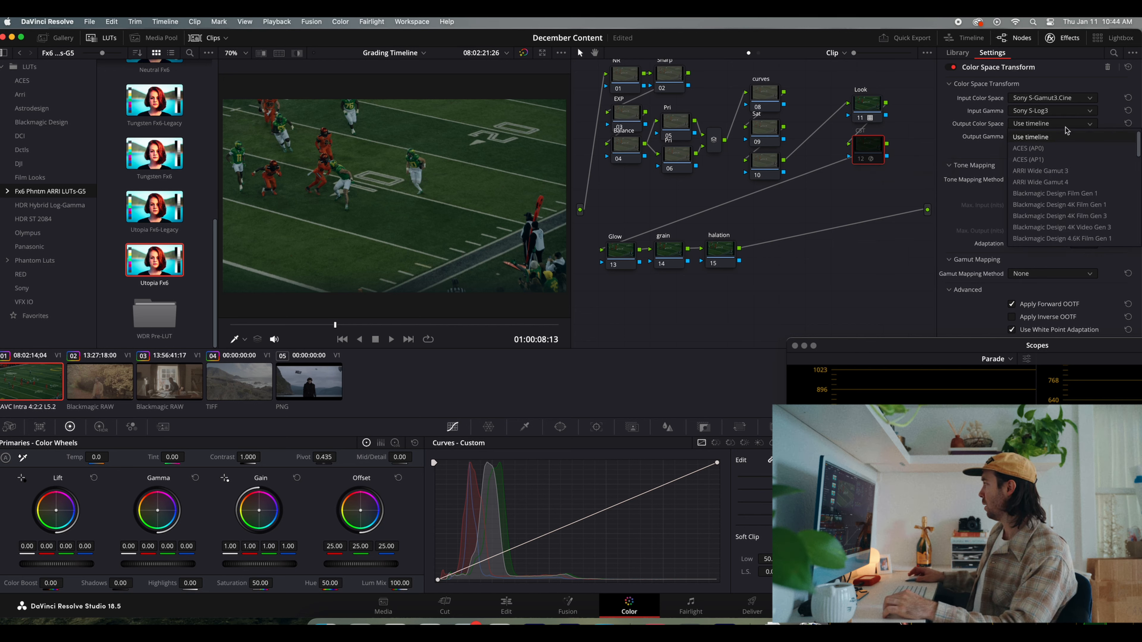
left_click(887, 127)
left_click(873, 105)
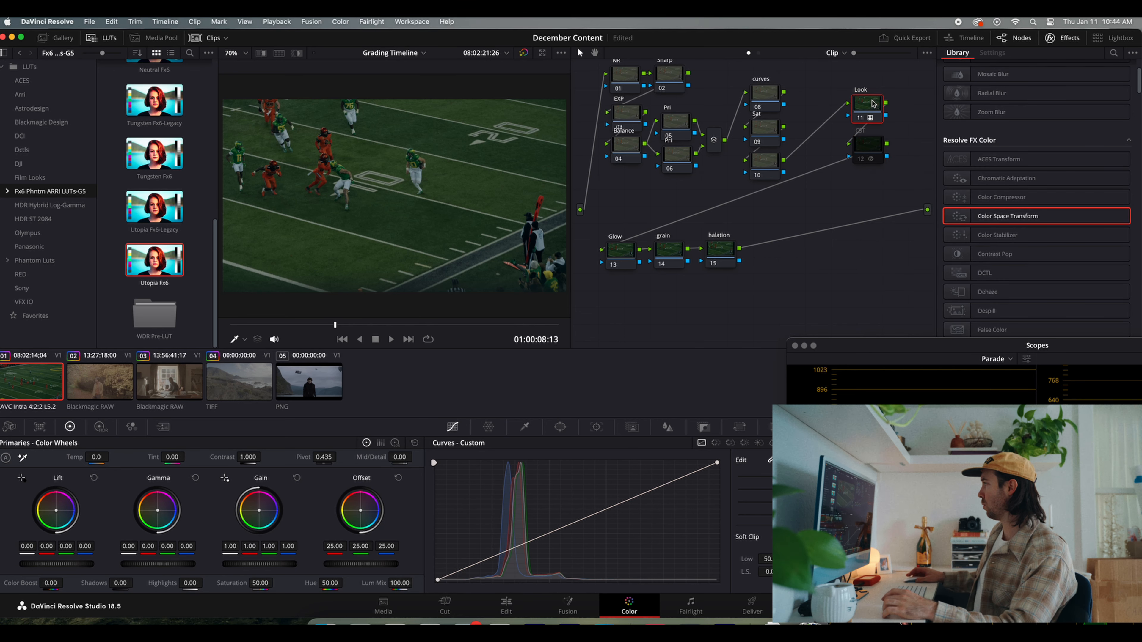
Shift the Balance node slightly farther below EXP, select the EXP node, and move the Scopes window so the waveform can be read.
scroll(458, 170, "up", 5)
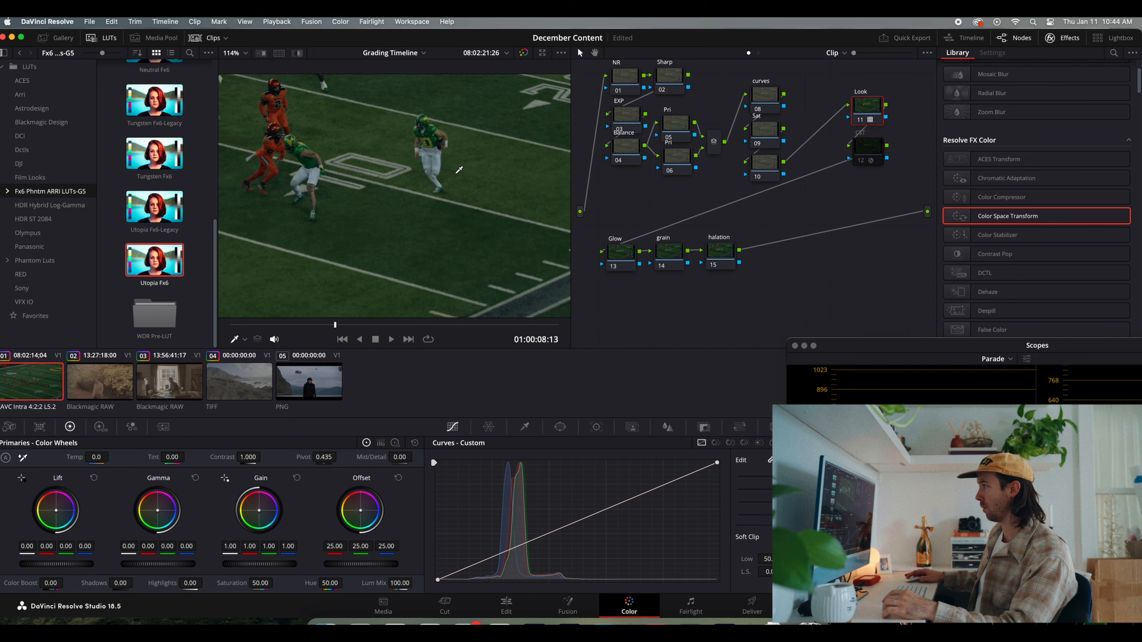
scroll(458, 170, "down", 5)
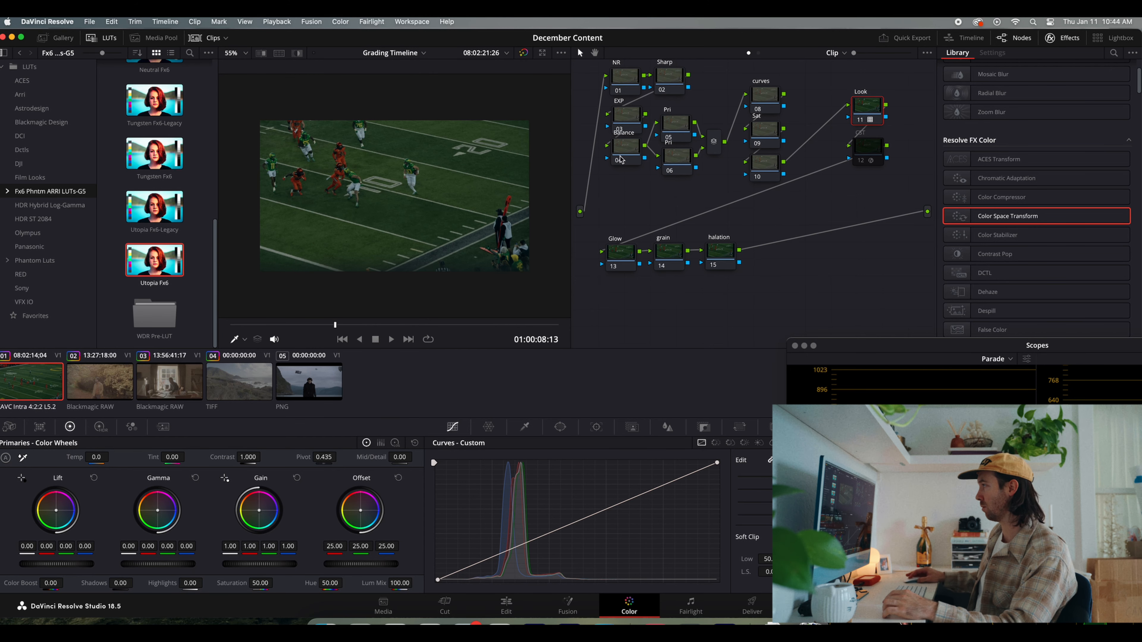
left_click_drag(620, 159, 622, 169)
left_click(628, 116)
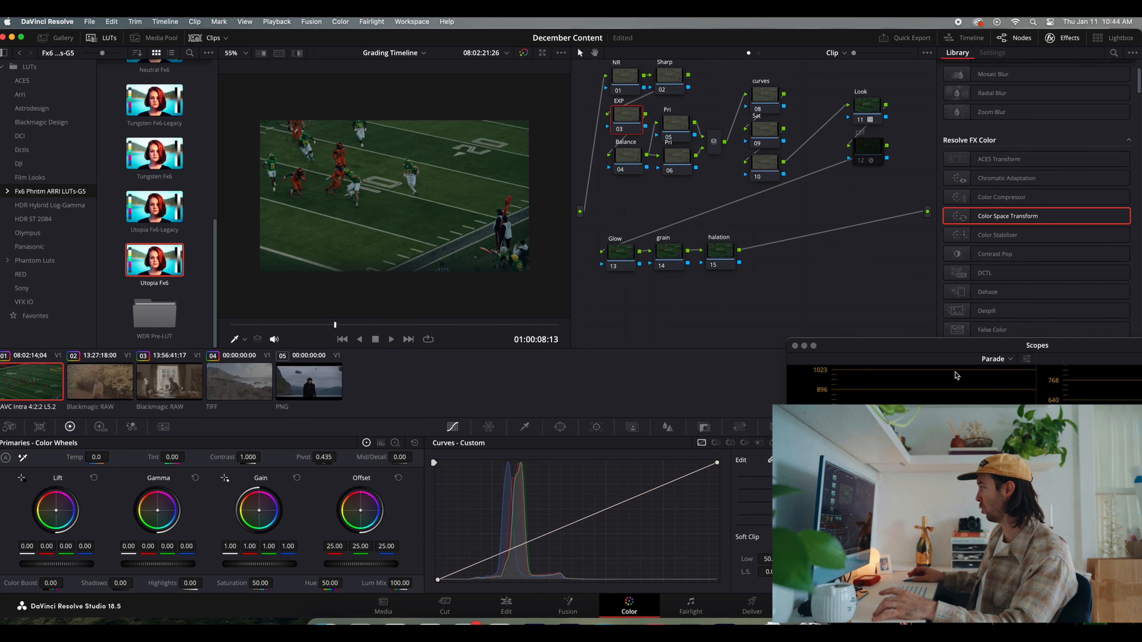
left_click_drag(949, 349, 688, 269)
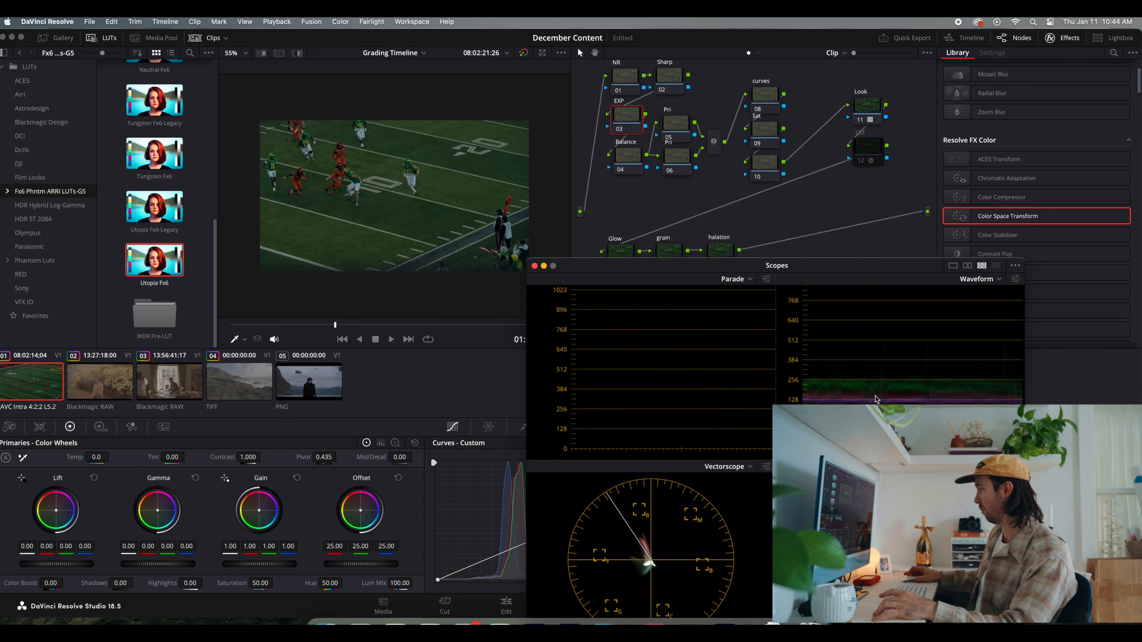
On the EXP node, set luminance gain to 1.29, gamma to -0.07 and lift to -0.01, and compare the shot with the node disabled.
left_click_drag(750, 269, 928, 269)
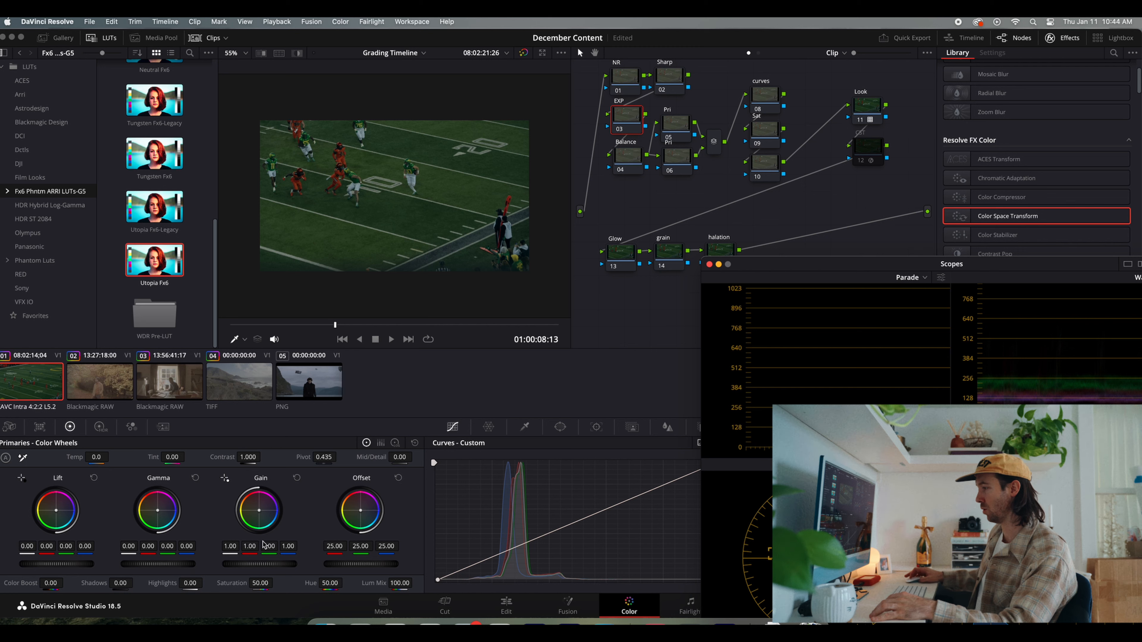
left_click_drag(229, 547, 247, 546)
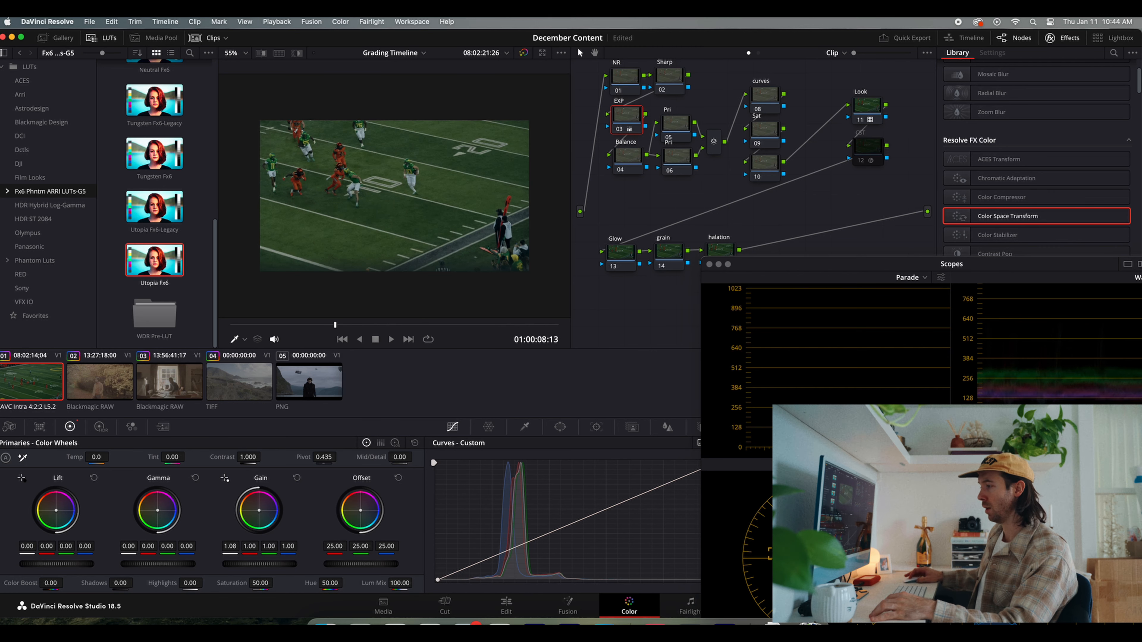
left_click_drag(158, 563, 72, 565)
left_click_drag(229, 546, 240, 546)
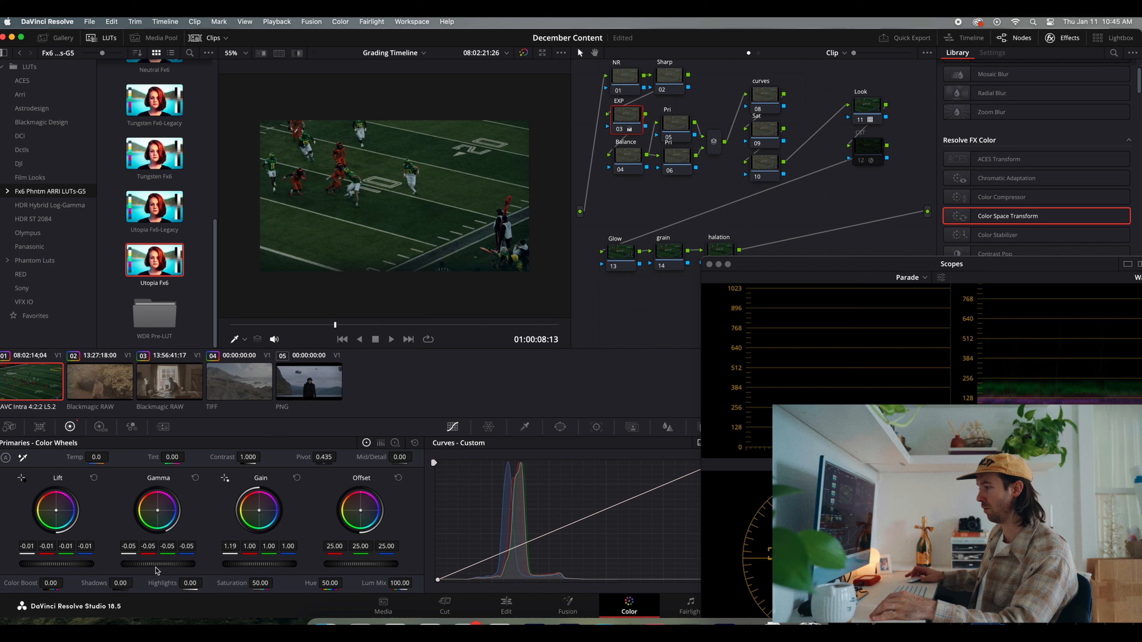
left_click_drag(156, 570, 126, 567)
left_click_drag(233, 546, 246, 546)
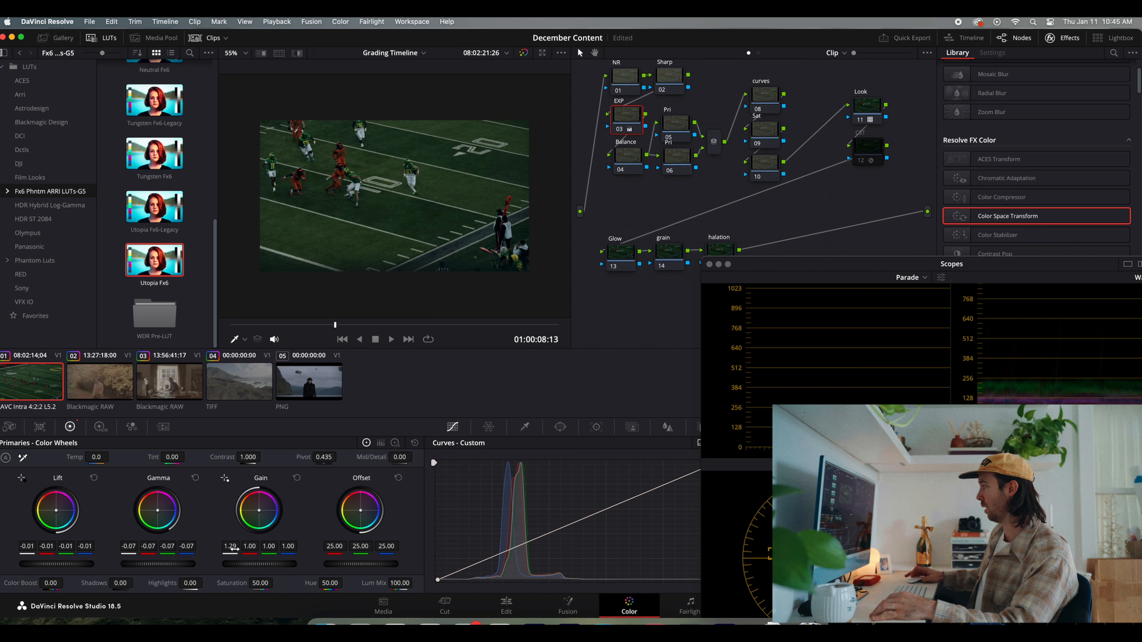
left_click(620, 130)
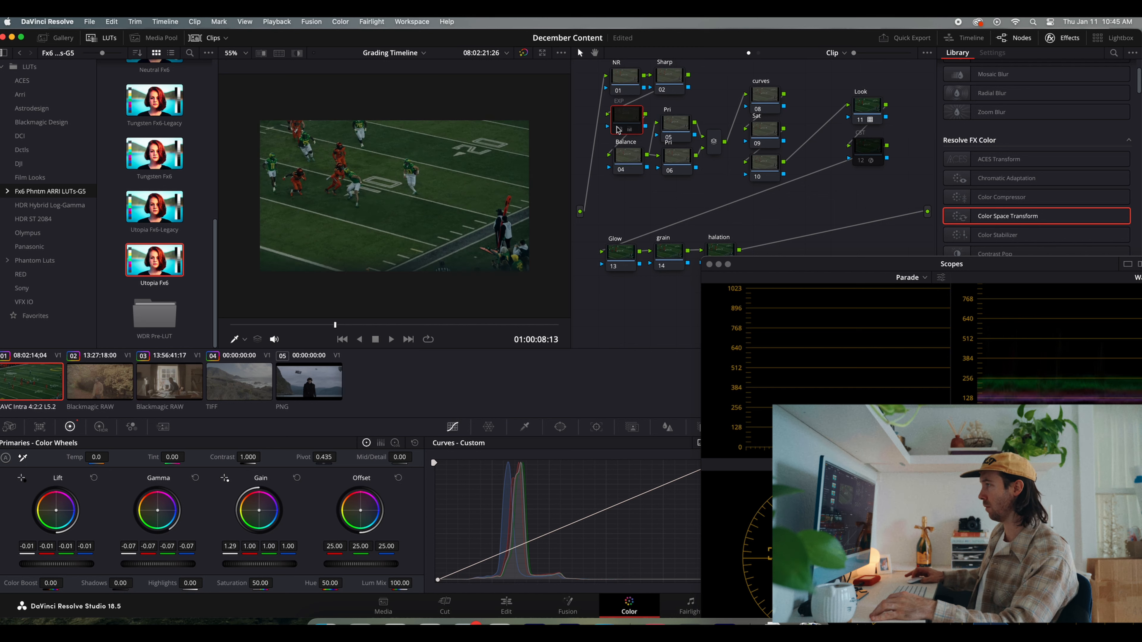
left_click(618, 130)
On the Balance node, lower the green offset to 23.80 and the blue offset to 23.56.
left_click(626, 155)
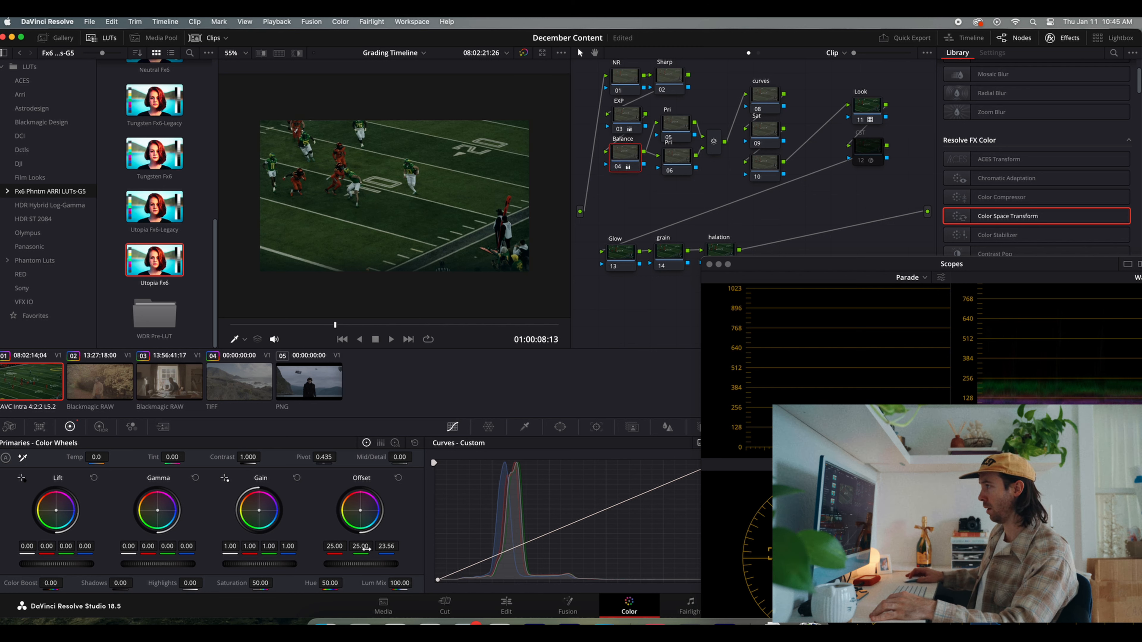
mouse_move(366, 549)
left_mouse_down()
mouse_move(386, 546)
mouse_move(365, 546)
left_mouse_up()
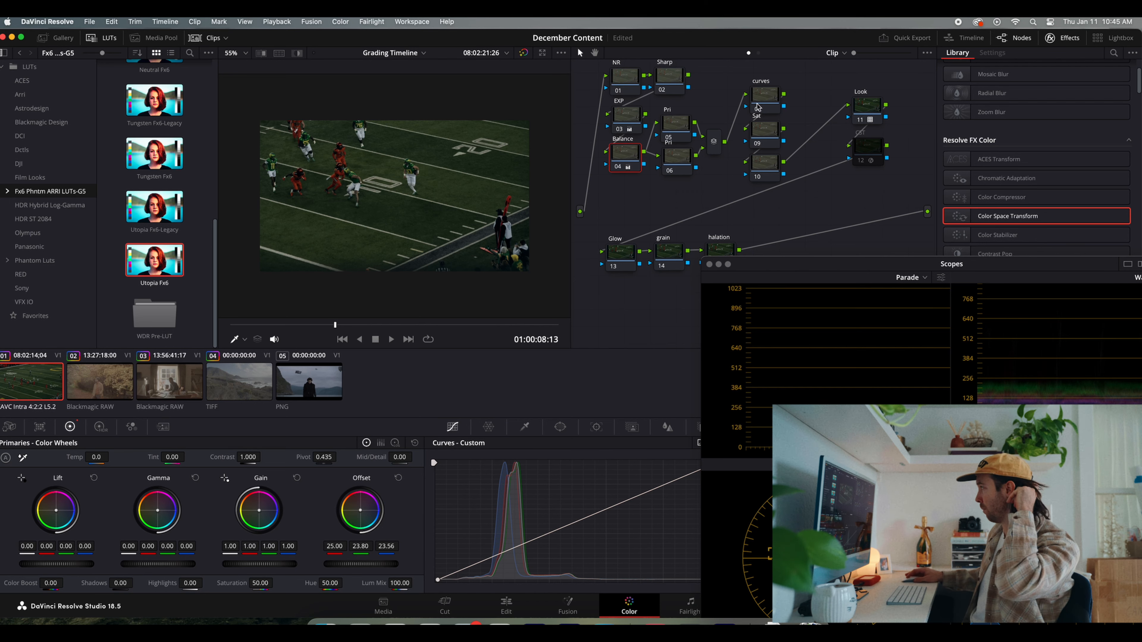
Select the Sat node, inspect the football players up close, and compare the shot with all grades bypassed and restored.
left_click(765, 131)
scroll(381, 160, "up", 3)
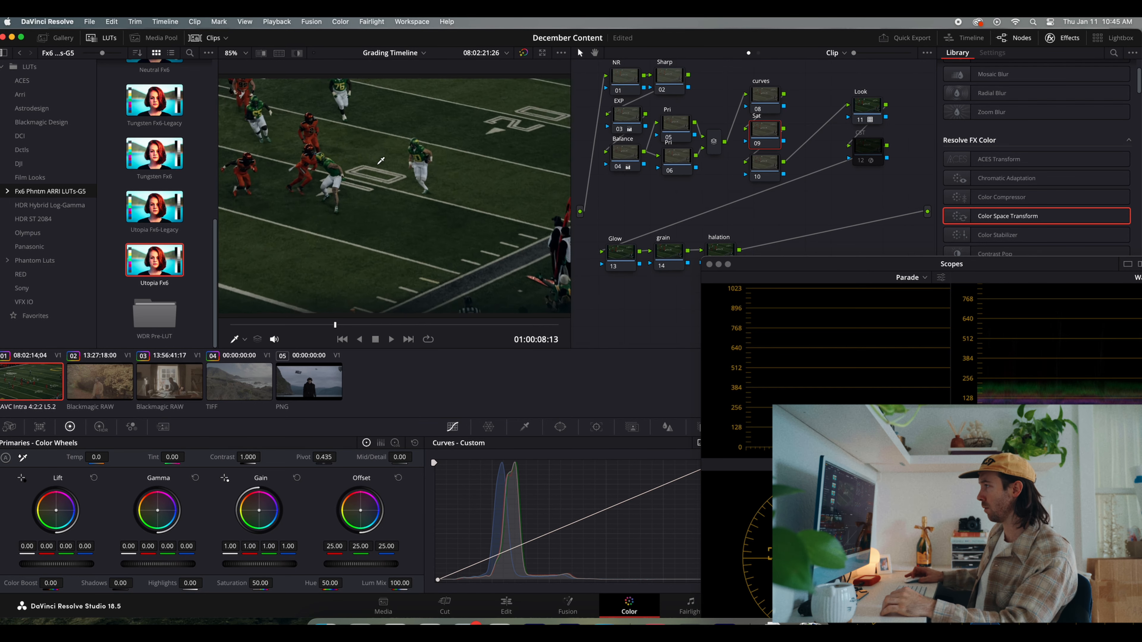
scroll(381, 161, "up", 4)
scroll(422, 262, "down", 4)
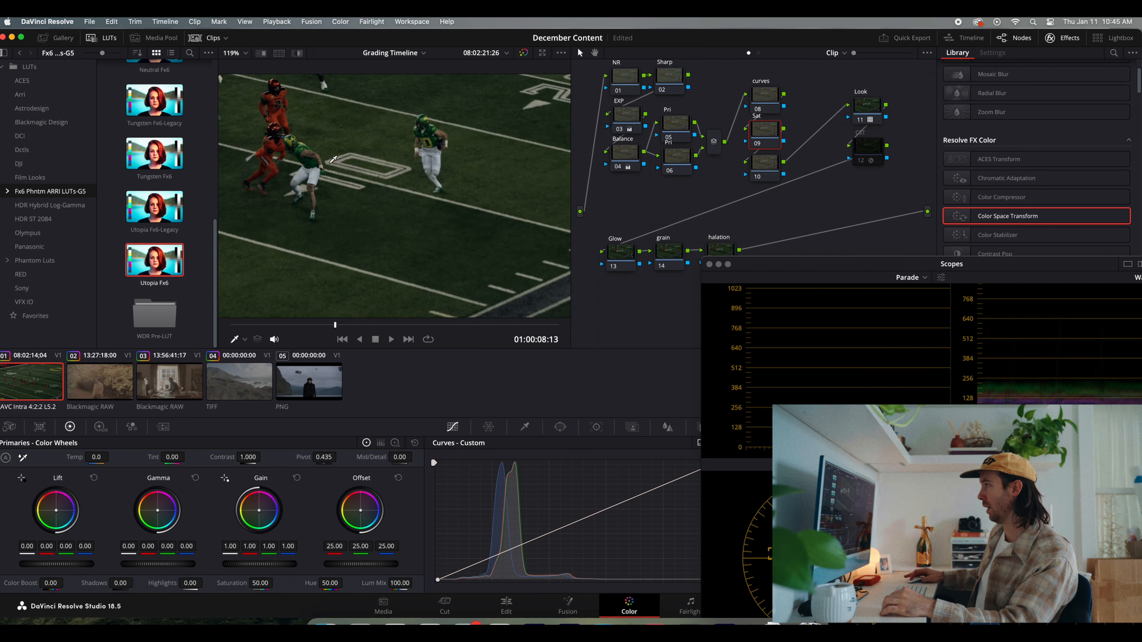
scroll(398, 221, "down", 3)
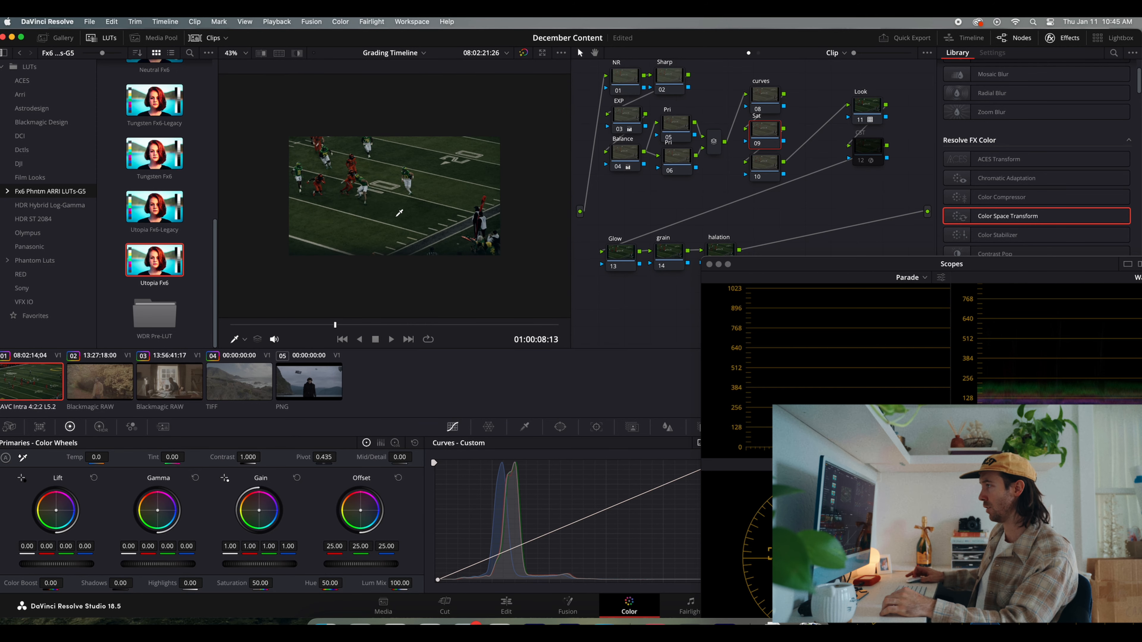
key("shift+d")
key("shift+d")
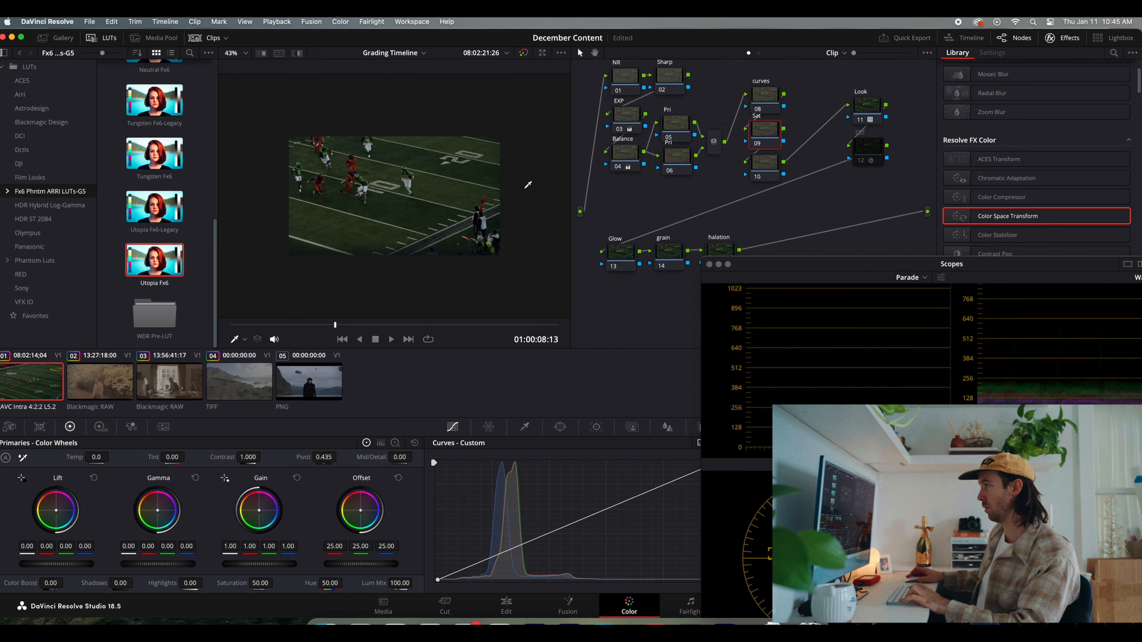
Change the Sat node's color space from the timeline default and disable Channel 1 and Channel 3, keeping only Channel 2 active.
right_click(758, 132)
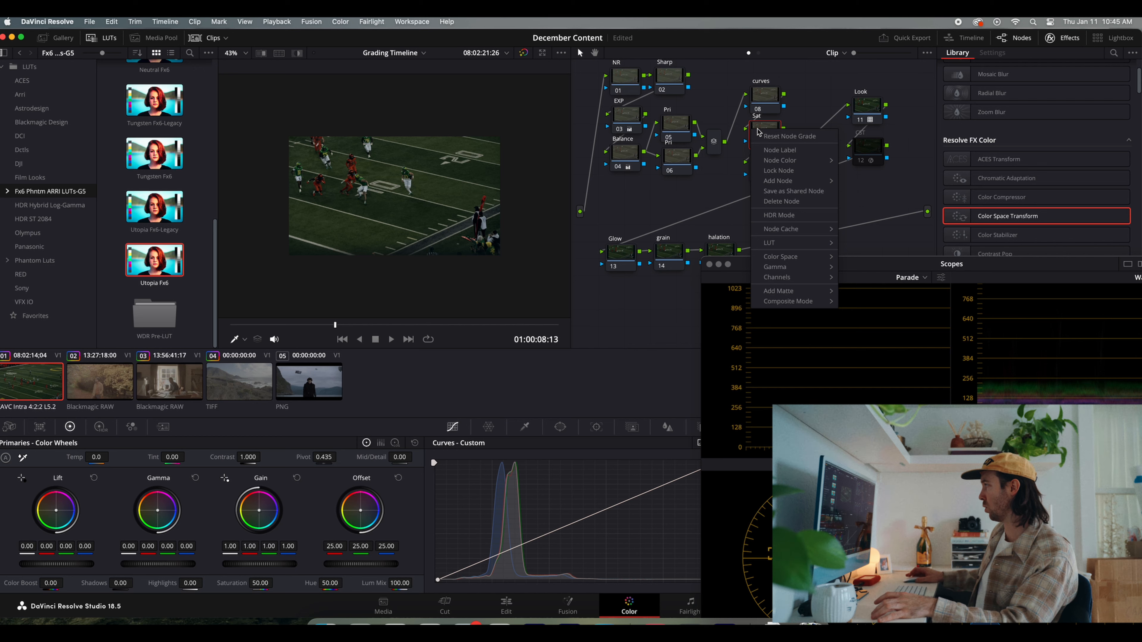
left_click(761, 132)
right_click(763, 132)
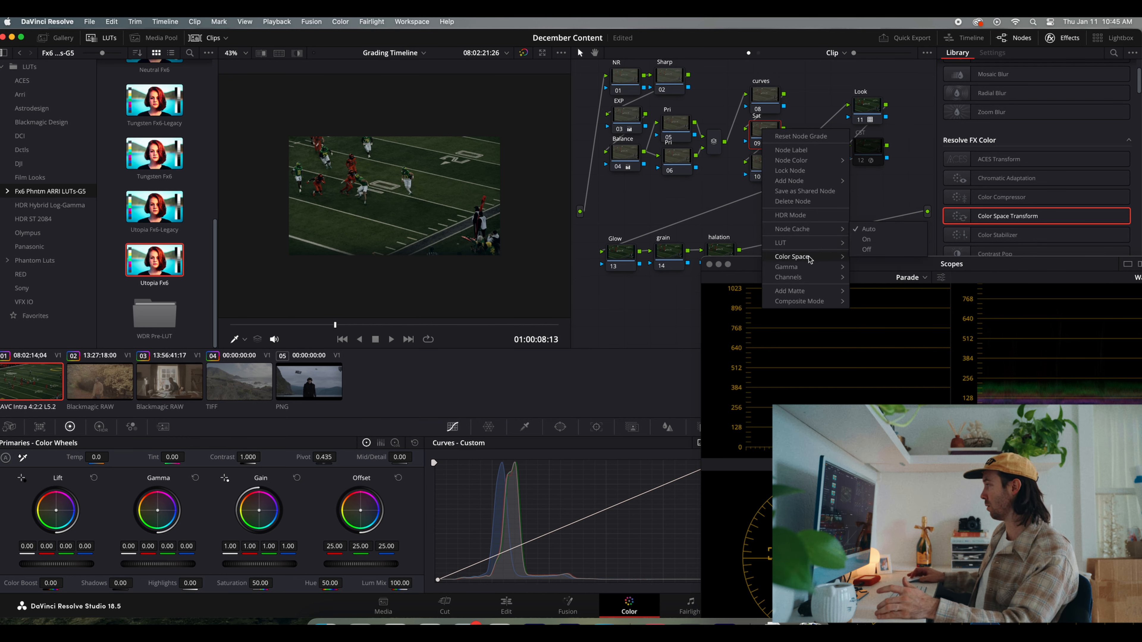
mouse_move(810, 258)
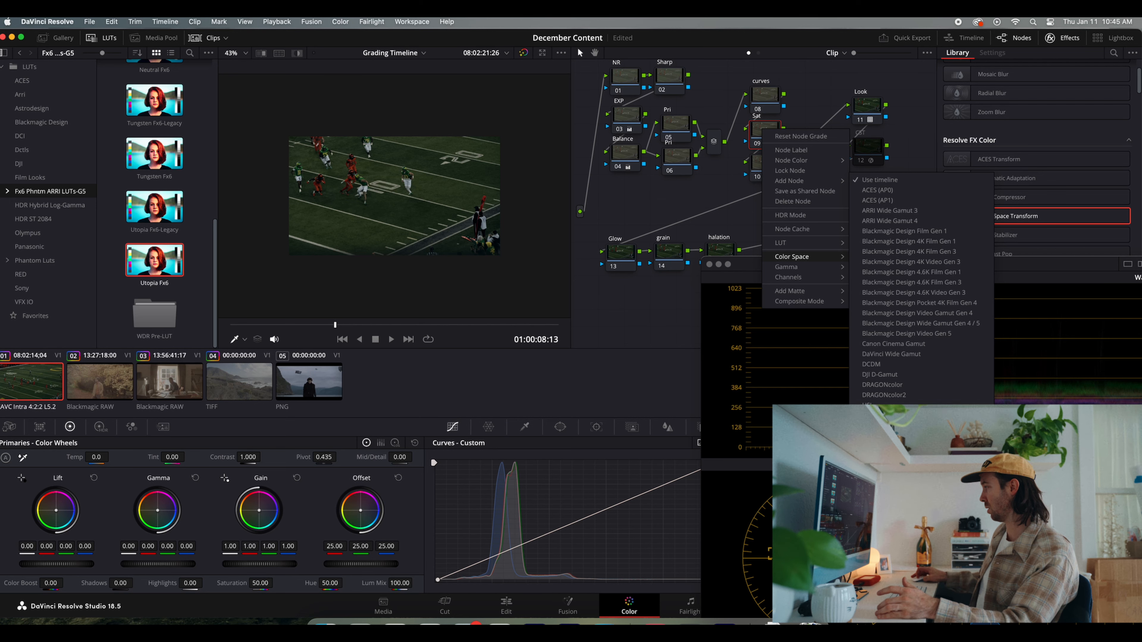
left_click(845, 222)
right_click(770, 138)
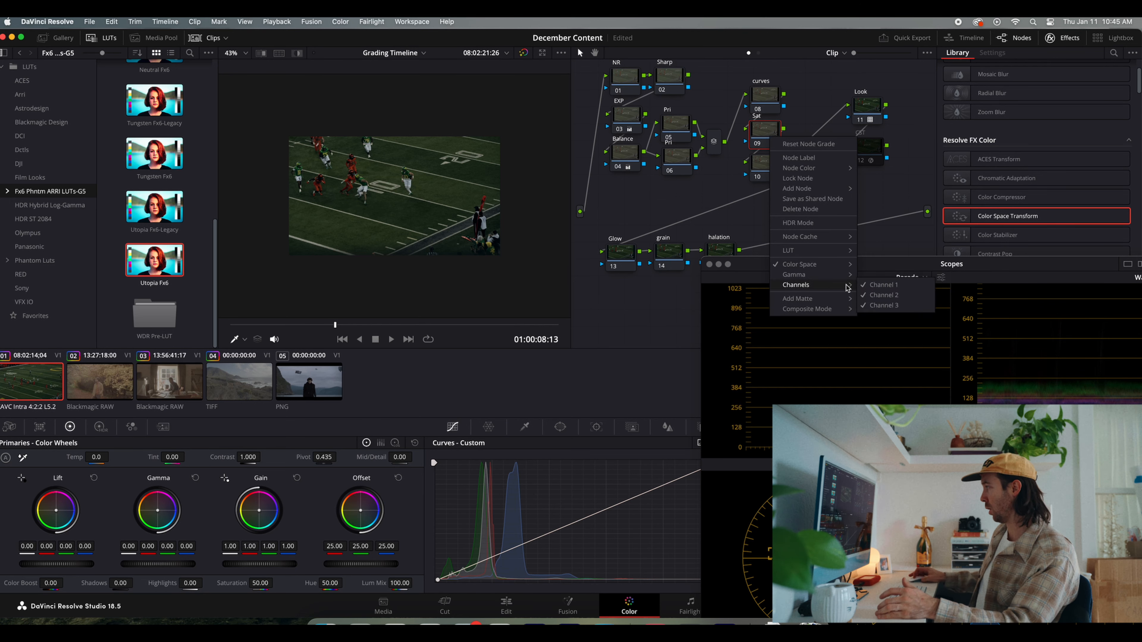
left_click(877, 285)
right_click(758, 128)
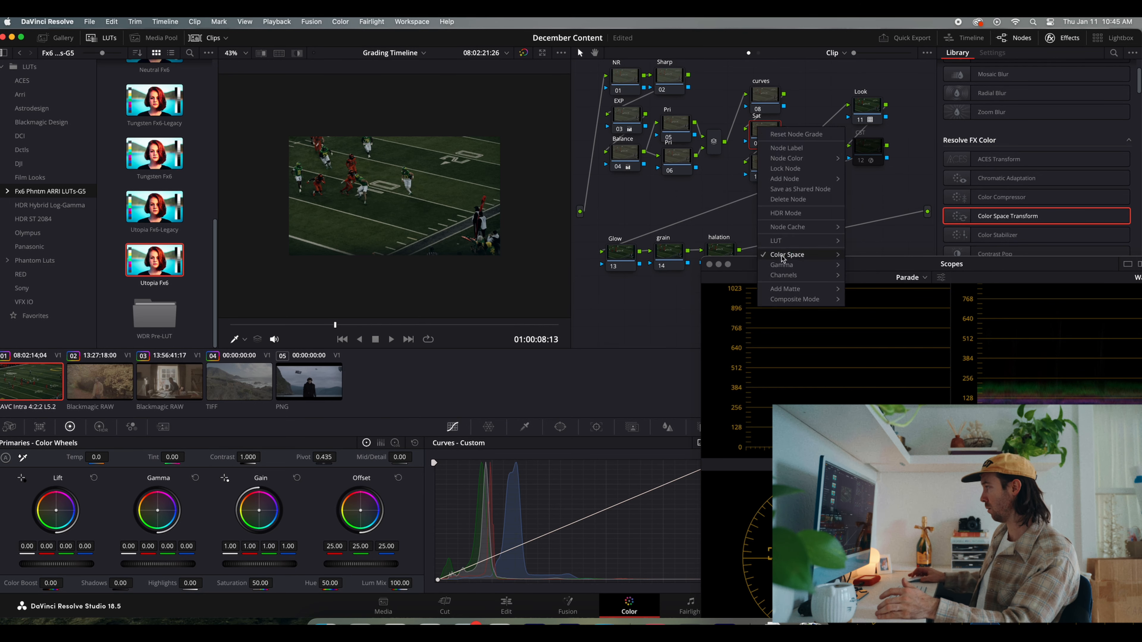
mouse_move(808, 278)
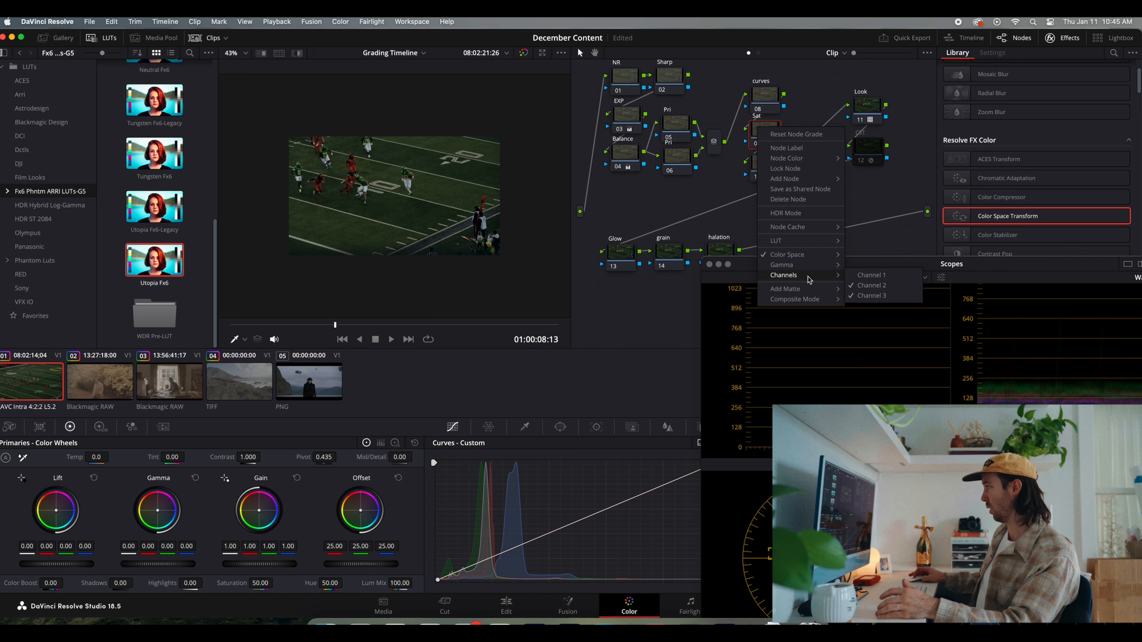
left_click(871, 295)
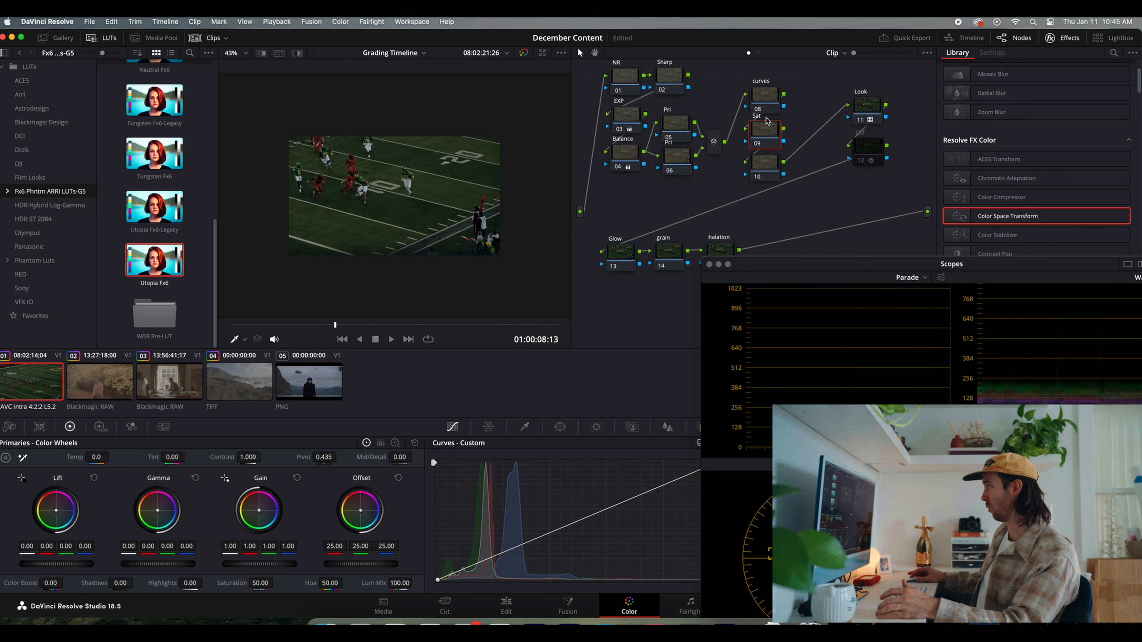
Try boosting the Sat node's saturation with gain at 2.29 and 1.61, and with gamma at 0.36, resetting each wheel.
left_click_drag(260, 564, 595, 447)
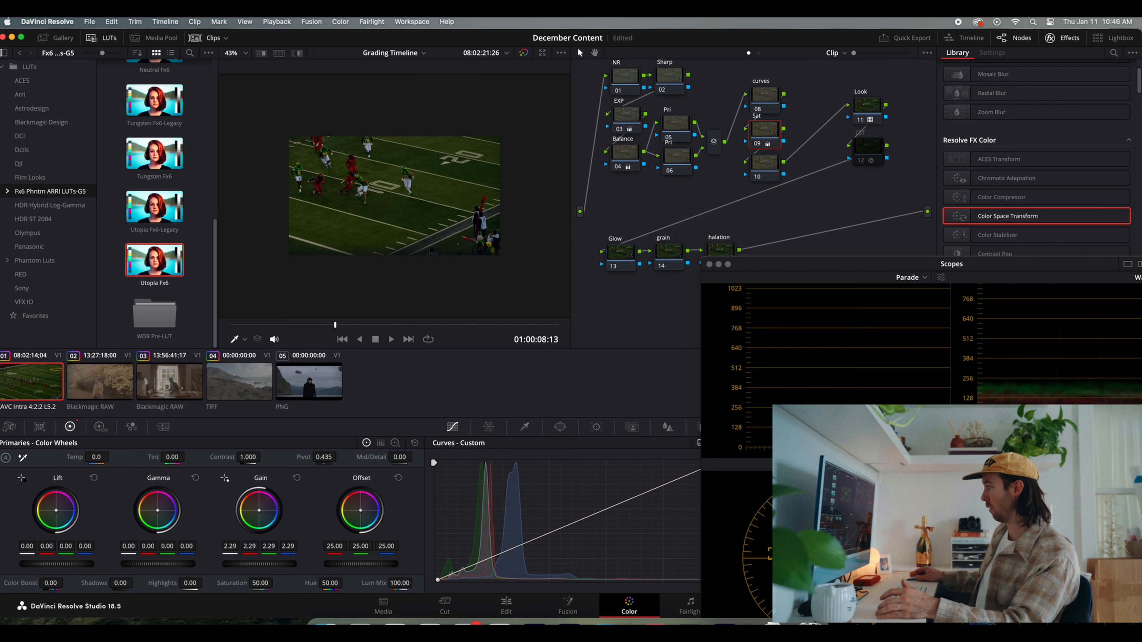
left_click_drag(259, 564, 268, 568)
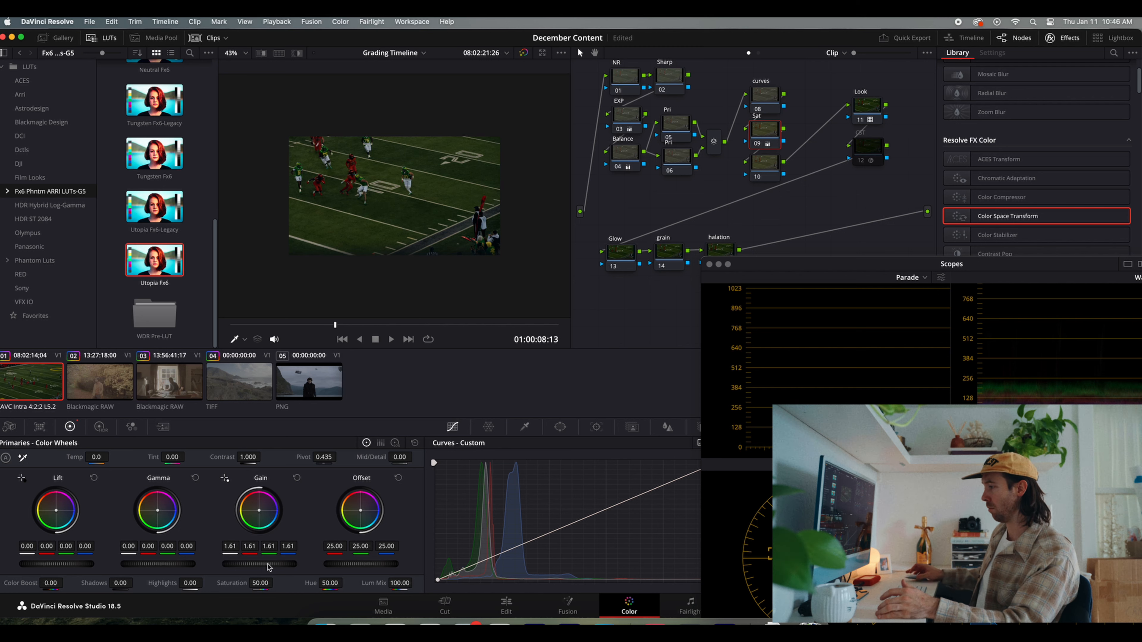
left_click(296, 477)
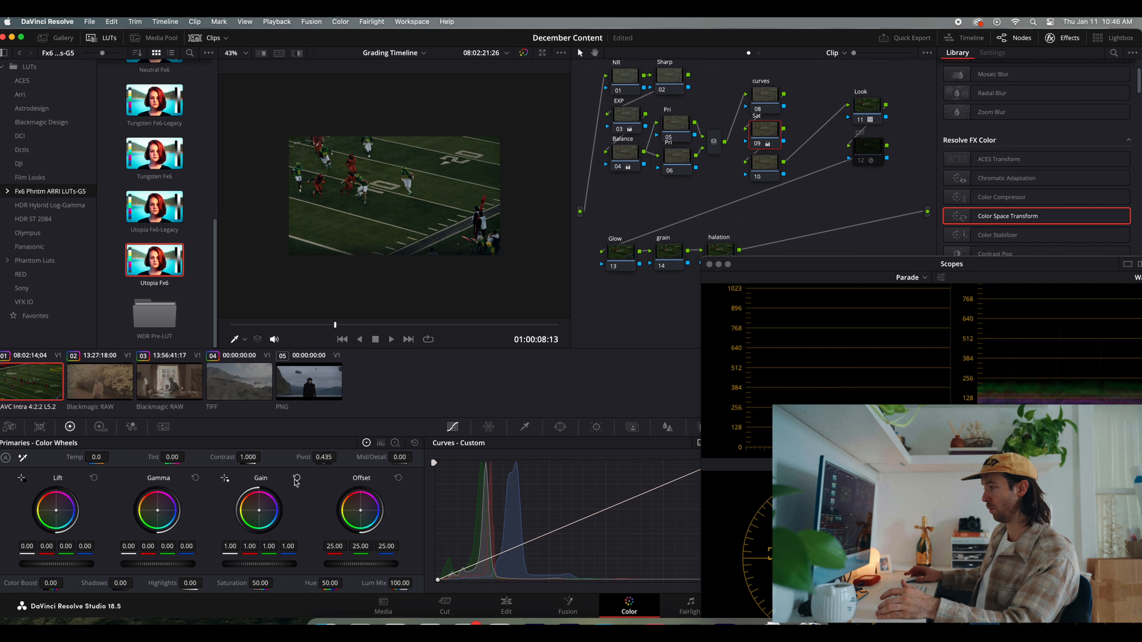
left_click_drag(158, 564, 182, 563)
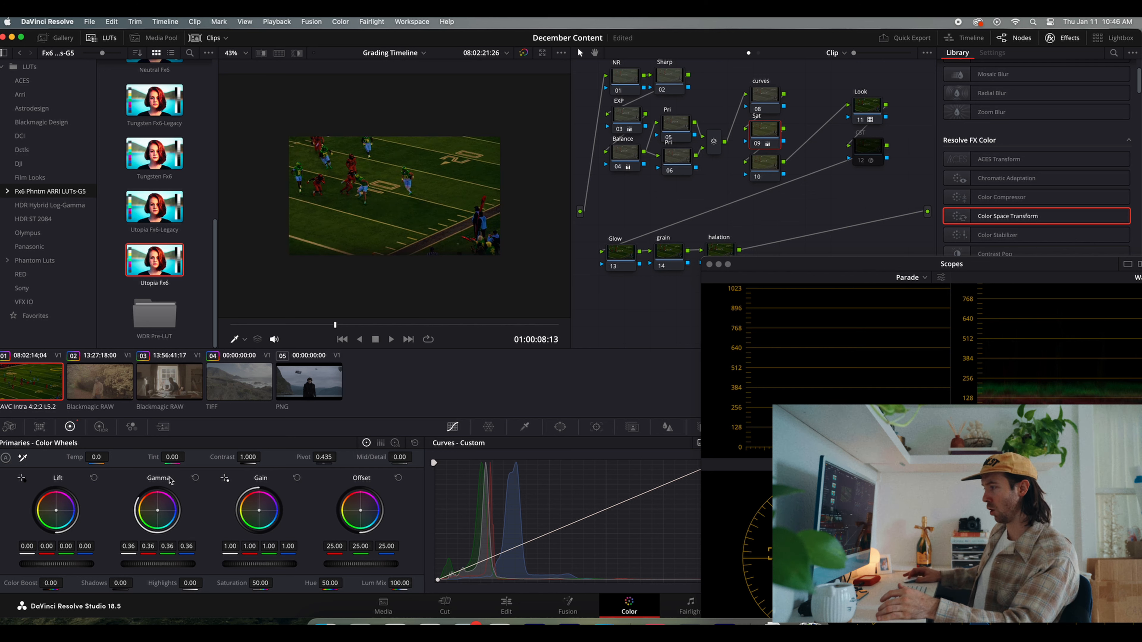
left_click(196, 478)
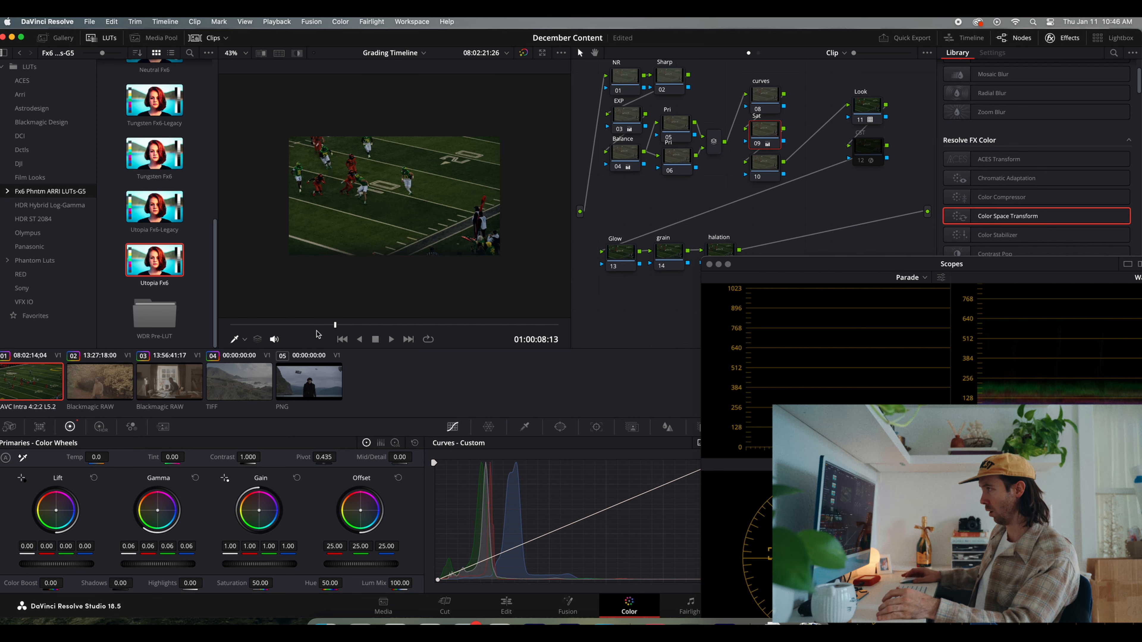
Try the Sat node's gain at 1.93 and its gamma at 0.08 and -0.03, resetting both wheels.
scroll(401, 202, "up", 5)
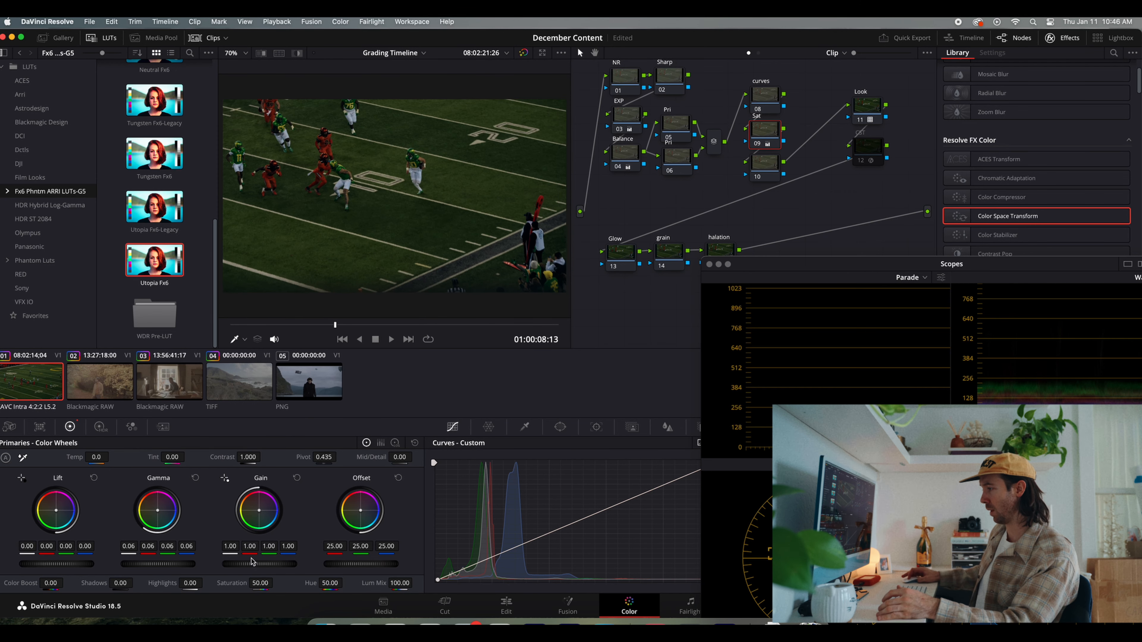
left_click_drag(247, 569, 275, 569)
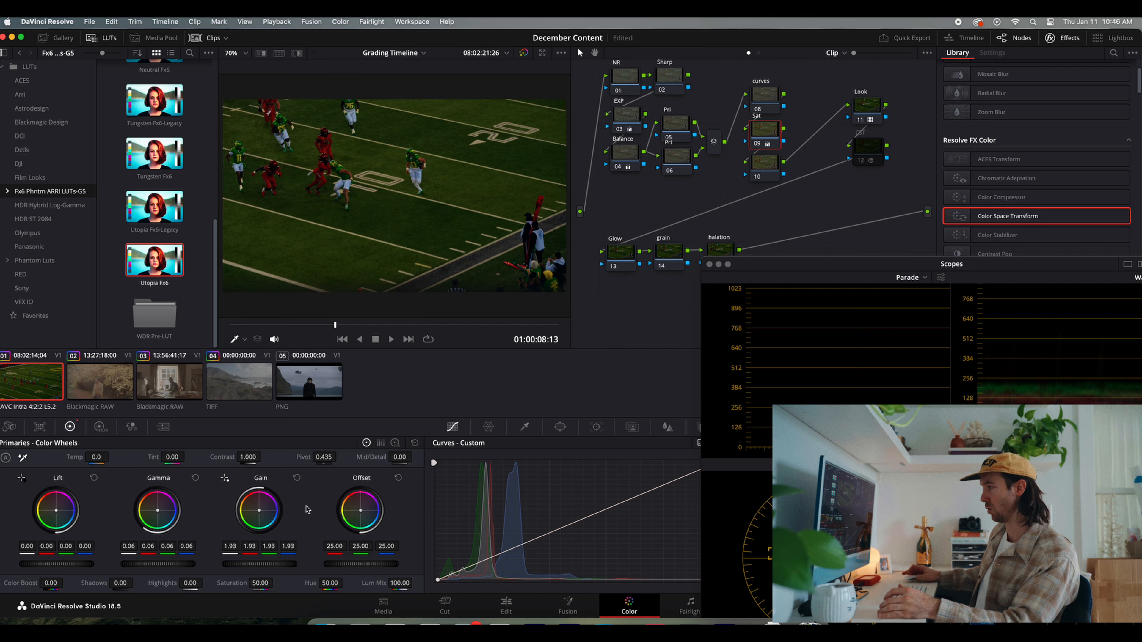
left_click(296, 477)
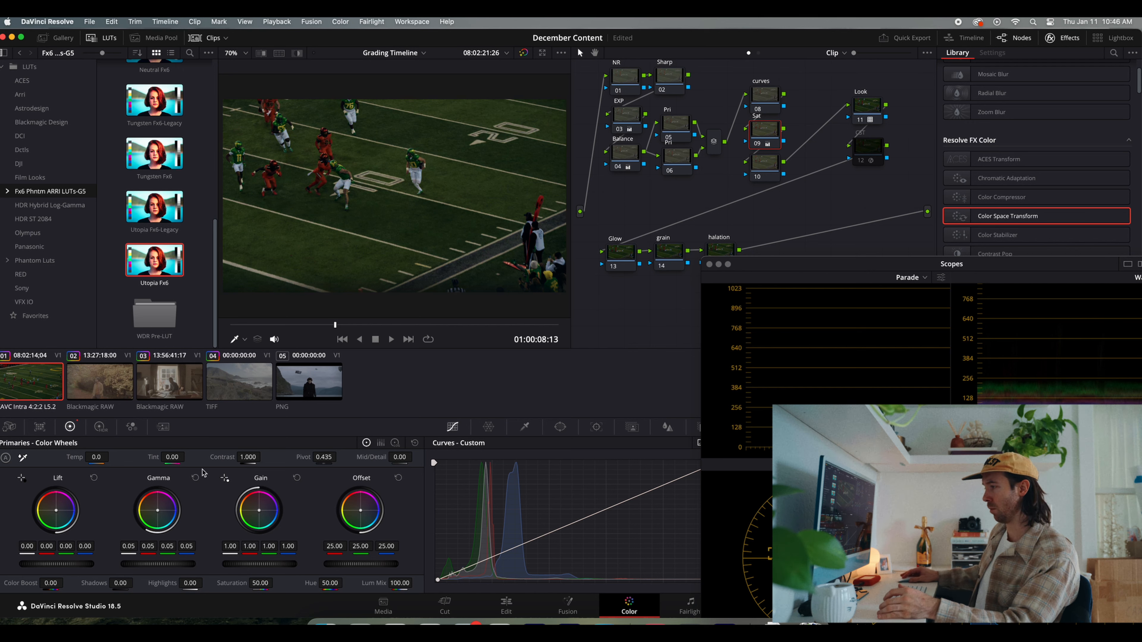
left_click(195, 478)
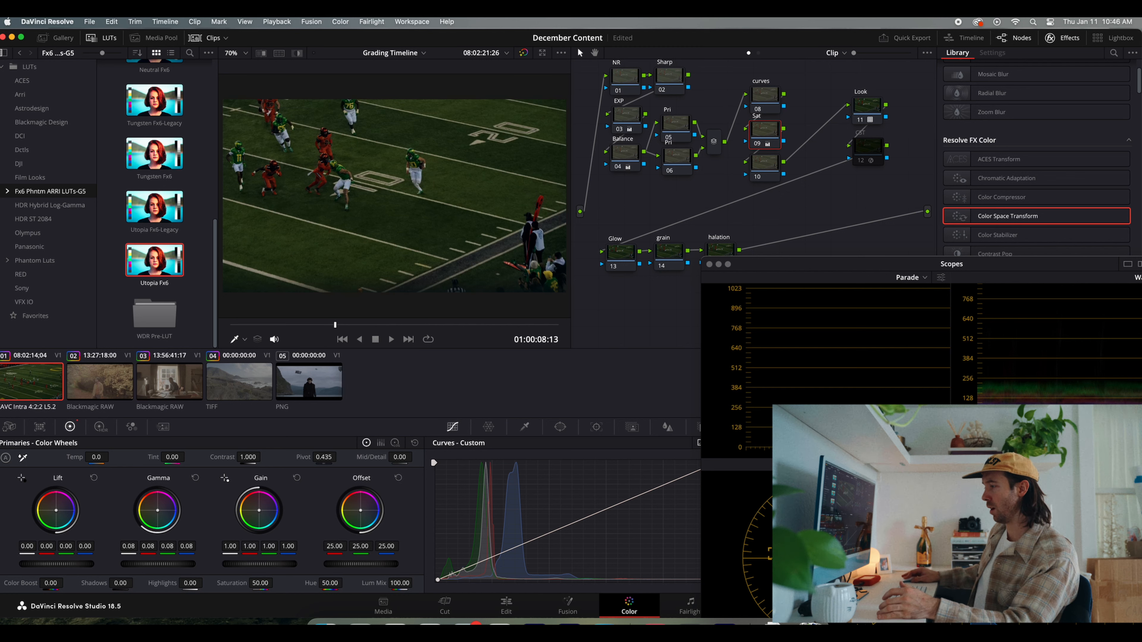
mouse_move(157, 564)
left_mouse_down()
mouse_move(171, 564)
mouse_move(161, 567)
left_mouse_up()
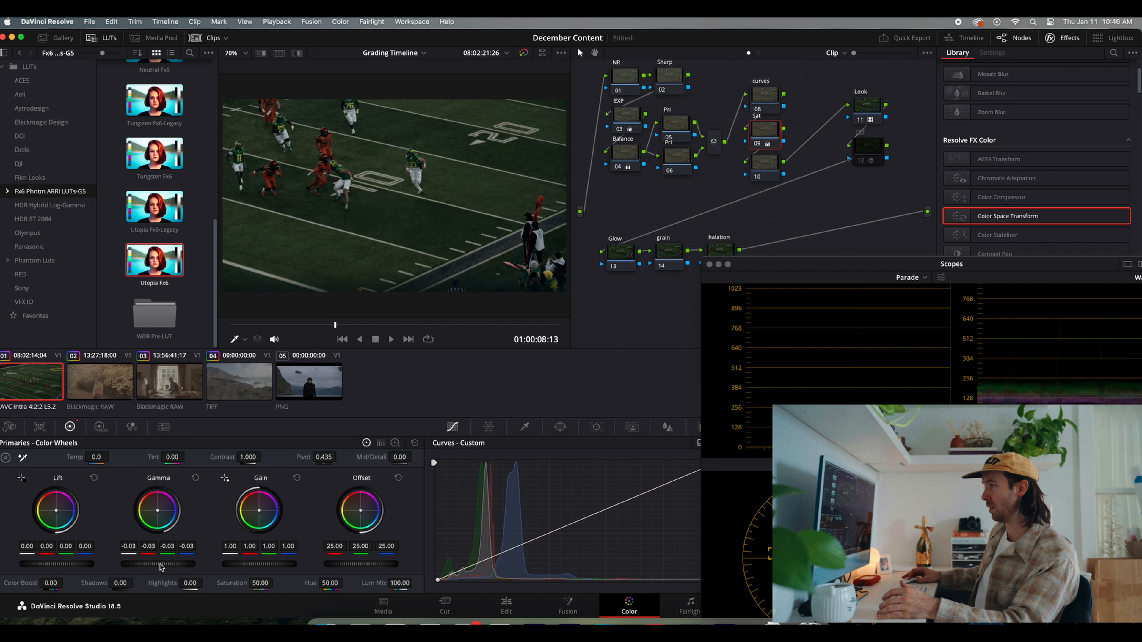
left_click(196, 479)
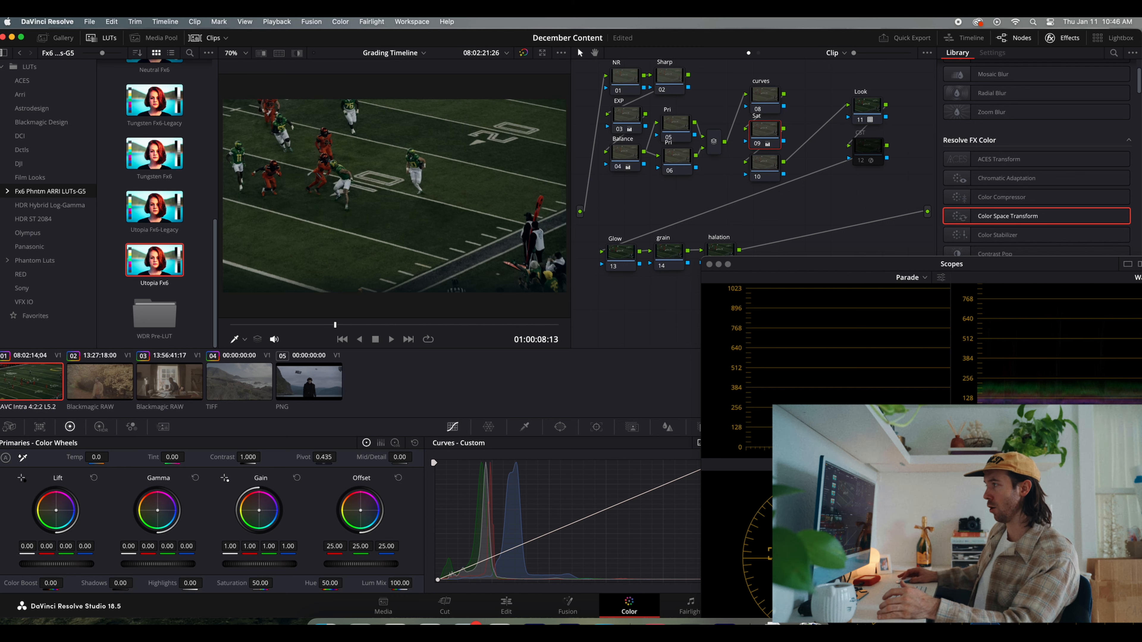
Set the Sat node's gamma to 0.09 and check the football players' colors in the viewer.
left_click_drag(157, 563, 163, 564)
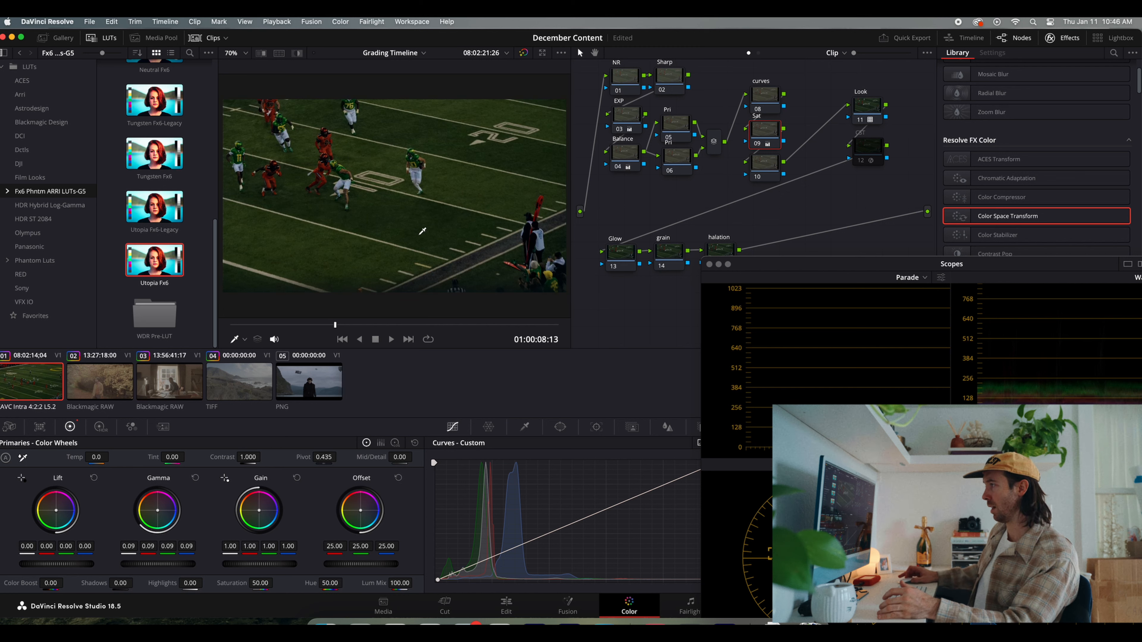
scroll(416, 228, "down", 3)
scroll(417, 228, "up", 6)
scroll(417, 227, "down", 4)
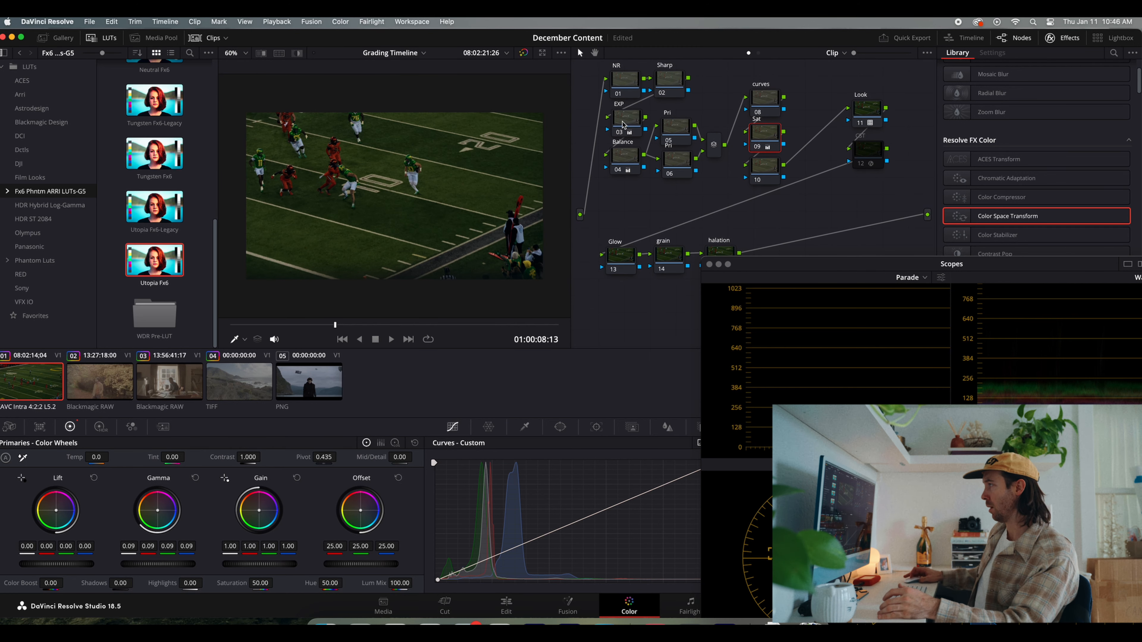
Move the Balance and EXP nodes lower, insert a serial node before EXP, and label it DCTL.
left_click_drag(624, 156, 624, 185)
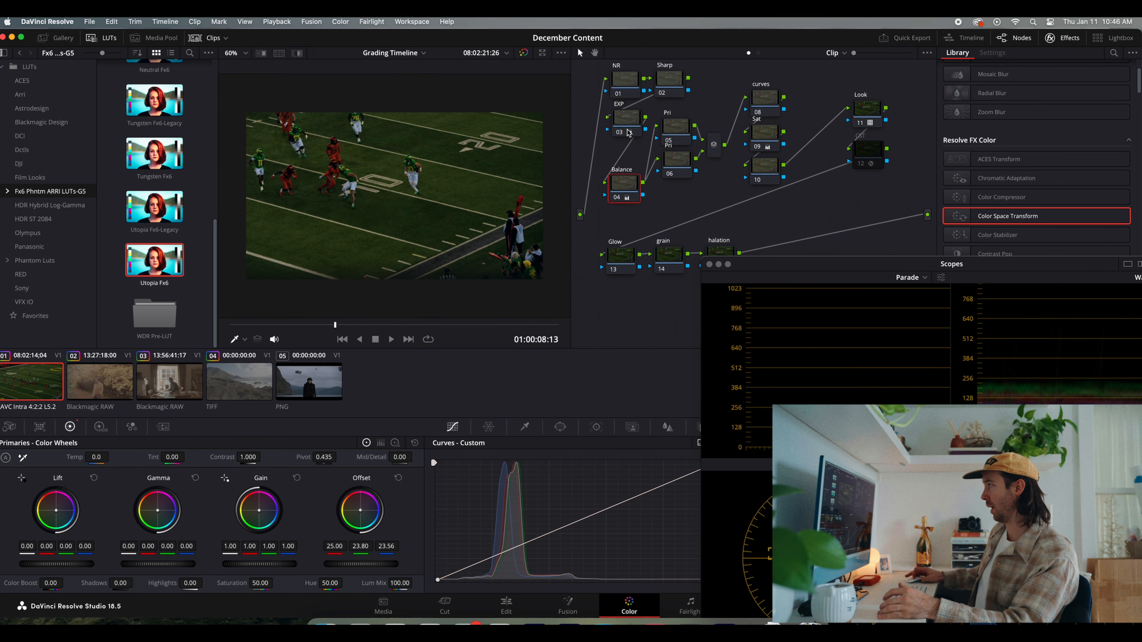
left_click_drag(628, 132, 627, 161)
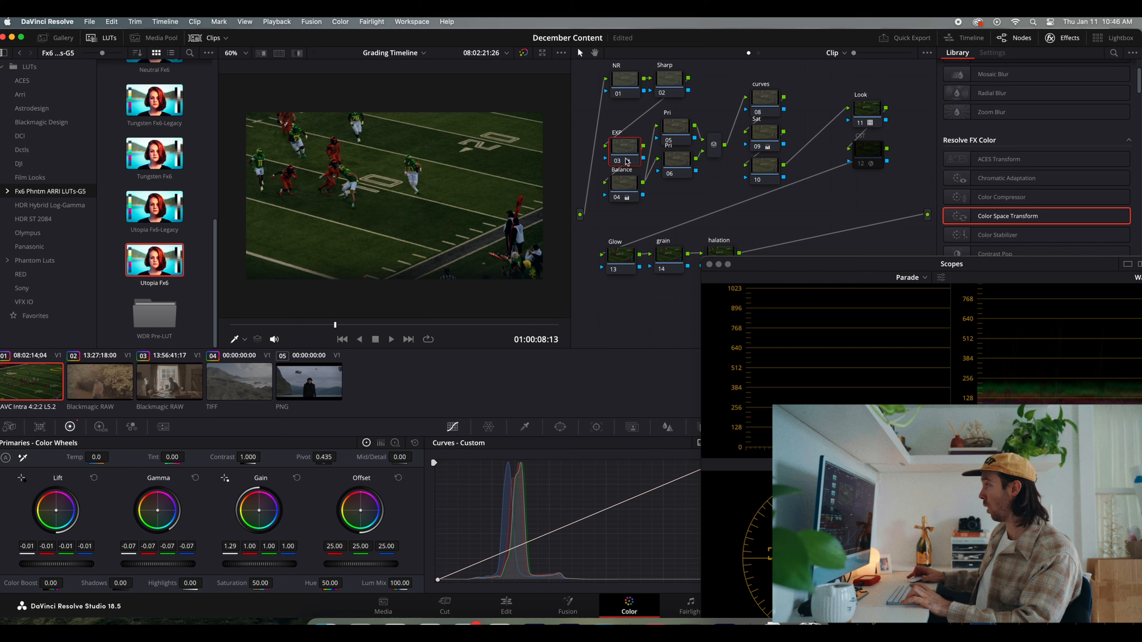
key("shift+s")
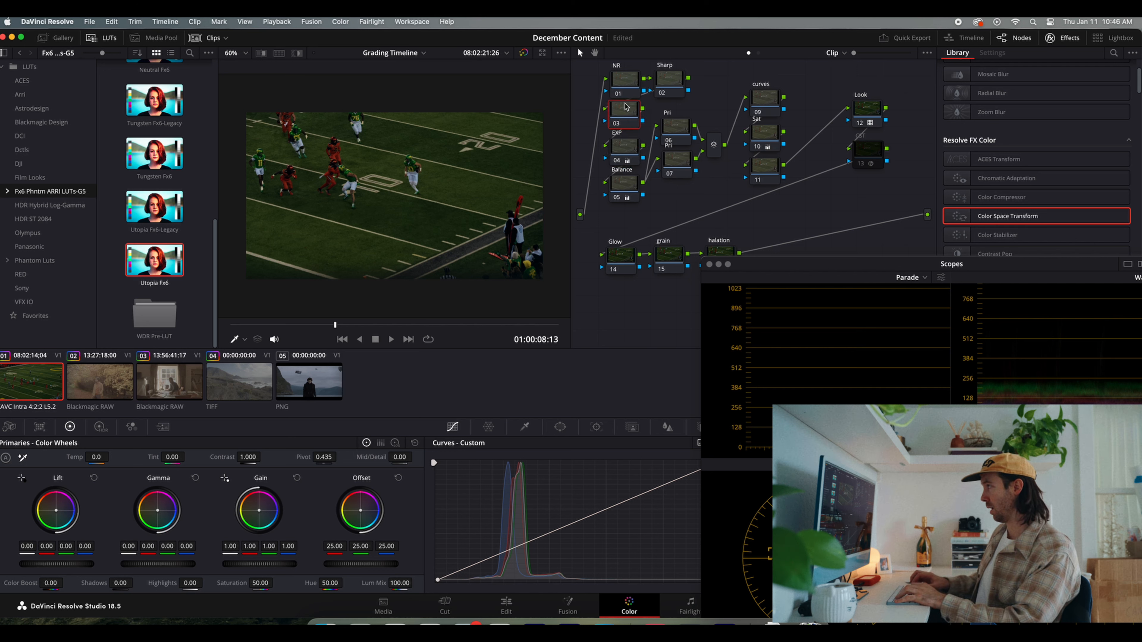
type("DCT")
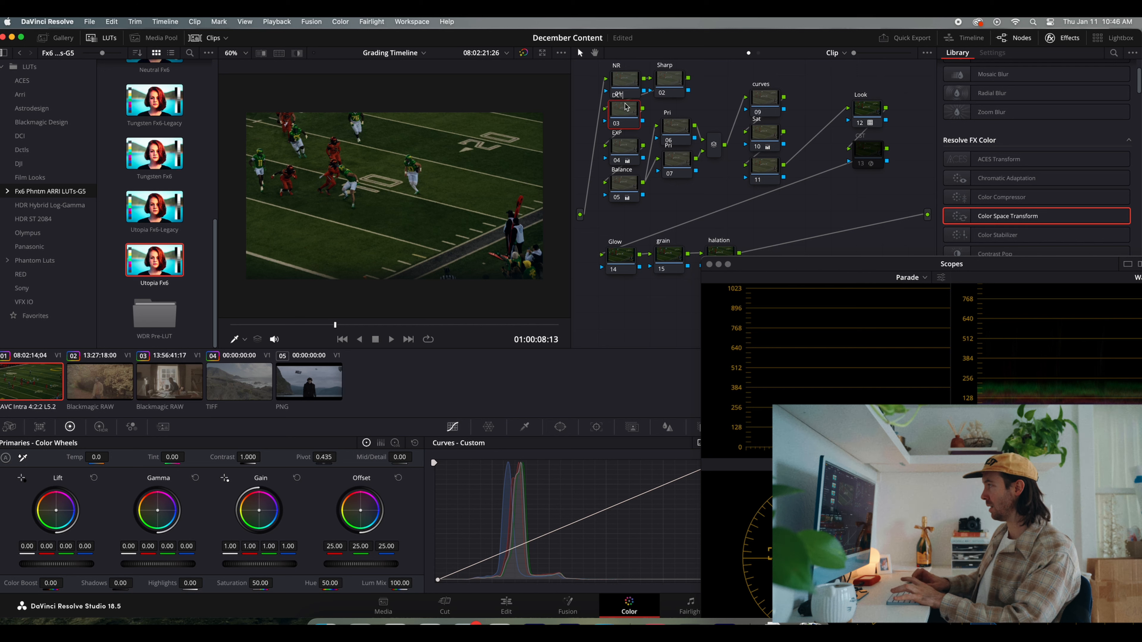
Finish the new node's DCTL label and space the DCTL, EXP and Balance nodes further down beneath the NR node.
type("L")
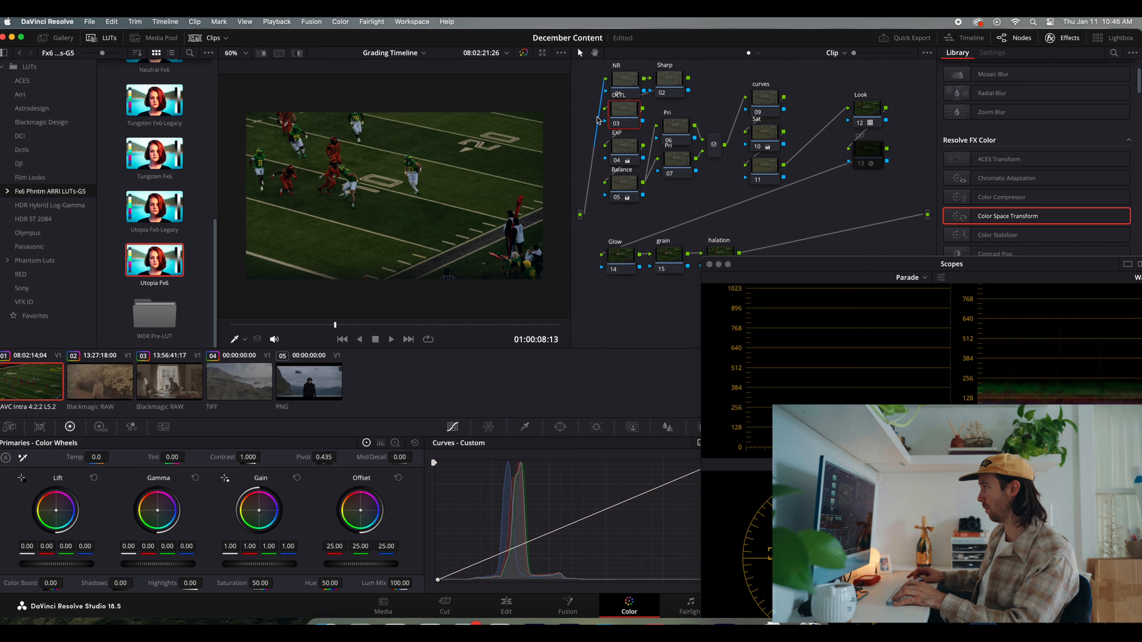
left_click(597, 117)
left_click_drag(580, 214, 622, 203)
left_click_drag(626, 121, 625, 189)
Review the Sat, unlabeled, curves and Balance nodes one after another, comparing the image with the curves node off and on.
left_click(768, 143)
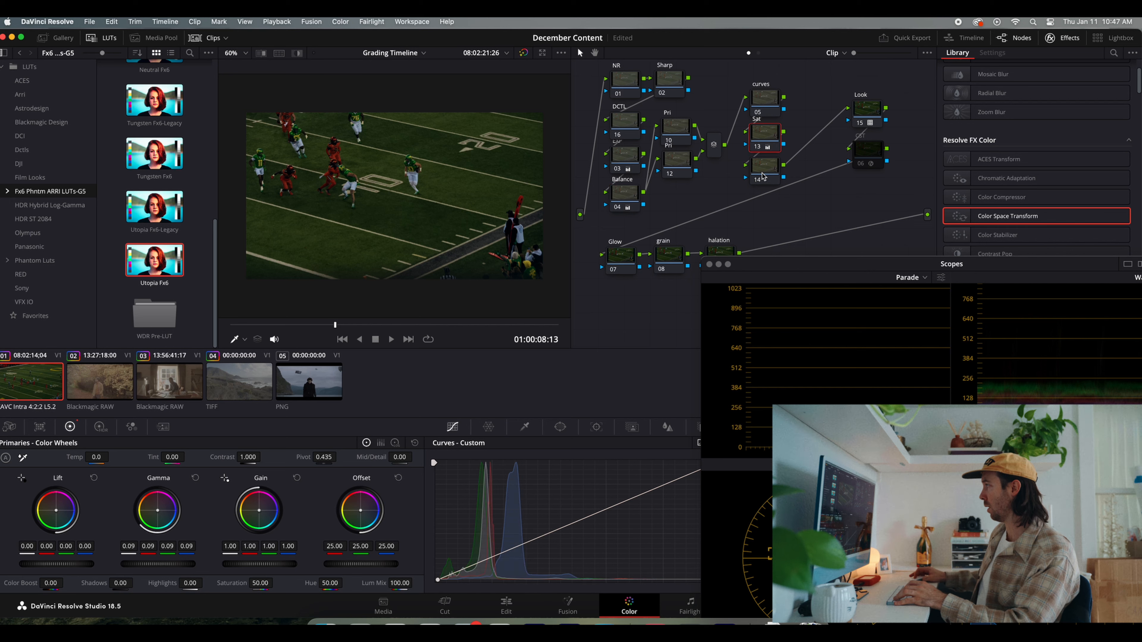
left_click(766, 167)
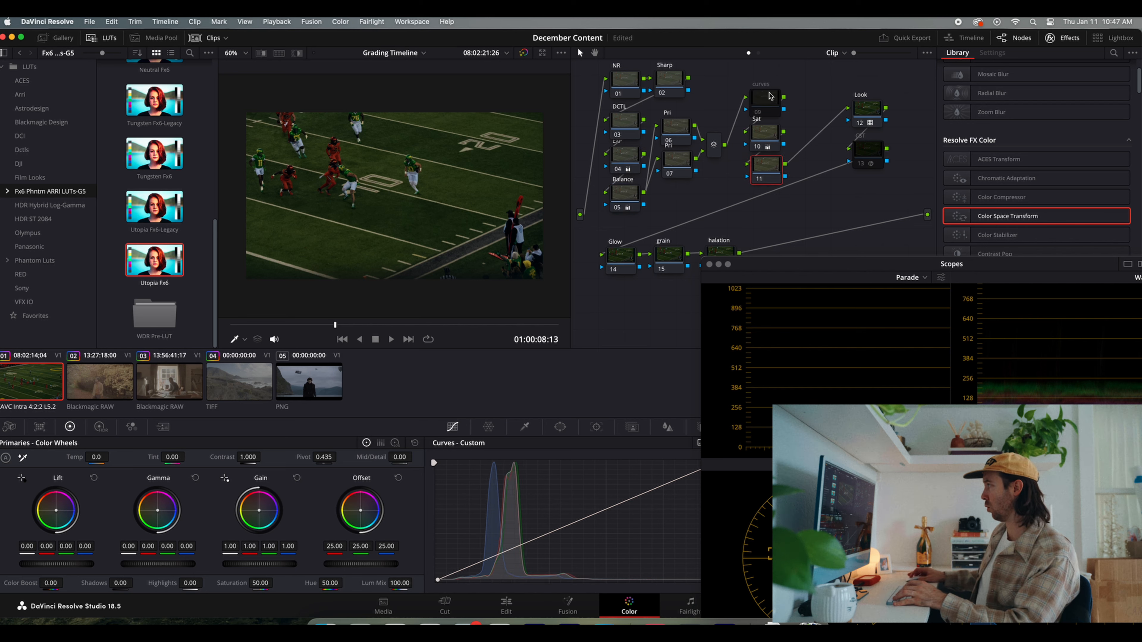
left_click(758, 114)
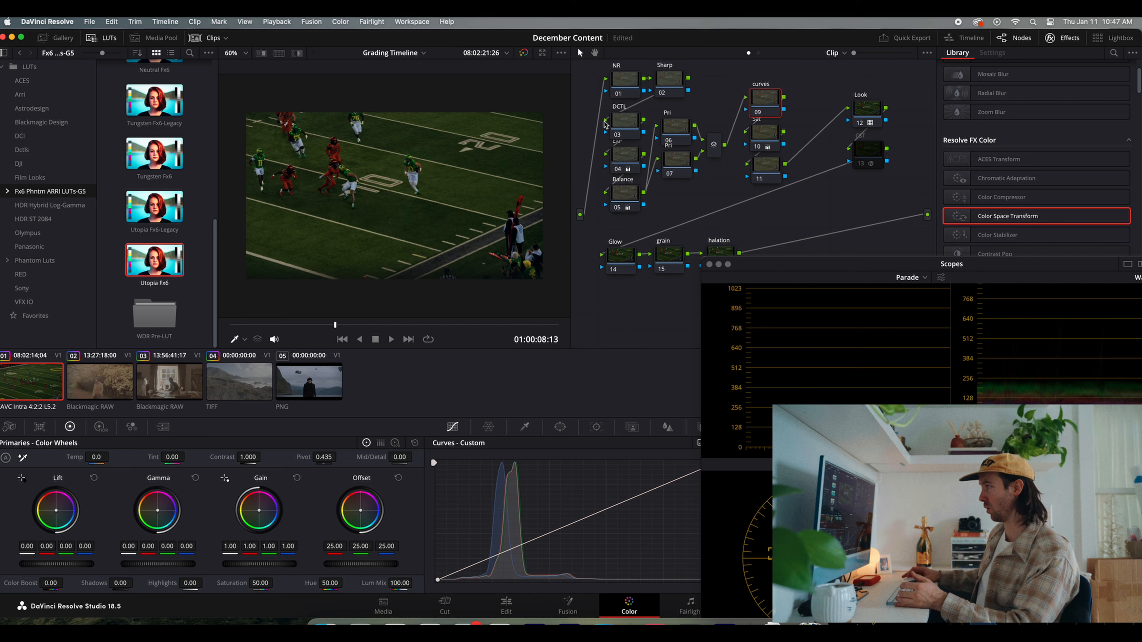
scroll(431, 173, "up", 3)
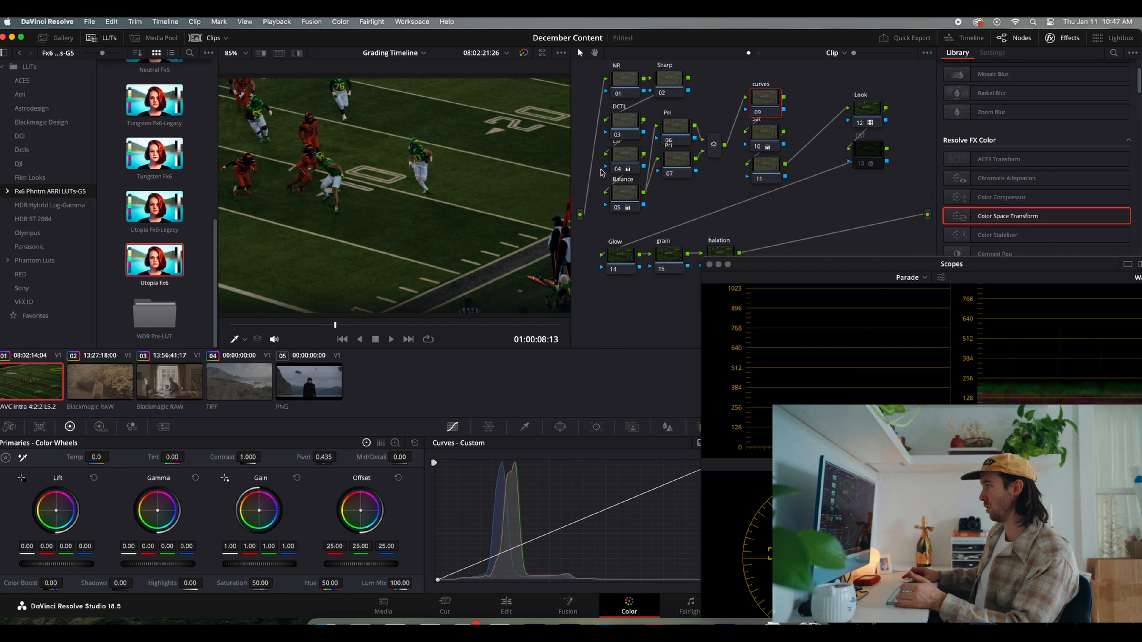
left_click(623, 202)
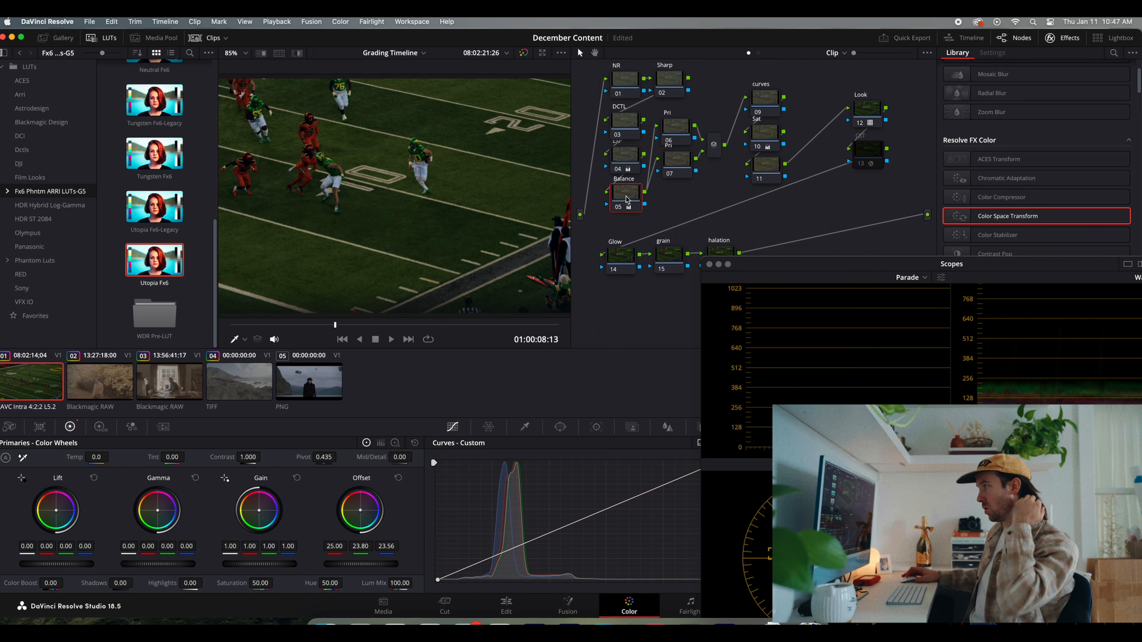
Shift the upper Pri node's gain color slightly, taking blue to 0.99, and nudge its lift color balance.
left_click(674, 130)
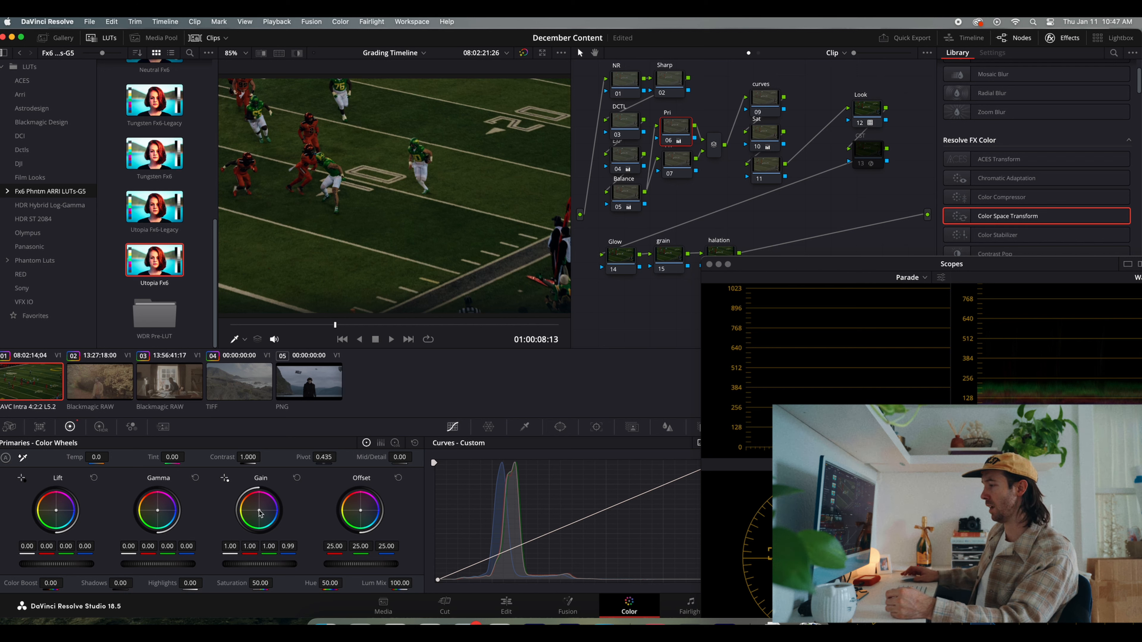
left_click_drag(57, 514, 56, 511)
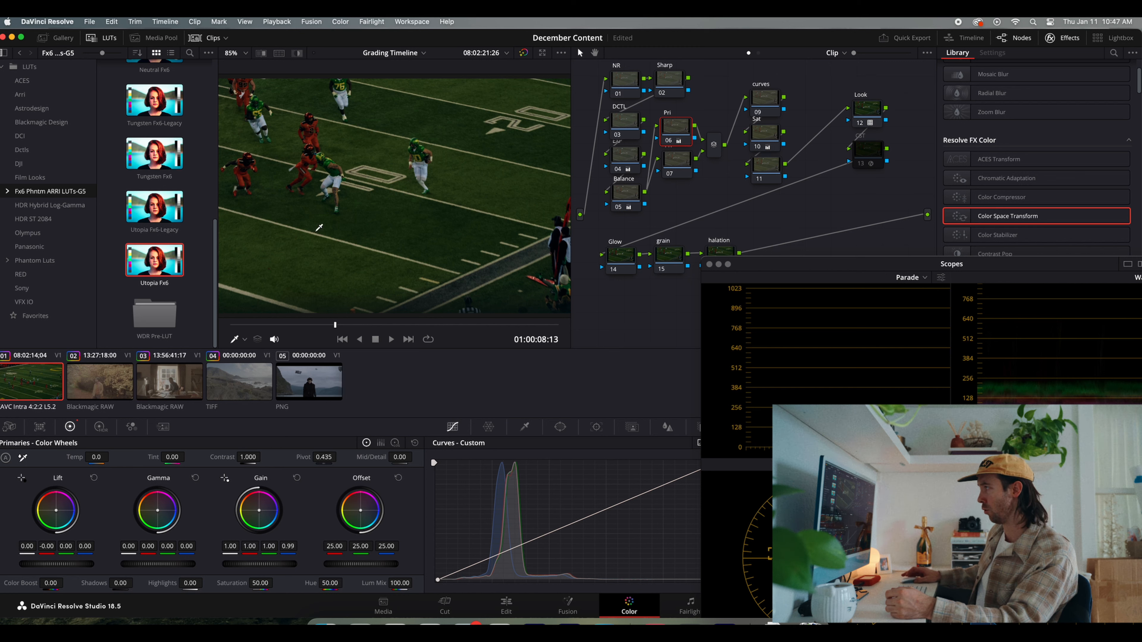
left_click(625, 156)
Spread out the two Pri nodes and select them together with their mixer node.
left_click_drag(684, 114, 718, 177)
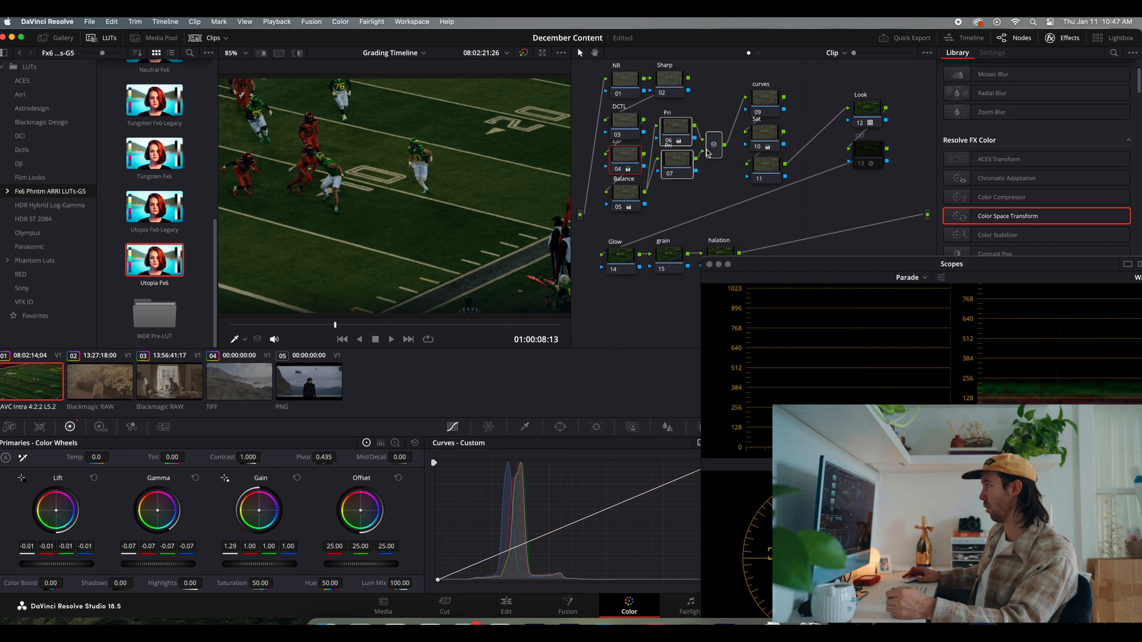
left_click(683, 135)
left_click(678, 109)
left_click_drag(670, 136, 717, 166)
left_click_drag(680, 114, 718, 169)
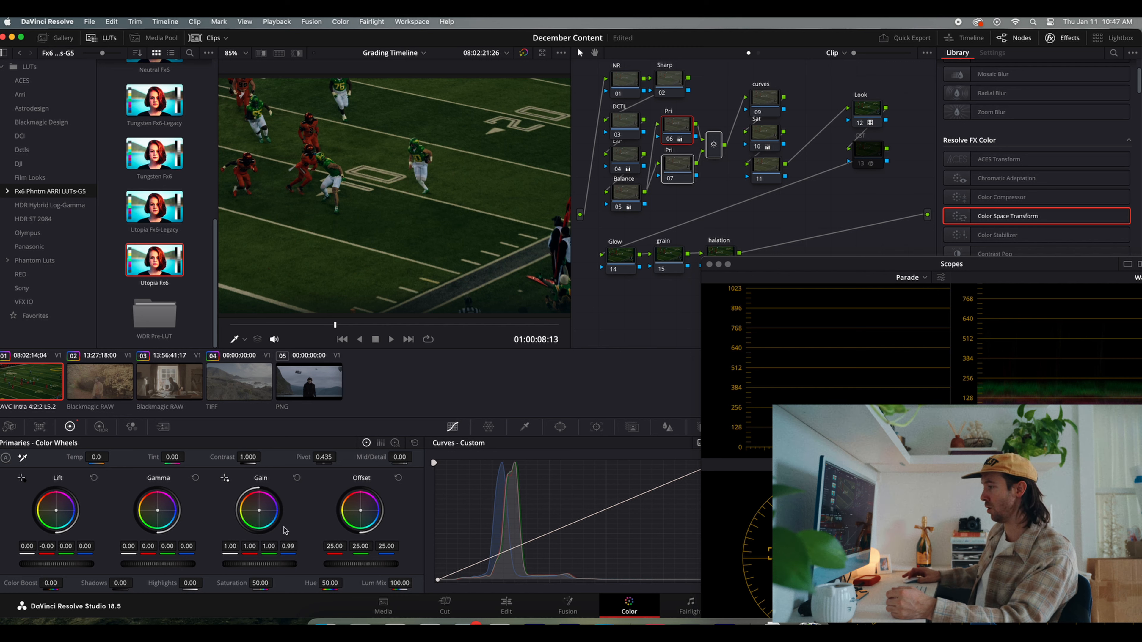
Warm the upper Pri node's gain to red 1.02, green 1.01 and blue 0.98, and slightly shift the lower Pri node's lift color.
left_click_drag(259, 512, 259, 508)
left_click(677, 166)
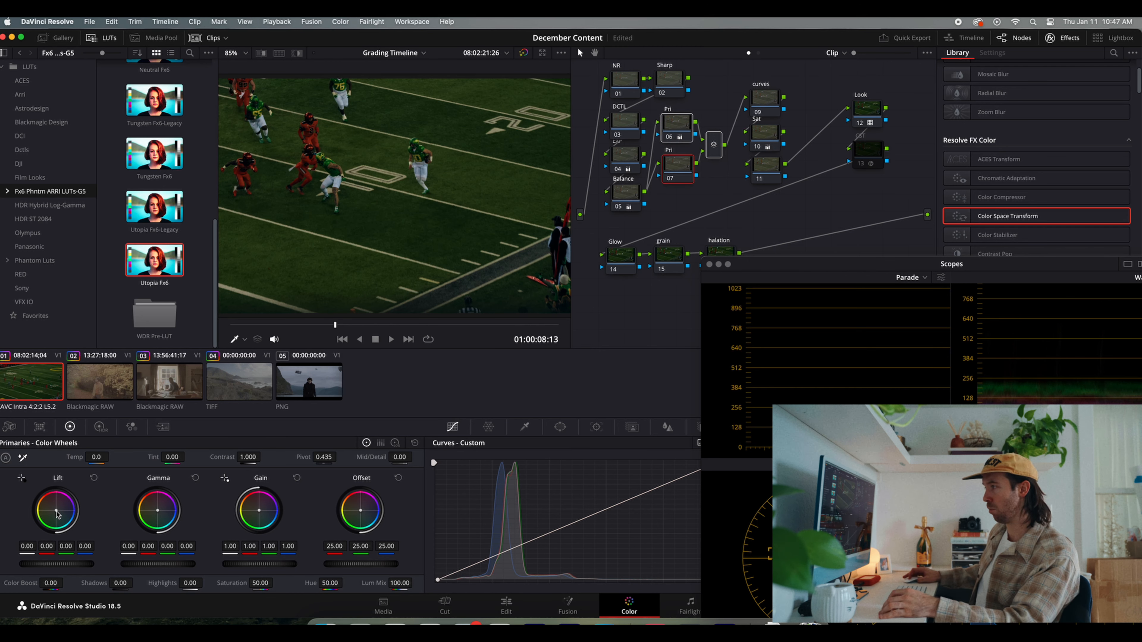
left_click_drag(57, 514, 57, 513)
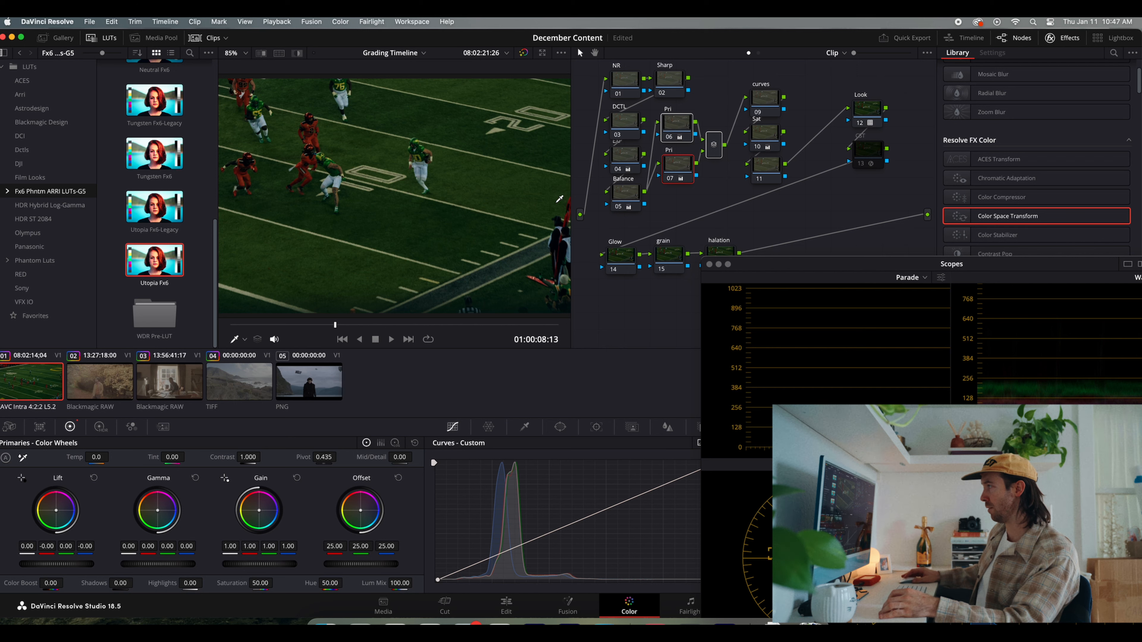
Toggle both Pri nodes and their mixer off and on to compare the football image with and without them.
left_click(690, 124)
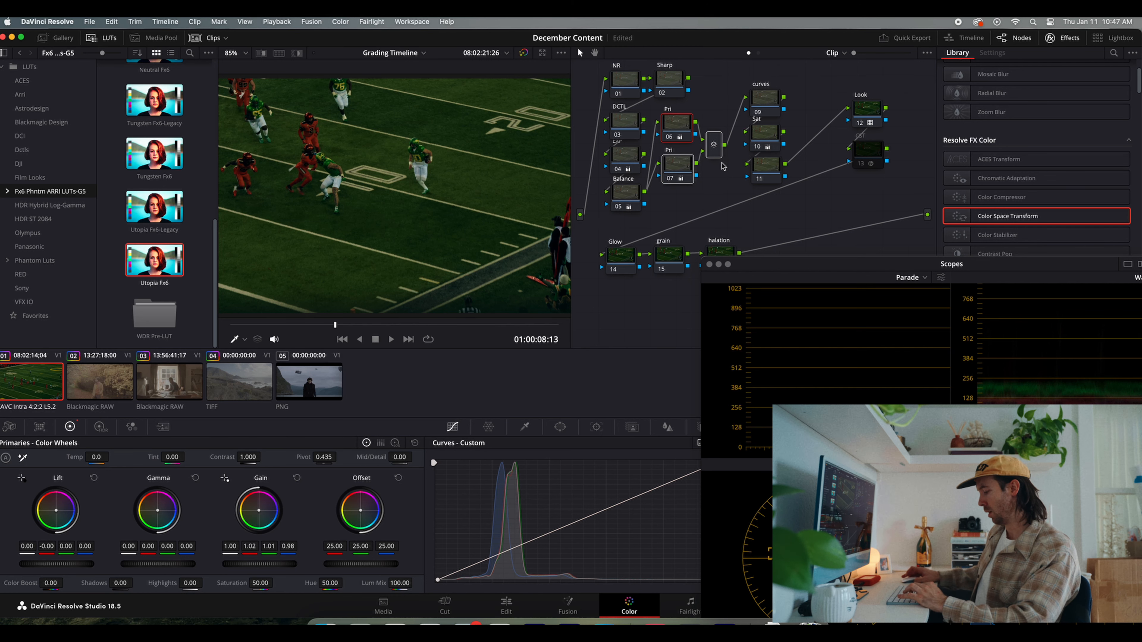
key("ctrl+d")
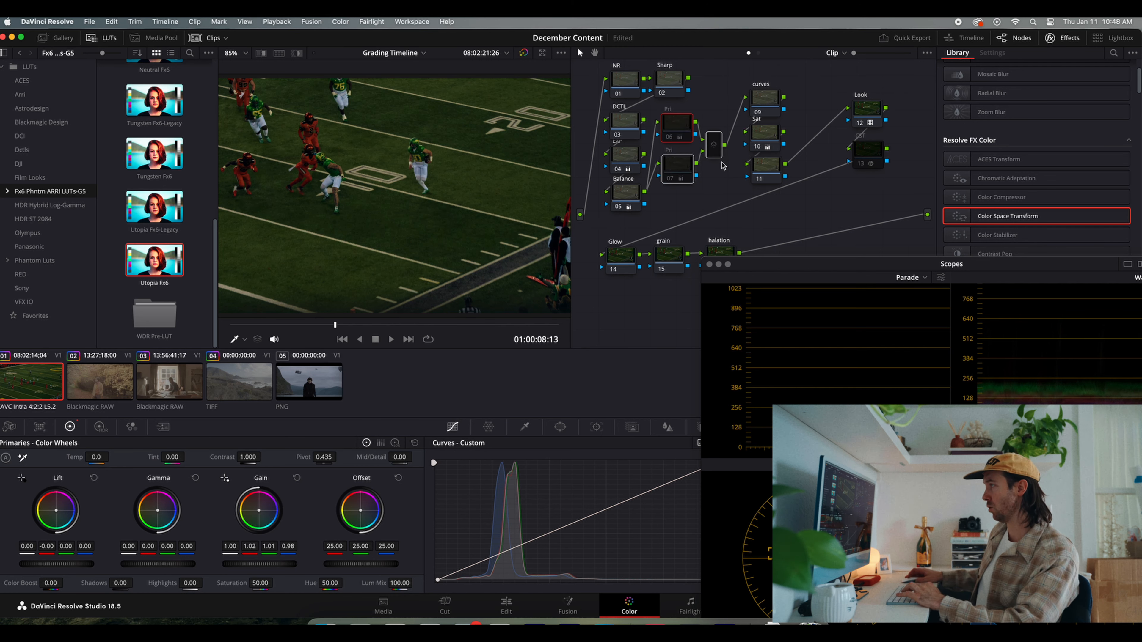
key("ctrl+d")
key("ctrl+d")
key("ctrl+d")
key("ctrl+d")
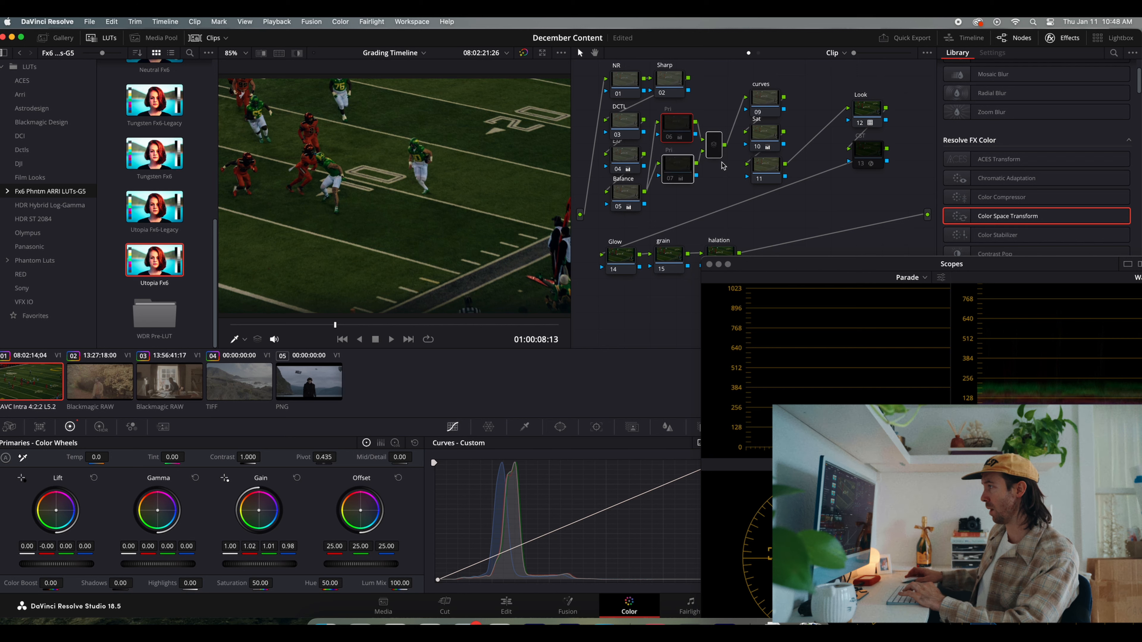
key("ctrl+d")
Set the Balance node's offset to red 24.44 and green 23.08, and return to the EXP node.
left_click(634, 192)
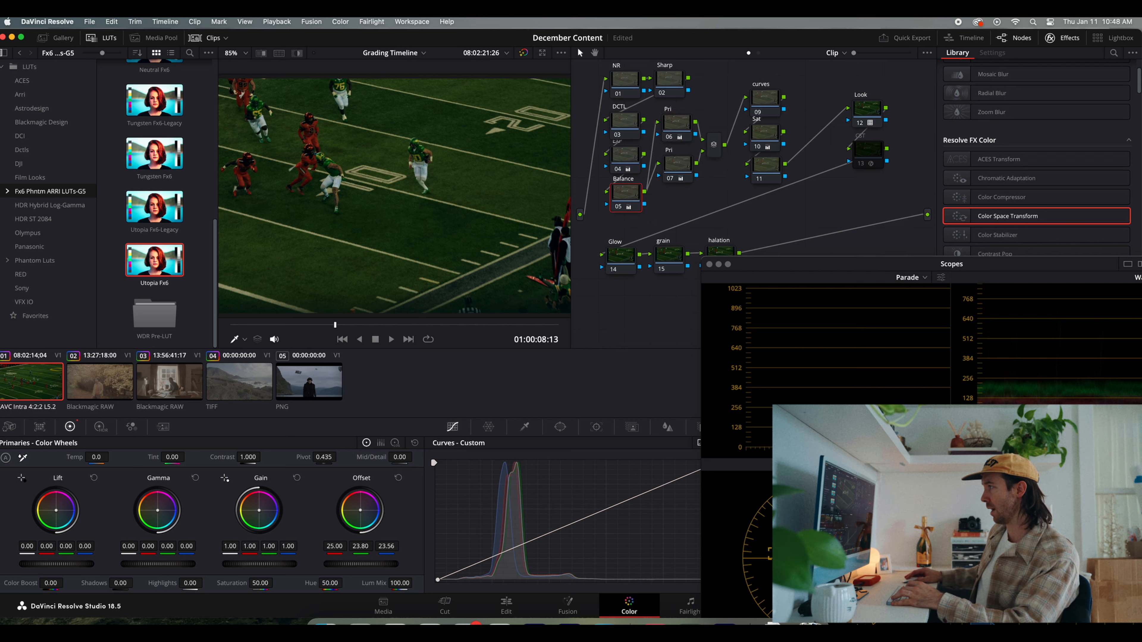
left_click_drag(363, 546, 355, 546)
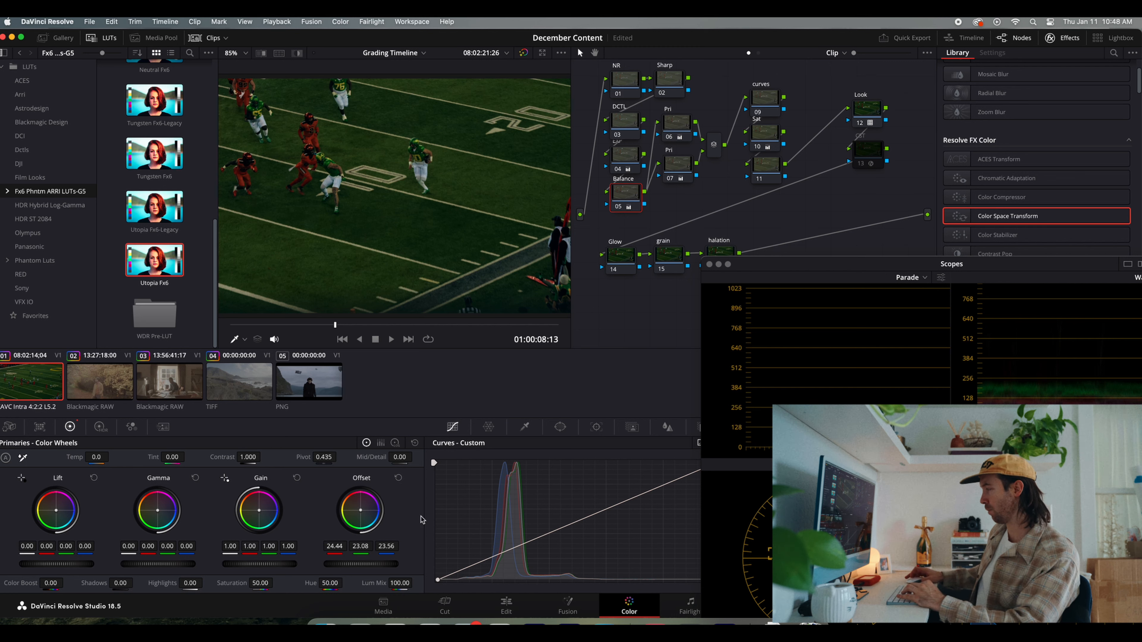
left_click(626, 154)
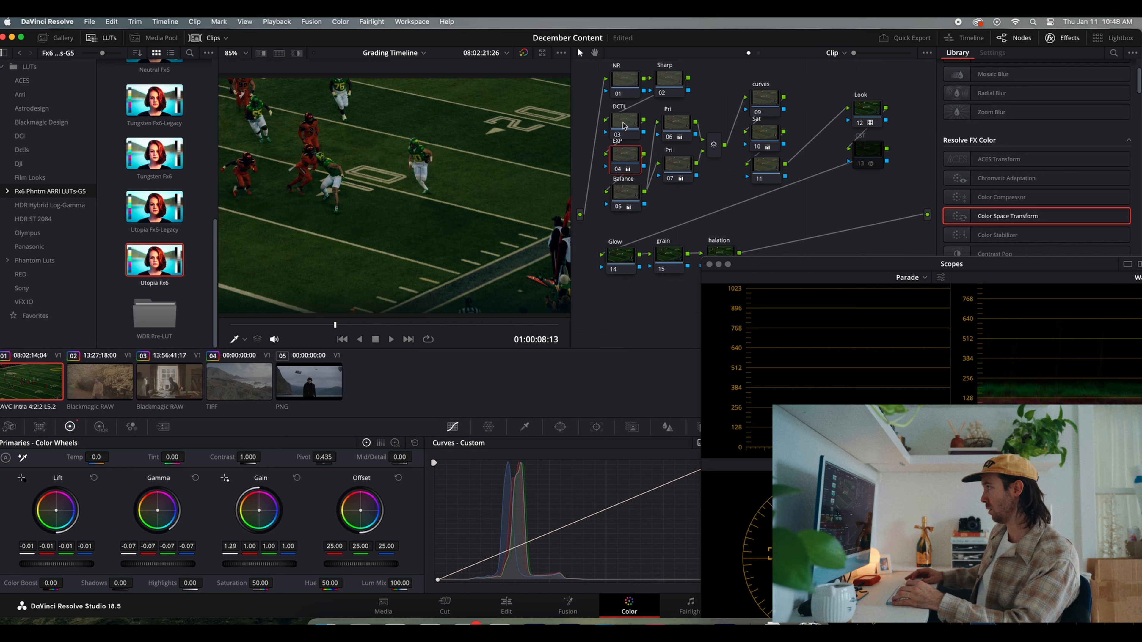
Search the effects library for glow and apply the Resolve FX Glow effect to the Glow node.
left_click(619, 257)
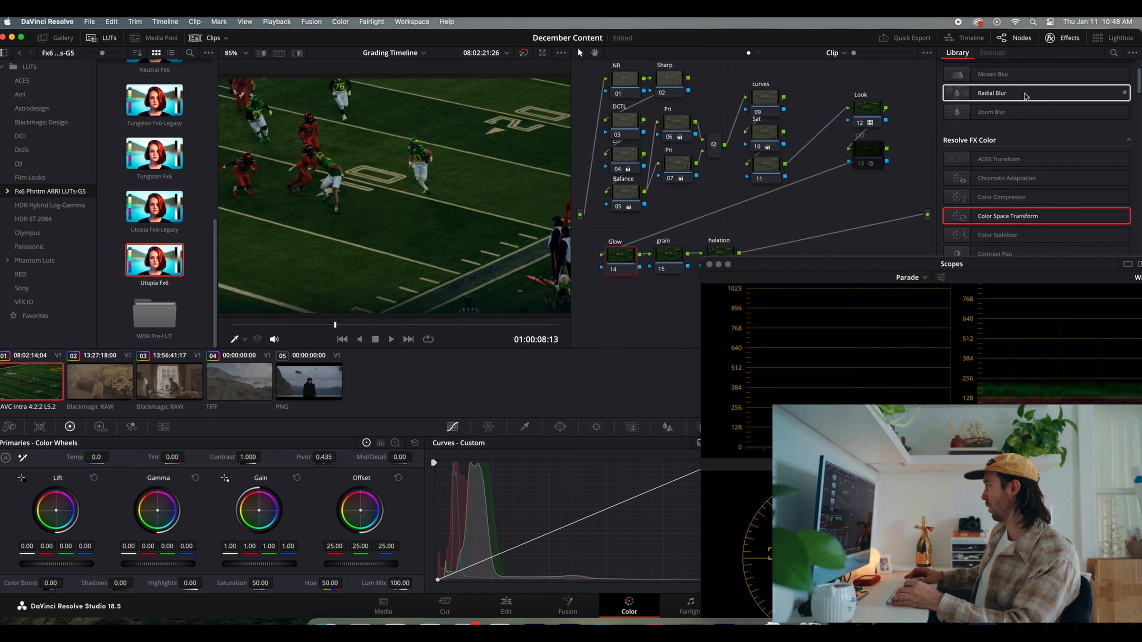
left_click(1113, 53)
type("glow")
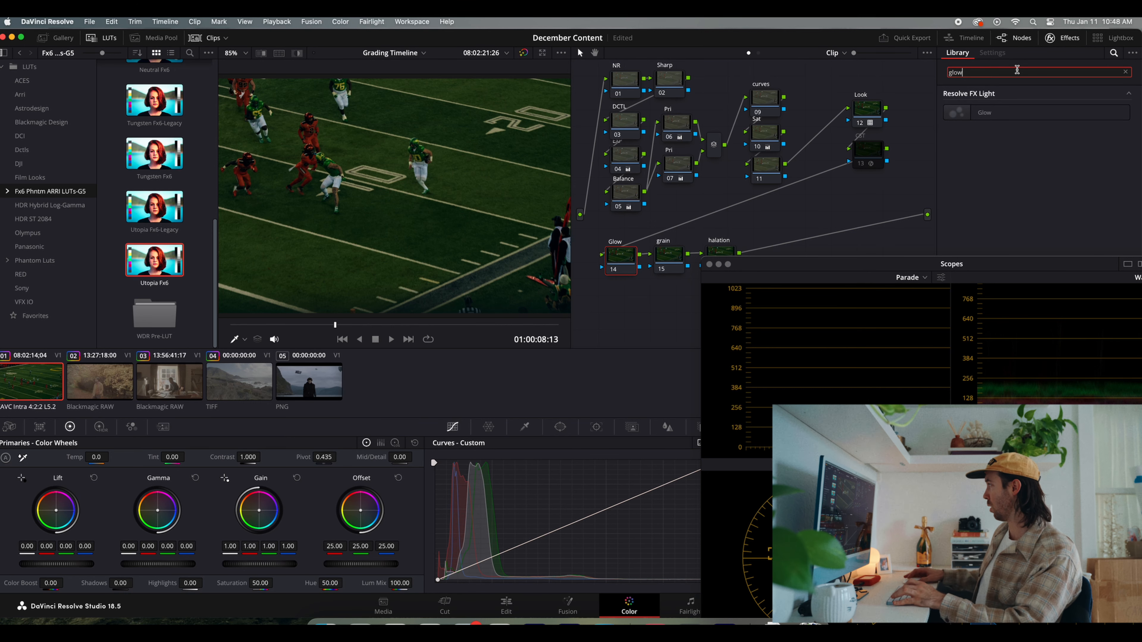
left_click_drag(1018, 113, 620, 256)
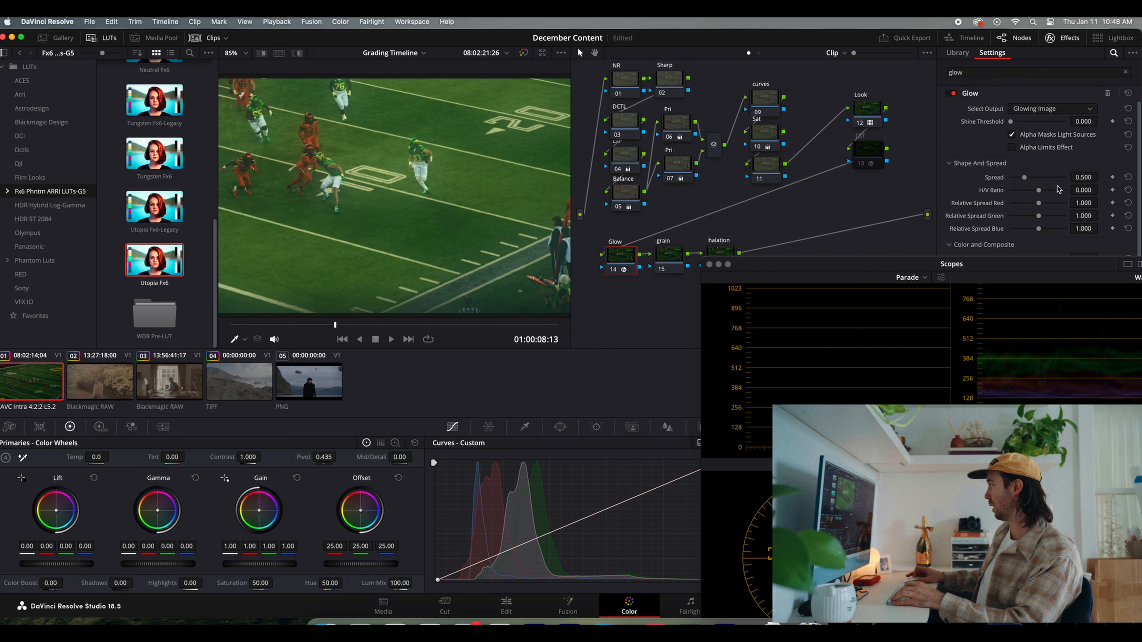
Move the scopes window away from the Glow settings and set the glow's composite type to Softlight.
scroll(1054, 128, "down", 3)
left_click_drag(988, 266, 989, 414)
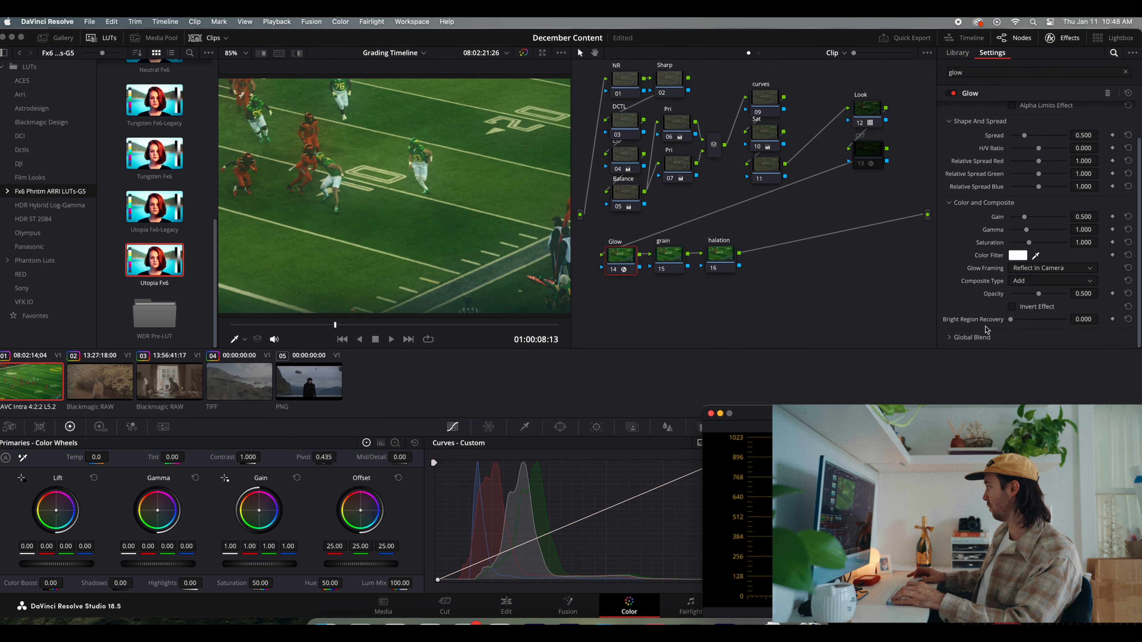
scroll(1029, 206, "up", 3)
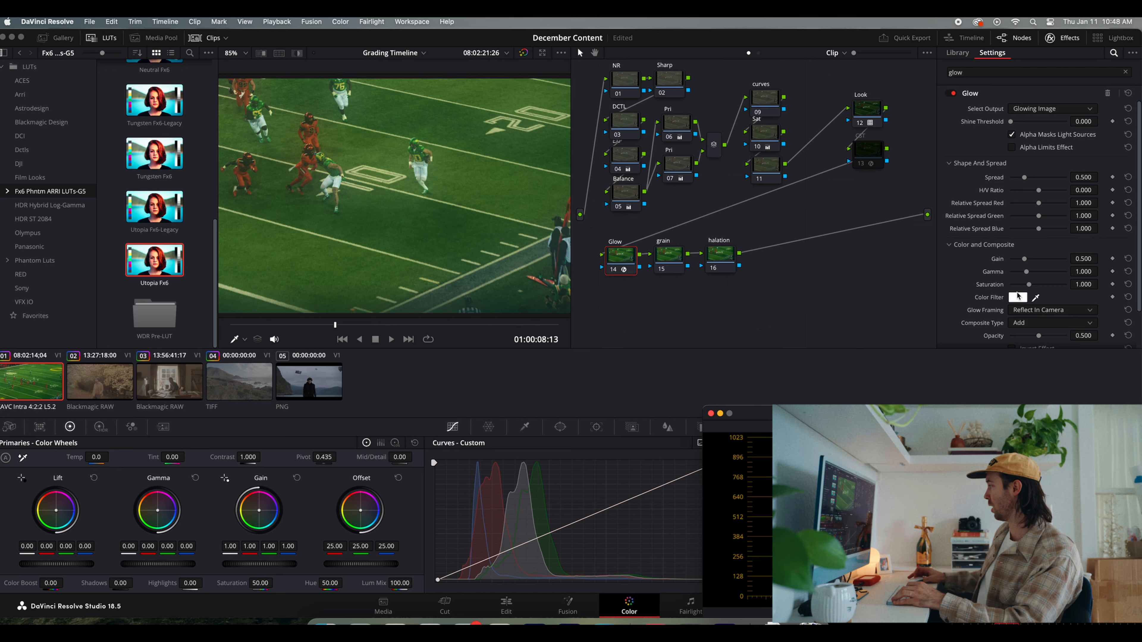
scroll(1021, 297, "down", 3)
left_click(1036, 282)
scroll(1029, 359, "down", 3)
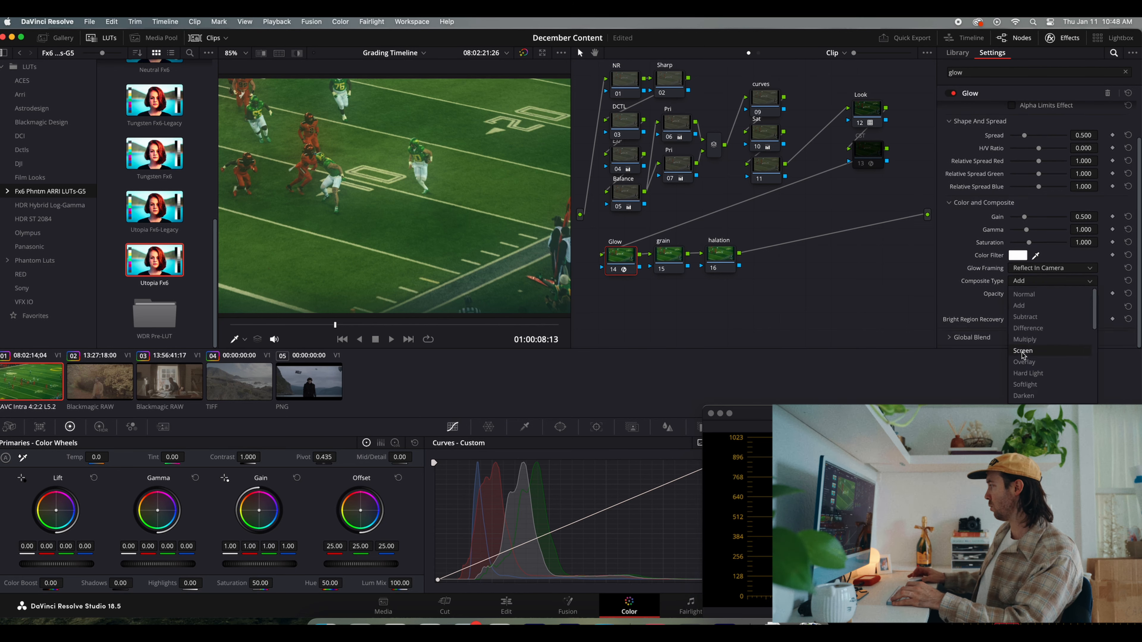
scroll(1029, 376, "down", 4)
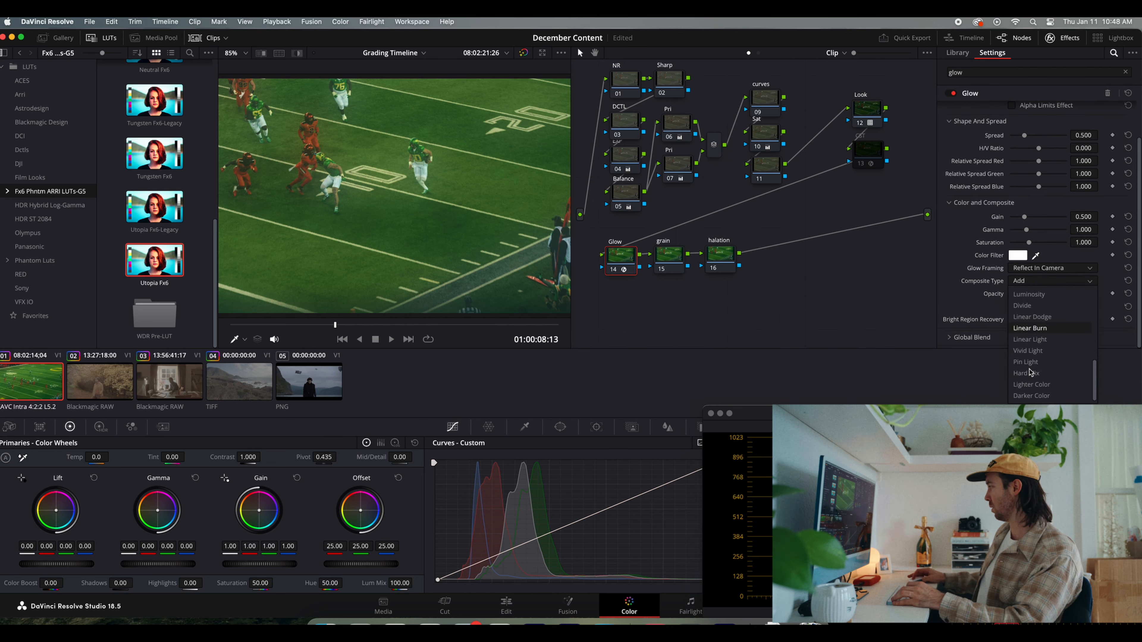
scroll(1040, 365, "up", 3)
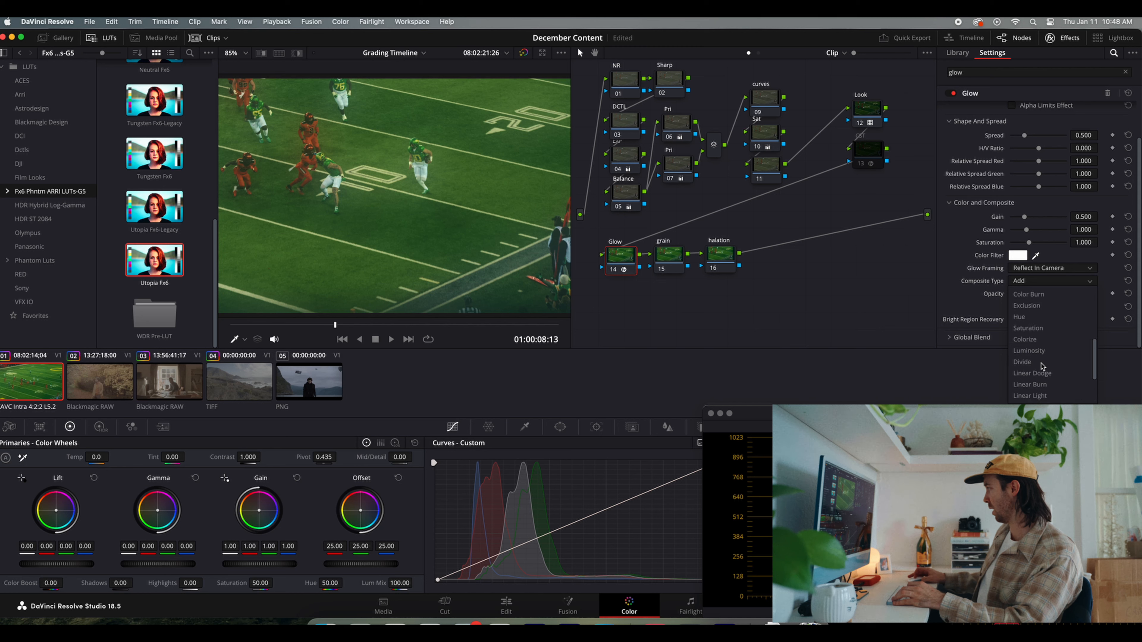
scroll(1040, 366, "down", 2)
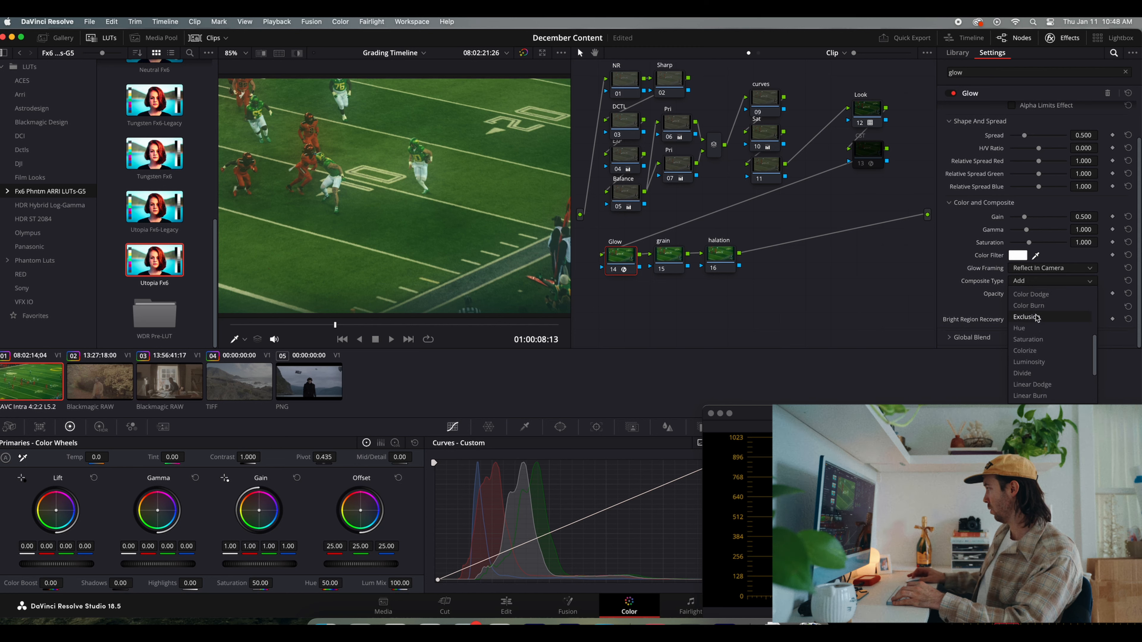
scroll(1038, 373, "down", 2)
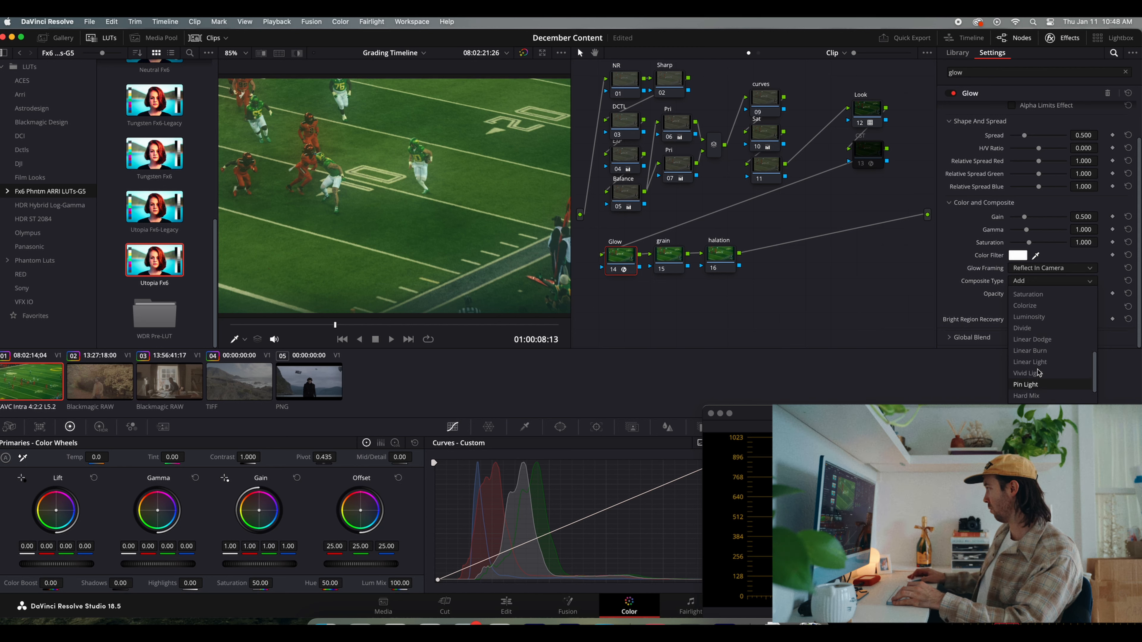
scroll(1039, 372, "up", 3)
scroll(1039, 372, "up", 4)
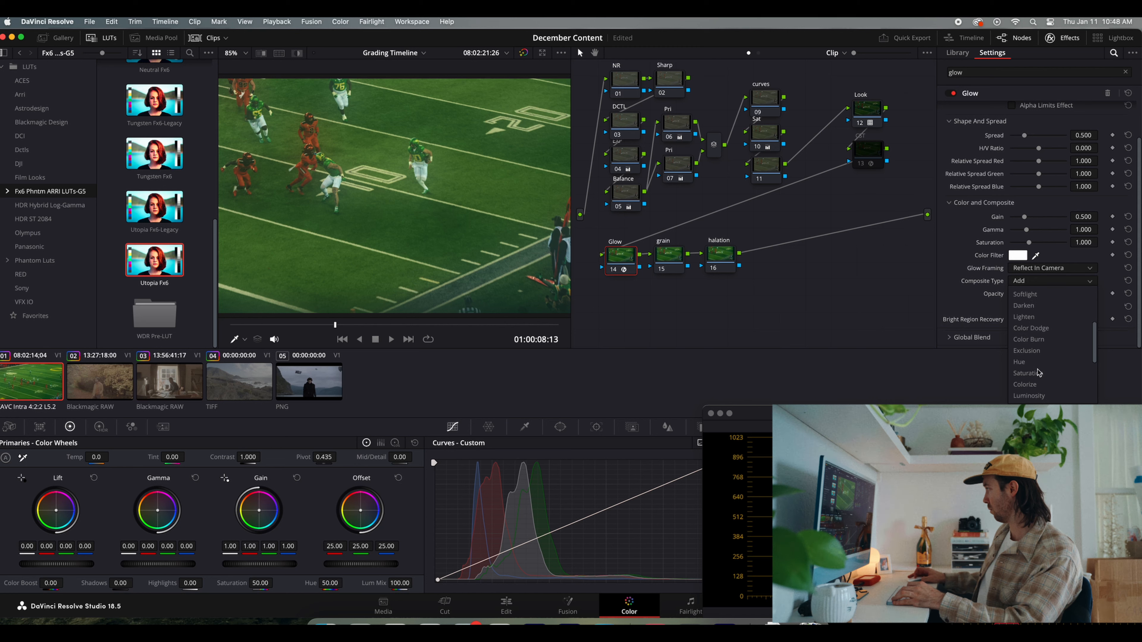
left_click(1029, 320)
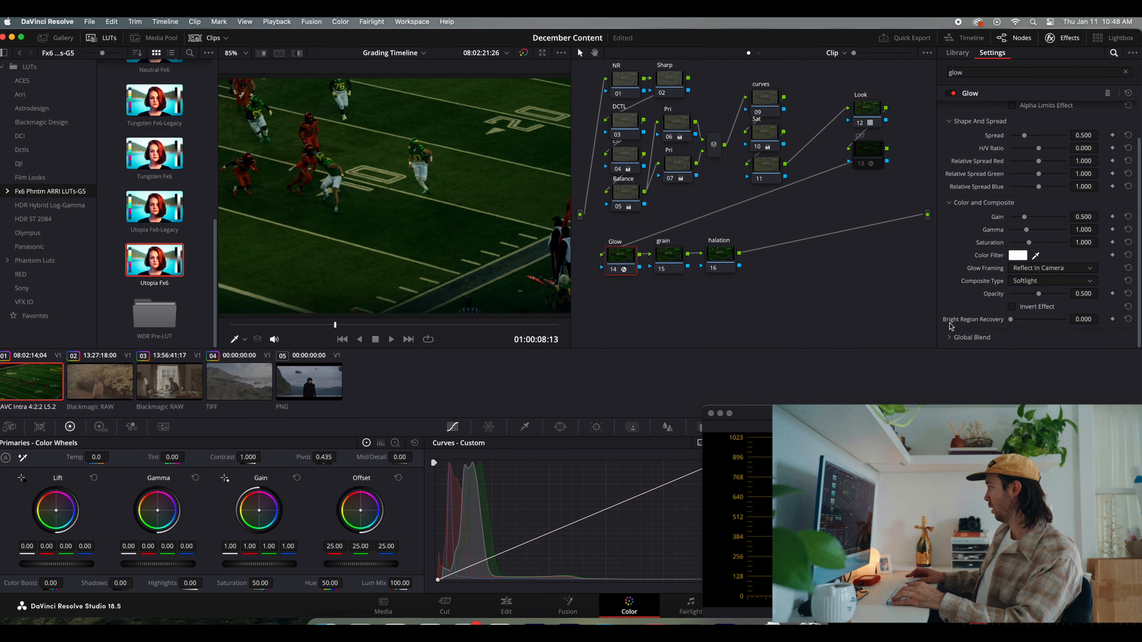
Expand the glow's Global Blend settings and reduce the blend to 0.477.
left_click(952, 338)
scroll(1026, 336, "down", 2)
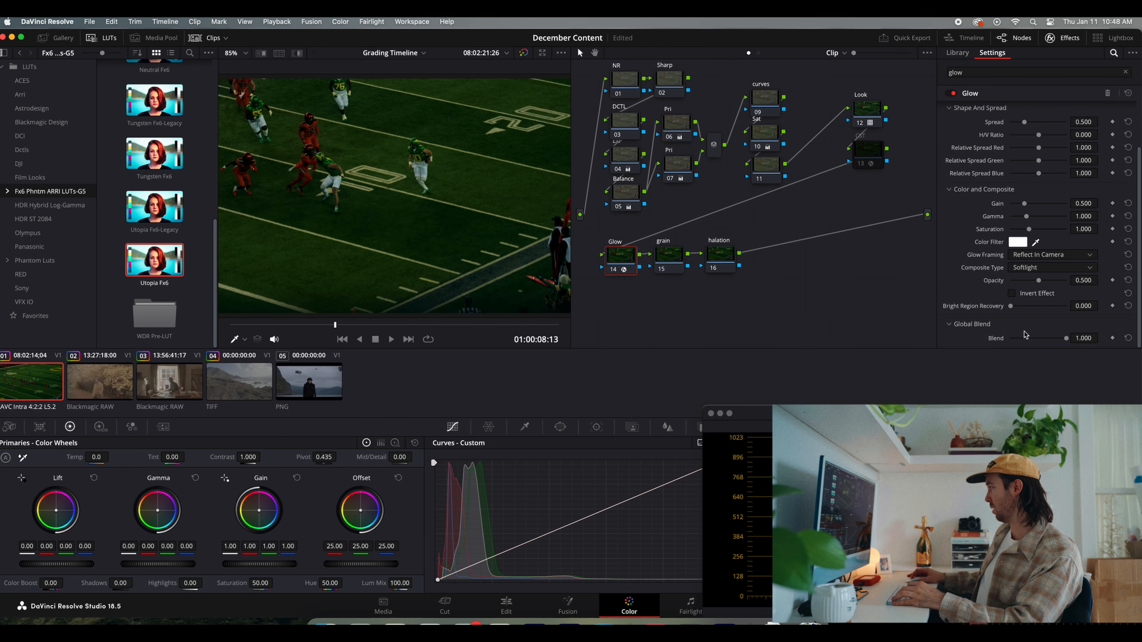
left_click_drag(1069, 339, 1037, 342)
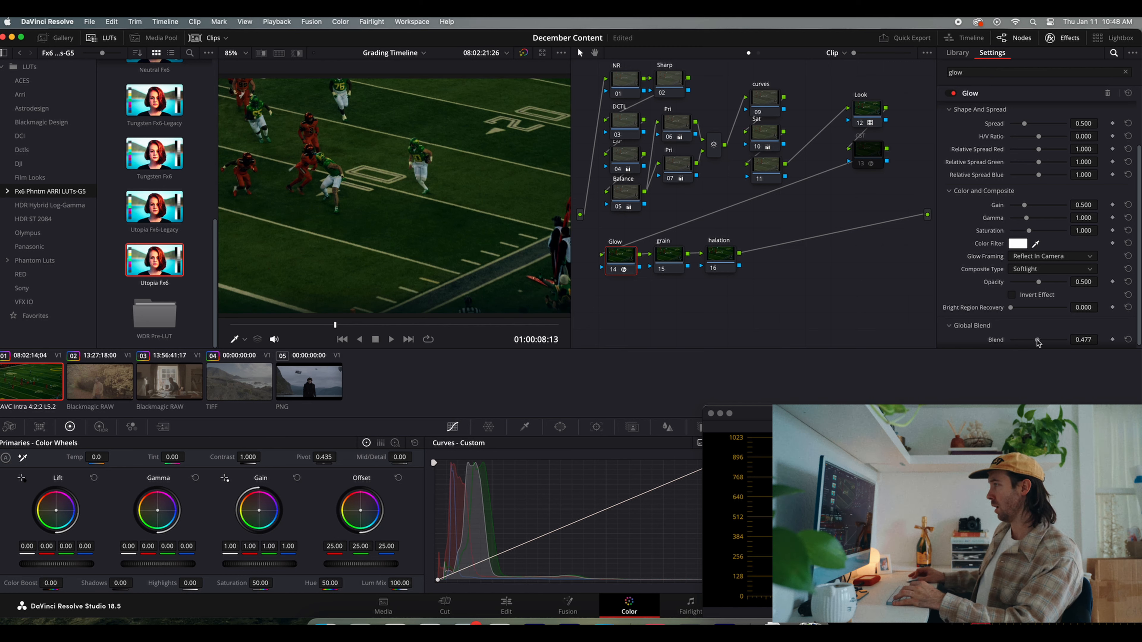
Set the EXP node's gamma to -0.06 and compare the graded football image with all grades bypassed.
left_click(627, 160)
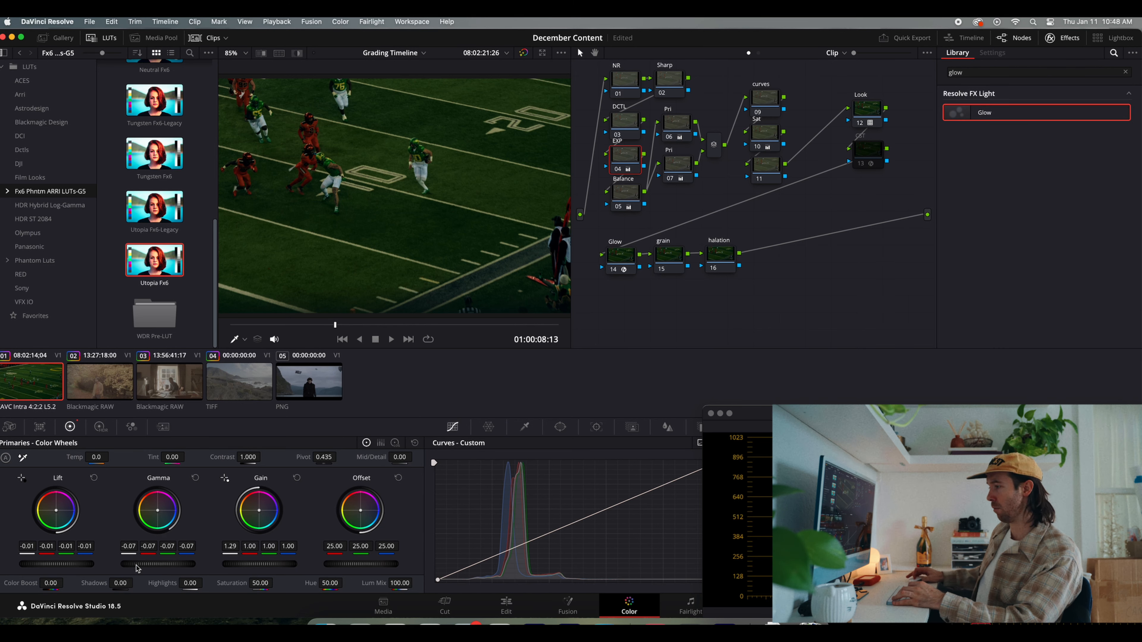
left_click_drag(170, 569, 167, 570)
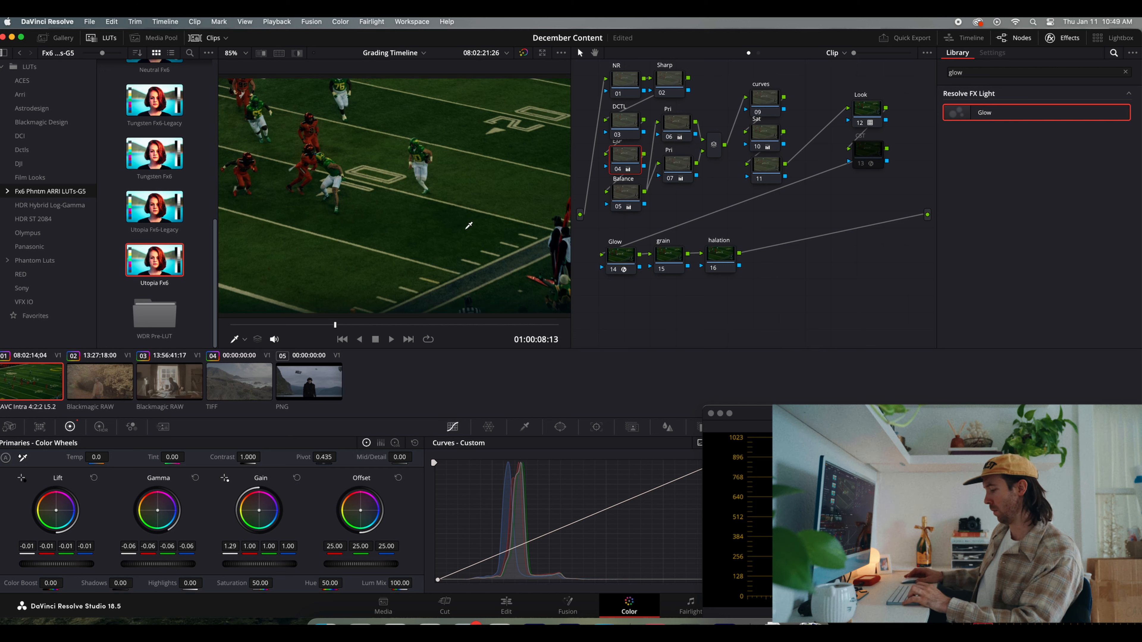
key("shift+d")
key("shift+d")
key("shift+d")
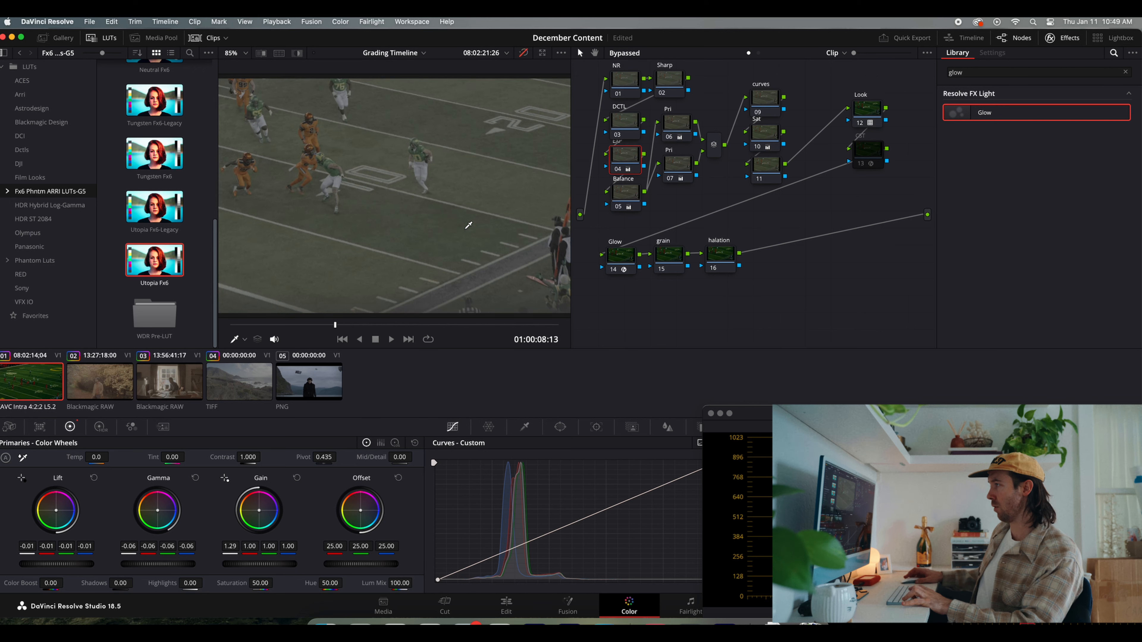
Compare the graded football frame with all grades bypassed, viewing the whole frame.
key("shift+d")
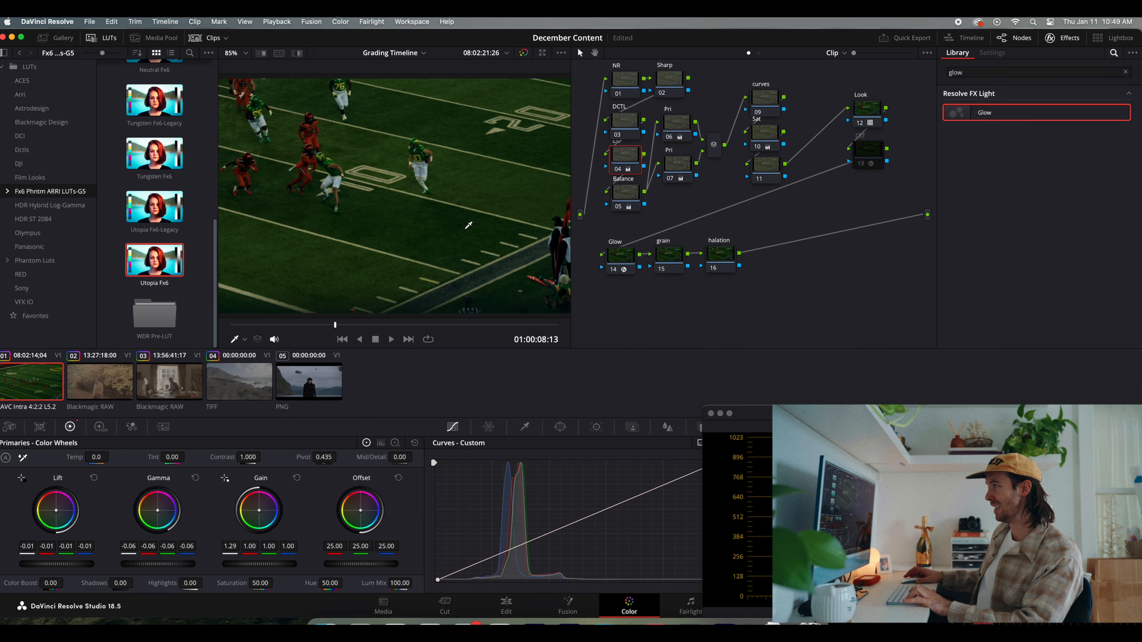
scroll(460, 216, "down", 4)
key("shift+d")
key("shift+d")
key("shift+d")
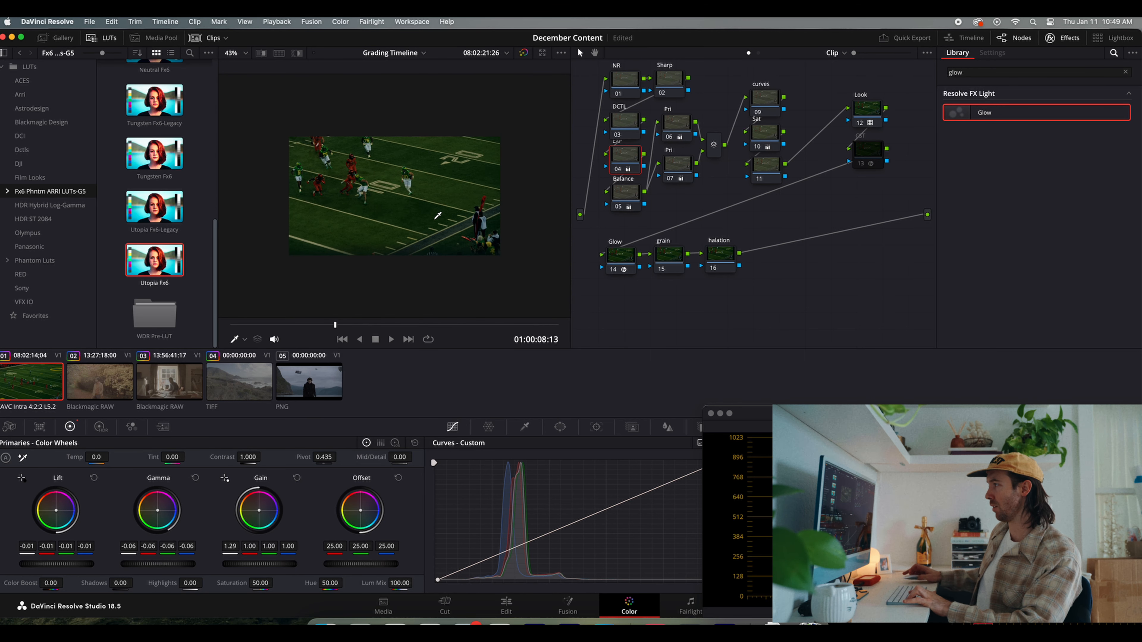
key("shift+d")
Set the Balance node's offset to 23.93 red, 22.25 green and 24.01 blue, and compare the result with all grades bypassed.
left_click(622, 191)
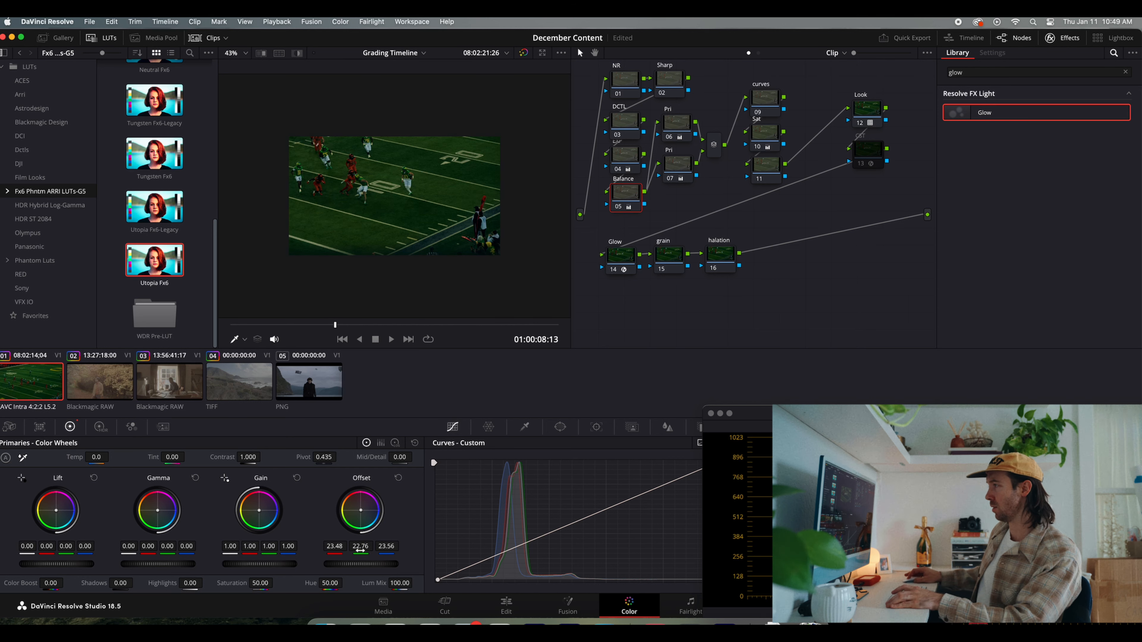
left_click_drag(362, 549, 358, 549)
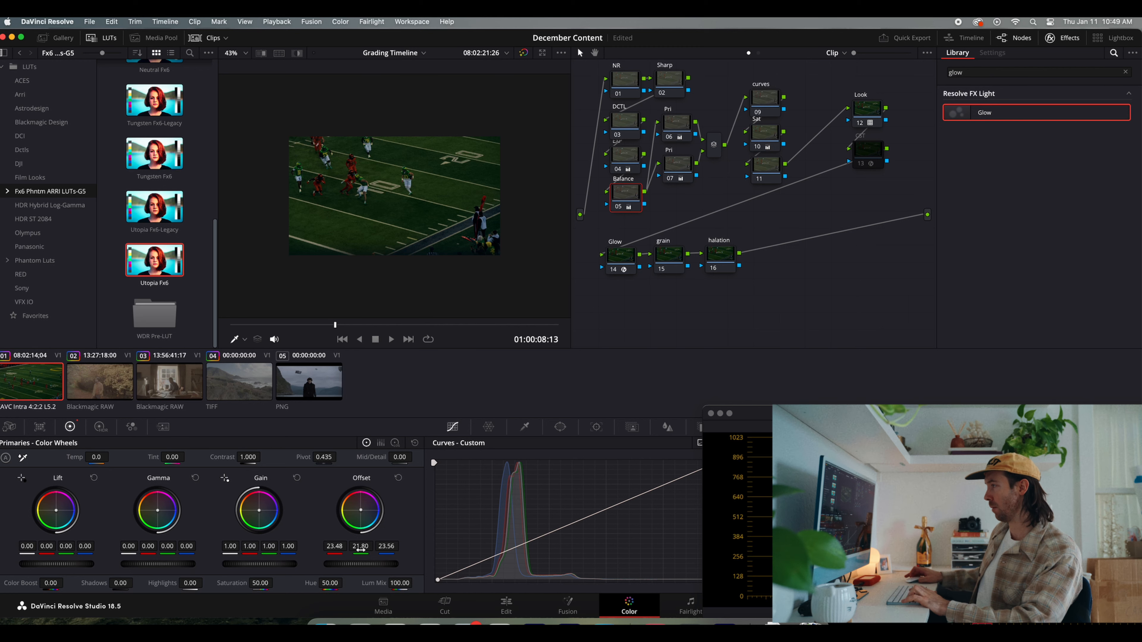
key("shift+d")
key("shift+d")
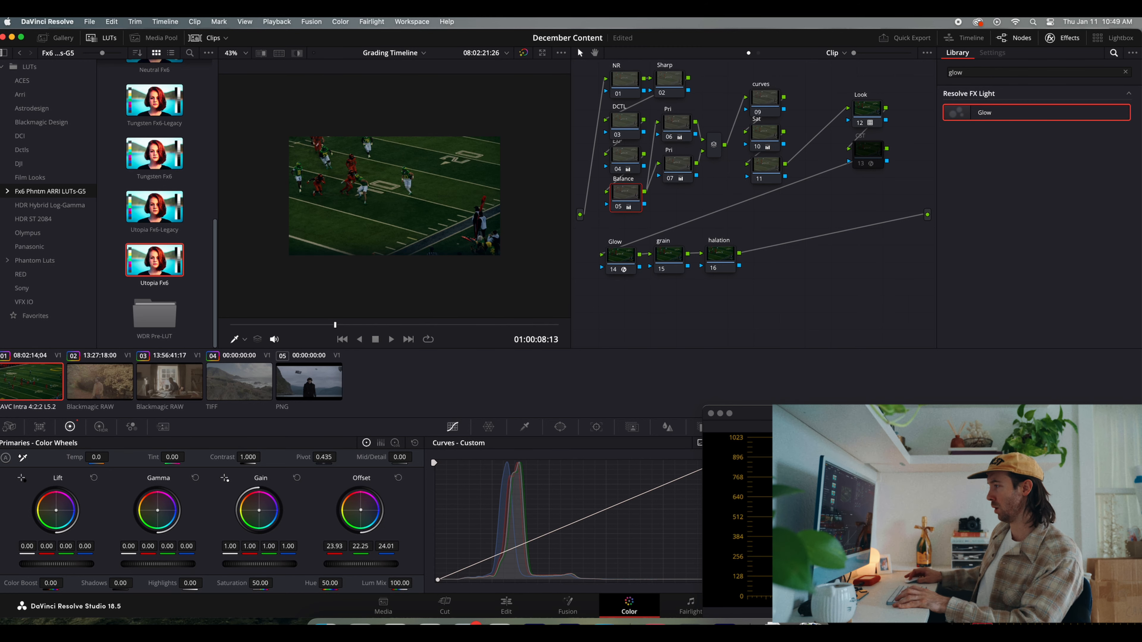
key("shift+d")
key("shift+d")
key("shift+d")
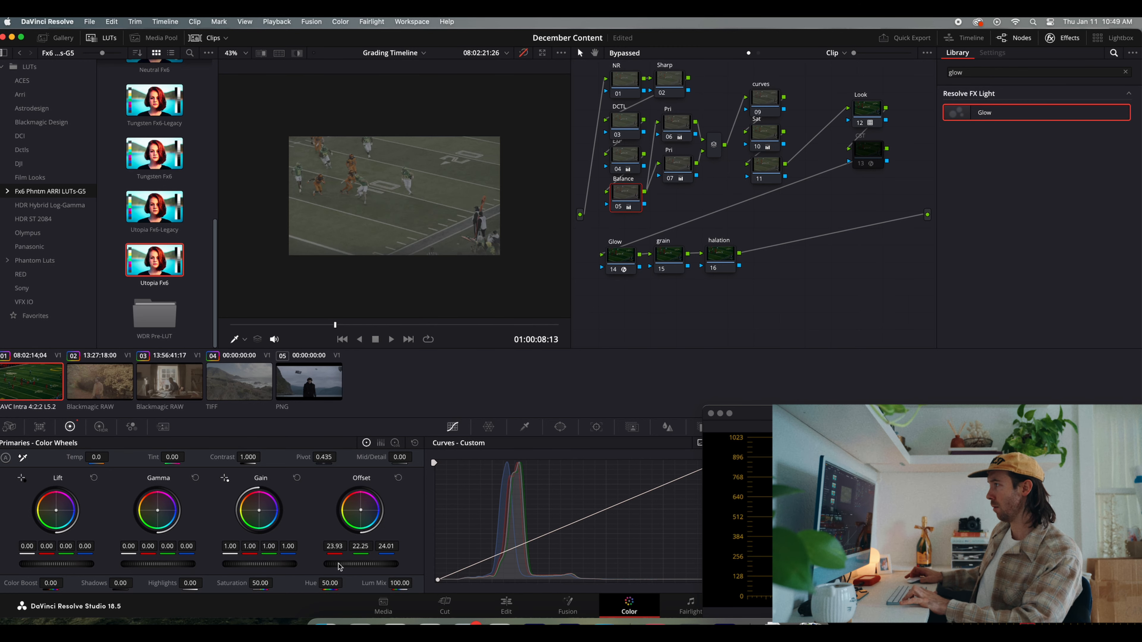
key("shift+d")
Scrub through the clip to check the grade on other moments and set the EXP node's gamma to -0.04.
scroll(396, 307, "down", 3)
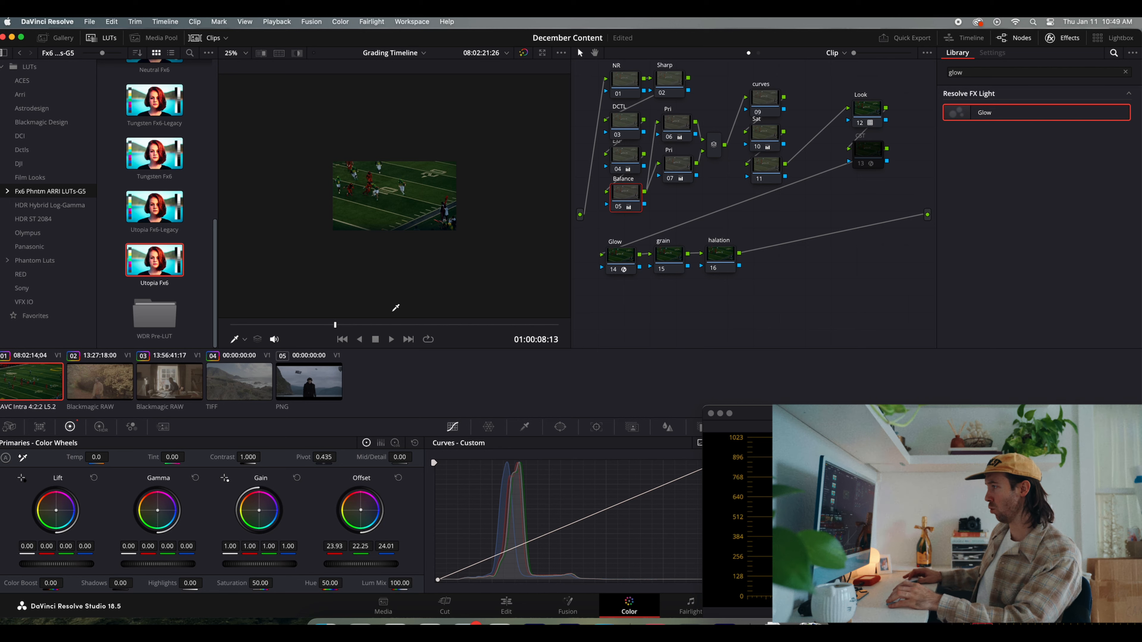
left_click_drag(385, 325, 427, 325)
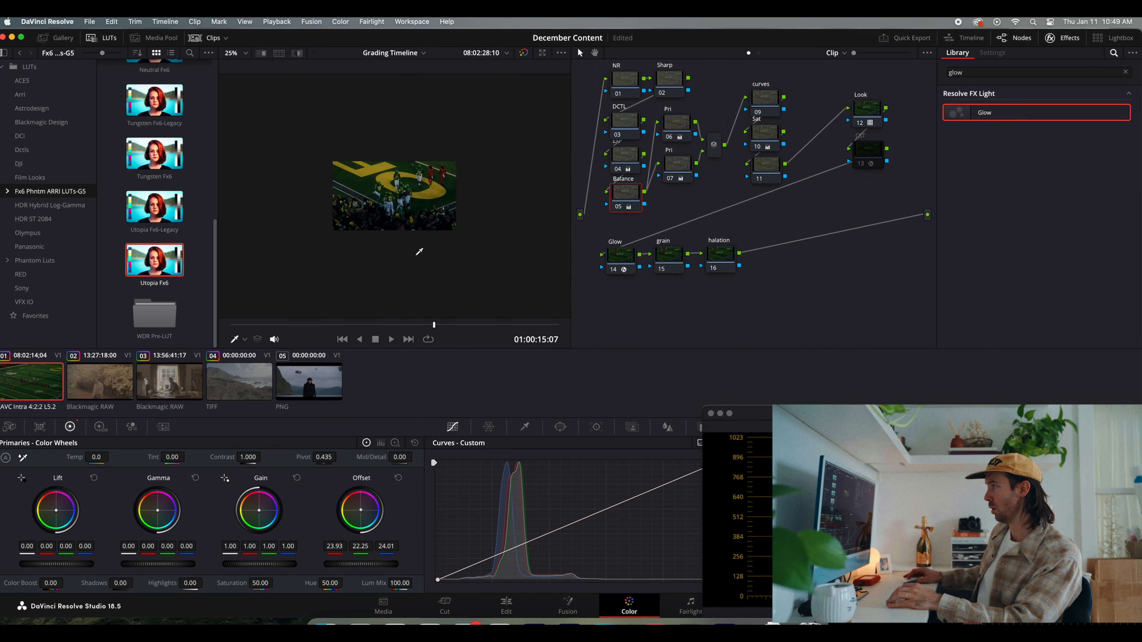
scroll(400, 194, "down", 2)
scroll(399, 200, "up", 4)
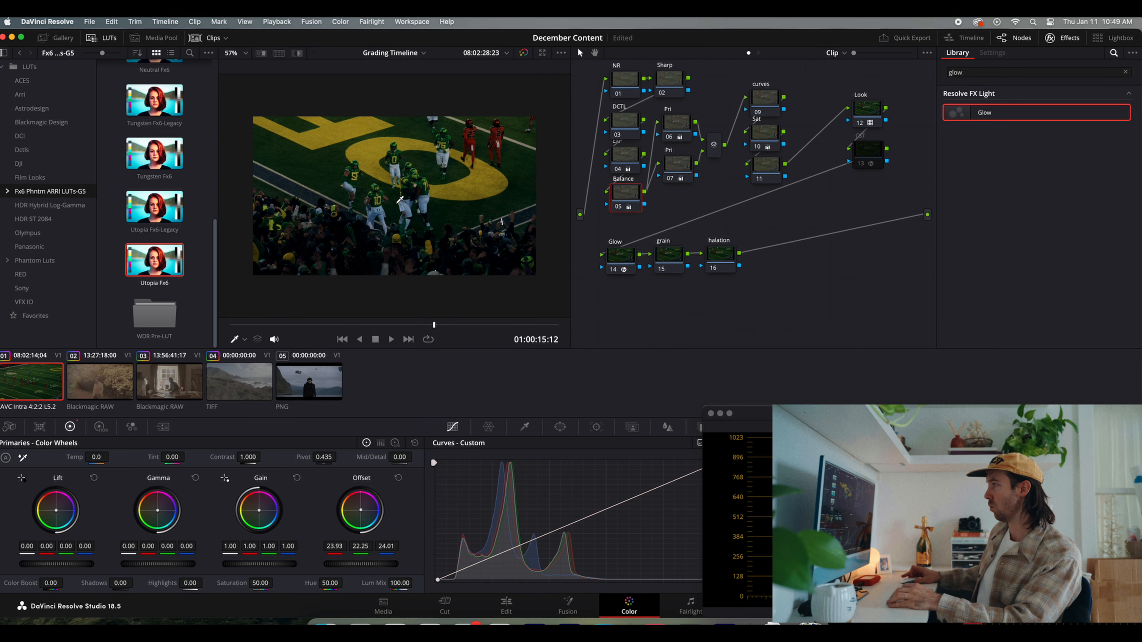
left_click_drag(348, 324, 378, 343)
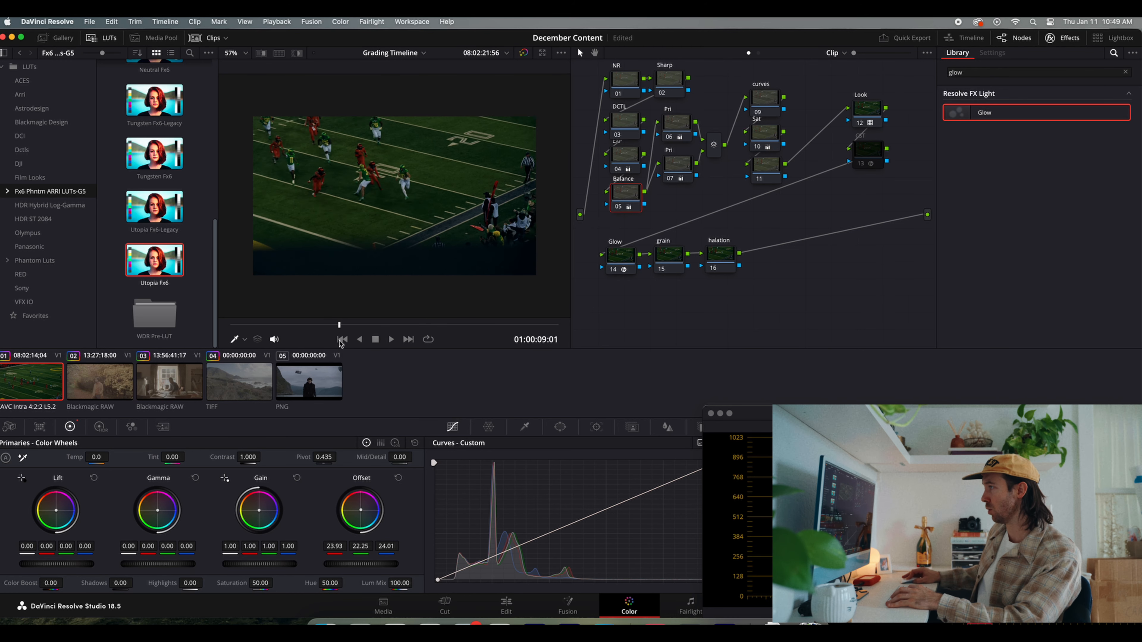
left_click(628, 157)
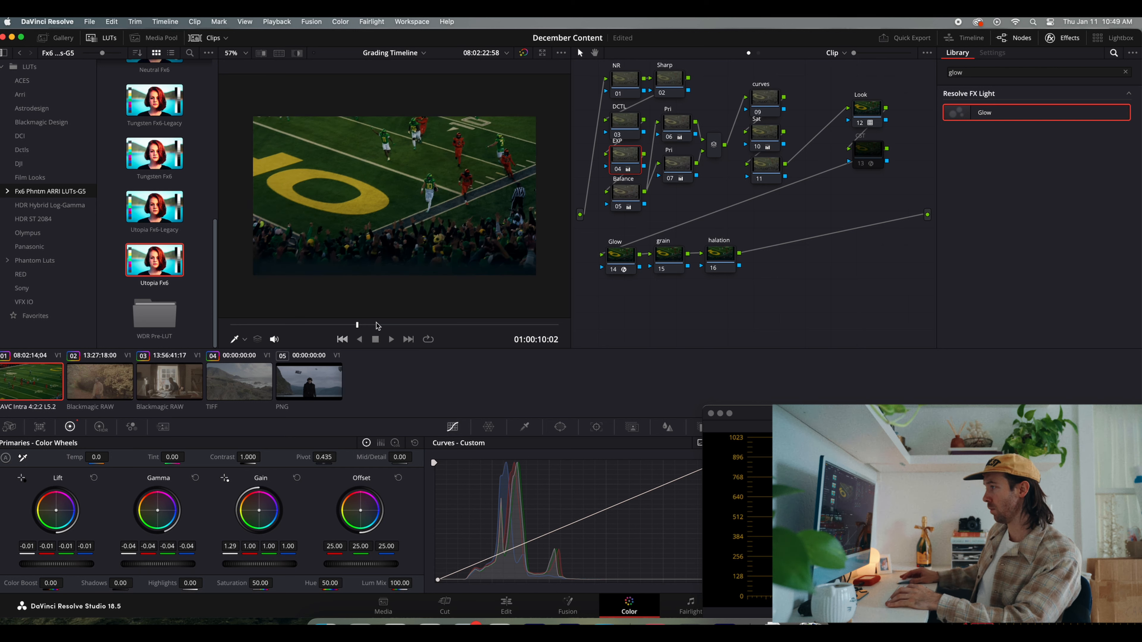
At the end-zone celebration frame, sample the yellow lettering for the curves node's Hue Vs Sat curve and strongly boost that hue's saturation.
left_click_drag(384, 326, 438, 327)
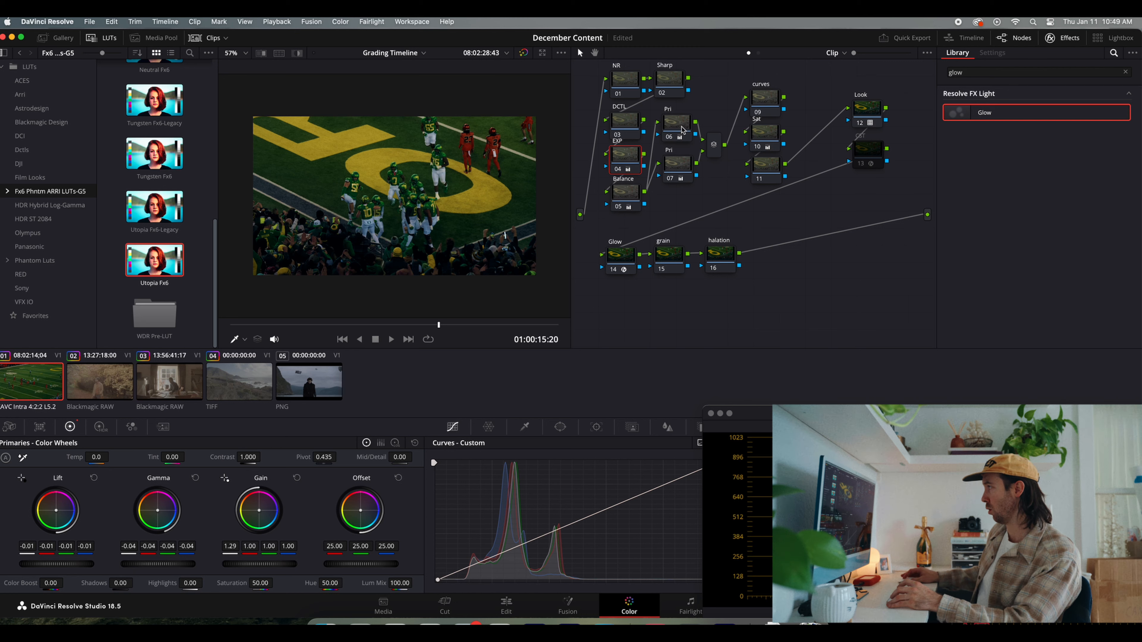
left_click(766, 102)
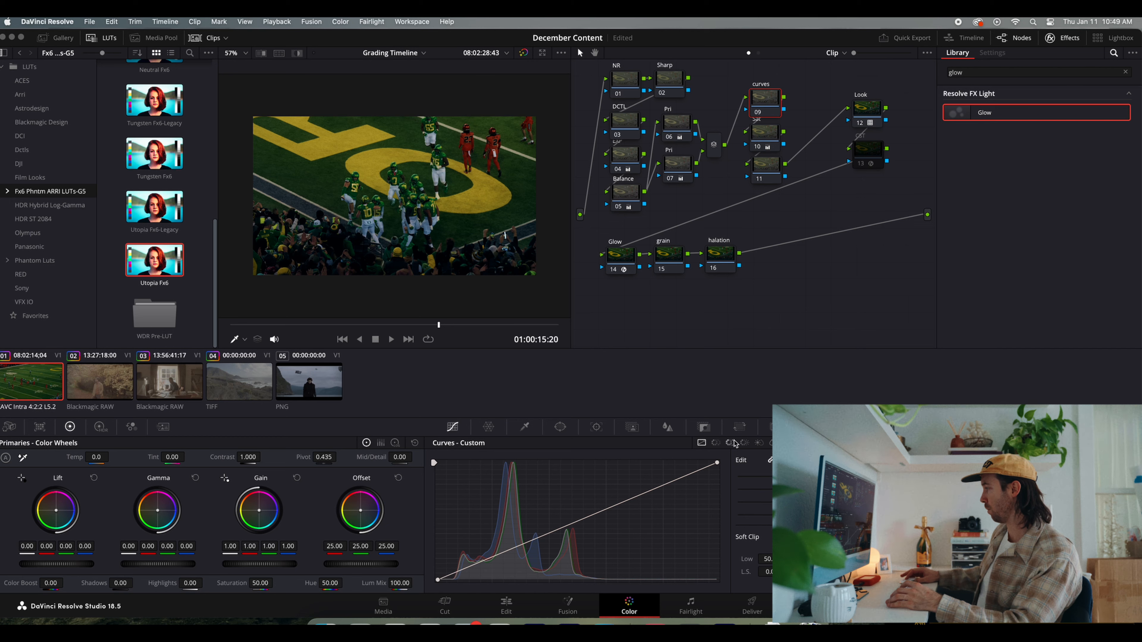
left_click(730, 443)
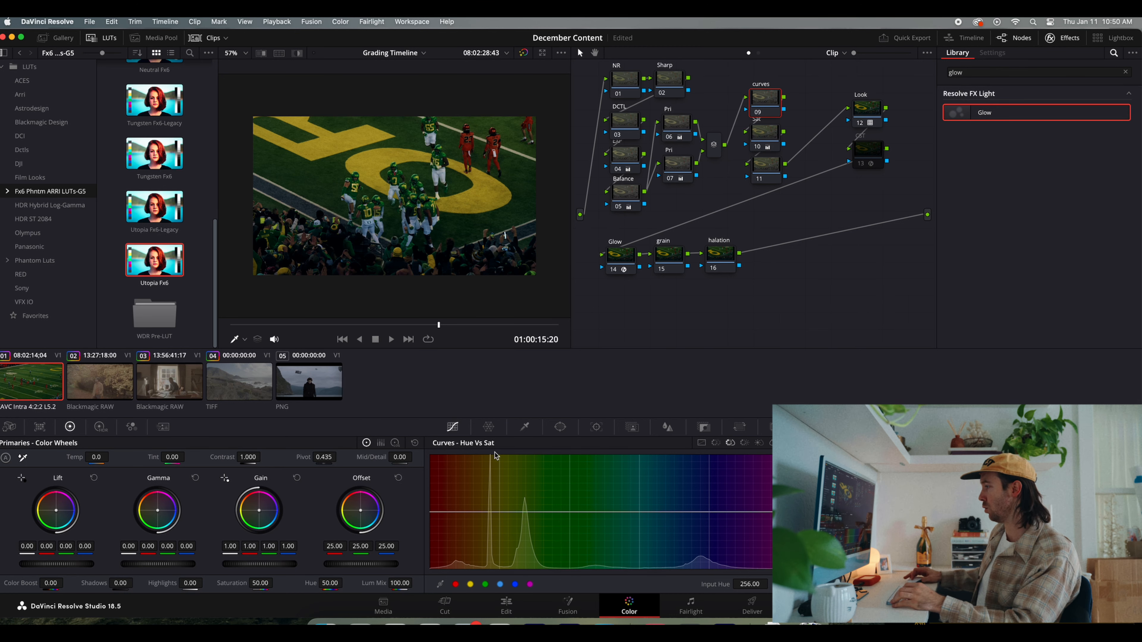
left_click(483, 198)
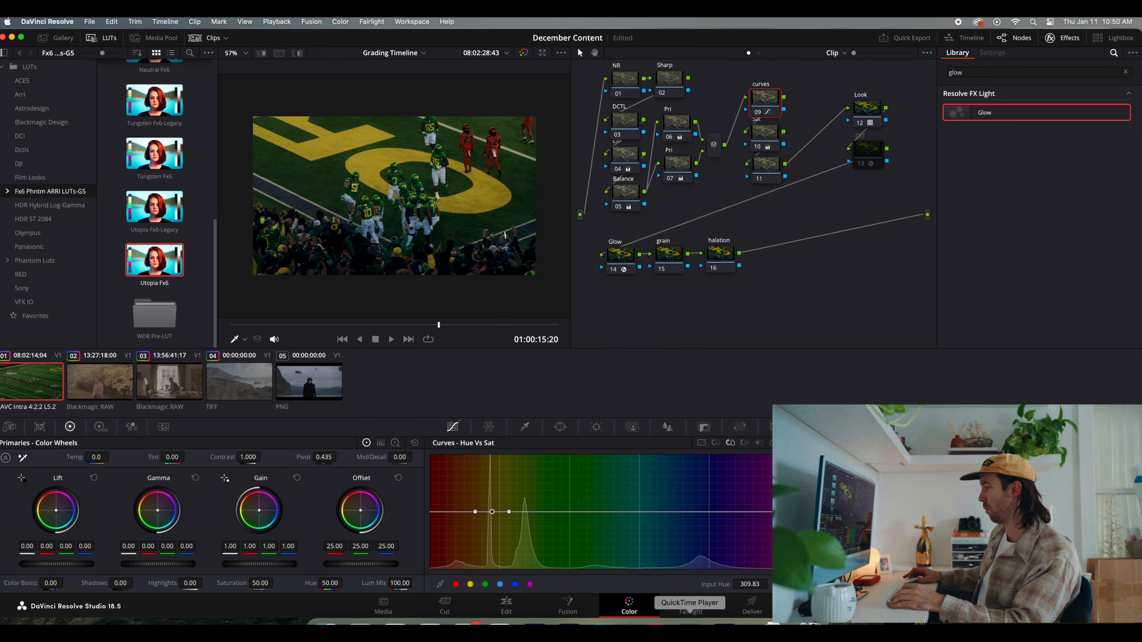
left_click_drag(492, 511, 492, 458)
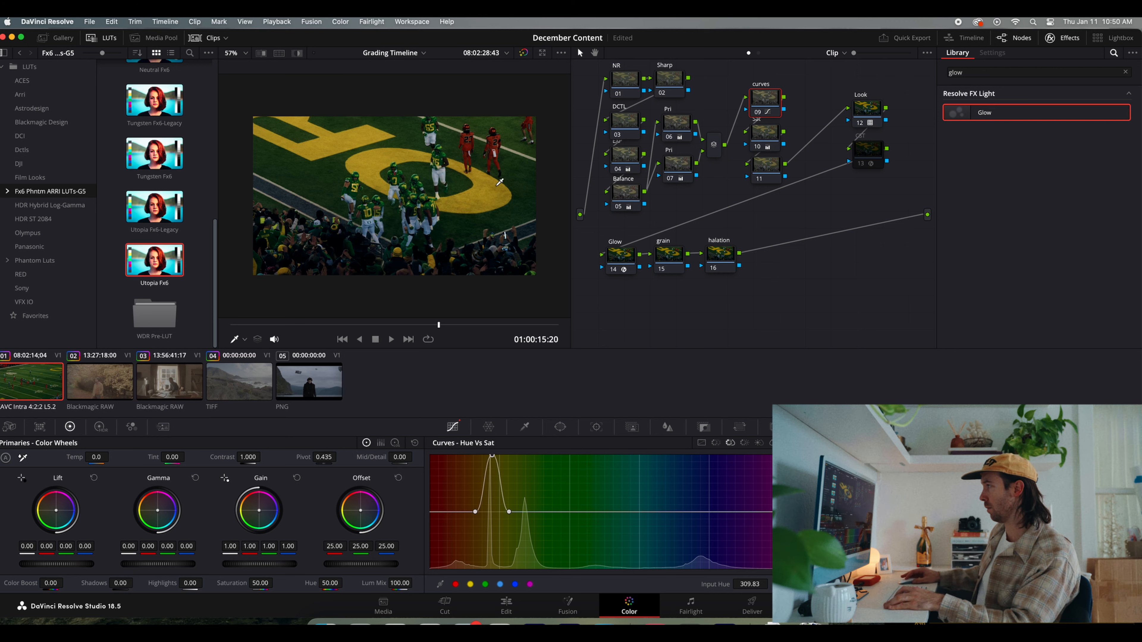
Sample the red jersey on the Hue Vs Sat curve, moderately lower that hue's saturation, and reduce the yellow boost to a moderate level.
left_click(495, 135)
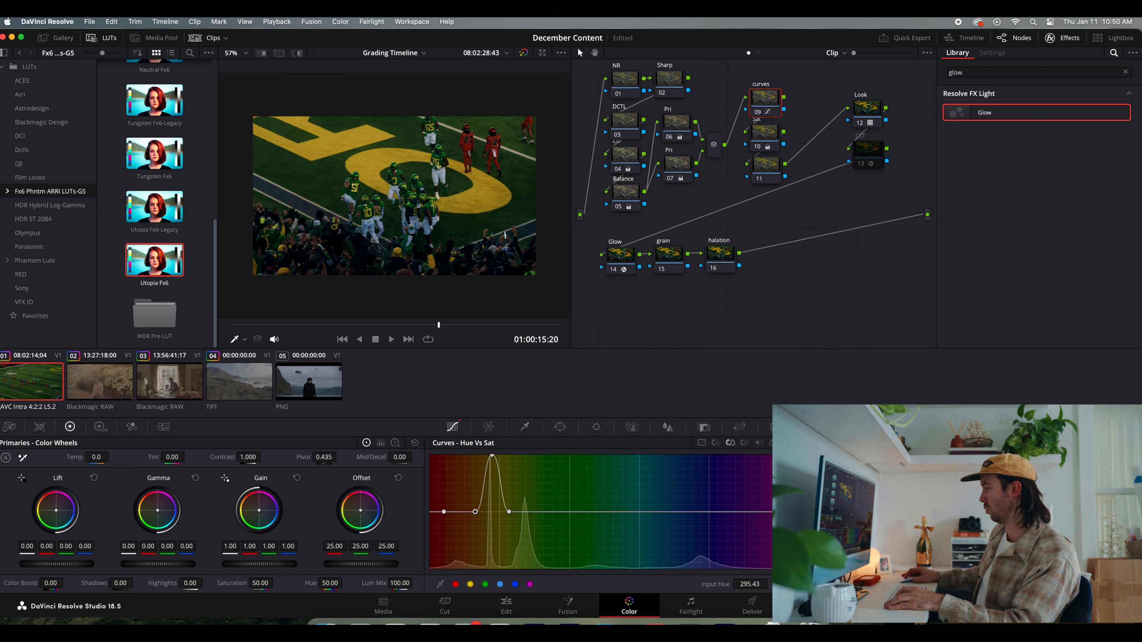
left_click_drag(475, 511, 475, 568)
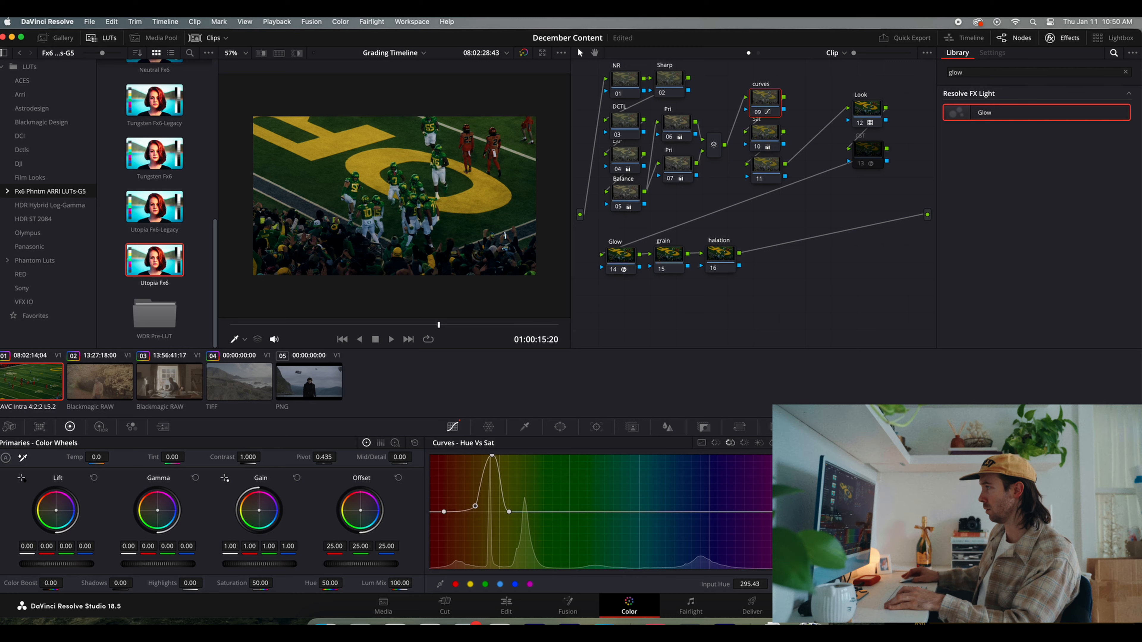
left_click_drag(475, 566, 475, 533)
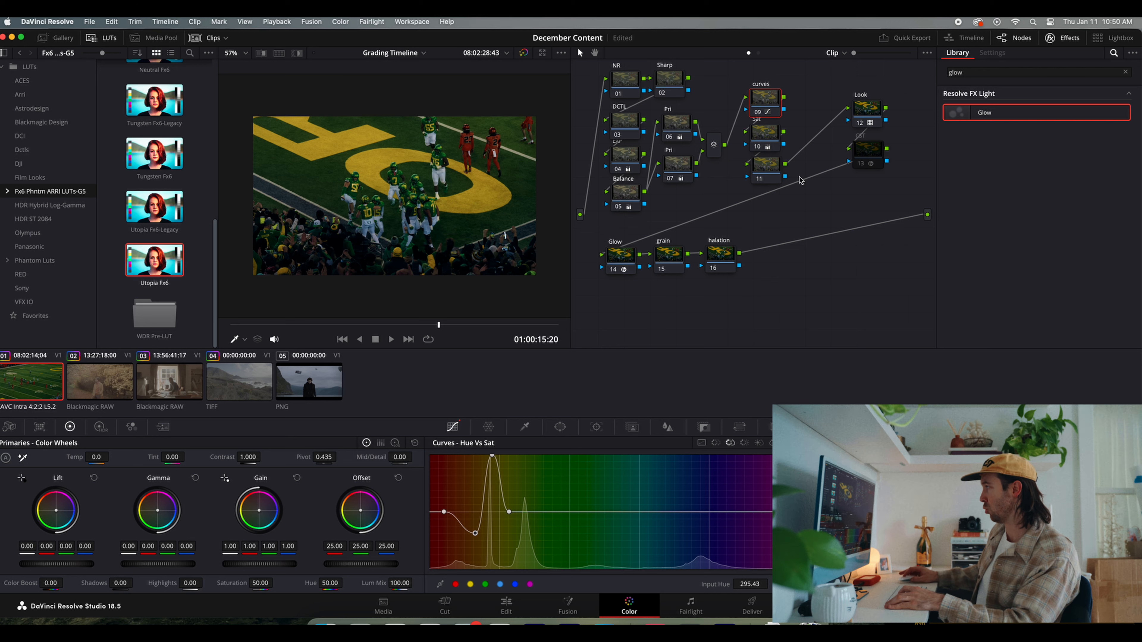
left_click_drag(492, 456, 493, 490)
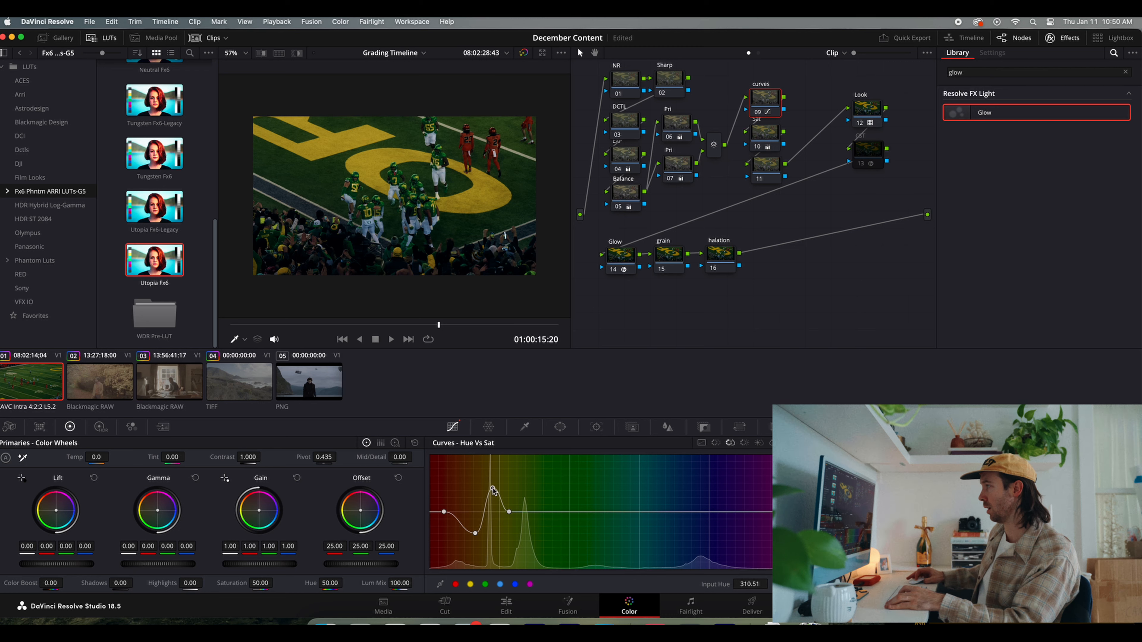
Toggle the curves node off and on to examine the saturation changes on the players and yellow lettering up close.
left_click(761, 113)
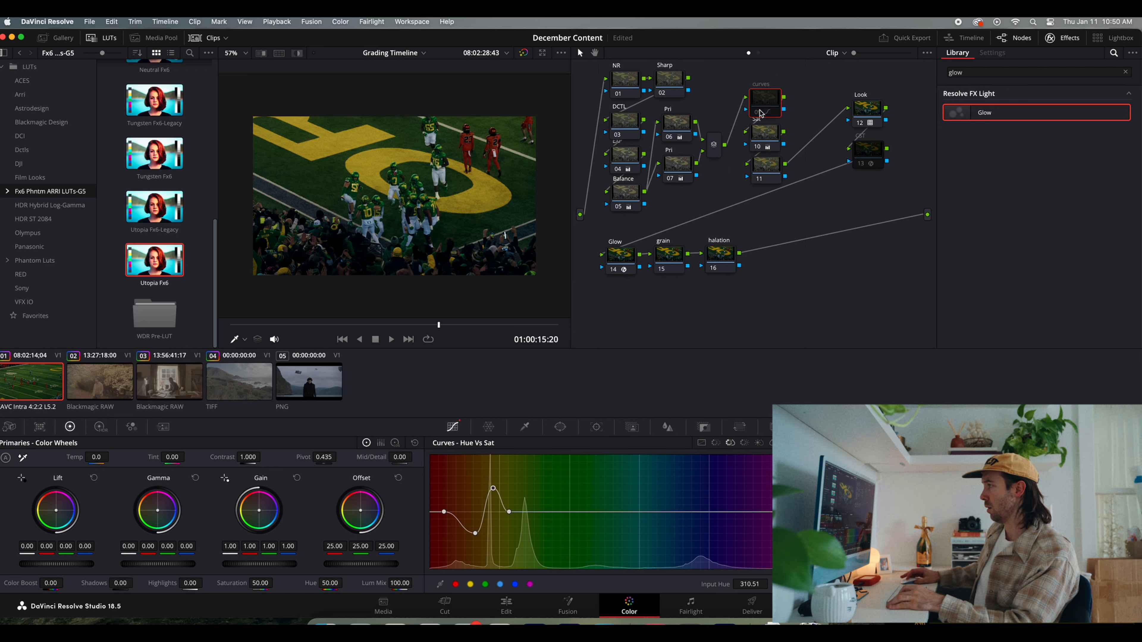
left_click(761, 113)
left_click(761, 113)
left_click(761, 113)
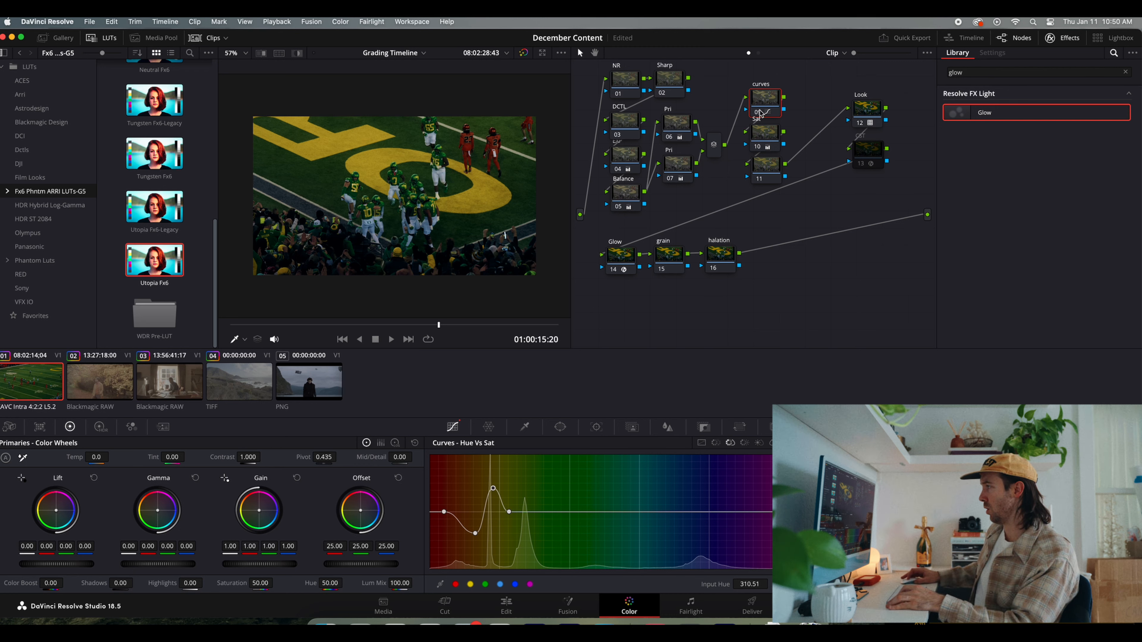
scroll(531, 180, "up", 5)
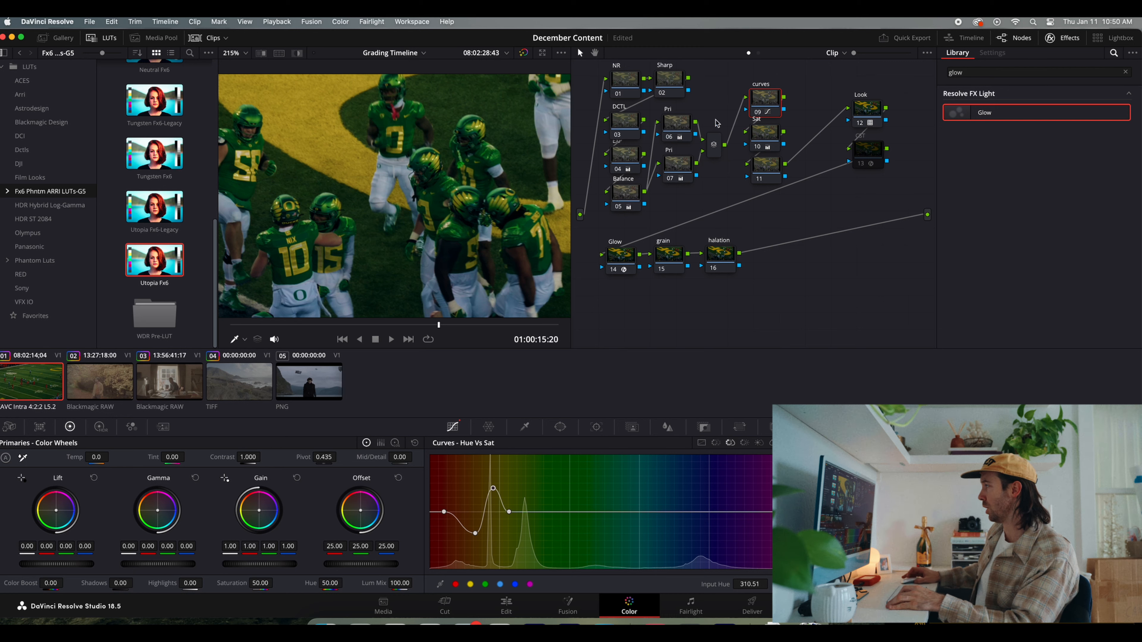
left_click(757, 112)
left_click(757, 112)
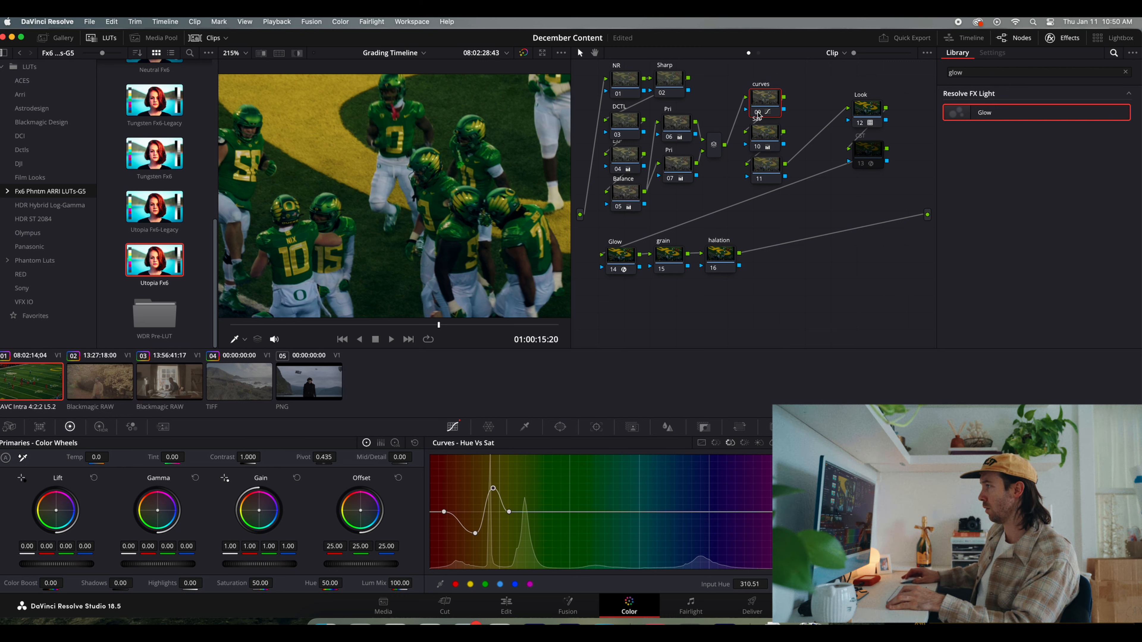
left_click(757, 112)
scroll(394, 186, "up", 5)
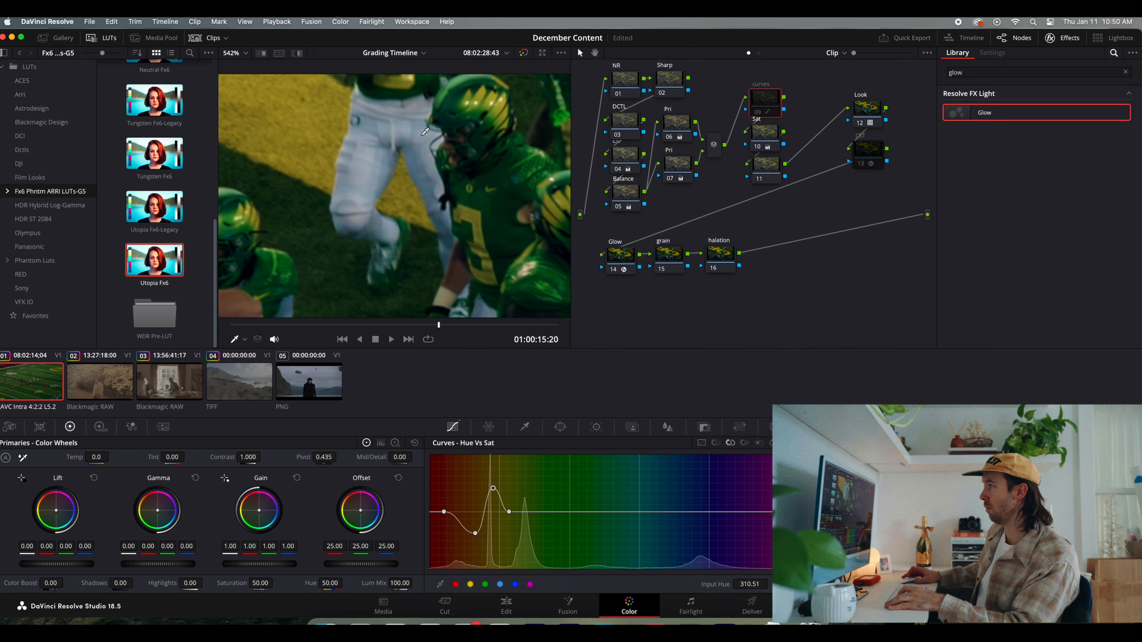
left_click(757, 112)
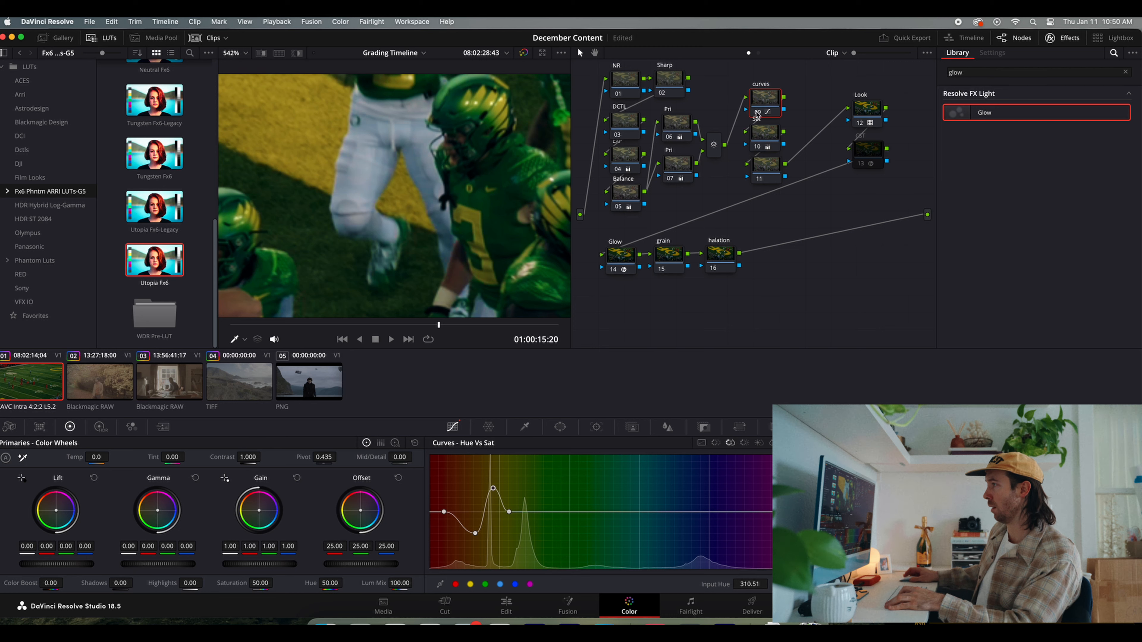
left_click(757, 113)
left_click(757, 113)
scroll(301, 159, "down", 5)
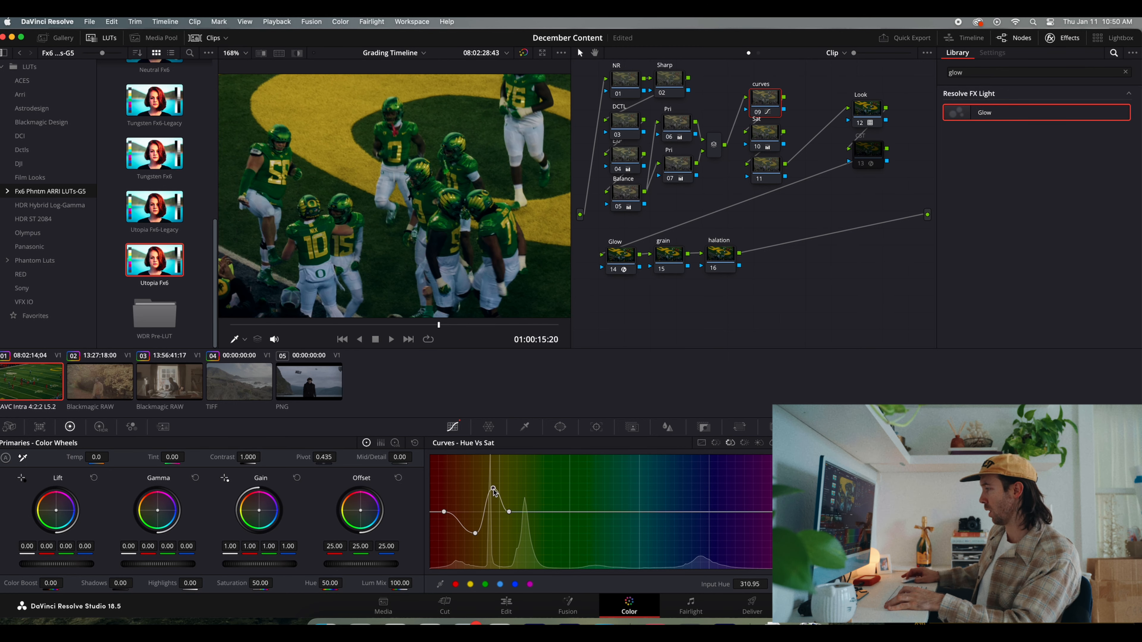
Sample the green field on the curves node's Hue Vs Hue curve and shift that hue slightly below the neutral line.
left_click(716, 442)
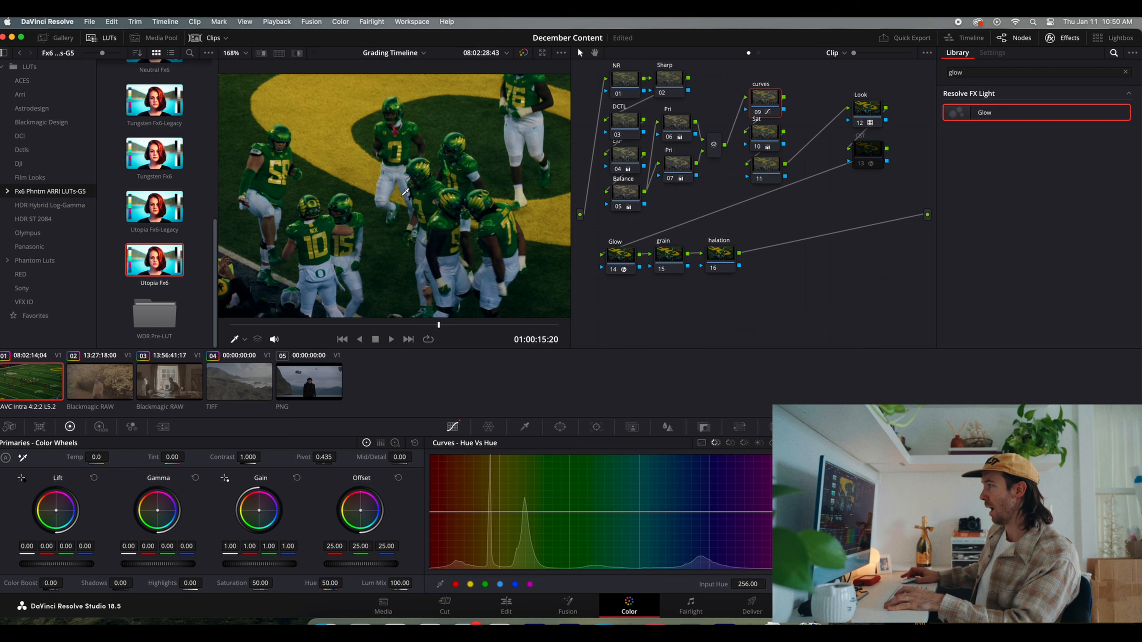
scroll(303, 177, "down", 3)
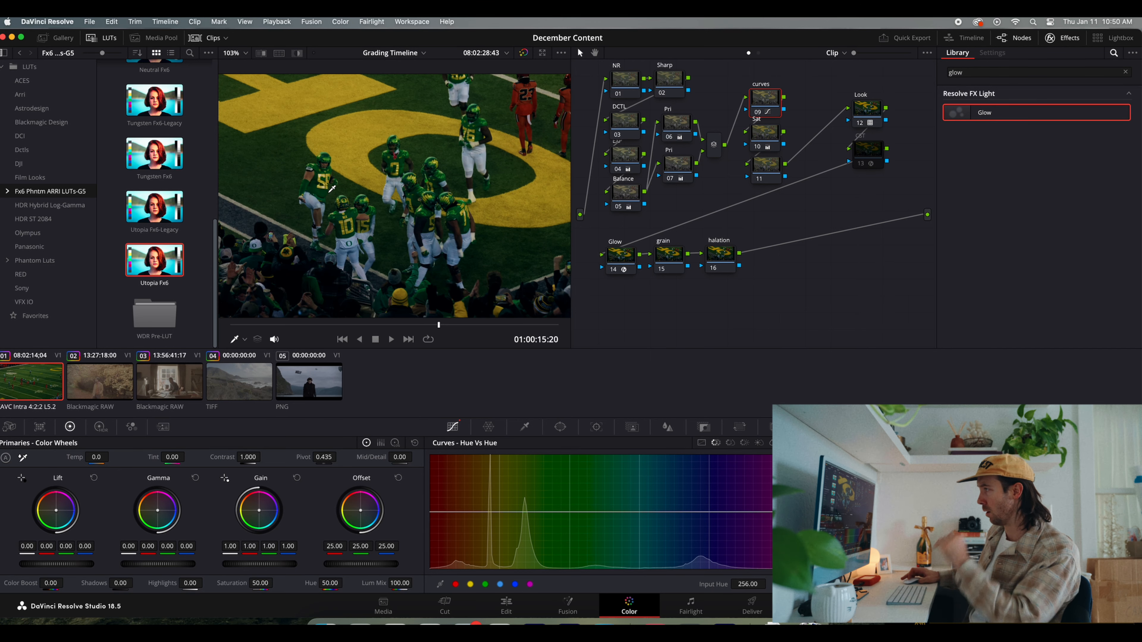
left_click(424, 144)
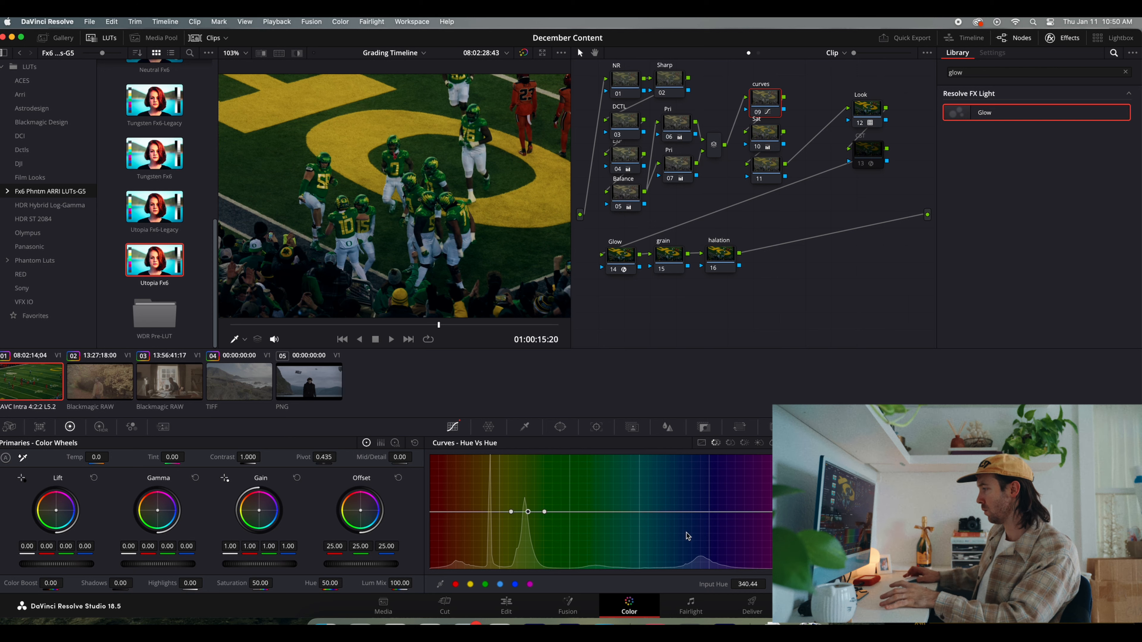
left_click_drag(827, 583, 737, 573)
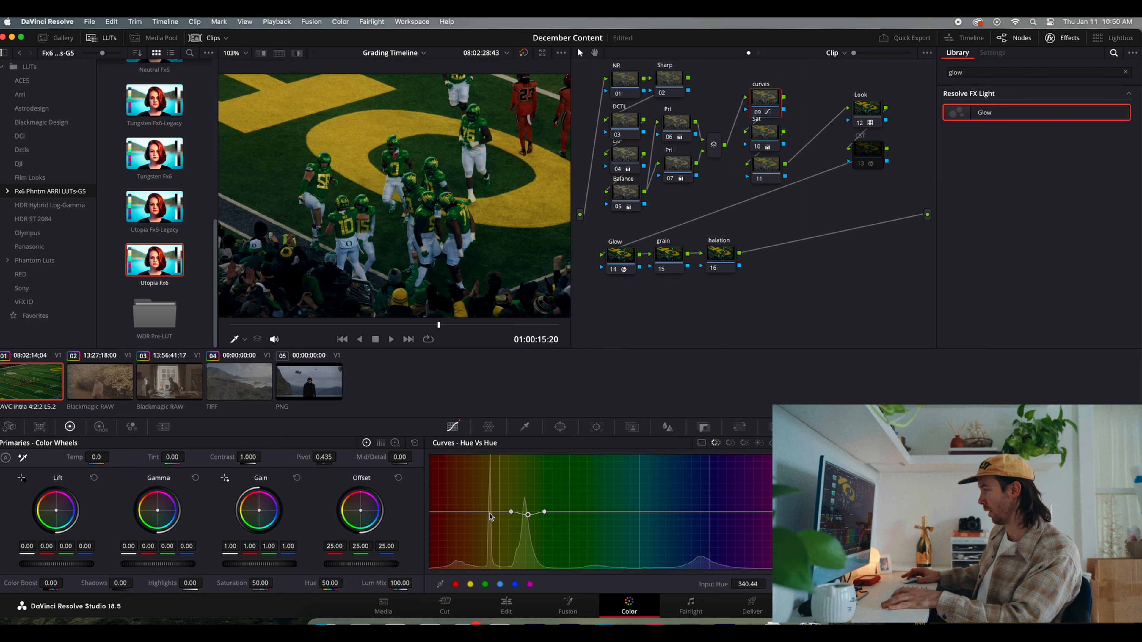
Add Hue Vs Hue points around the yellow range, adjust them slightly, and disable the curves node to compare the image.
left_click(474, 512)
left_click_drag(493, 512, 494, 512)
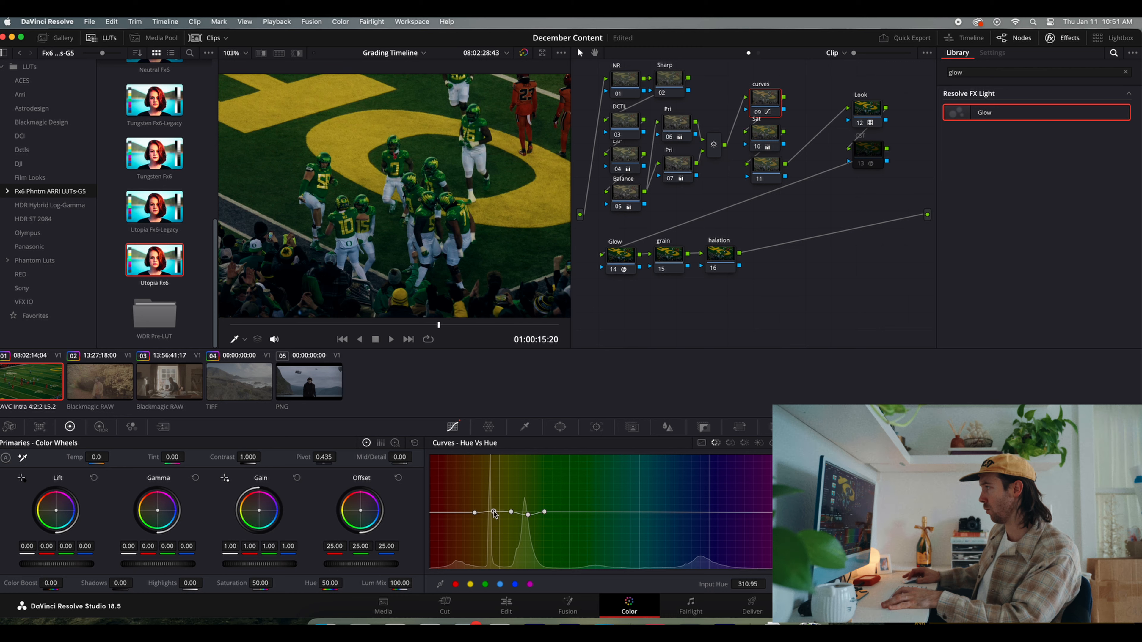
left_click(475, 513)
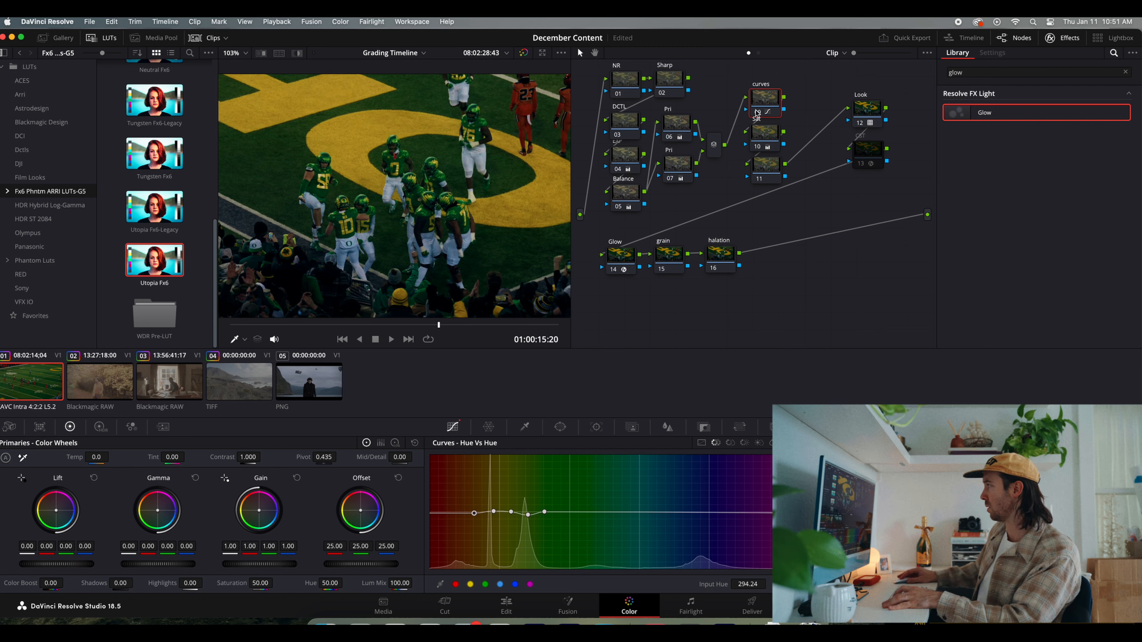
left_click(757, 112)
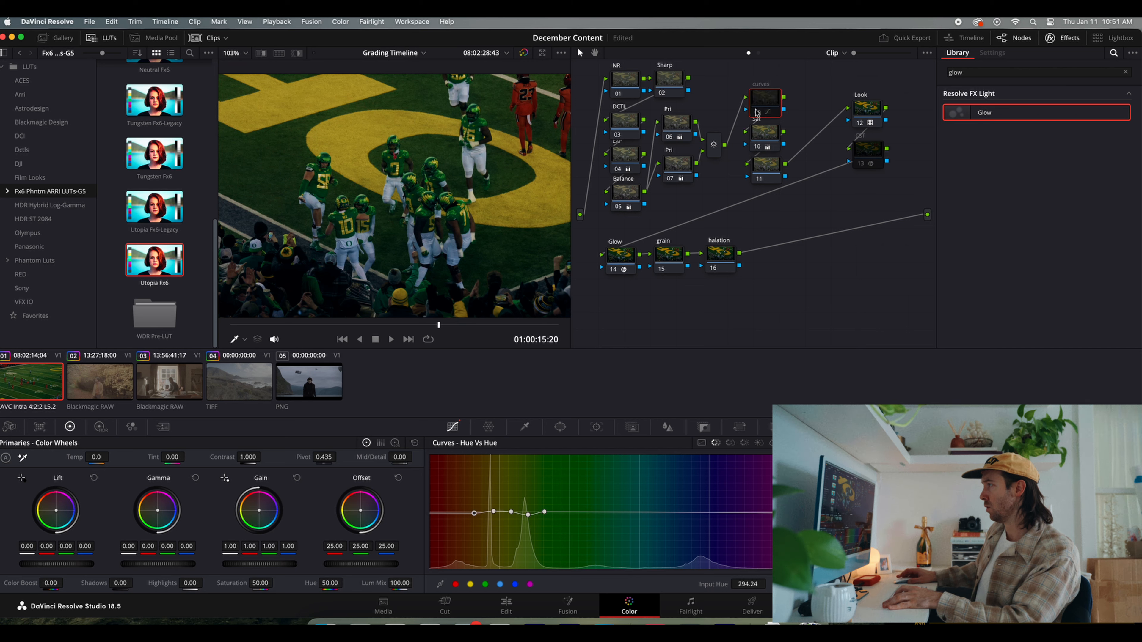
scroll(394, 196, "up", 3)
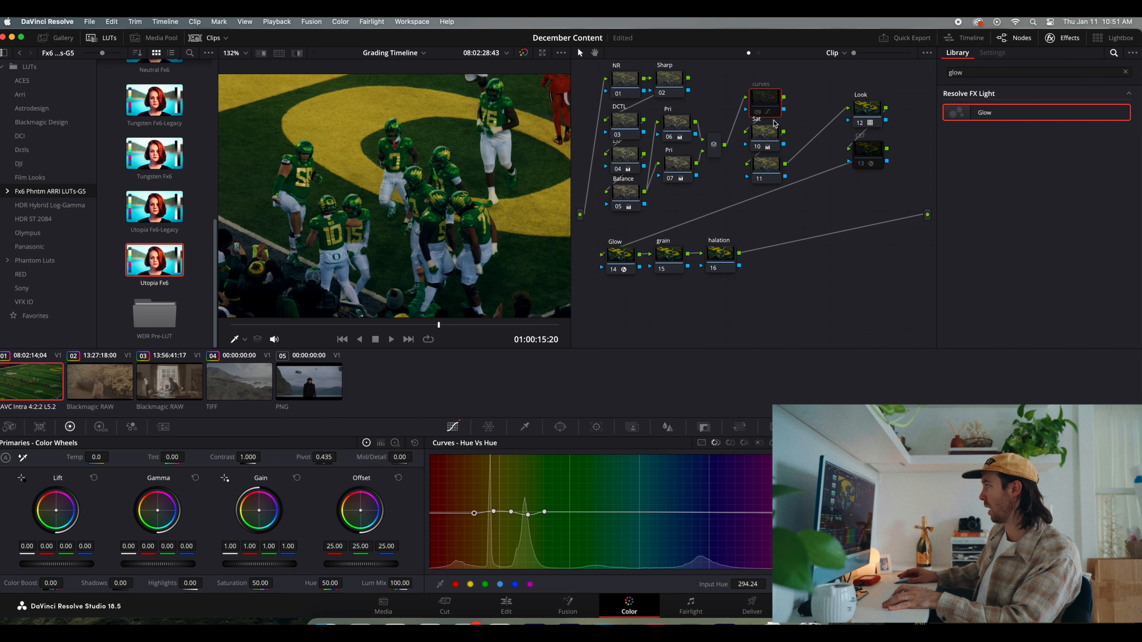
Toggle the curves node off and on to compare the yellow and green hue adjustments on the players and field.
left_click(757, 113)
left_click(757, 112)
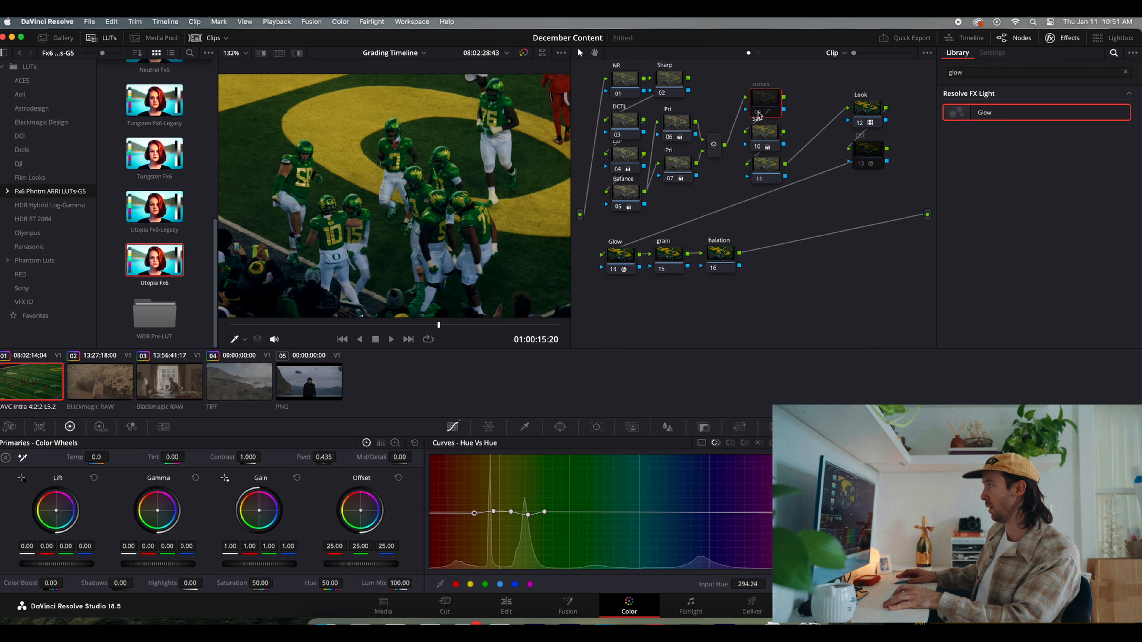
left_click(758, 113)
left_click(758, 114)
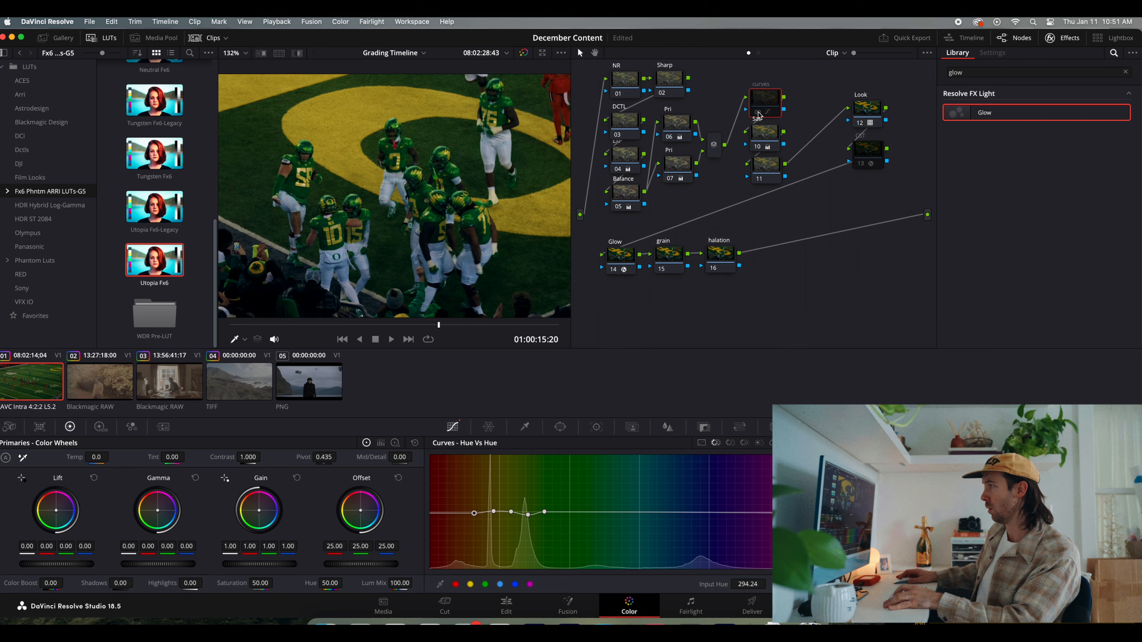
left_click(758, 113)
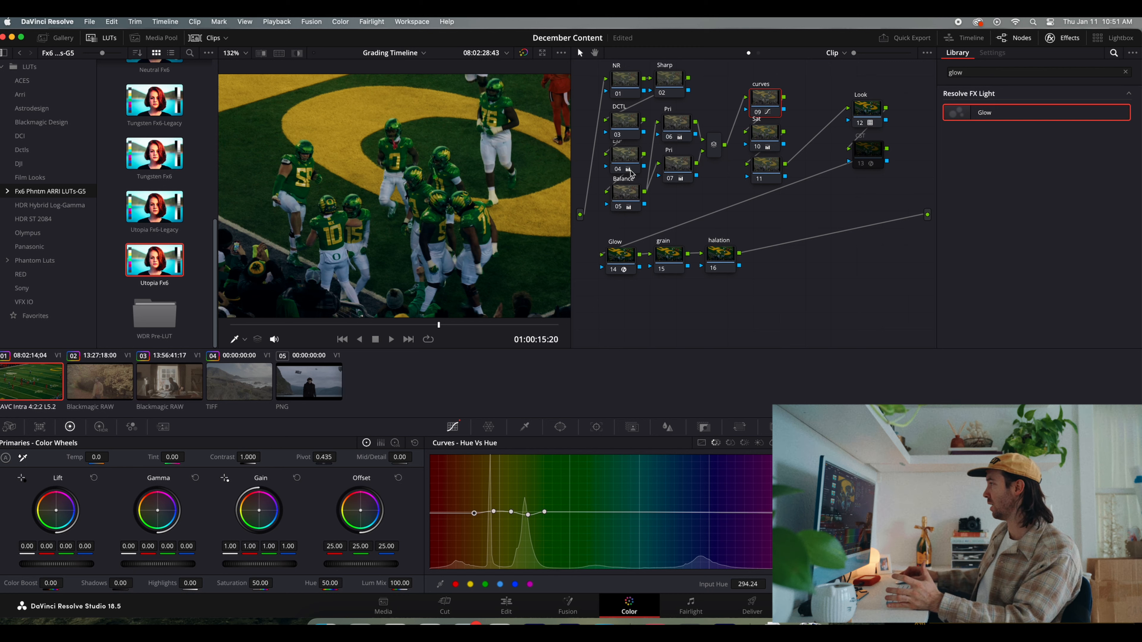
left_click(757, 113)
left_click(757, 112)
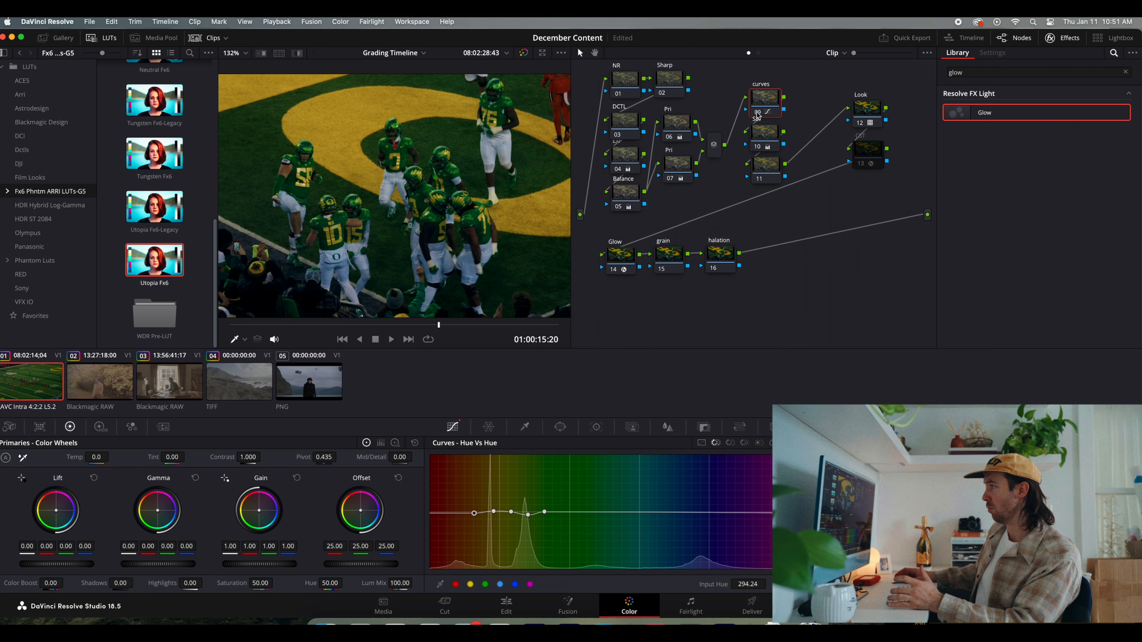
left_click(757, 112)
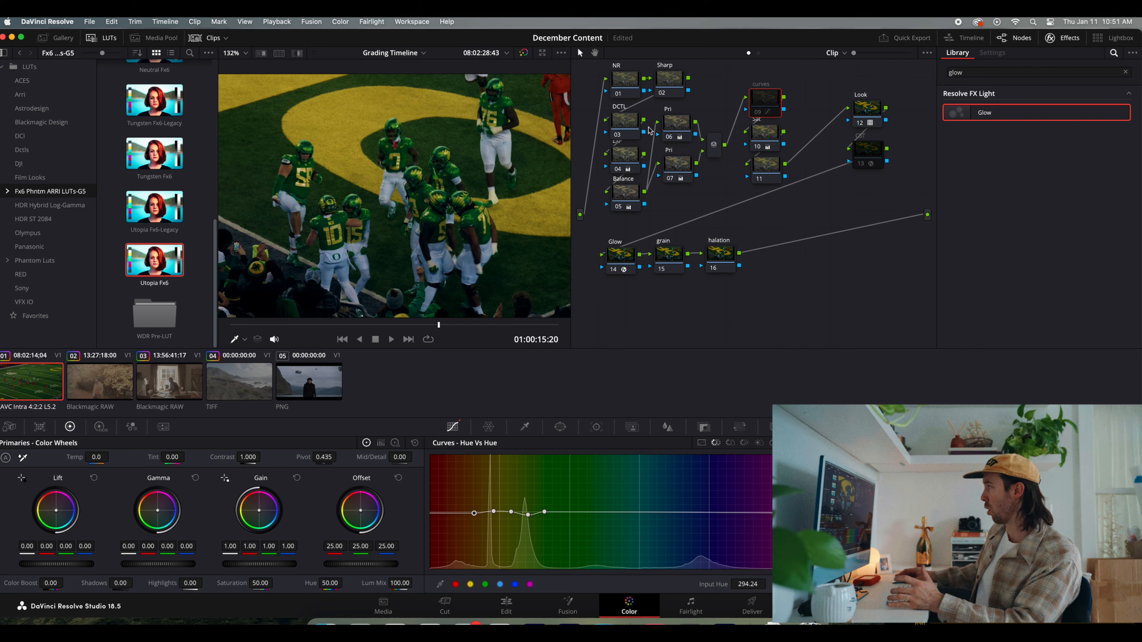
Find the DCTL effect in the effects library, apply it to the DCTL node, and load the TetraInterpHSV transform.
left_click(624, 124)
scroll(435, 222, "down", 3)
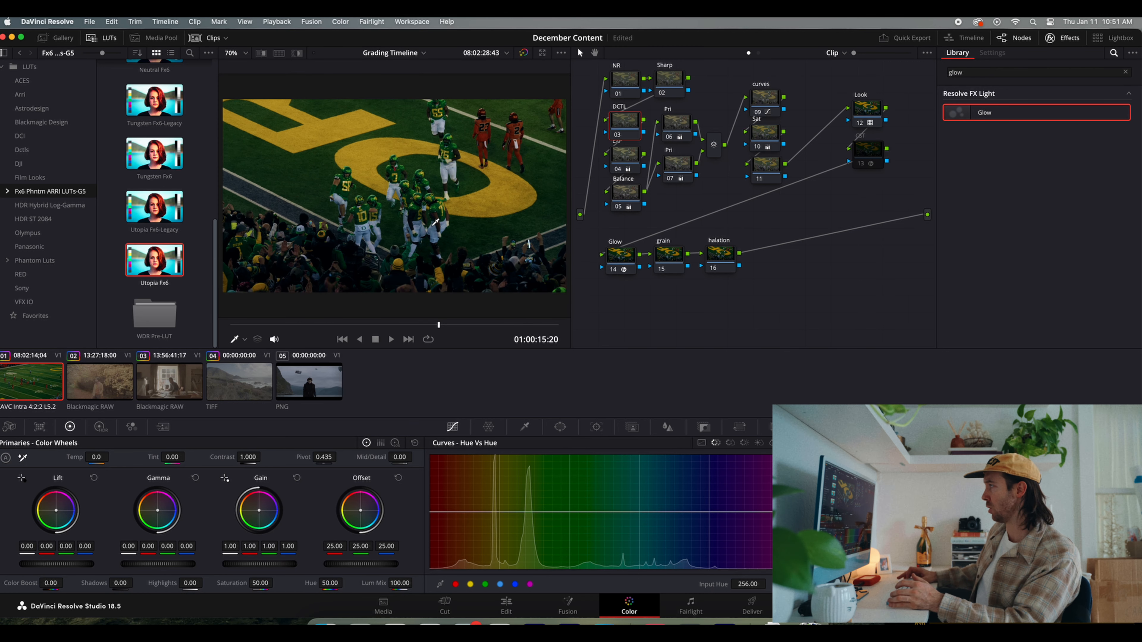
left_click(1001, 71)
key("super+a")
type("d")
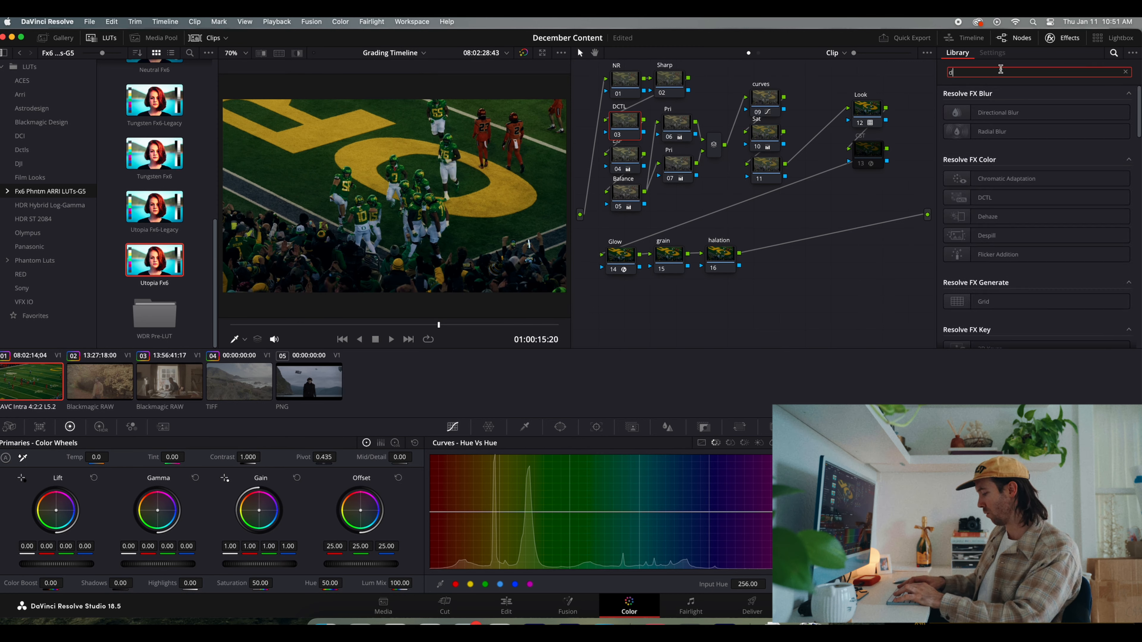
type("ctl")
left_click_drag(1003, 112, 624, 123)
left_click(1051, 108)
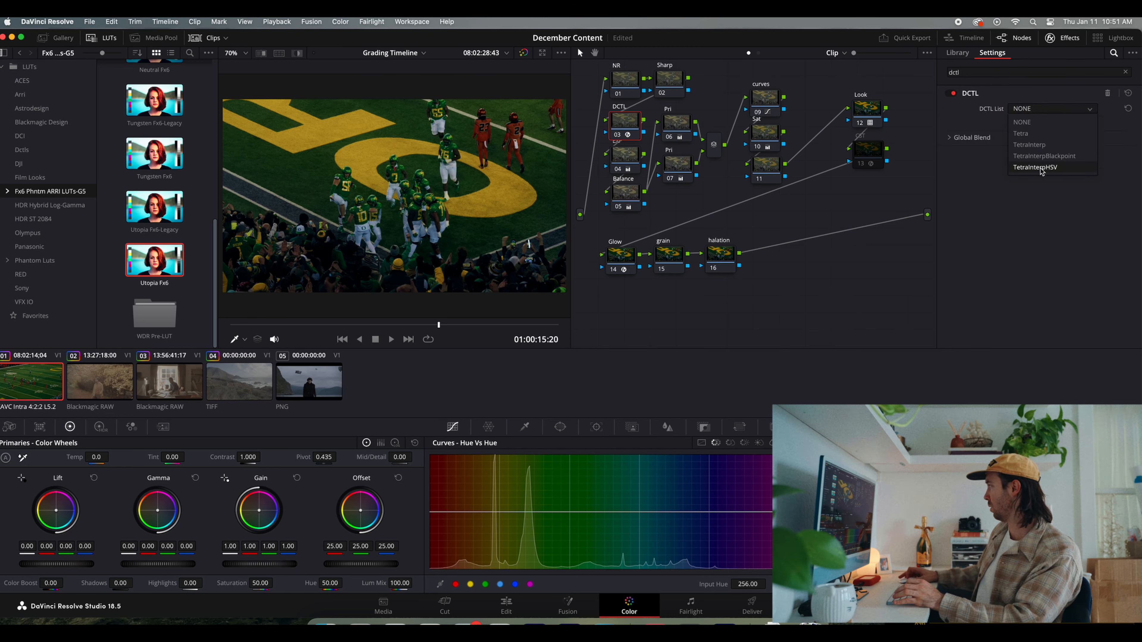
left_click(1064, 168)
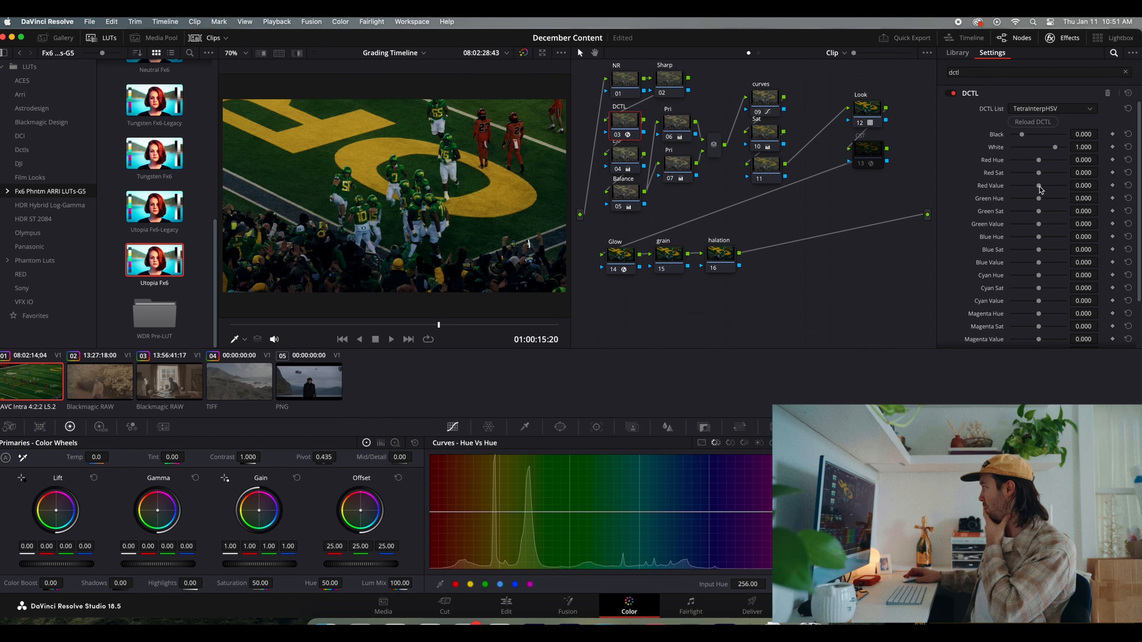
Lower the DCTL Green Value to -0.303 and fine-tune the EXP node to gamma -0.04 and gain 1.30.
mouse_move(1039, 224)
left_mouse_down()
mouse_move(978, 231)
mouse_move(1049, 237)
mouse_move(1036, 233)
left_mouse_up()
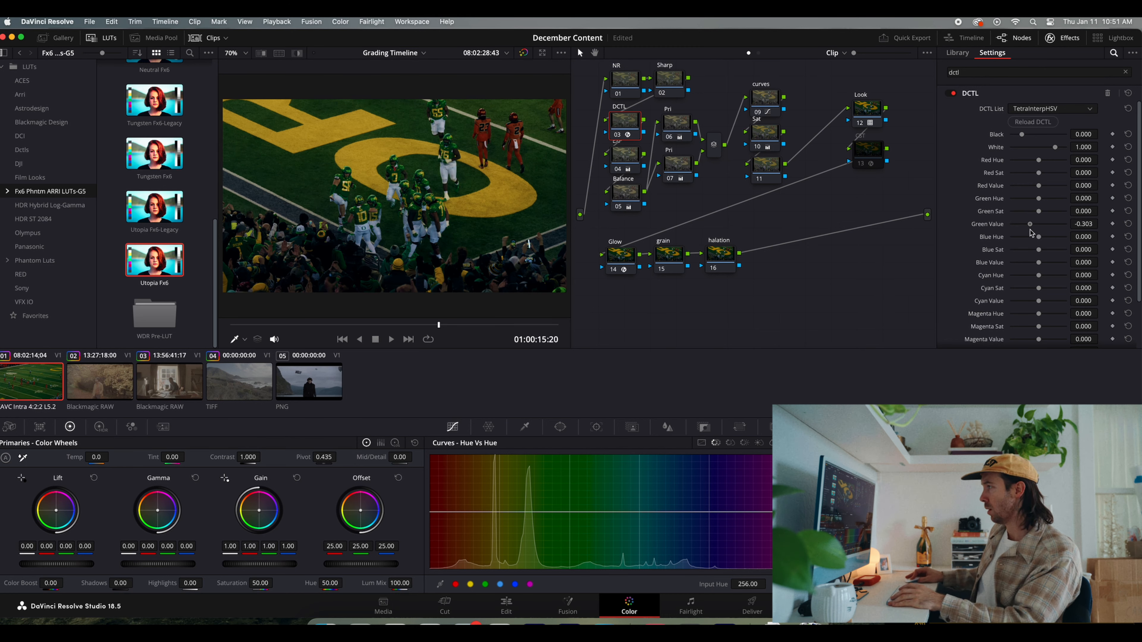
left_click(625, 157)
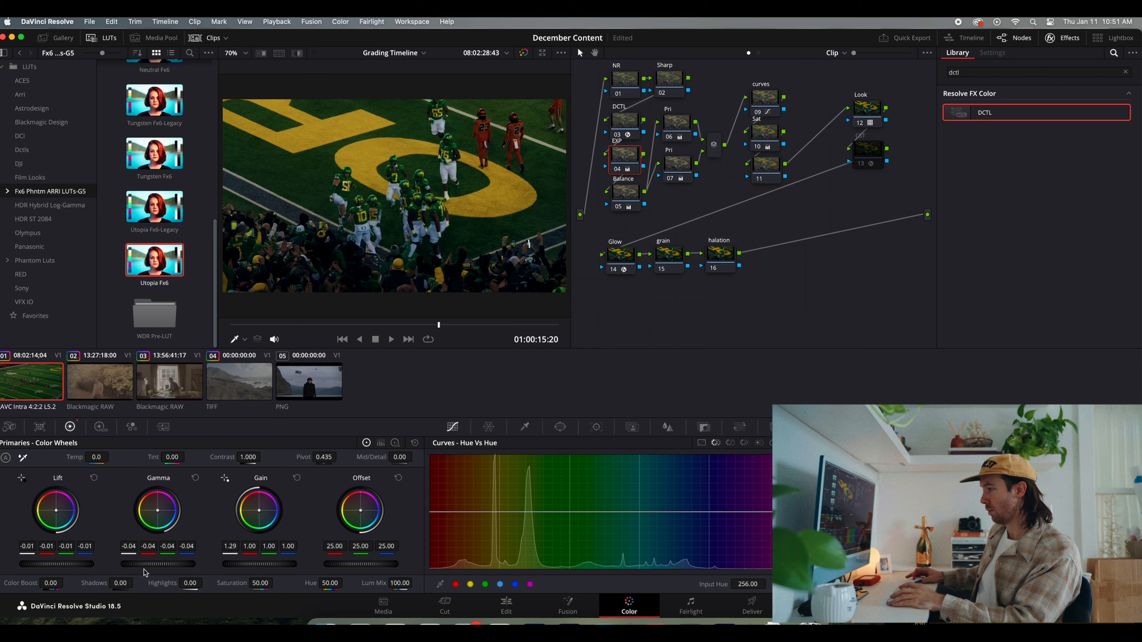
left_click_drag(180, 563, 180, 556)
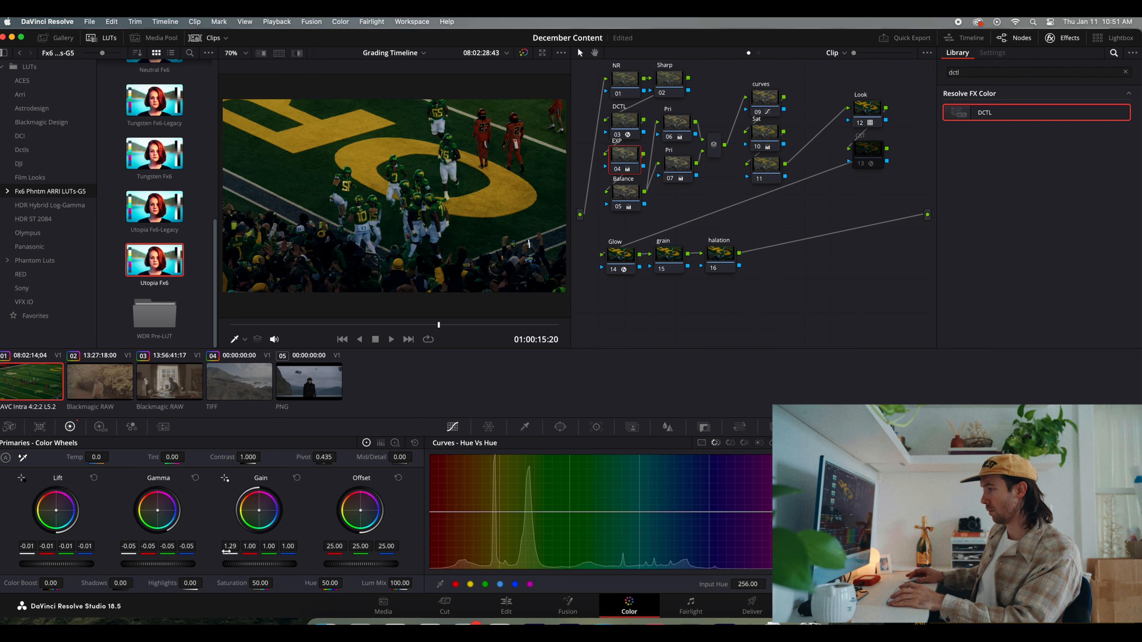
left_click(626, 126)
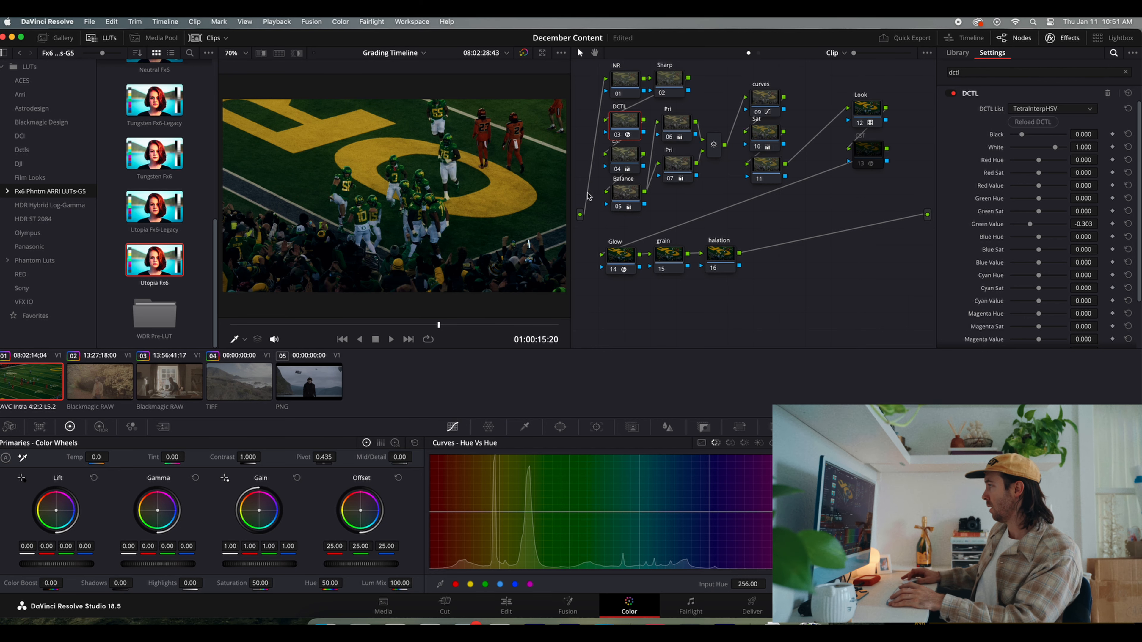
left_click(632, 158)
left_click_drag(162, 564, 166, 564)
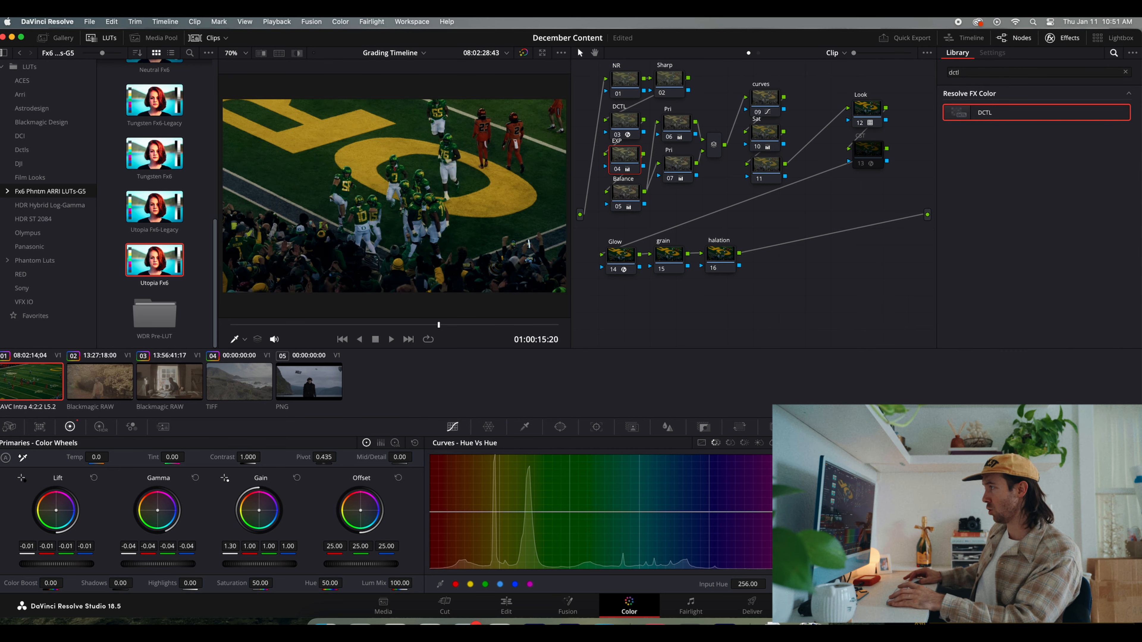
On the DCTL node, set Yellow Sat to 0.156, Yellow Value to 0.064, Green Sat to -0.009 and Green Value to -0.248.
left_click(625, 122)
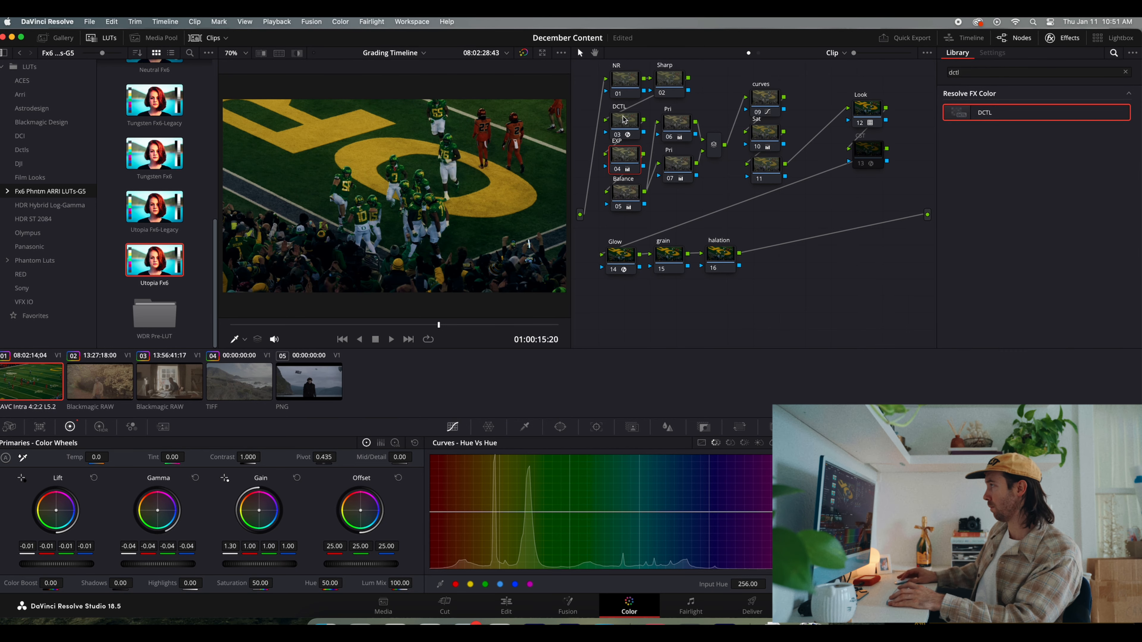
mouse_move(1030, 224)
left_mouse_down()
mouse_move(1041, 227)
mouse_move(1032, 225)
left_mouse_up()
scroll(1022, 301, "down", 3)
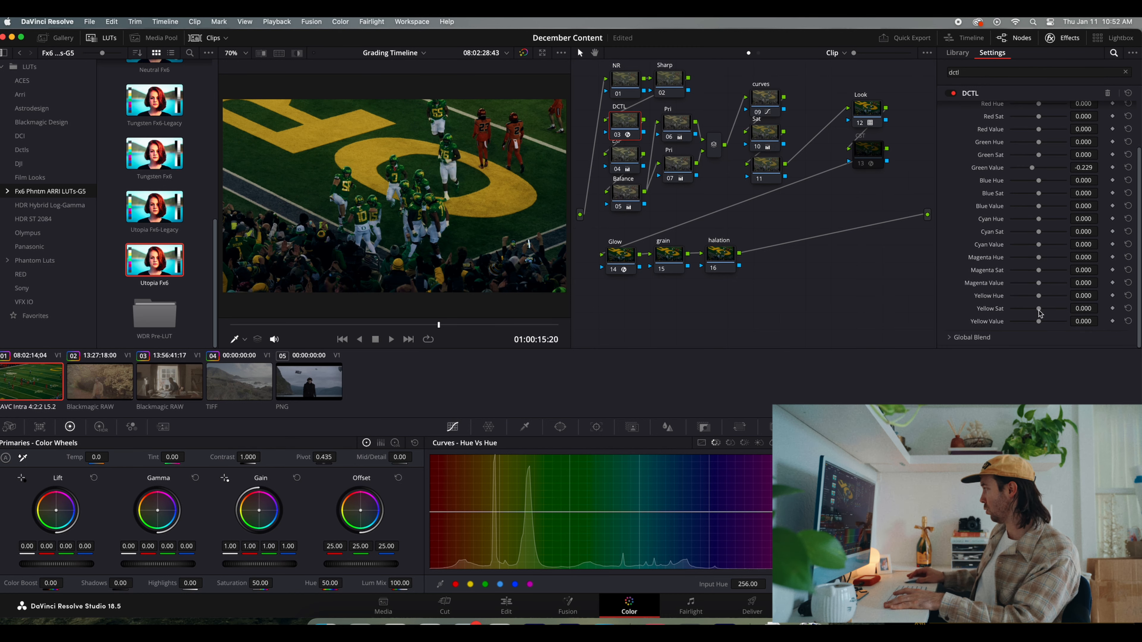
mouse_move(1039, 309)
left_mouse_down()
mouse_move(1033, 324)
mouse_move(1049, 324)
mouse_move(1039, 324)
left_mouse_up()
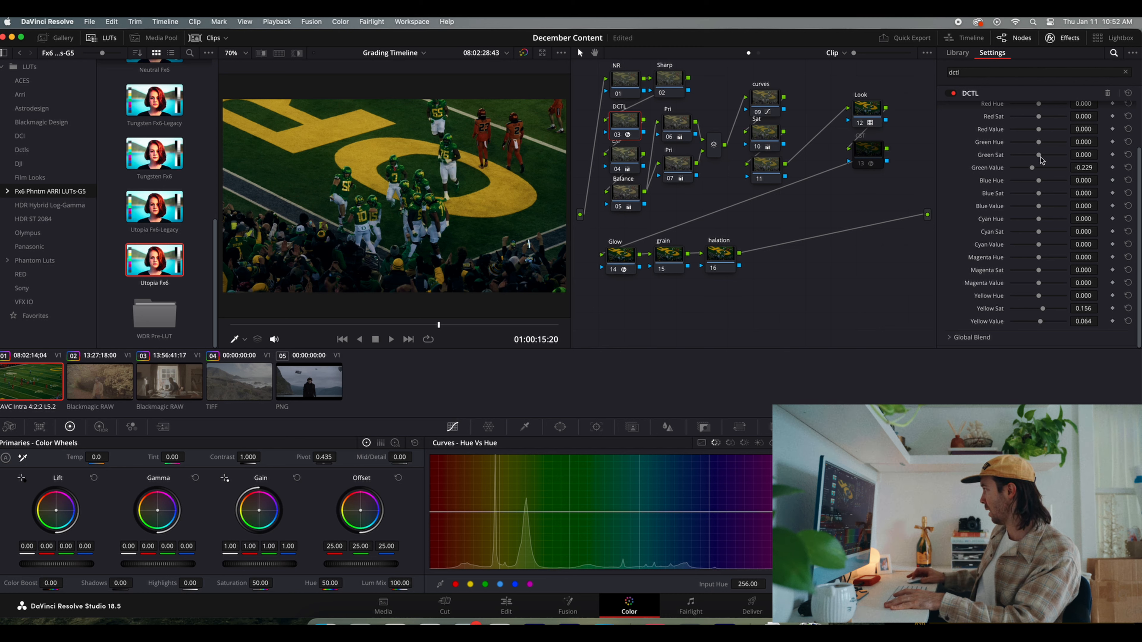
left_click_drag(1041, 159, 1033, 170)
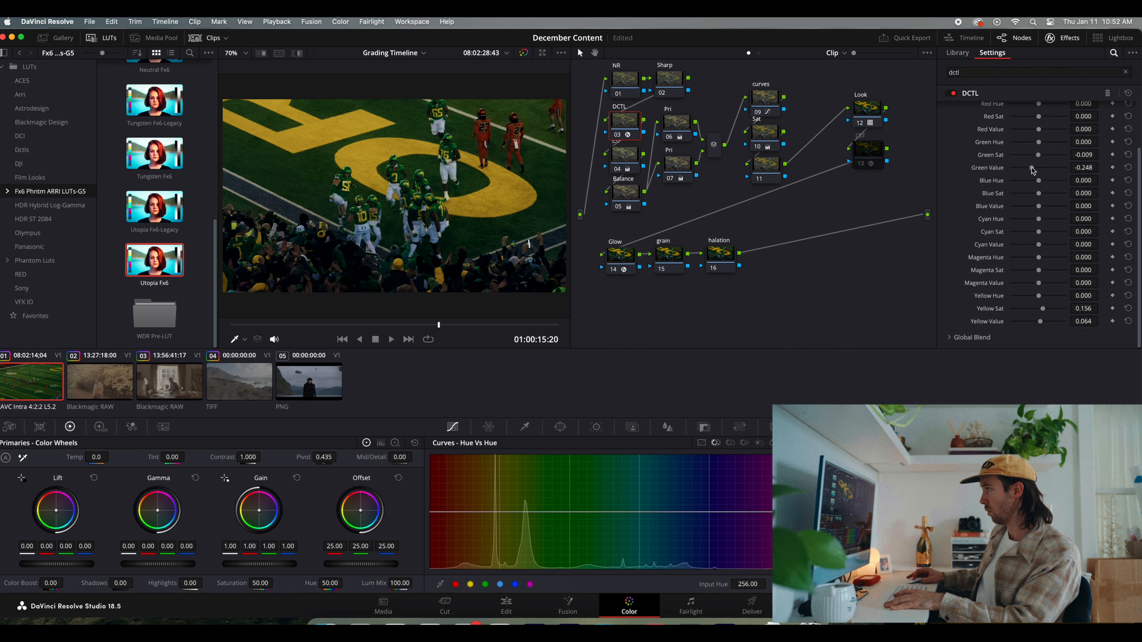
Toggle the DCTL node off and on repeatedly to compare its effect on the yellows and greens up close.
left_click(618, 135)
left_click(618, 135)
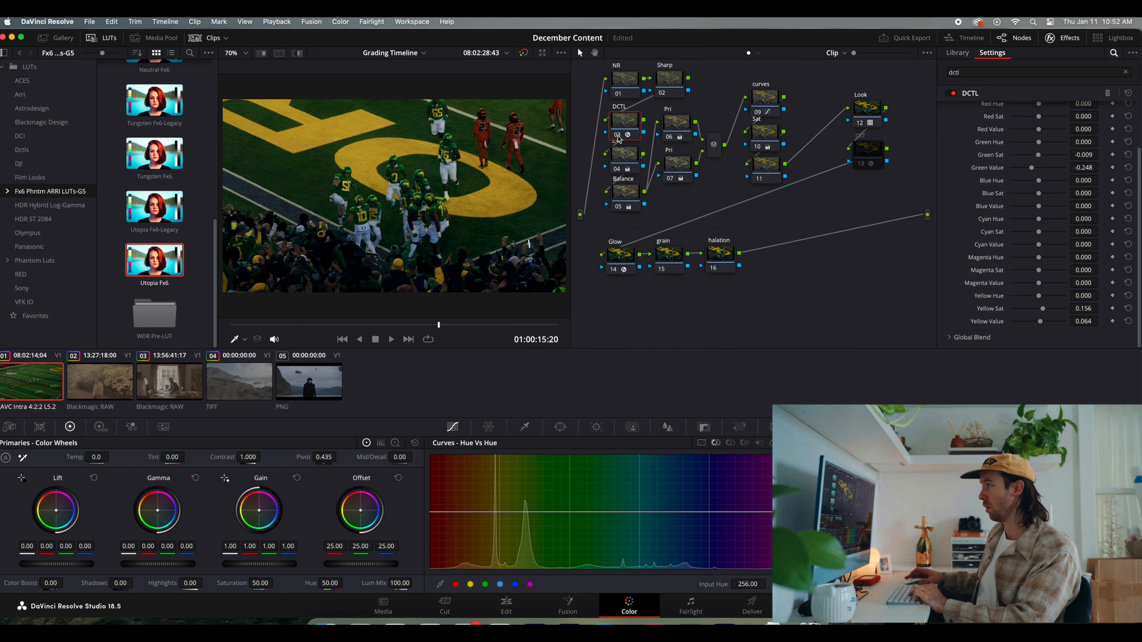
left_click(618, 135)
left_click(618, 136)
scroll(449, 214, "up", 4)
key("super+d")
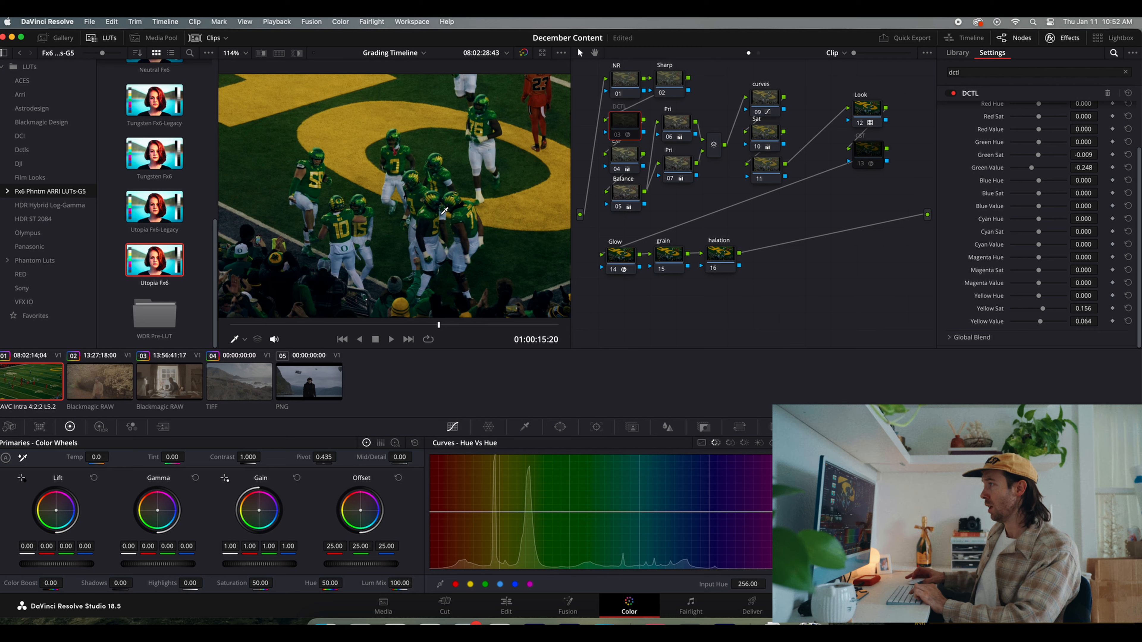
key("super+d")
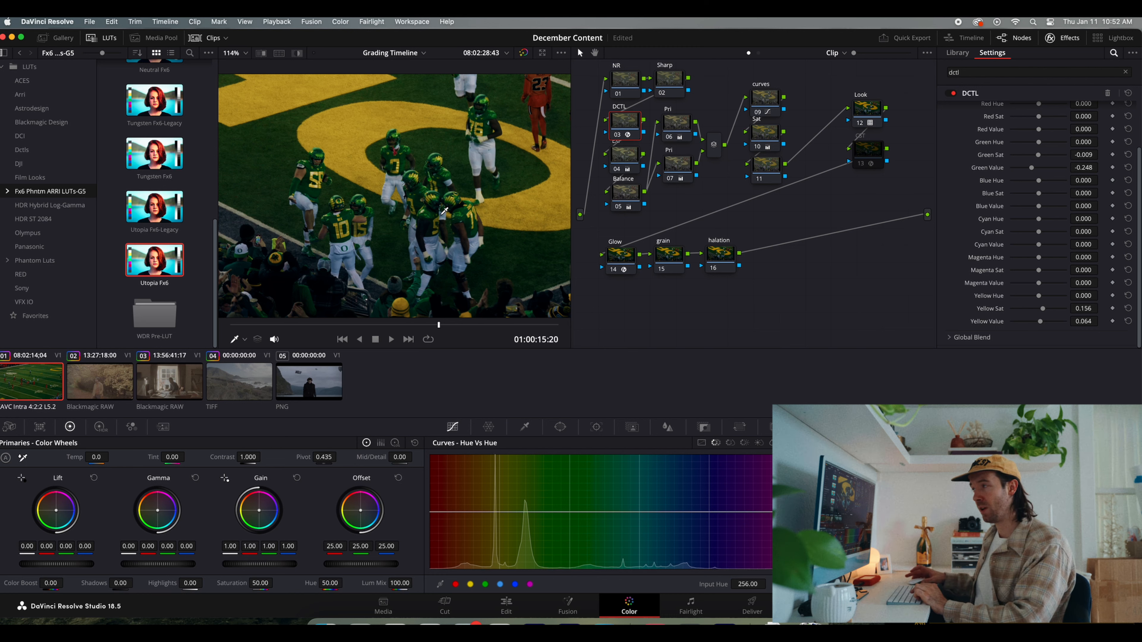
key("super+d")
key("super+d")
key("super+d")
key("super+d")
key("super+d")
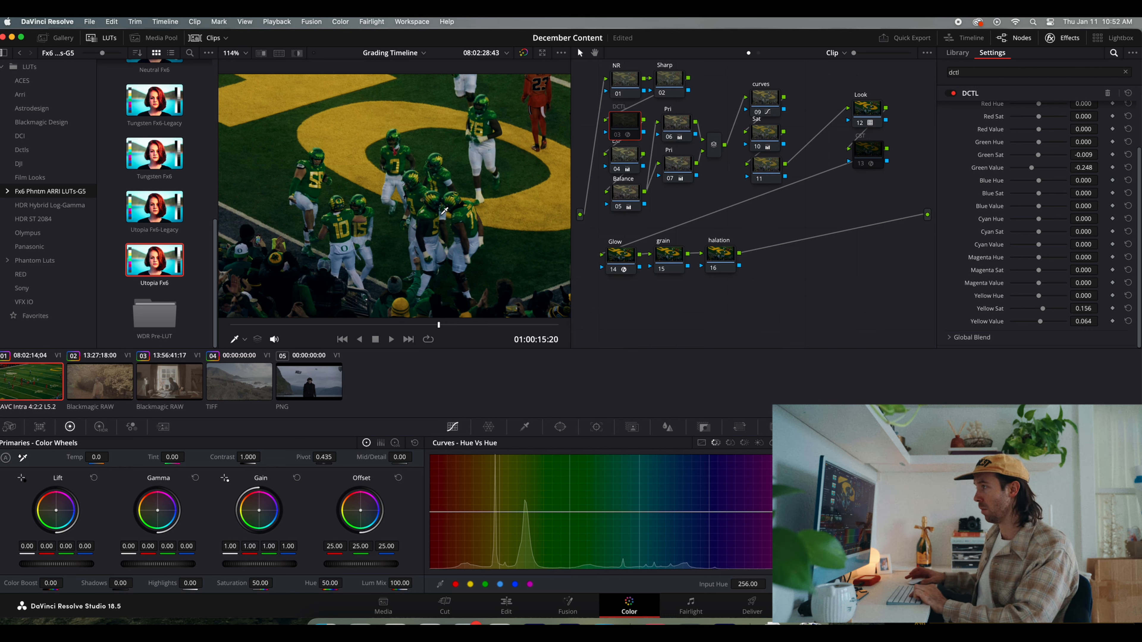
key("super+d")
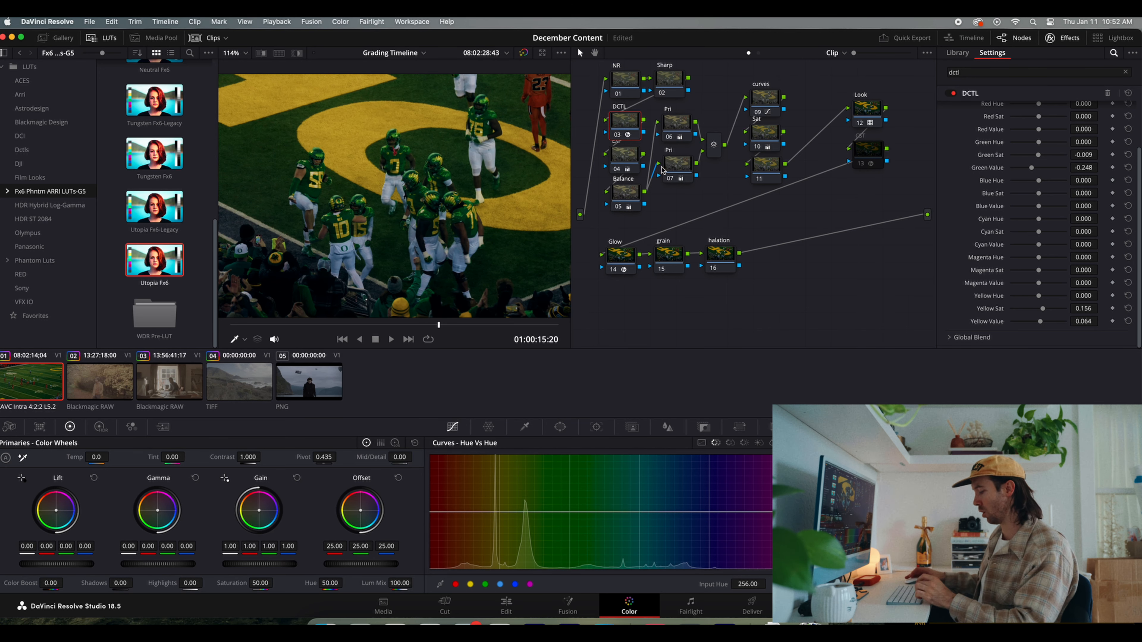
key("super+d")
key("super+d")
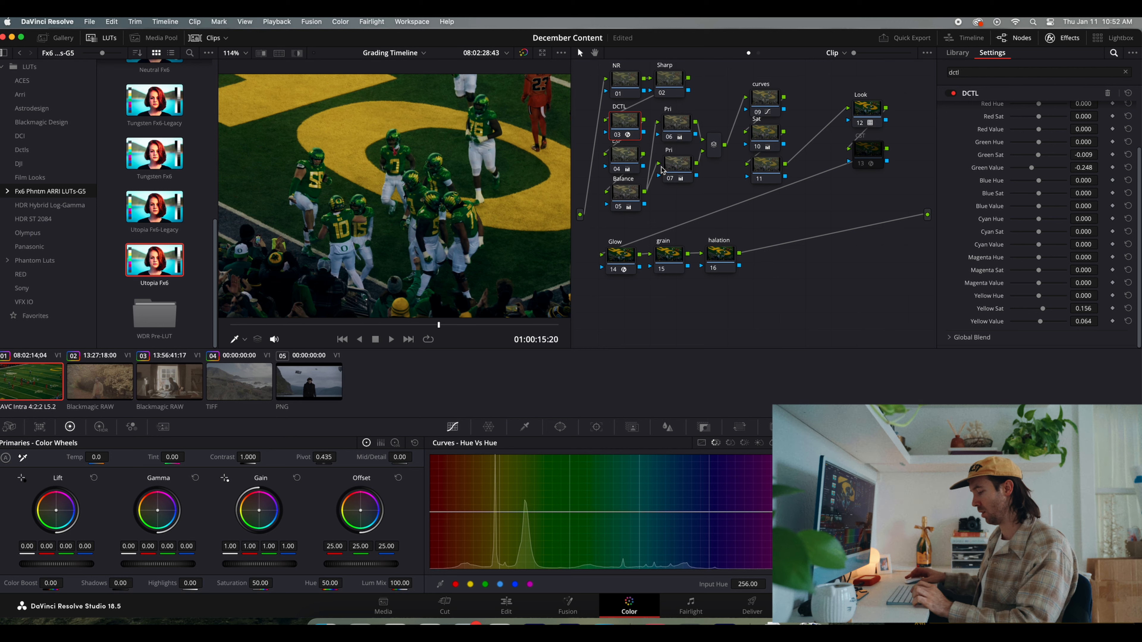
Bypass and restore the whole grade repeatedly to compare it with the ungraded footage, and check a slightly earlier frame.
key("shift+s")
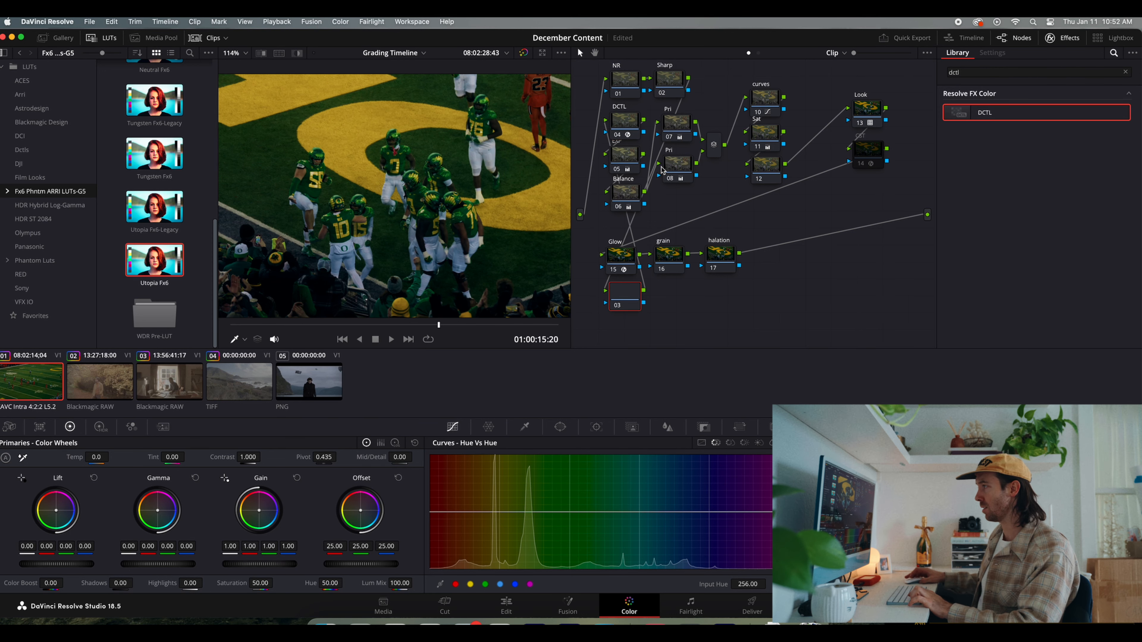
key("super+z")
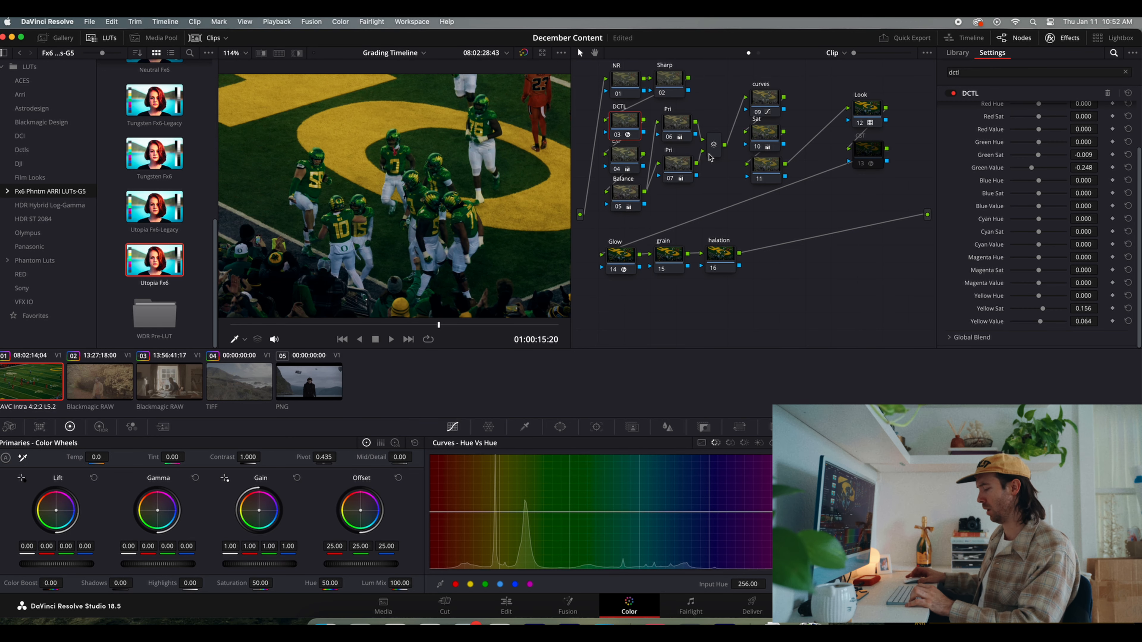
key("shift+d")
scroll(435, 183, "down", 4)
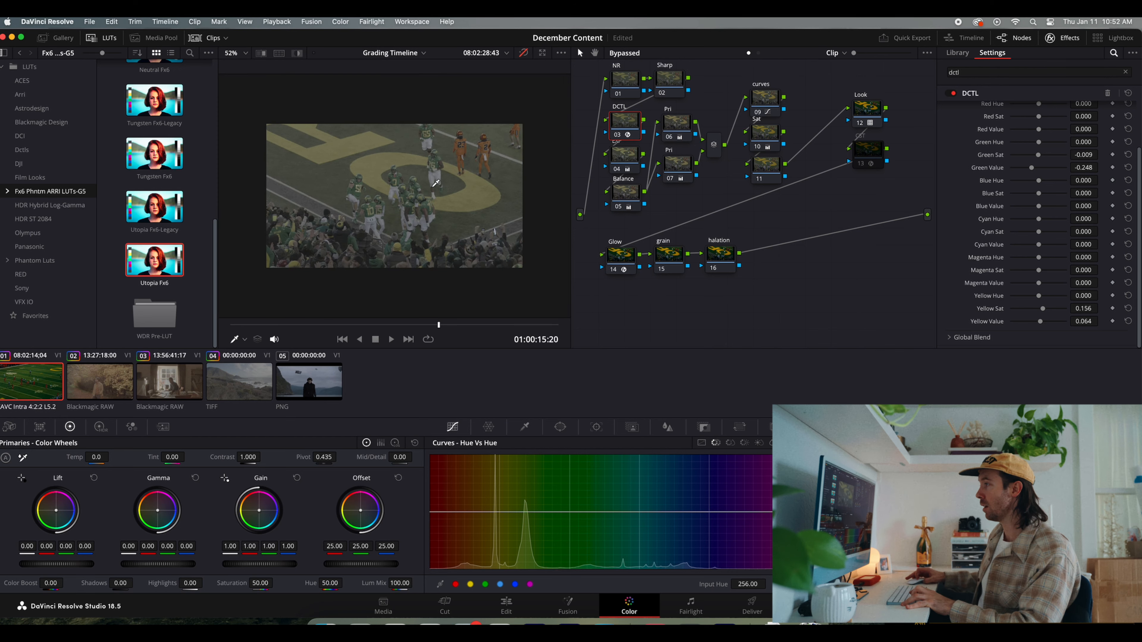
key("shift+d")
key("shift+d")
key("shift+d")
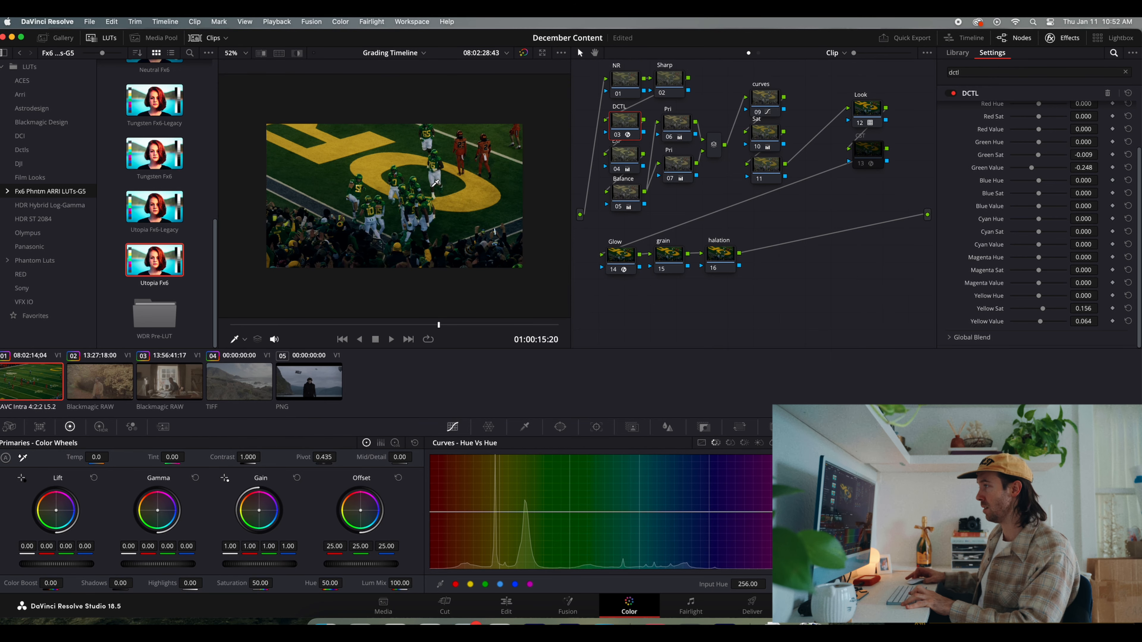
key("shift+d")
key("shift+d")
scroll(435, 184, "up", 3)
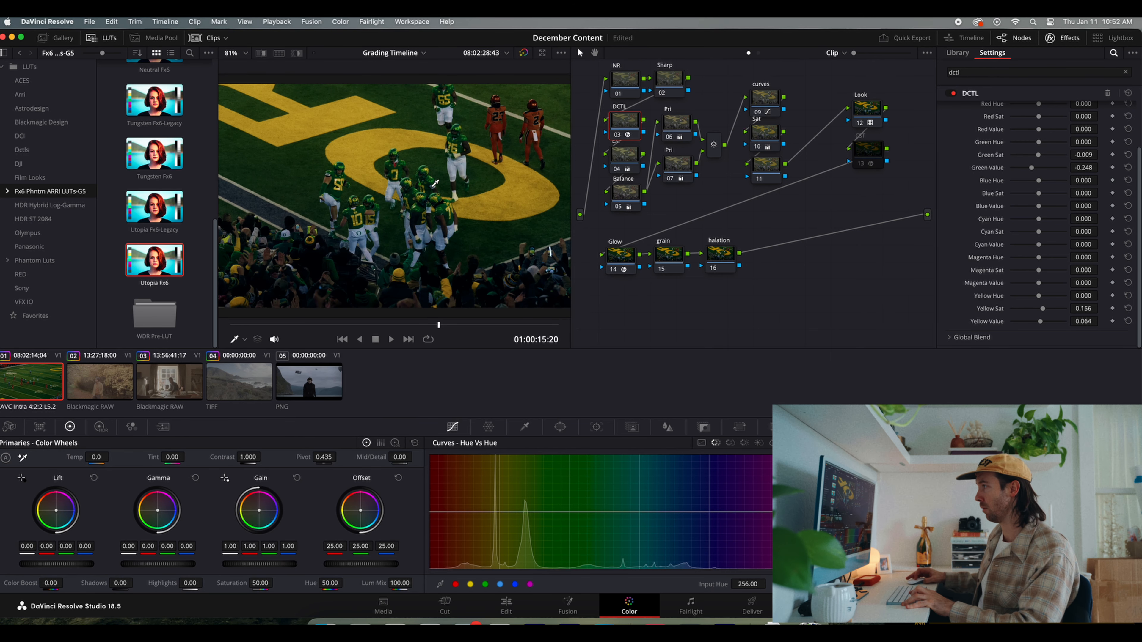
key("shift+d")
key("shift+d")
key("shift+d")
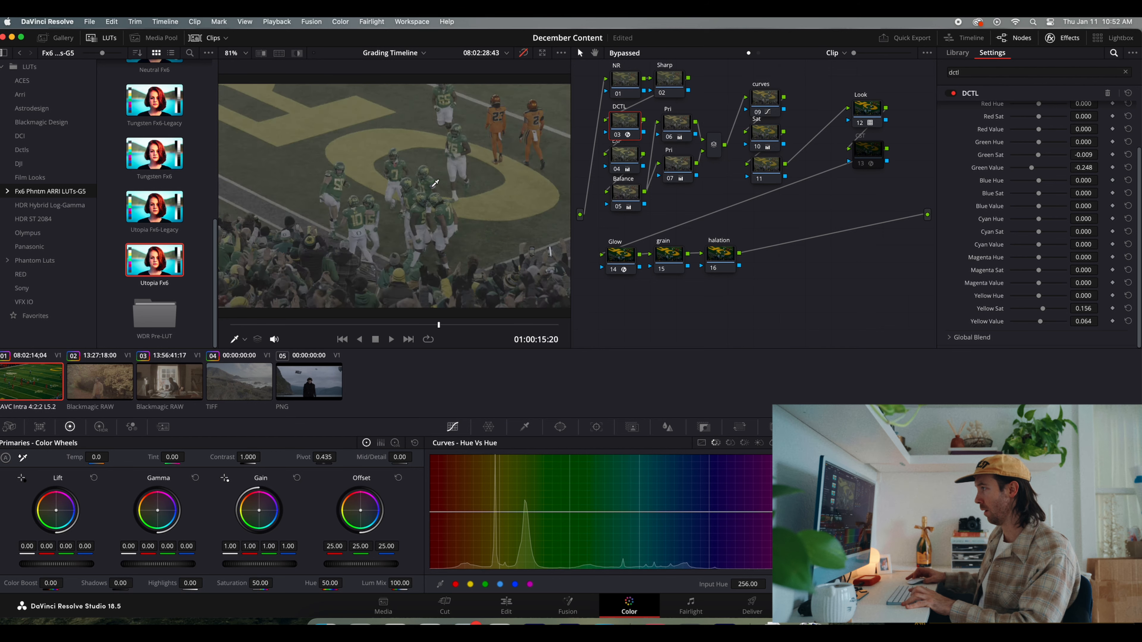
key("shift+d")
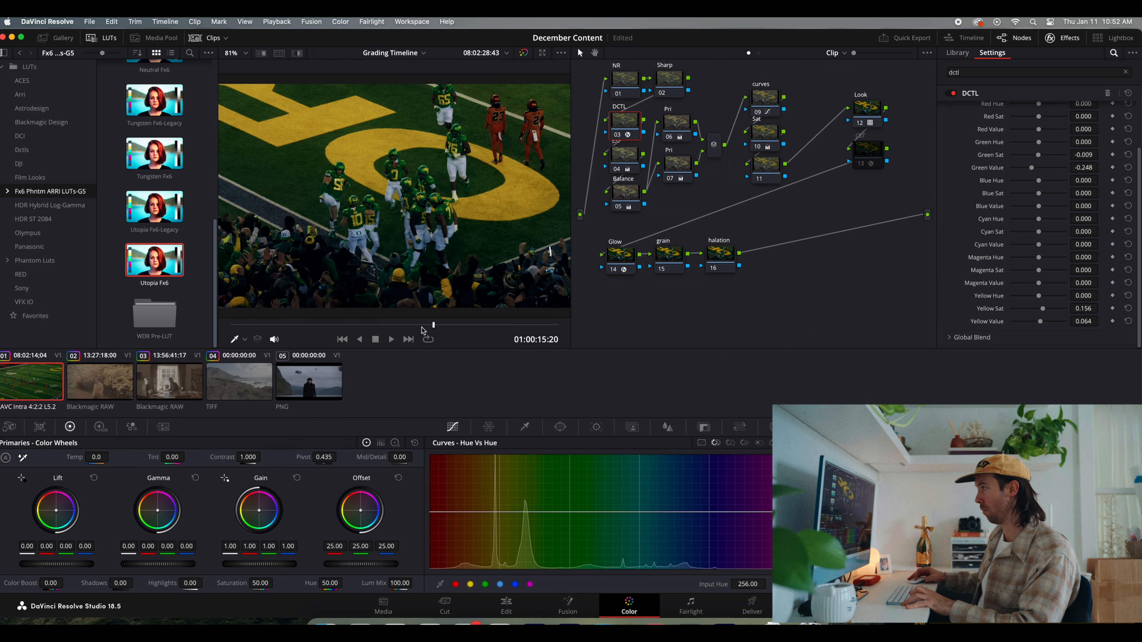
mouse_move(422, 326)
left_mouse_down()
mouse_move(365, 326)
mouse_move(435, 326)
left_mouse_up()
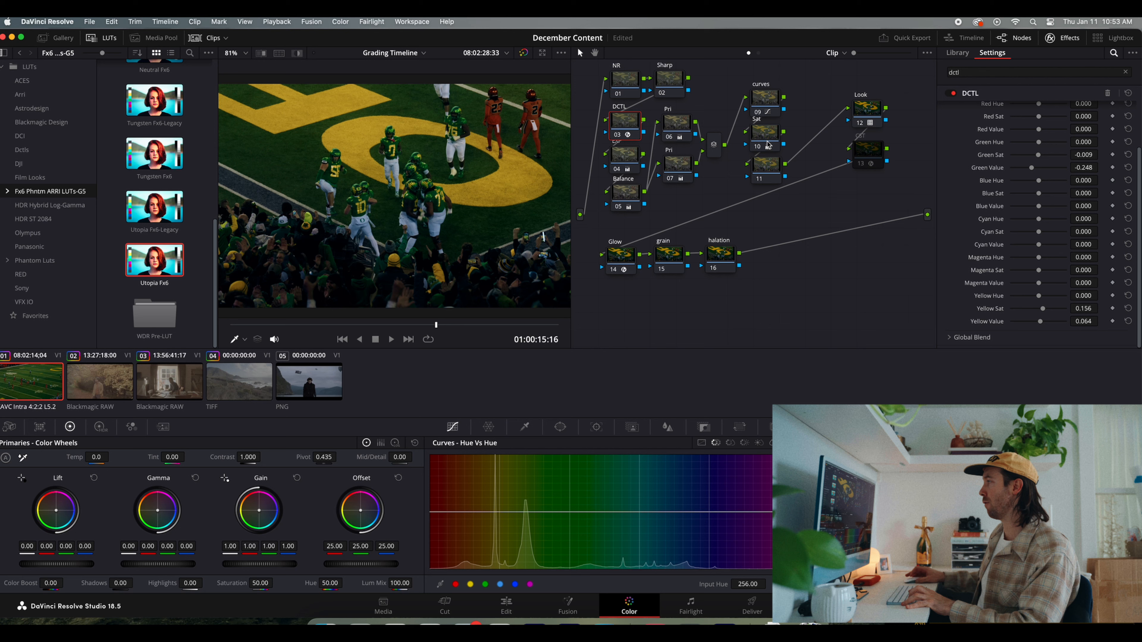
Apply the Film Grain effect to the grain node and choose the 35mm 400T preset.
left_click(667, 269)
left_click(995, 72)
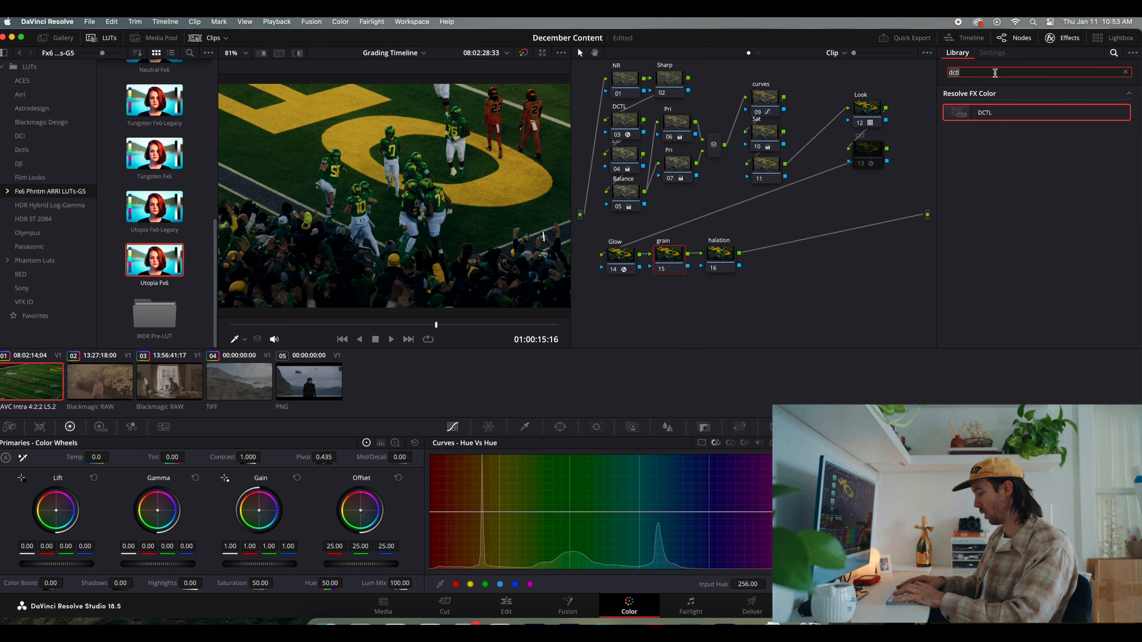
type("grain")
left_click_drag(991, 113, 674, 249)
left_click(1049, 109)
scroll(1031, 208, "down", 3)
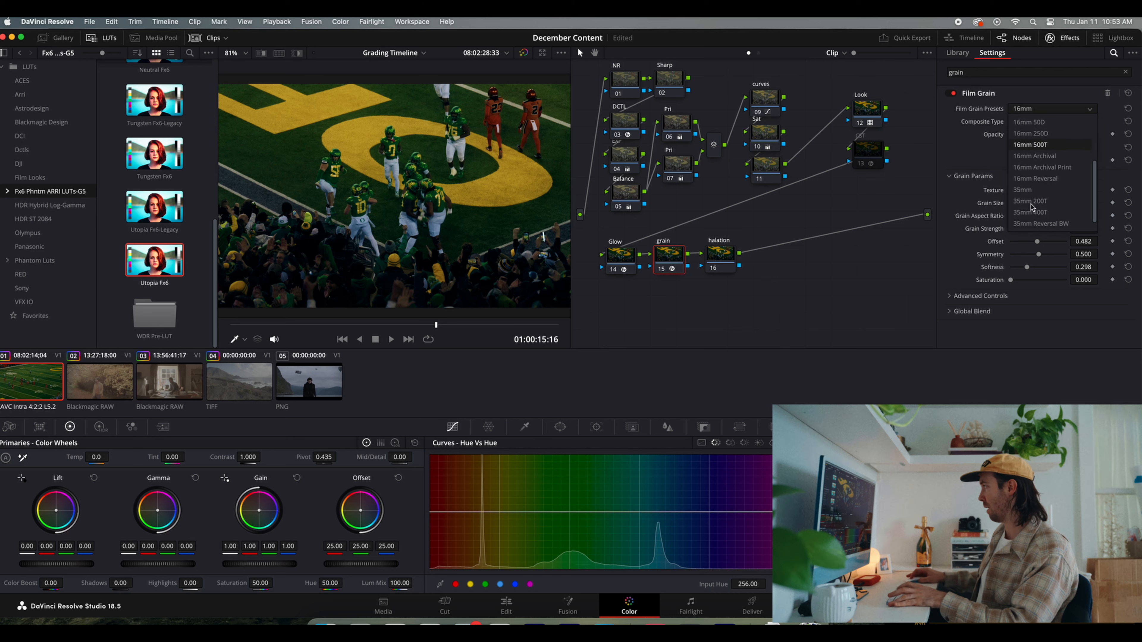
left_click(1036, 213)
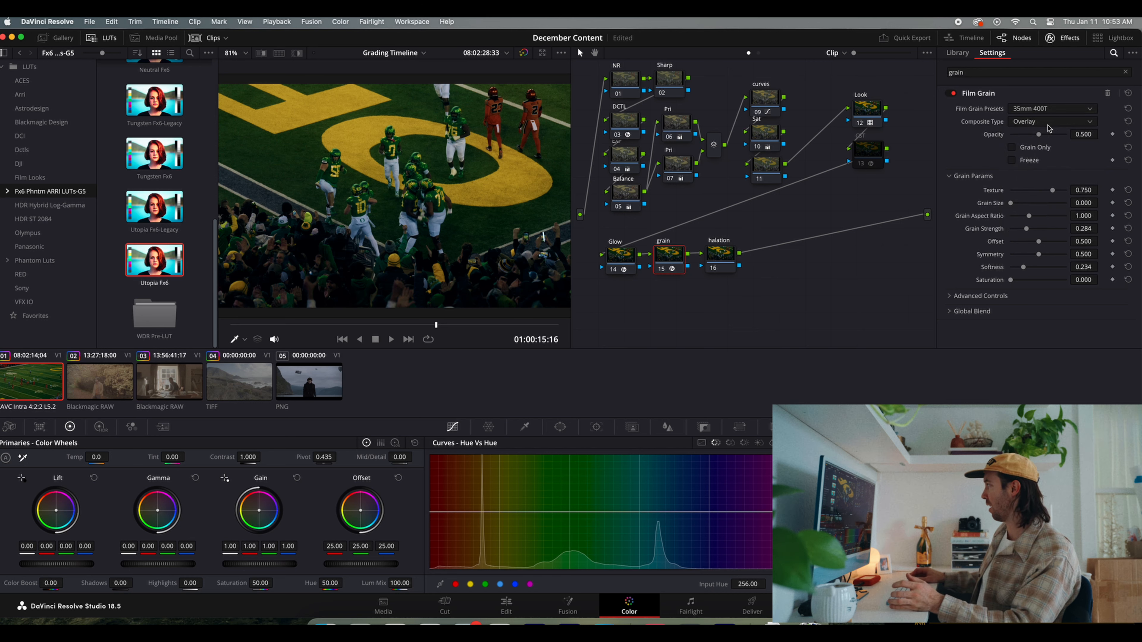
Set the Film Grain opacity to 0.596, grain size to 0.064 and grain strength to 0.376, checking the result full screen.
left_click_drag(1038, 134, 1044, 134)
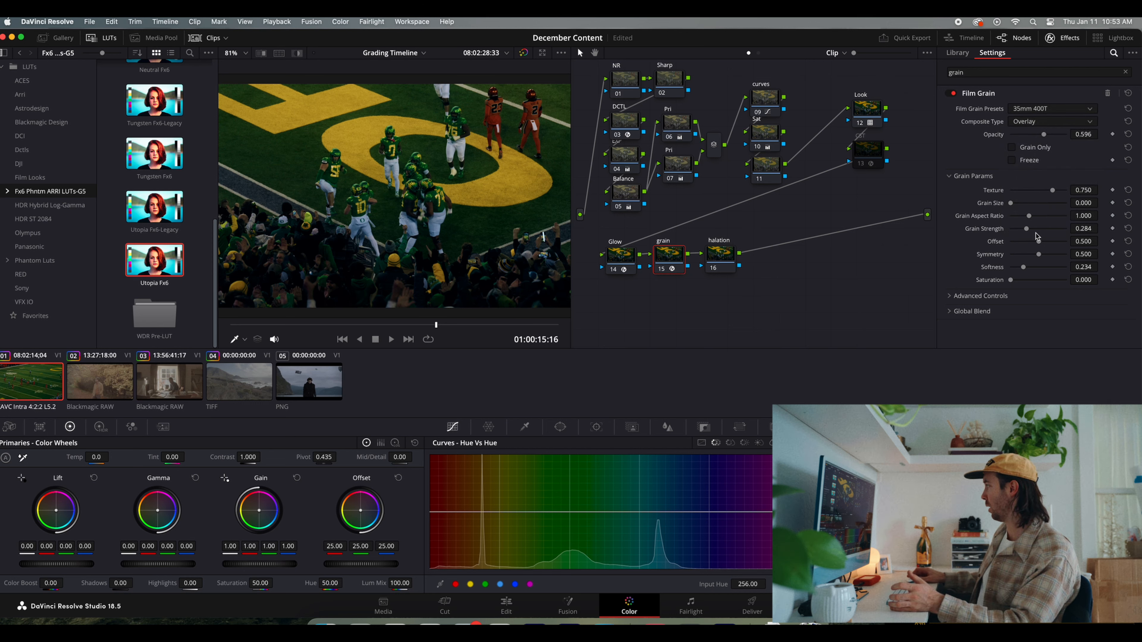
left_click_drag(1011, 203, 1032, 230)
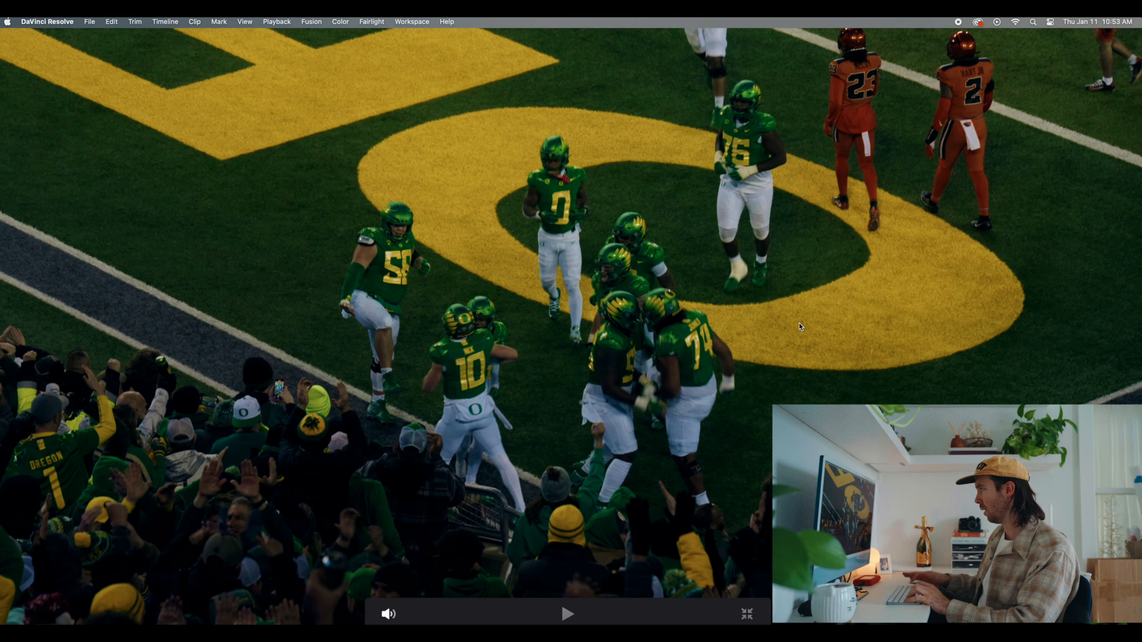
key("Escape")
left_click_drag(678, 240, 741, 388)
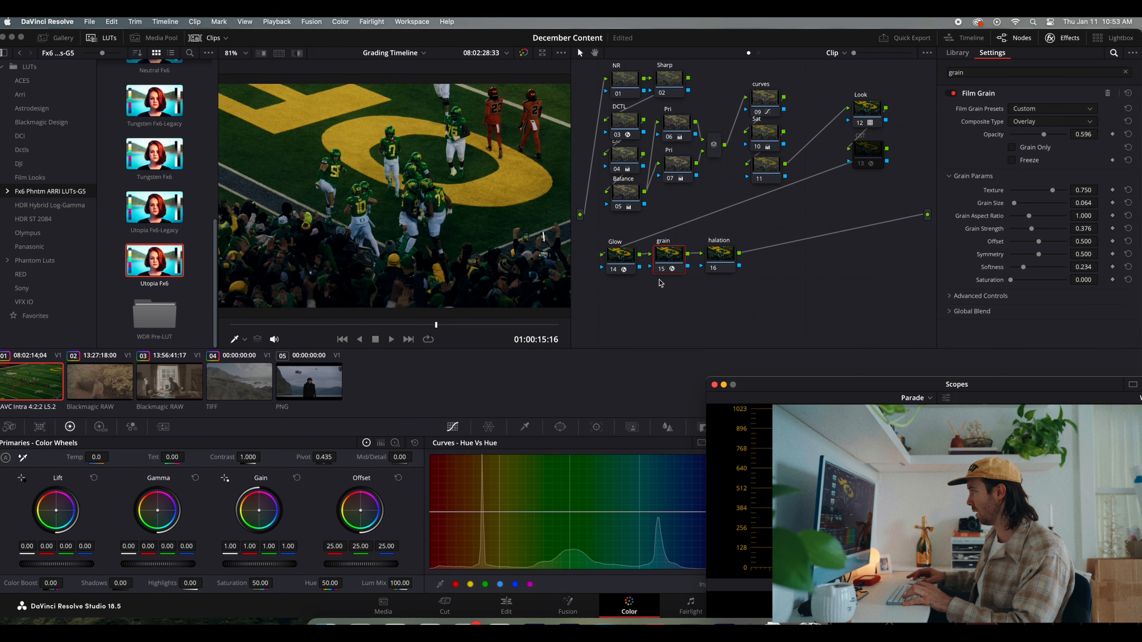
Toggle the grain node off and on repeatedly to compare the grain up close around the players' legs.
scroll(428, 192, "up", 5)
scroll(428, 192, "up", 1)
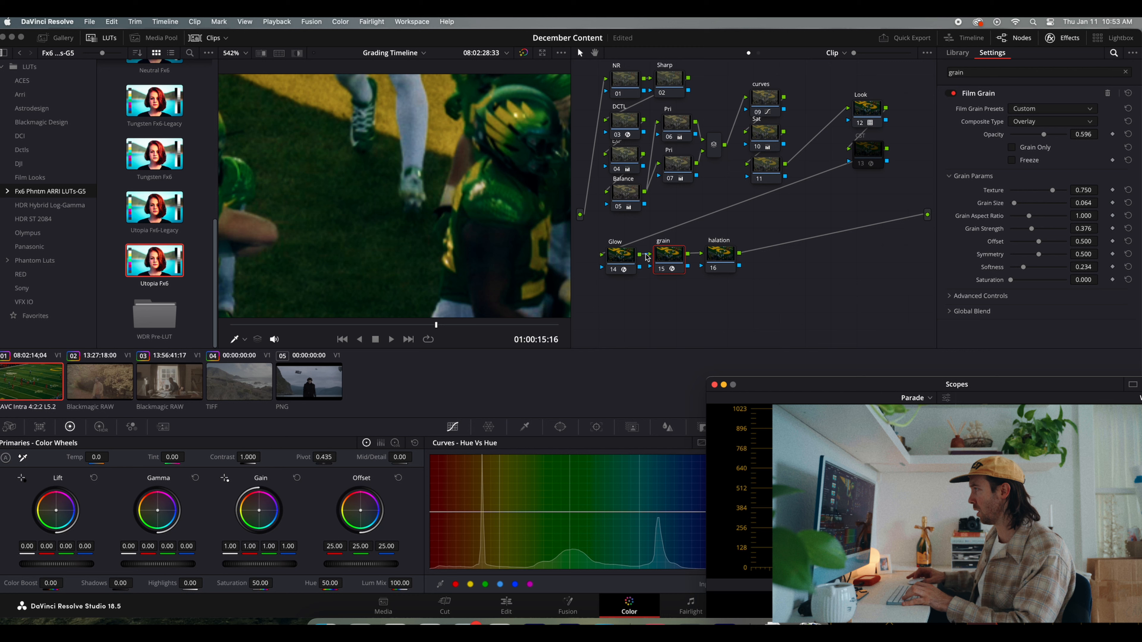
left_click(663, 271)
left_click(661, 271)
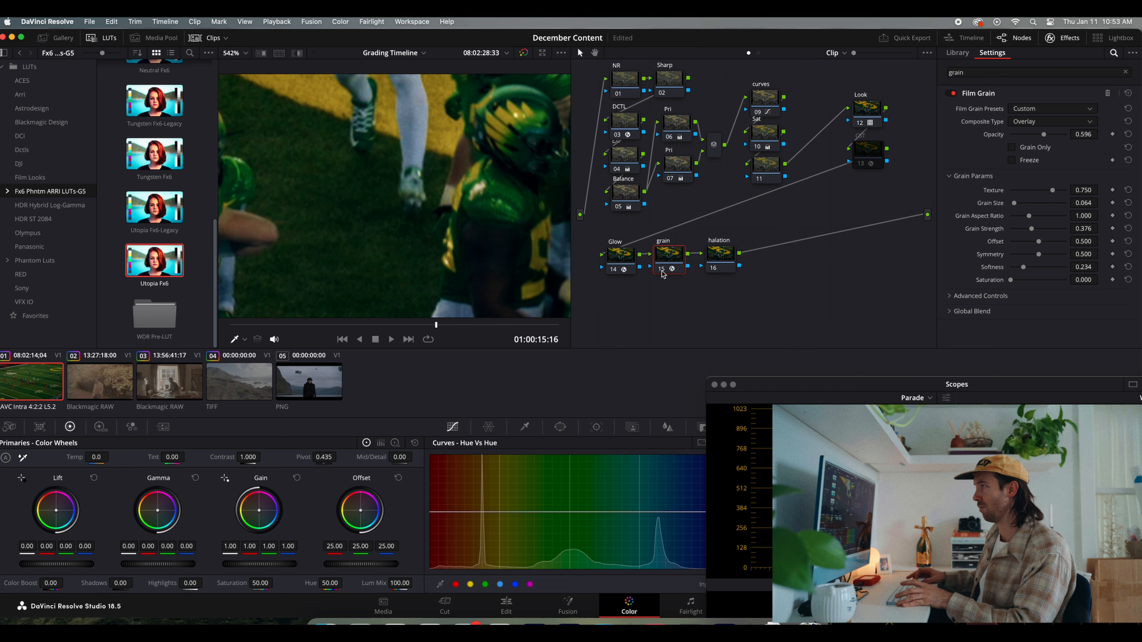
left_click(662, 271)
left_click(663, 271)
scroll(413, 131, "up", 4)
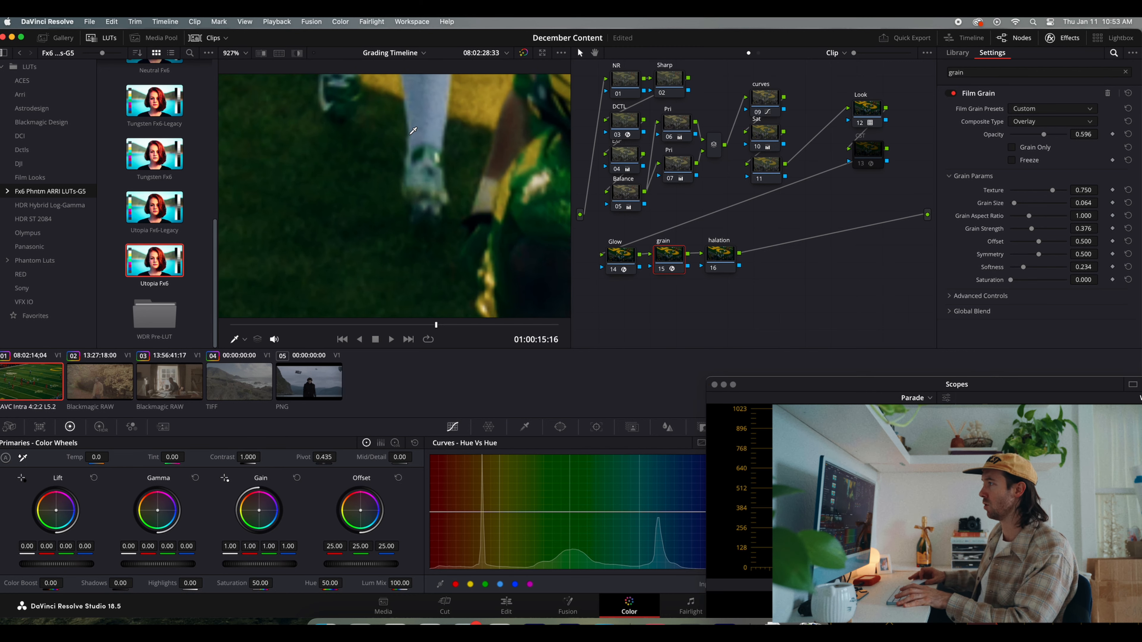
scroll(413, 130, "down", 2)
left_click(666, 270)
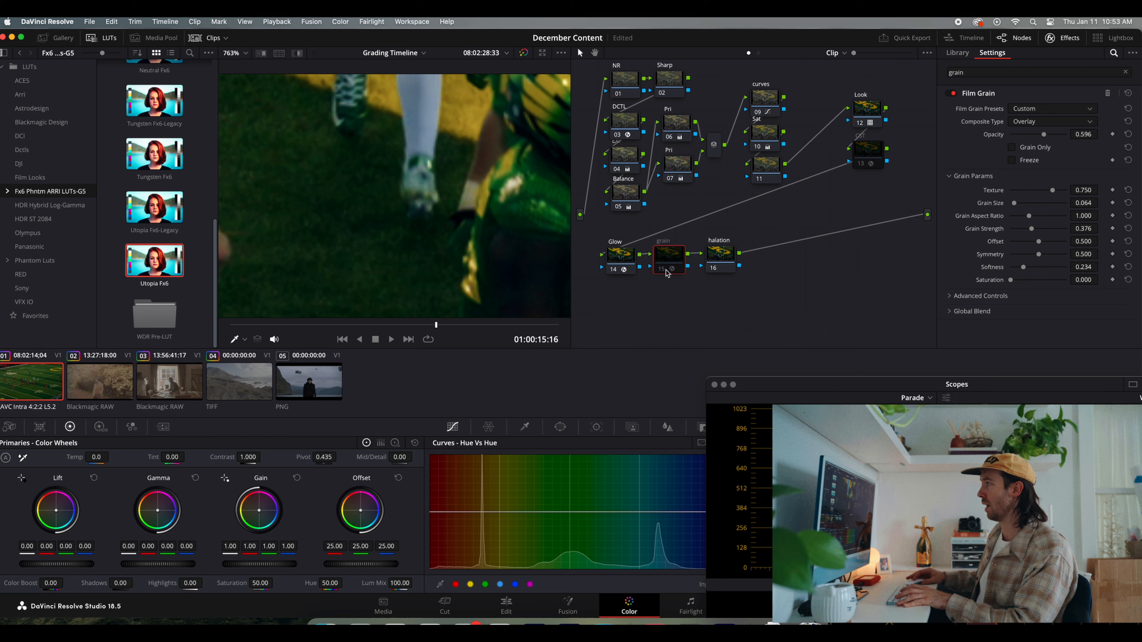
left_click(665, 271)
left_click(665, 270)
left_click(666, 270)
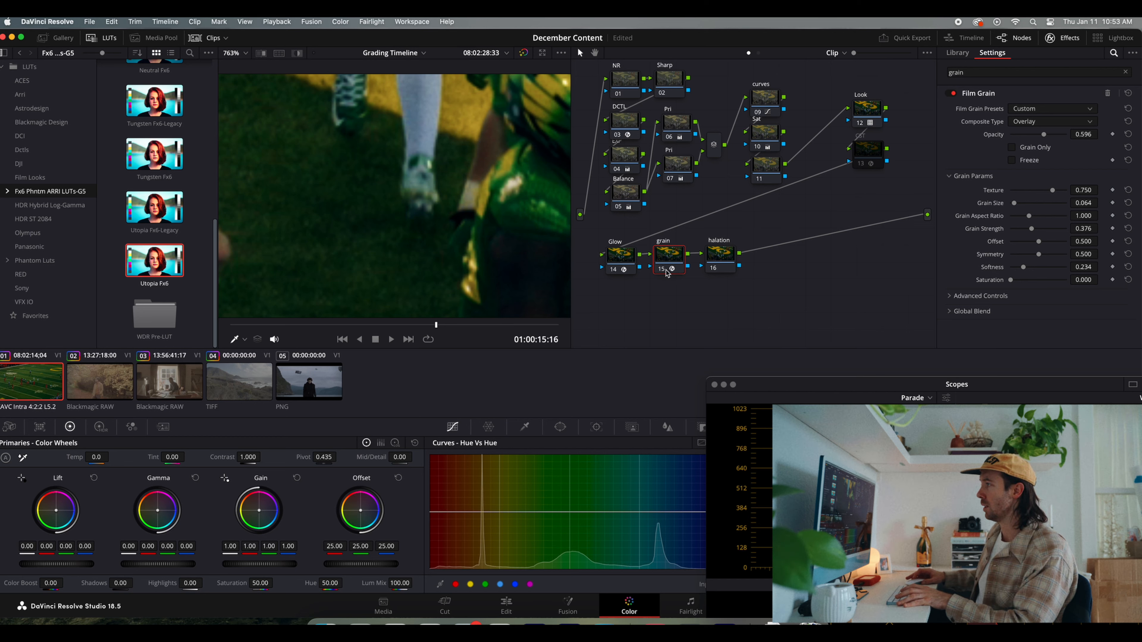
Compare the whole football frame with the grain node off and on.
scroll(354, 134, "down", 4)
scroll(353, 134, "down", 5)
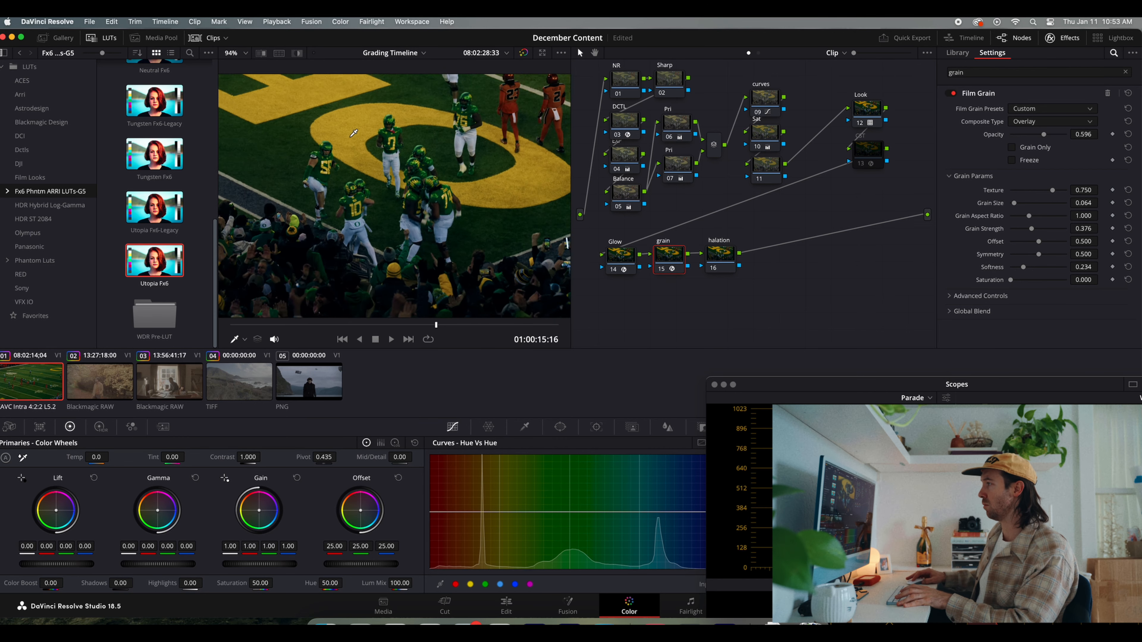
left_click(664, 273)
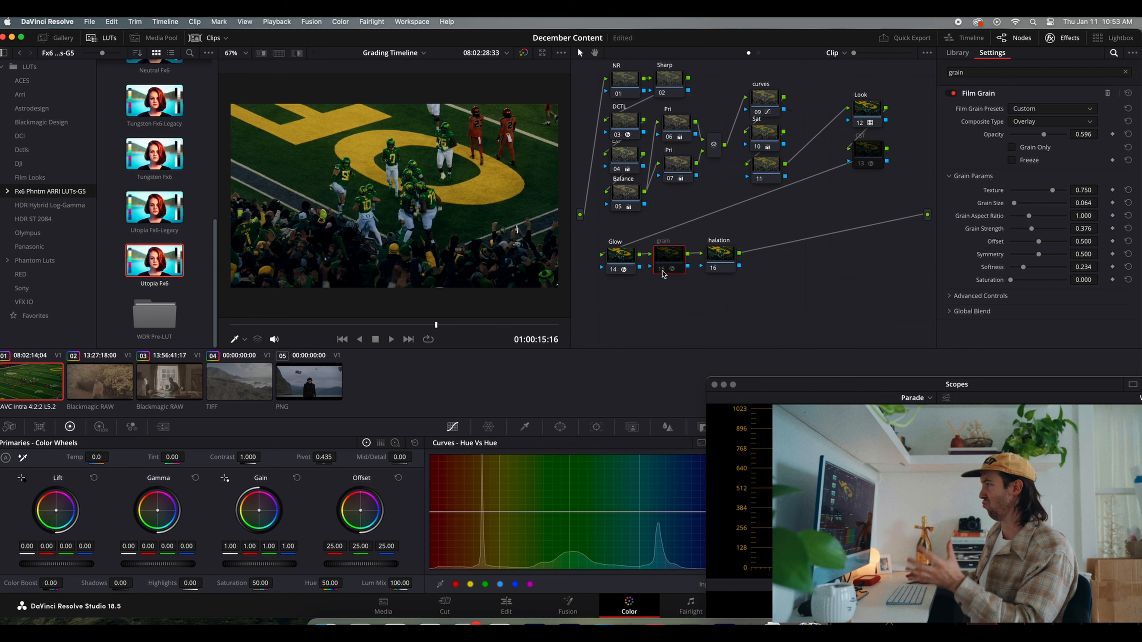
left_click(659, 272)
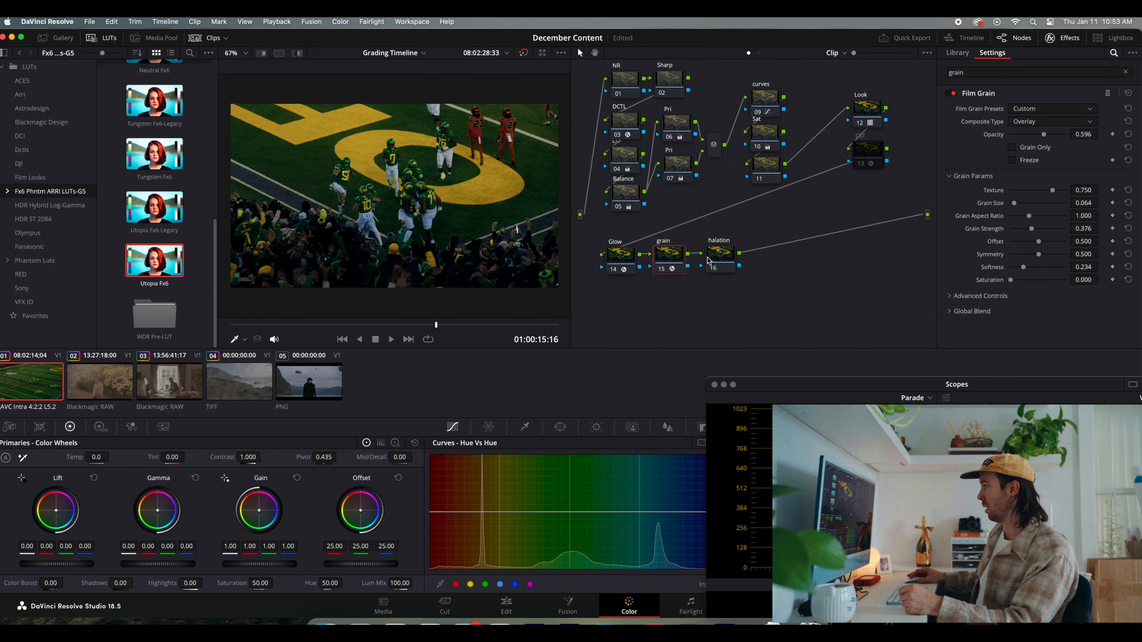
Select the halation node, then bypass and restore the complete grade repeatedly to compare it with the original footage.
left_click(728, 259)
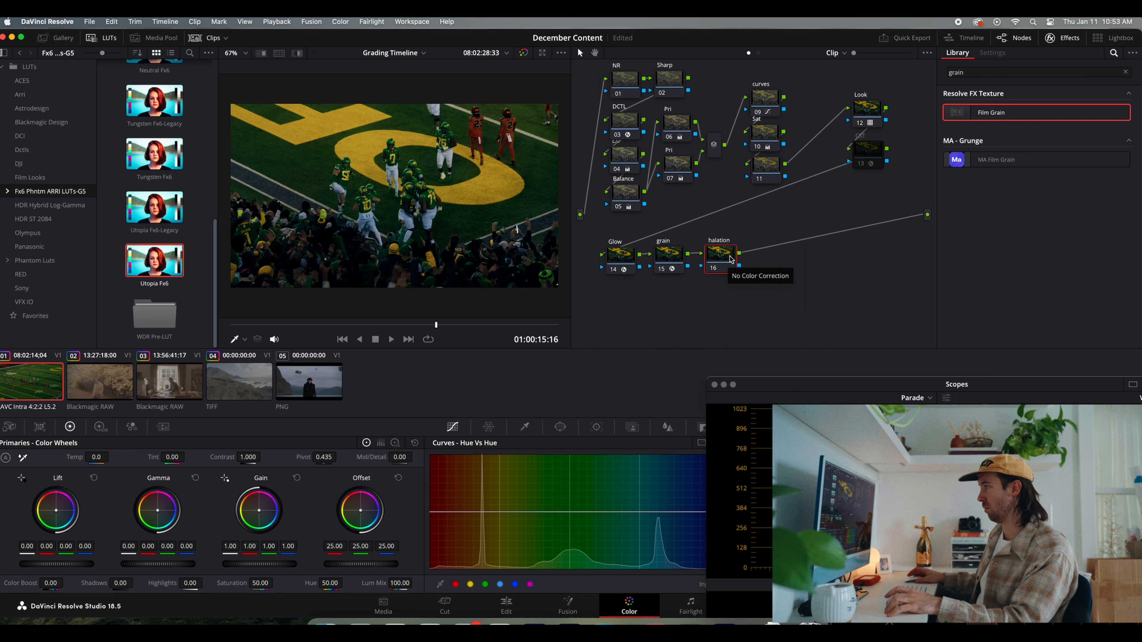
scroll(471, 191, "down", 2)
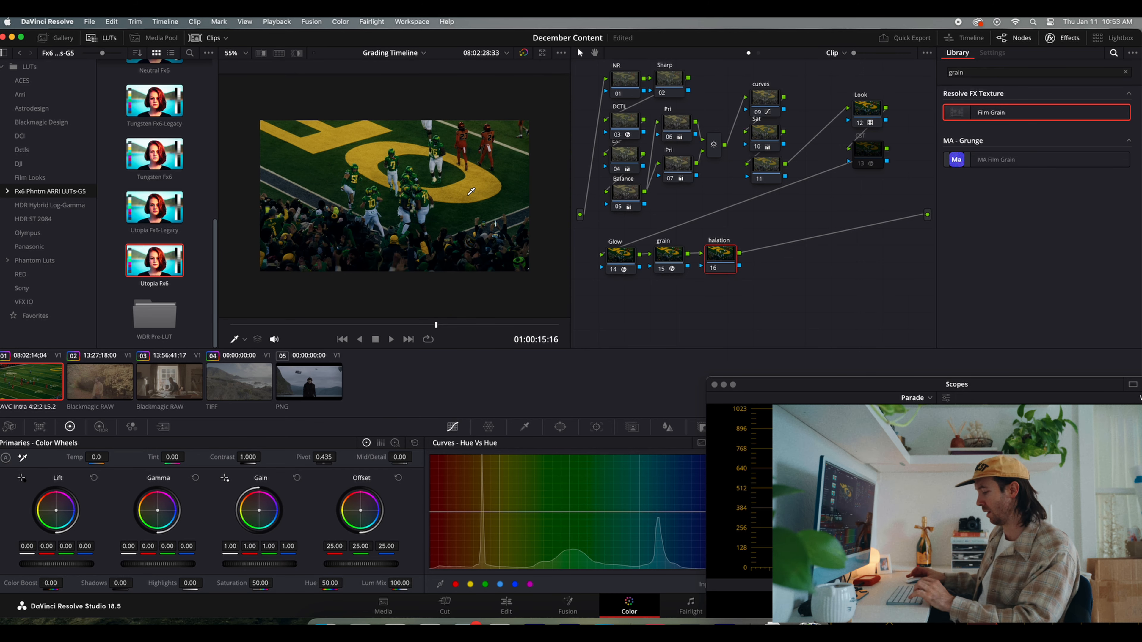
key("shift+d")
key("shift+d")
key("shift+d")
key("shift+d")
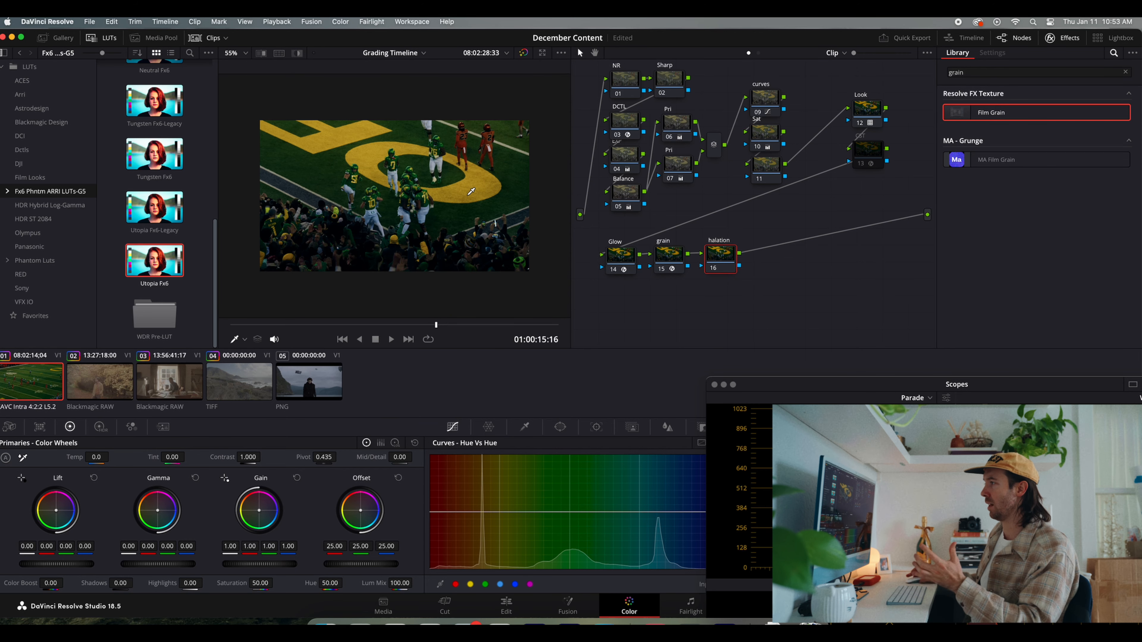
Check ungraded clip 02, then toggle all nodes of clip 01 off and on, leaving only the CST node disabled.
left_click(88, 376)
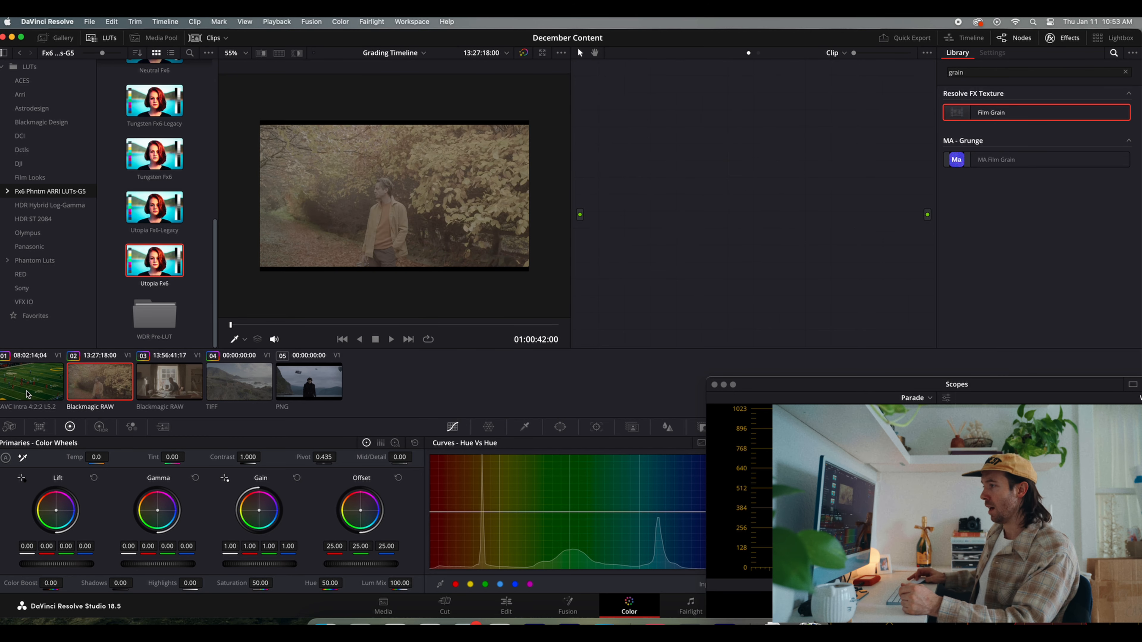
left_click(53, 392)
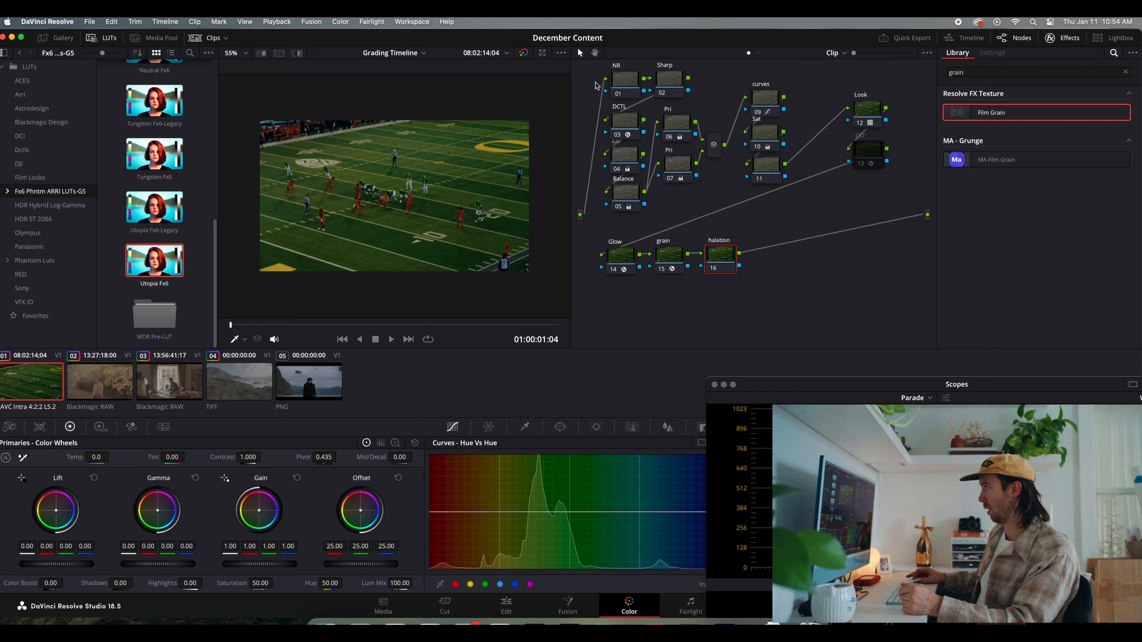
left_click_drag(594, 75, 897, 282)
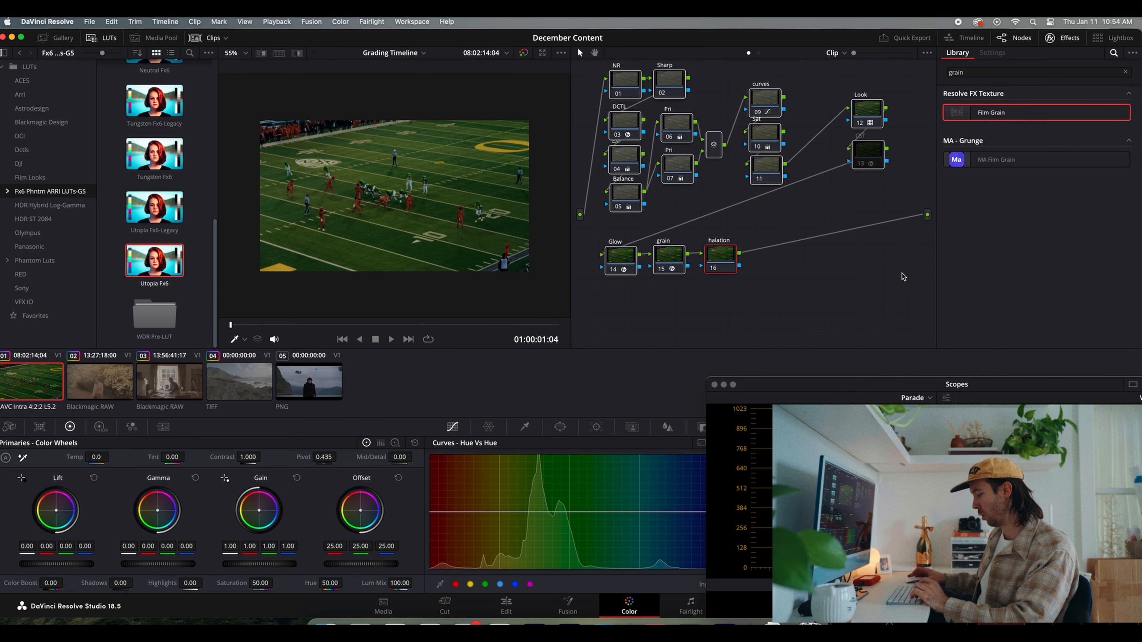
key("super+d")
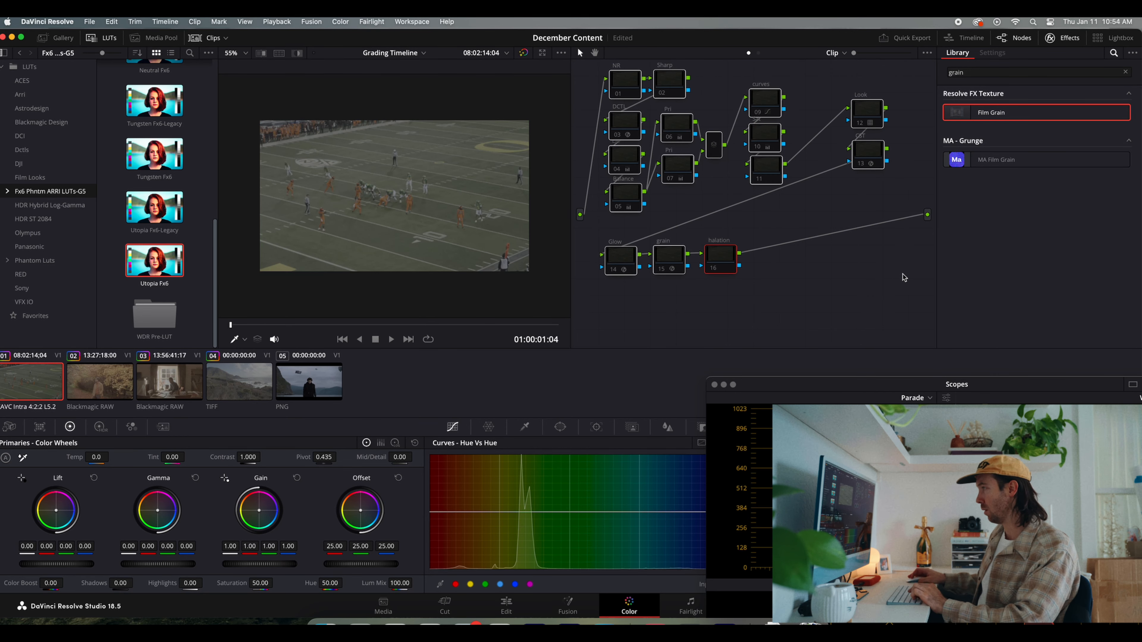
key("super+d")
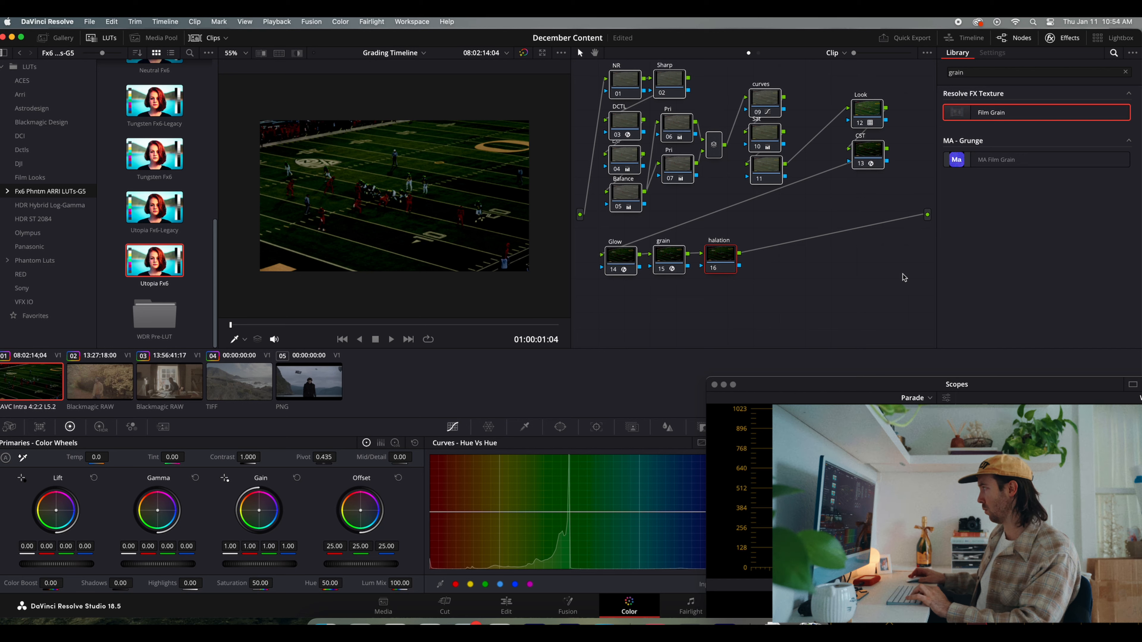
left_click(861, 165)
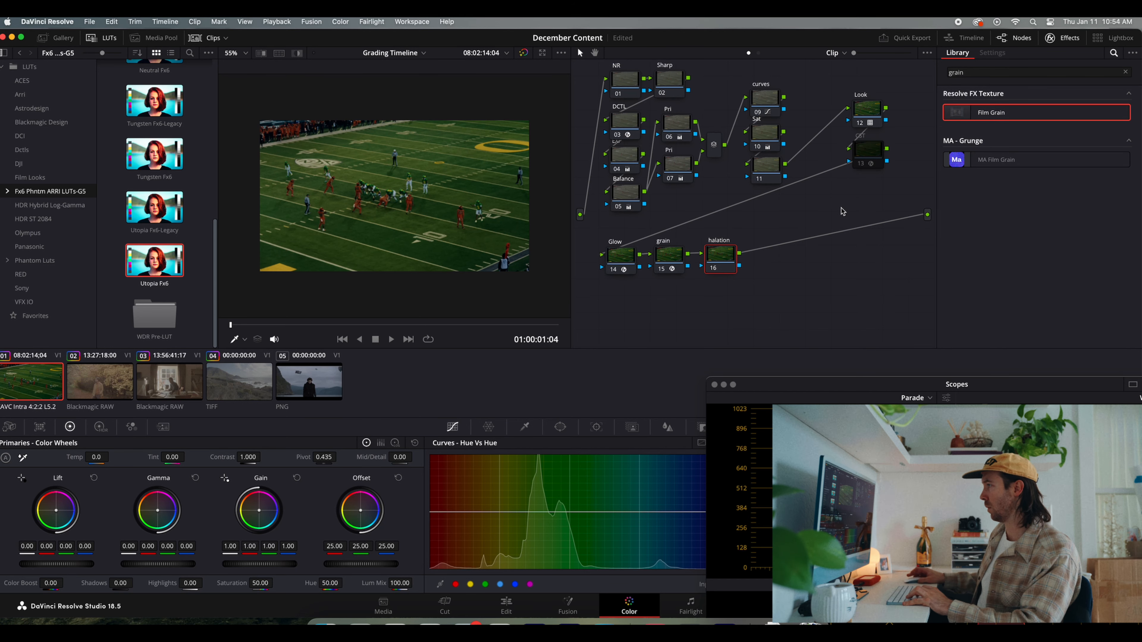
Apply the football clip's full grade to clips 02 through 04.
left_click_drag(575, 72, 897, 268)
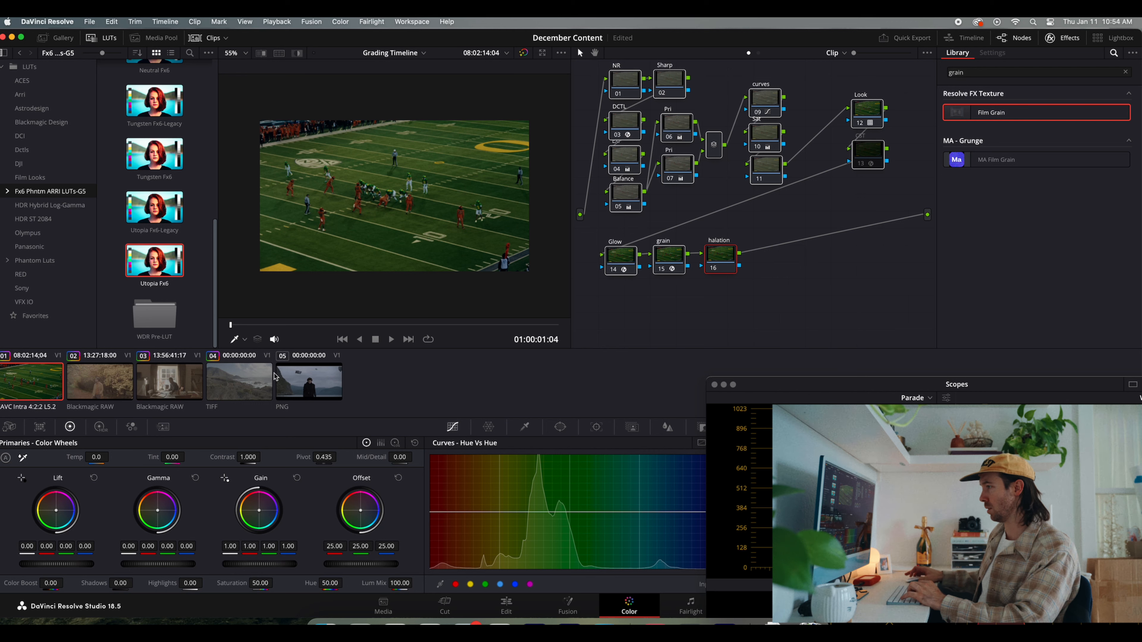
left_click(104, 397)
left_click(52, 394)
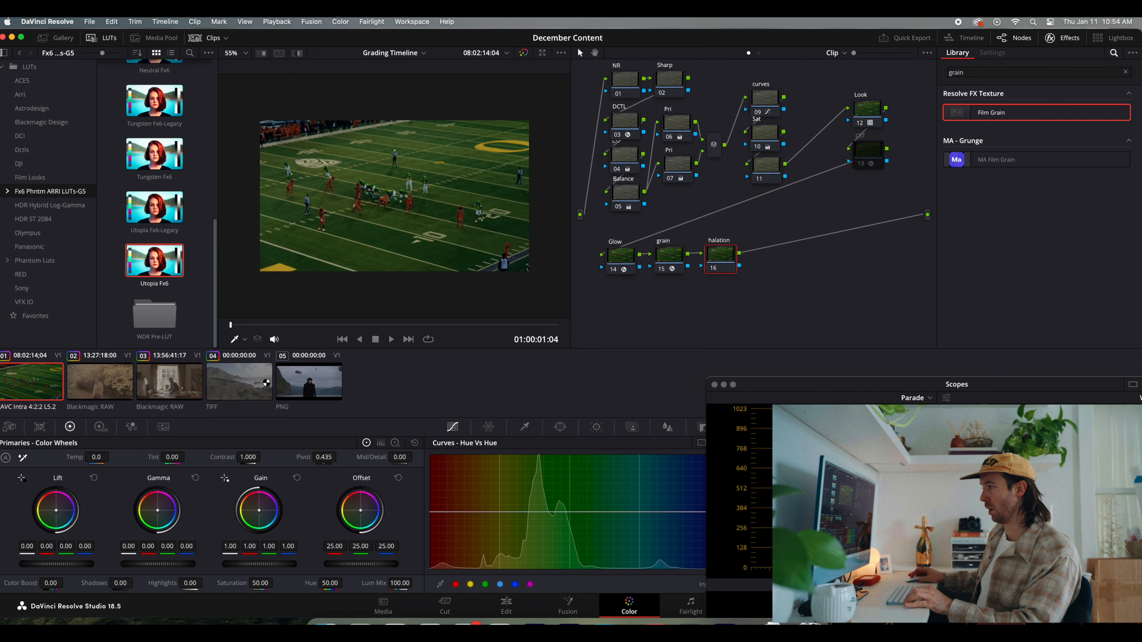
left_click(242, 385, "shift")
right_click(61, 384)
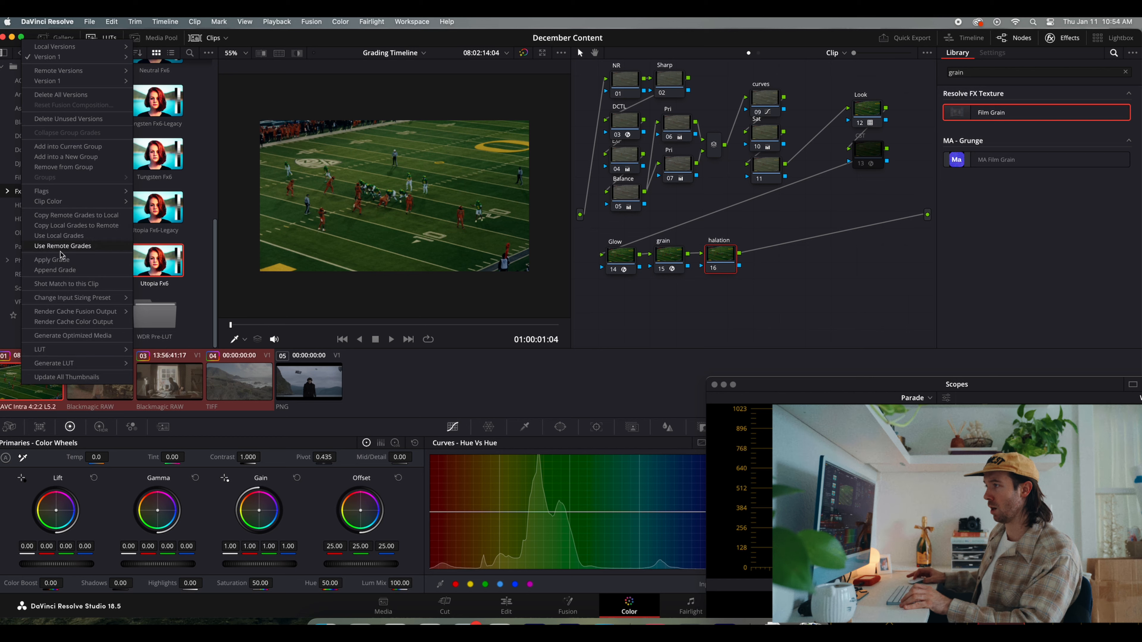
left_click(68, 264)
On the coastal landscape clip 04, disable the Glow and grain nodes.
left_click(243, 382)
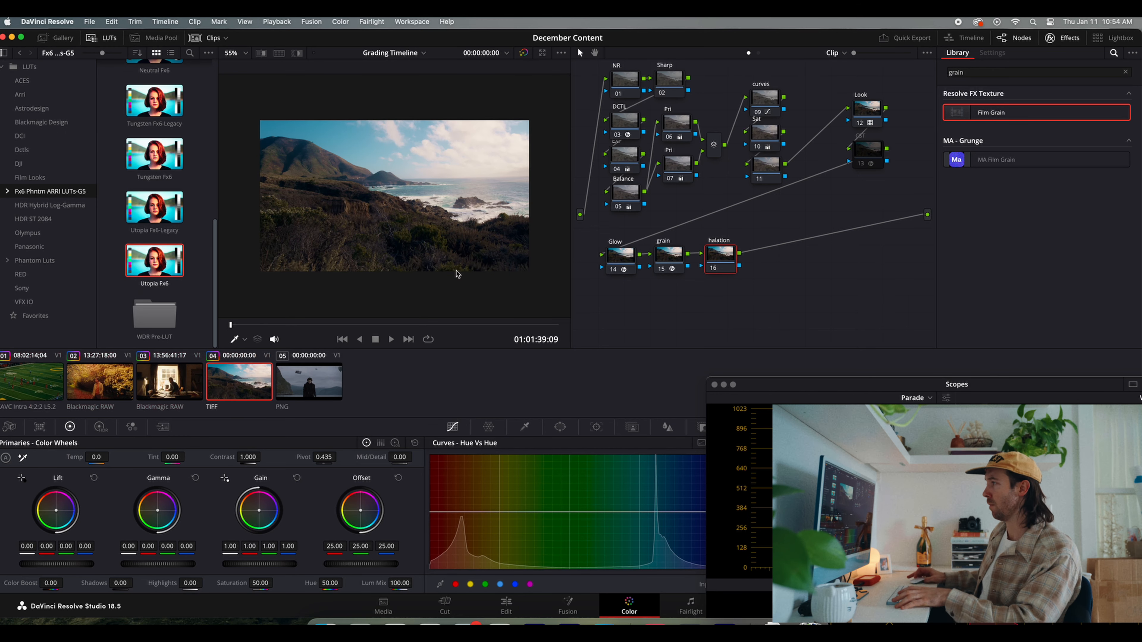
left_click(661, 272)
left_click(614, 270)
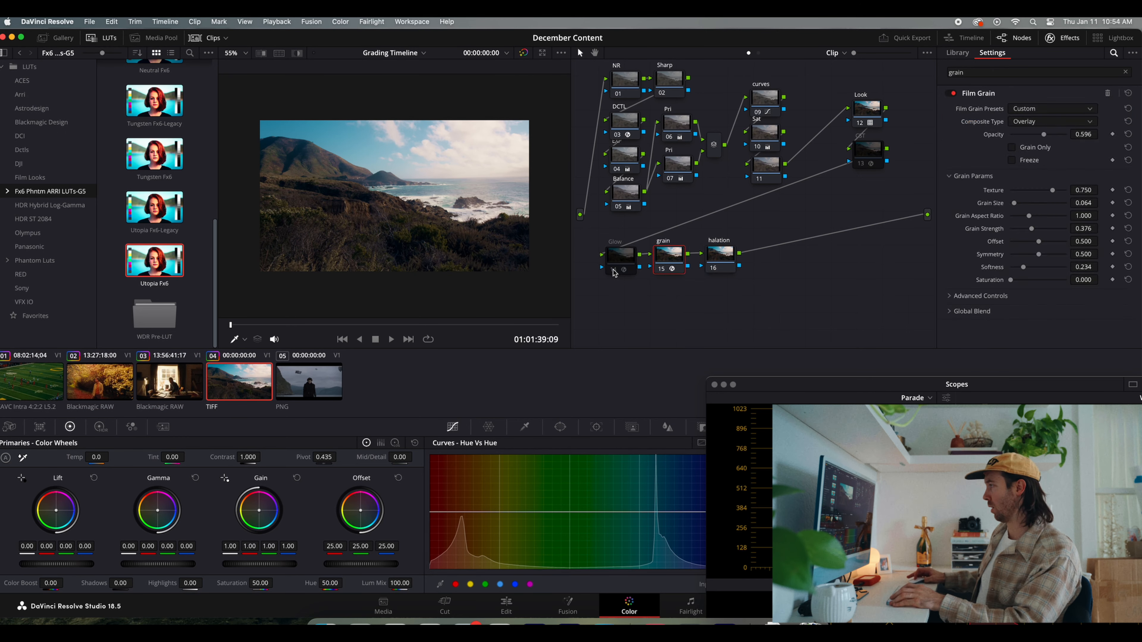
left_click(662, 269)
right_click(736, 213)
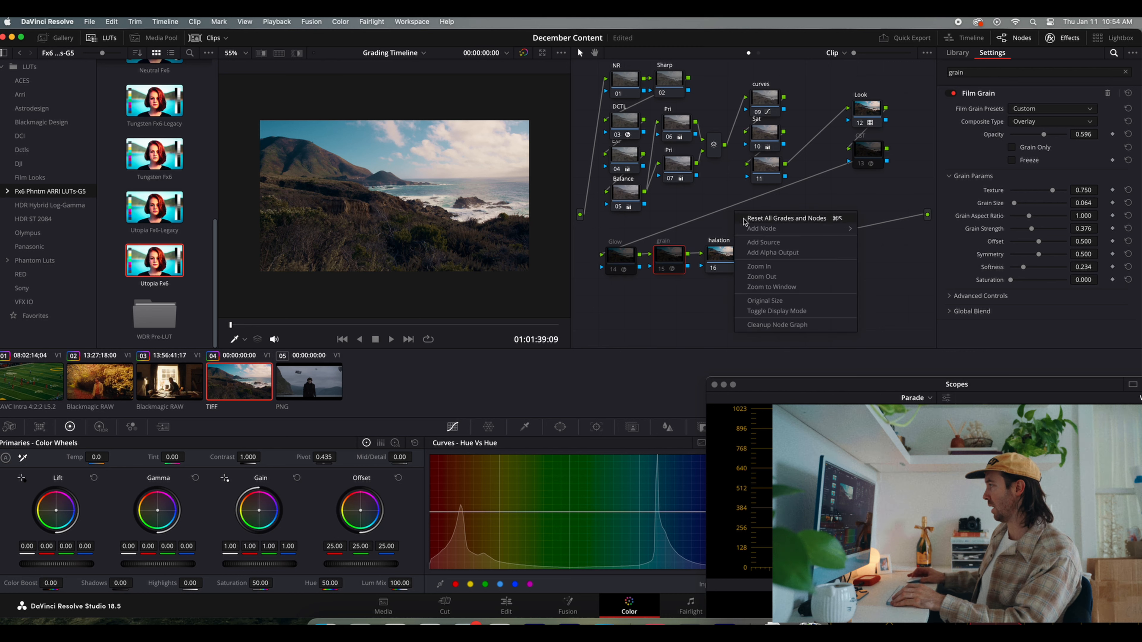
left_click(785, 218)
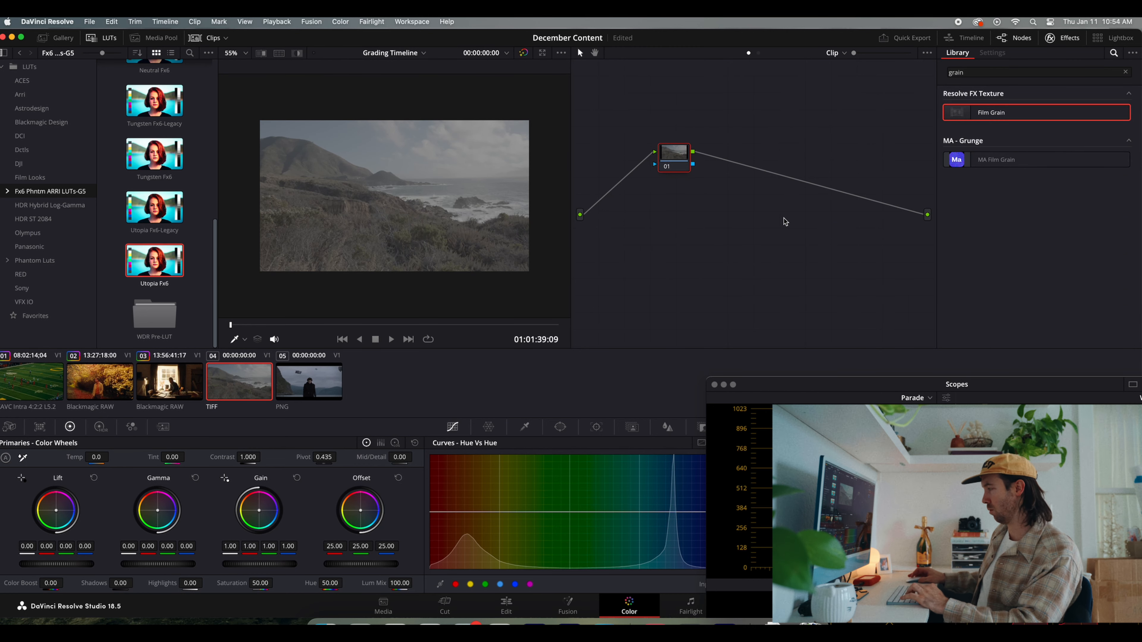
key("super+z")
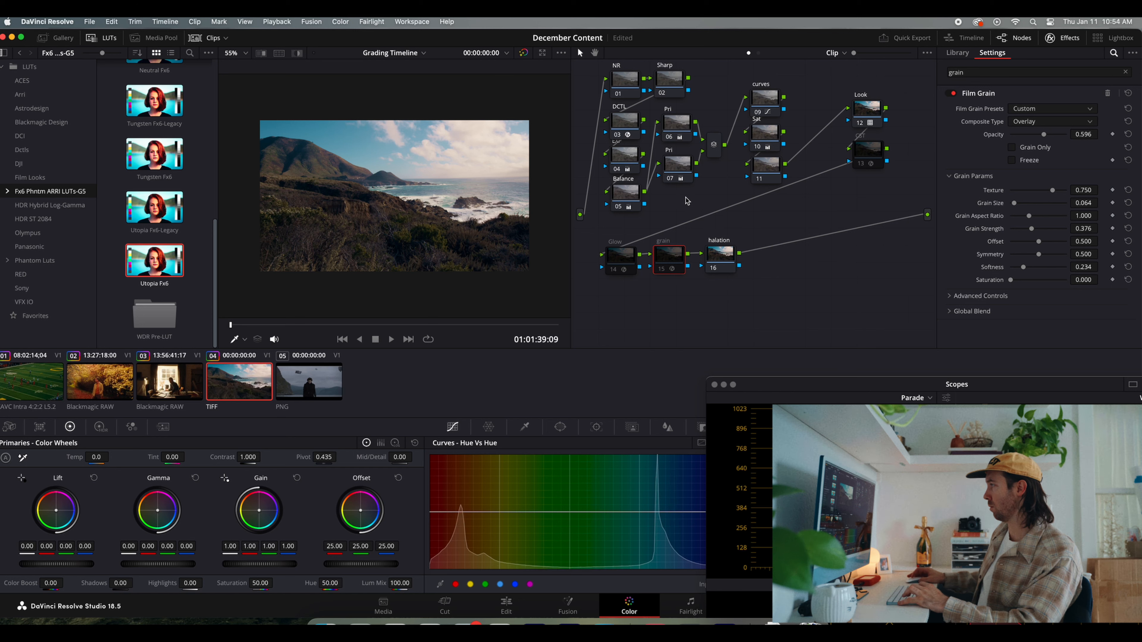
Disable the Balance, DCTL, Look and number 04 nodes on the coastal clip, and enable the CST node.
left_click(618, 208)
left_click(617, 169)
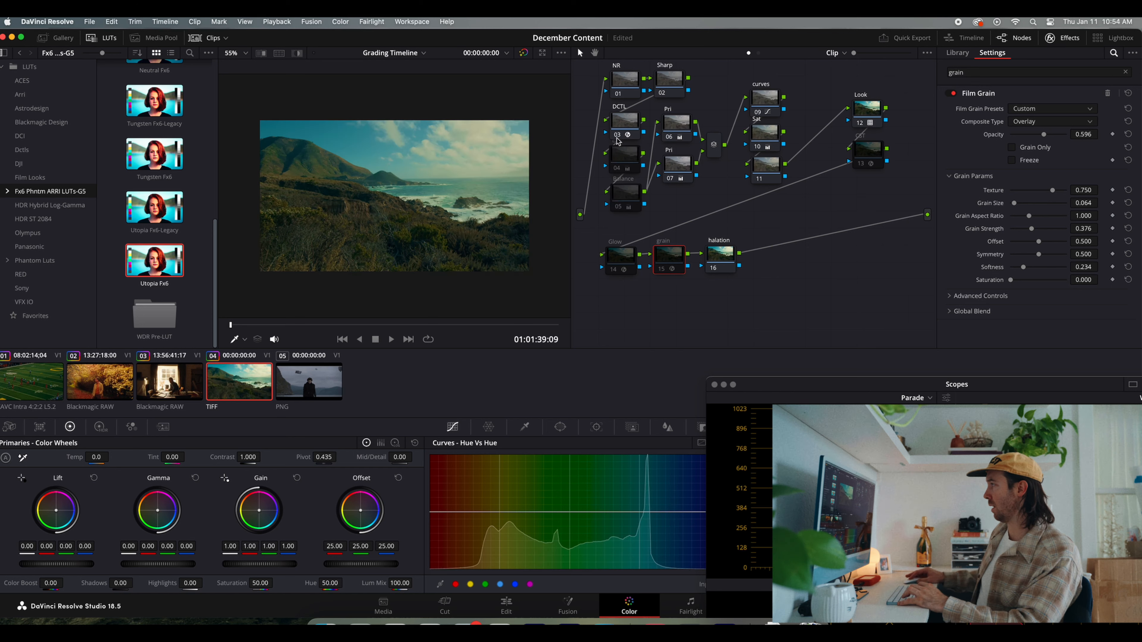
left_click(616, 134)
left_click(860, 123)
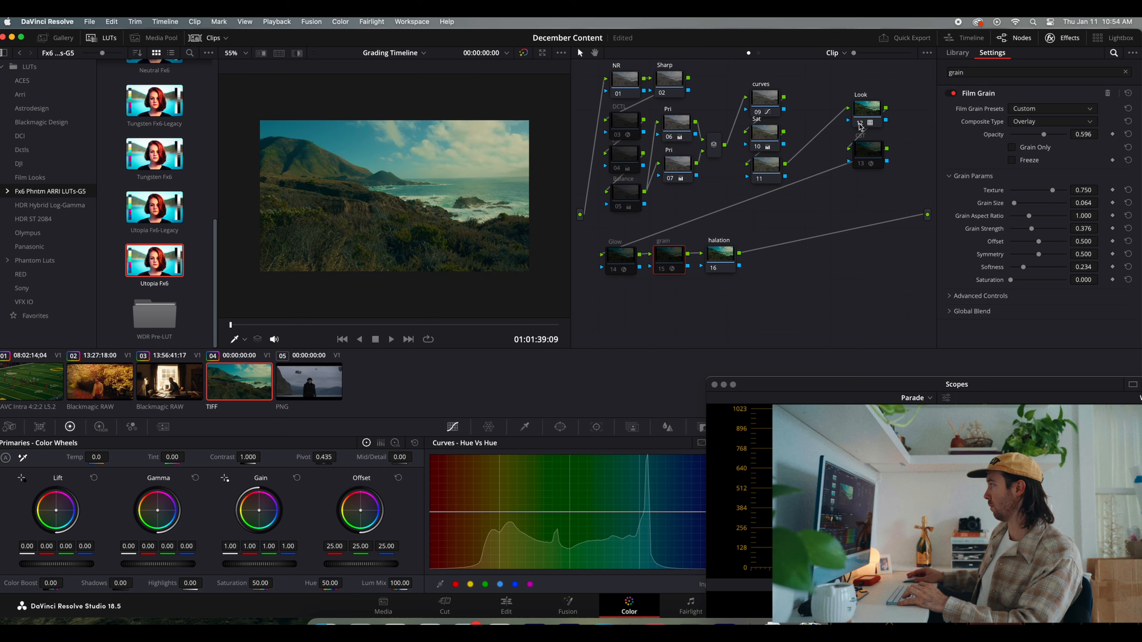
left_click(859, 164)
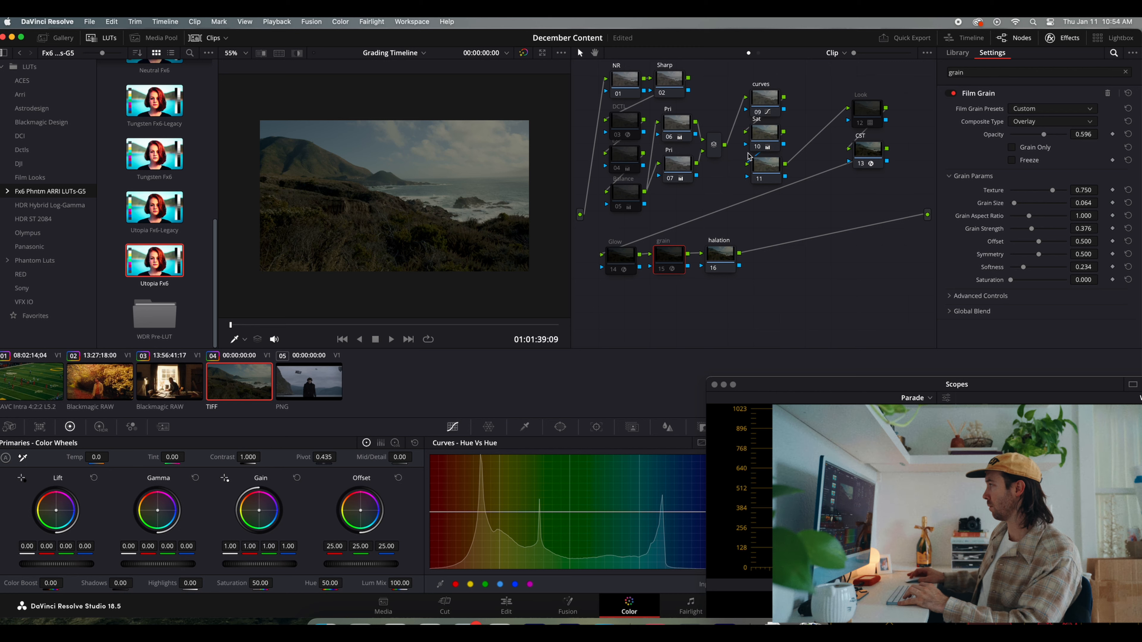
Disable the curves, Sat and lower Pri nodes on the coastal clip, keeping the upper Pri node enabled.
left_click(759, 112)
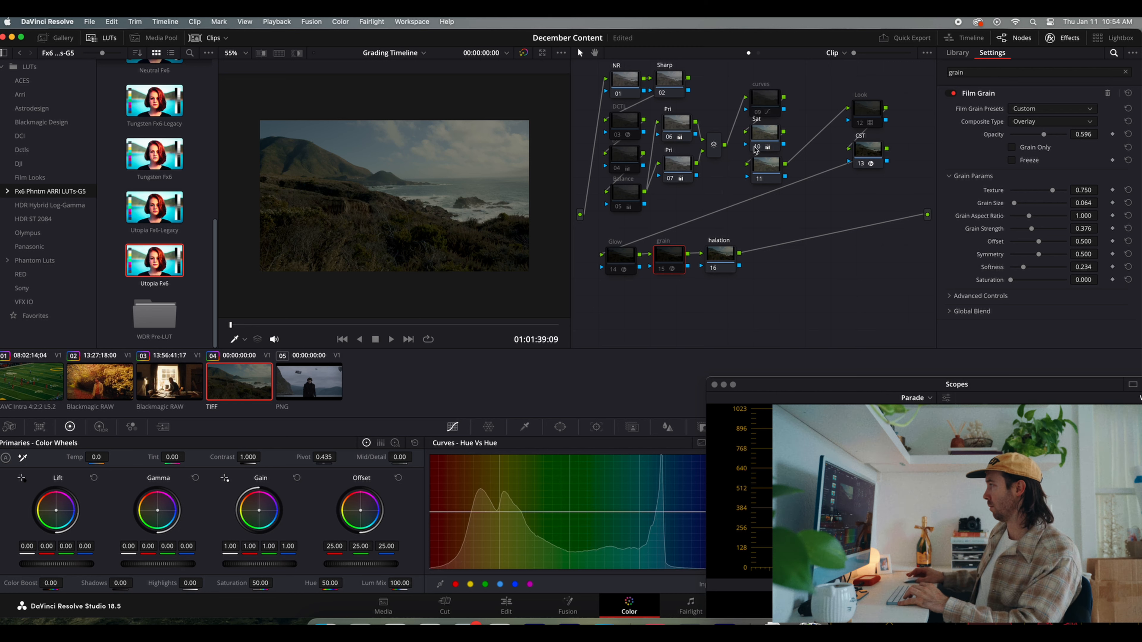
left_click(755, 150)
left_click(671, 142)
left_click(672, 175)
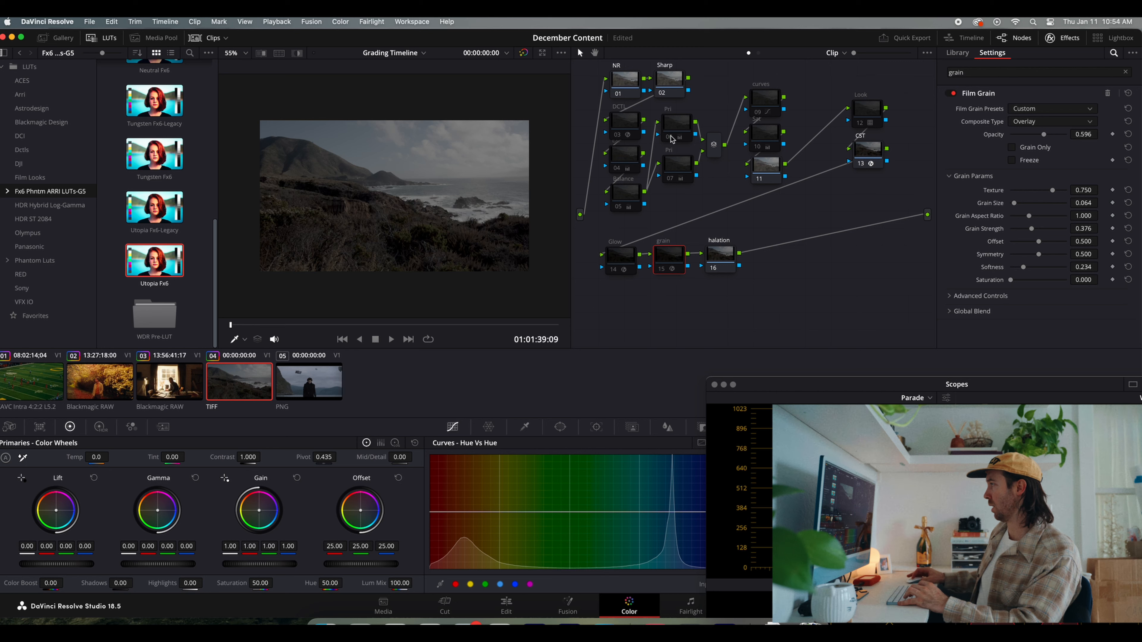
left_click(671, 140)
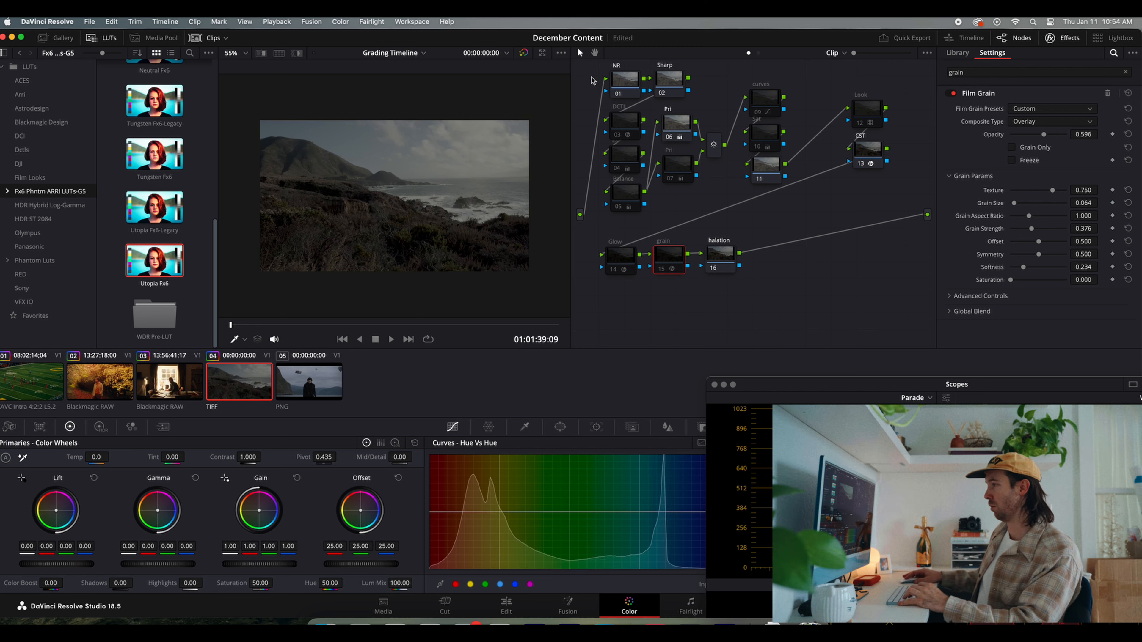
Delete every node from the grade of the autumn forest clip 02.
key("Up")
key("Up")
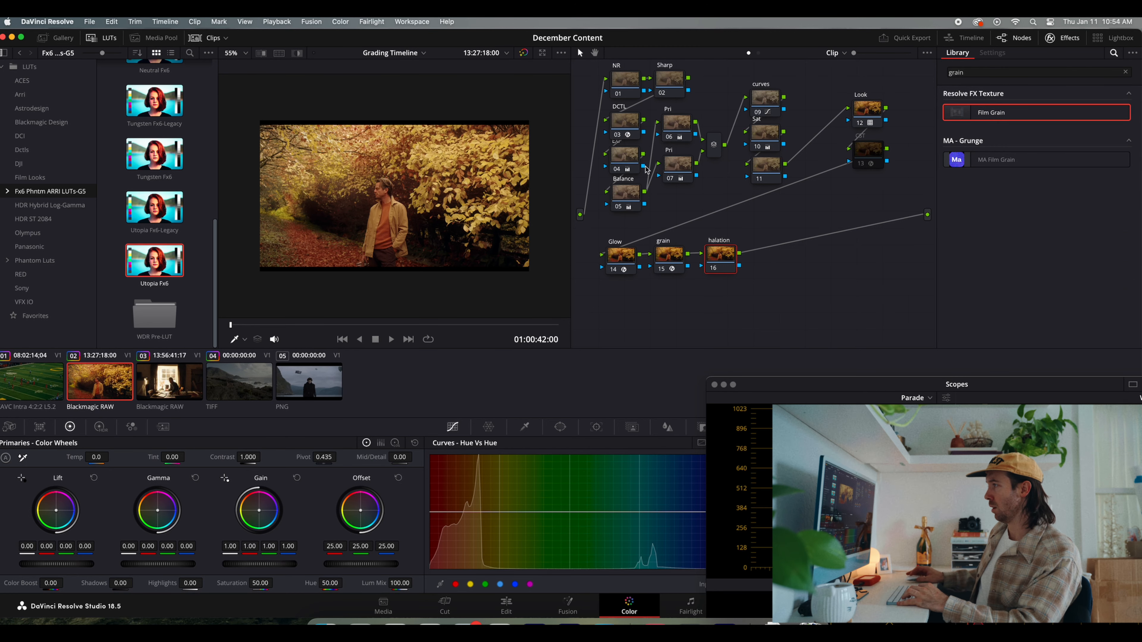
left_click_drag(596, 68, 896, 302)
key("BackSpace")
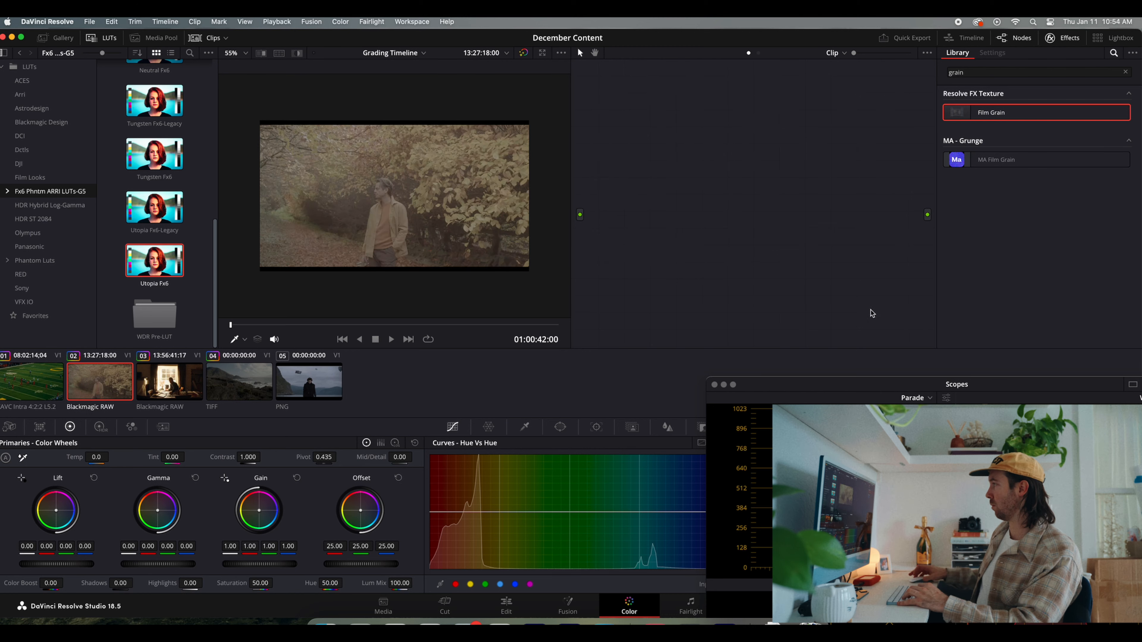
Add a new corrector node and connect it between the source input and the output.
key("shift+z")
right_click(674, 175)
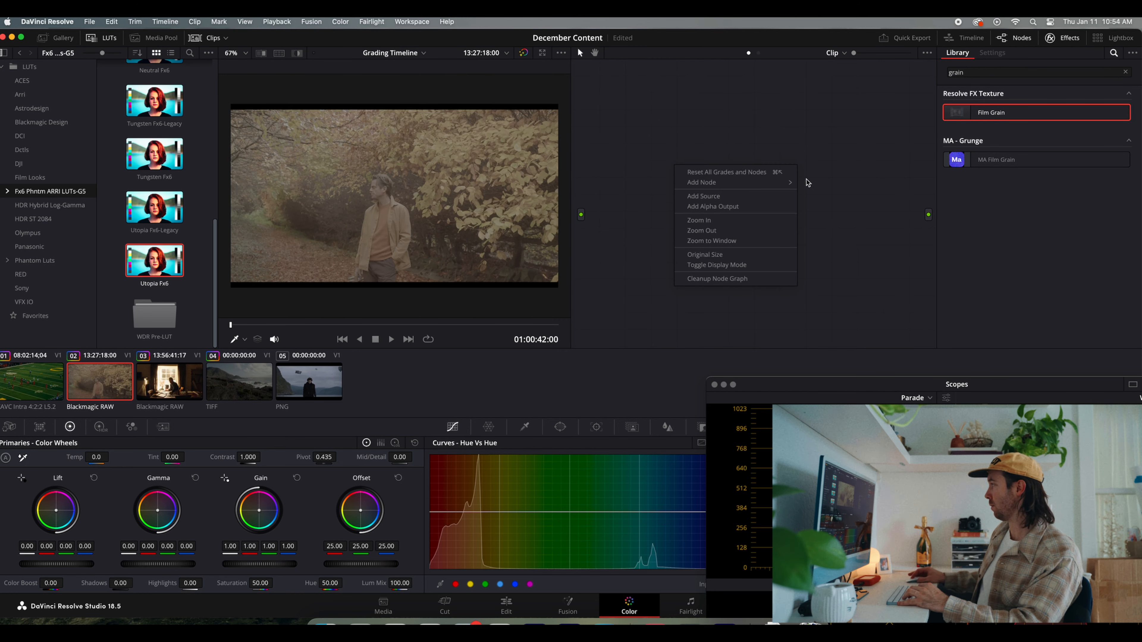
mouse_move(785, 185)
left_click(822, 183)
left_click_drag(654, 165, 587, 216)
left_click_drag(692, 163, 926, 217)
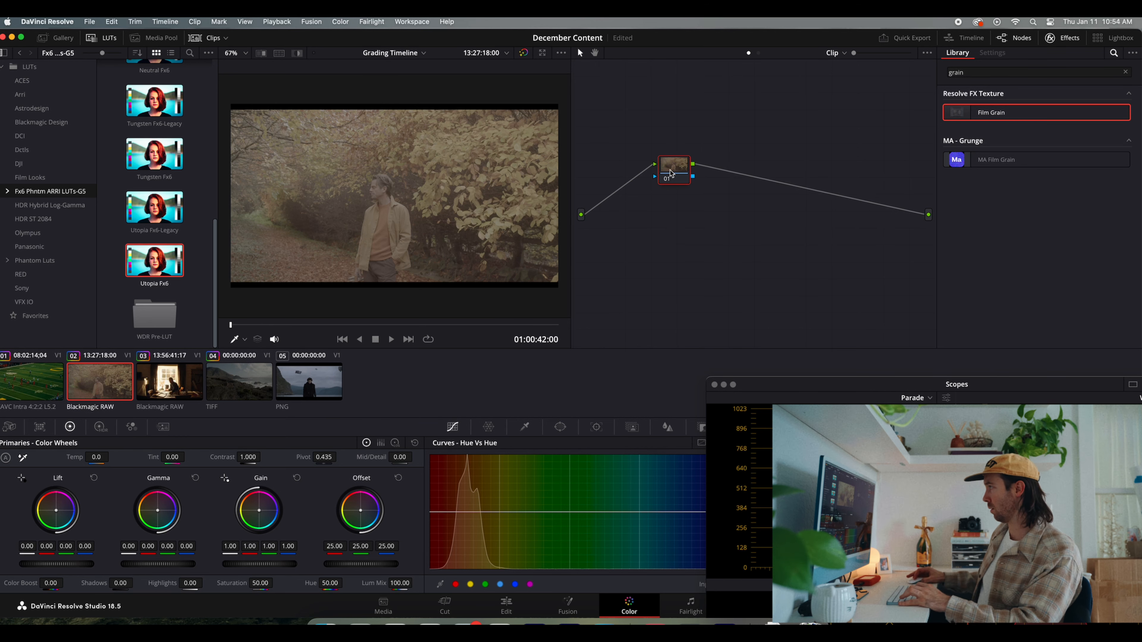
Move node 01 to the upper start of the graph, add four serial nodes and stack nodes 01 to 04 in a column.
left_click_drag(665, 170, 628, 116)
key("alt+s")
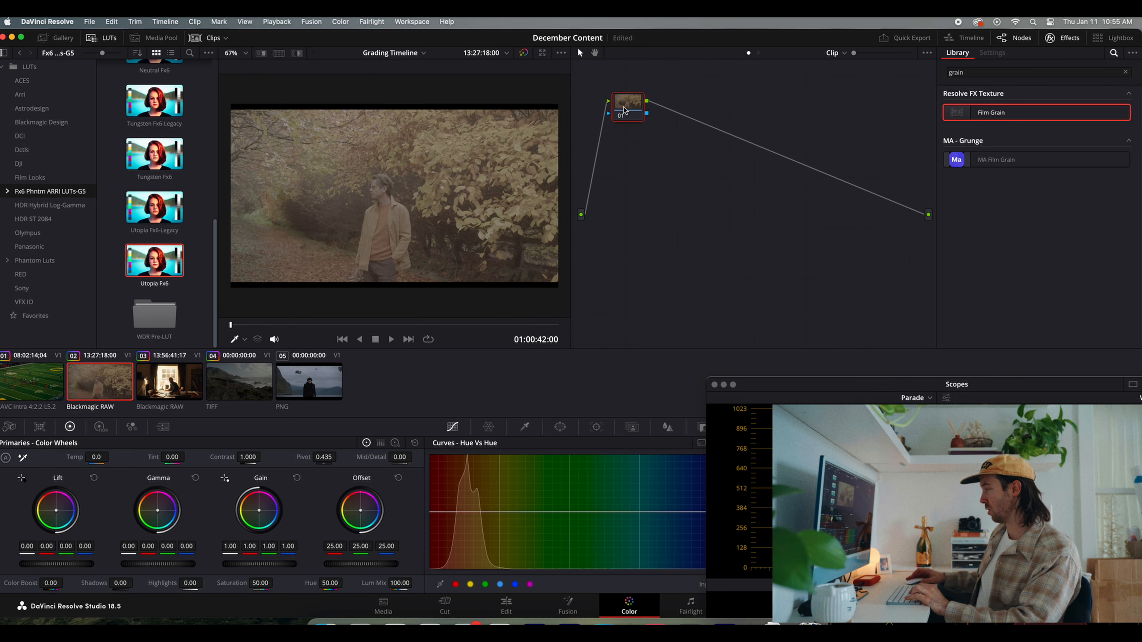
key("alt+s")
key("alt+s")
key("alt+s")
left_click_drag(678, 107, 631, 144)
left_click_drag(727, 112, 629, 188)
left_click_drag(771, 110, 625, 223)
Add a layer node alongside node 05 and three serial nodes after the layer mixer, stacking node 09 beneath node 08.
left_click_drag(830, 108, 783, 139)
key("alt+l")
key("alt+s")
key("alt+s")
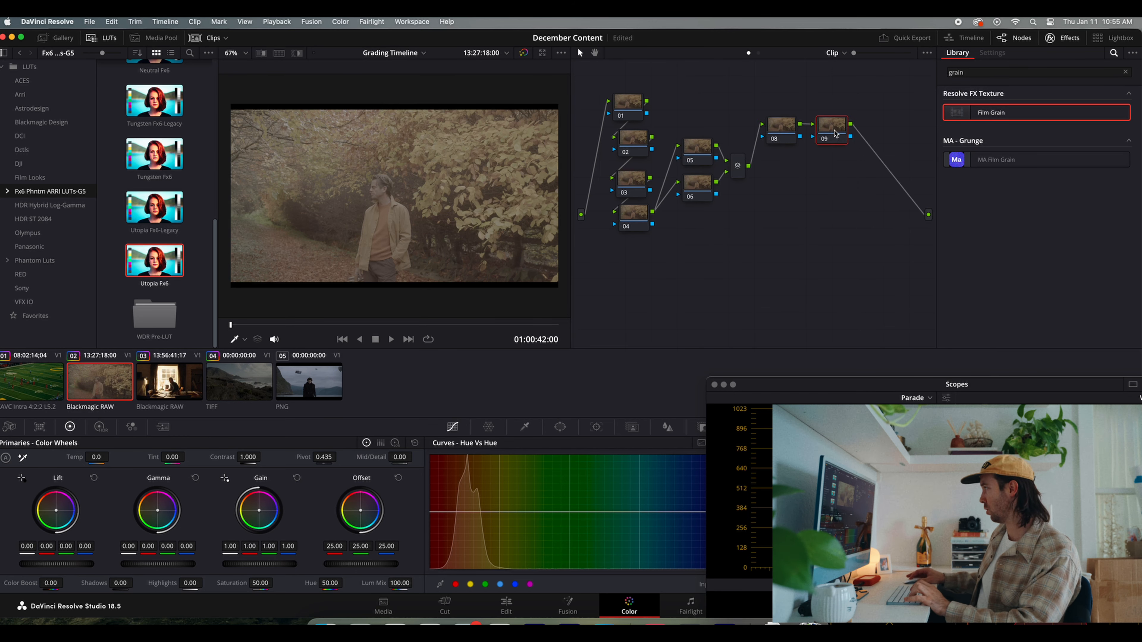
key("alt+s")
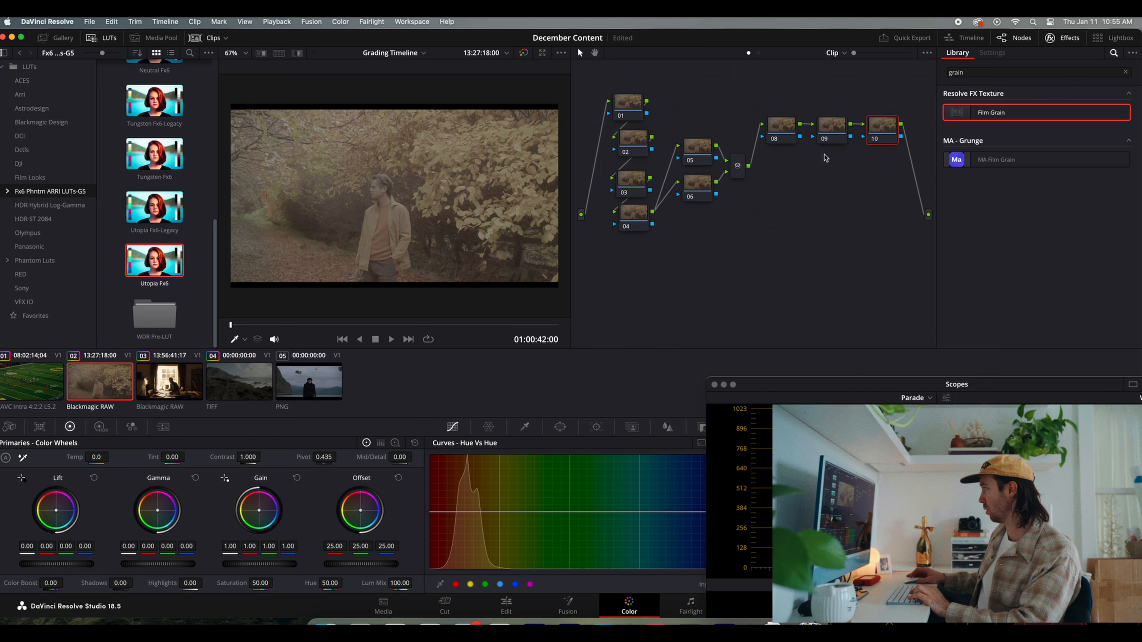
left_click_drag(838, 131, 784, 171)
Add serial nodes 11 to 13 after node 10 and arrange them in a row beneath the first column.
left_click_drag(887, 135, 659, 271)
key("alt+s")
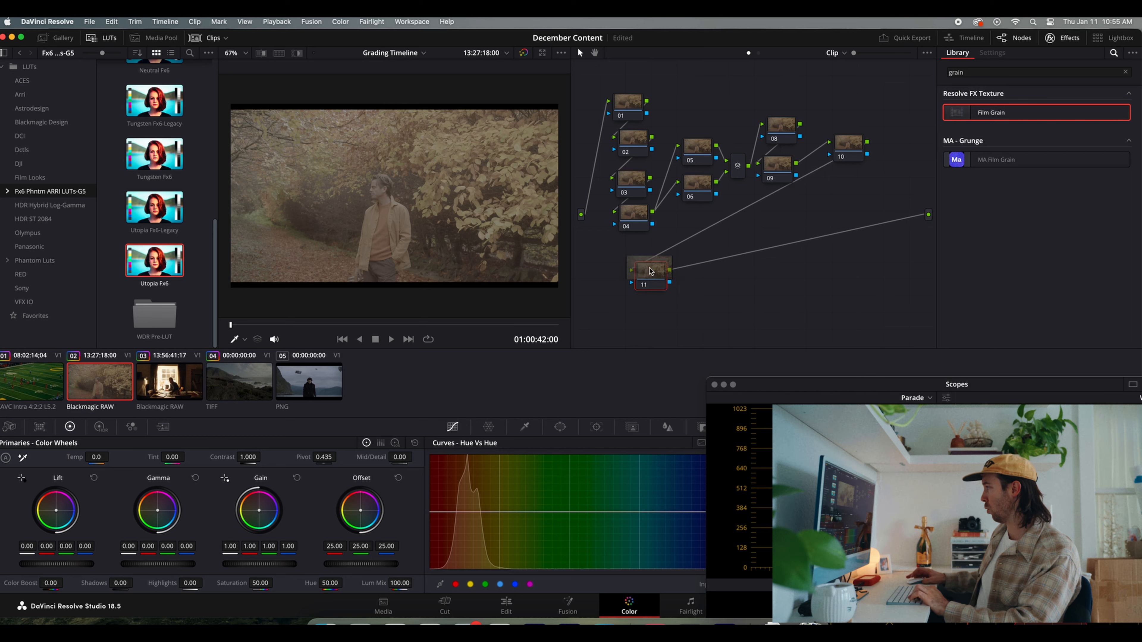
key("super+z")
key("alt+s")
left_click_drag(913, 149, 670, 260)
key("alt+s")
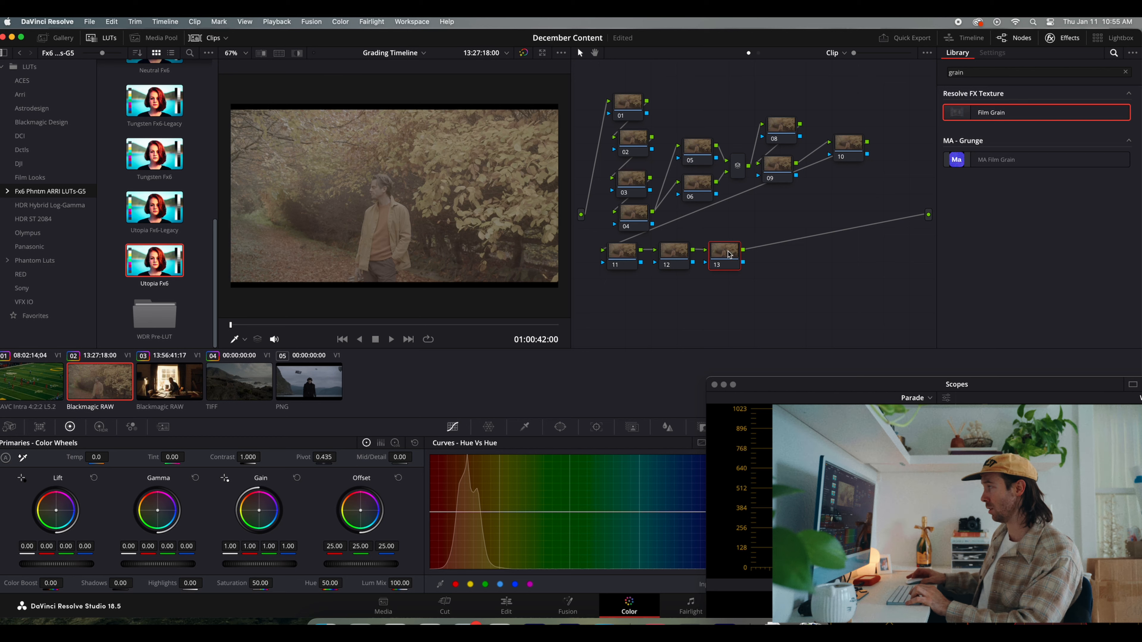
Add a final serial node before the output, delete node 10, and tidy the positions of the last and first nodes.
key("alt+s")
left_click_drag(769, 265, 826, 223)
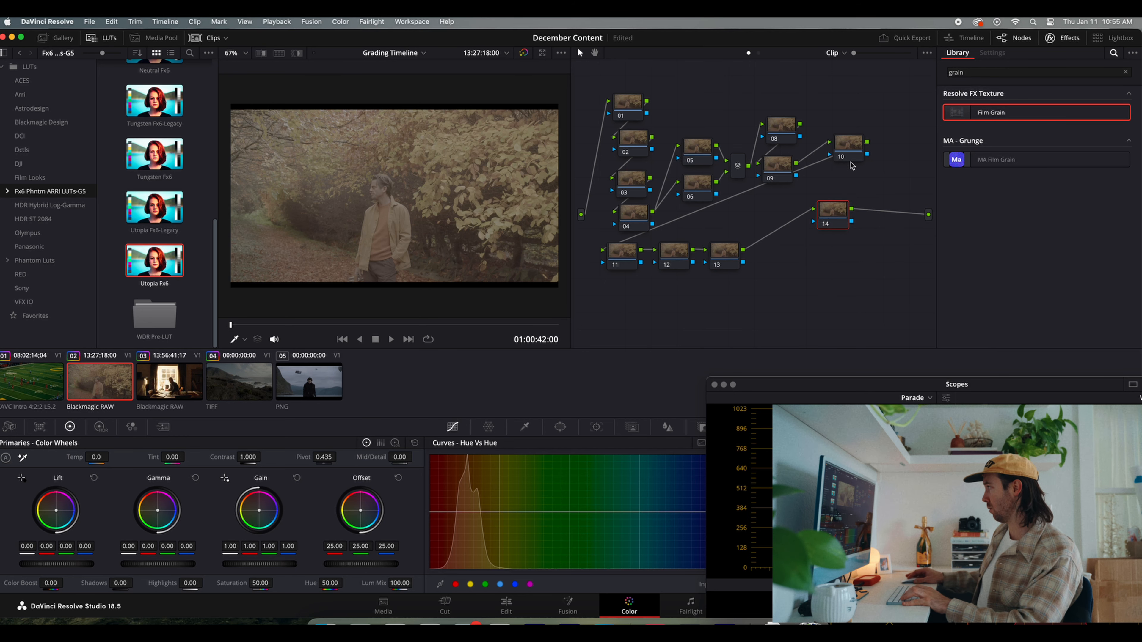
left_click(848, 152)
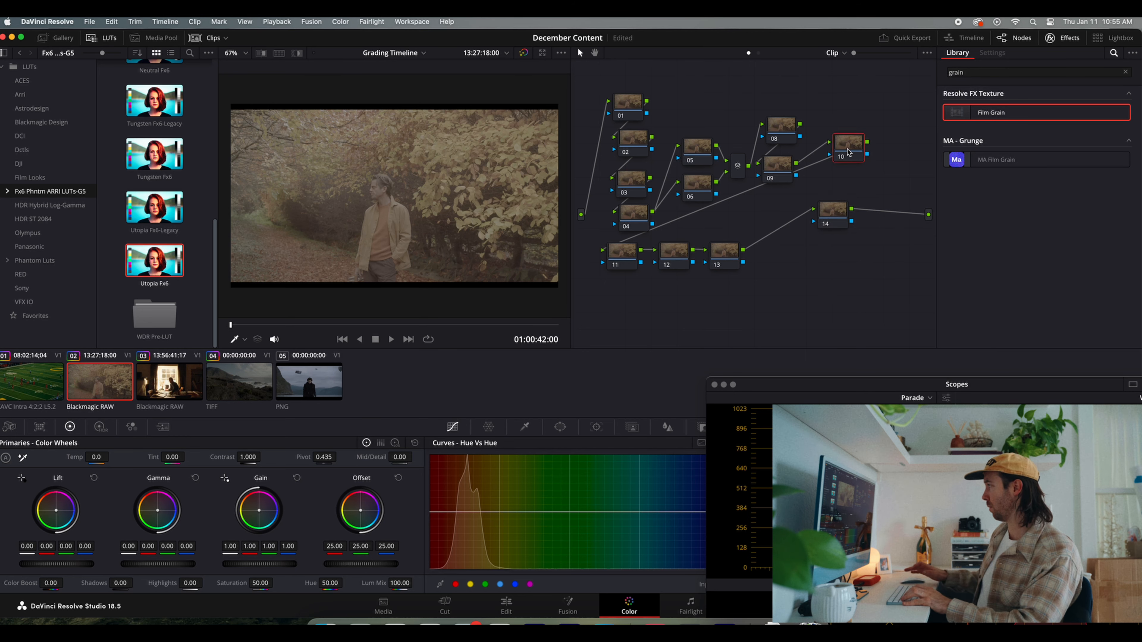
key("Delete")
left_click_drag(839, 216, 847, 213)
left_click_drag(627, 104, 626, 93)
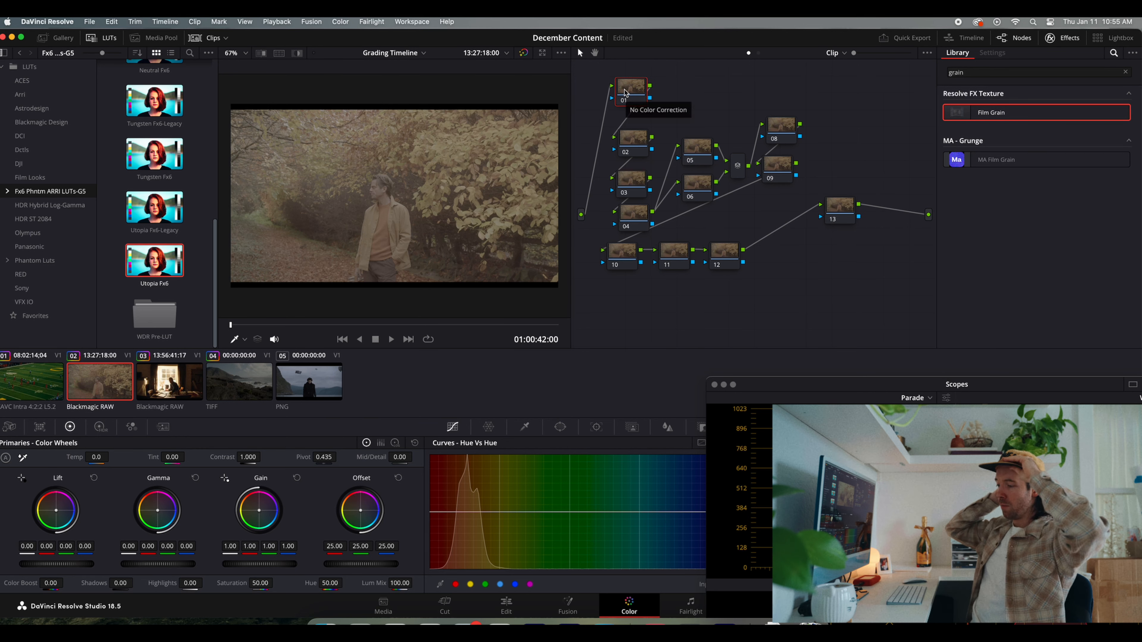
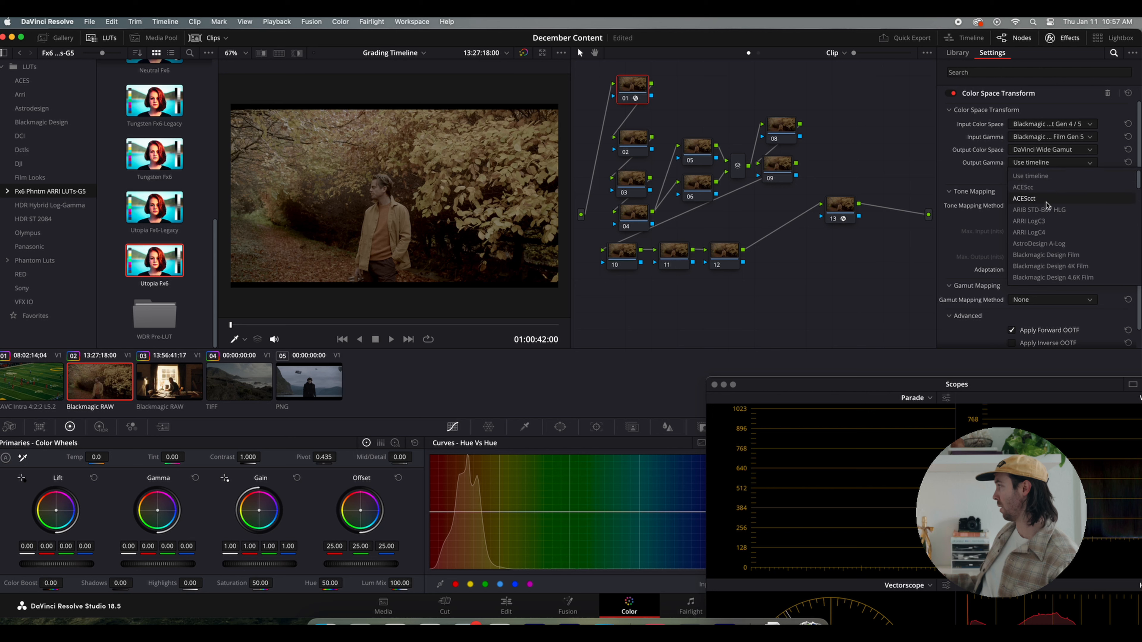
Set the output gamma of node 01's Color Space Transform to DaVinci Intermediate.
scroll(1049, 211, "down", 5)
scroll(1049, 212, "up", 3)
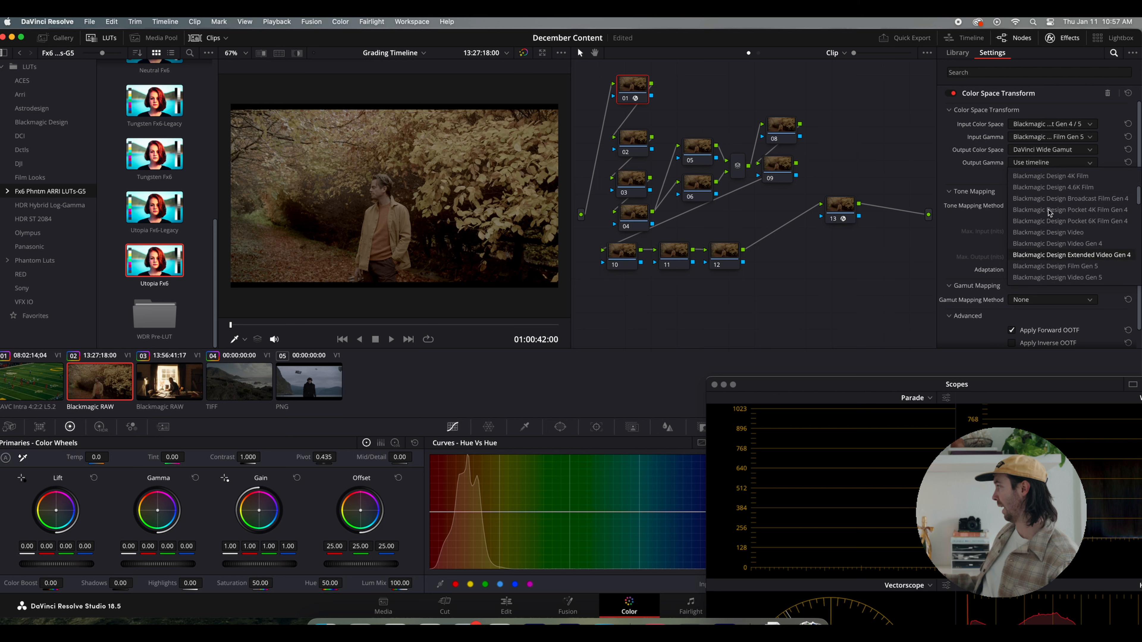
scroll(1048, 212, "down", 4)
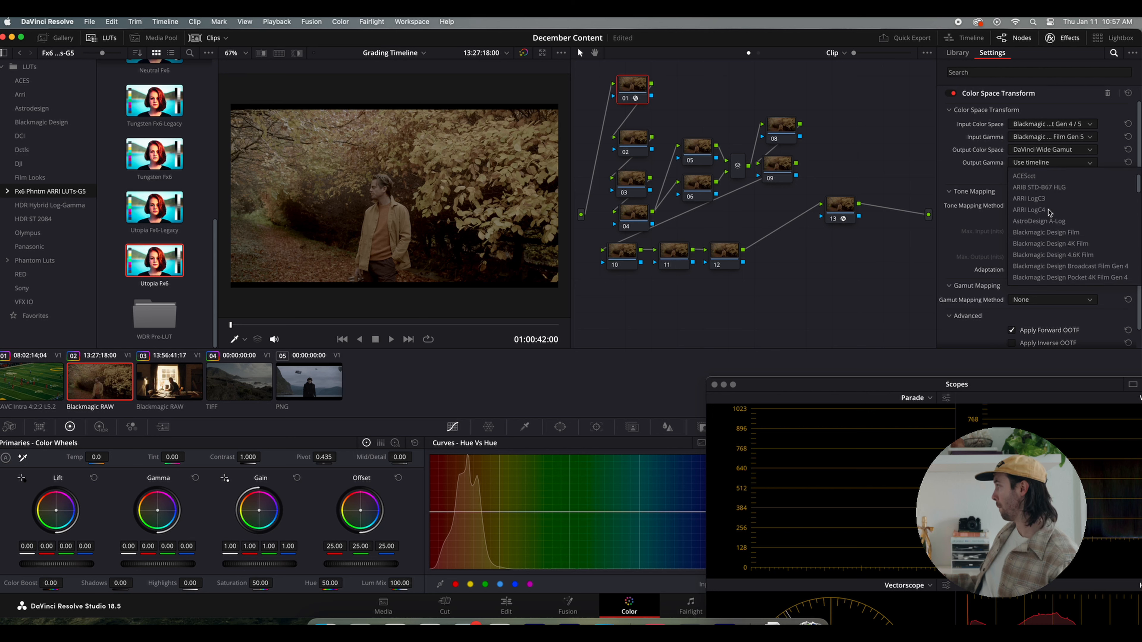
left_click(1045, 198)
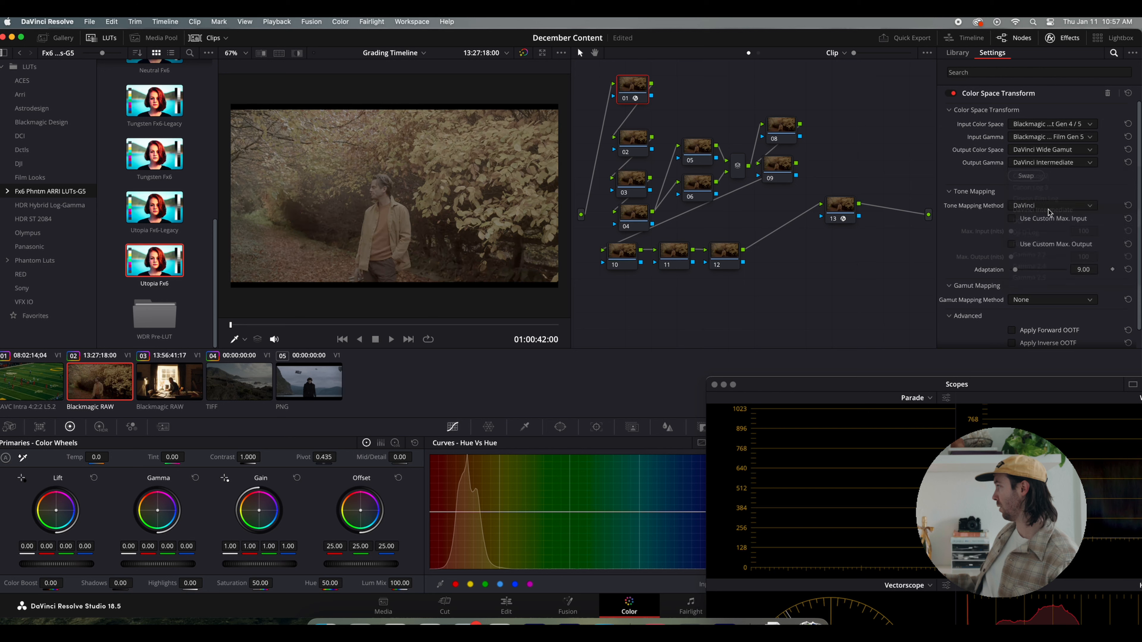
Set the last node's Color Space Transform input to DaVinci Wide Gamut colour space and DaVinci Intermediate gamma.
left_click(842, 208)
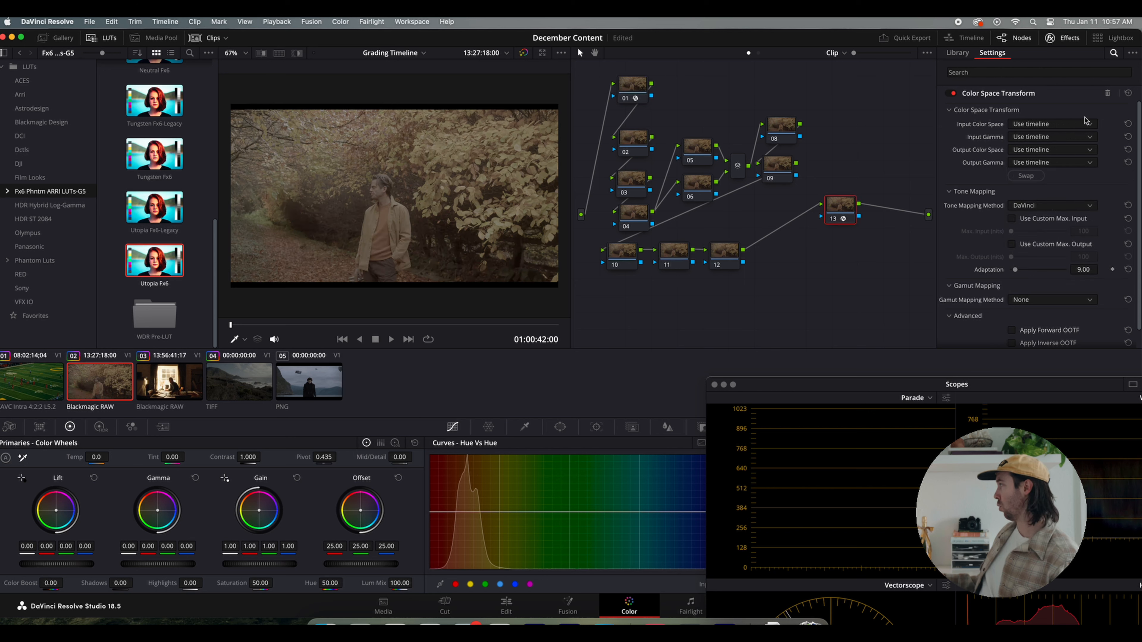
left_click(1094, 122)
scroll(1051, 207, "down", 3)
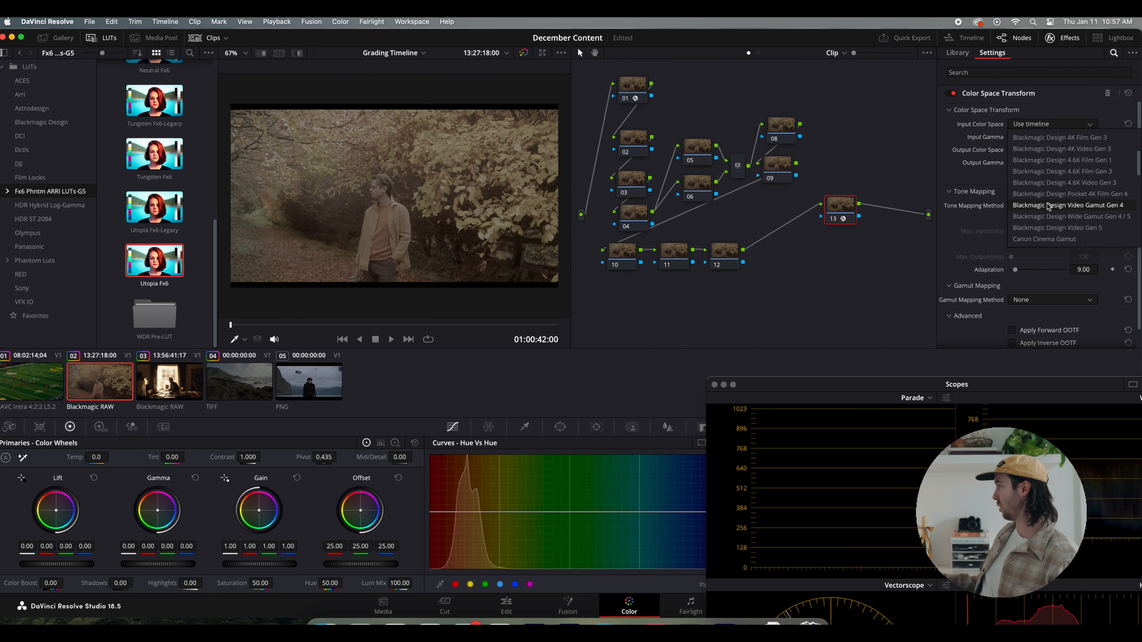
scroll(1048, 202, "down", 3)
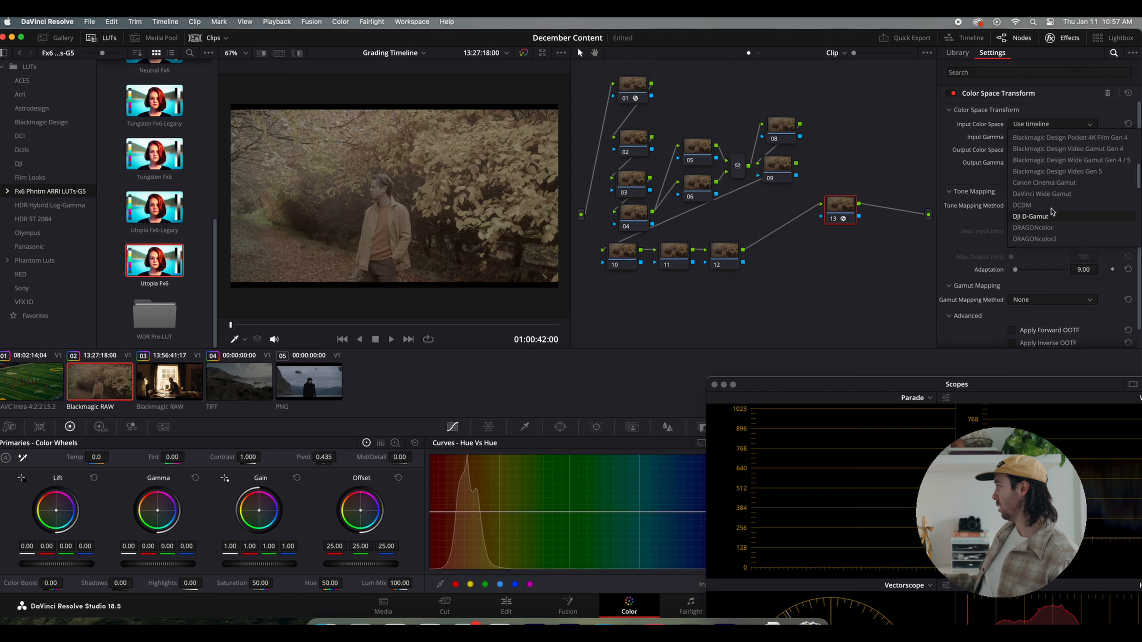
left_click(1047, 199)
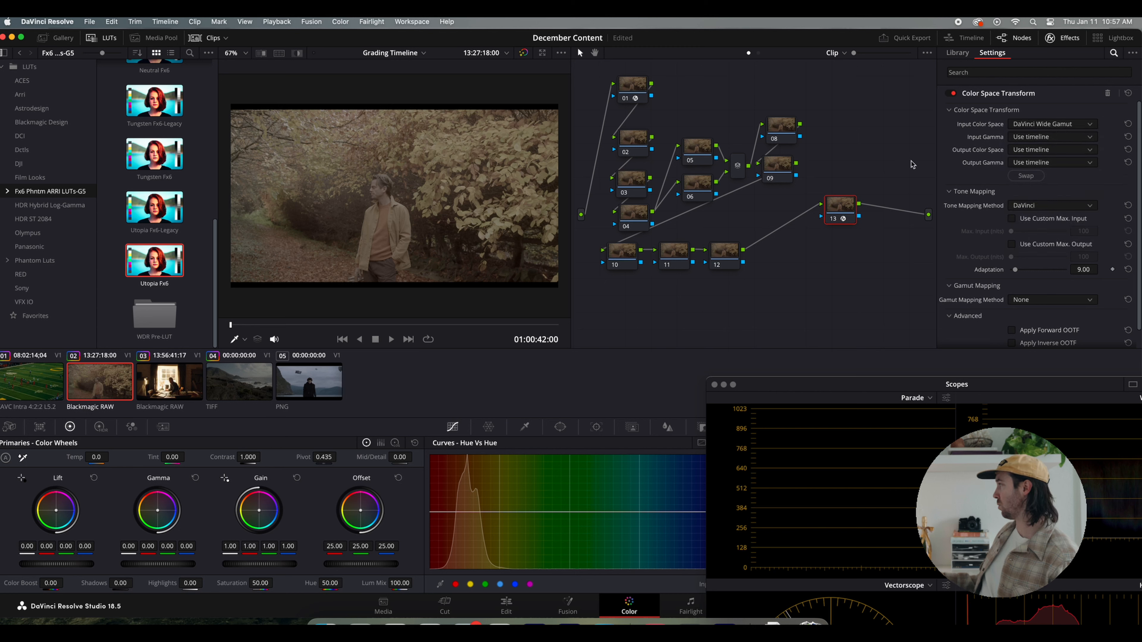
left_click(1061, 137)
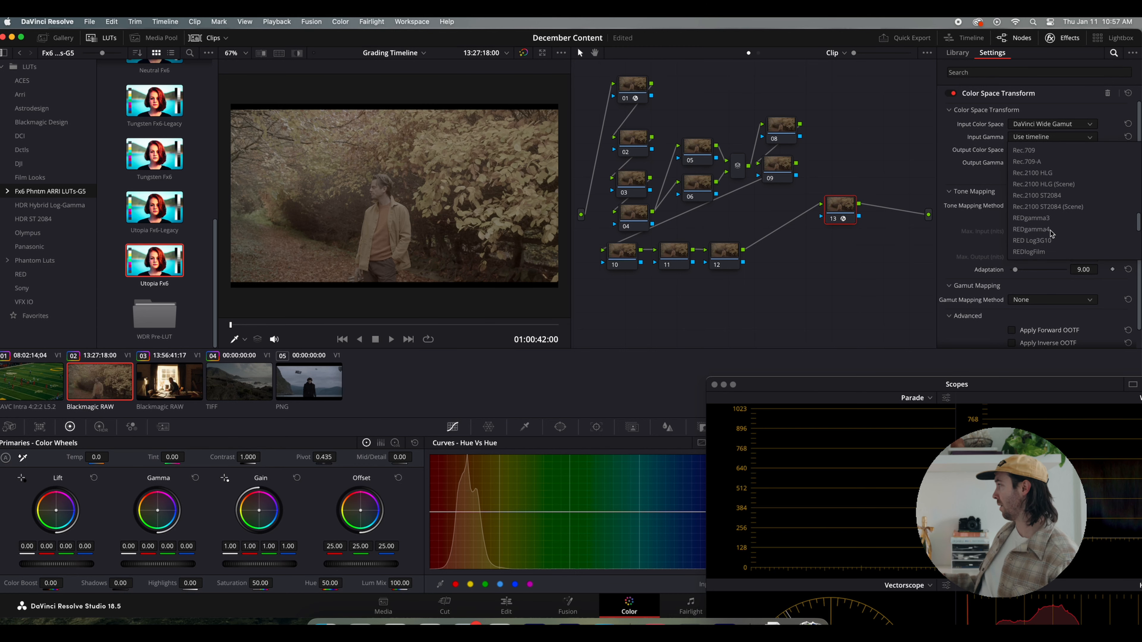
scroll(1044, 234, "down", 1)
scroll(1043, 234, "up", 15)
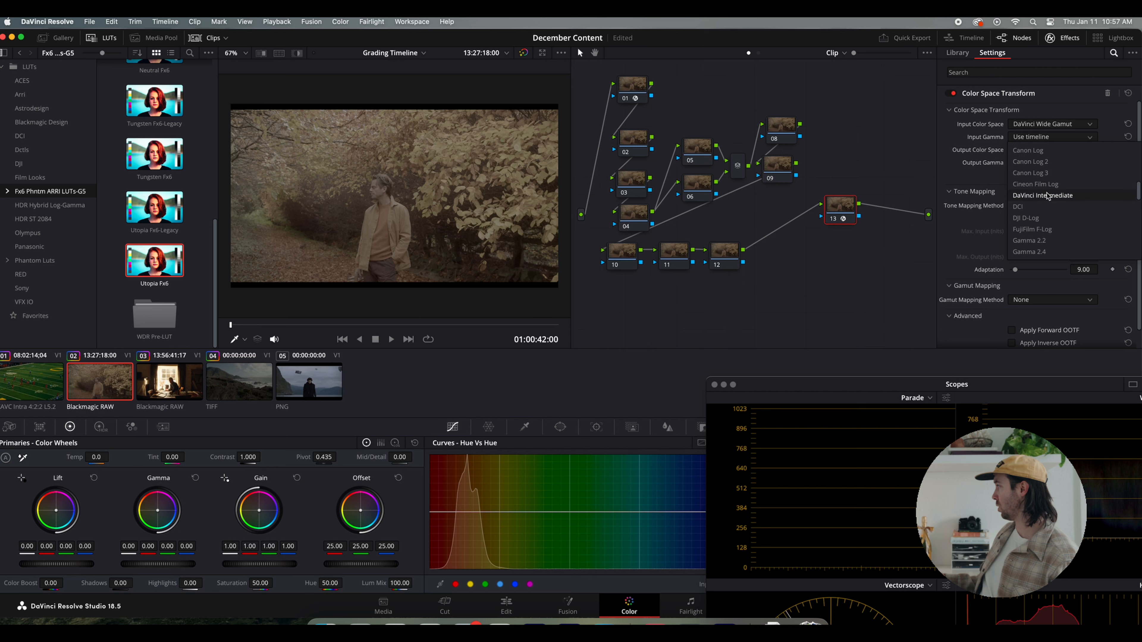
left_click(1060, 195)
Set the last node's Color Space Transform output to Rec.709 colour space and Rec.709-A gamma.
left_click(1057, 149)
scroll(1042, 198, "down", 10)
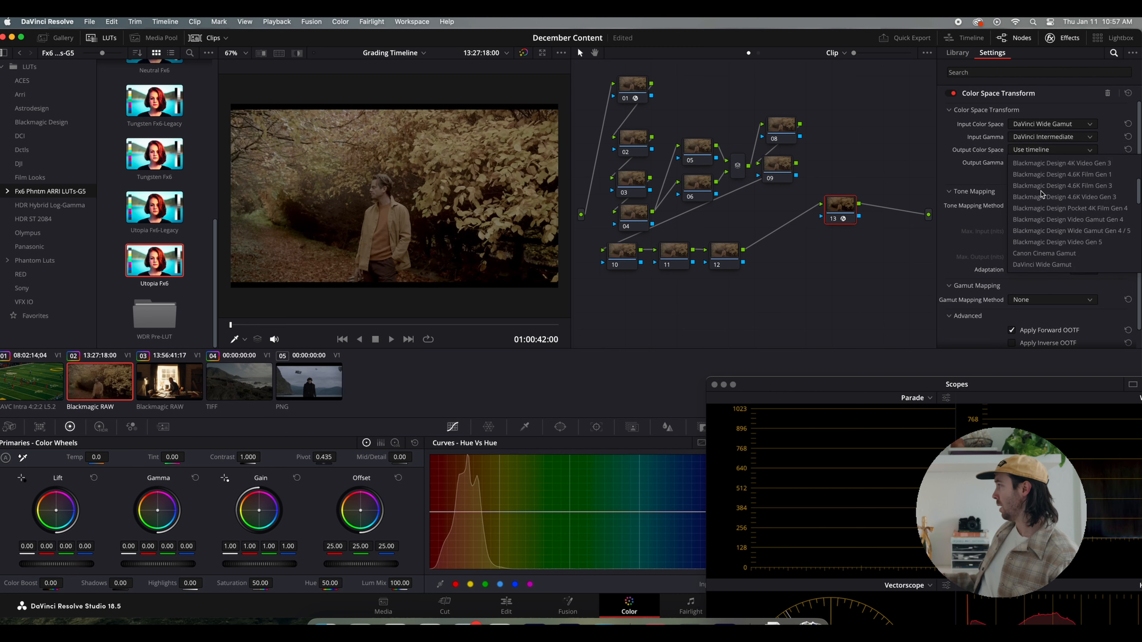
scroll(1047, 230, "down", 3)
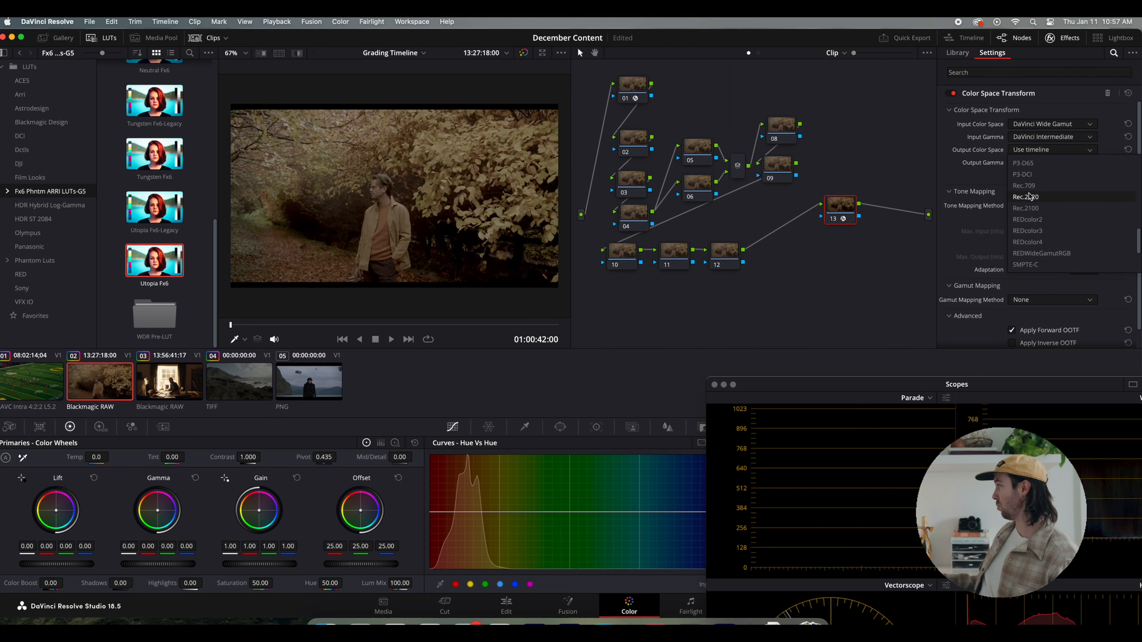
scroll(1045, 222, "up", 5)
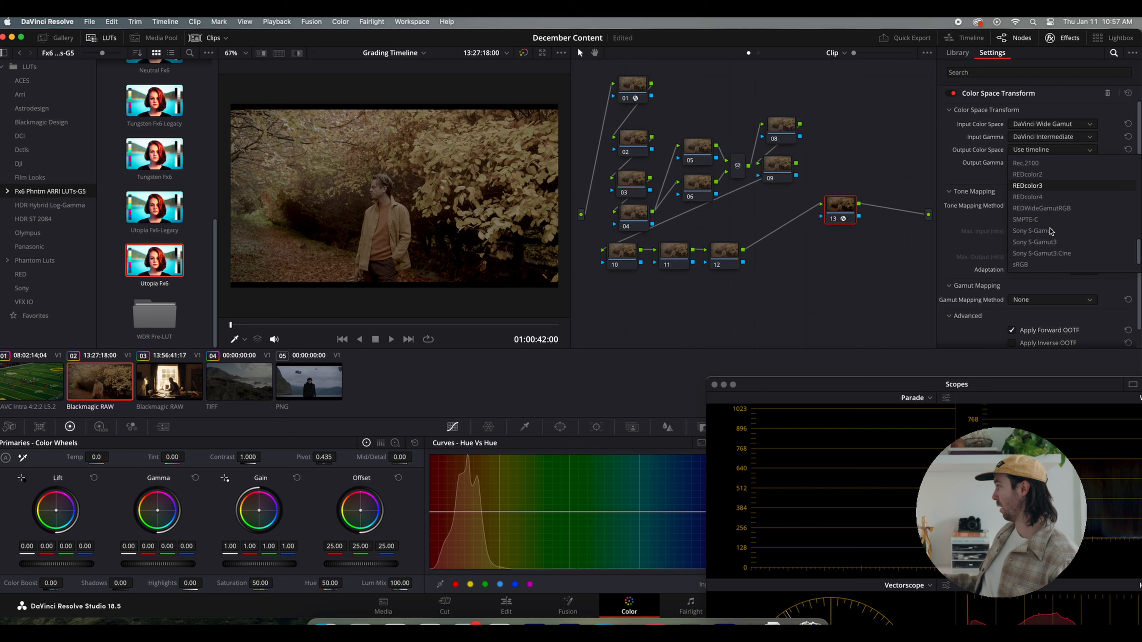
left_click(1030, 208)
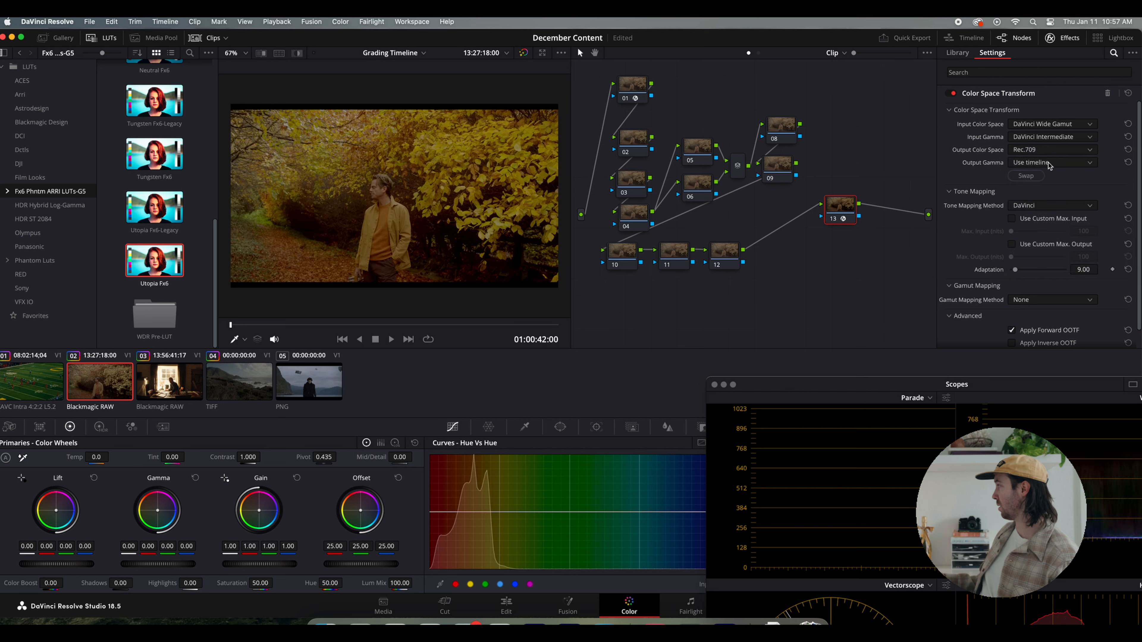
left_click(1051, 163)
scroll(1051, 200, "down", 3)
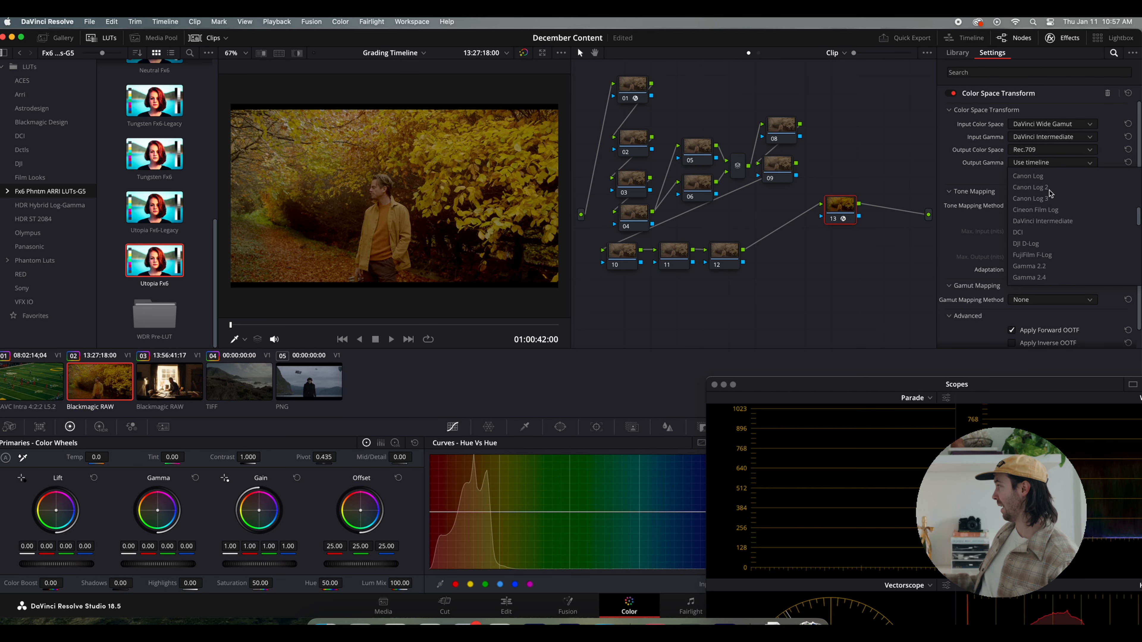
scroll(1051, 202, "down", 5)
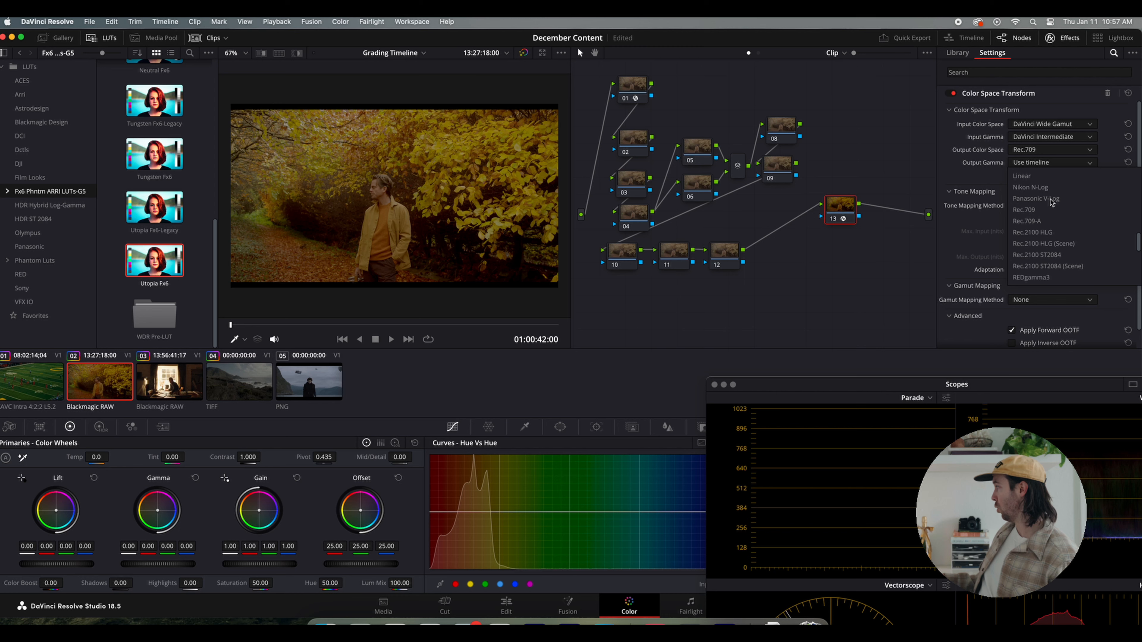
left_click(1046, 222)
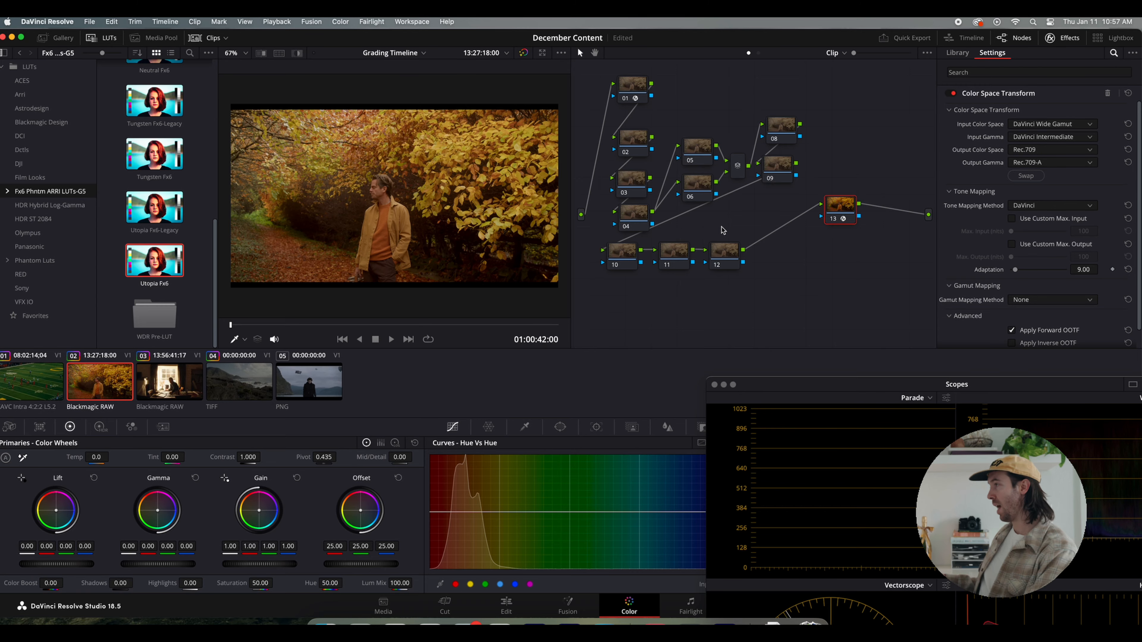
Expand the viewer and bypass the clip's grade to inspect the ungraded image.
key("alt+f")
key("shift+d")
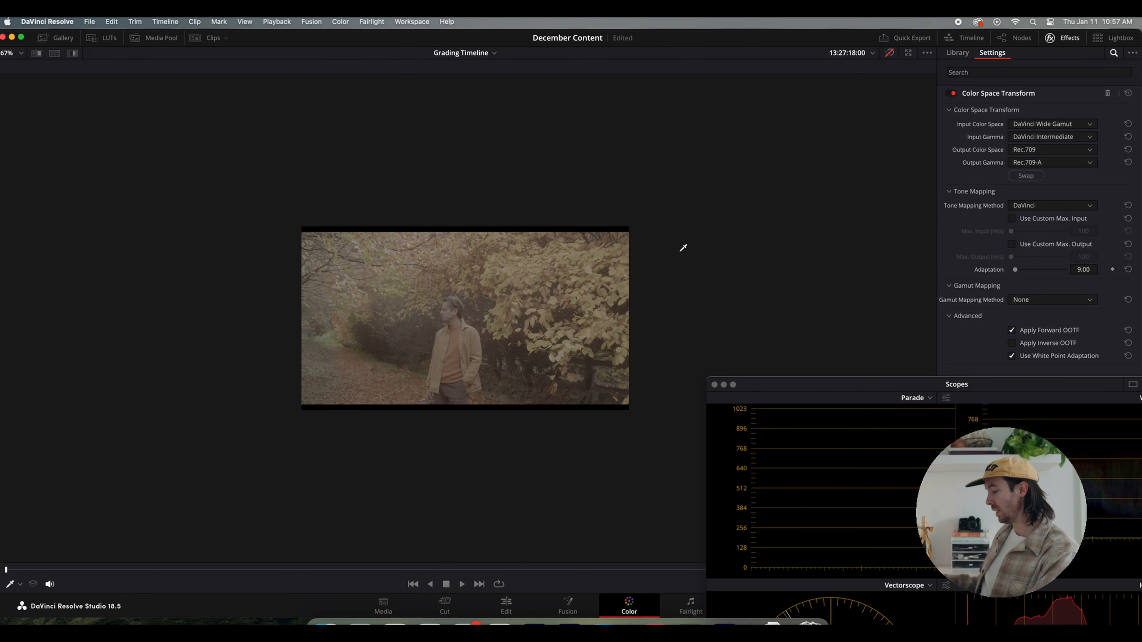
key("alt+s")
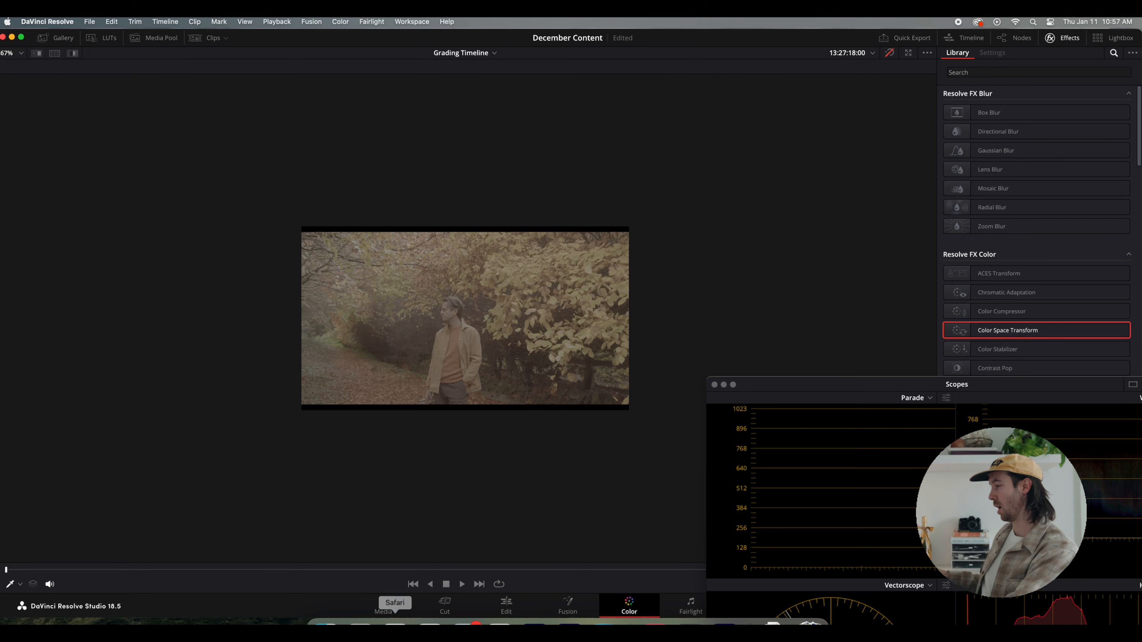
left_click(356, 624)
left_click(395, 624)
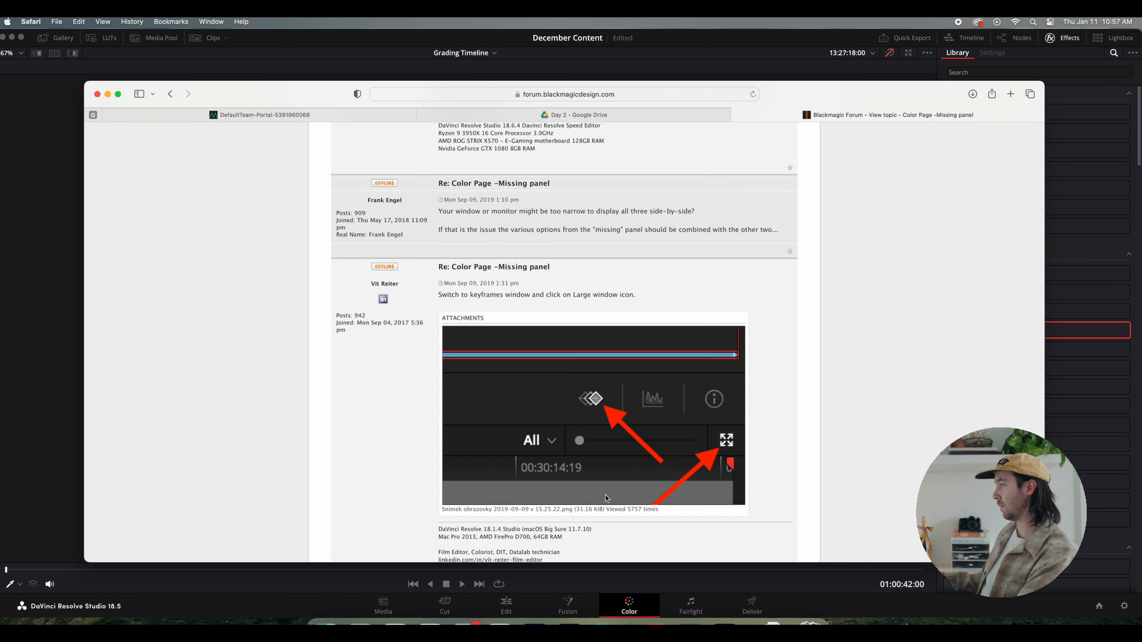
left_click(1090, 296)
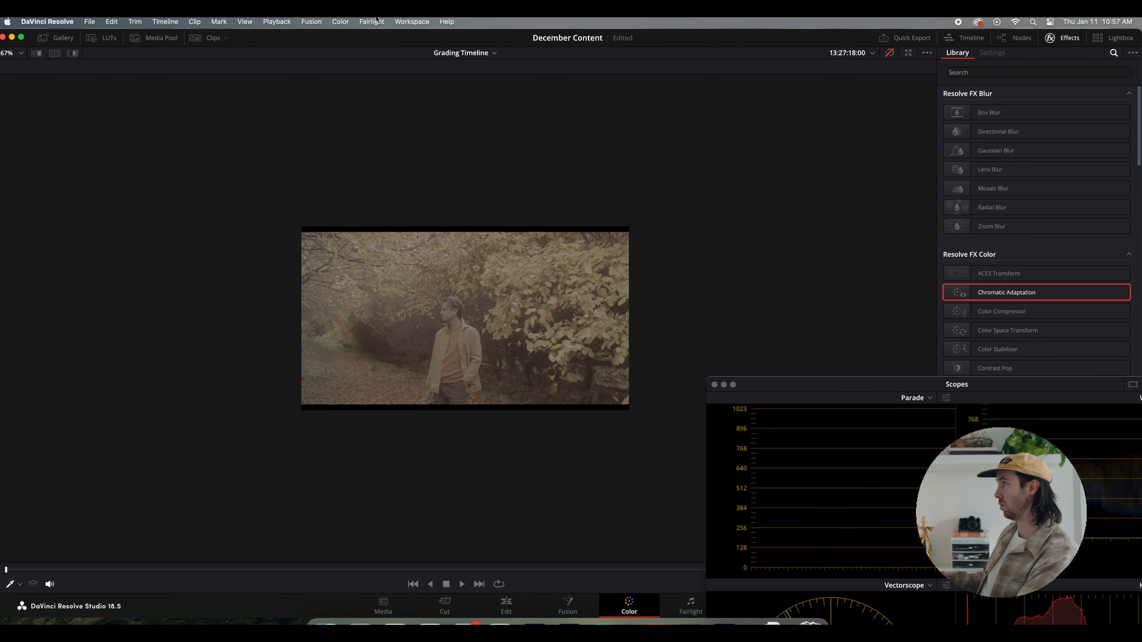
left_click(412, 22)
mouse_move(434, 41)
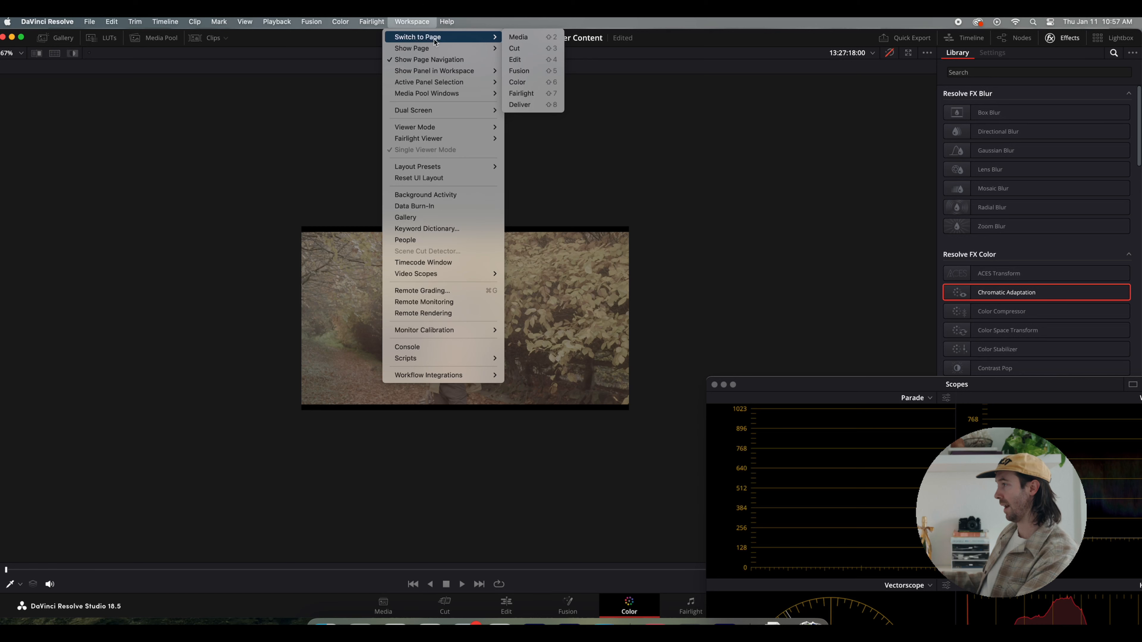
mouse_move(443, 273)
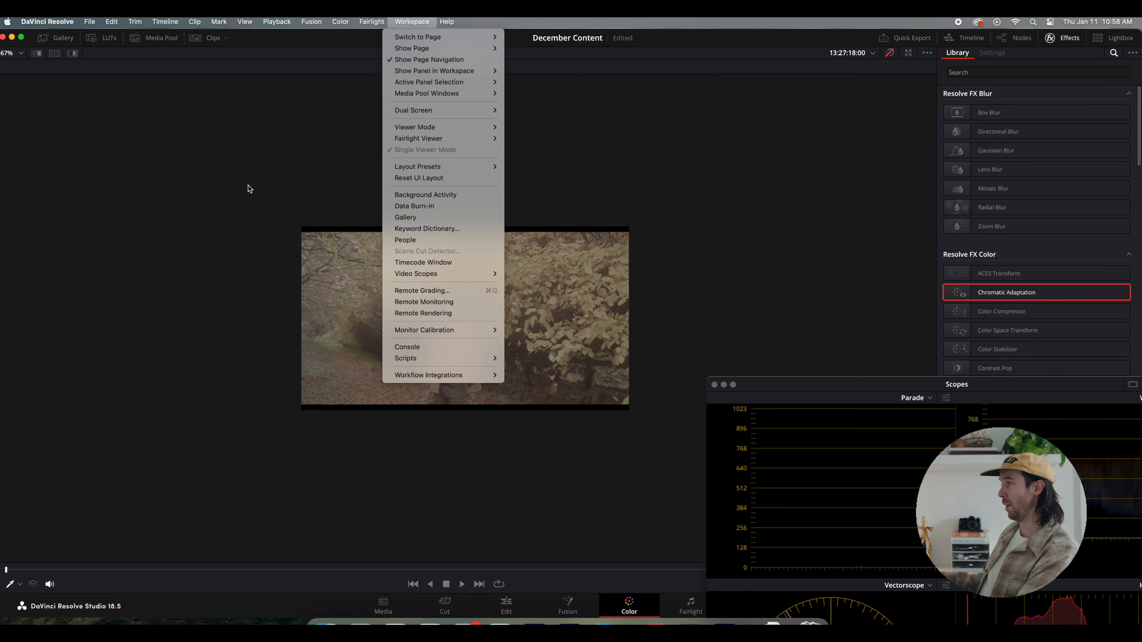
Leave the expanded viewer and restore the full grading layout with the node graph and clip thumbnails.
mouse_move(456, 72)
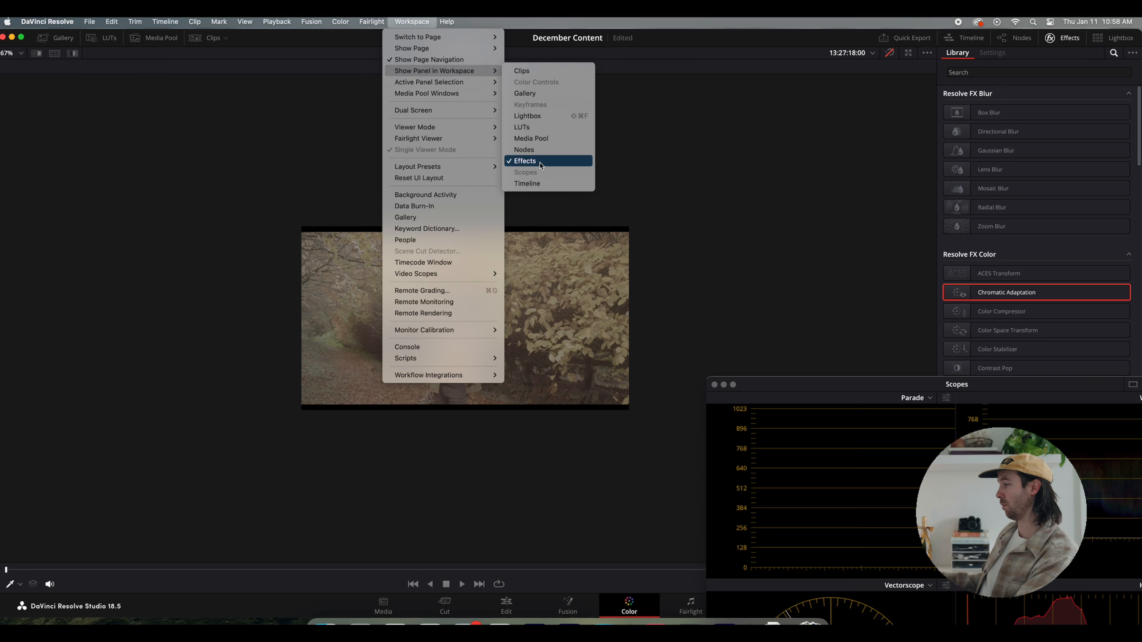
left_click(302, 166)
key("alt+f")
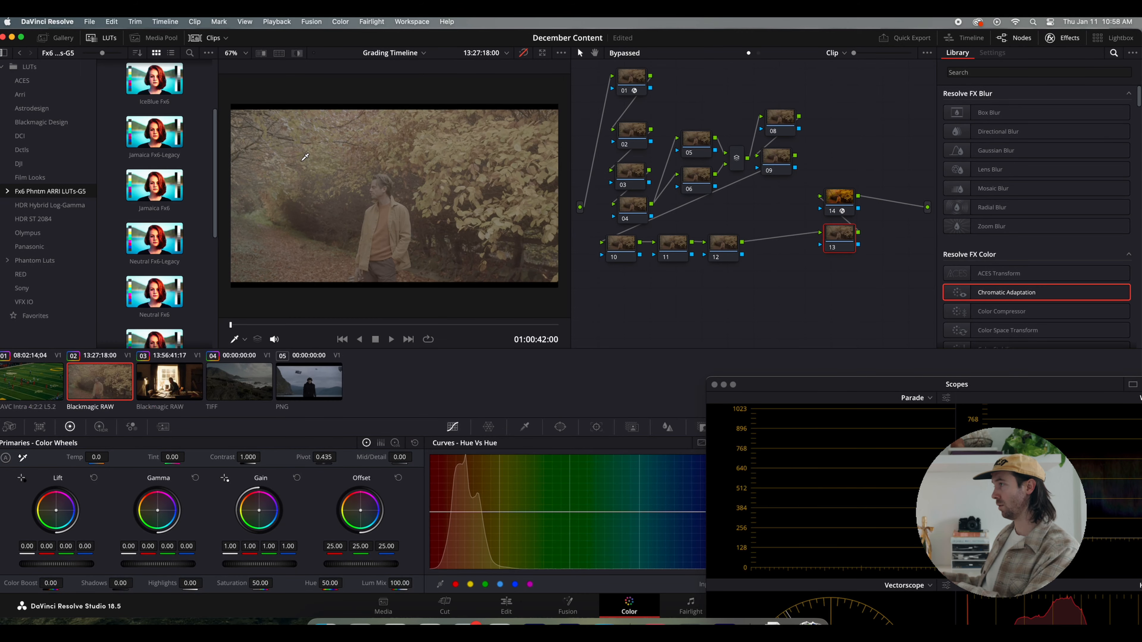
key("alt+f")
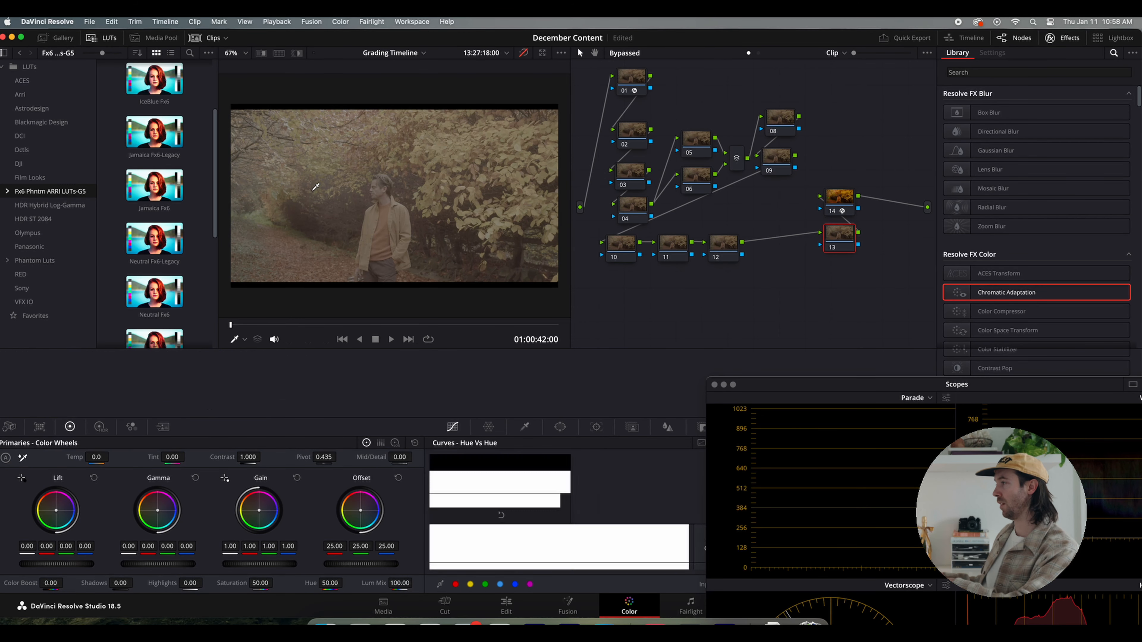
key("alt+f")
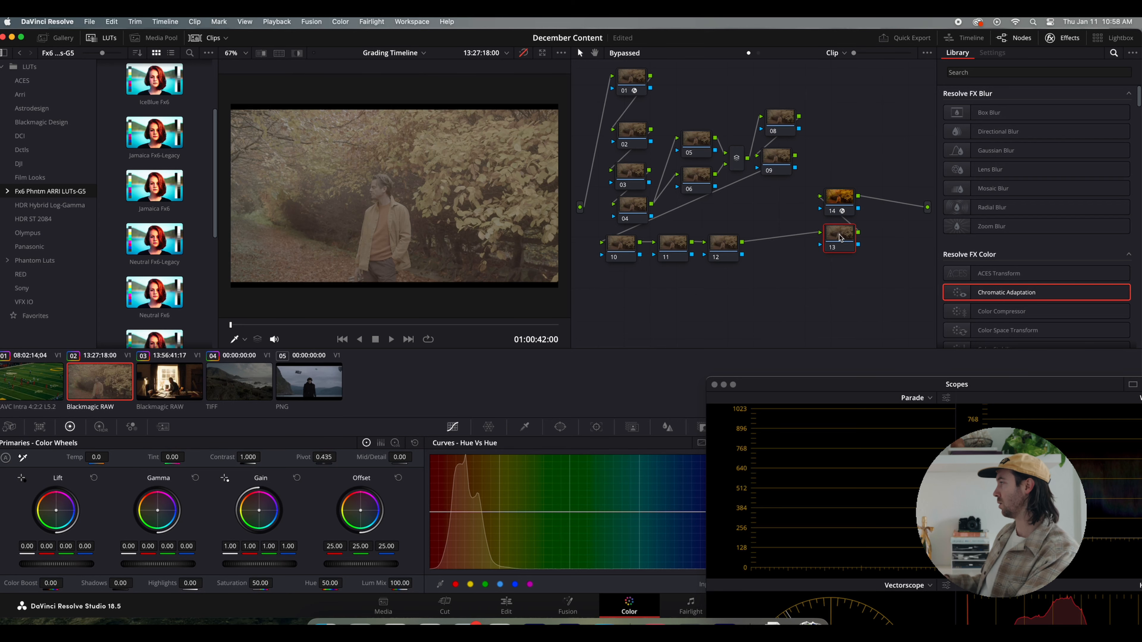
Delete the empty node 13 ahead of the final Color Space Transform node and turn the clip's bypassed grade back on.
key("BackSpace")
mouse_move(842, 203)
left_mouse_down()
mouse_move(842, 228)
mouse_move(840, 218)
left_mouse_up()
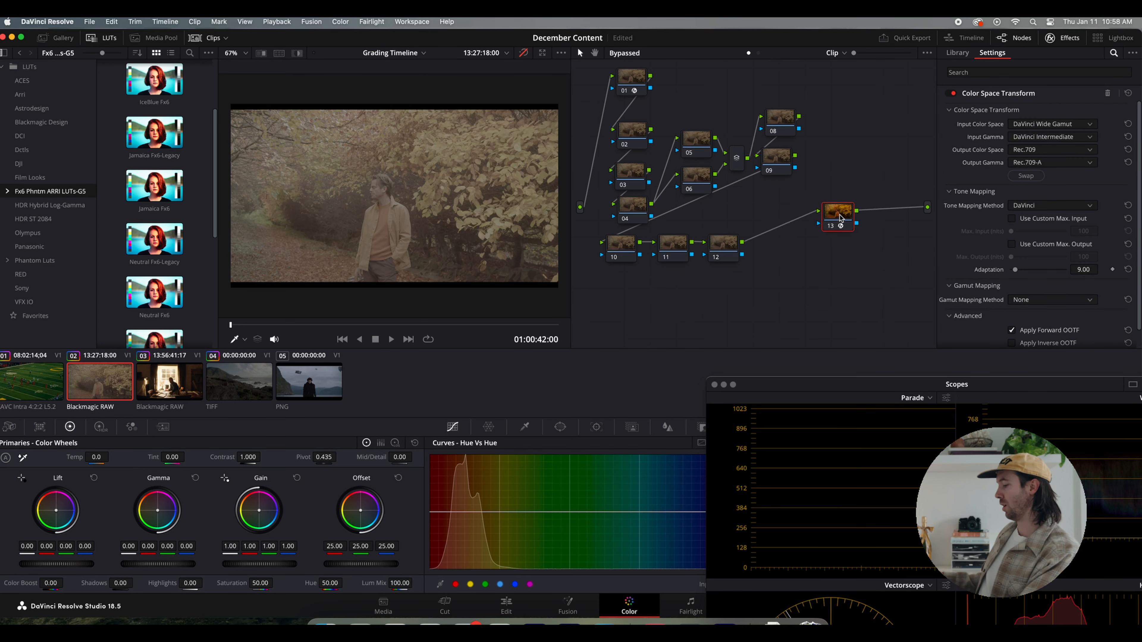
key("shift+s")
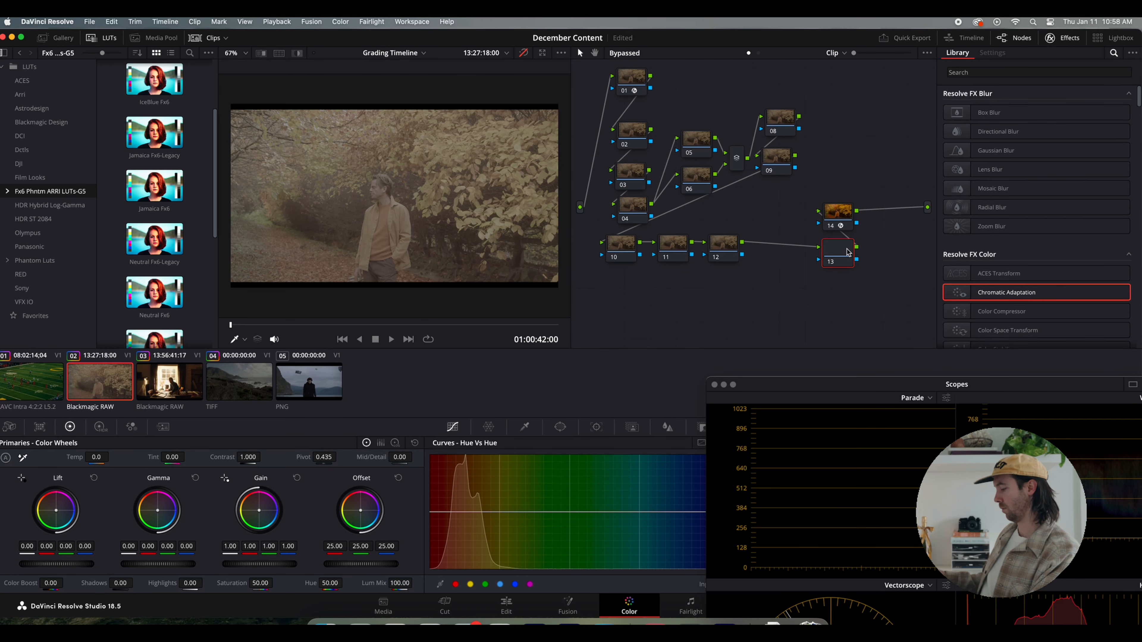
key("BackSpace")
key("shift+d")
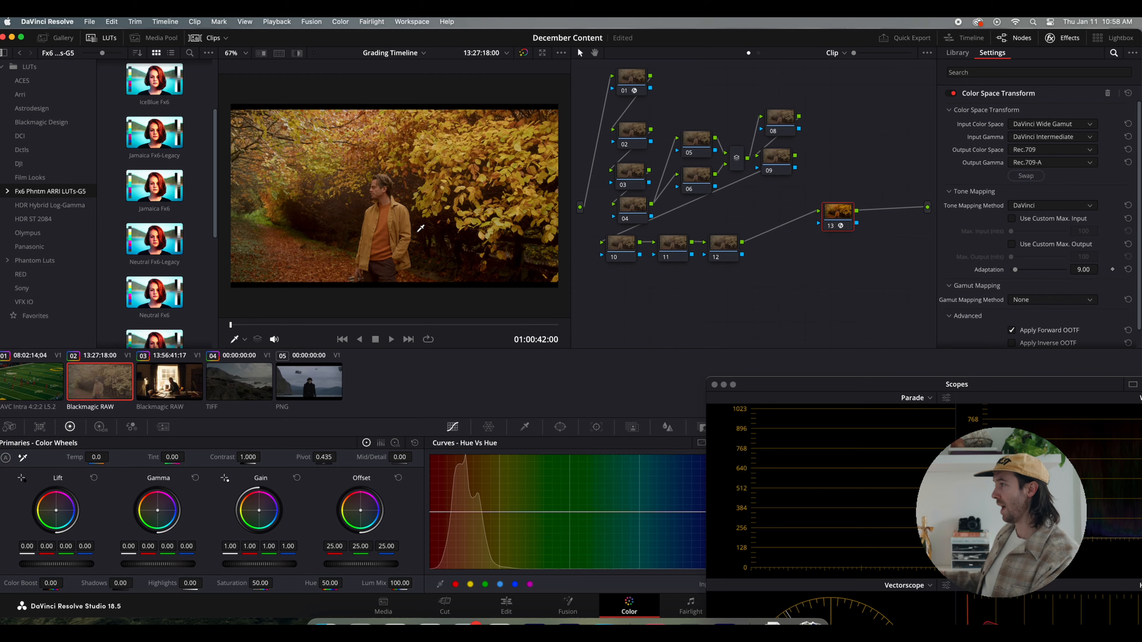
Reposition node 01, the input Color Space Transform, above node 02 and save the project.
scroll(417, 232, "up", 3)
scroll(417, 231, "down", 4)
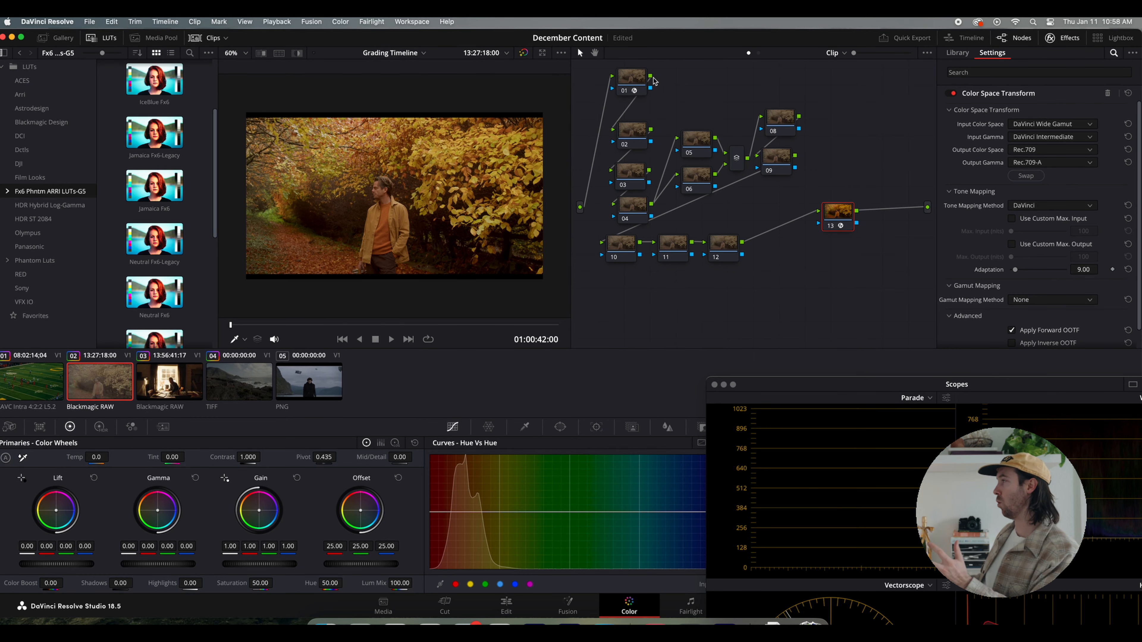
left_click(642, 80)
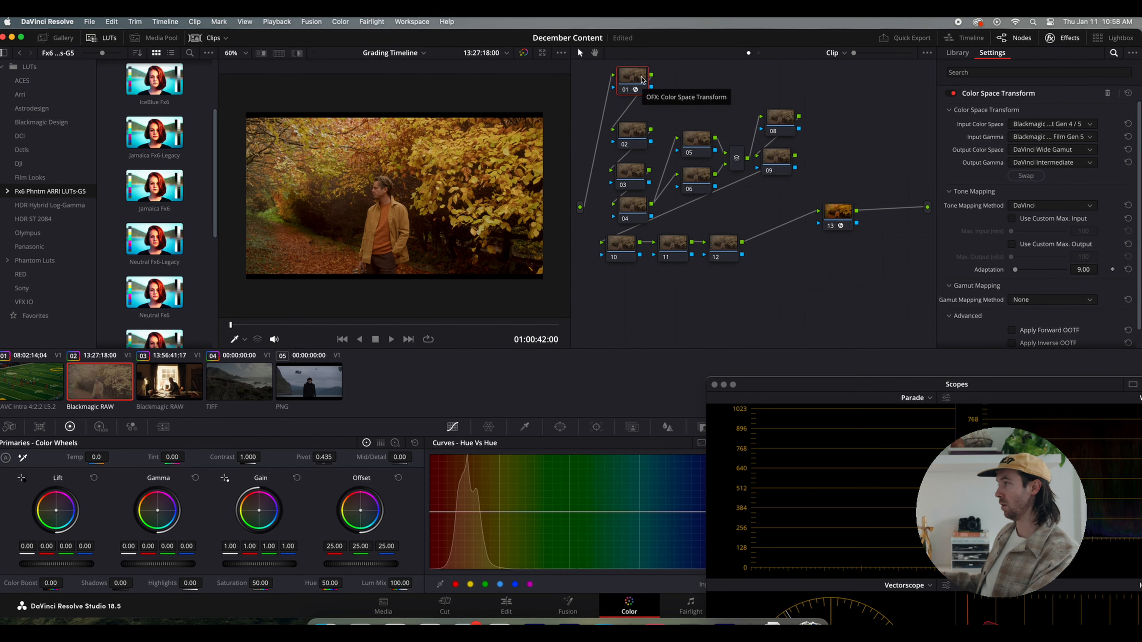
left_click_drag(639, 84, 641, 83)
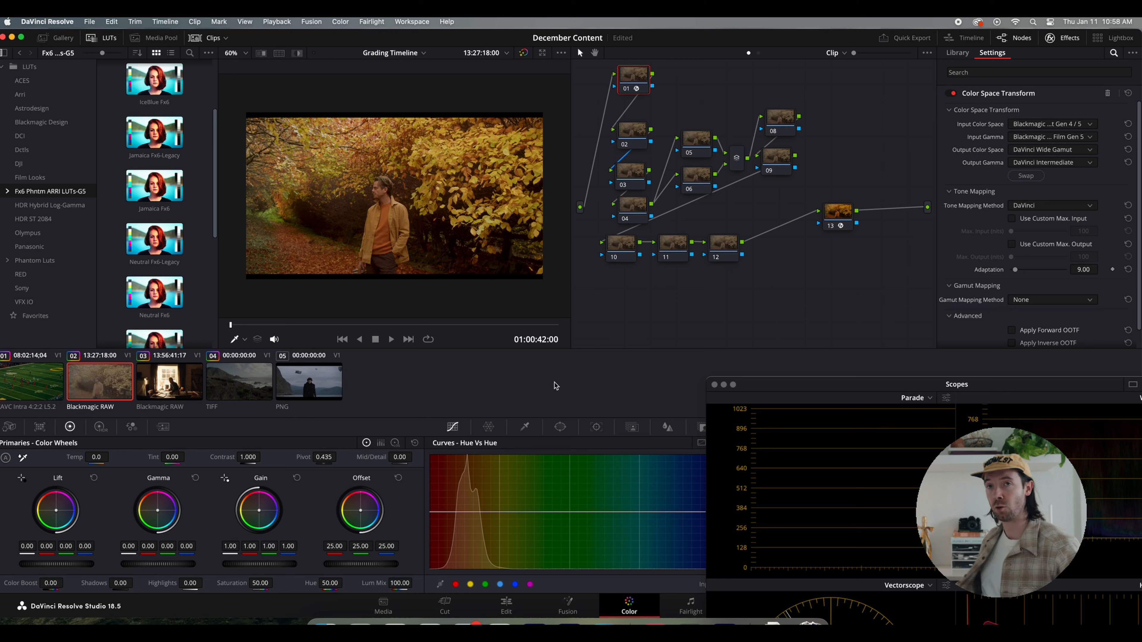
key("super+s")
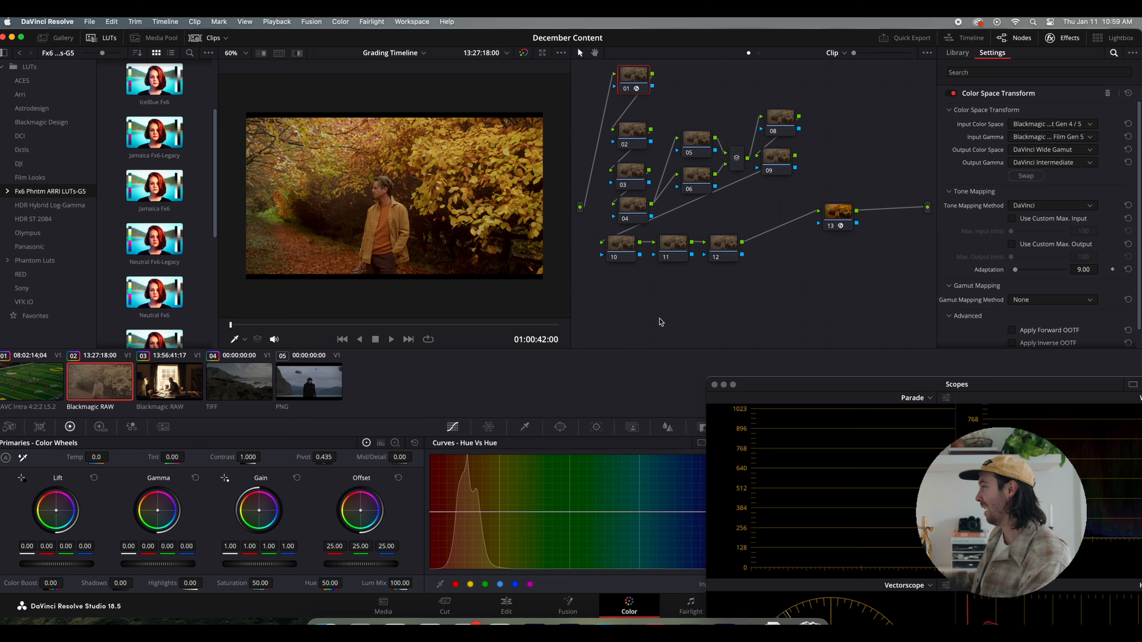
left_click_drag(632, 85, 631, 94)
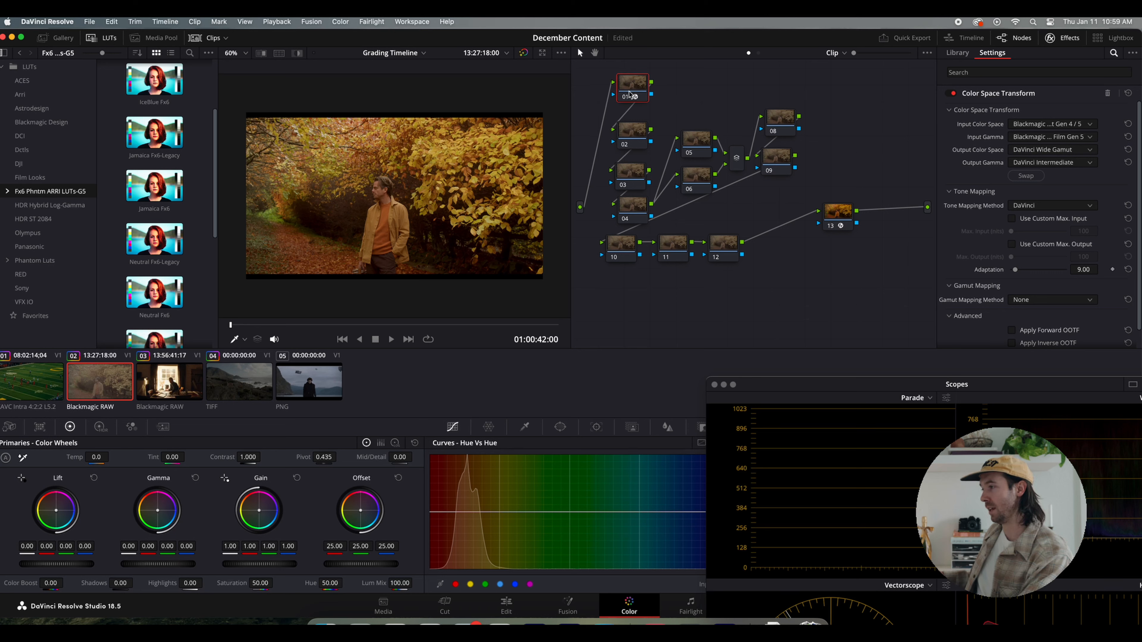
Compare clip 03's labelled node tree with the autumn clip's tree, checking the autumn clip's nodes 01 and 02.
left_click(189, 388)
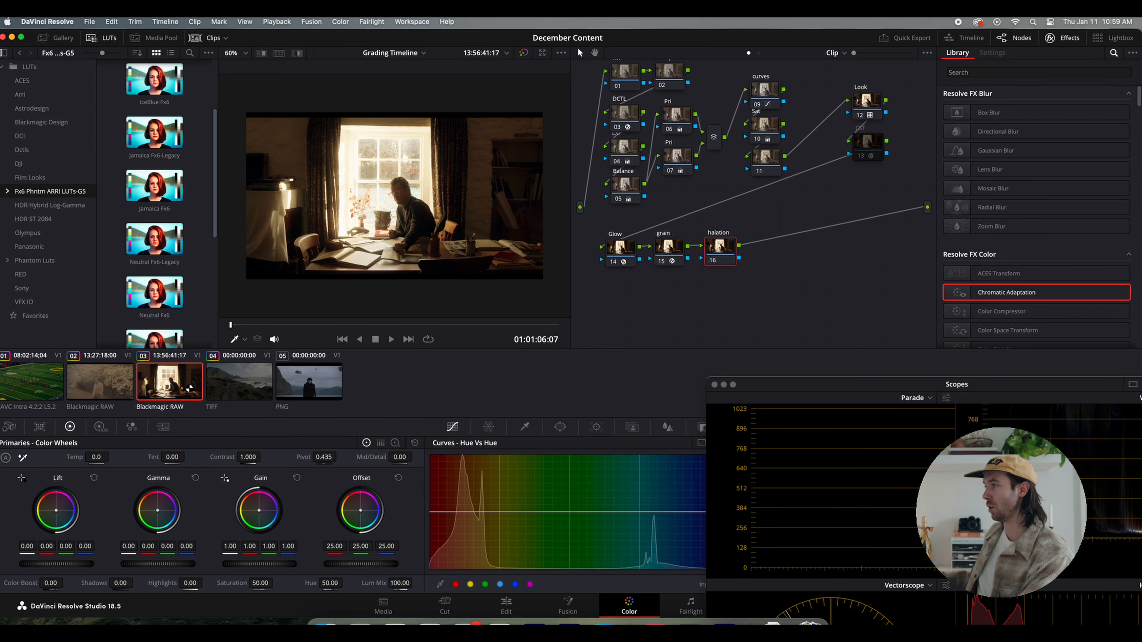
left_click(110, 393)
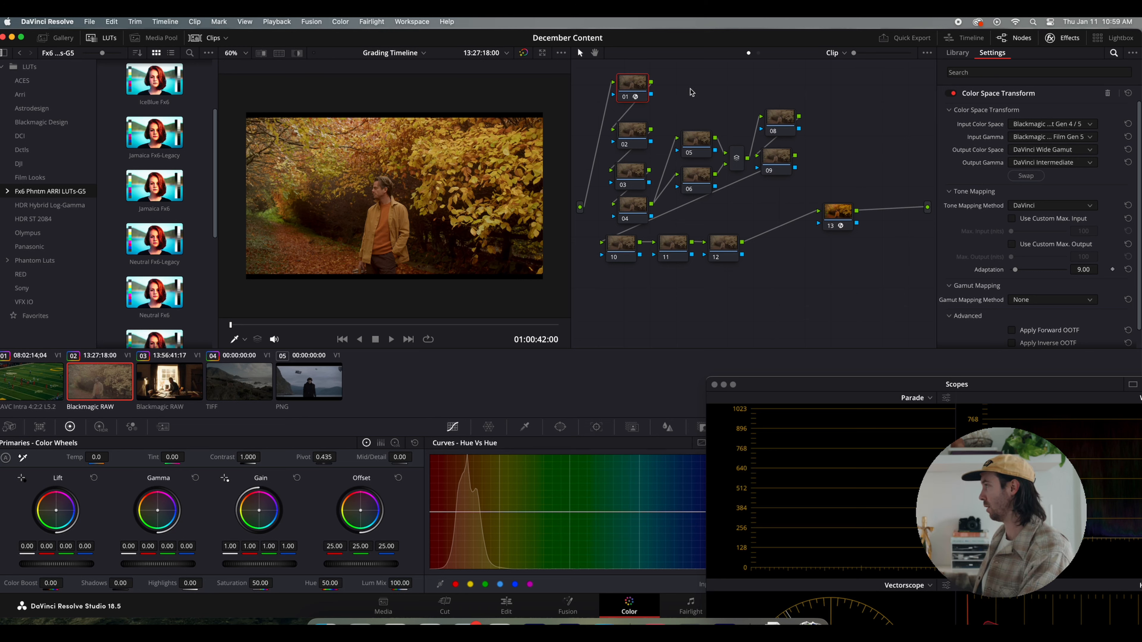
left_click(639, 137)
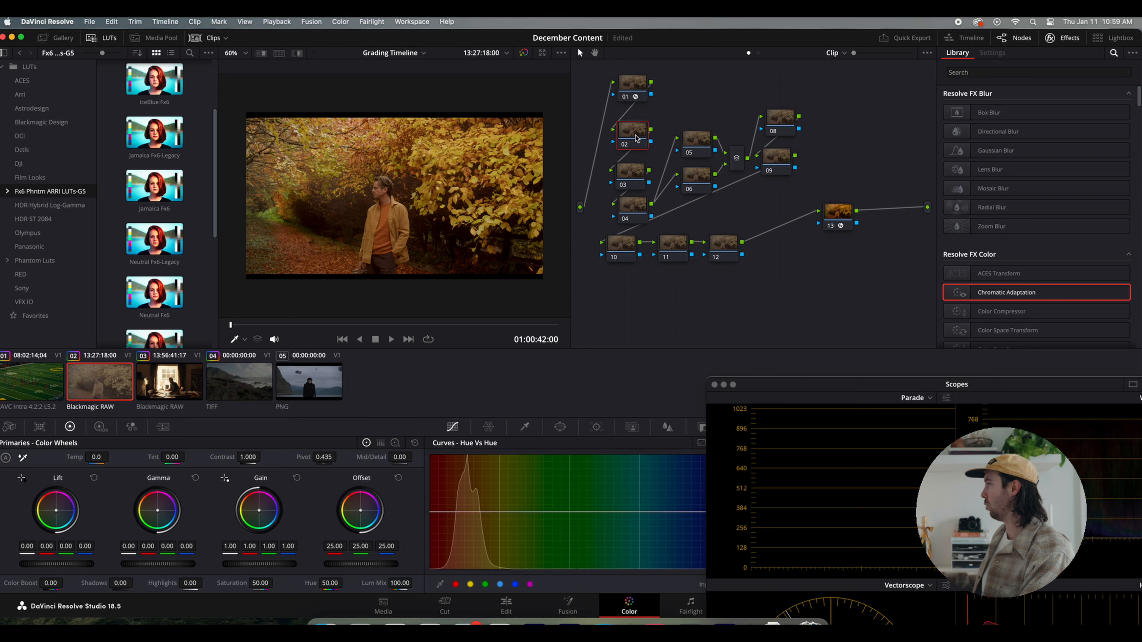
left_click(636, 94)
left_click(625, 135)
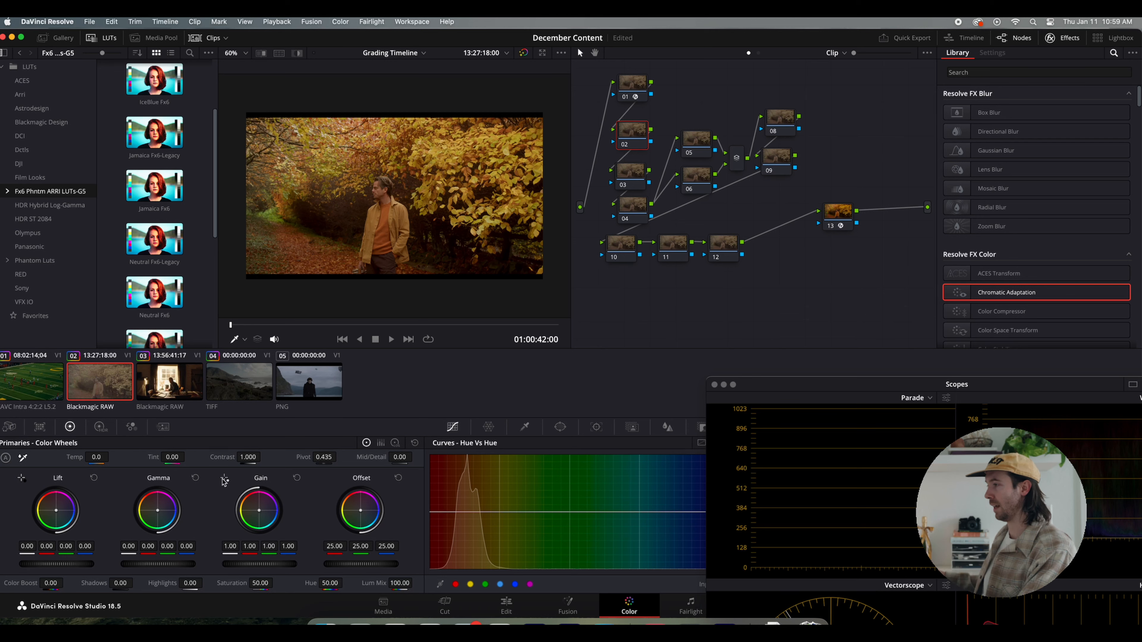
Apply the autumn clip's node-tree grade to clip 03, the man at the window desk.
left_click(176, 388)
left_click(102, 384)
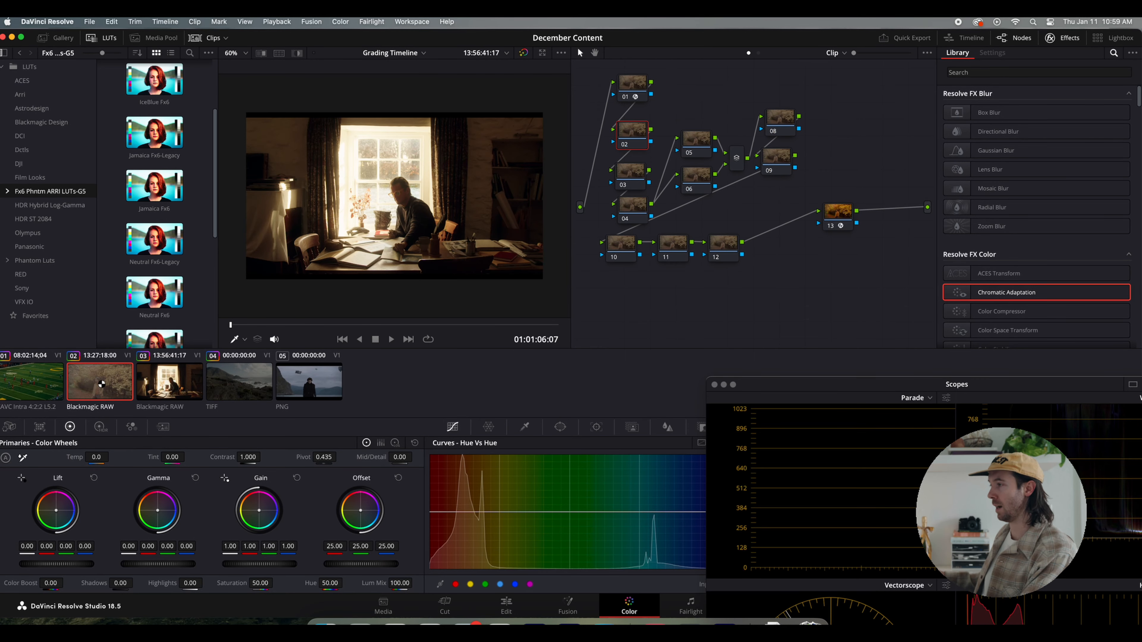
left_click(186, 383)
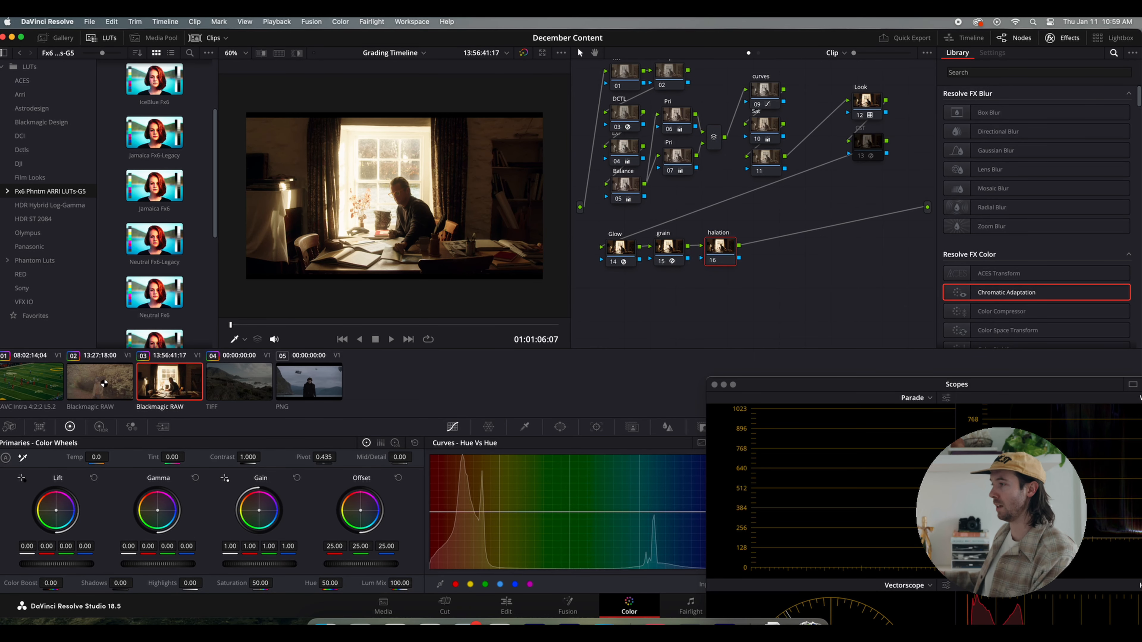
right_click(104, 383)
left_click(131, 231)
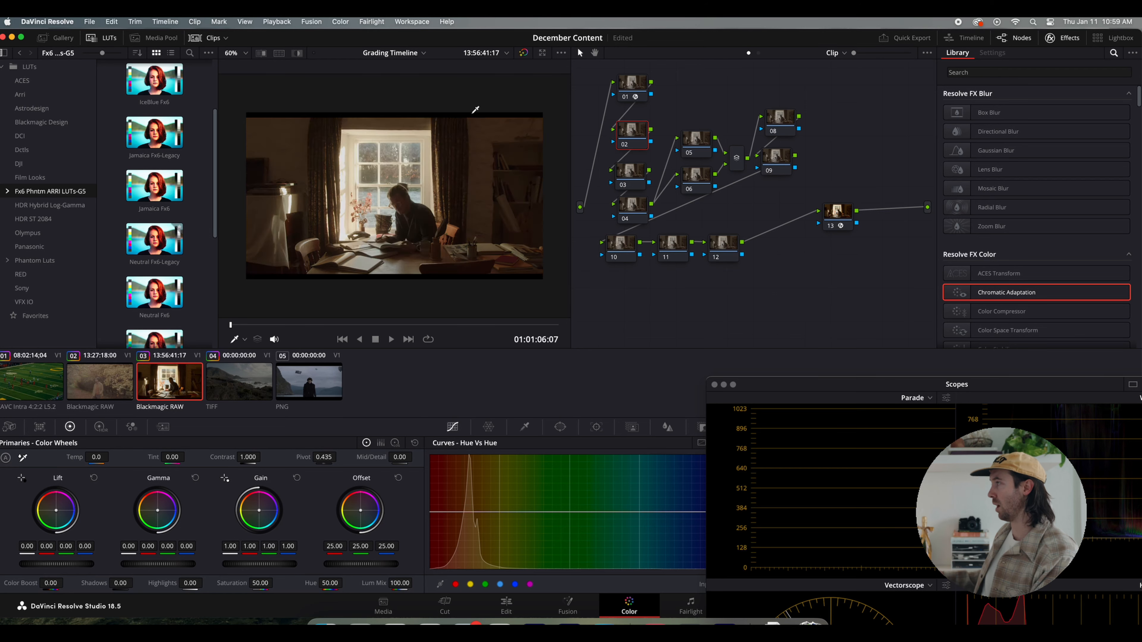
Switch back and forth between clips 02 and 03 to compare how the same colour-managed tree renders each image.
left_click(102, 385)
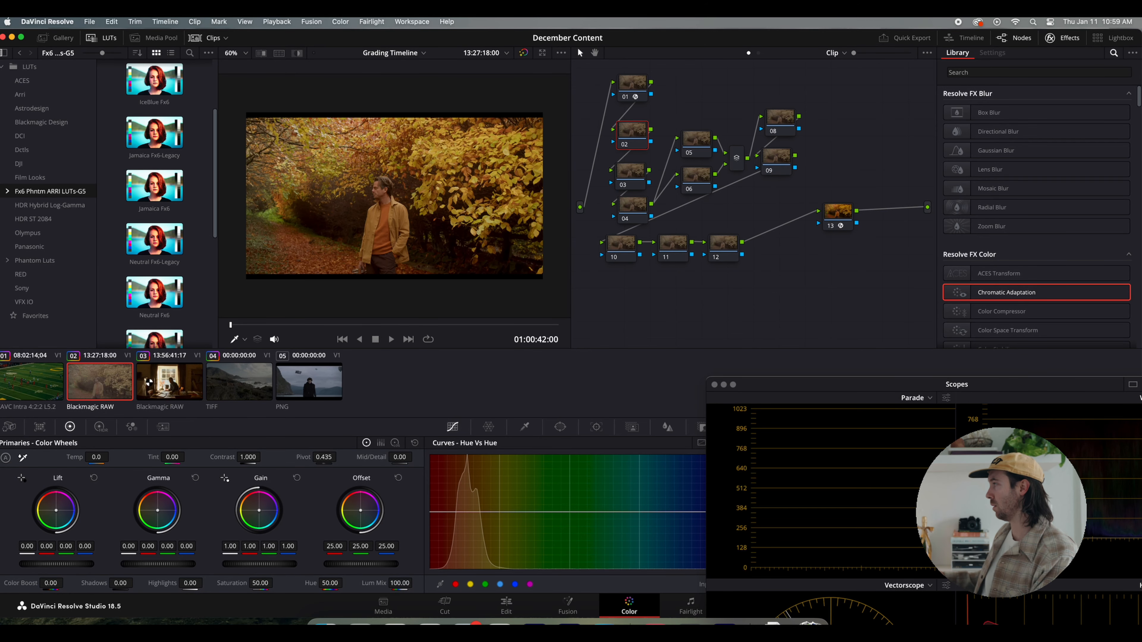
left_click(189, 383)
left_click(108, 386)
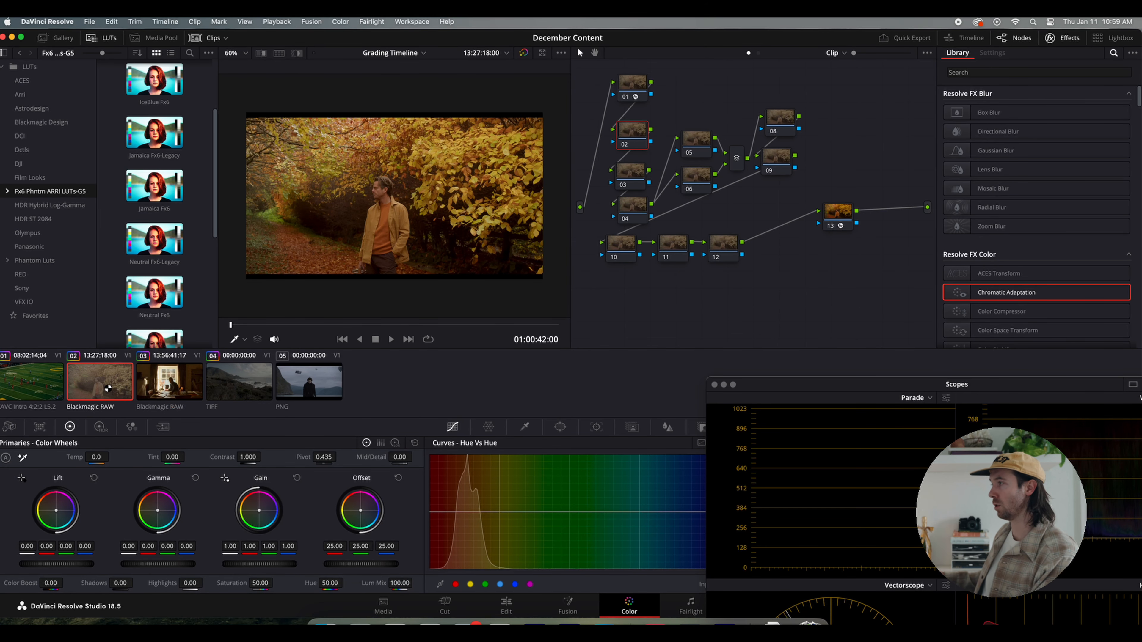
left_click(164, 384)
left_click(83, 383)
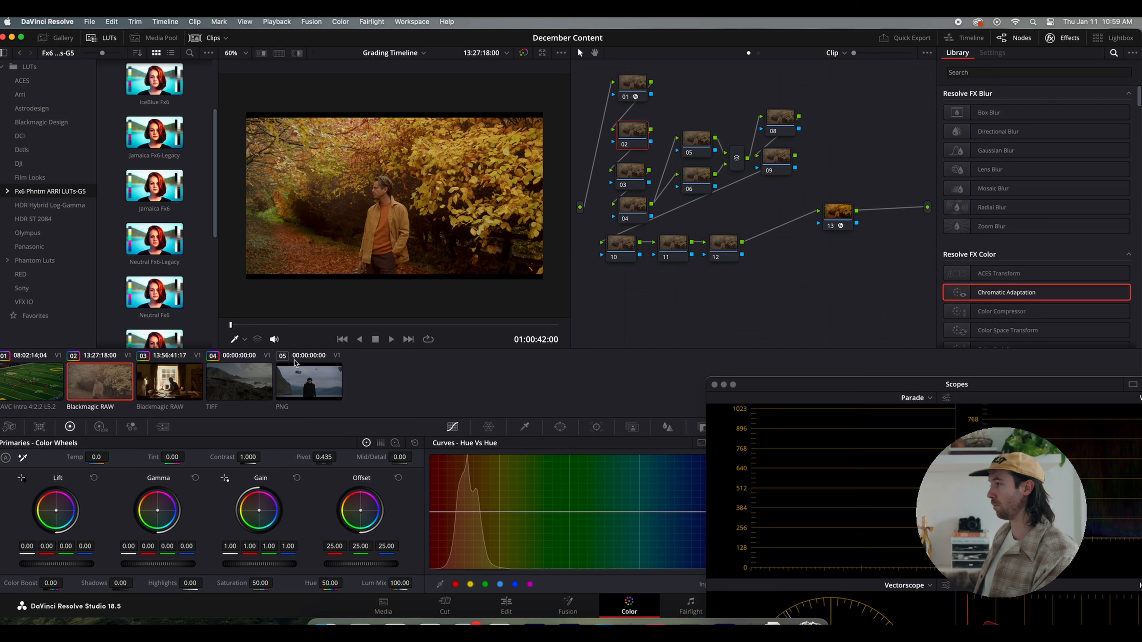
left_click(174, 387)
left_click(121, 386)
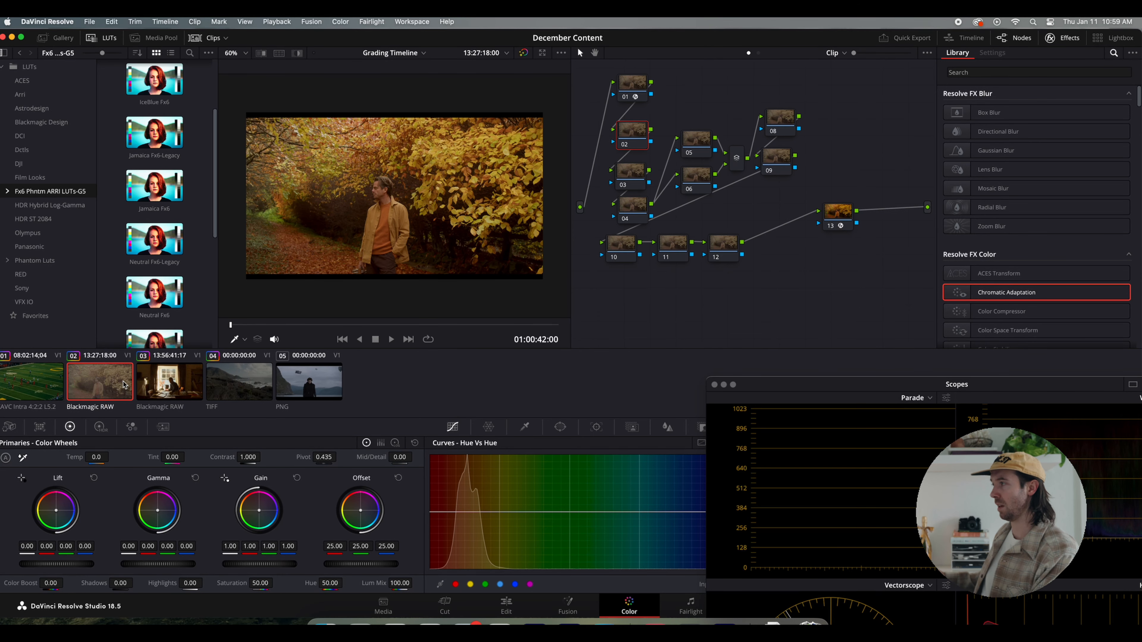
left_click(153, 390)
left_click(118, 385)
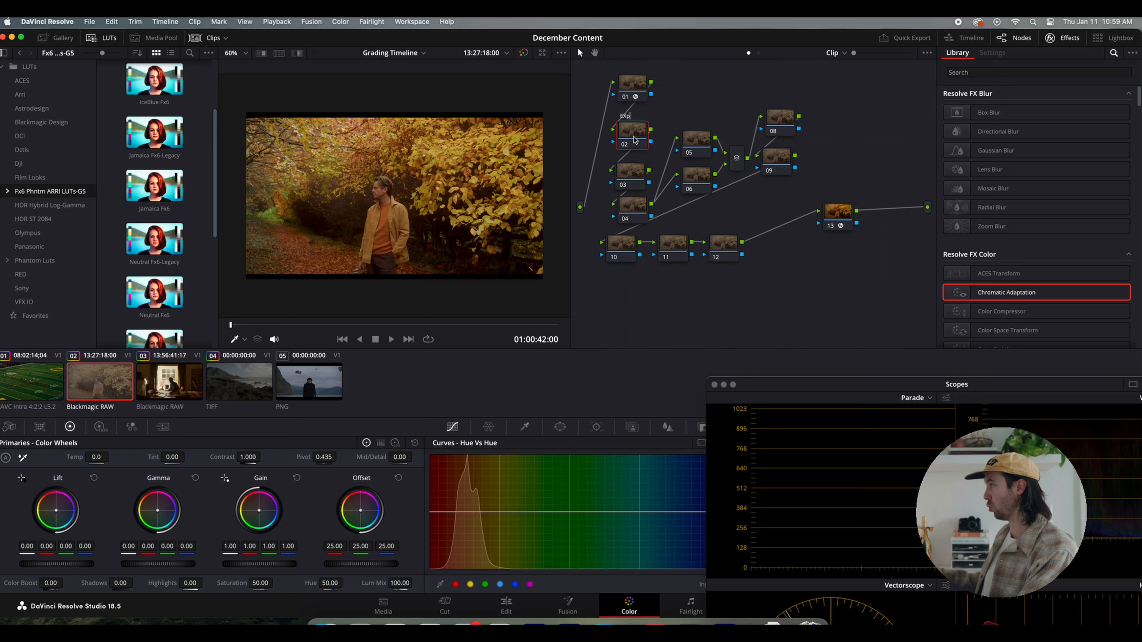
On the autumn clip, label node 02 "Exp" and node 03 "Bal", and delete the spare node 04 below them.
left_click(635, 175)
type("Bal")
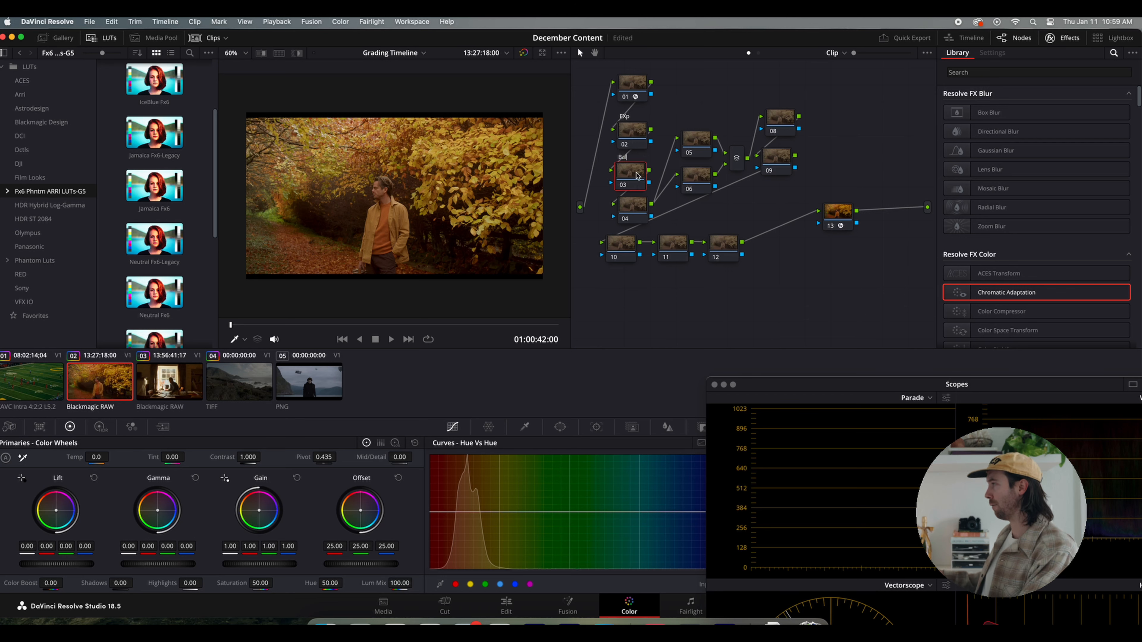
left_click(632, 205)
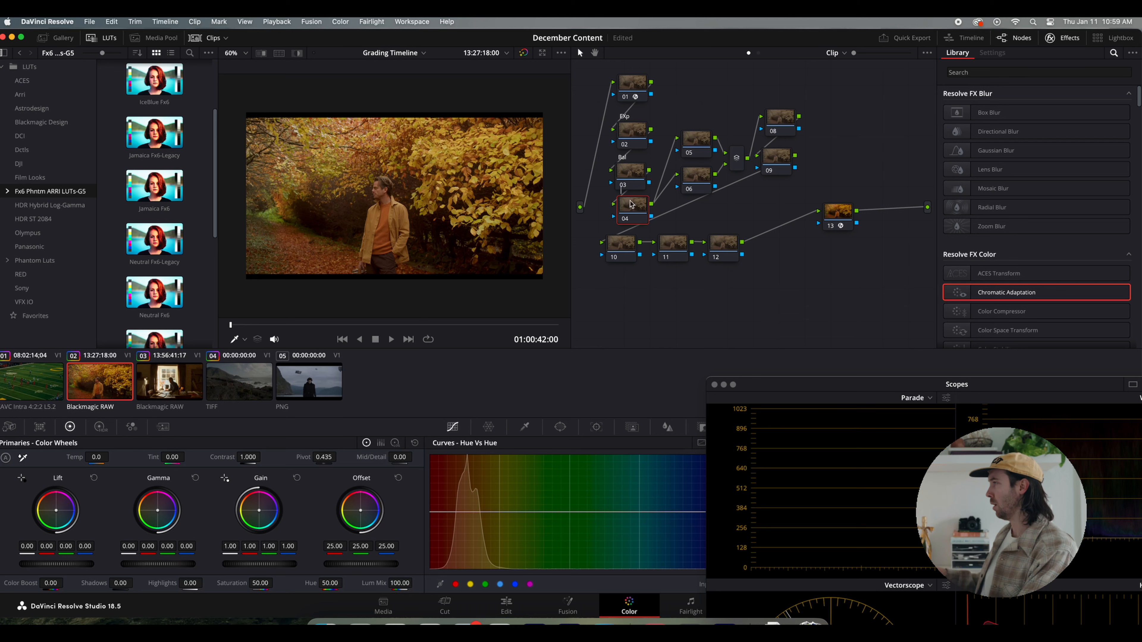
key("Delete")
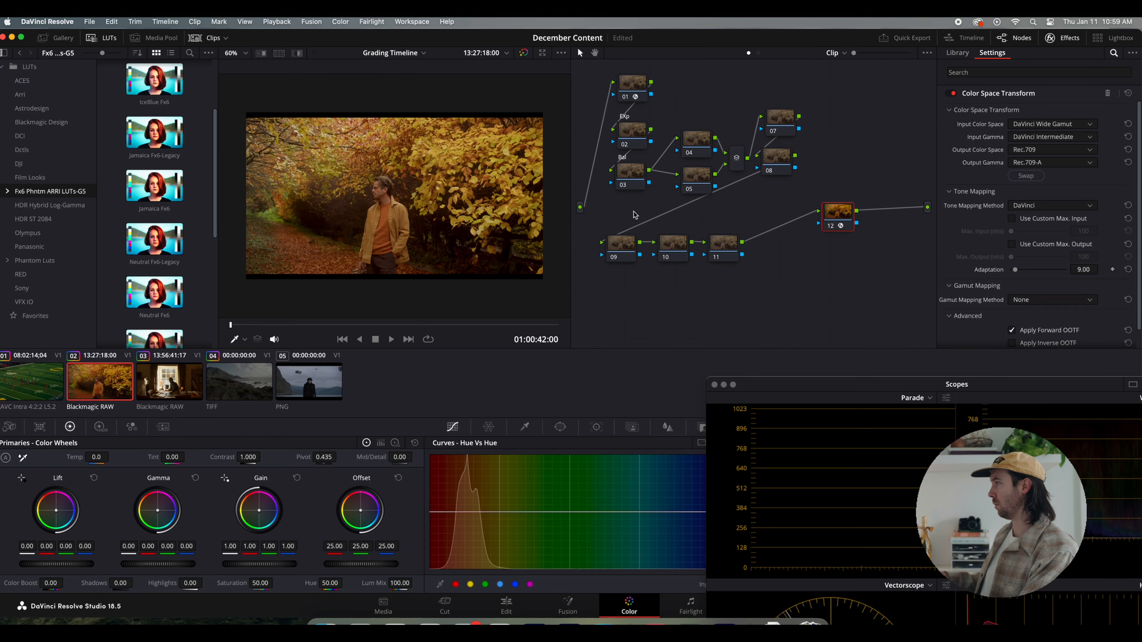
Insert a serial node between node 01 and the Exp node, label it "dctl", and arrange the nodes in one column.
left_click_drag(637, 114, 614, 165)
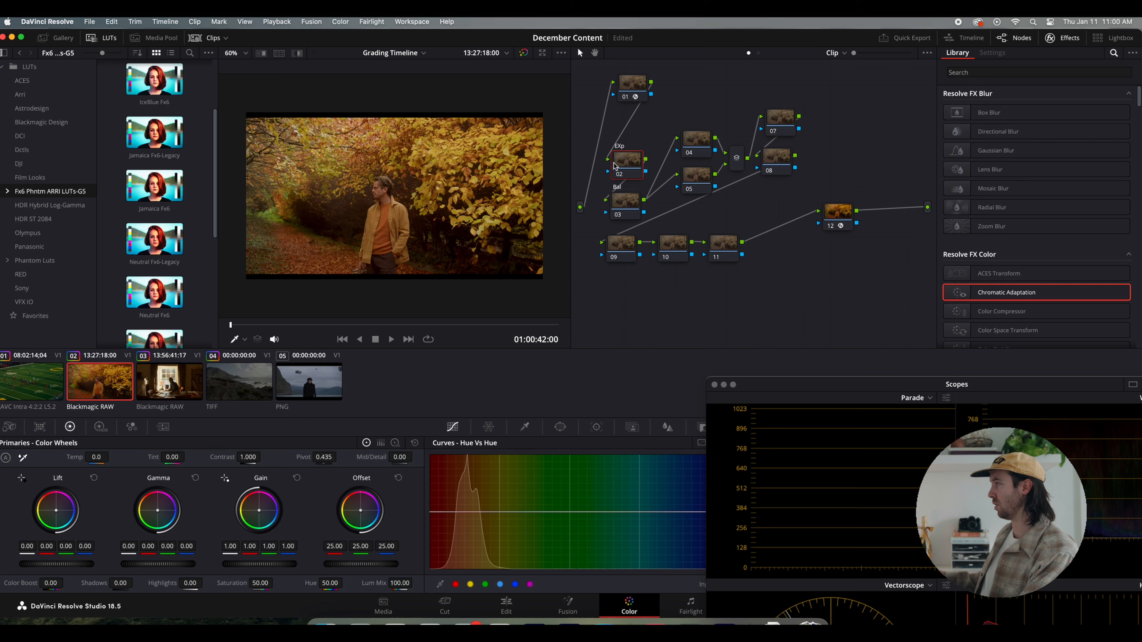
key("shift+s")
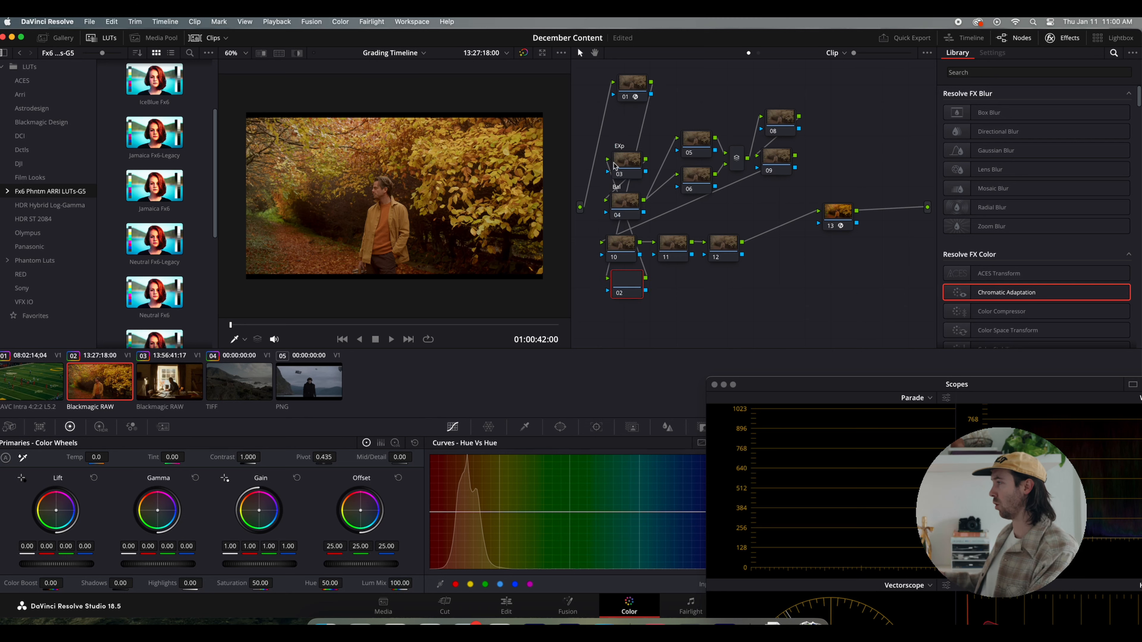
left_click_drag(622, 283, 626, 131)
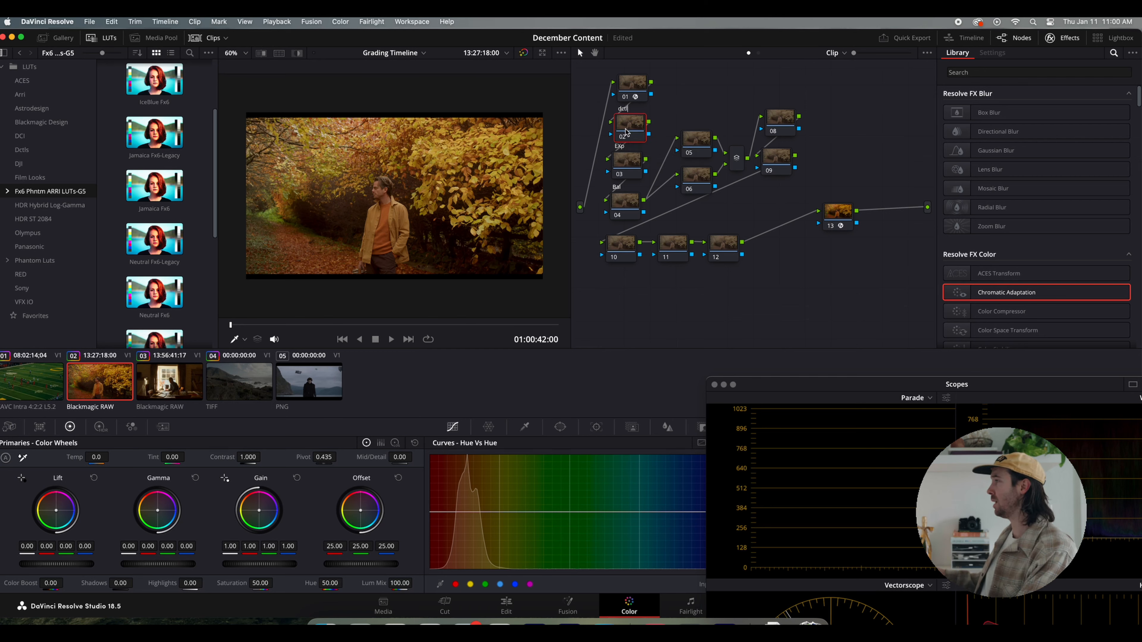
left_click_drag(632, 89, 628, 84)
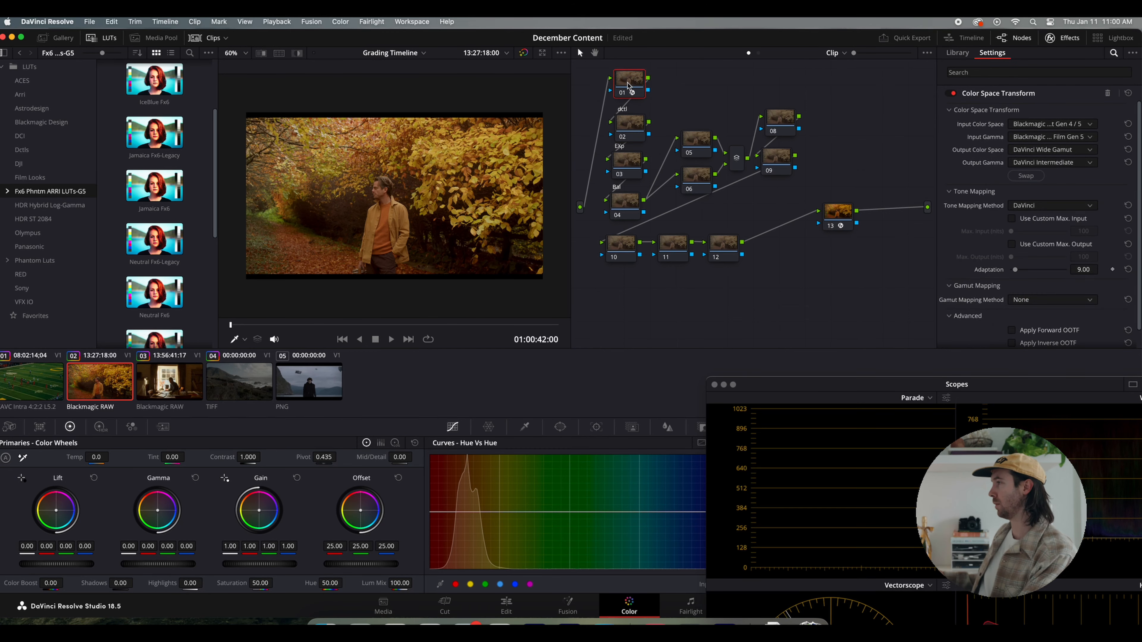
Line up the Bal node in its column, and label node 08 "Cur" and node 09 "SAt".
scroll(411, 187, "up", 10)
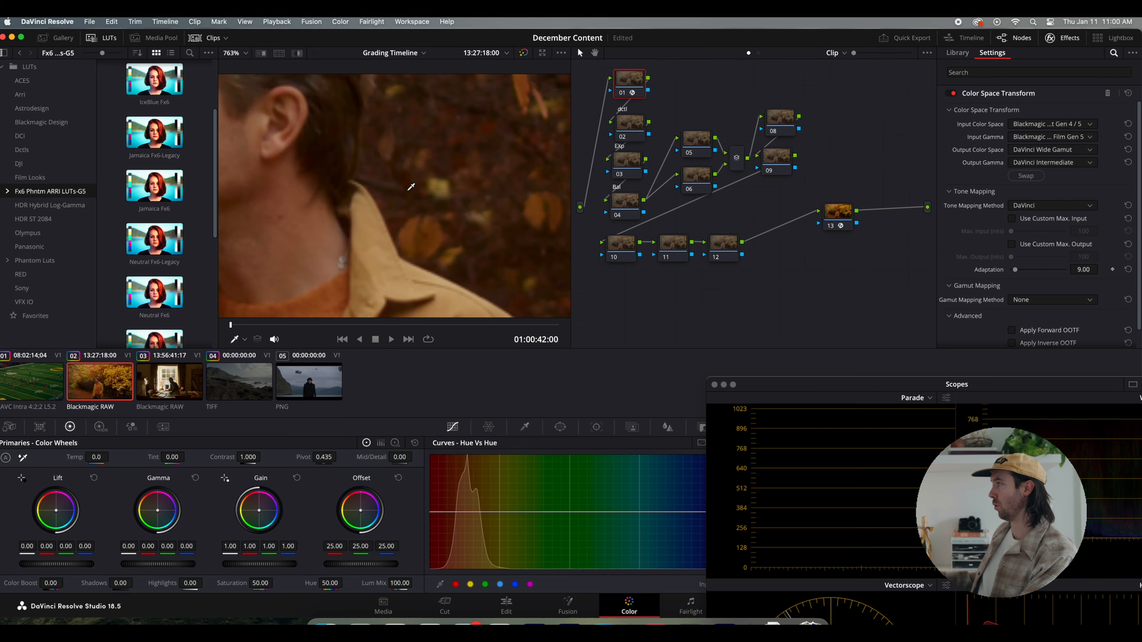
scroll(410, 187, "down", 10)
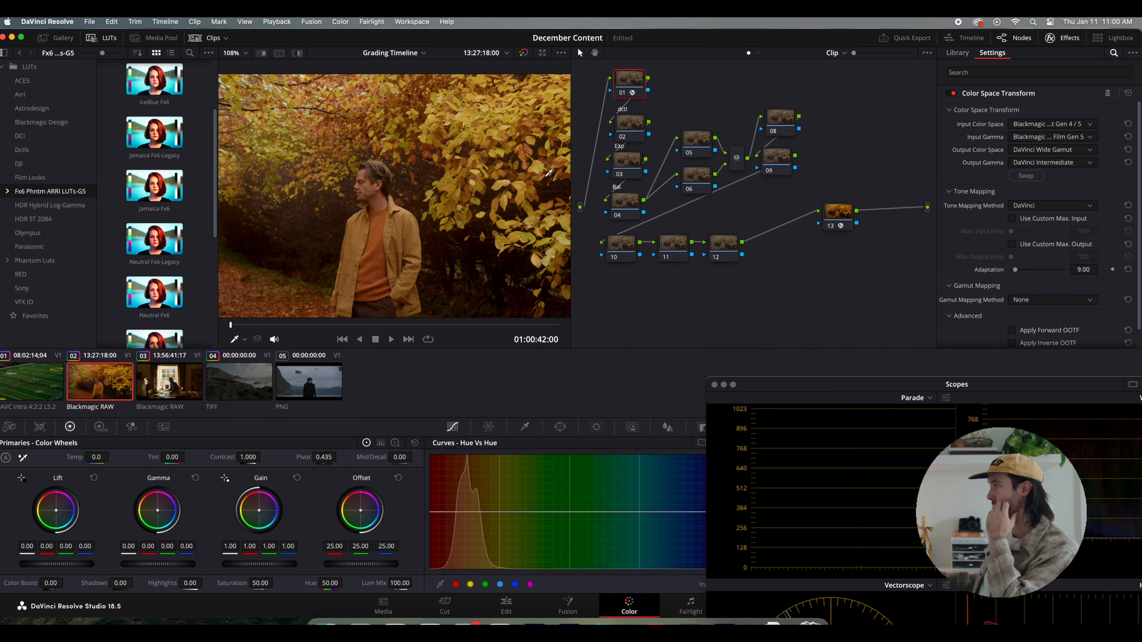
left_click_drag(625, 205, 628, 200)
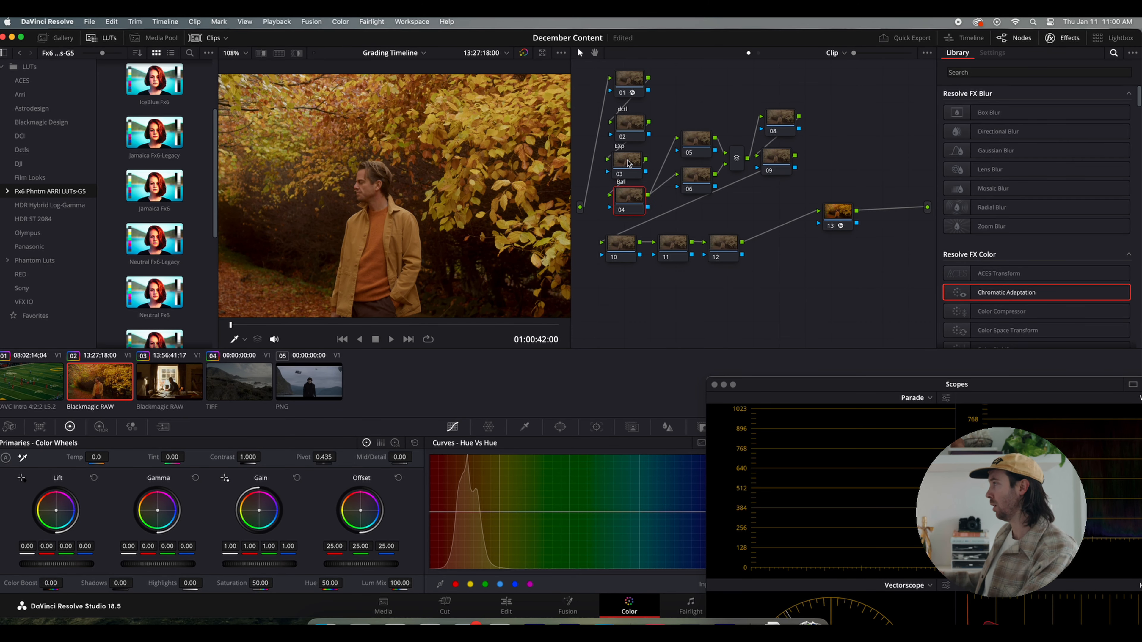
left_click(699, 138)
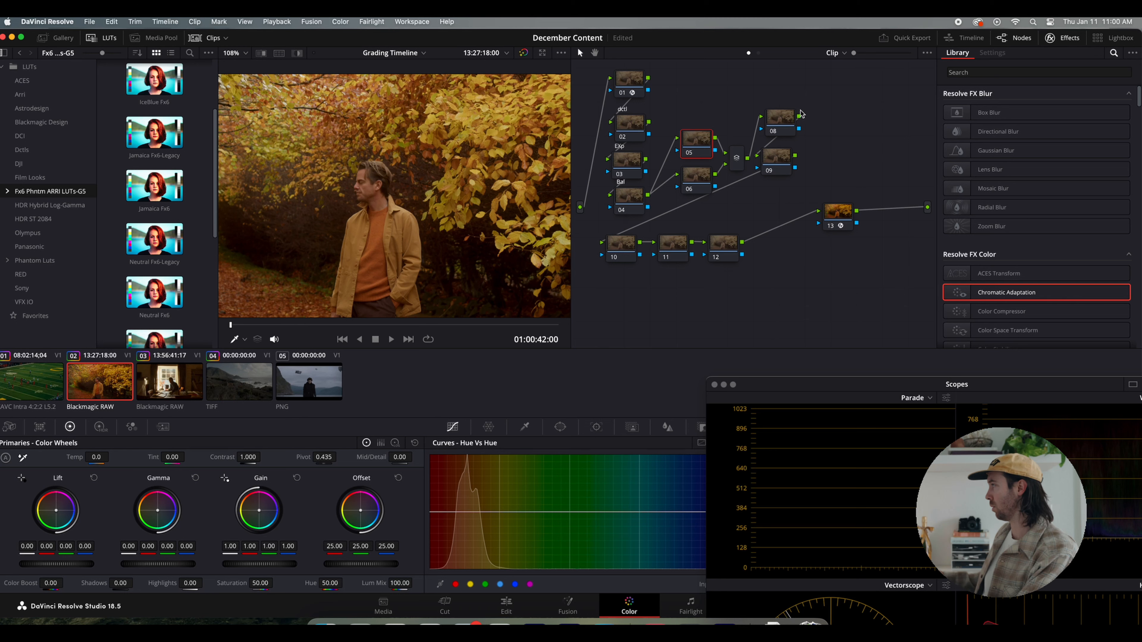
left_click(776, 126)
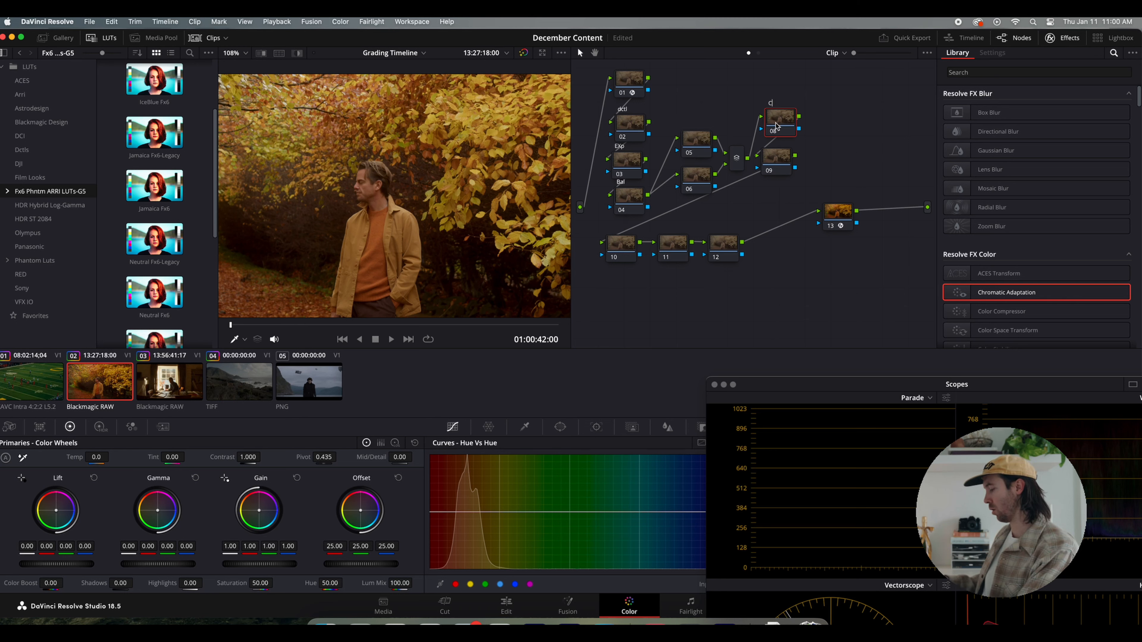
left_click(777, 162)
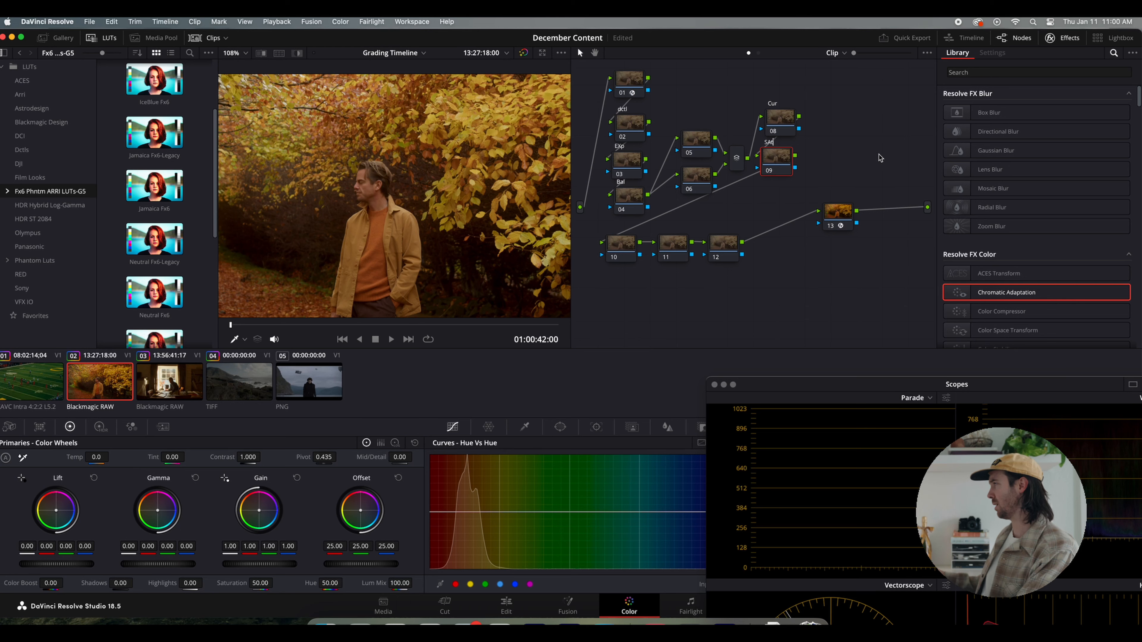
key("Return")
Label nodes 10, 11 and 12 "Glow", "Film" and "Halation".
scroll(452, 248, "down", 5)
scroll(453, 245, "up", 4)
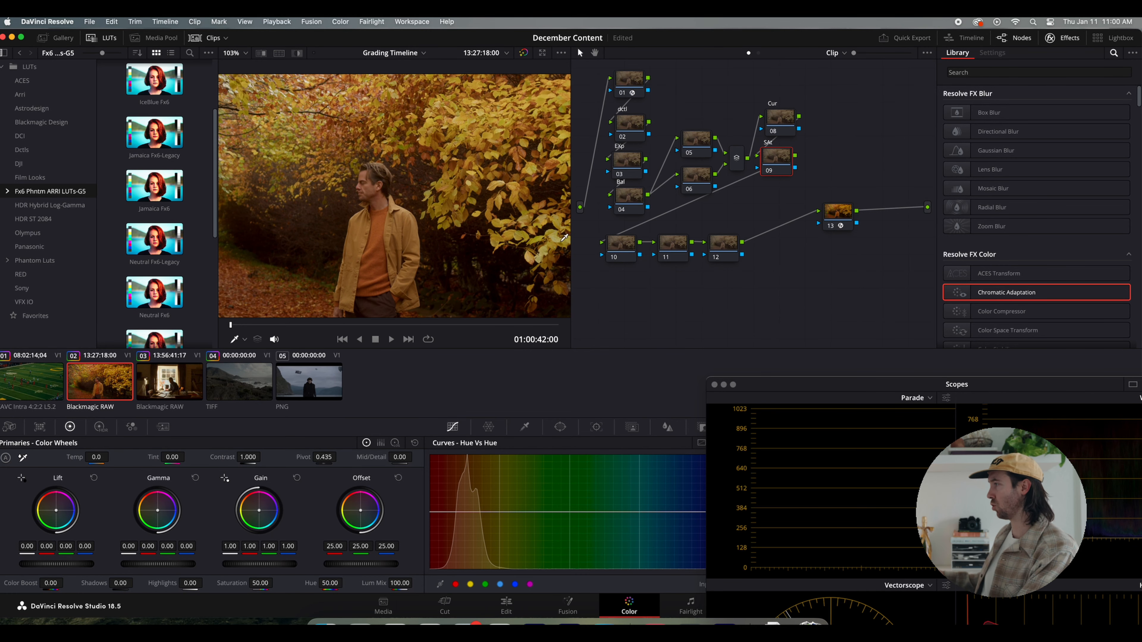
left_click(620, 241)
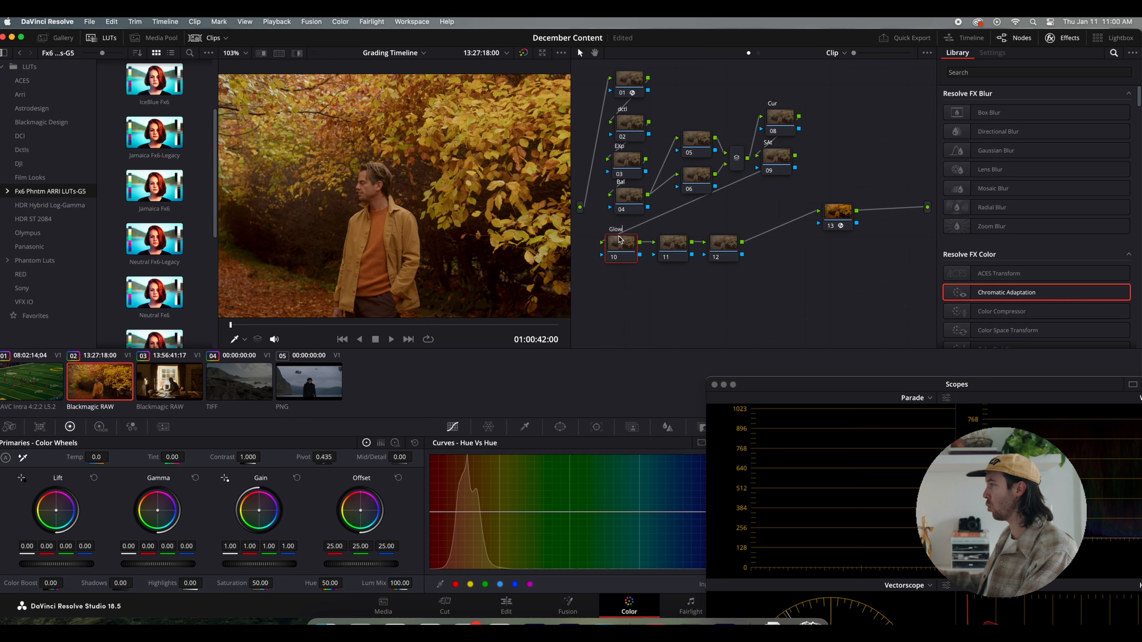
left_click(676, 242)
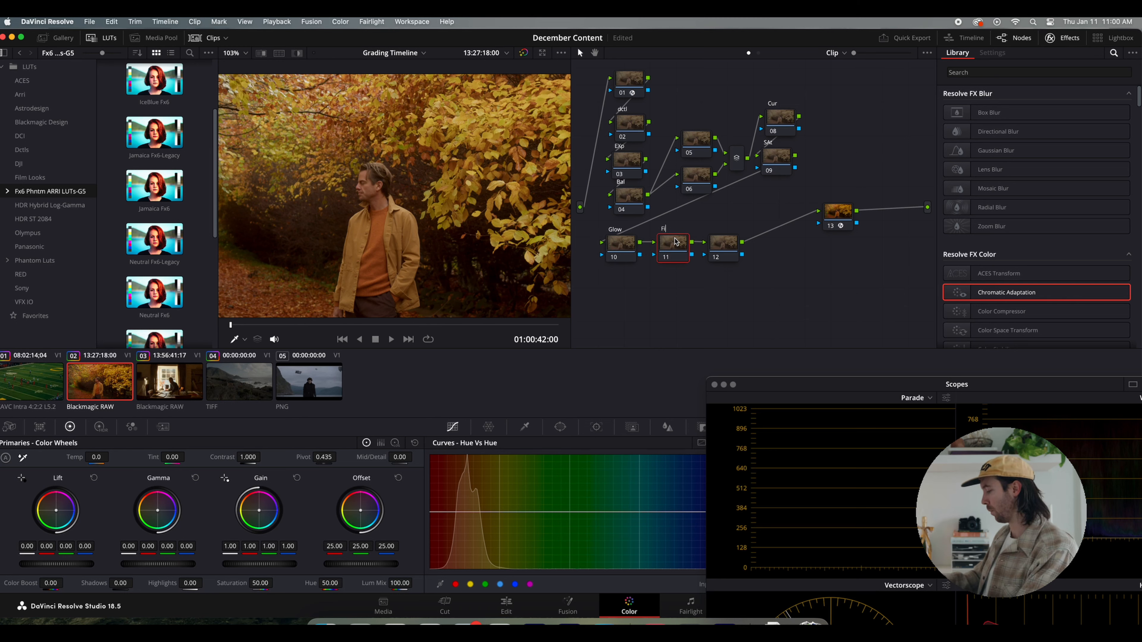
left_click(721, 245)
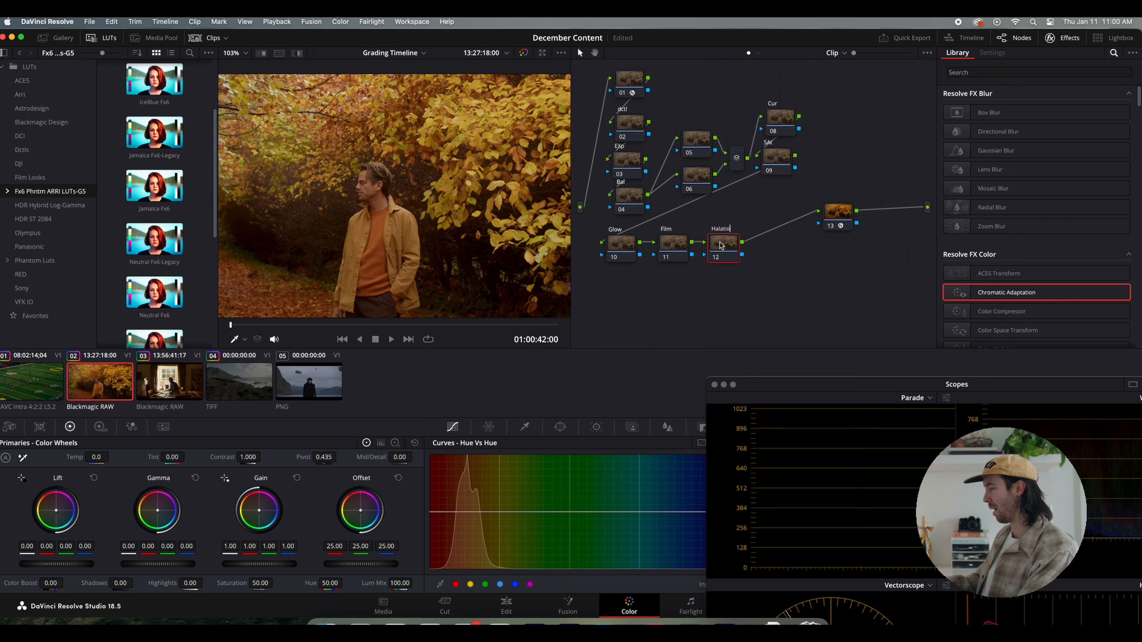
scroll(418, 158, "down", 3)
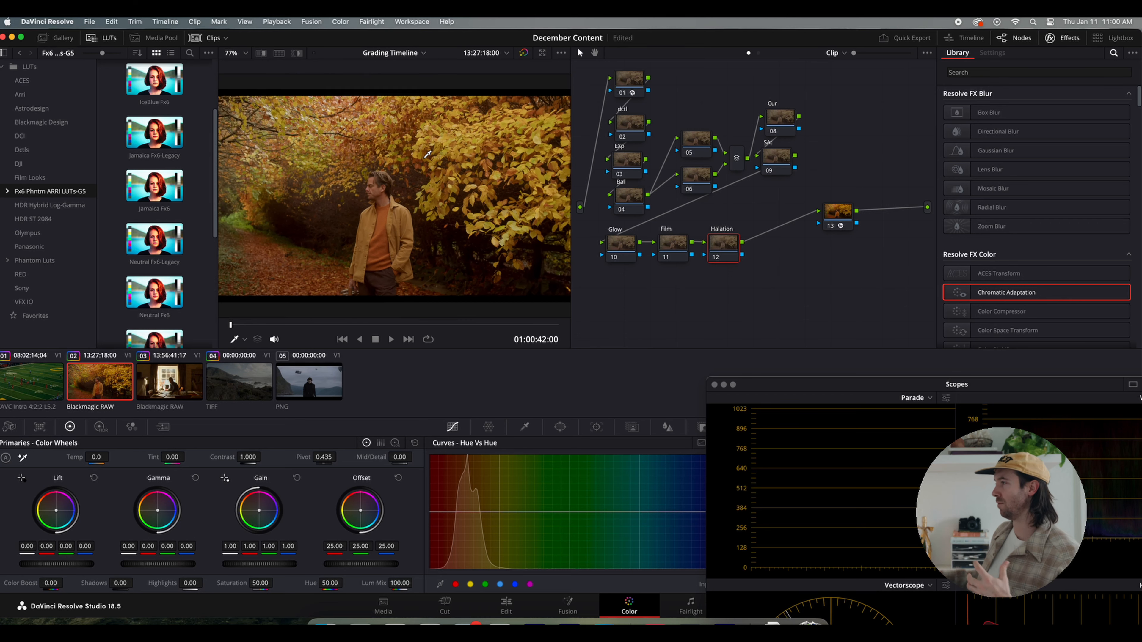
scroll(379, 203, "up", 4)
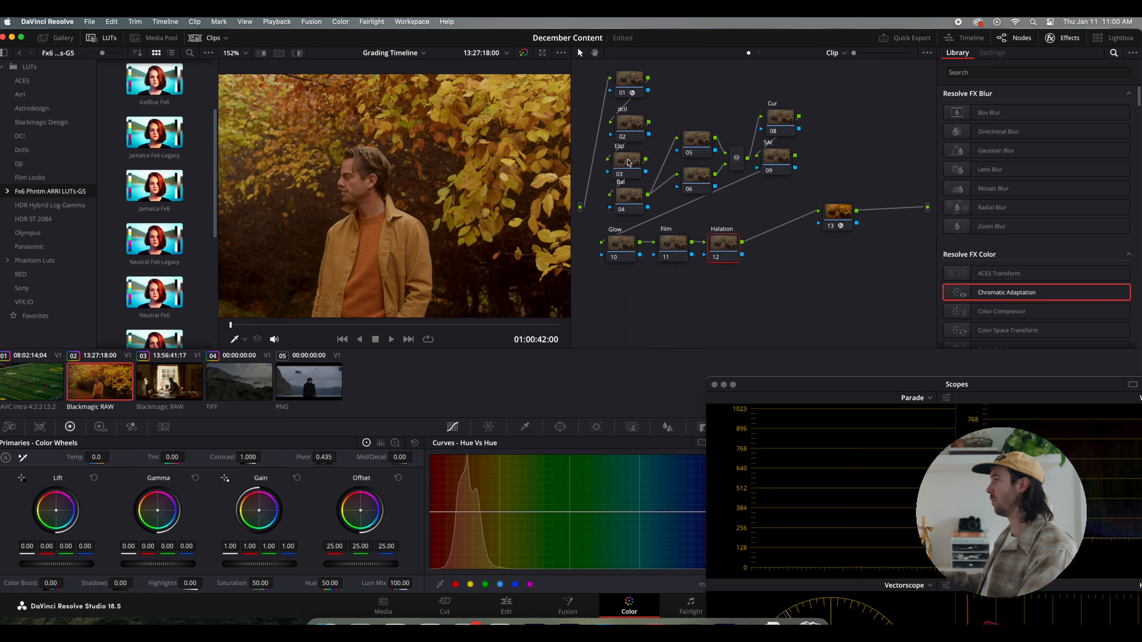
Select the Exp node and move the Scopes window so that its waveform is in view.
left_click(628, 163)
scroll(349, 201, "down", 3)
scroll(350, 201, "down", 1)
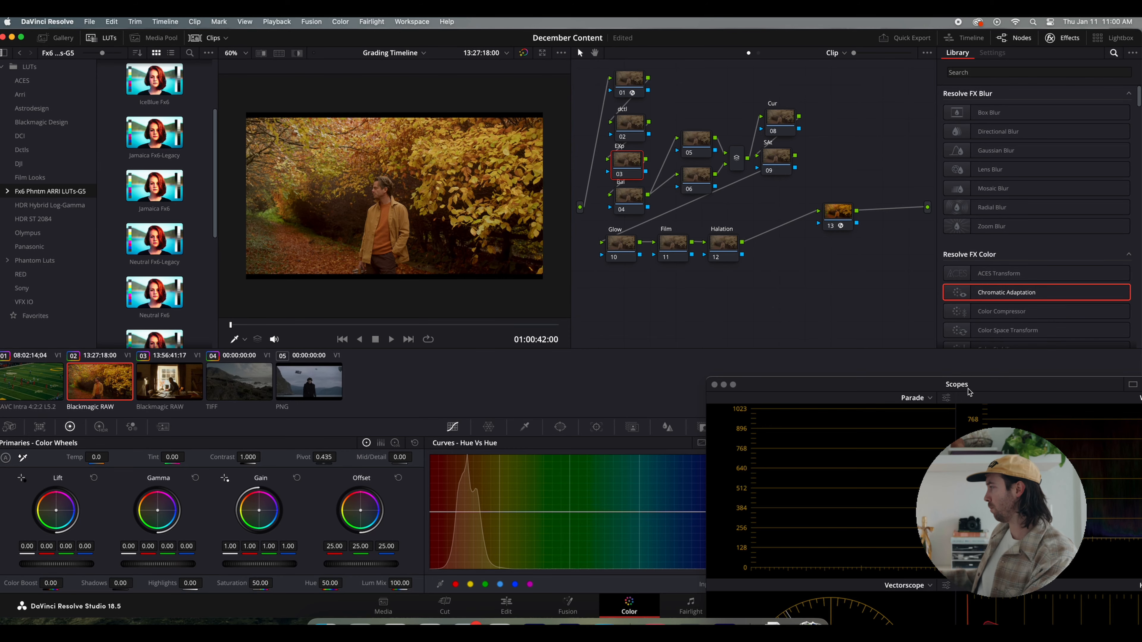
left_click_drag(969, 391, 784, 284)
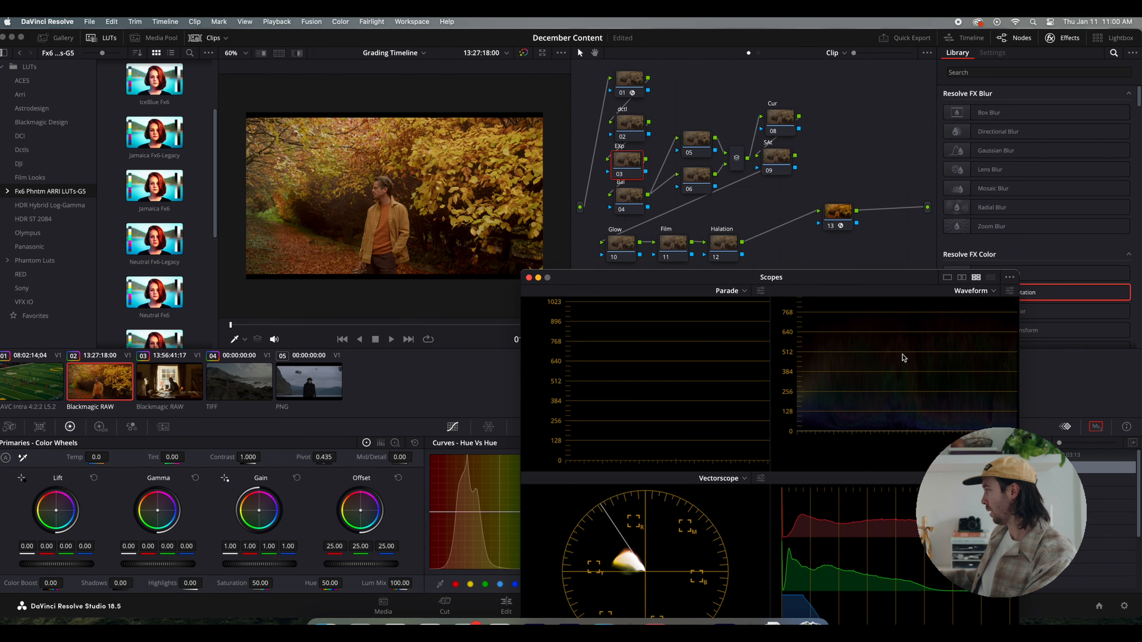
scroll(856, 352, "down", 3)
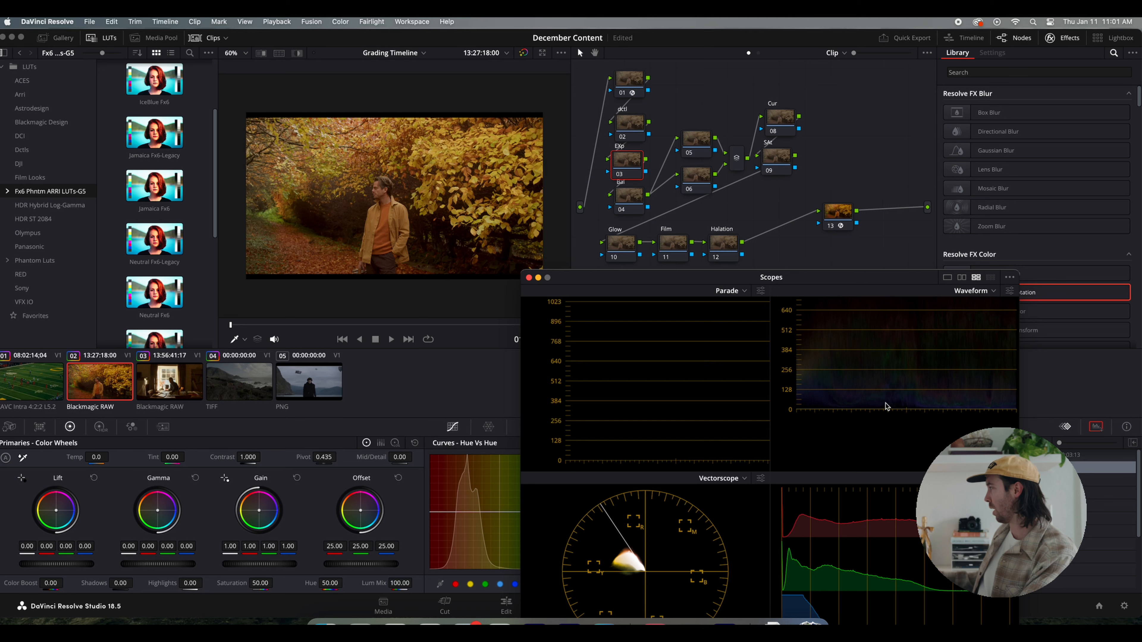
Increase the brightness of the waveform trace in the scope's display settings.
left_click(995, 291)
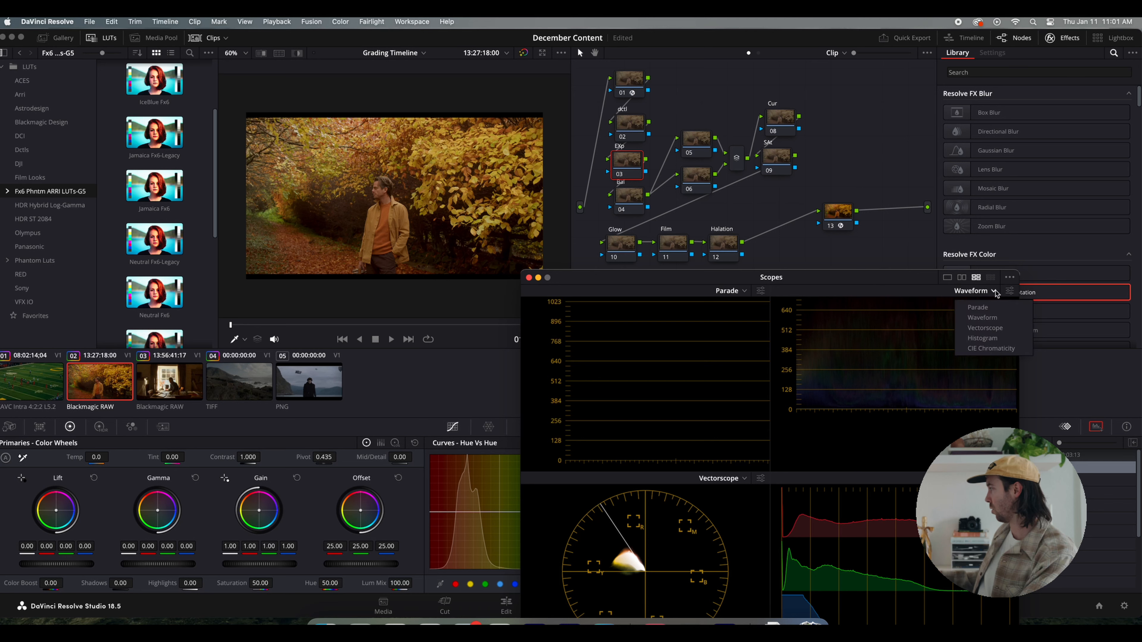
left_click(1009, 293)
left_click(1010, 293)
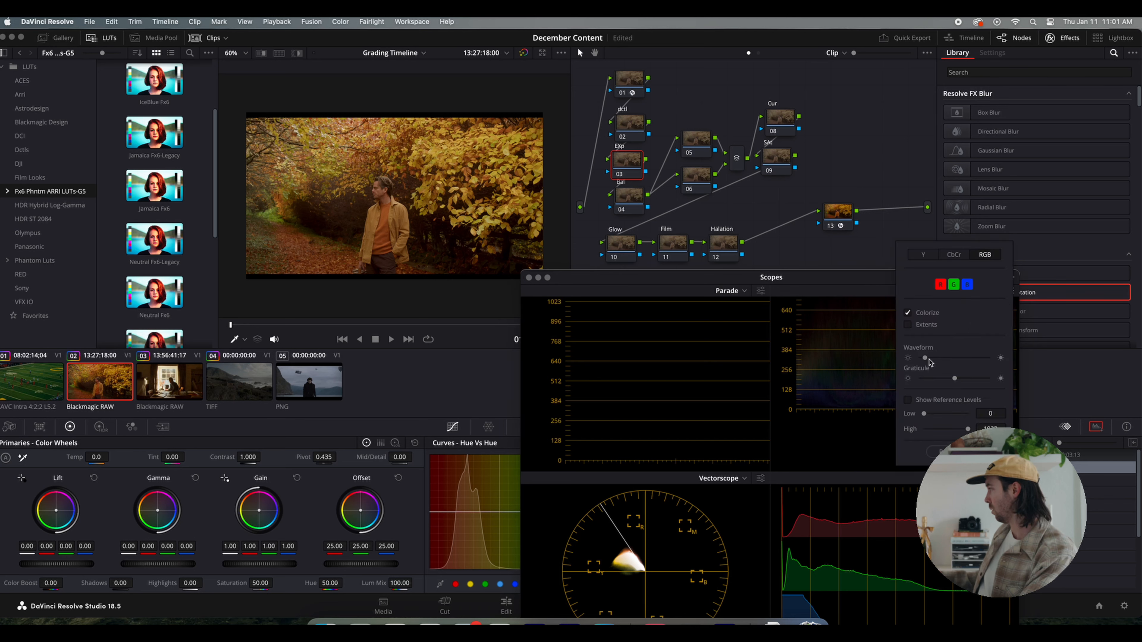
mouse_move(928, 359)
left_mouse_down()
mouse_move(946, 360)
mouse_move(936, 360)
left_mouse_up()
left_click(855, 260)
On the Exp node, set the luminance Gain to 0.79 and the luminance Gamma to -0.02.
scroll(913, 346, "up", 1)
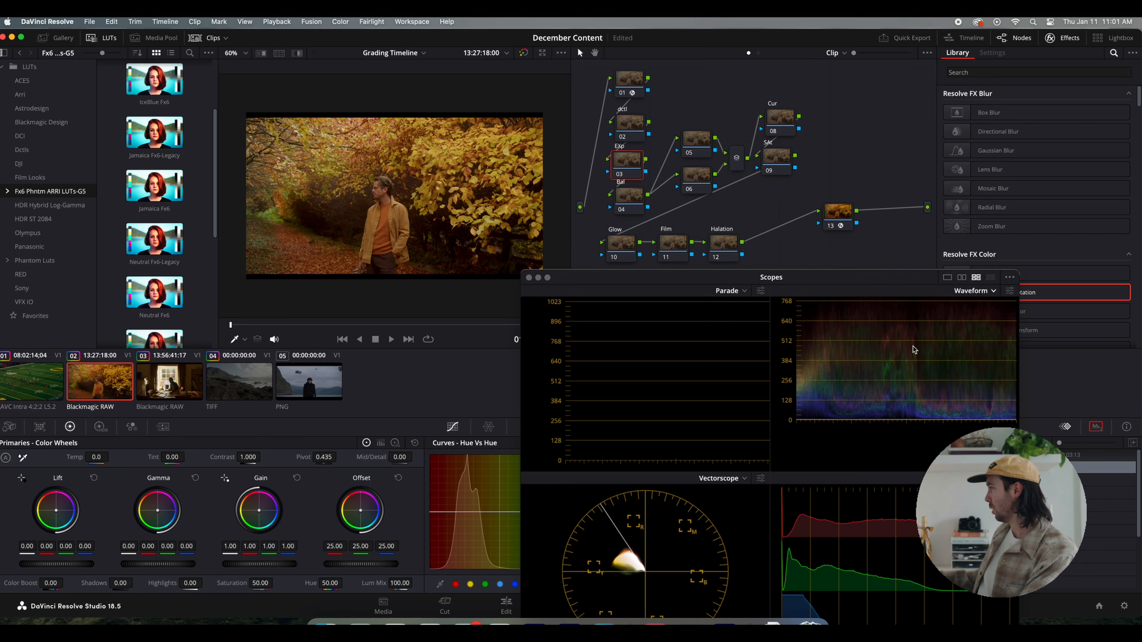
scroll(913, 349, "up", 1)
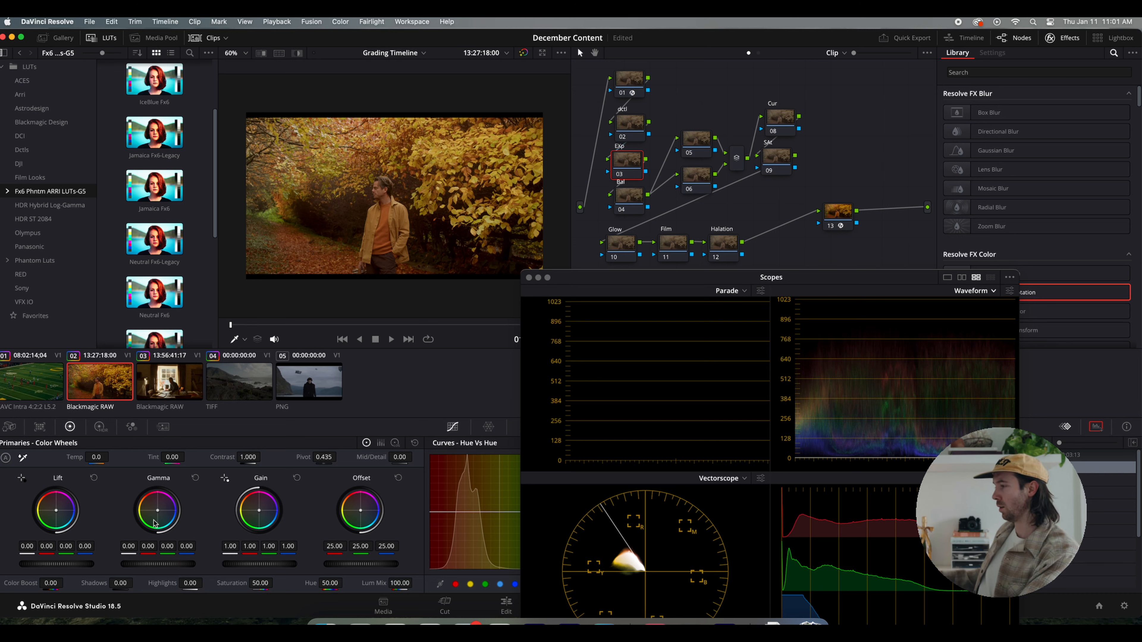
left_click_drag(224, 547, 213, 548)
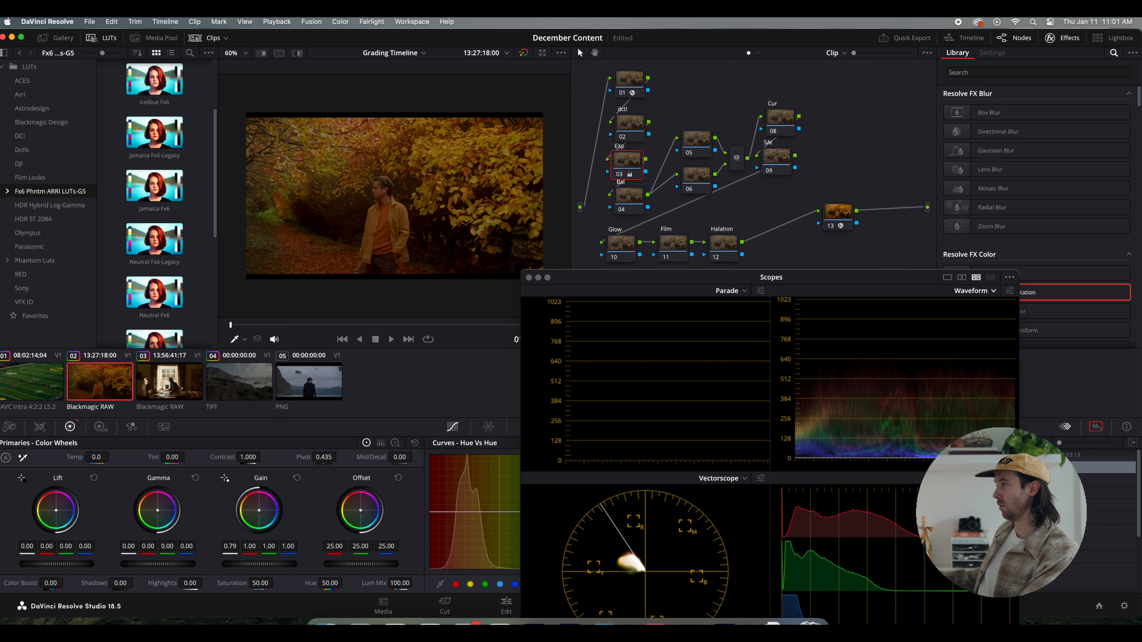
left_click_drag(131, 548, 128, 548)
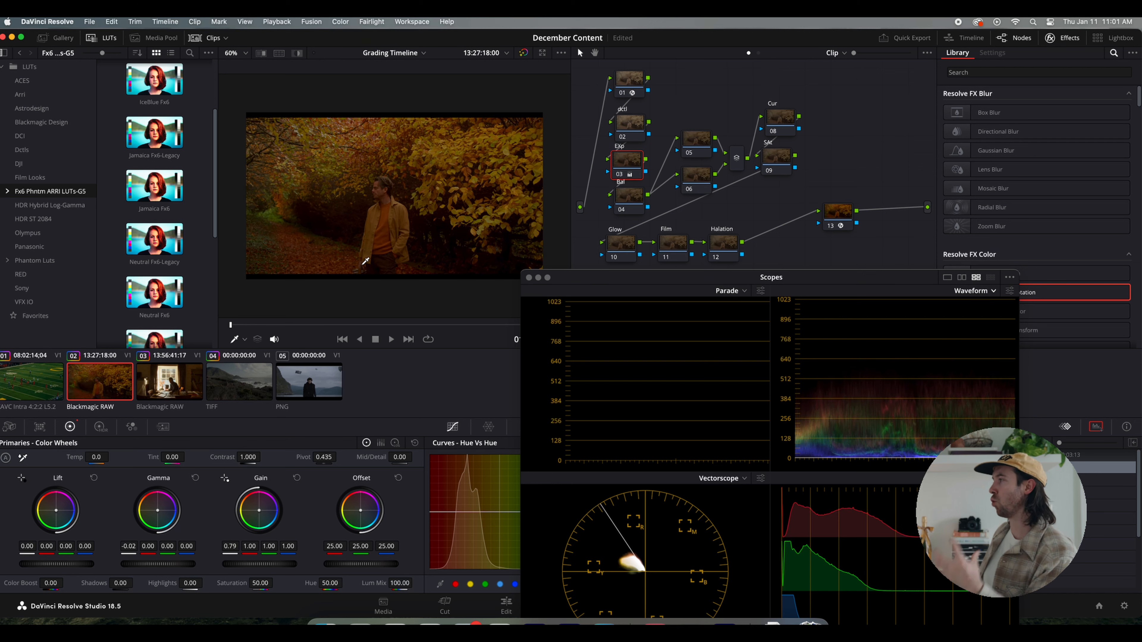
Select the Cur node, show its custom curve clear of the Scopes window, and enable editable splines.
left_click(782, 123)
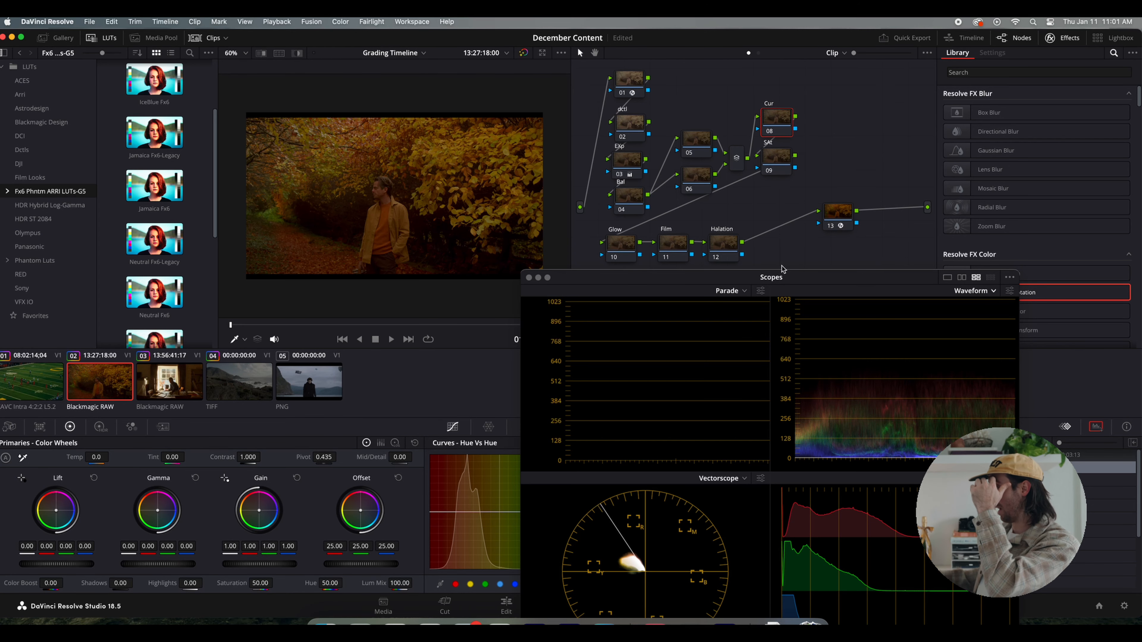
left_click_drag(807, 282, 1004, 278)
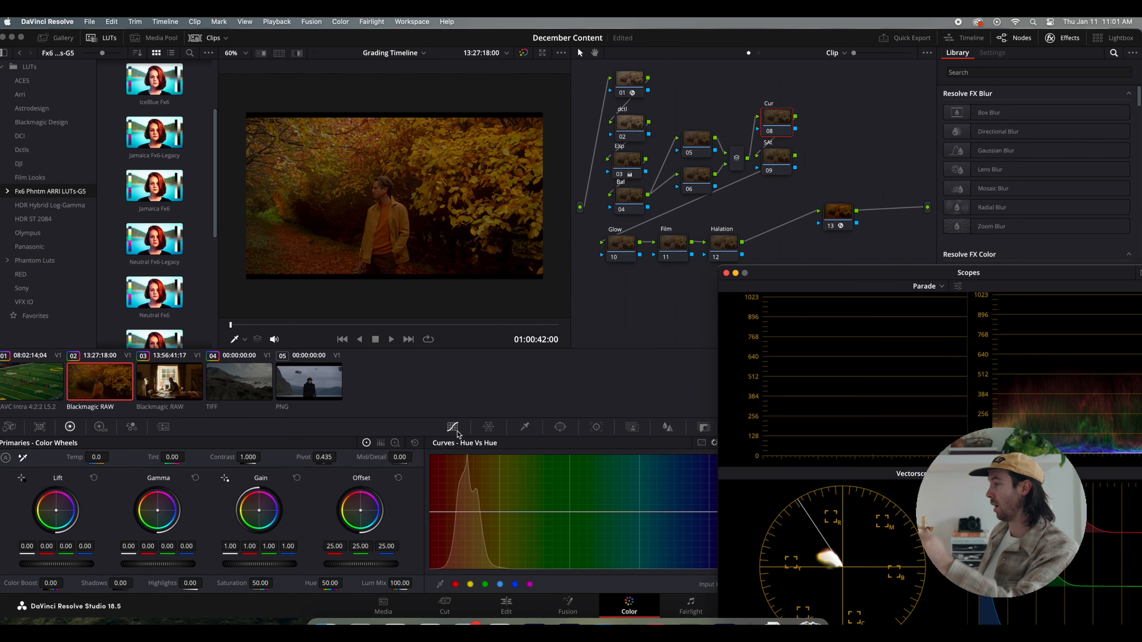
left_click(701, 442)
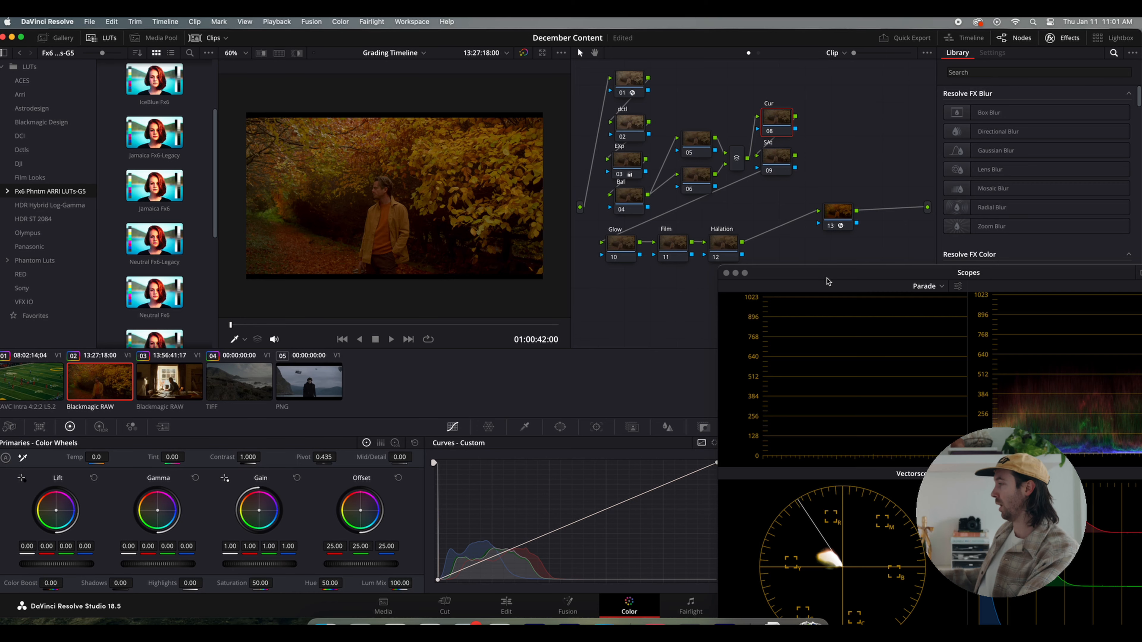
left_click_drag(825, 285, 1047, 386)
left_click(845, 443)
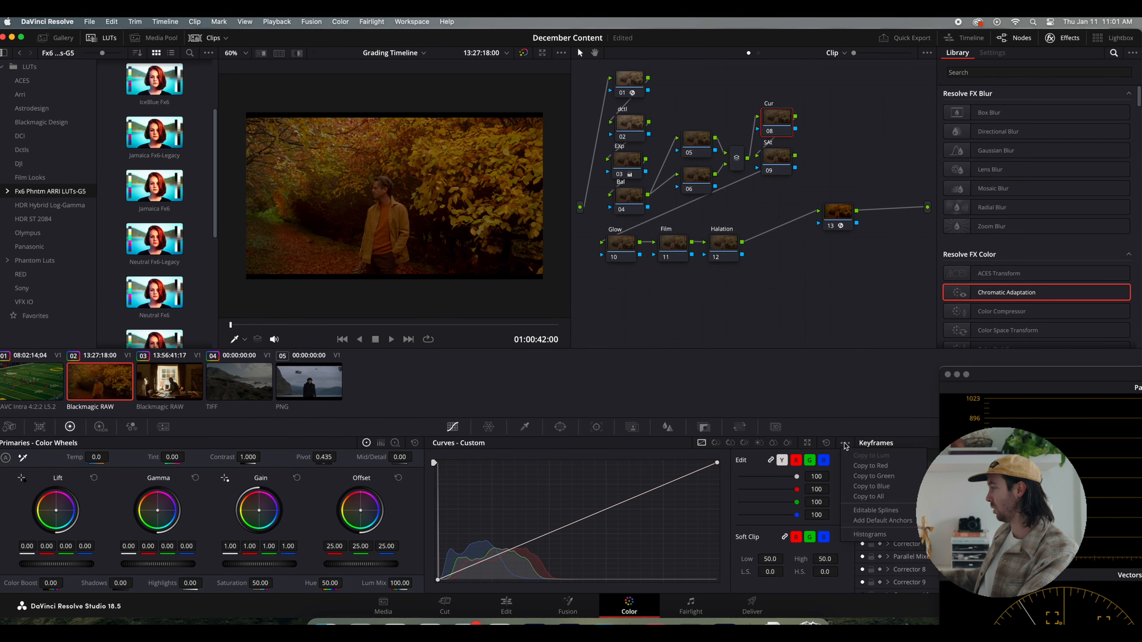
left_click(880, 510)
Lower the curve's white point, bend its handle into a soft highlight roll-off, and pull the black point's handle inward along the line.
left_click_drag(717, 463, 747, 491)
left_click_drag(626, 524, 631, 495)
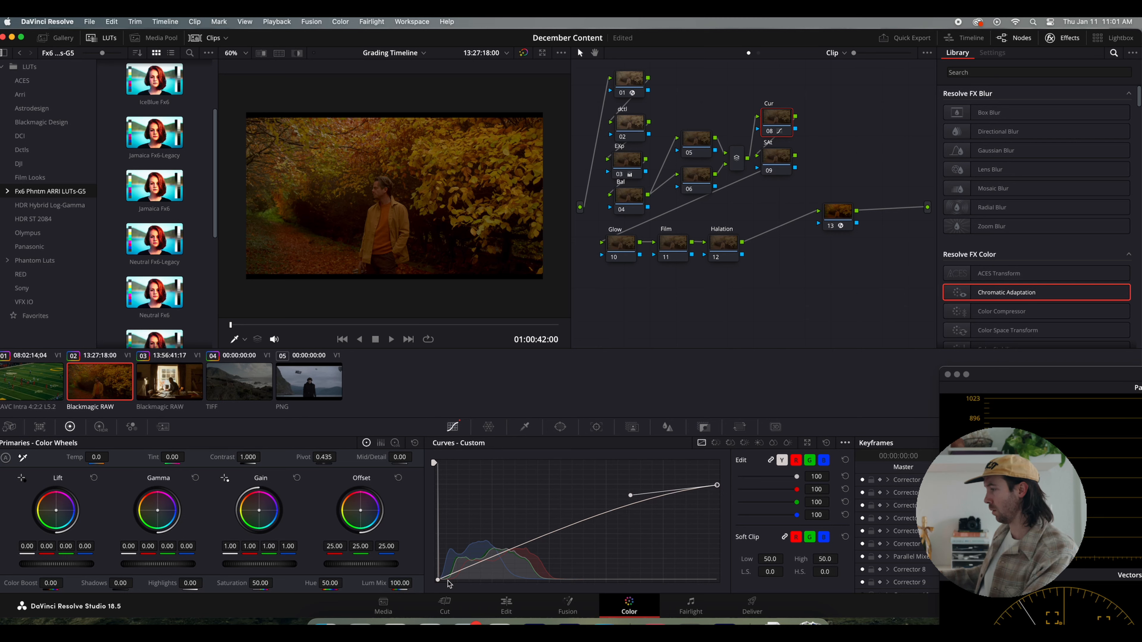
left_click(438, 580)
left_click_drag(530, 543, 484, 560)
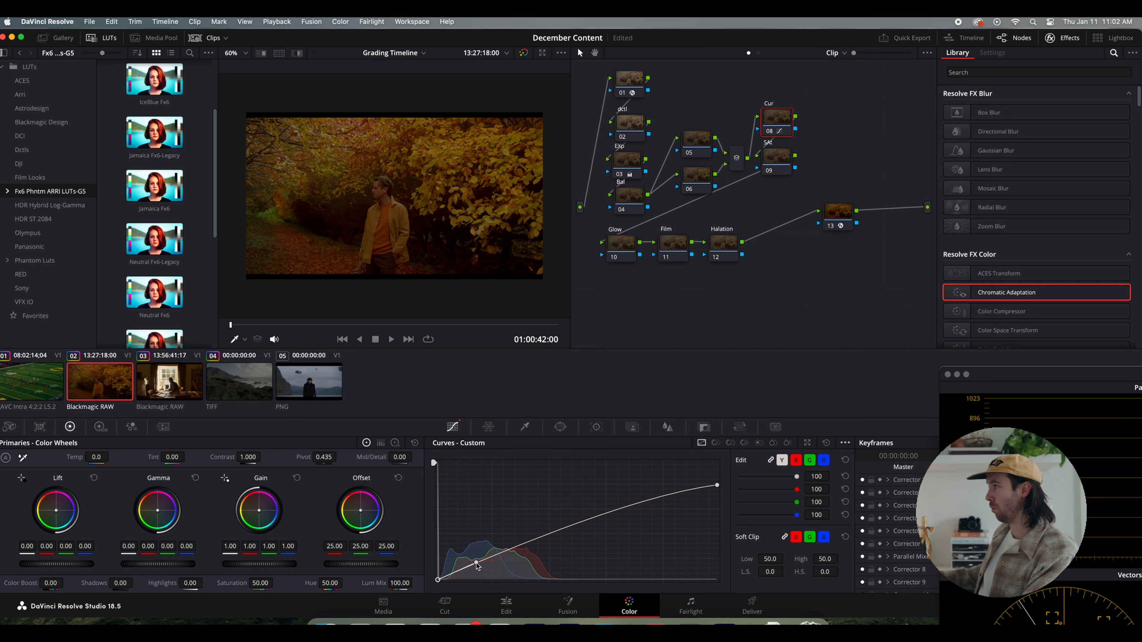
Switch the Cur node off and on repeatedly to compare the image with and without the curve.
left_click(773, 134)
left_click(772, 134)
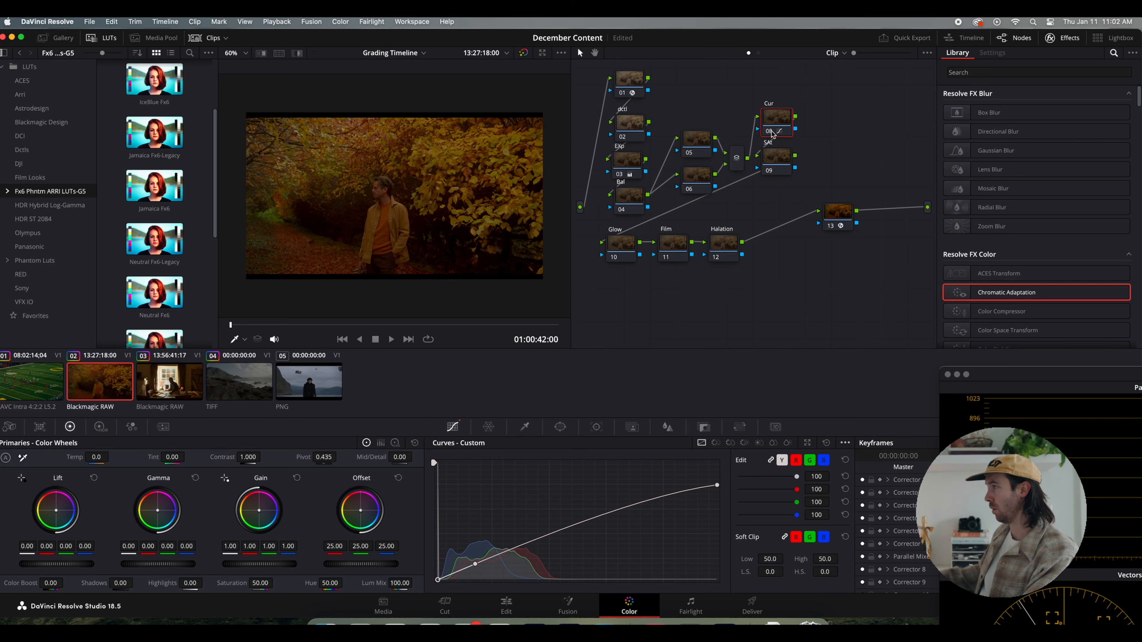
left_click(772, 134)
left_click(772, 134)
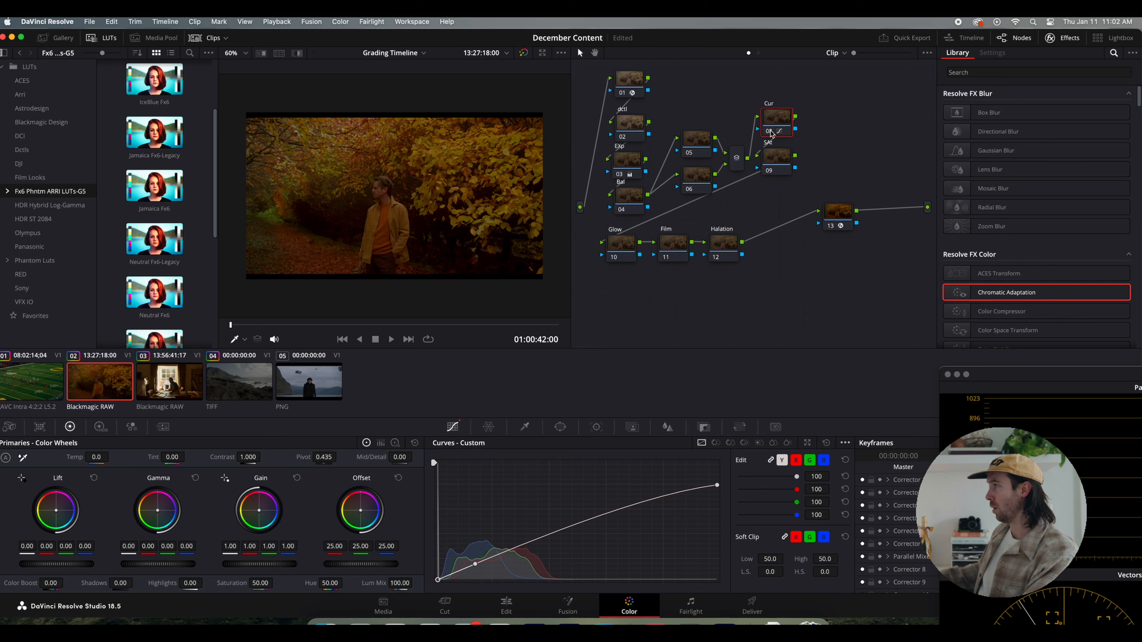
scroll(395, 139, "up", 5)
scroll(395, 138, "down", 5)
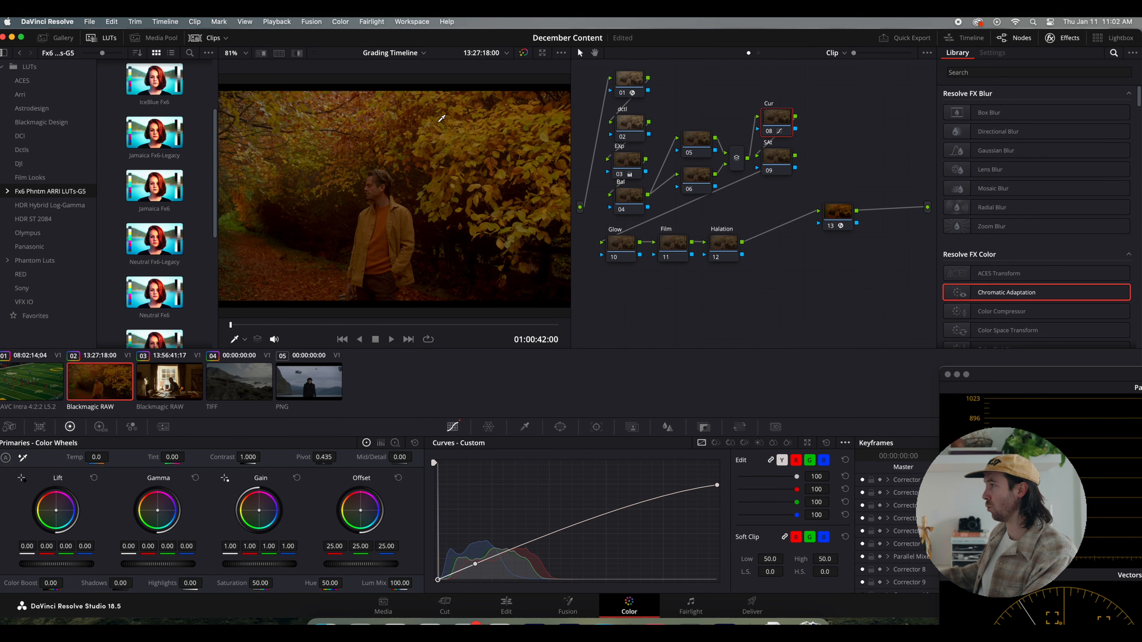
left_click(769, 133)
left_click(769, 133)
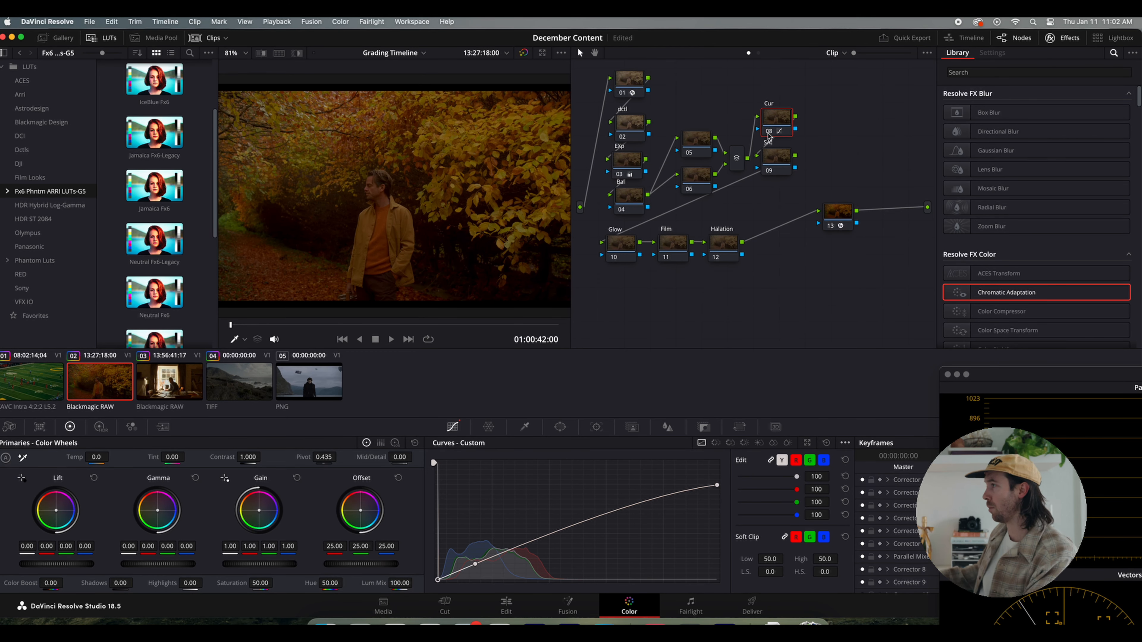
Lower the Cur curve's white point slightly further, and compare the image with the node off and on.
left_click_drag(716, 486, 717, 489)
left_click(630, 497)
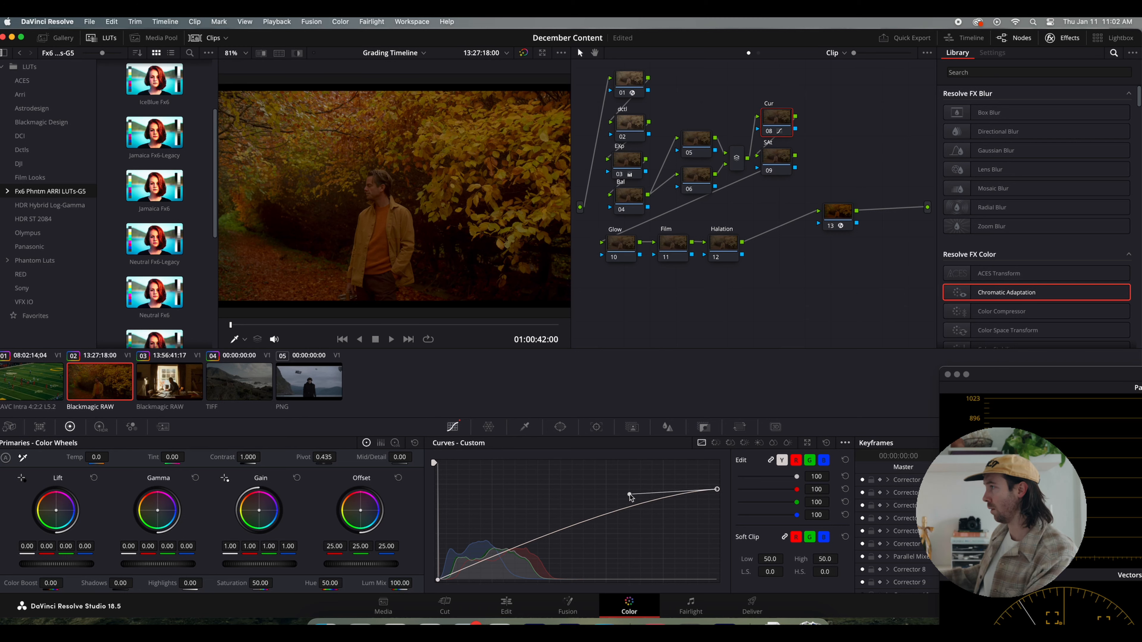
left_click(770, 131)
left_click(770, 131)
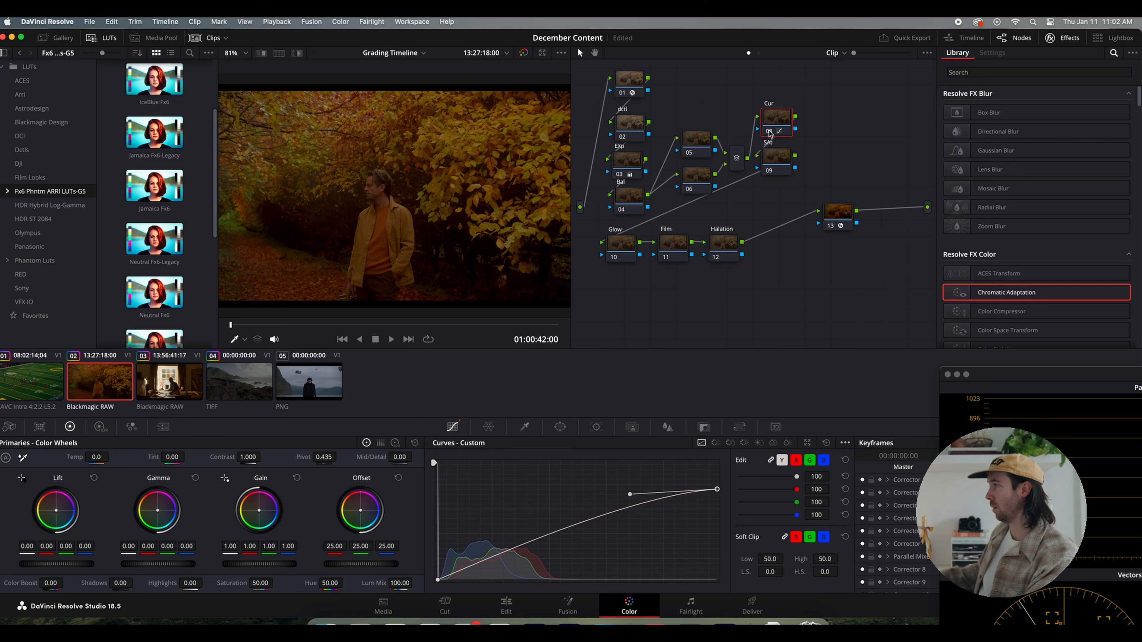
Select the Bal node and move the Scopes window so the waveform and vectorscope show beside the color wheels.
left_click(630, 160)
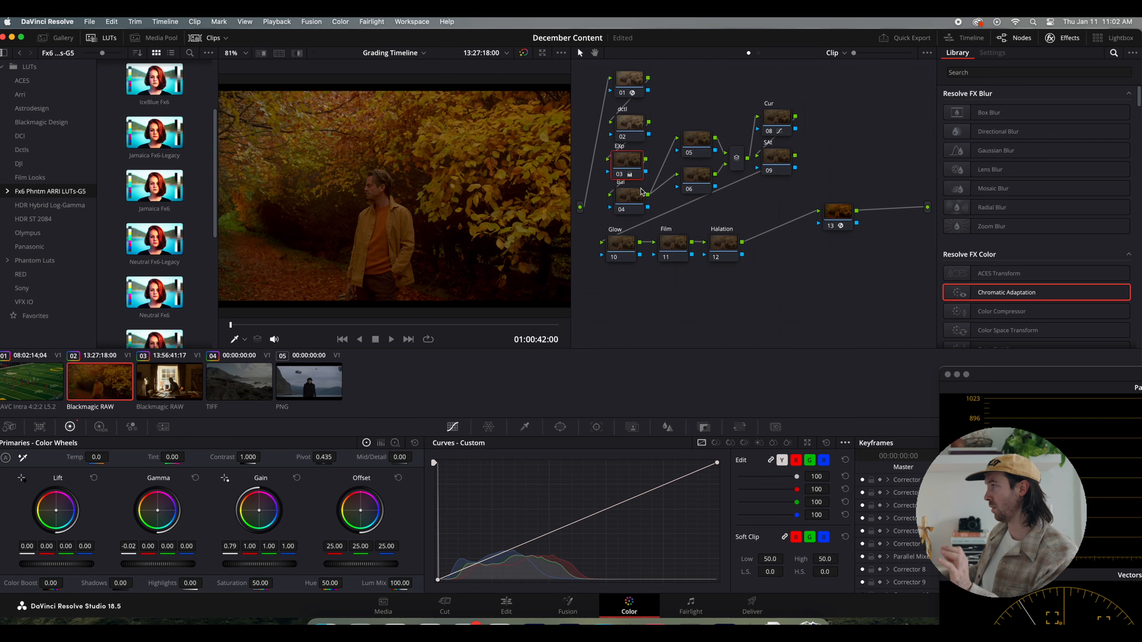
left_click(628, 201)
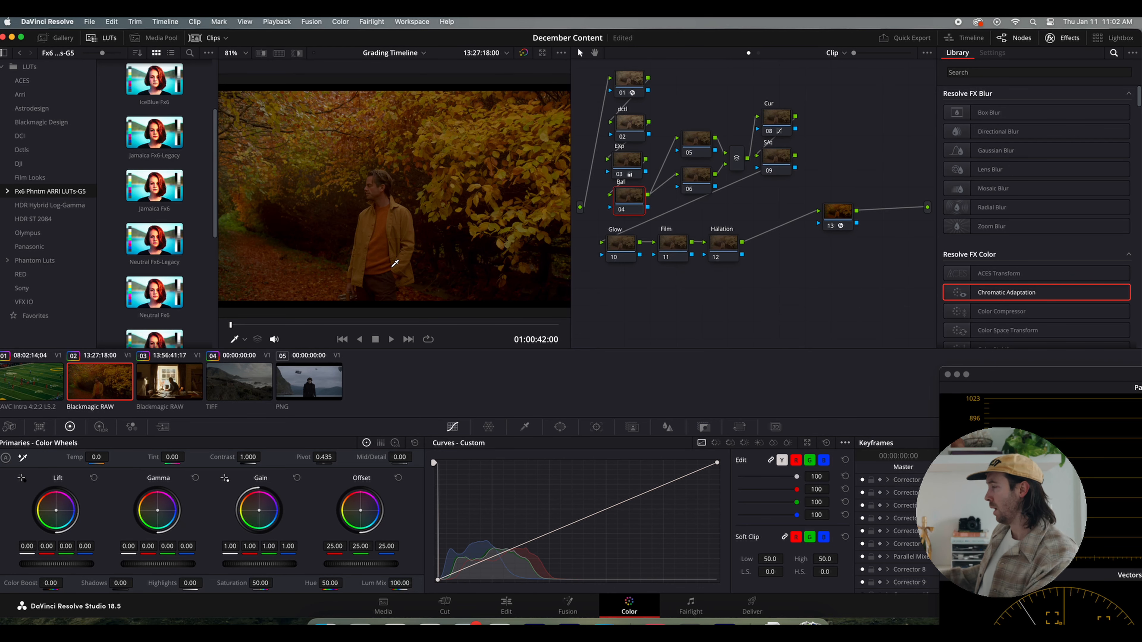
scroll(395, 263, "down", 3)
scroll(374, 221, "up", 2)
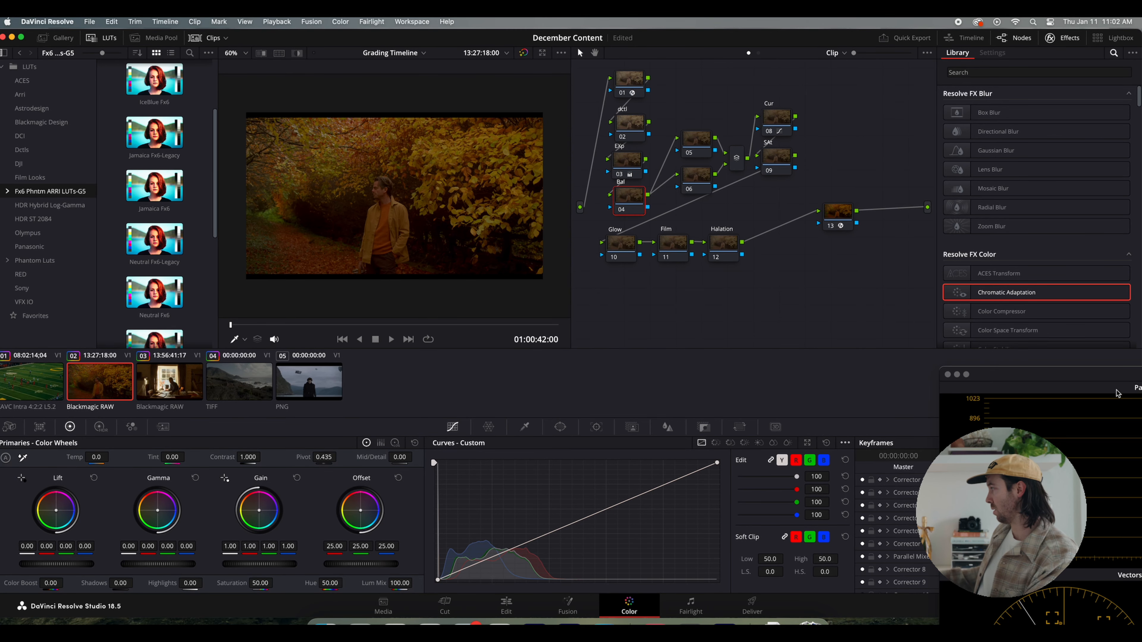
left_click_drag(1085, 377, 690, 285)
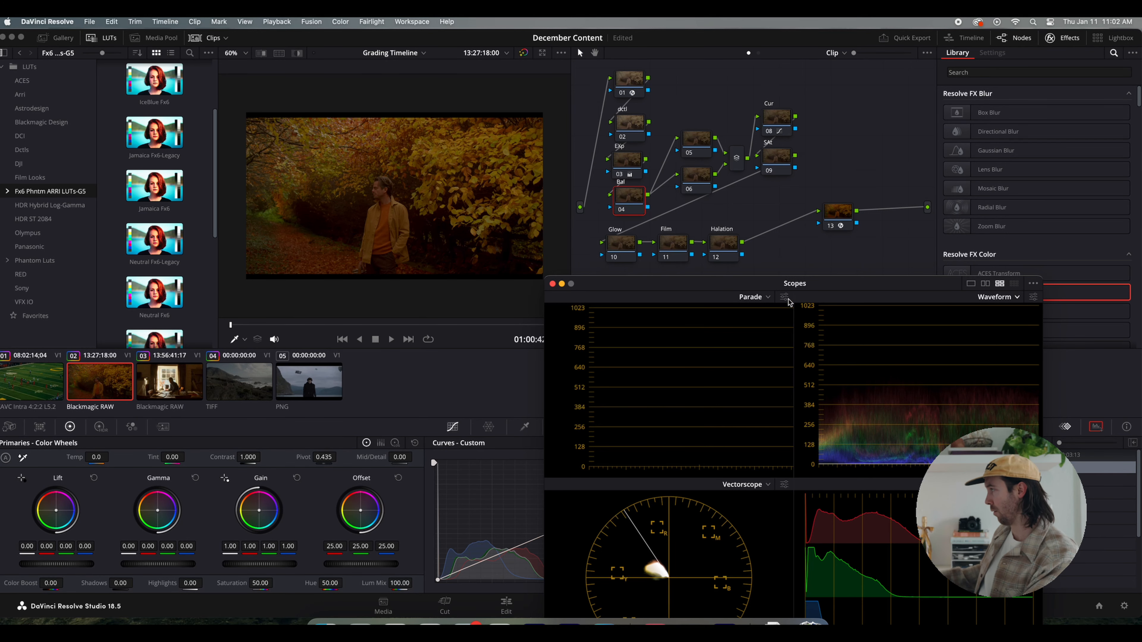
left_click_drag(766, 284, 970, 278)
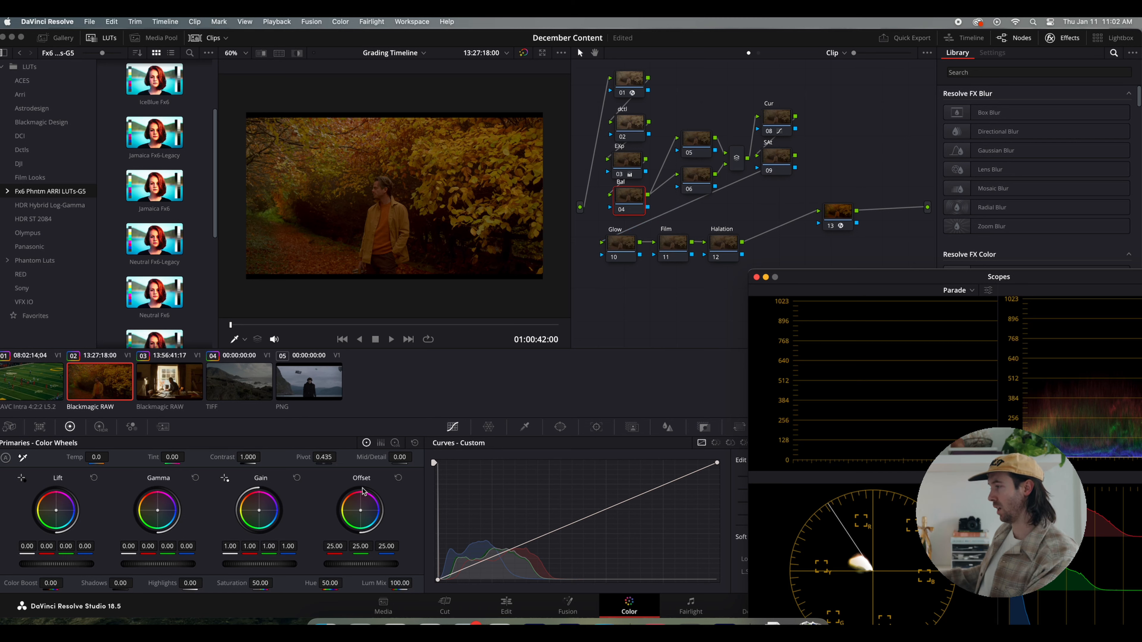
Lower the Bal node's red Offset and shift its balance toward blue, reaching 19.07 red, 22.35 green and 24.48 blue.
mouse_move(334, 550)
left_mouse_down()
mouse_move(319, 550)
mouse_move(377, 548)
mouse_move(324, 546)
left_mouse_up()
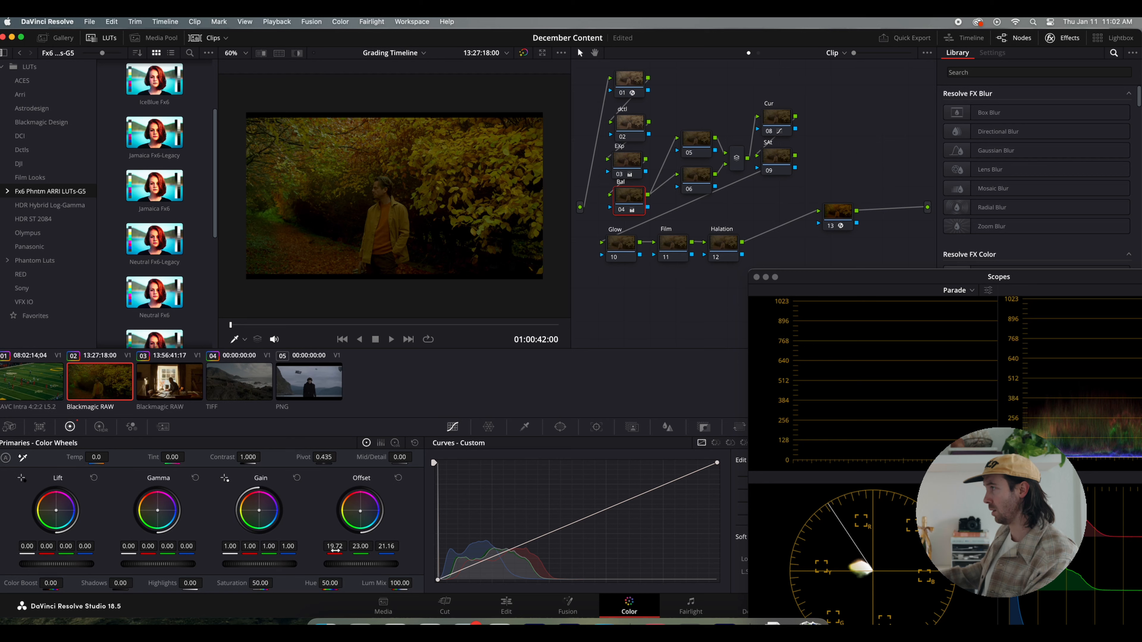
scroll(341, 245, "up", 3)
key("F2")
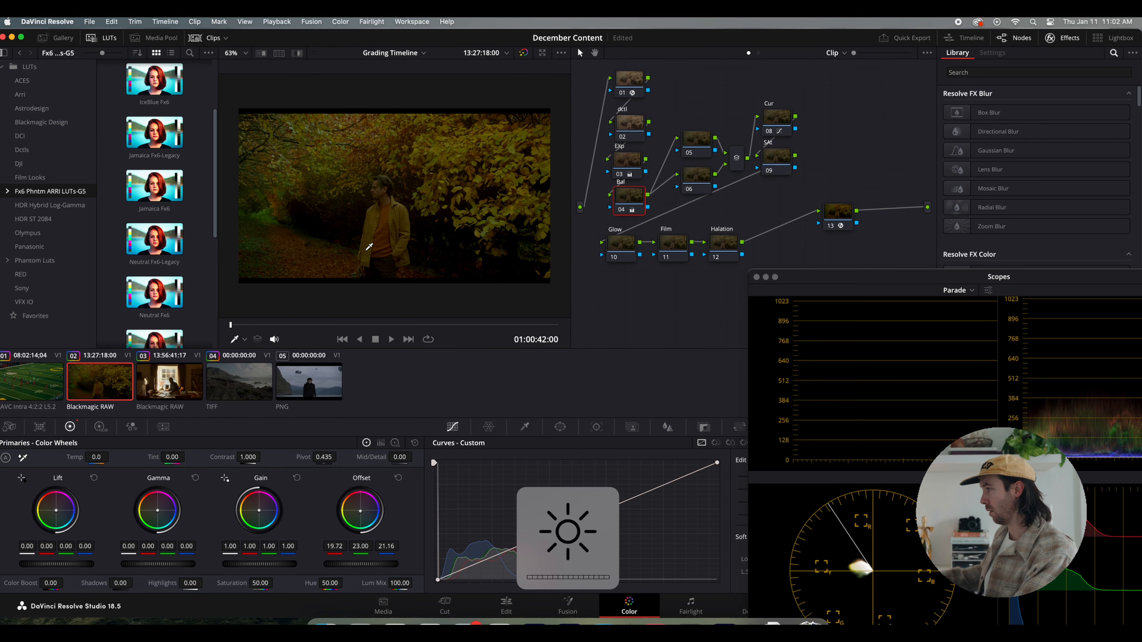
left_click_drag(363, 564, 360, 564)
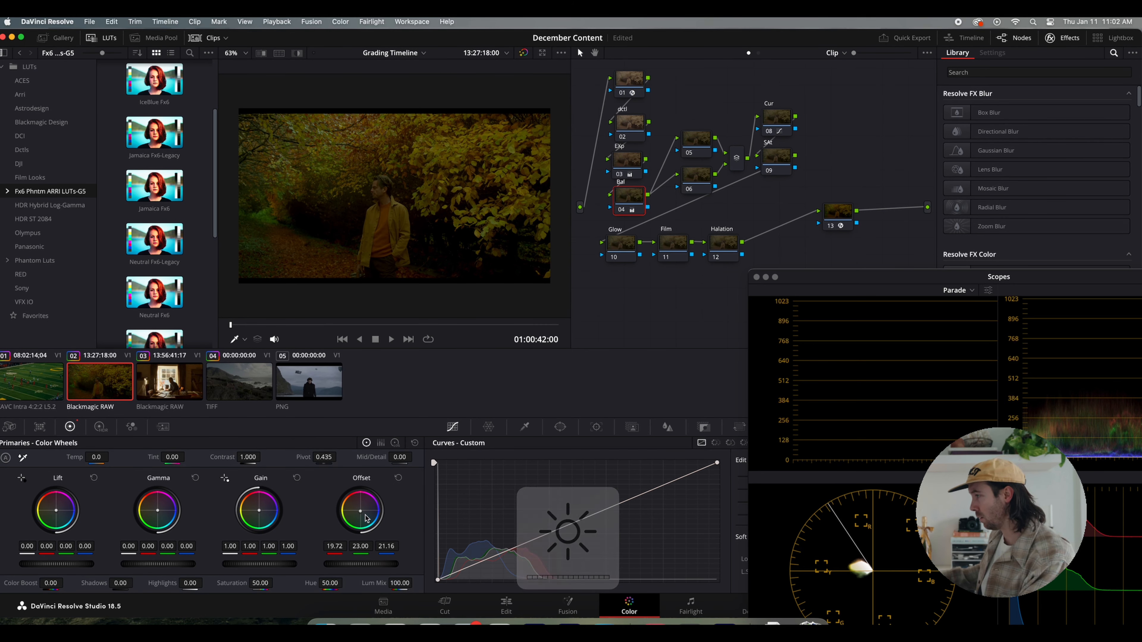
left_click_drag(360, 511, 366, 512)
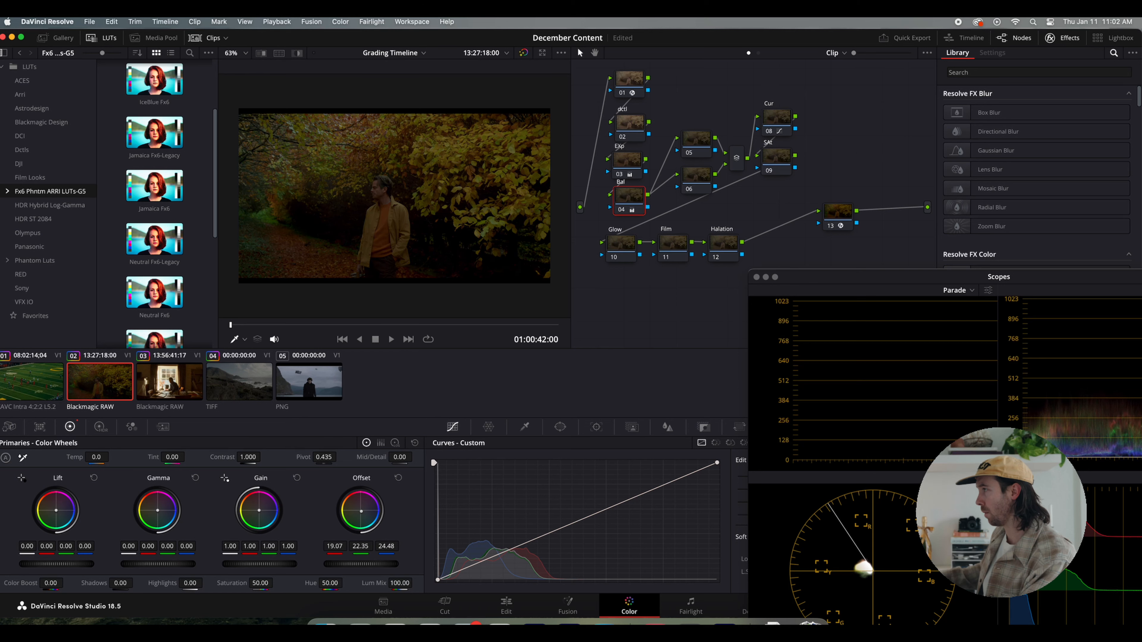
Raise the Bal node's overall Offset and fine-tune its balance to 22.89 red, 25.35 green and 27.76 blue.
left_click_drag(355, 564, 375, 564)
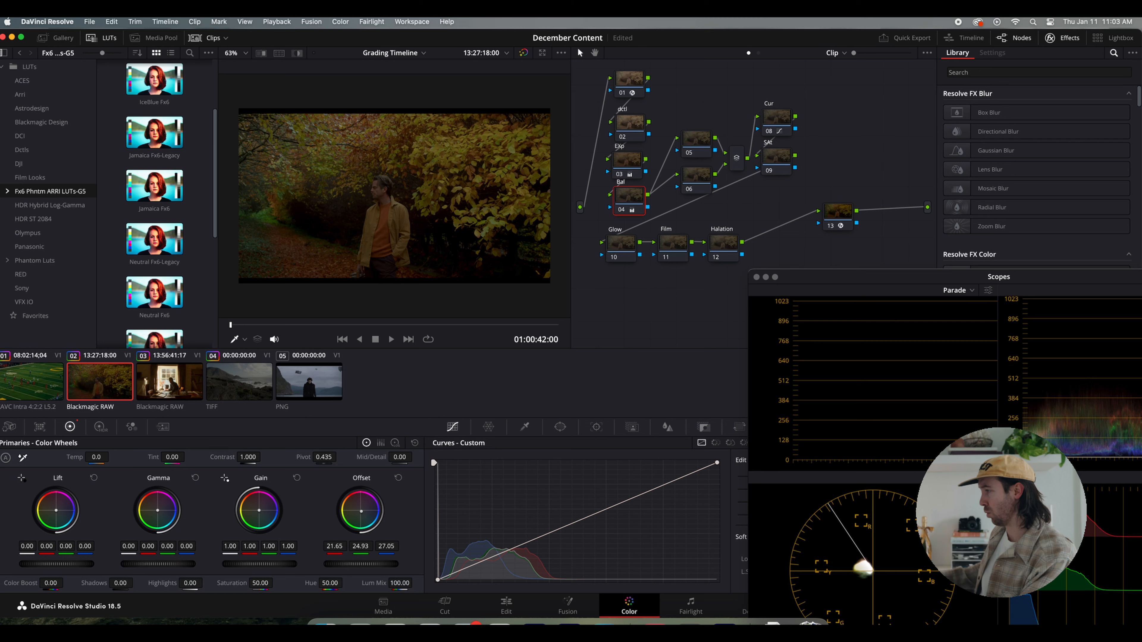
left_click_drag(361, 511, 361, 511)
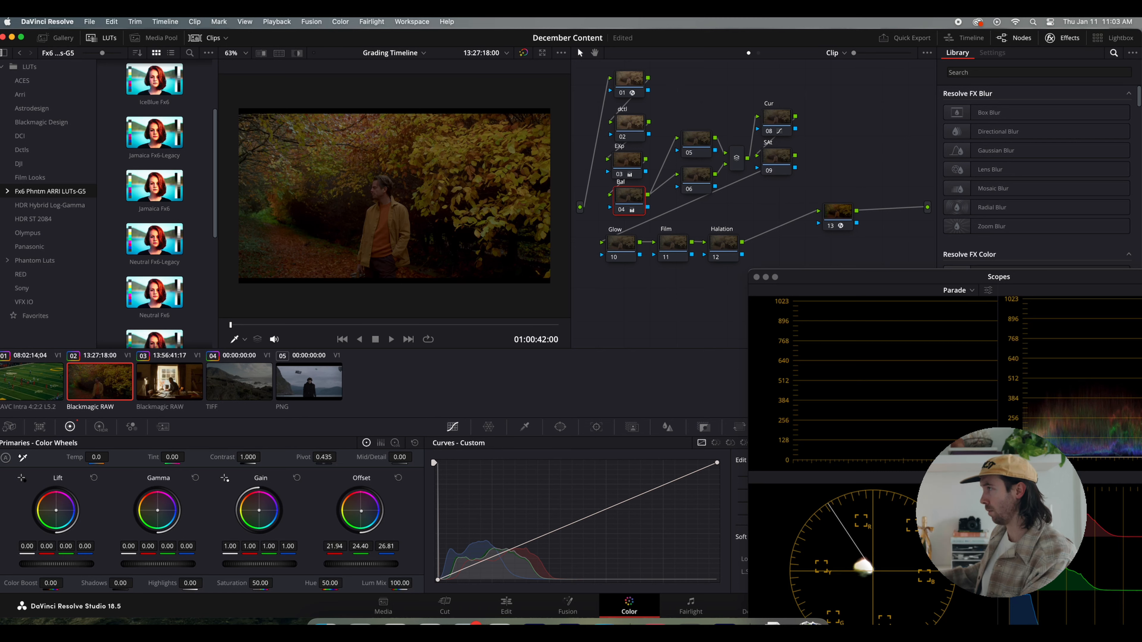
left_click_drag(353, 566, 362, 566)
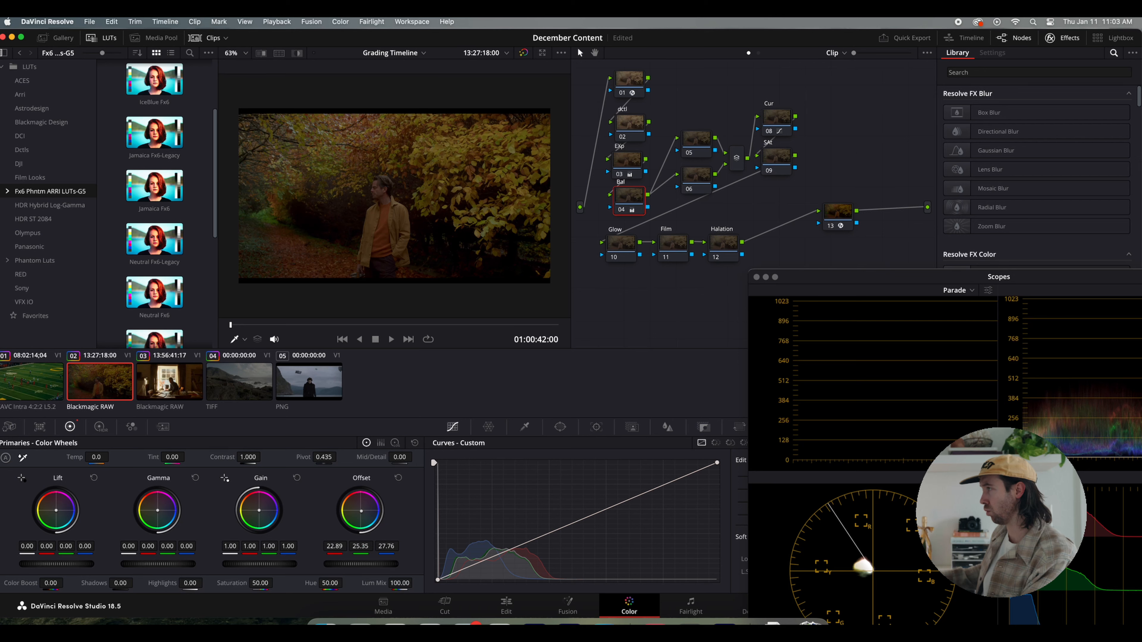
scroll(549, 264, "up", 2)
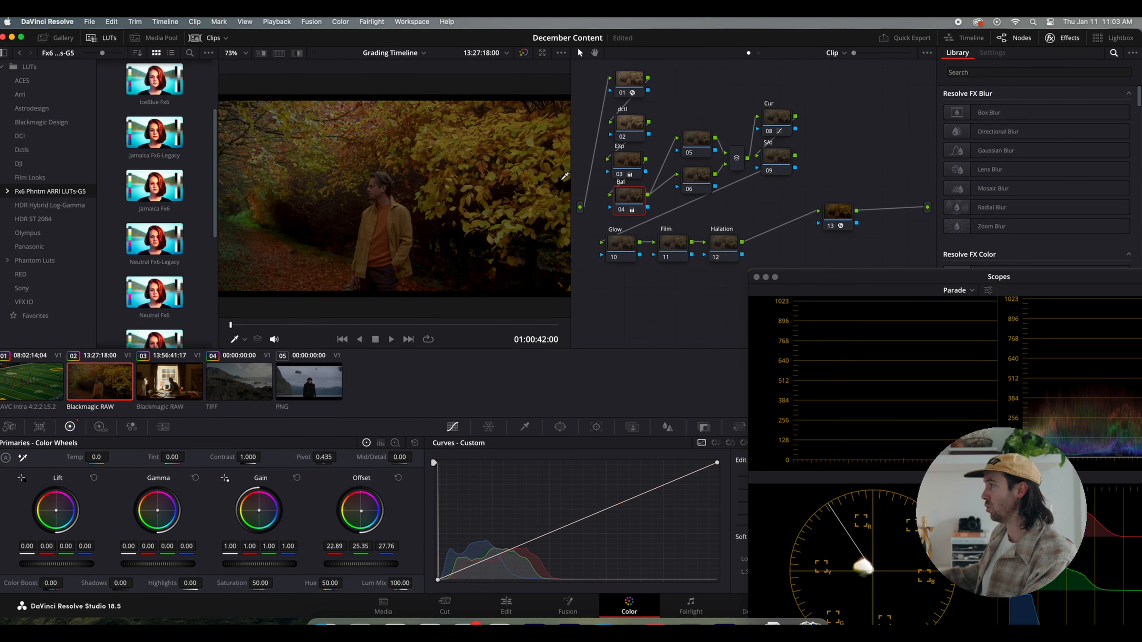
Compare the image with the Bal node off and on, and nudge its green Offset to 25.59.
left_click(623, 213)
scroll(453, 204, "down", 5)
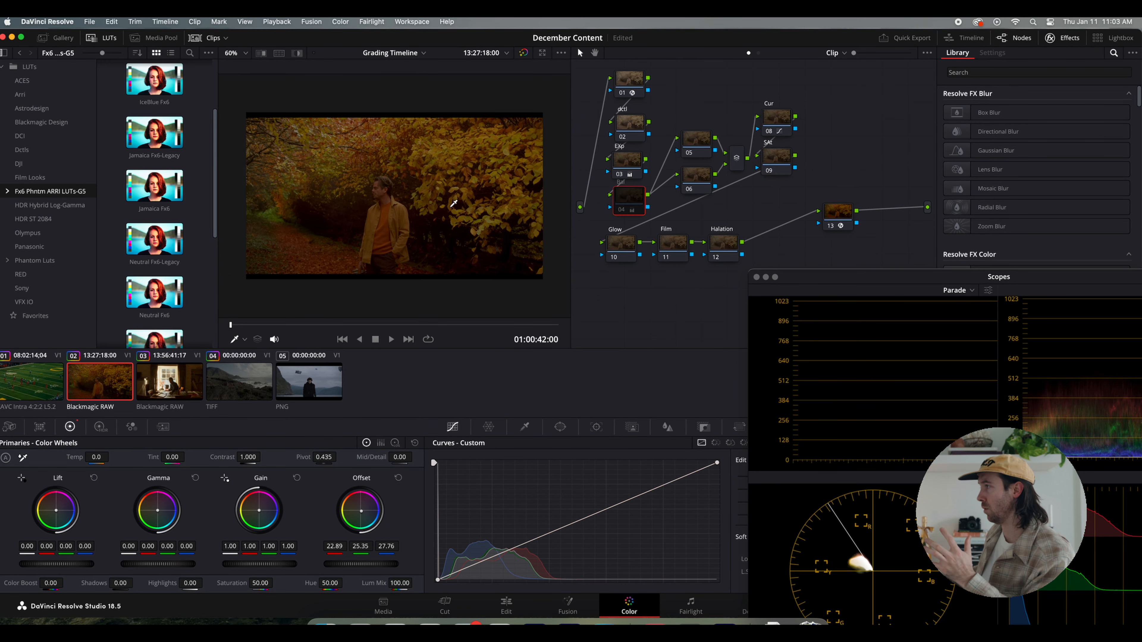
scroll(453, 203, "up", 4)
scroll(453, 204, "up", 1)
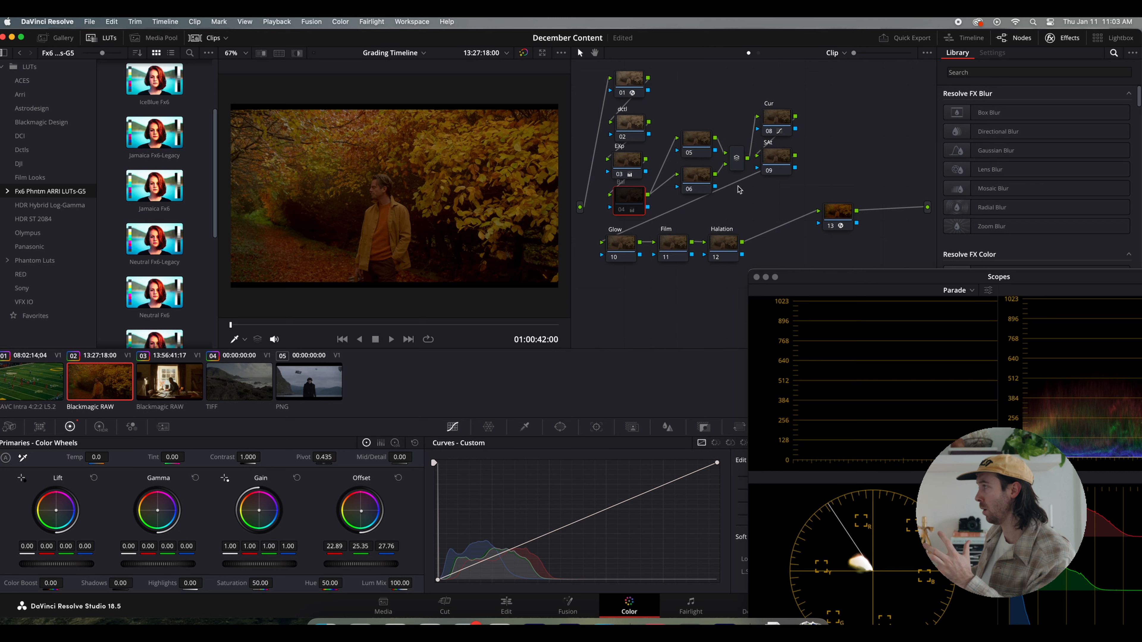
left_click(623, 213)
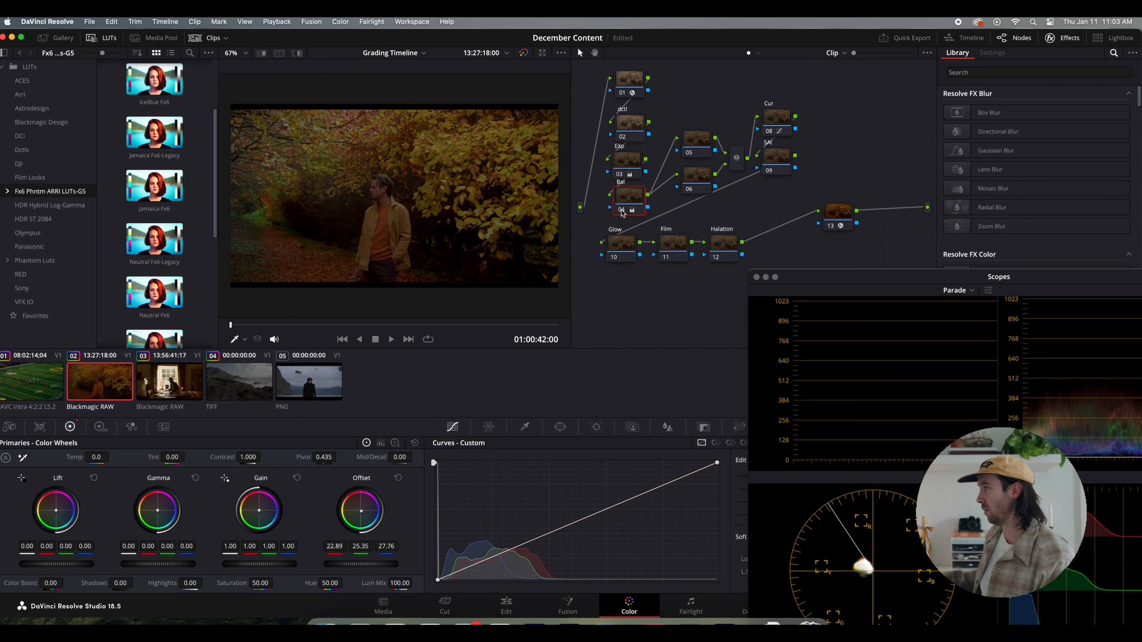
left_click(623, 213)
left_click(622, 214)
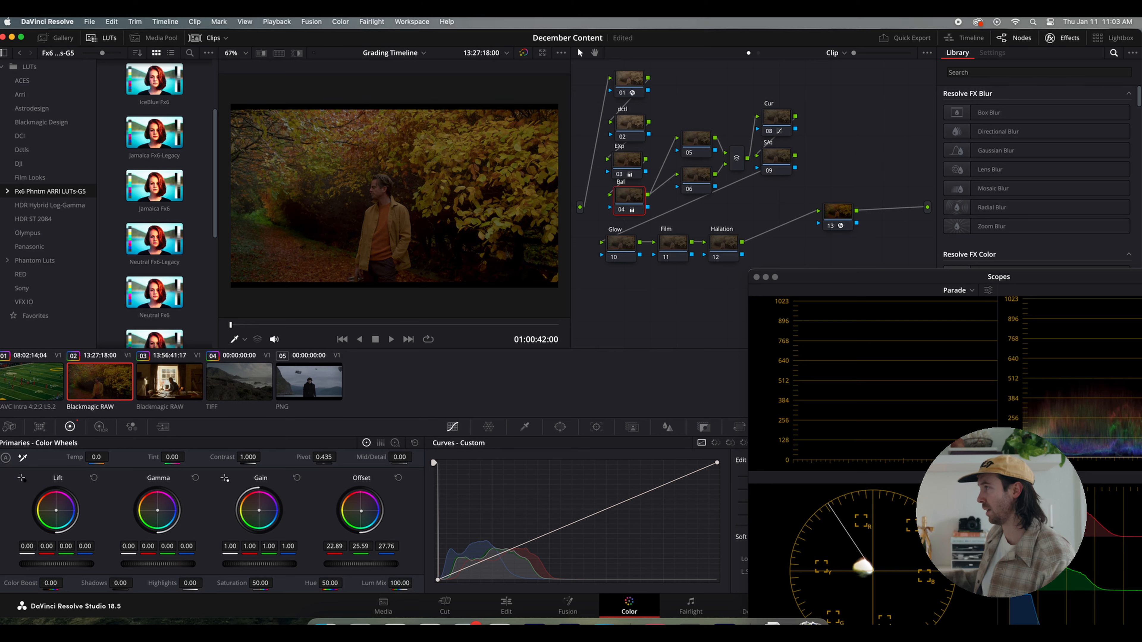
Examine the man's skin tones and the foliage up close with the Bal node switched off and on.
scroll(415, 194, "up", 5)
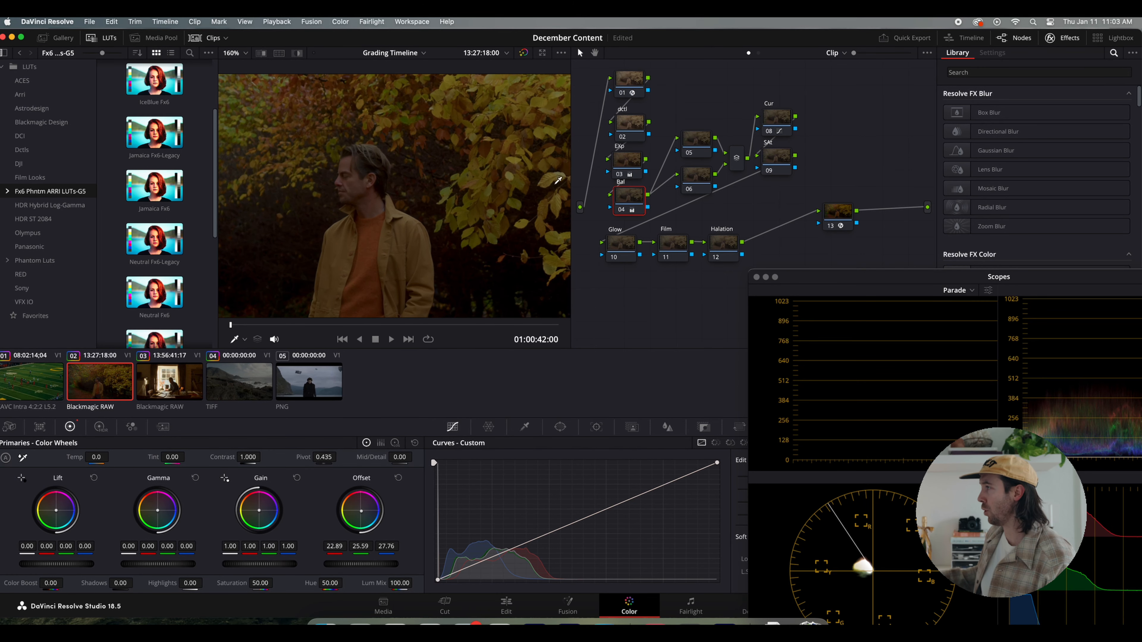
left_click(623, 213)
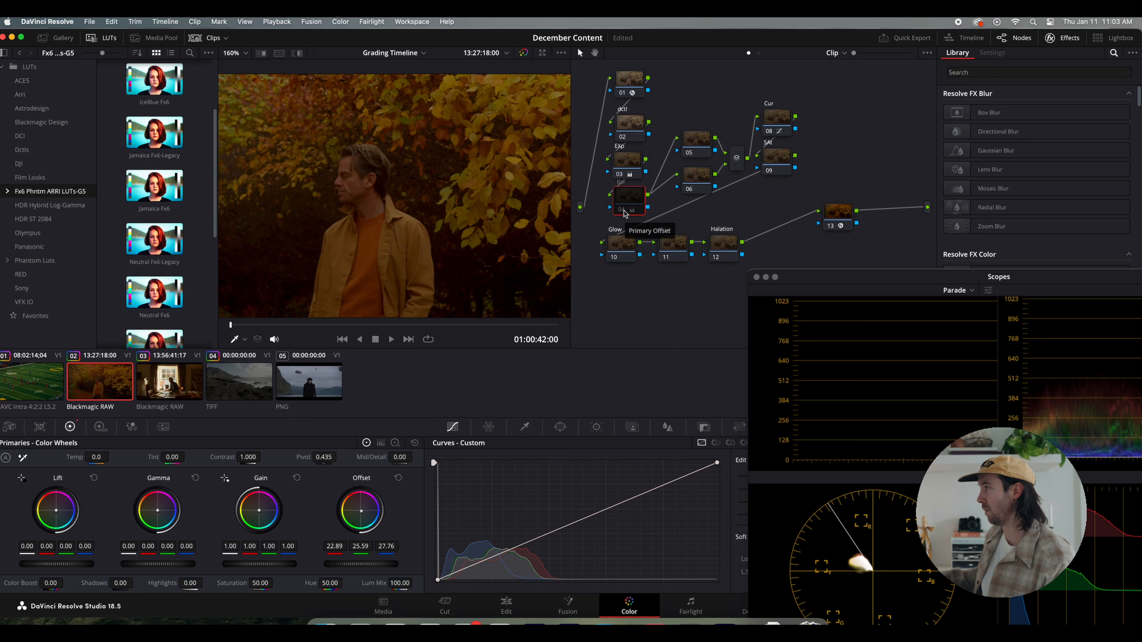
left_click(623, 214)
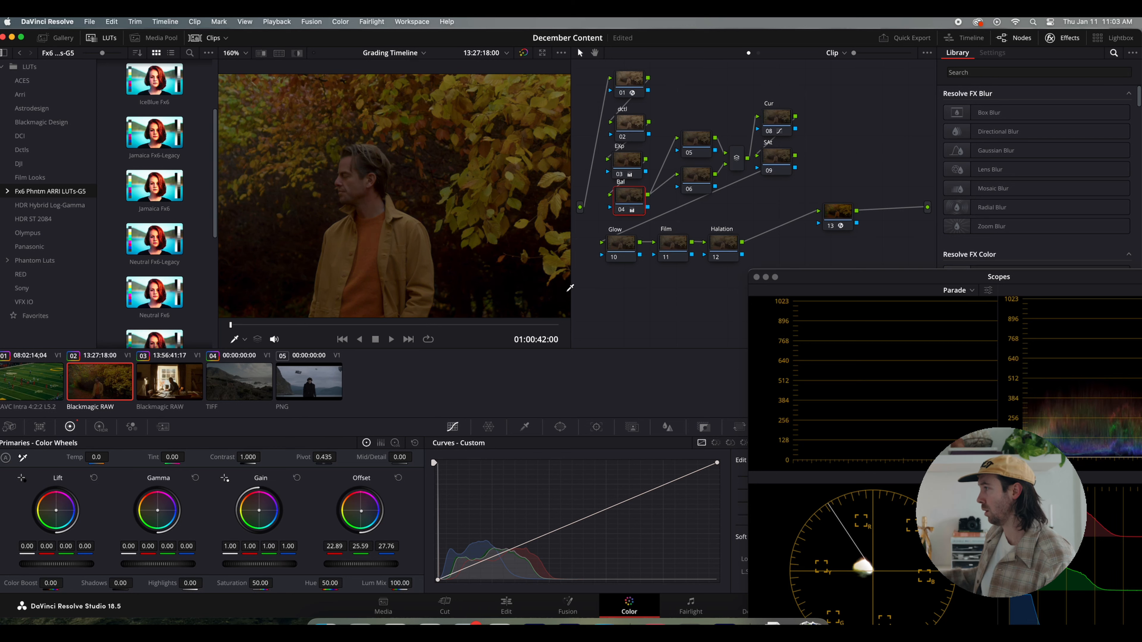
left_click(623, 209)
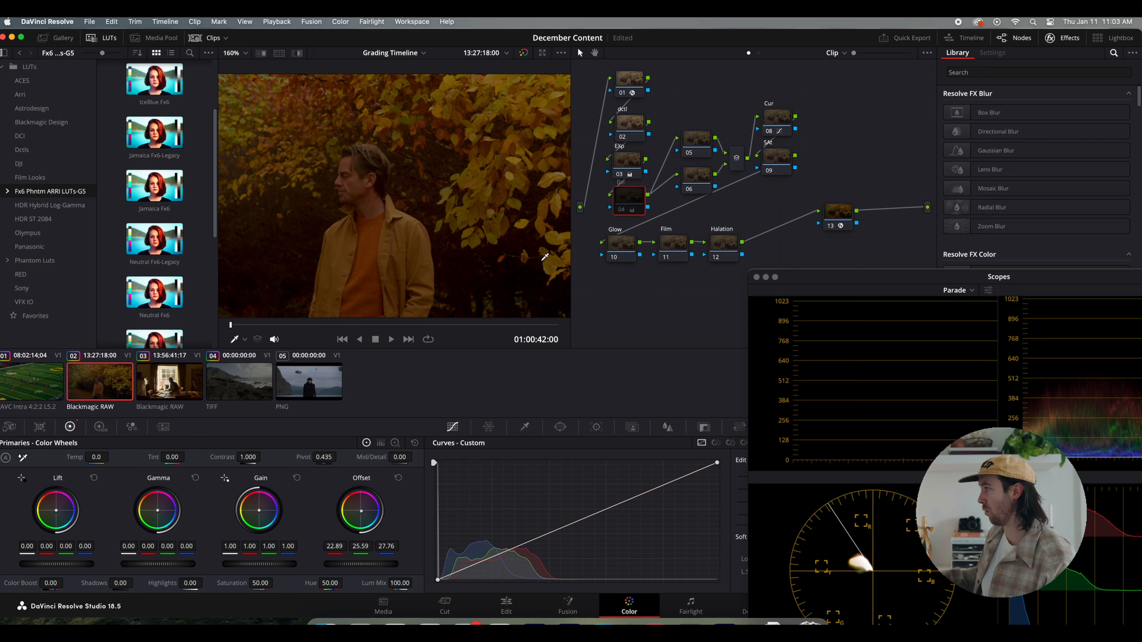
left_click(625, 212)
scroll(376, 188, "down", 5)
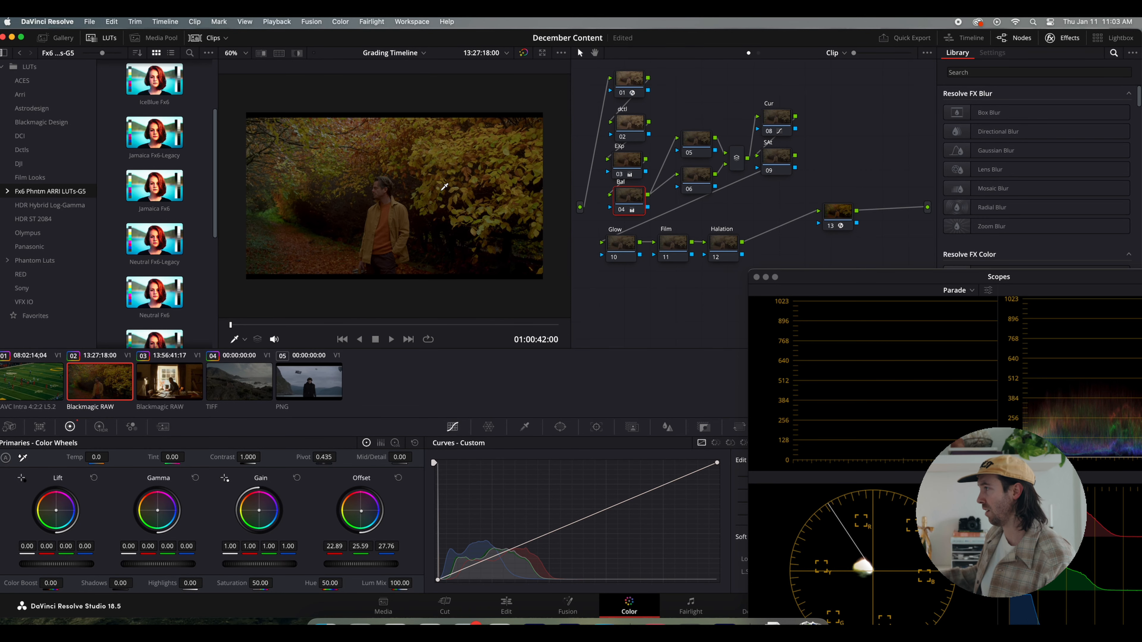
scroll(376, 189, "up", 2)
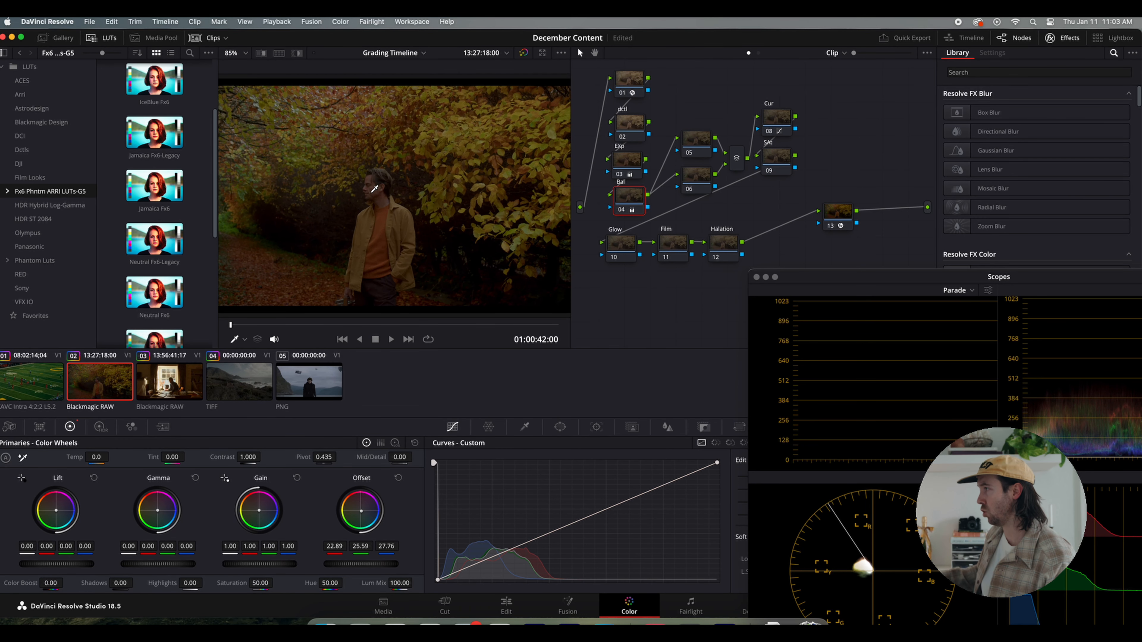
Warm node 05's Gain to 1.02 red and 0.96 blue, and shift node 06's Lift slightly away from red.
left_click(686, 146)
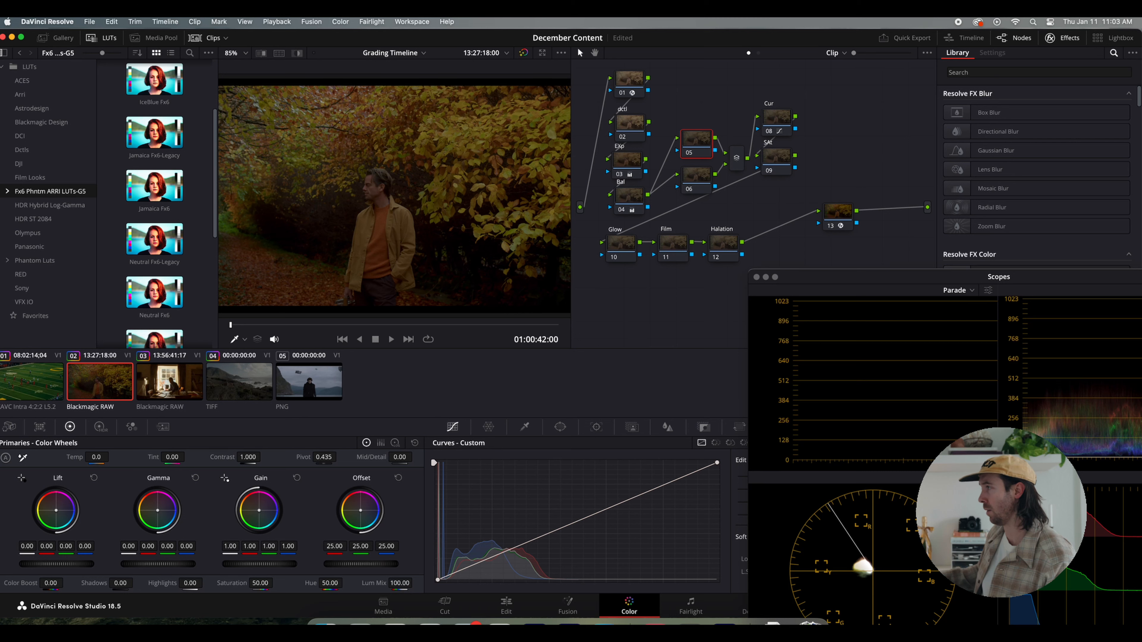
left_click_drag(259, 510, 258, 510)
left_click(690, 180)
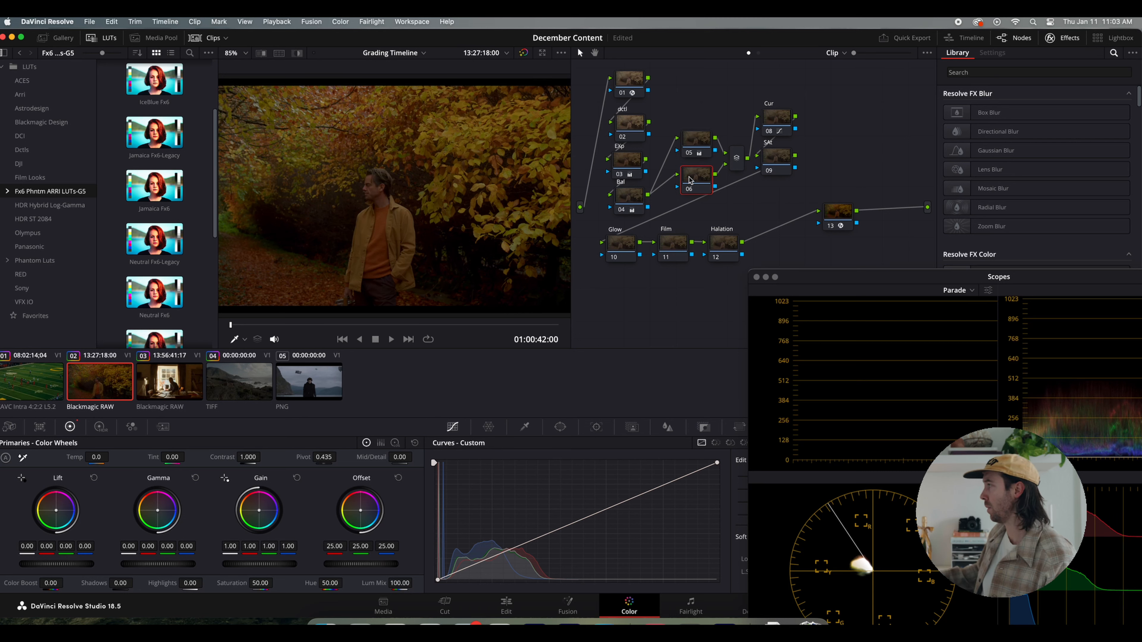
left_click_drag(55, 514, 58, 511)
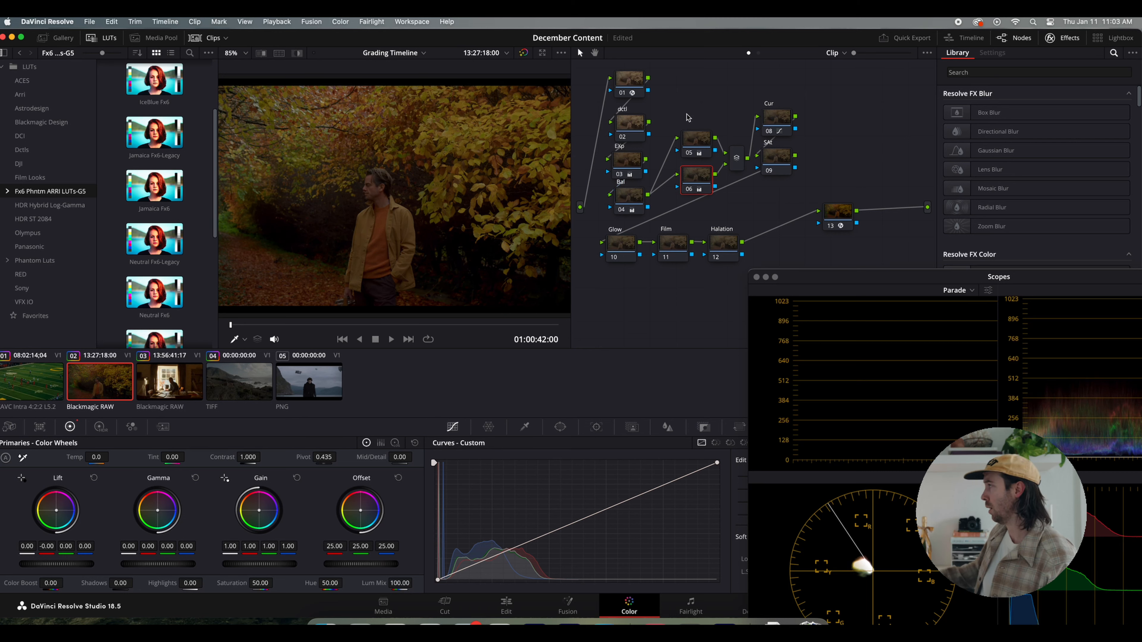
Select parallel nodes 05 and 06 together and toggle them repeatedly to compare the image with and without the colour split.
left_click_drag(687, 116, 695, 175)
key("super+d")
key("super+d")
key("super+d")
key("super+d")
key("super+d")
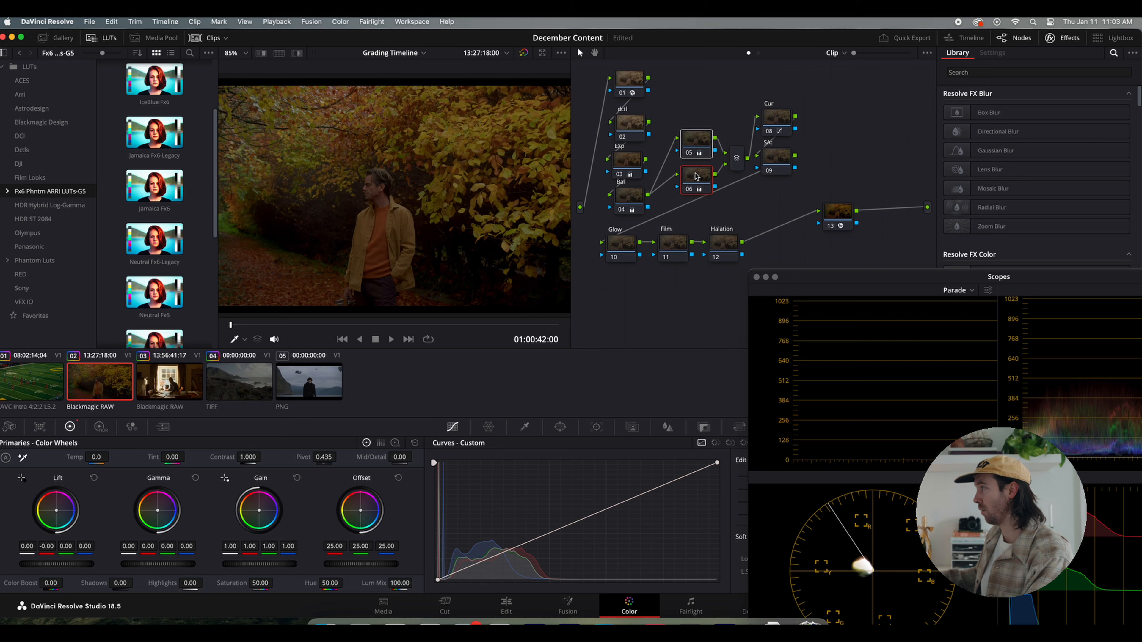
key("super+d")
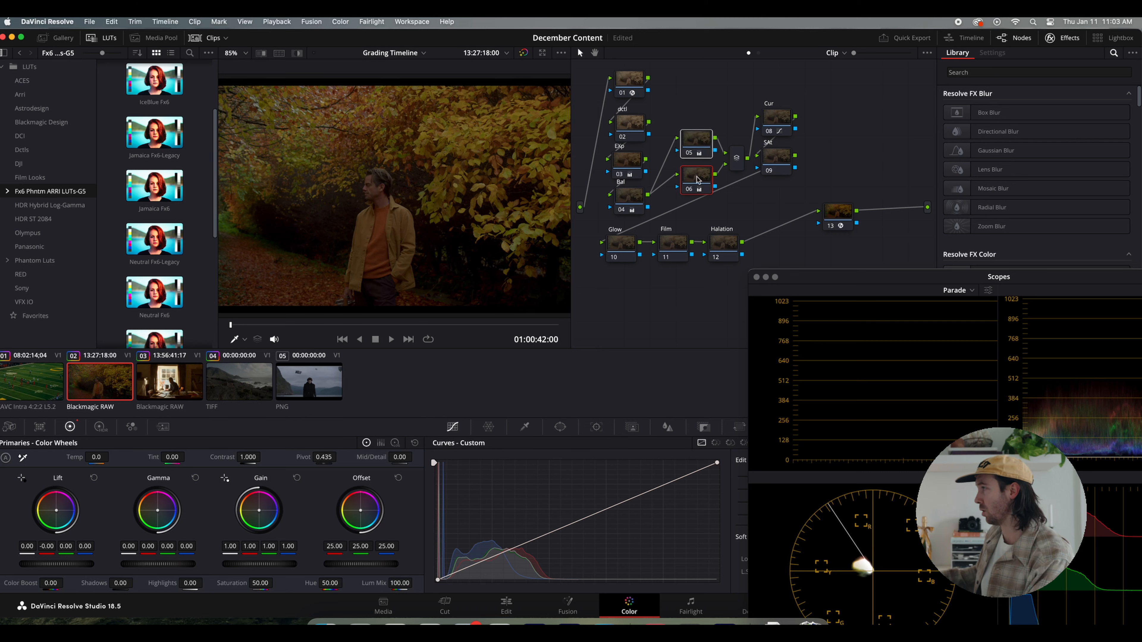
key("super+d")
key("super+d")
key("super+d")
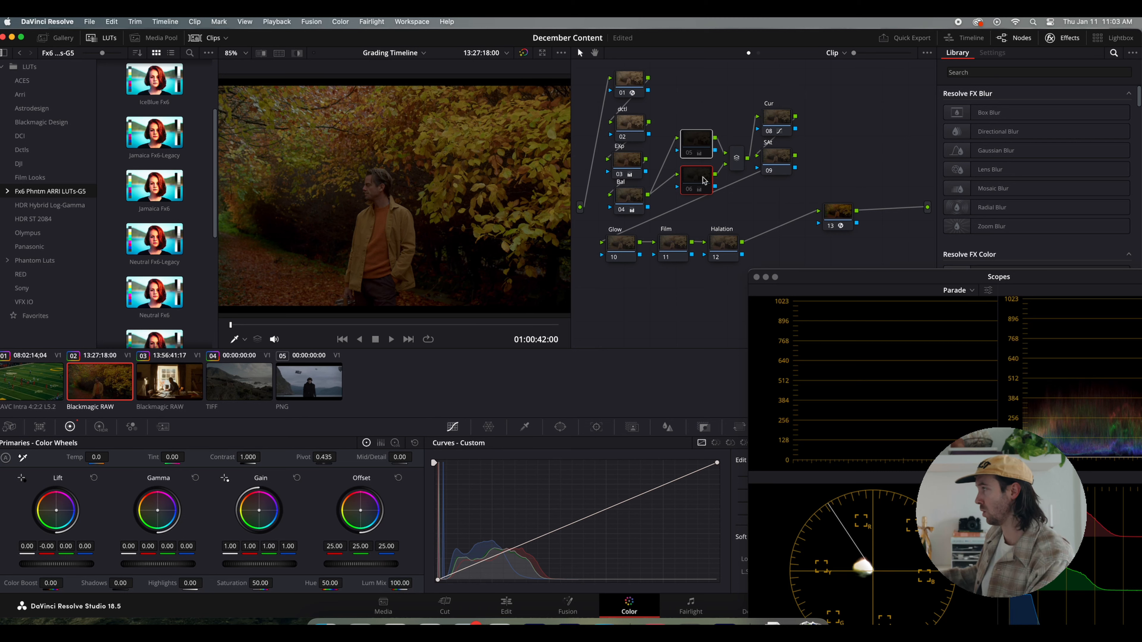
key("super+d")
Strengthen the split by setting node 05's Gain to 1.04, 0.99, 0.95 and node 06's Lift to -0.01, 0.00, 0.01.
left_click(689, 138)
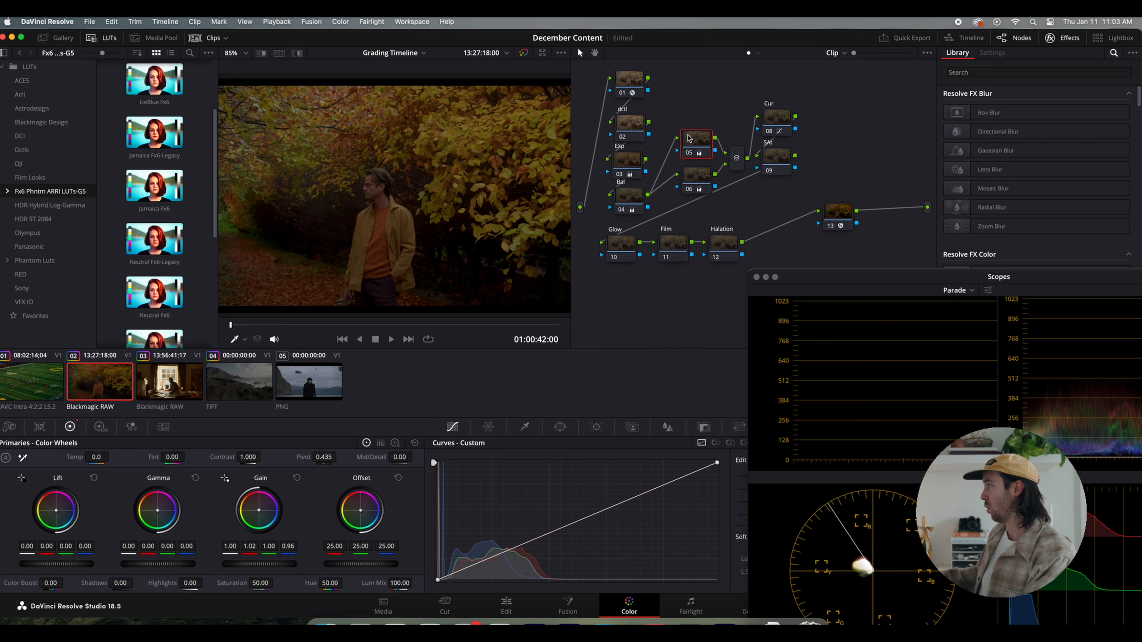
left_click_drag(258, 510, 258, 509)
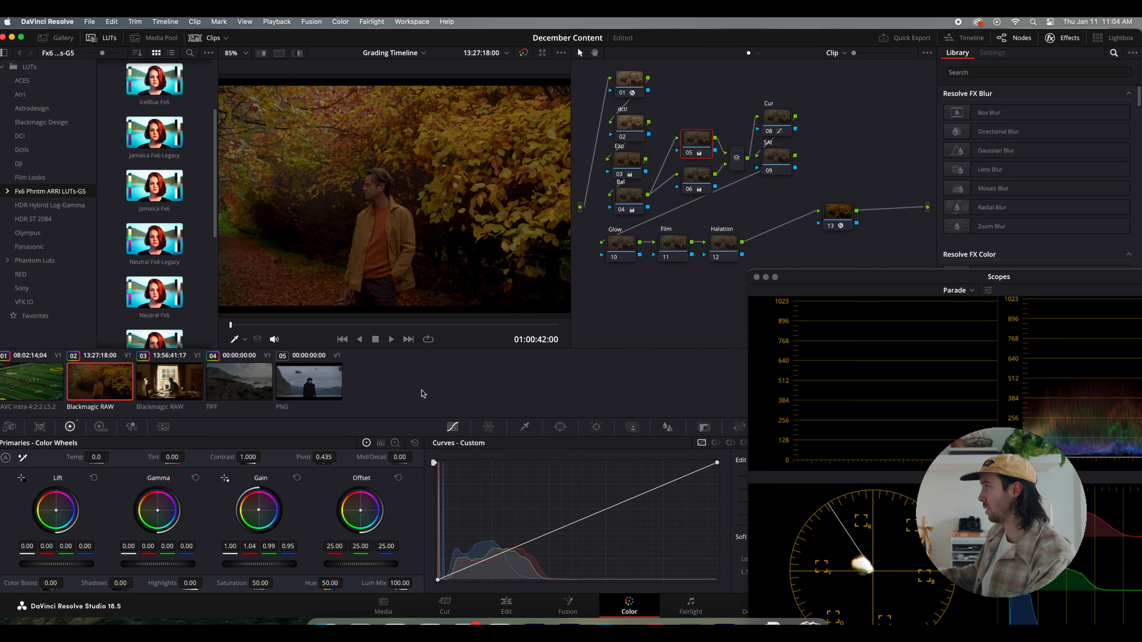
left_click(695, 176)
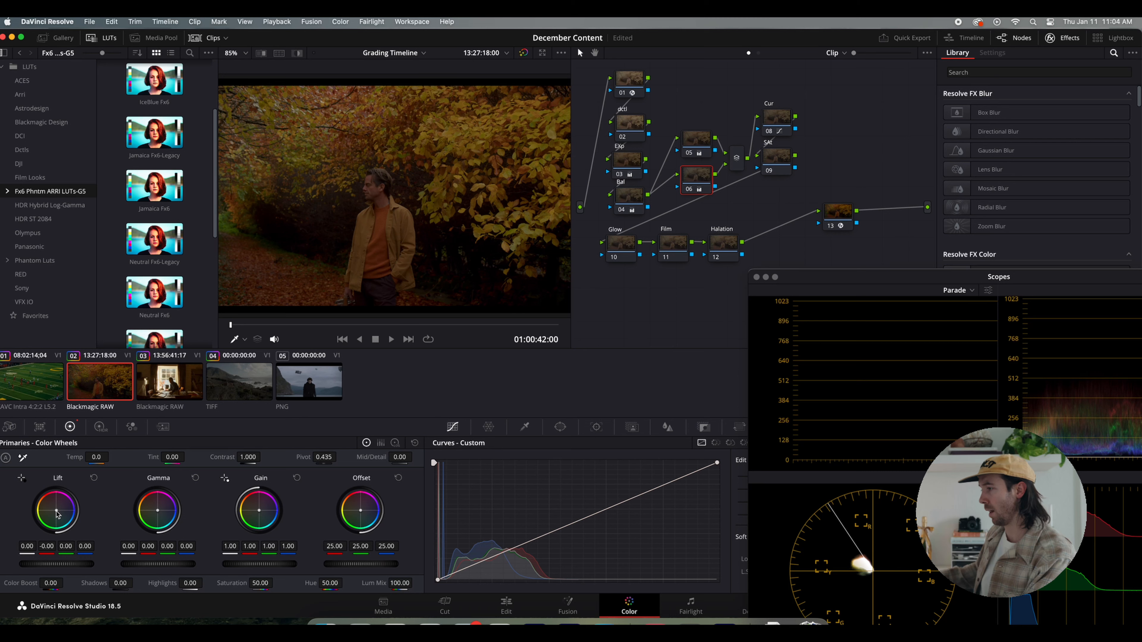
left_click_drag(57, 514, 59, 515)
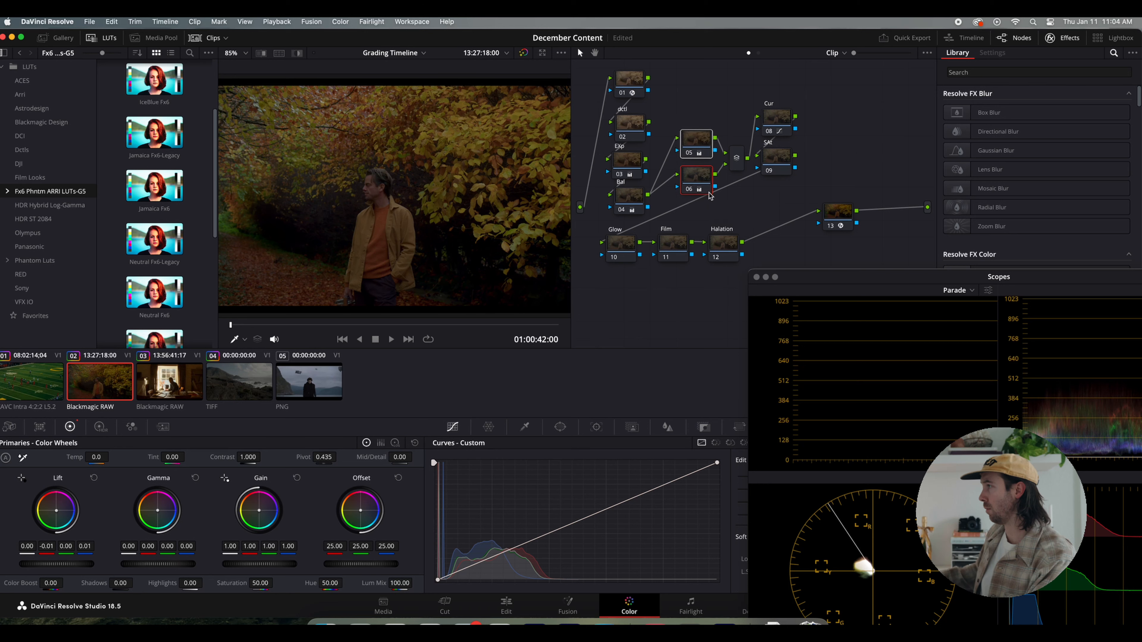
Select saturation node 09 and change the color space it works in.
scroll(436, 224, "down", 3)
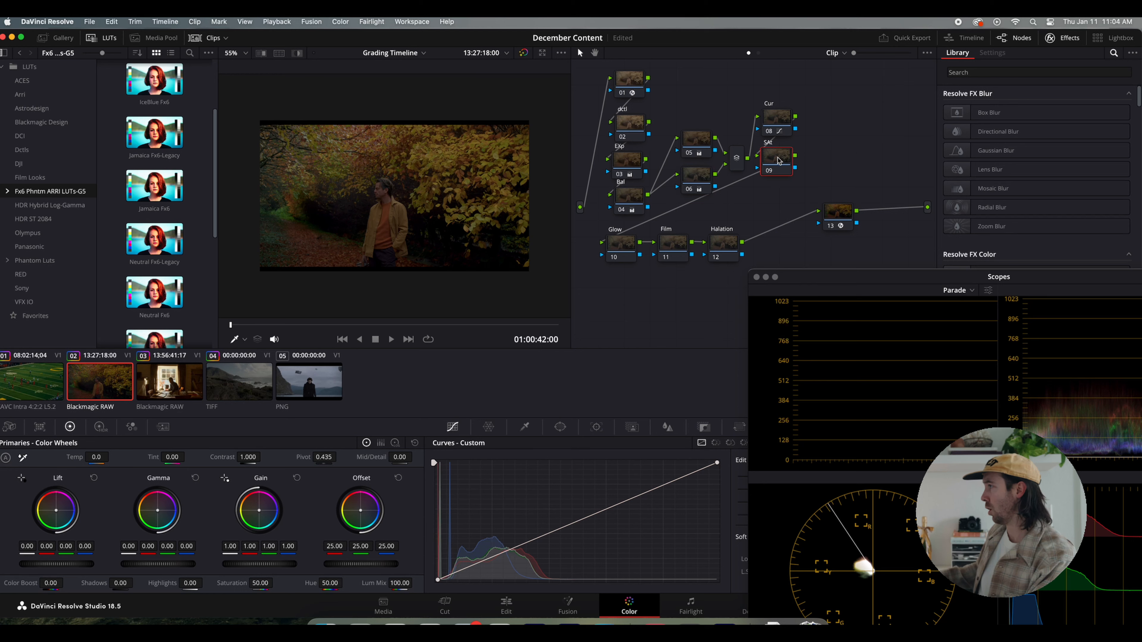
left_click_drag(778, 158, 782, 161)
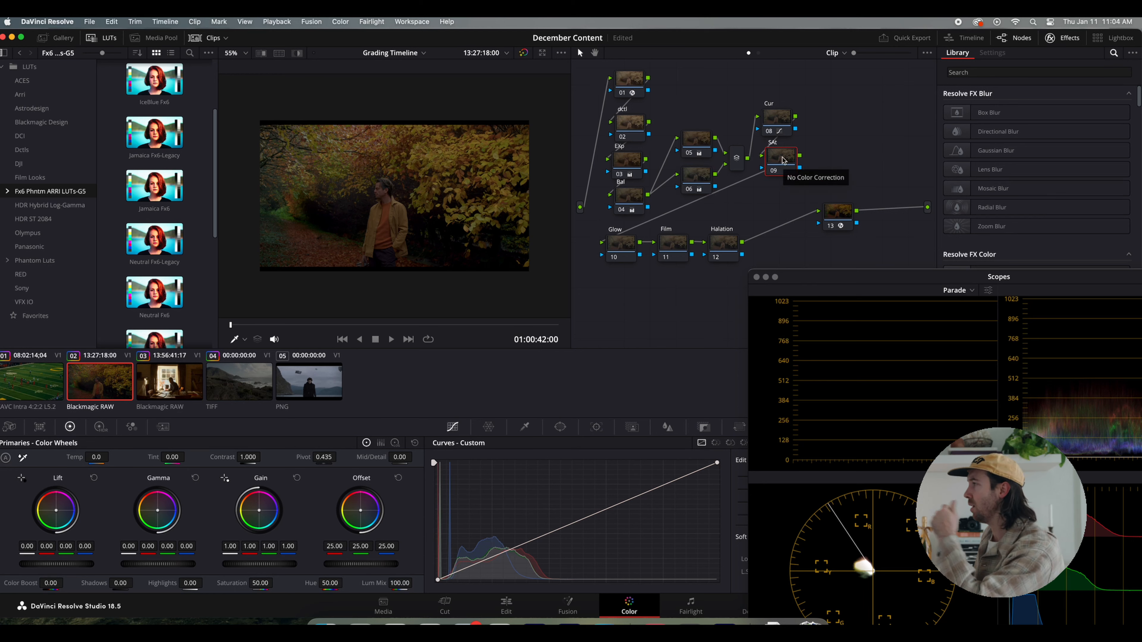
right_click(782, 160)
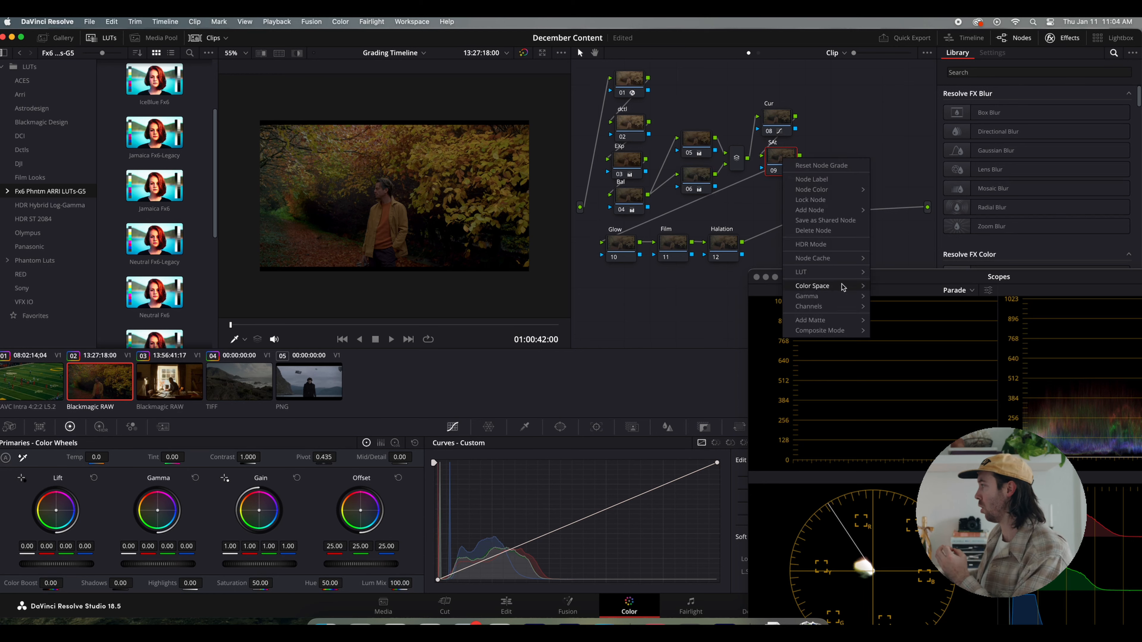
mouse_move(845, 286)
left_click(901, 413)
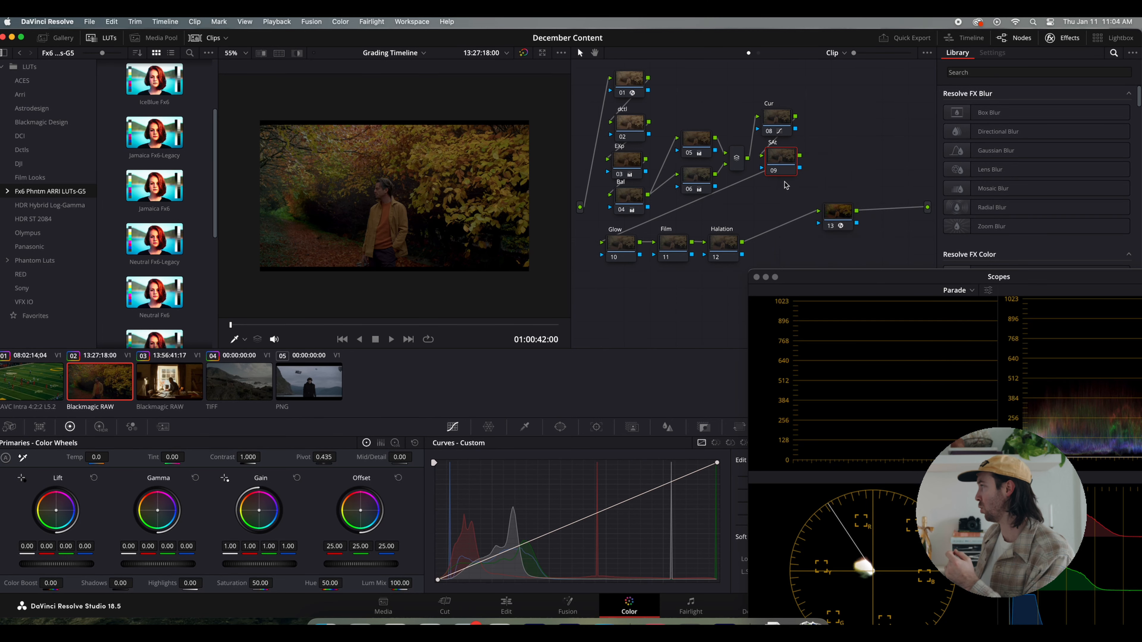
Disable channels 1 and 3 on saturation node 09 and raise its master Gamma to 0.03.
right_click(781, 161)
mouse_move(845, 308)
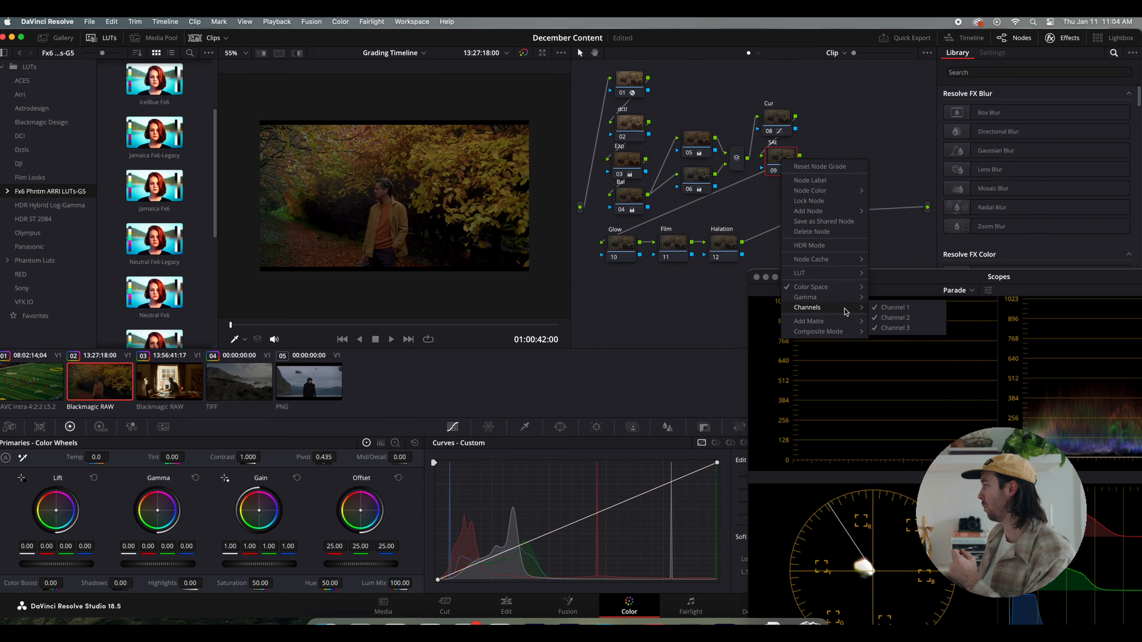
left_click(899, 310)
right_click(779, 149)
mouse_move(809, 297)
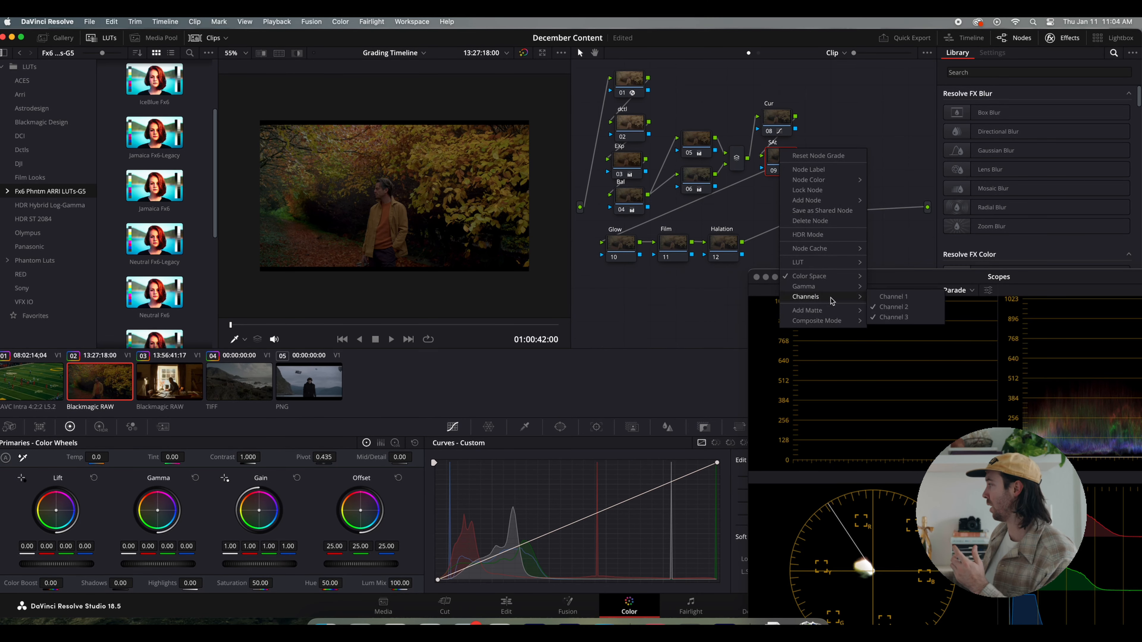
left_click(895, 320)
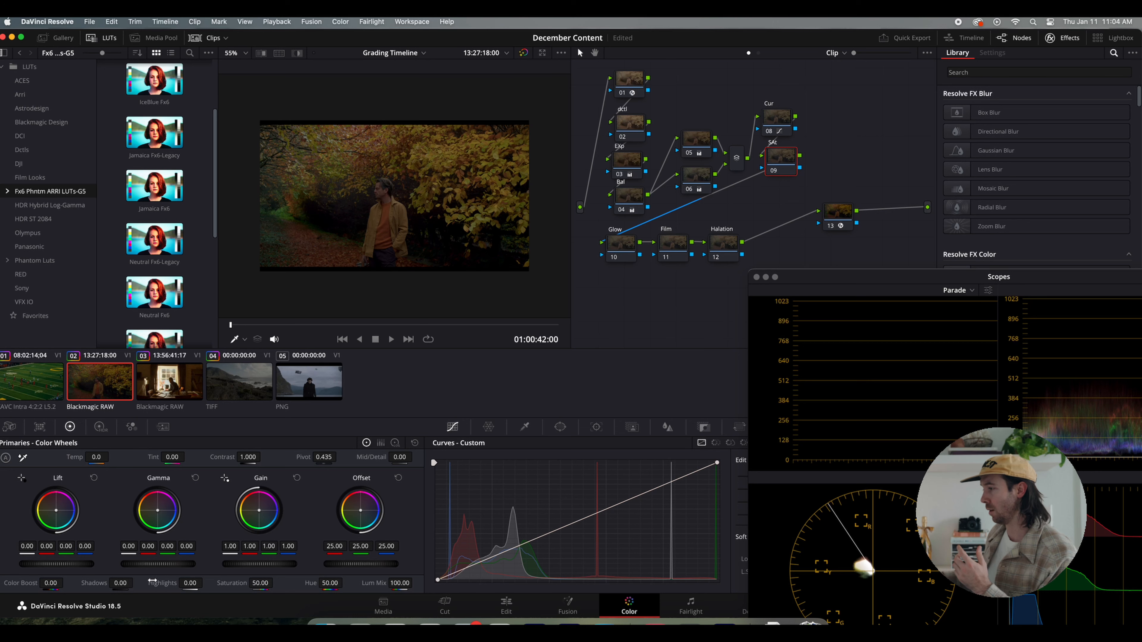
left_click_drag(149, 569, 182, 567)
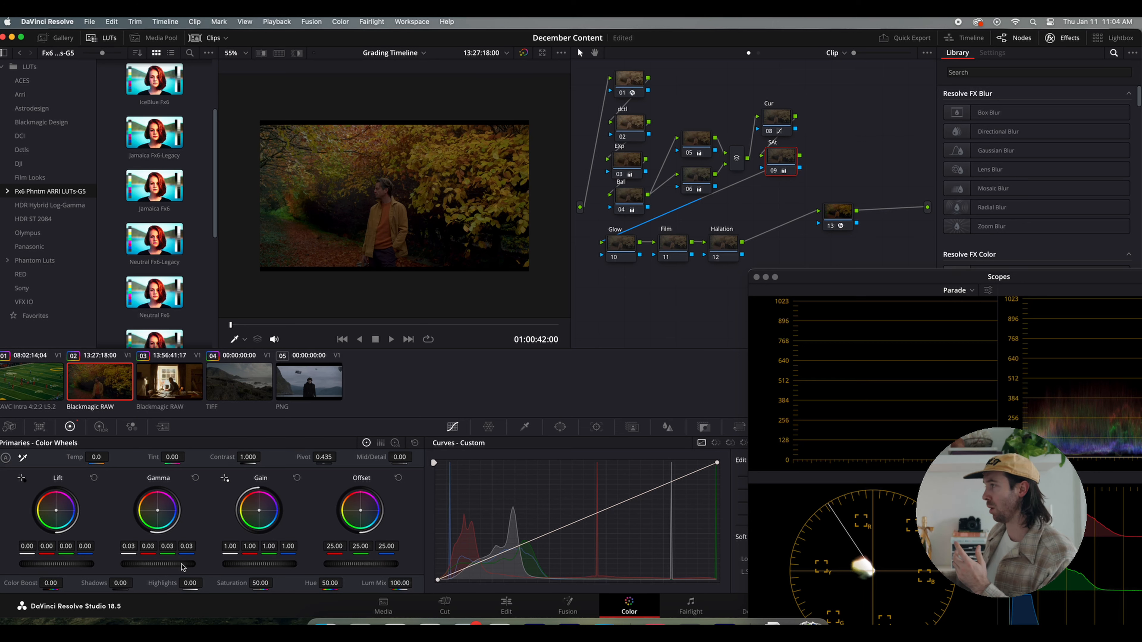
Move the Cur and saturation nodes away from the parallel mixer to open a gap in the node graph.
left_click(777, 118)
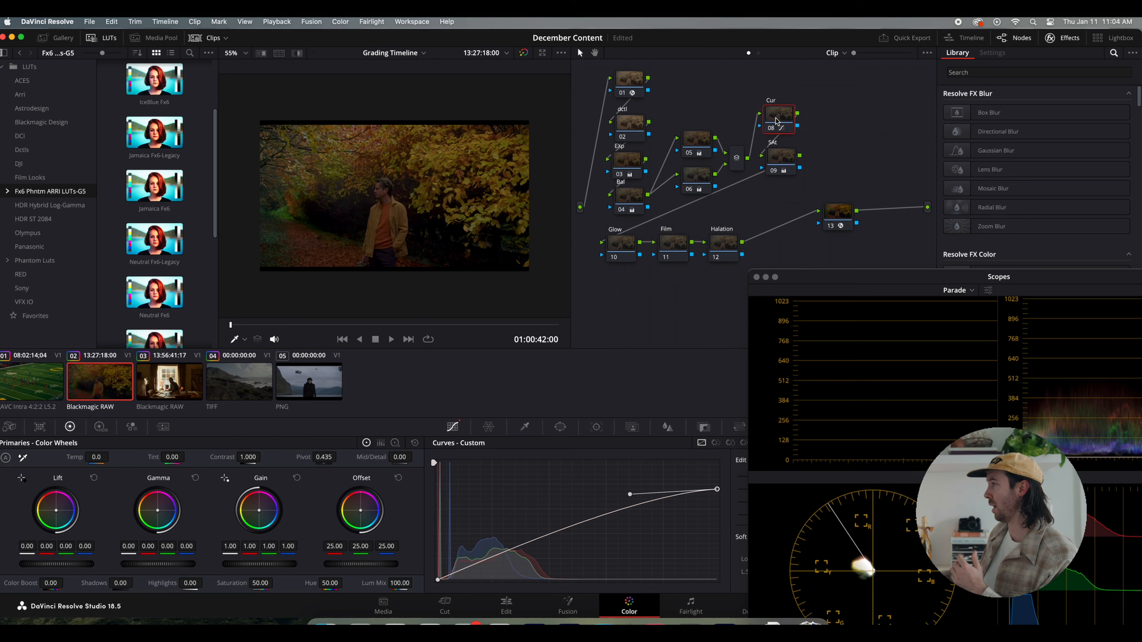
scroll(405, 202, "down", 5)
scroll(449, 171, "up", 3)
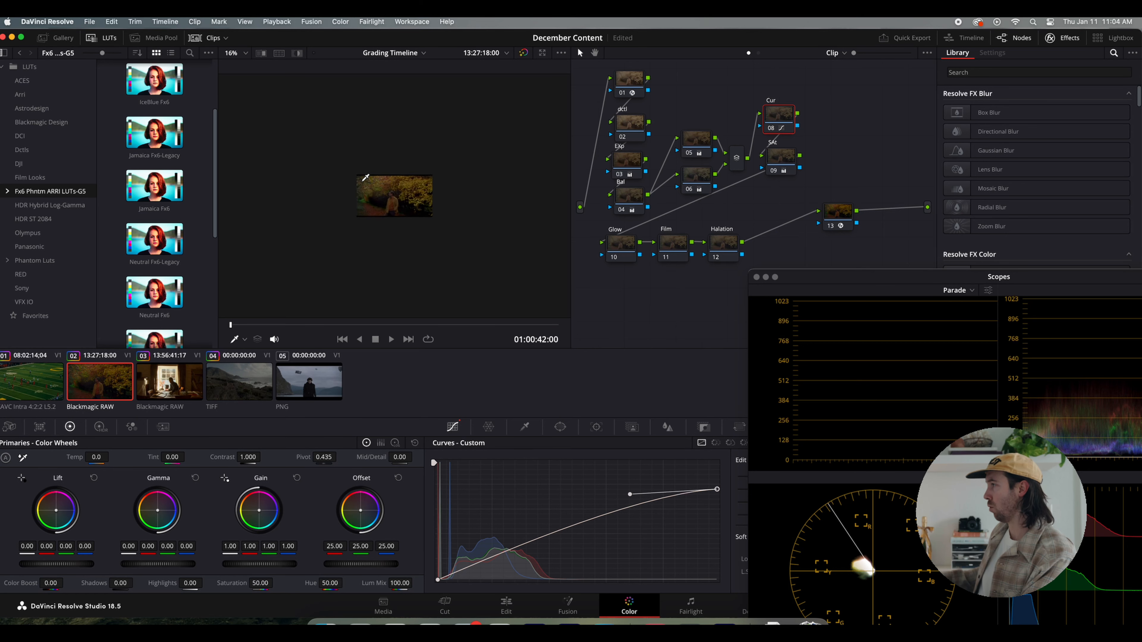
scroll(366, 177, "up", 1)
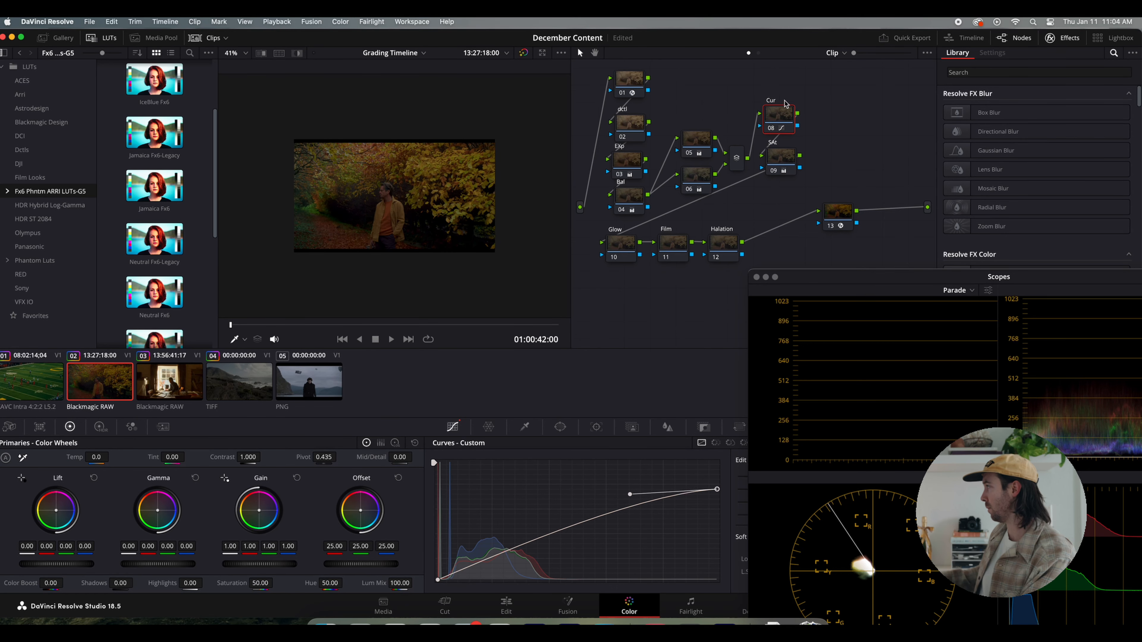
left_click_drag(785, 103, 769, 127)
Discard the serial node inserted after Cur and add a loose corrector node in the gap between the mixer and Cur.
key("alt+s")
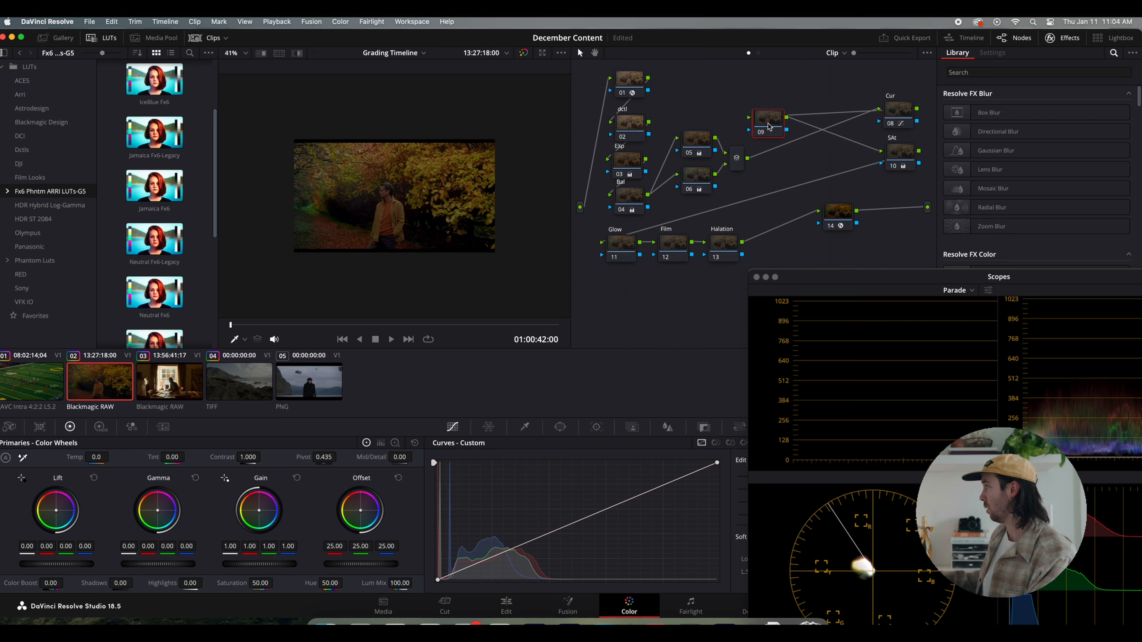
key("Delete")
right_click(779, 113)
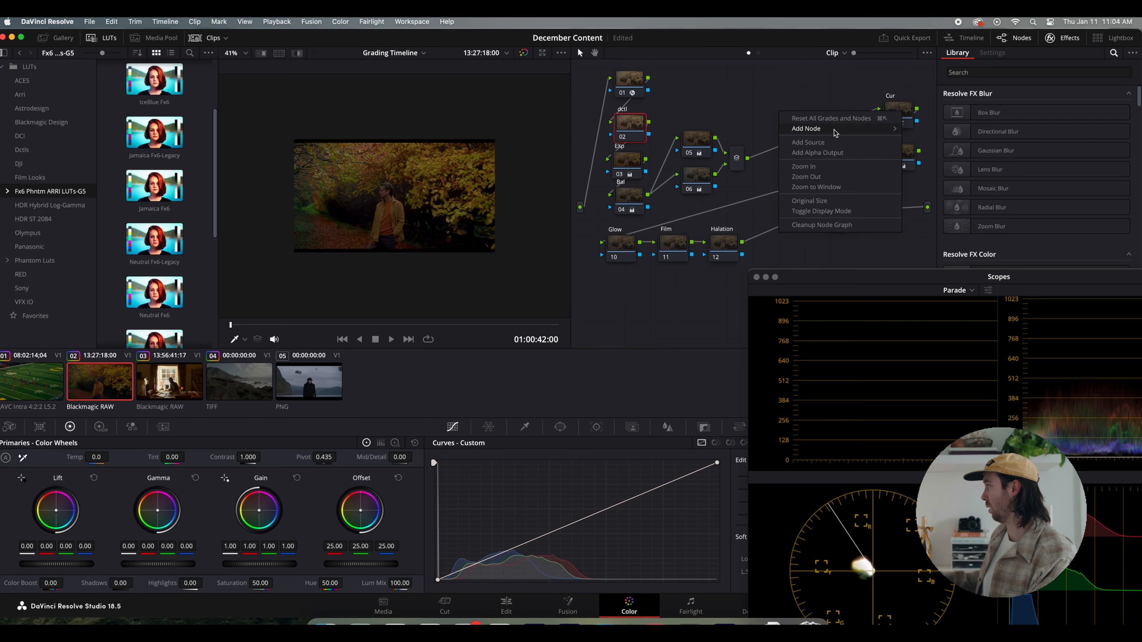
mouse_move(834, 131)
left_click(927, 131)
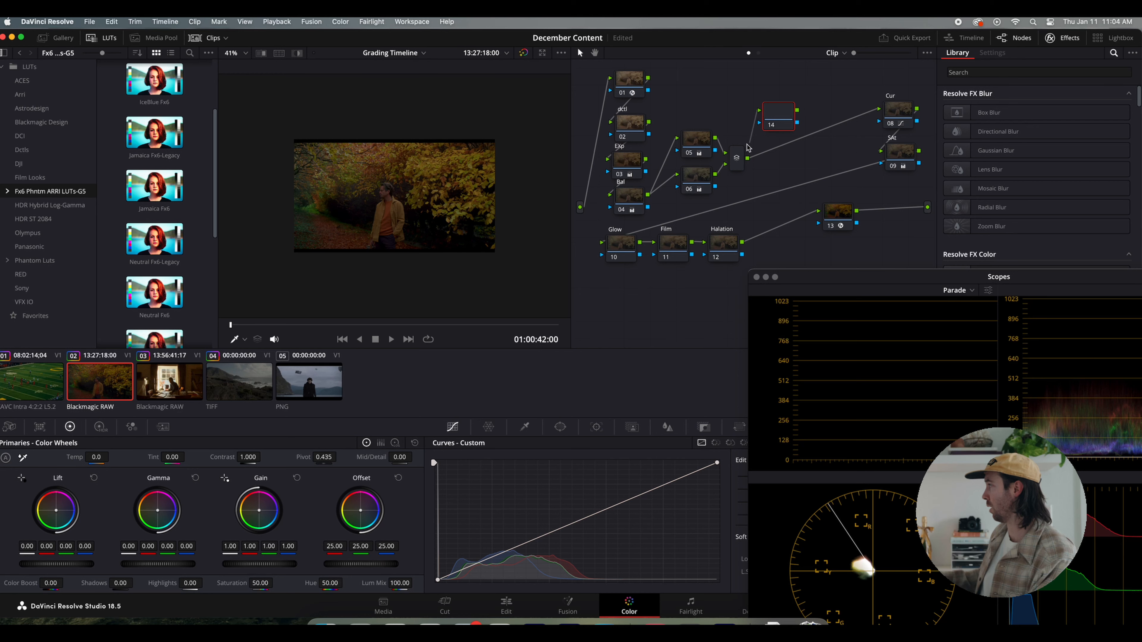
Wire the new unconnected node between the existing mixer's output and the Cur node.
mouse_move(746, 144)
left_mouse_down()
mouse_move(748, 158)
mouse_move(760, 149)
left_mouse_up()
left_click_drag(880, 112, 747, 158)
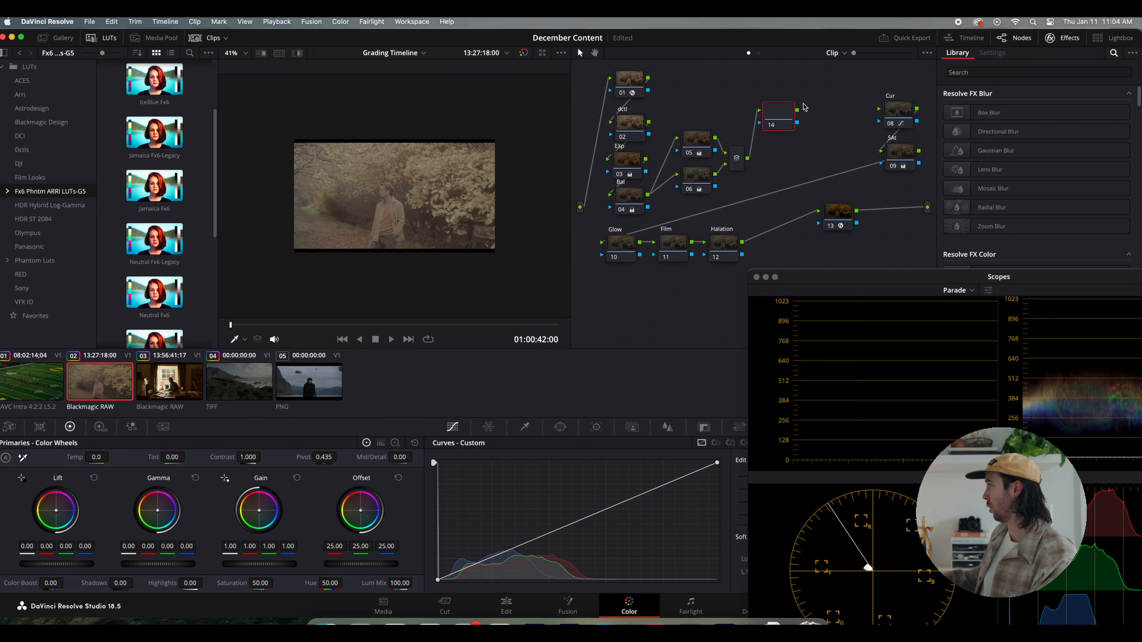
left_click_drag(798, 113, 881, 110)
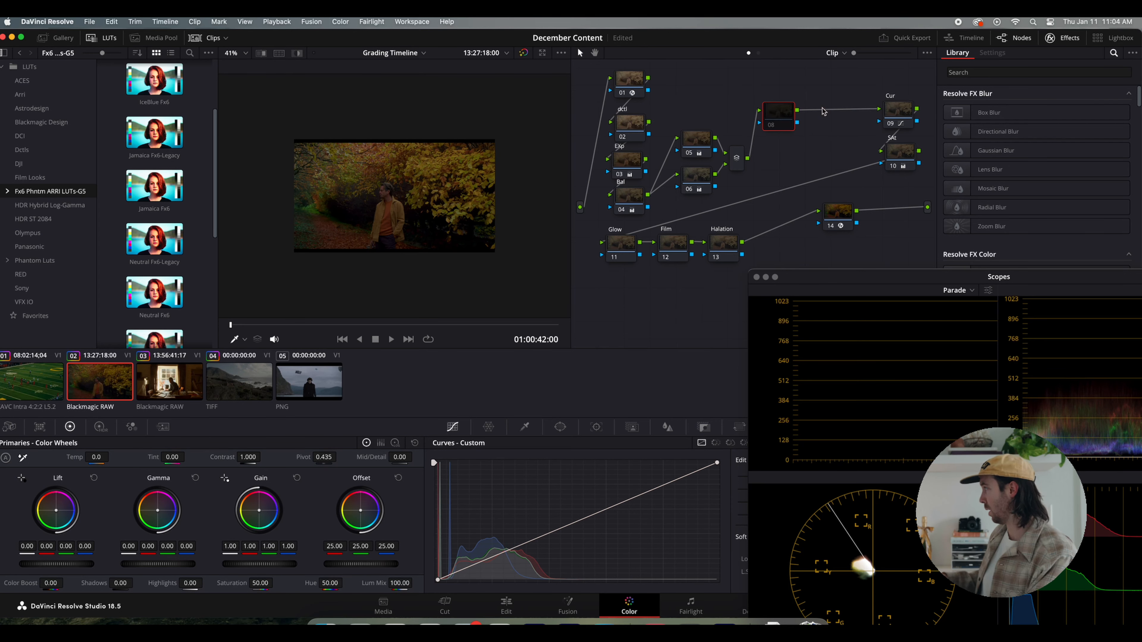
Add a layer mixer with a second node below node 08 and set its composite mode to Luminosity.
left_click(770, 127)
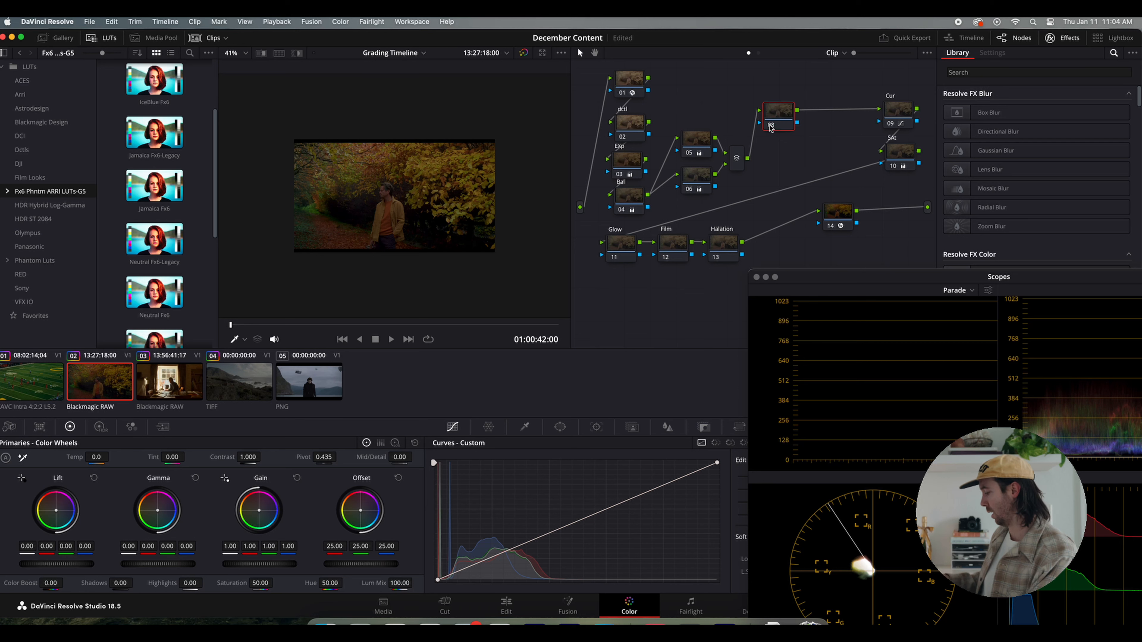
key("alt+p")
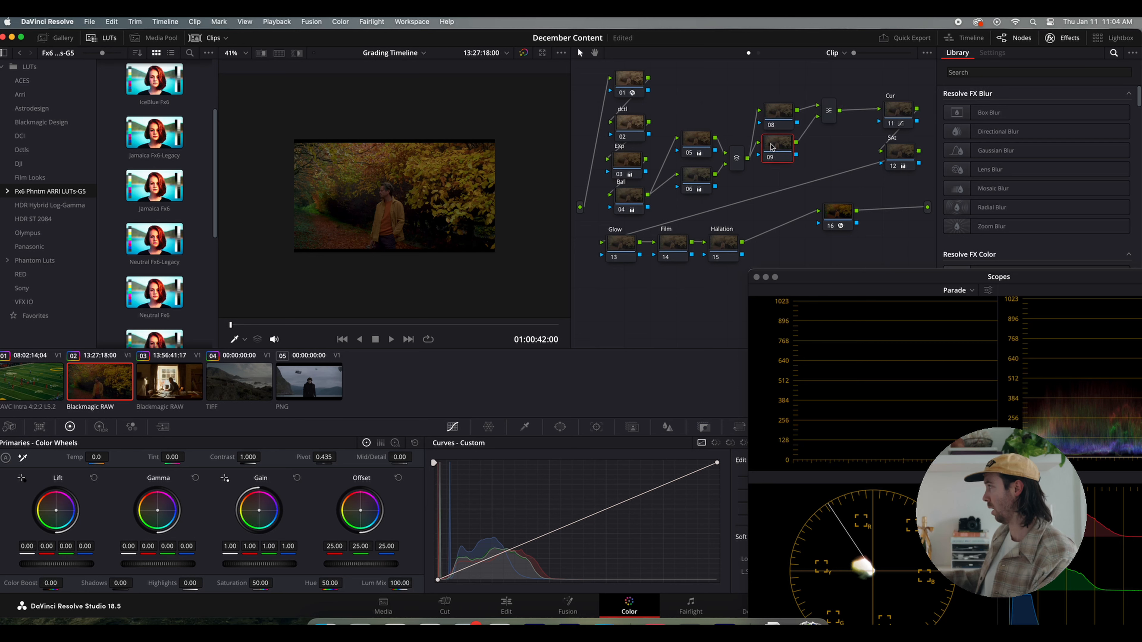
left_click_drag(828, 117, 828, 139)
right_click(827, 139)
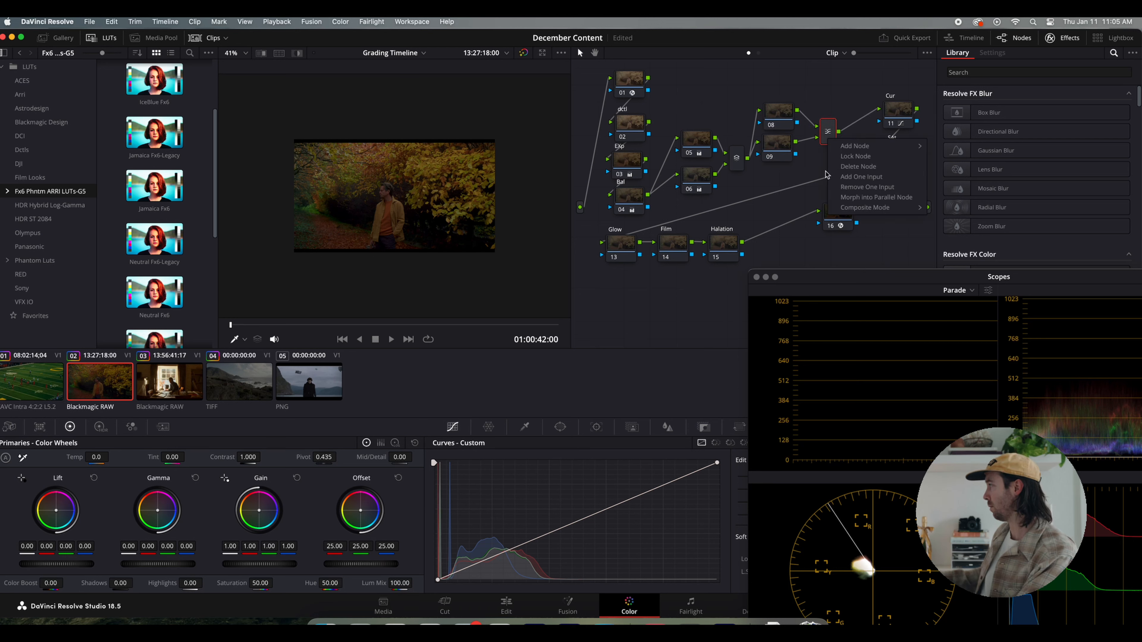
mouse_move(916, 208)
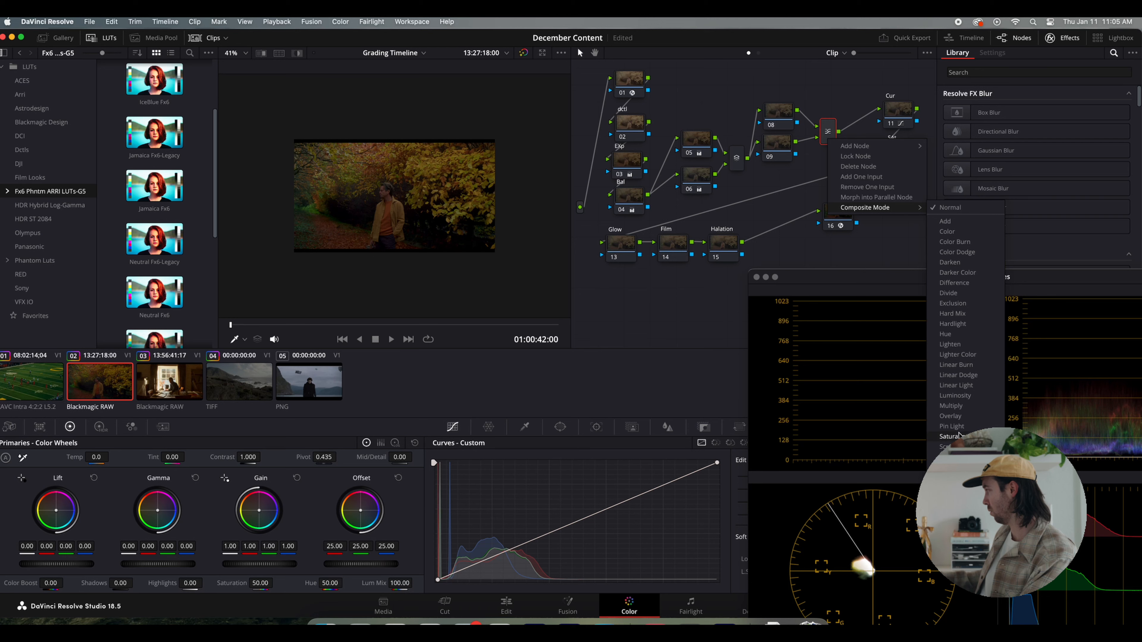
left_click(957, 396)
Make node 09 monochrome in the RGB Mixer and raise its green output to 1.16.
left_click(786, 144)
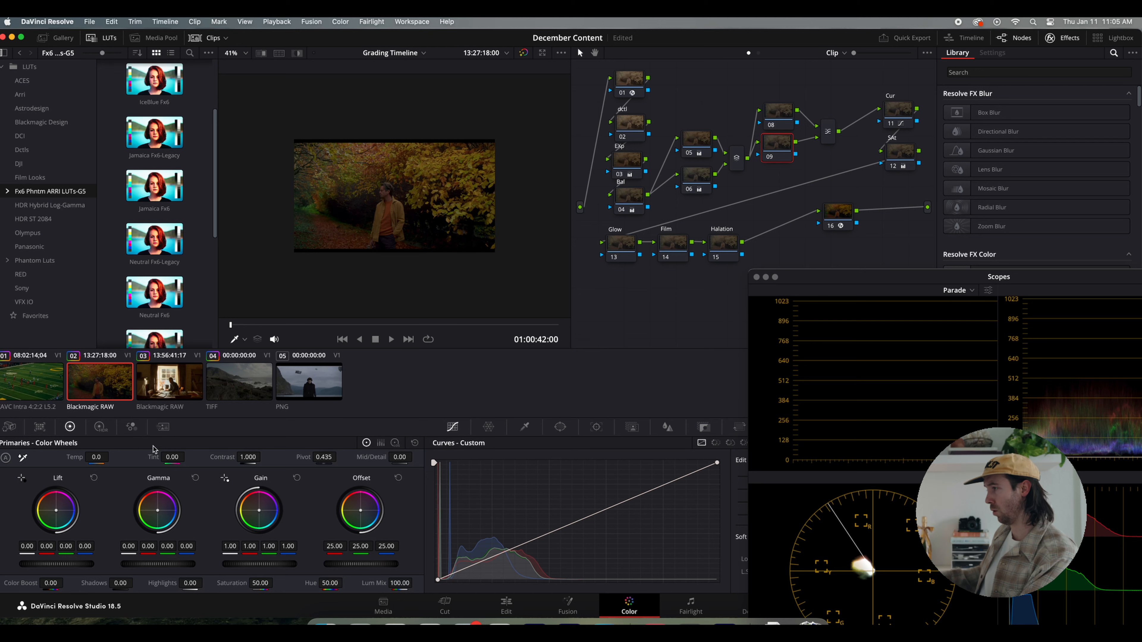
left_click(131, 427)
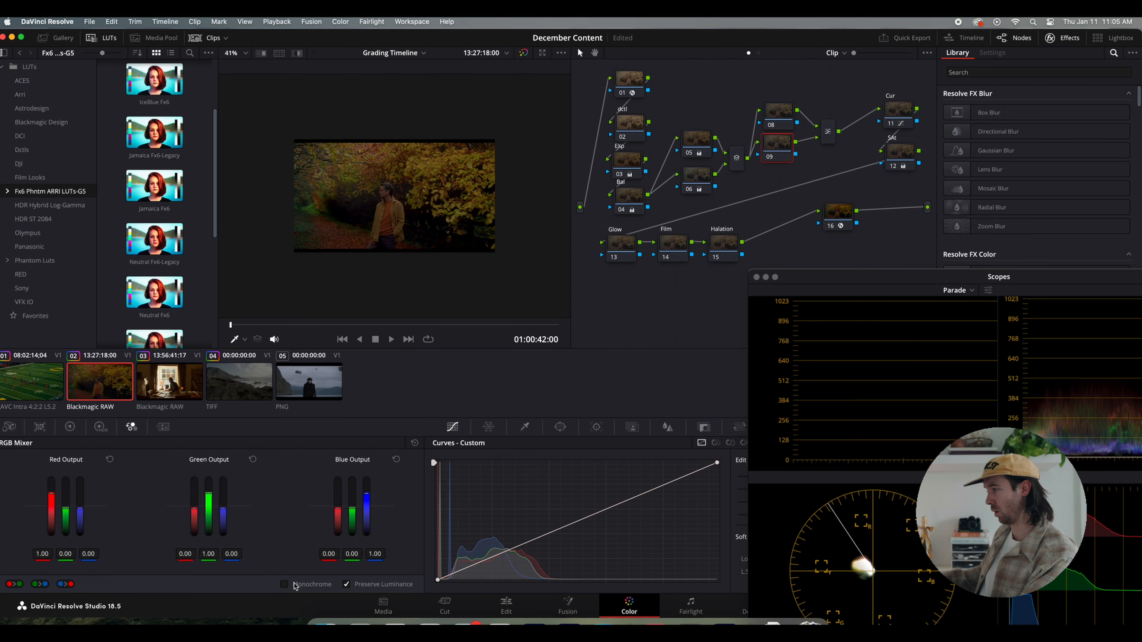
left_click(284, 585)
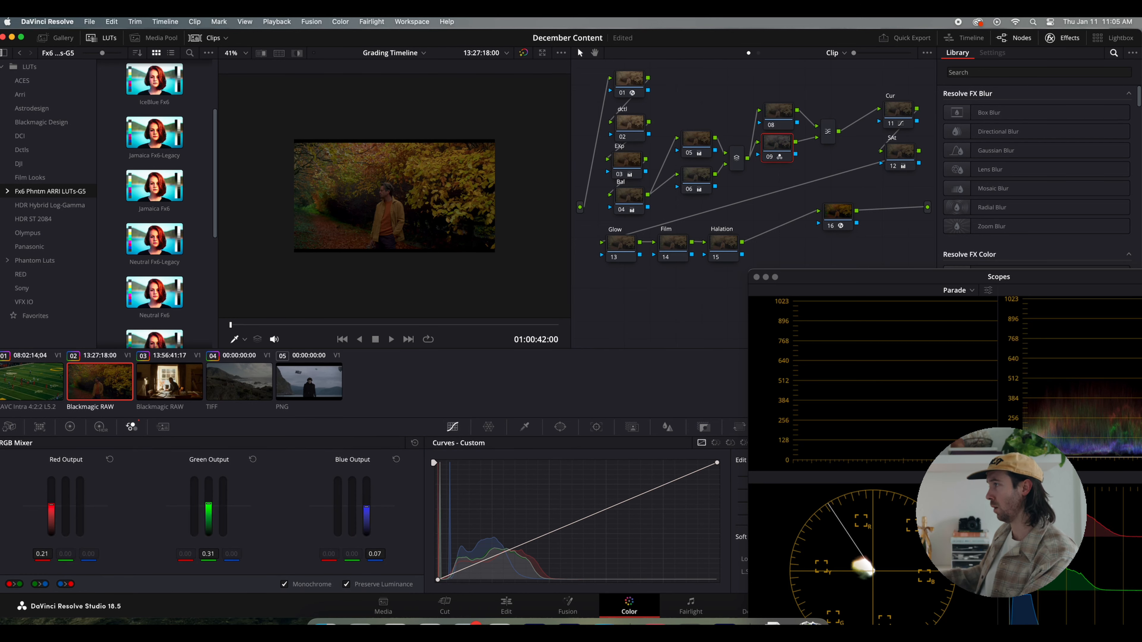
left_click_drag(209, 501, 207, 471)
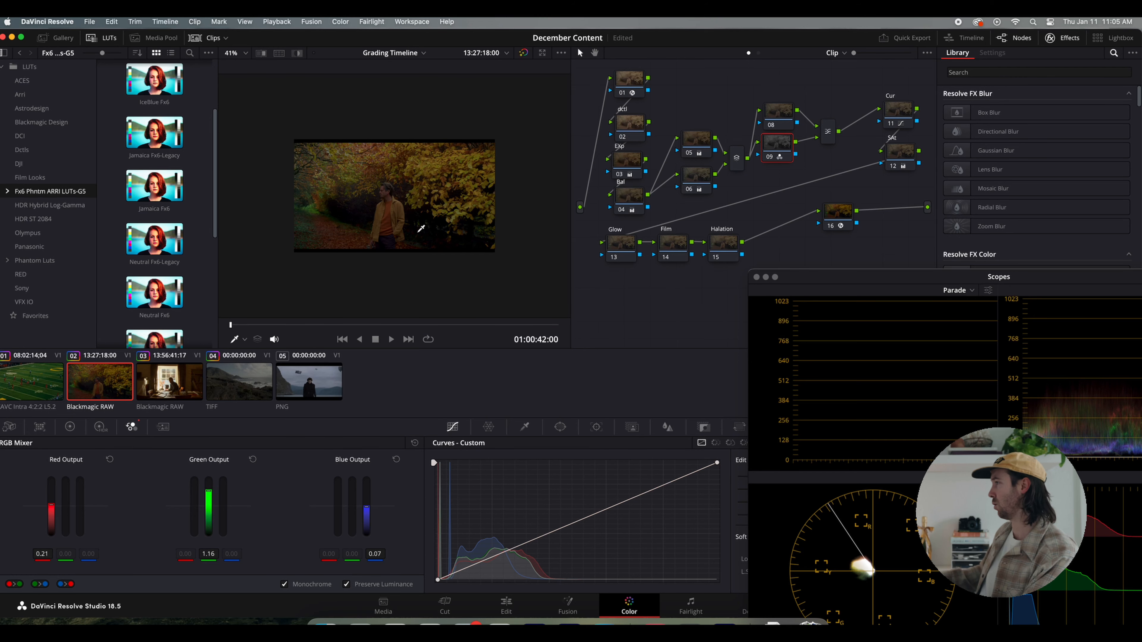
Compare the enlarged image with node 09 disabled and enabled.
scroll(373, 178, "up", 3)
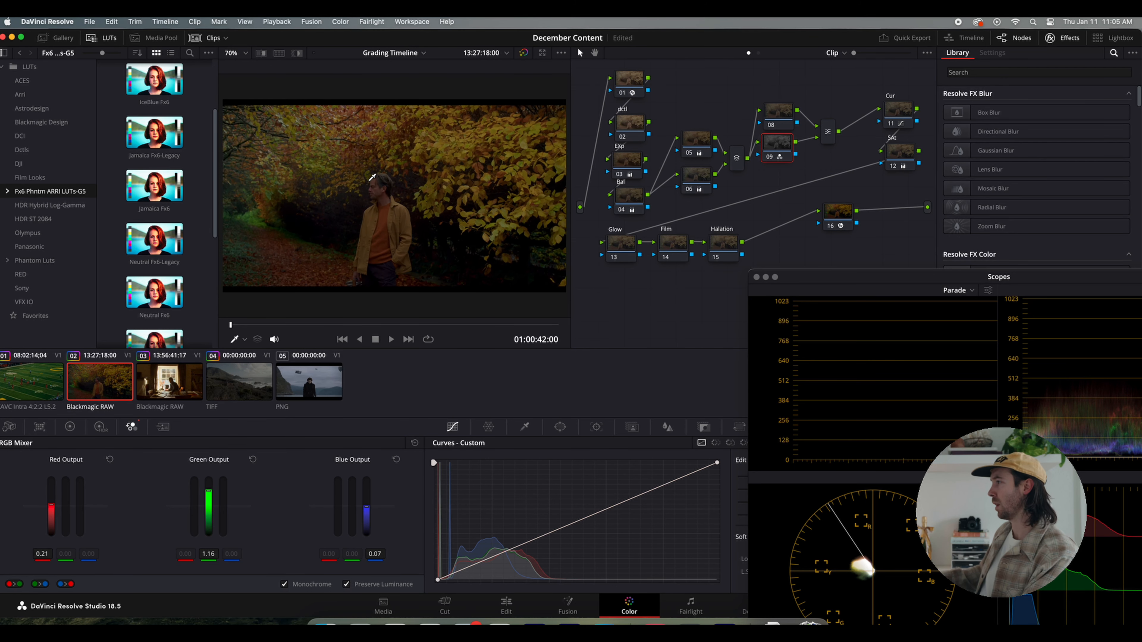
left_click(770, 157)
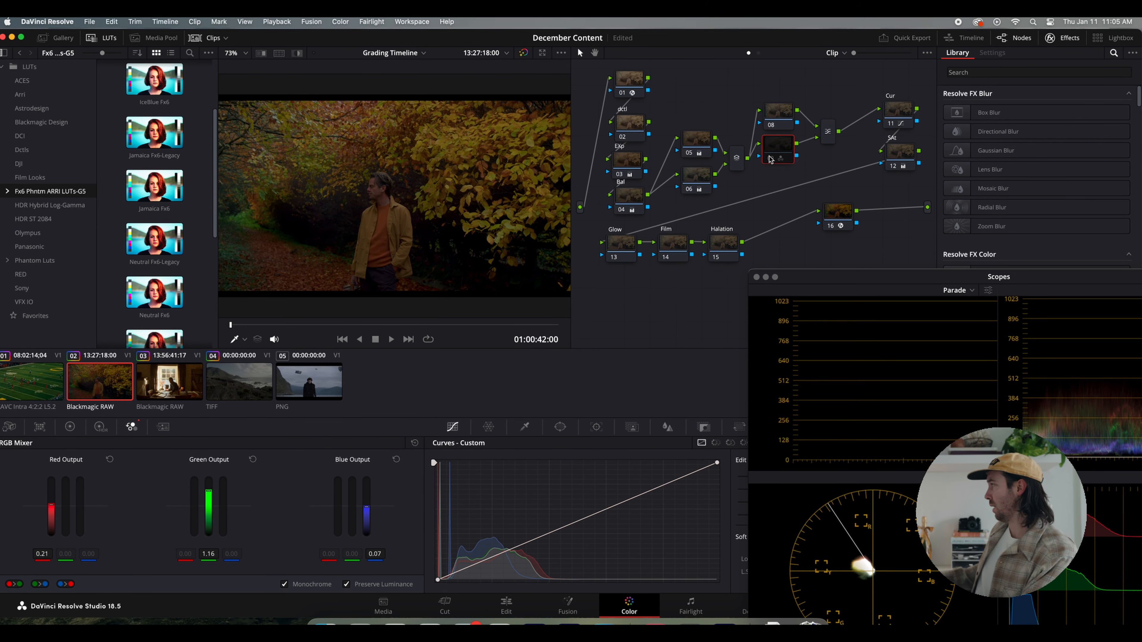
left_click(771, 159)
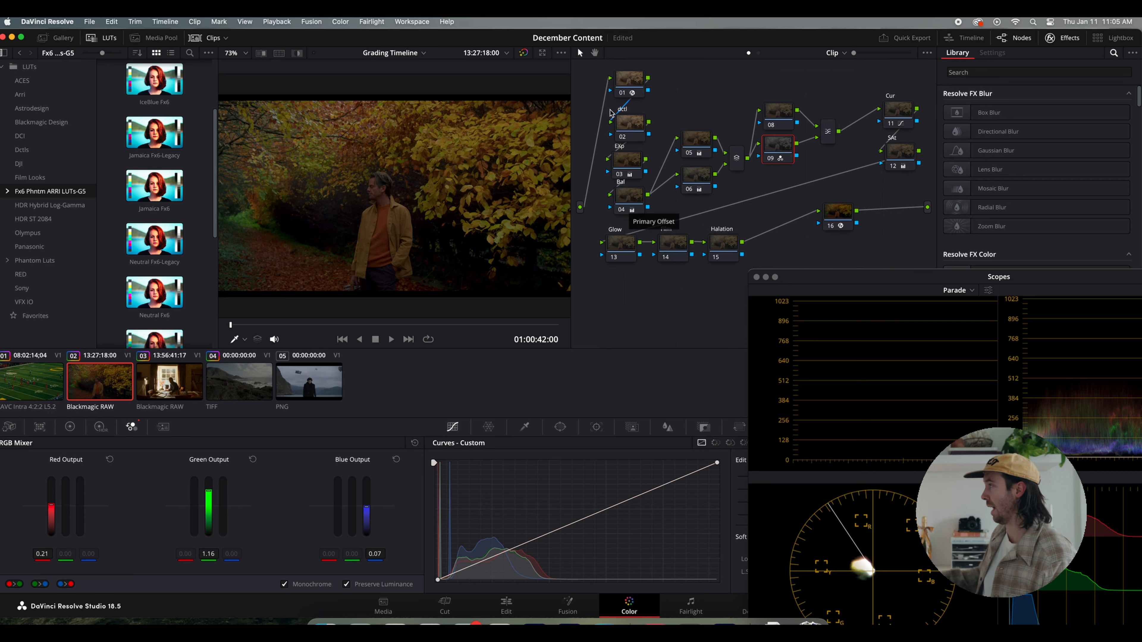
left_click(627, 121)
left_click(784, 150)
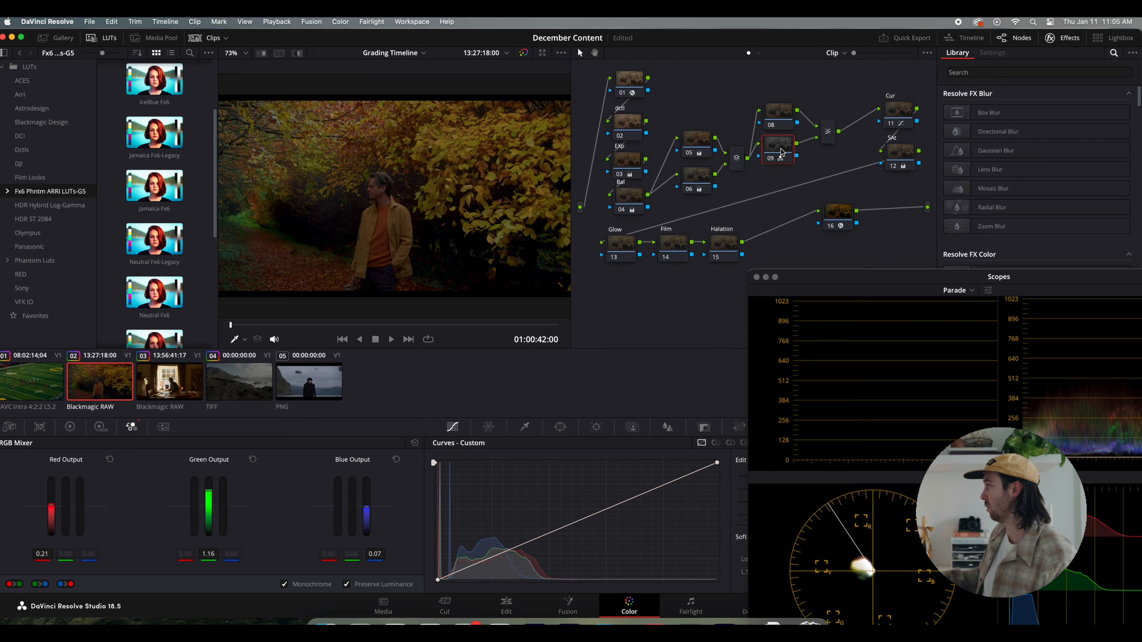
Move the layer mixer closer to nodes 08 and 09, and check its composite mode.
left_click_drag(829, 133, 820, 131)
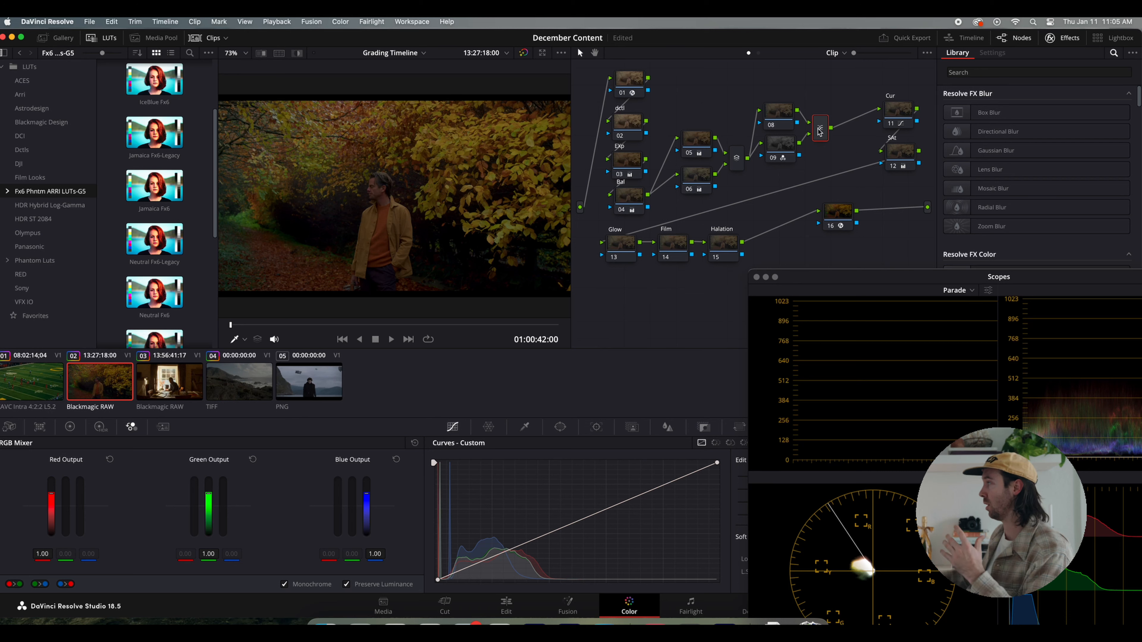
left_click_drag(819, 132, 816, 134)
right_click(816, 134)
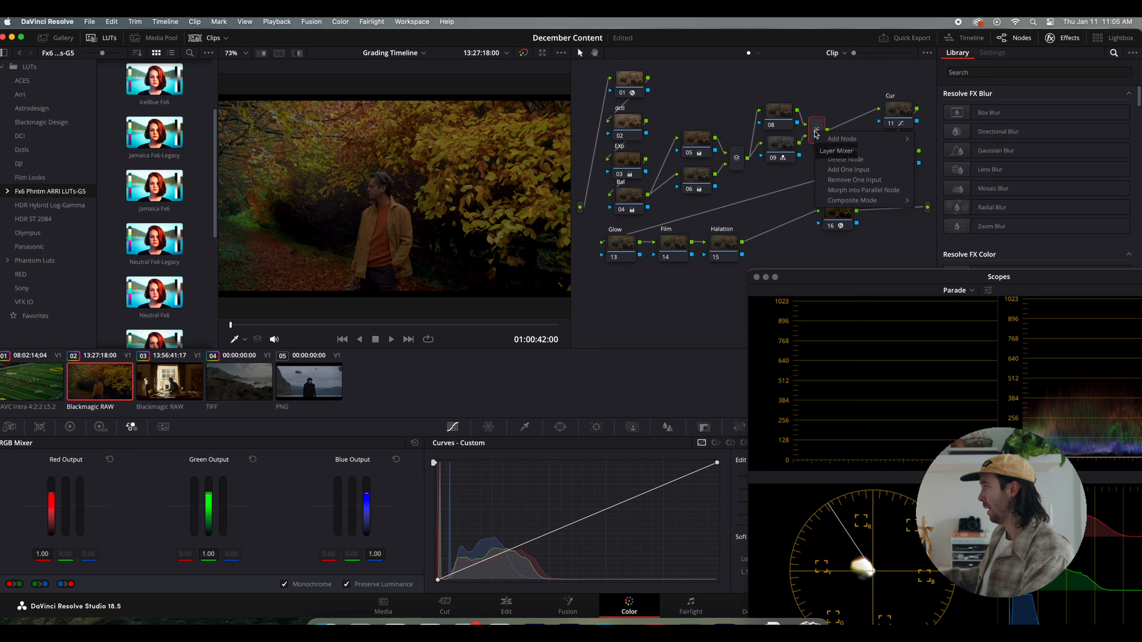
mouse_move(865, 203)
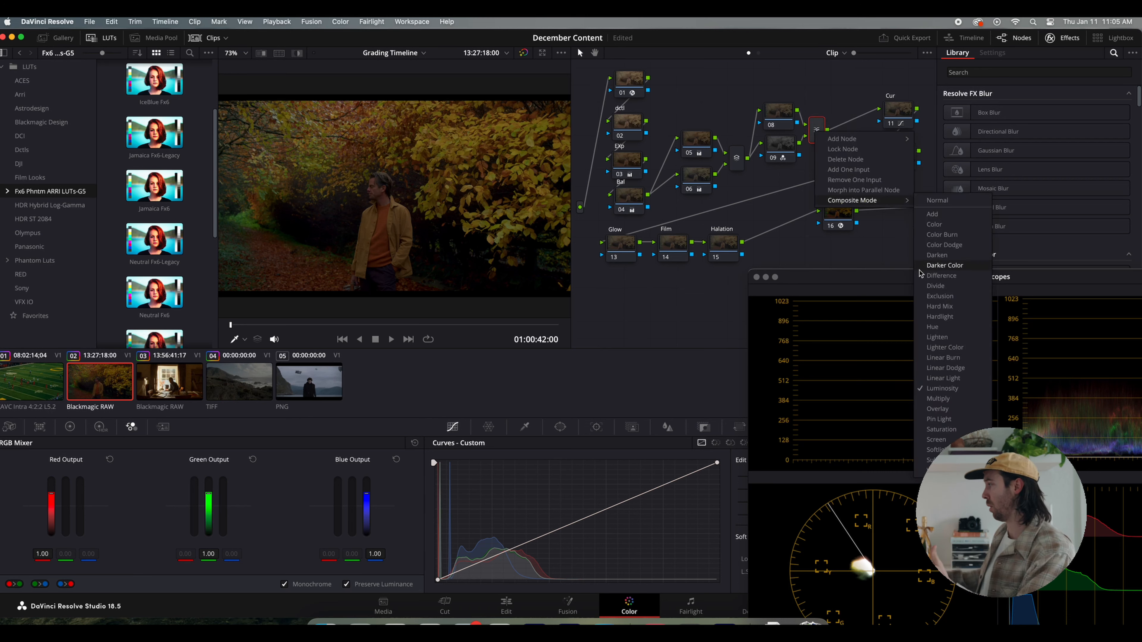
left_click(781, 143)
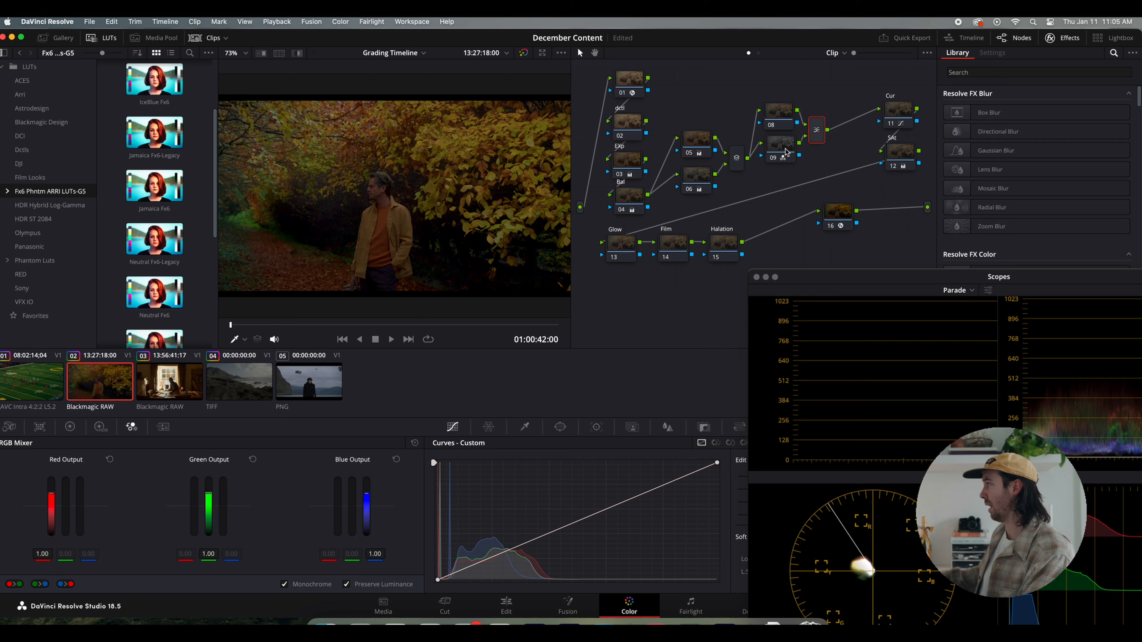
left_click(781, 146)
left_click_drag(785, 151, 782, 153)
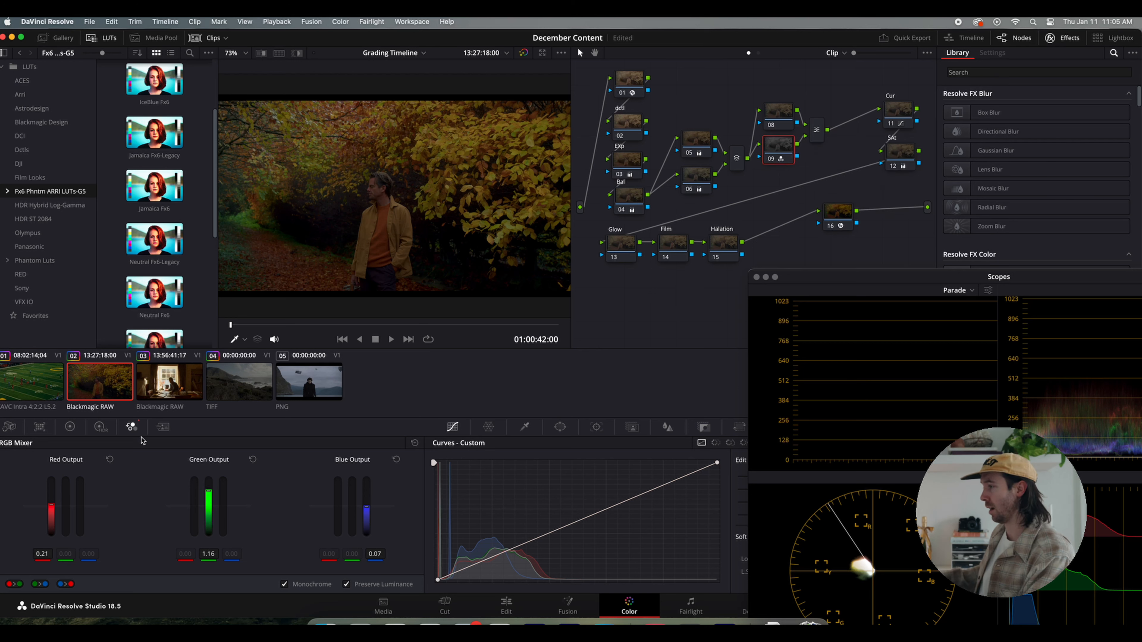
Set node 09's RGB Mixer outputs to red 0.52, green -0.20 and blue 0.32.
left_click(71, 428)
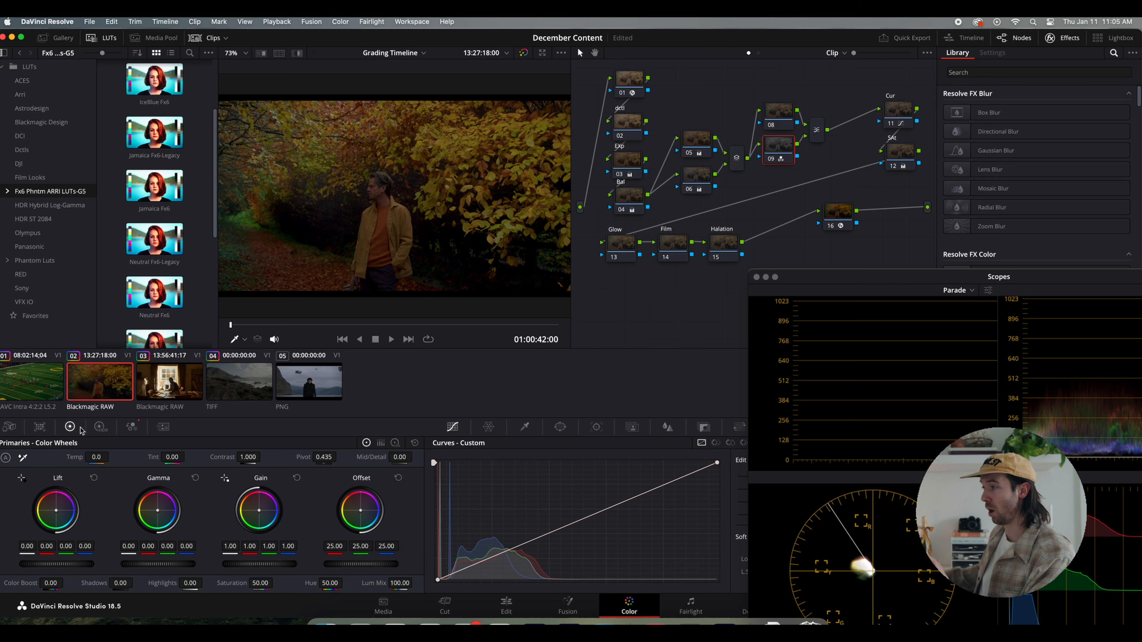
left_click(131, 427)
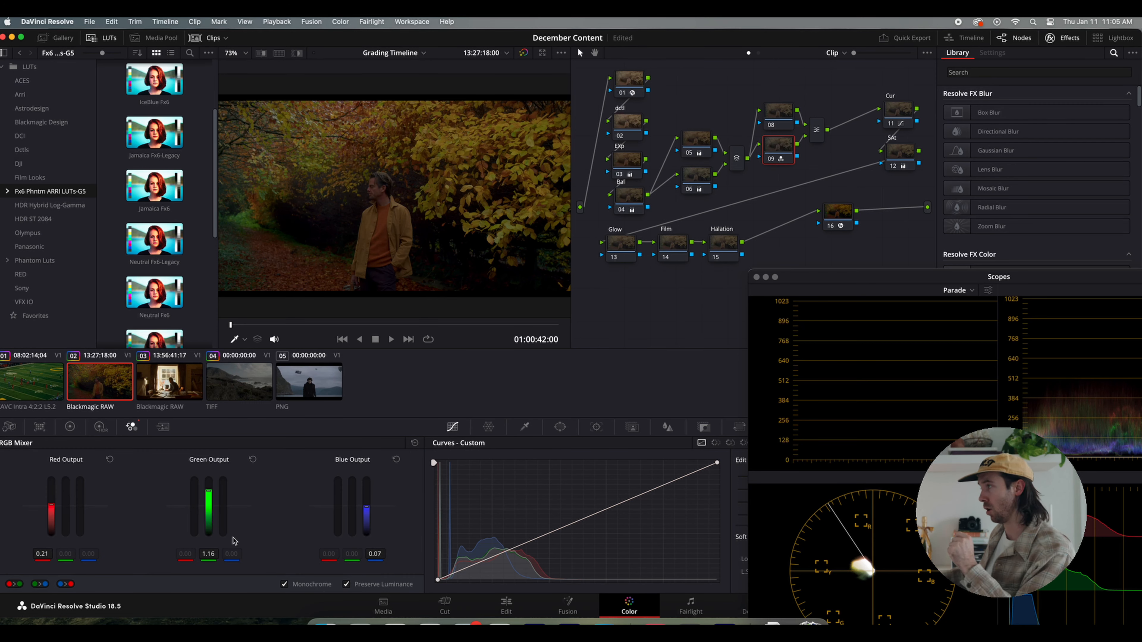
left_click_drag(208, 491, 209, 512)
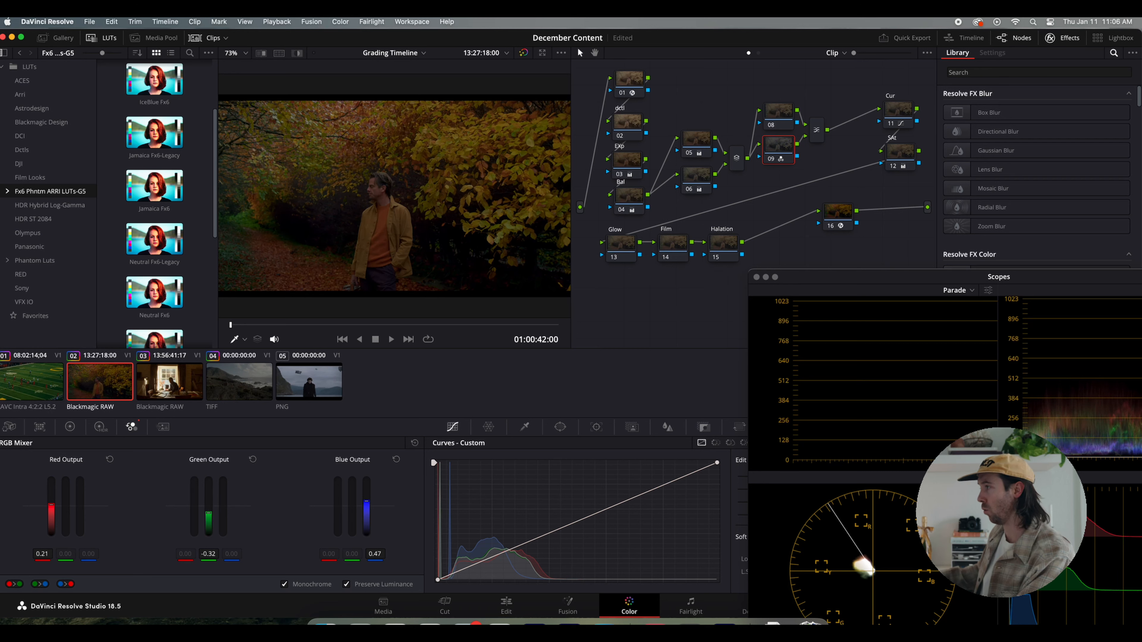
mouse_move(366, 501)
left_mouse_down()
mouse_move(366, 490)
mouse_move(366, 529)
mouse_move(366, 480)
mouse_move(366, 537)
mouse_move(367, 504)
left_mouse_up()
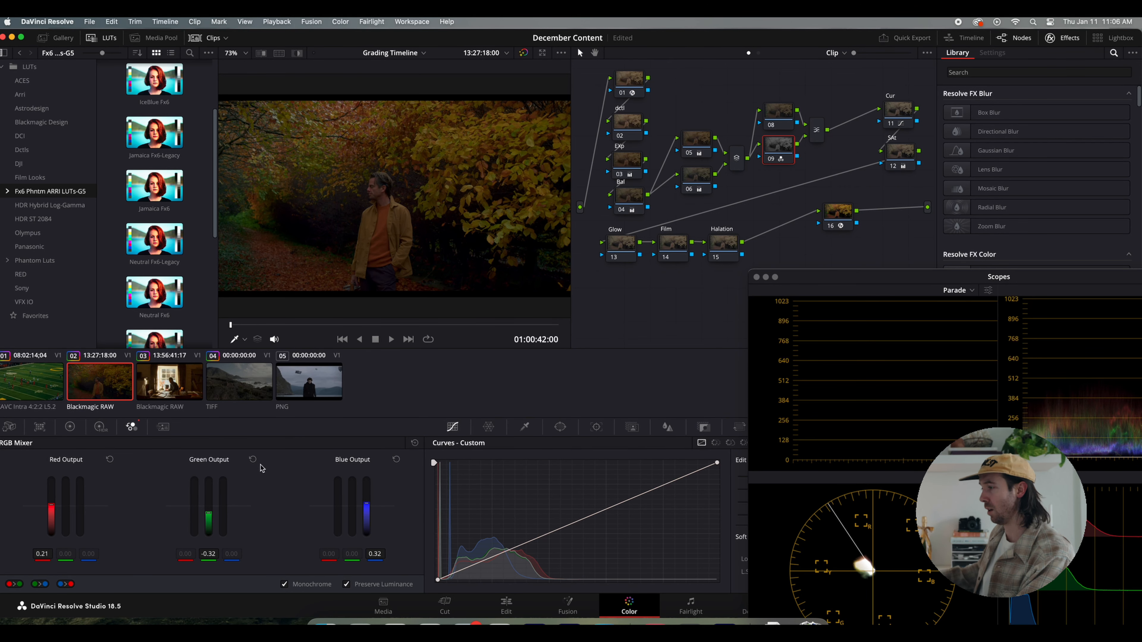
mouse_move(51, 504)
left_mouse_down()
mouse_move(51, 527)
mouse_move(51, 500)
left_mouse_up()
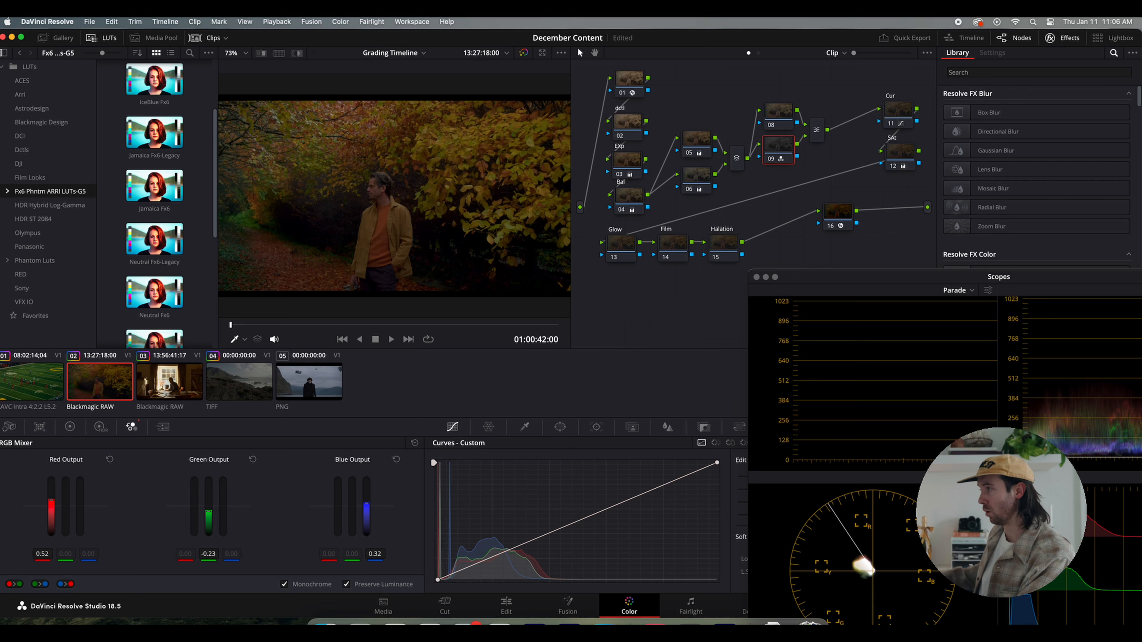
mouse_move(208, 513)
left_mouse_down()
mouse_move(208, 481)
mouse_move(209, 511)
left_mouse_up()
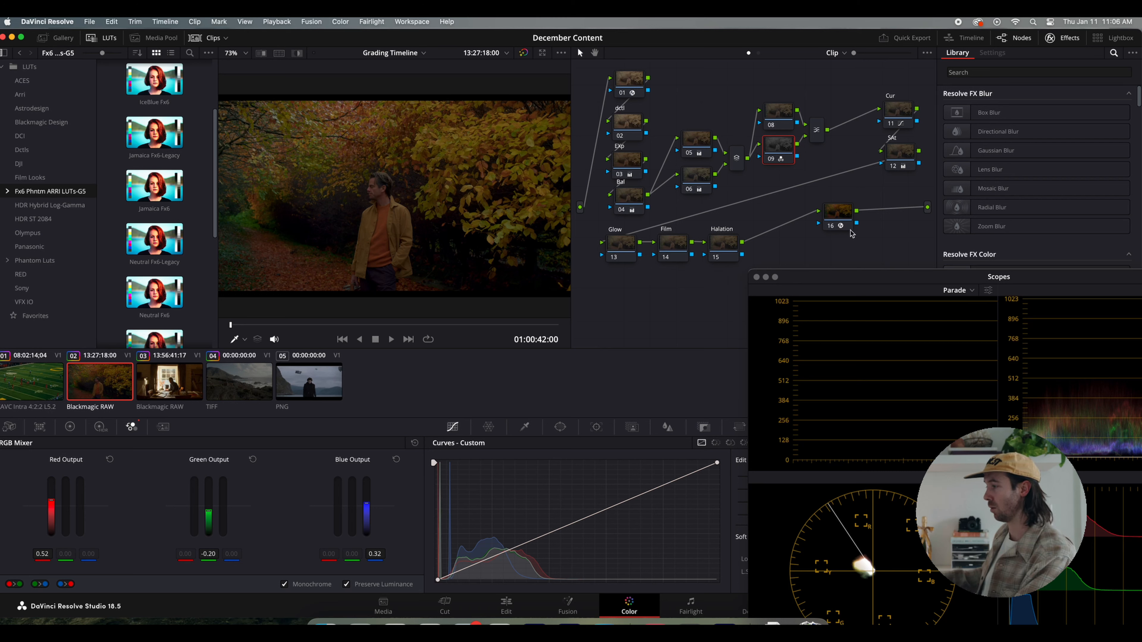
Reset node 09's blue output, then lower its RGB Mixer outputs to green -1.09, blue -0.68 and red about -0.42.
left_click(397, 460)
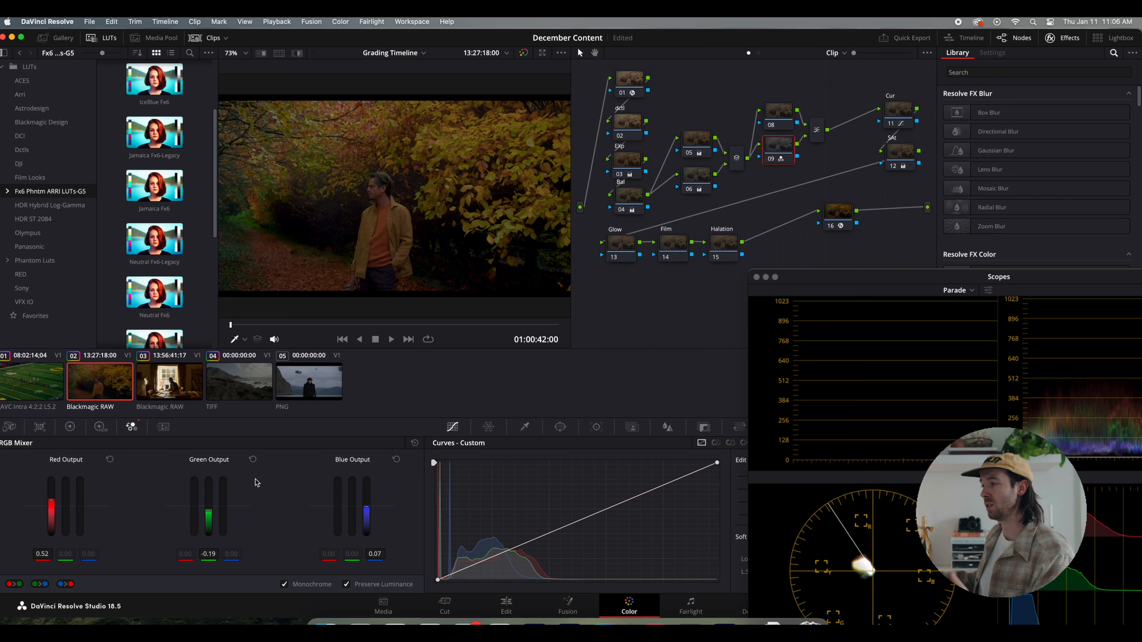
left_click_drag(208, 513, 208, 522)
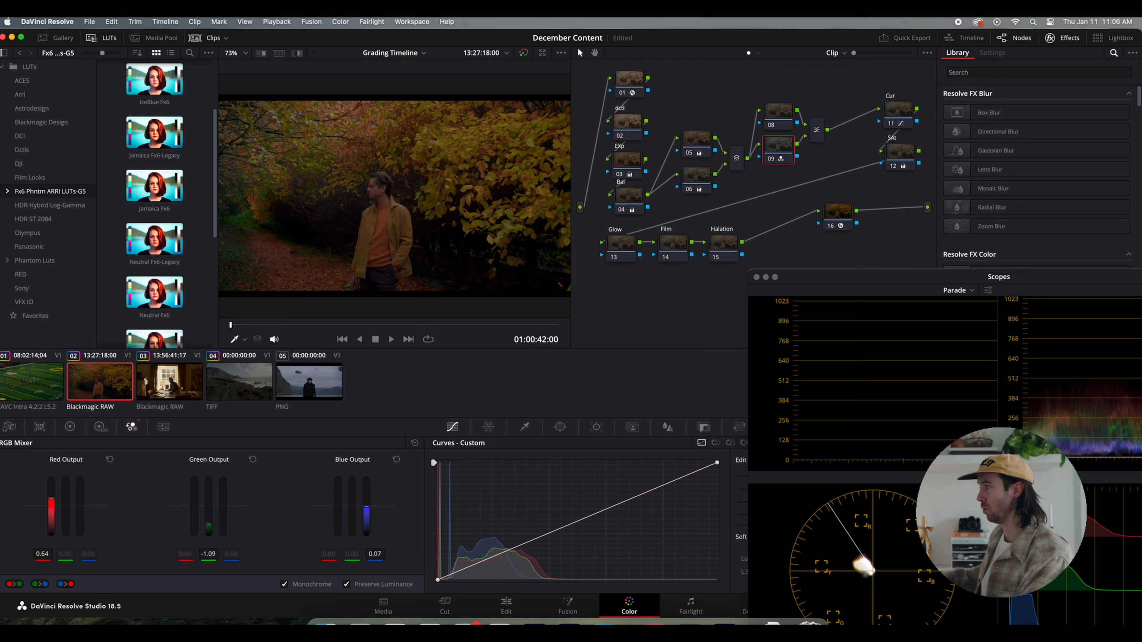
left_click_drag(51, 499, 51, 502)
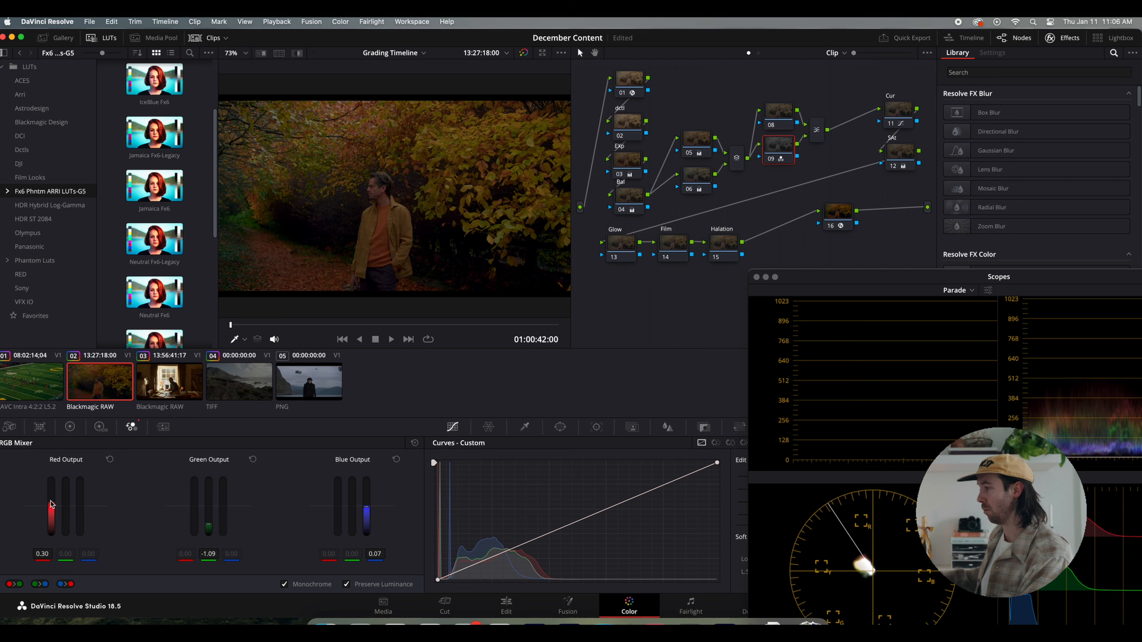
left_click_drag(367, 507, 368, 519)
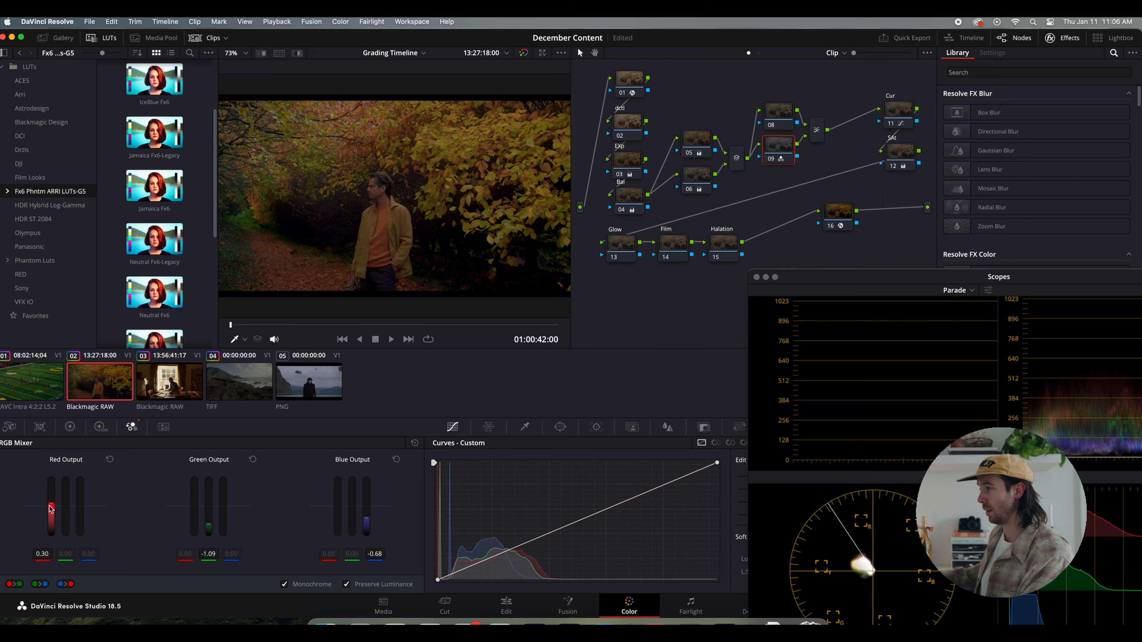
left_click_drag(51, 508, 51, 517)
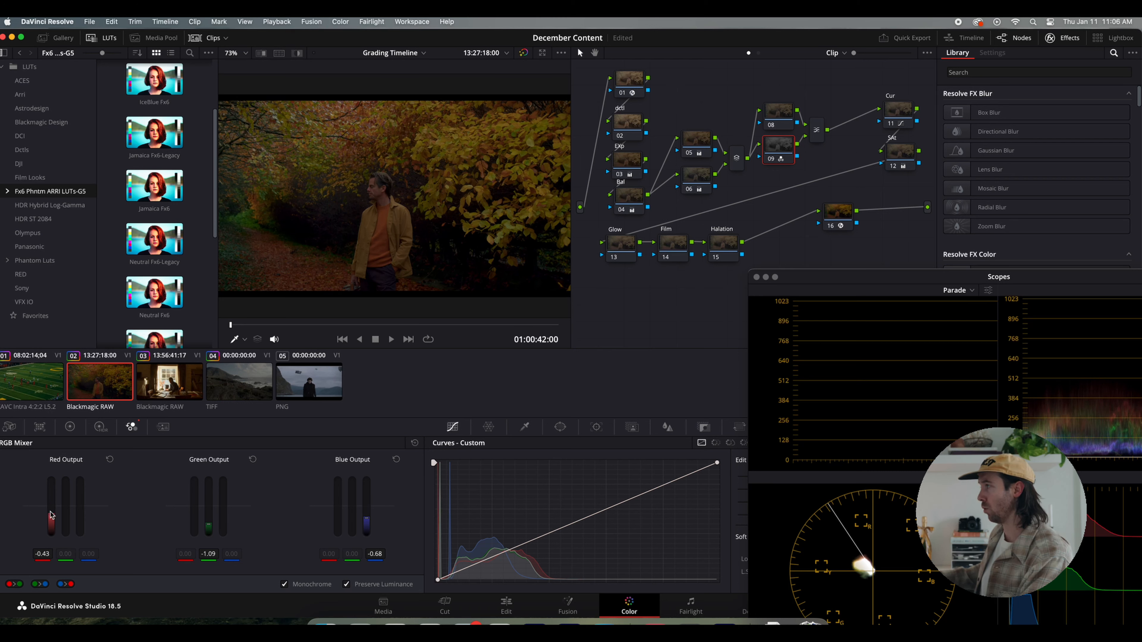
Toggle node 09 off and on repeatedly to compare the image with and without the monochrome luminosity adjustment.
left_click(770, 160)
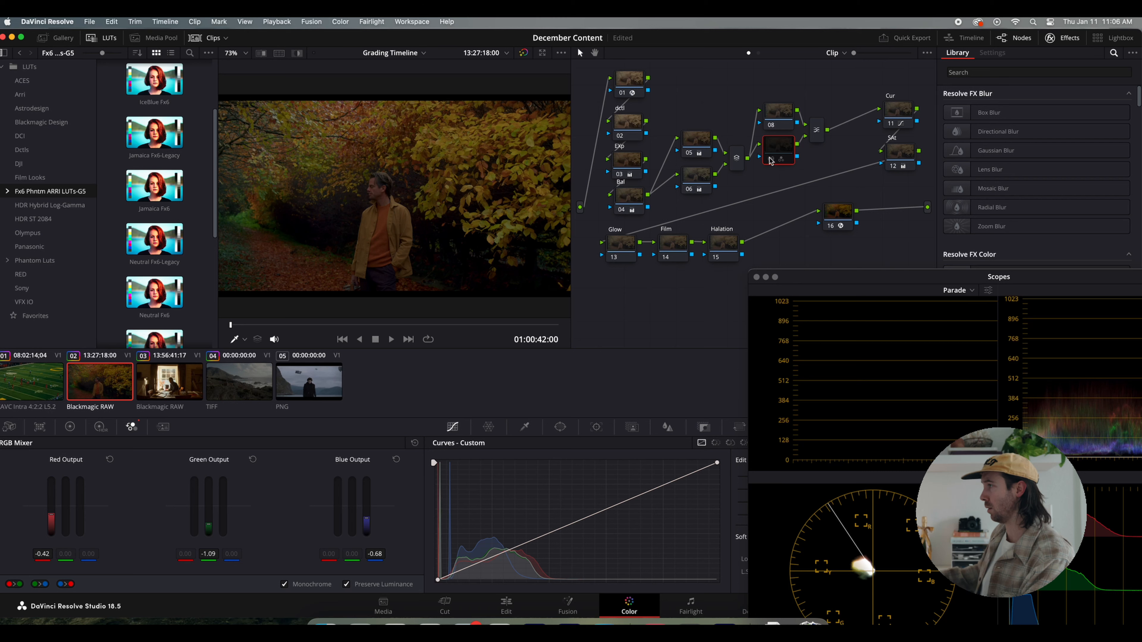
left_click(770, 160)
left_click(771, 160)
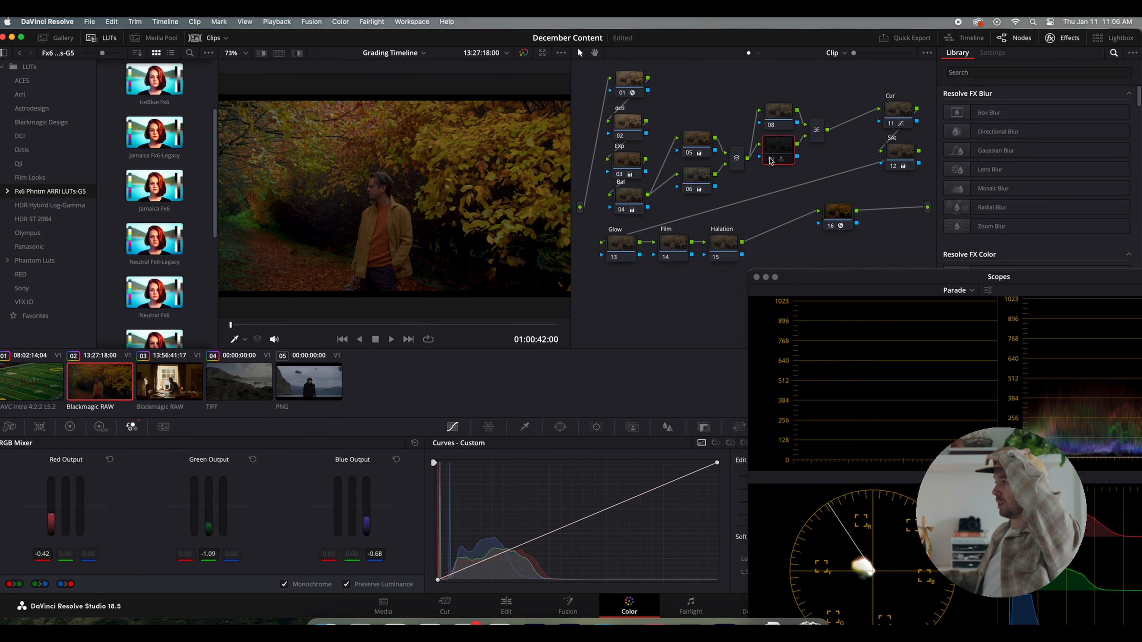
left_click(771, 159)
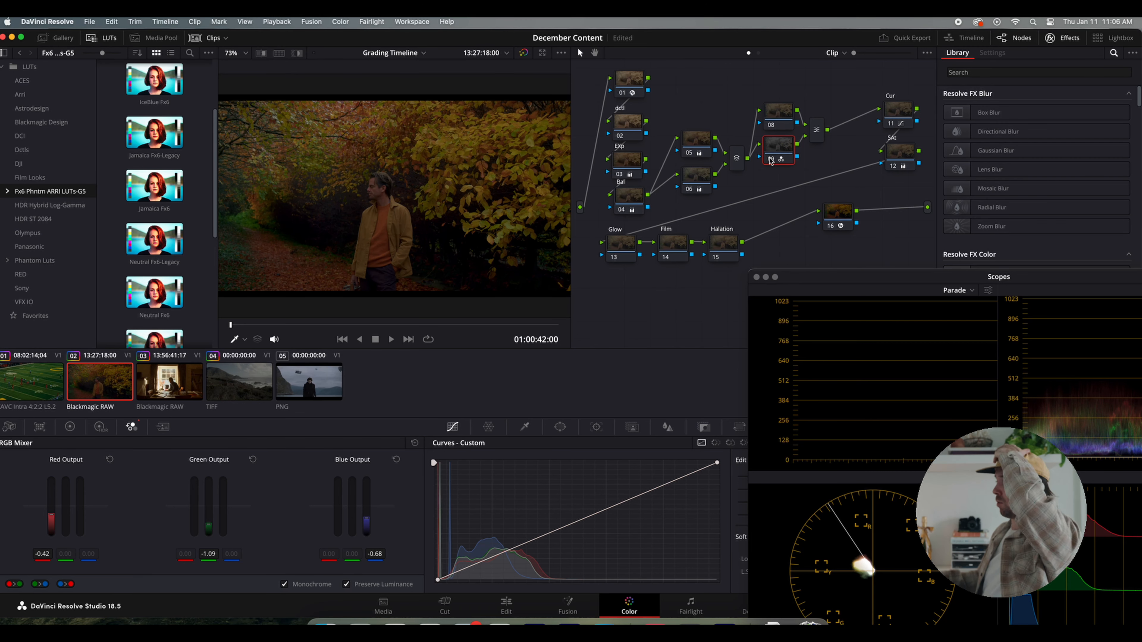
left_click(770, 160)
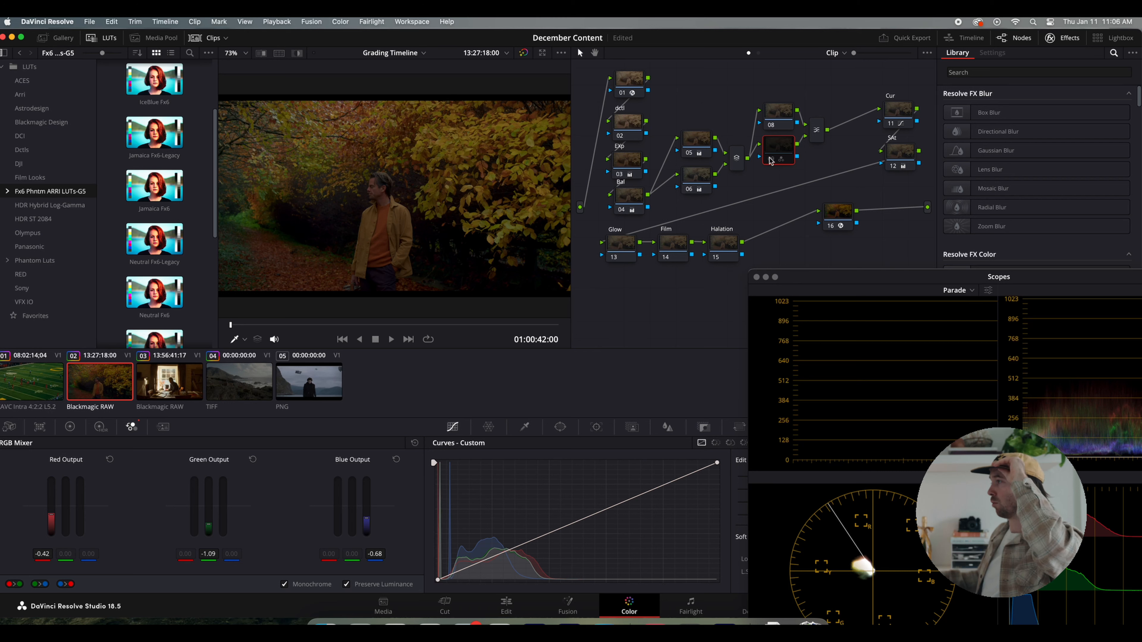
left_click(771, 160)
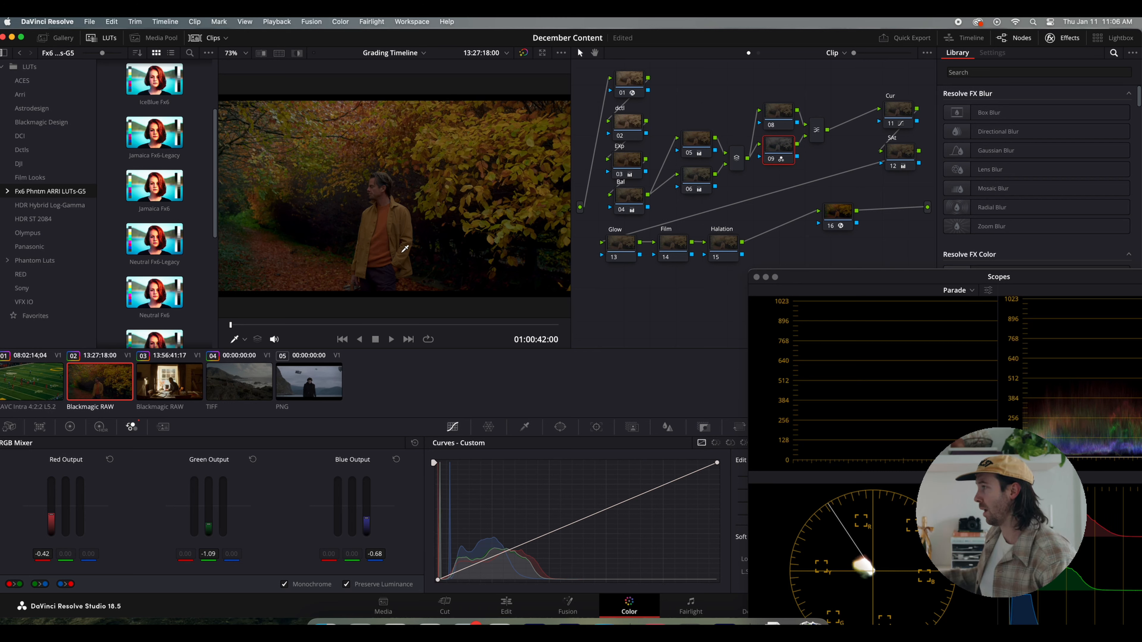
Select node 09 and try lowering its green and blue RGB Mixer outputs further.
left_click(770, 159)
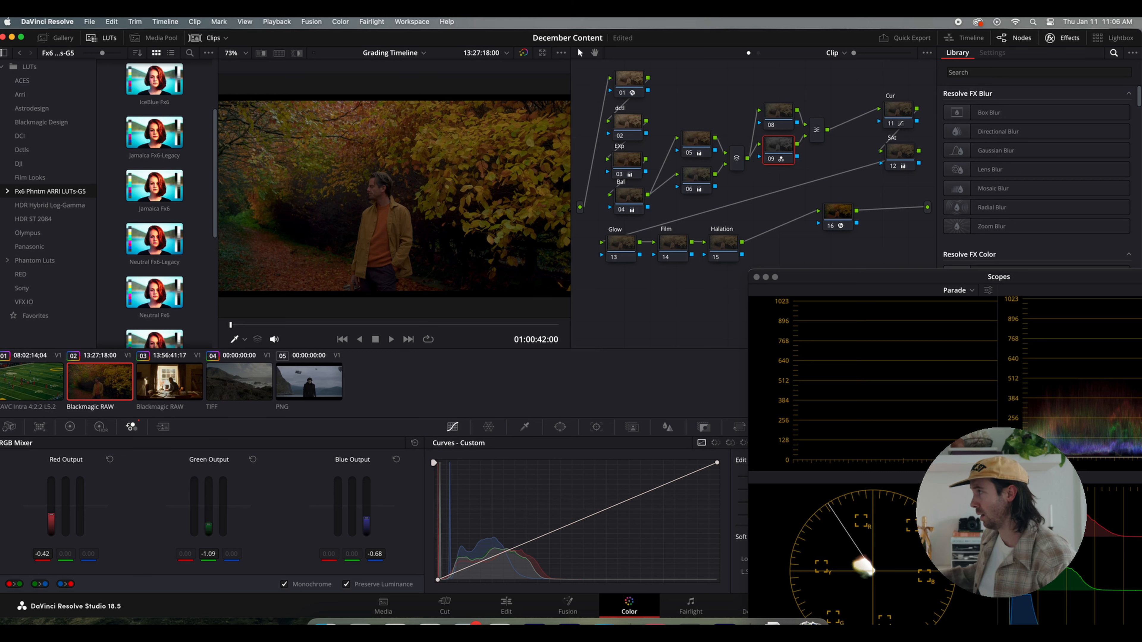
left_click_drag(210, 511, 209, 531)
left_click_drag(371, 524, 366, 525)
Lower the exposure on node 03 by setting its master Gain to 0.75.
left_click(636, 156)
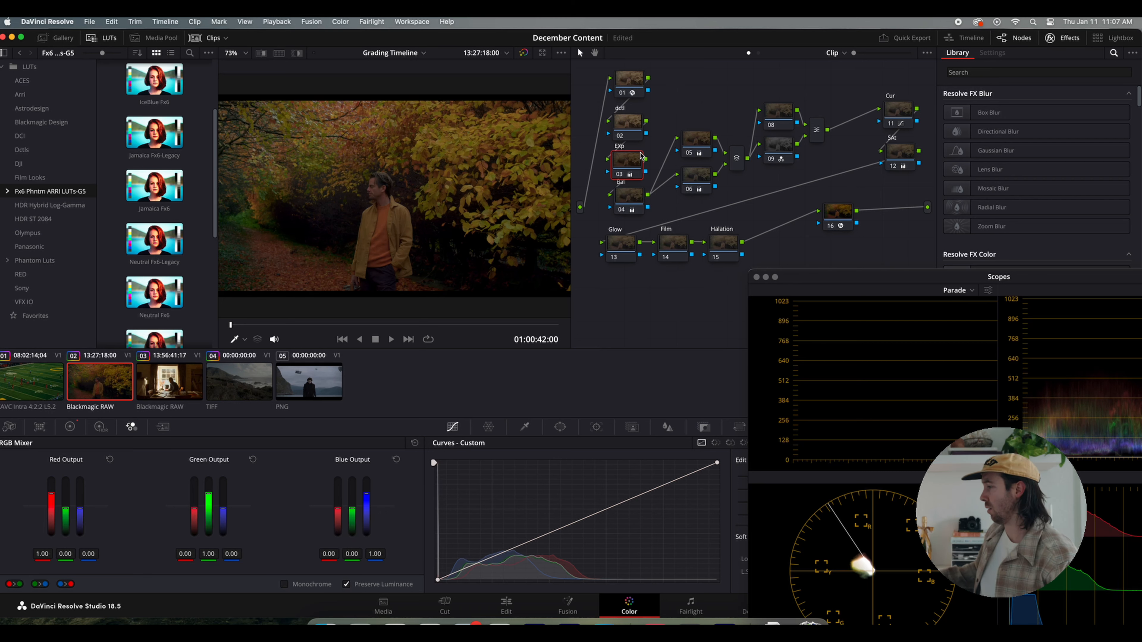
left_click(70, 430)
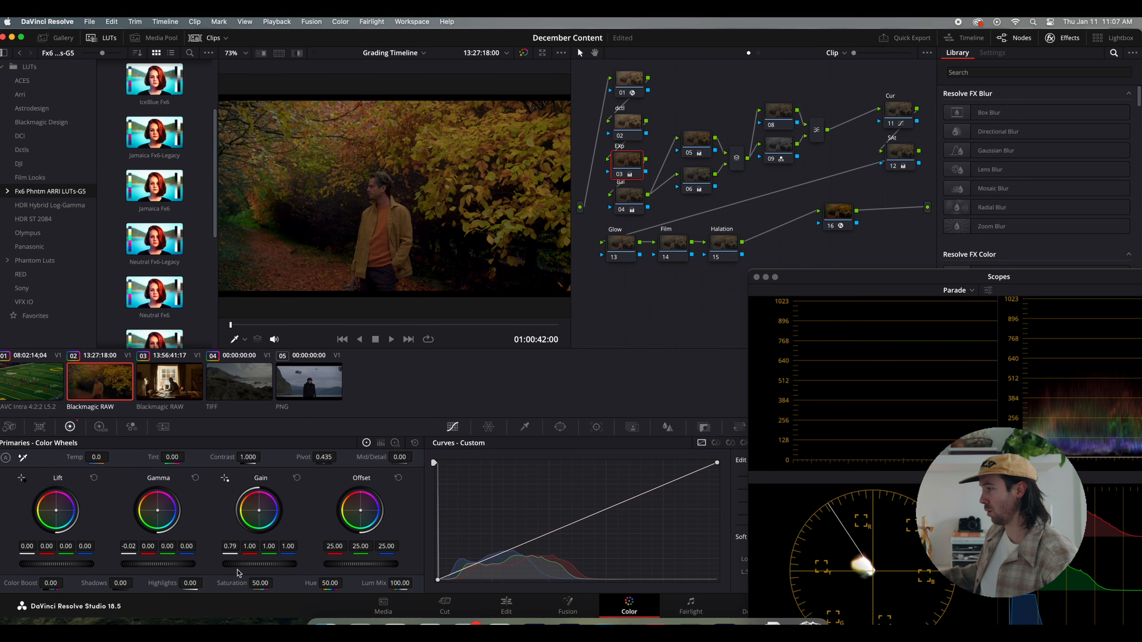
left_click_drag(232, 546, 230, 547)
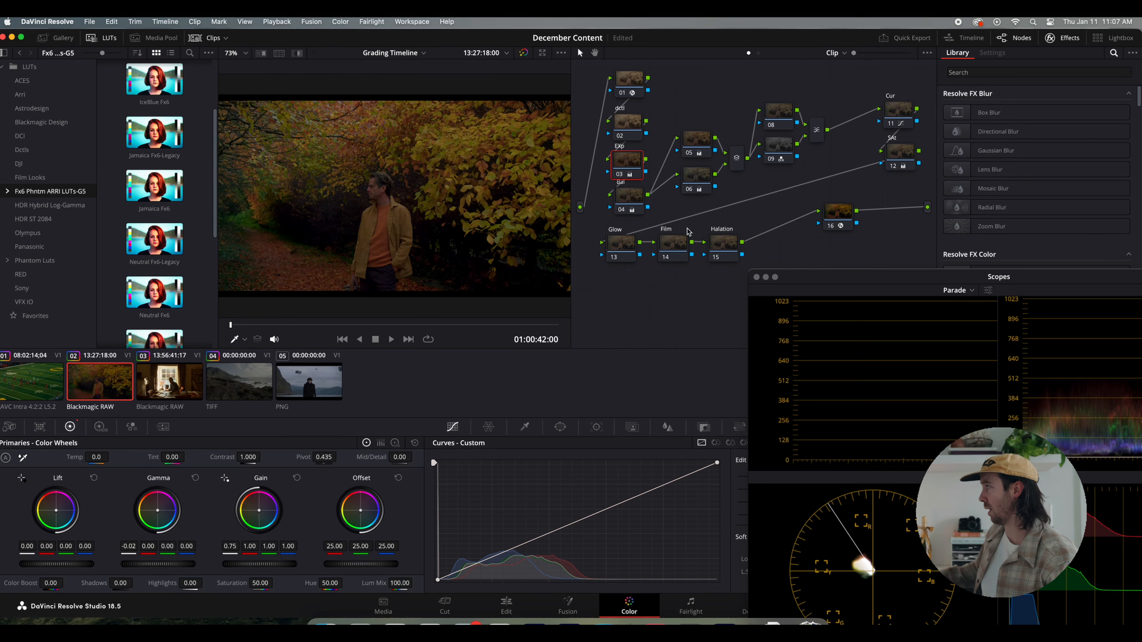
Toggle node 09 off and on to compare the darkened image, examining the man in the yellow jacket up close.
left_click(770, 158)
left_click(770, 158)
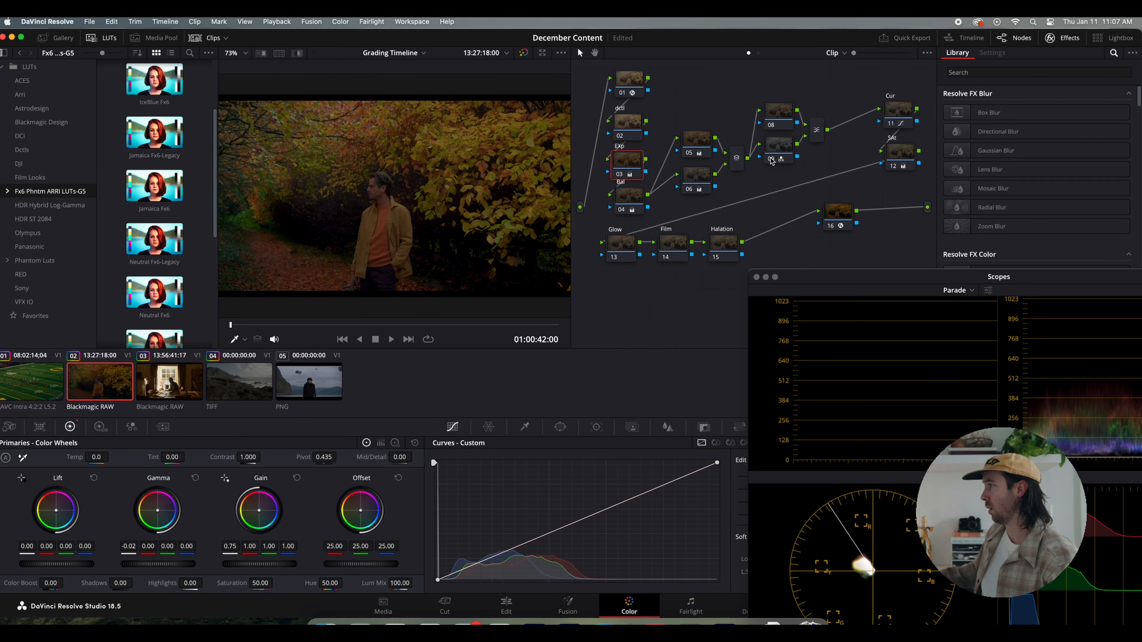
left_click(770, 158)
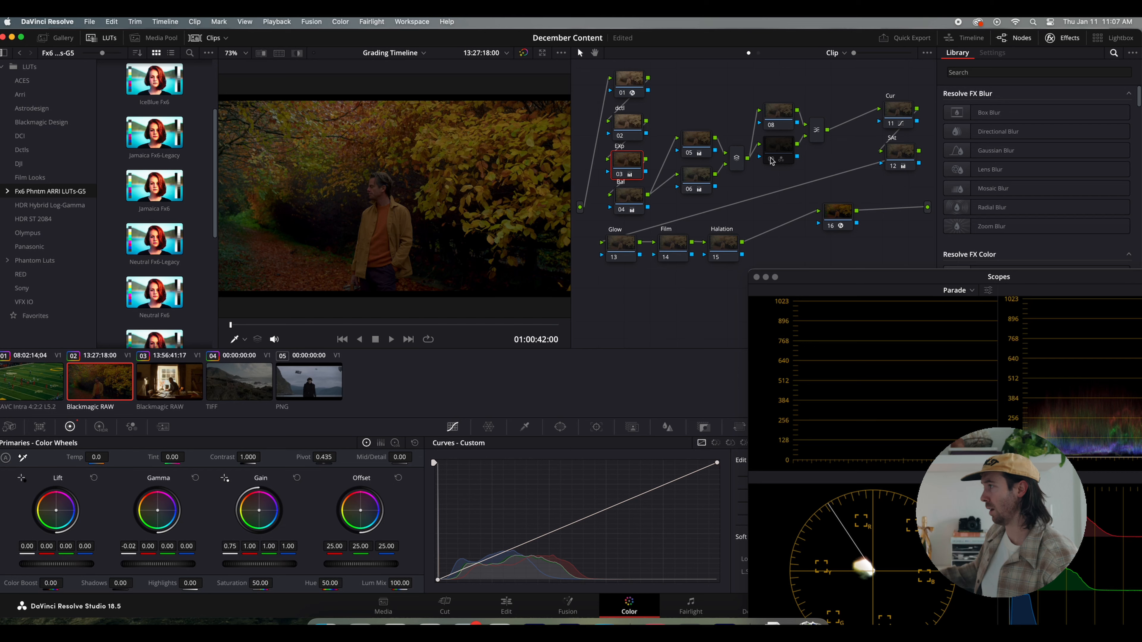
left_click(771, 158)
left_click(775, 149)
scroll(377, 214, "up", 4)
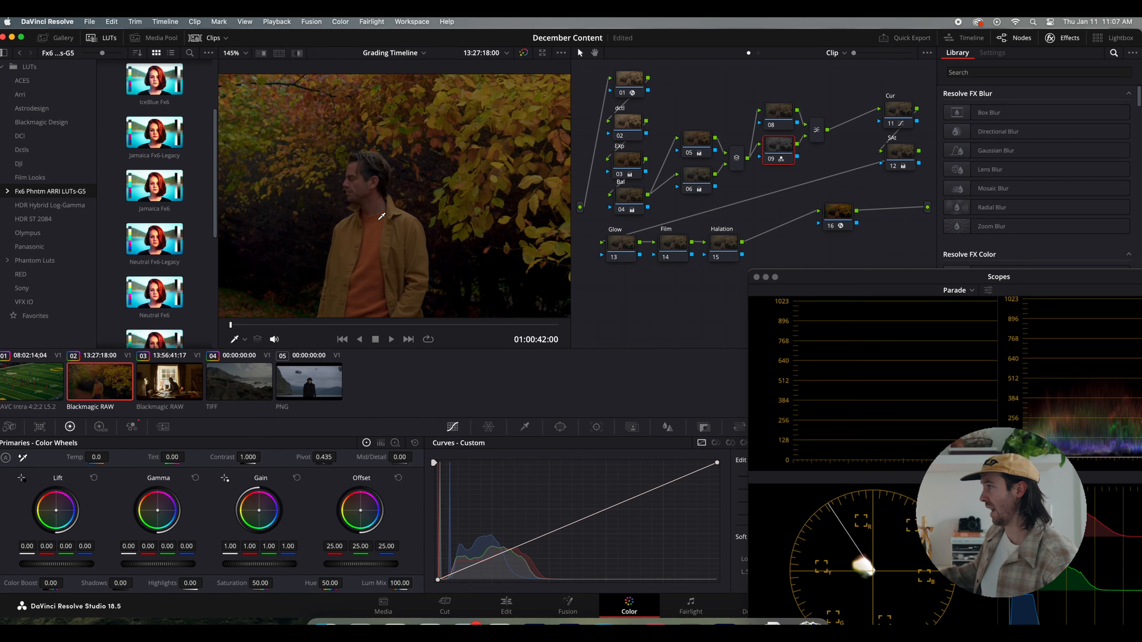
scroll(377, 214, "down", 3)
Search the effects library for "dctl" and apply the DCTL effect to node 02.
left_click(633, 121)
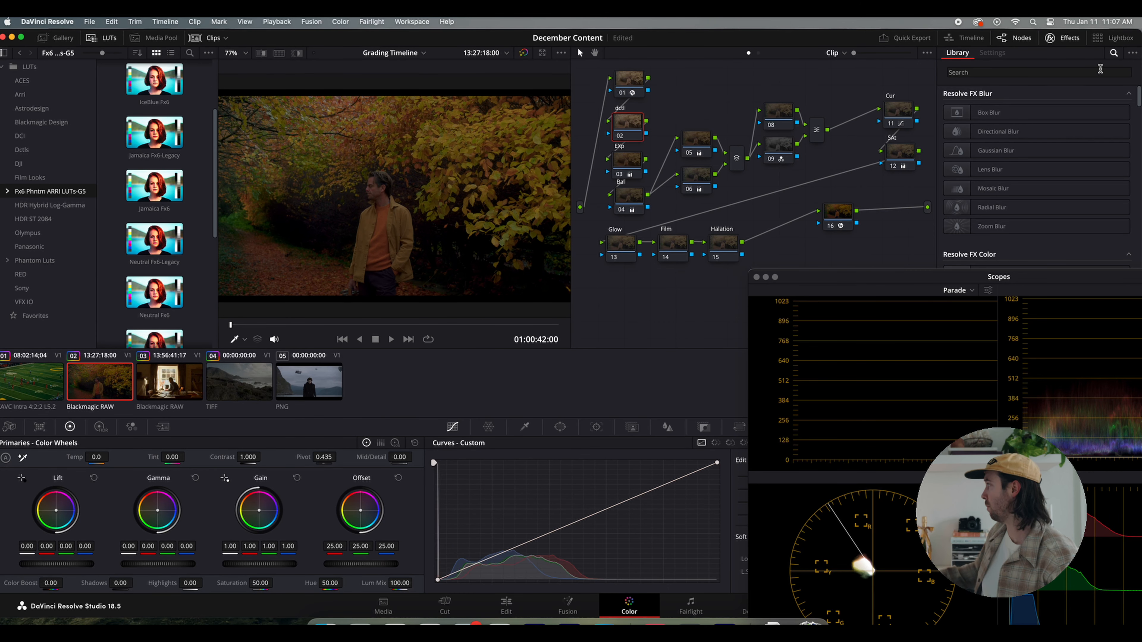
left_click(1039, 74)
type("dctl")
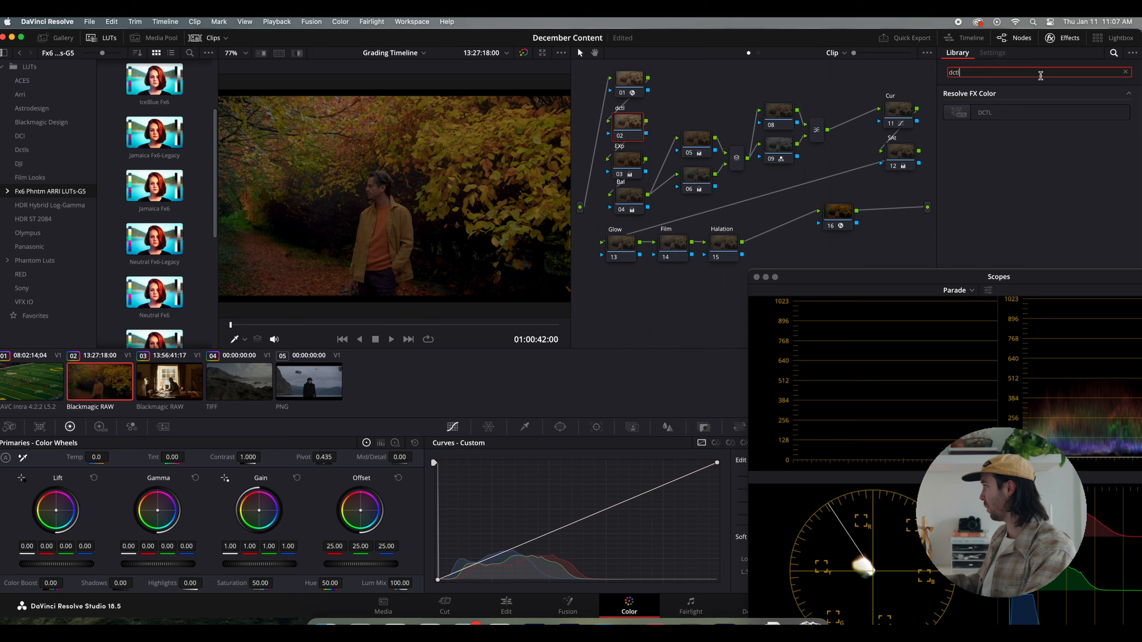
left_click_drag(984, 112, 629, 134)
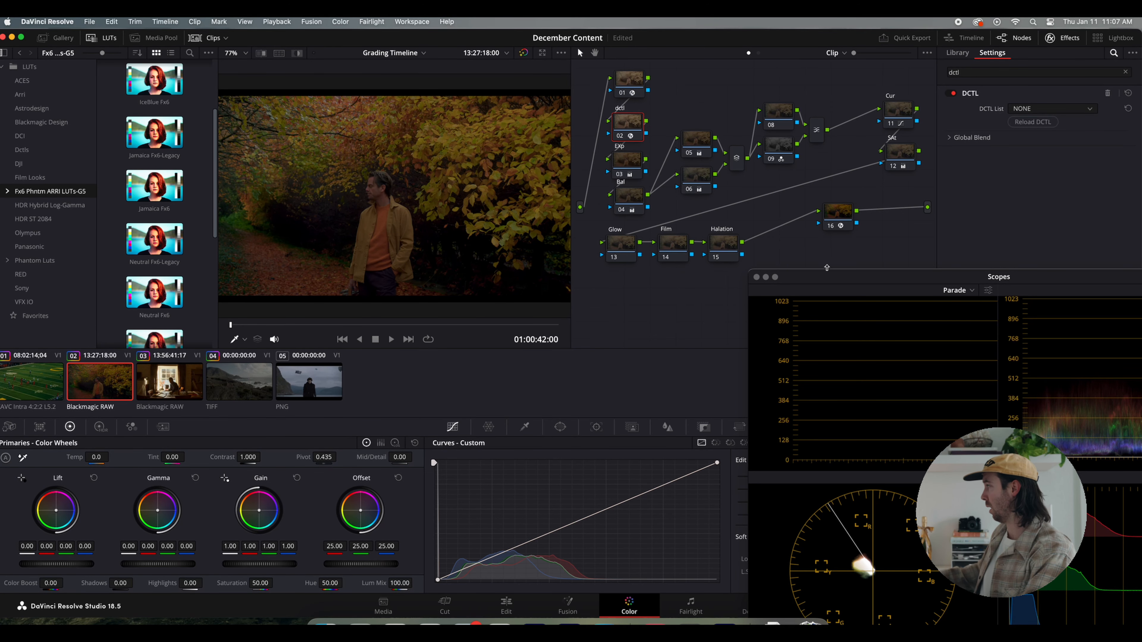
Load TetraInterpHSV in node 02's DCTL and set Red Hue to -0.101, Red Sat to 0.028 and Red Value to -0.339.
left_click_drag(829, 276, 908, 411)
left_click(1043, 108)
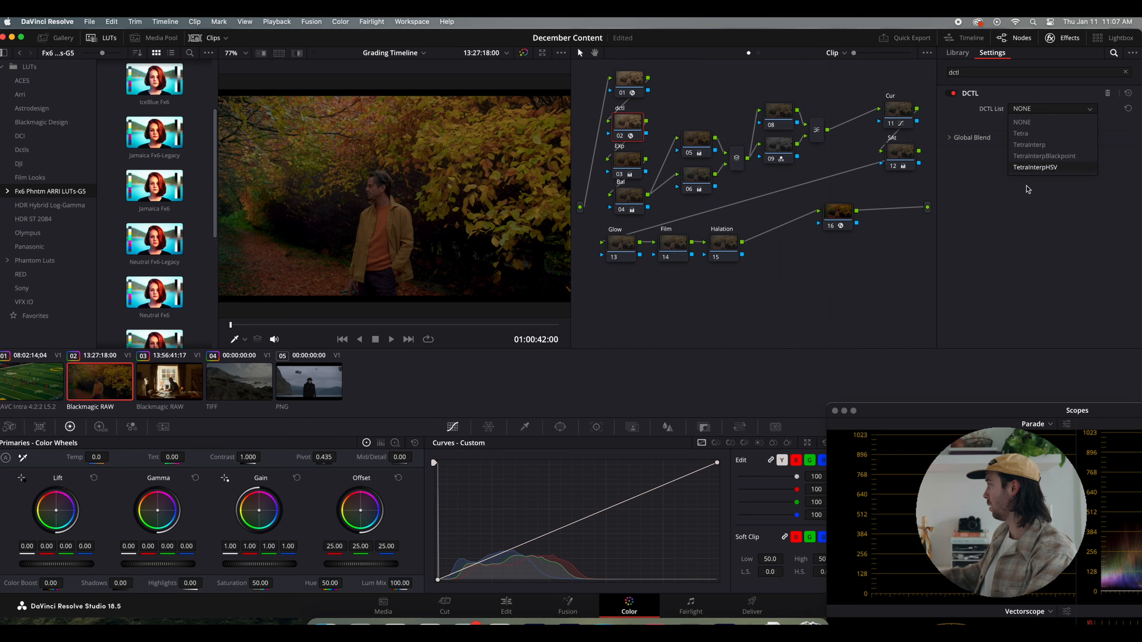
left_click(1034, 167)
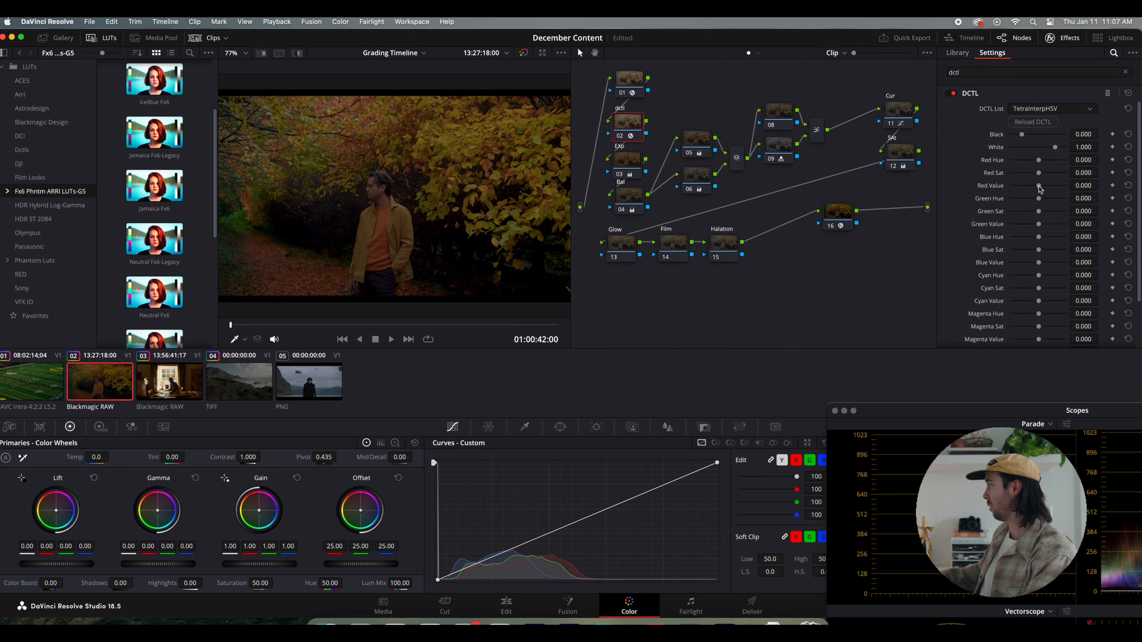
left_click_drag(1040, 176, 1036, 162)
mouse_move(1039, 186)
left_mouse_down()
mouse_move(1033, 163)
mouse_move(1033, 191)
left_mouse_up()
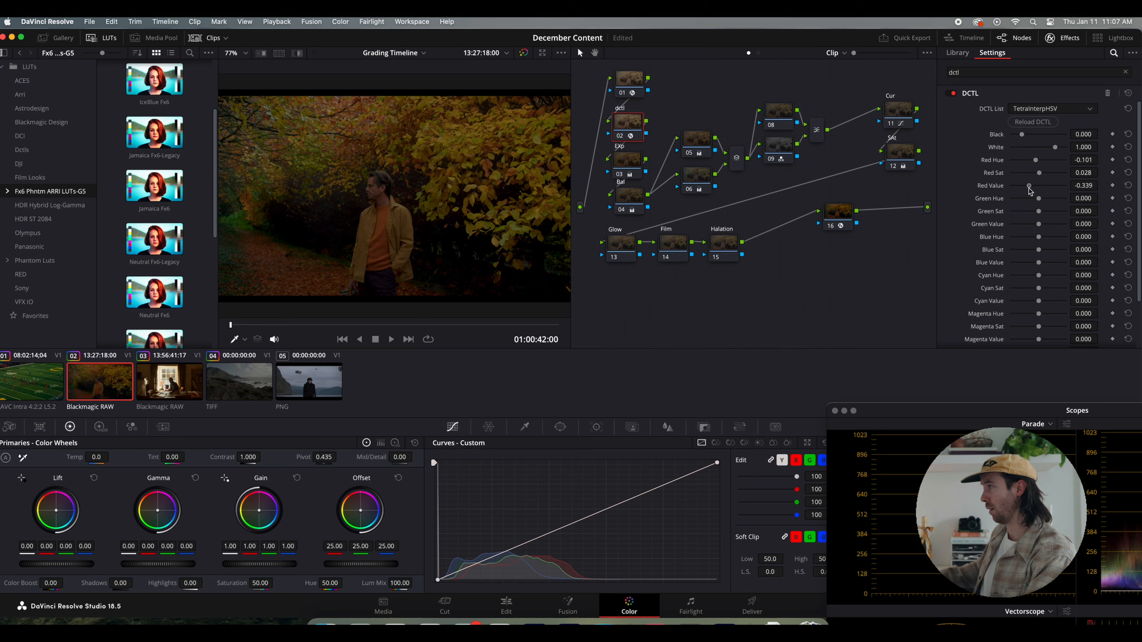
Toggle node 02 off and on to compare the red adjustment, both on the man up close and across the full frame.
left_click(620, 136)
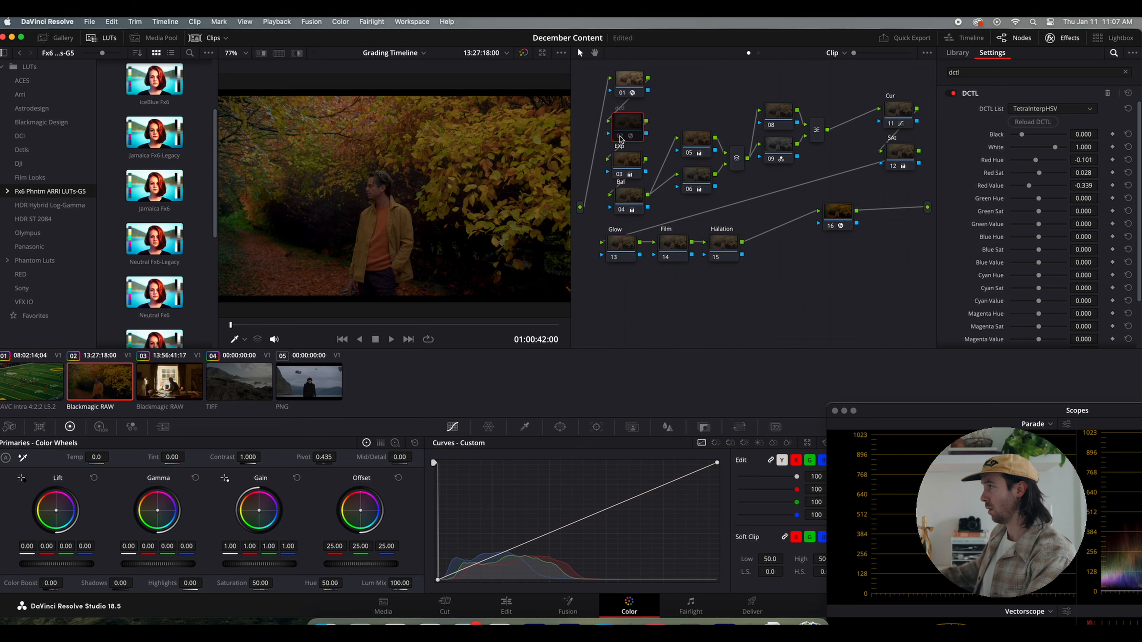
left_click(620, 136)
scroll(380, 194, "up", 4)
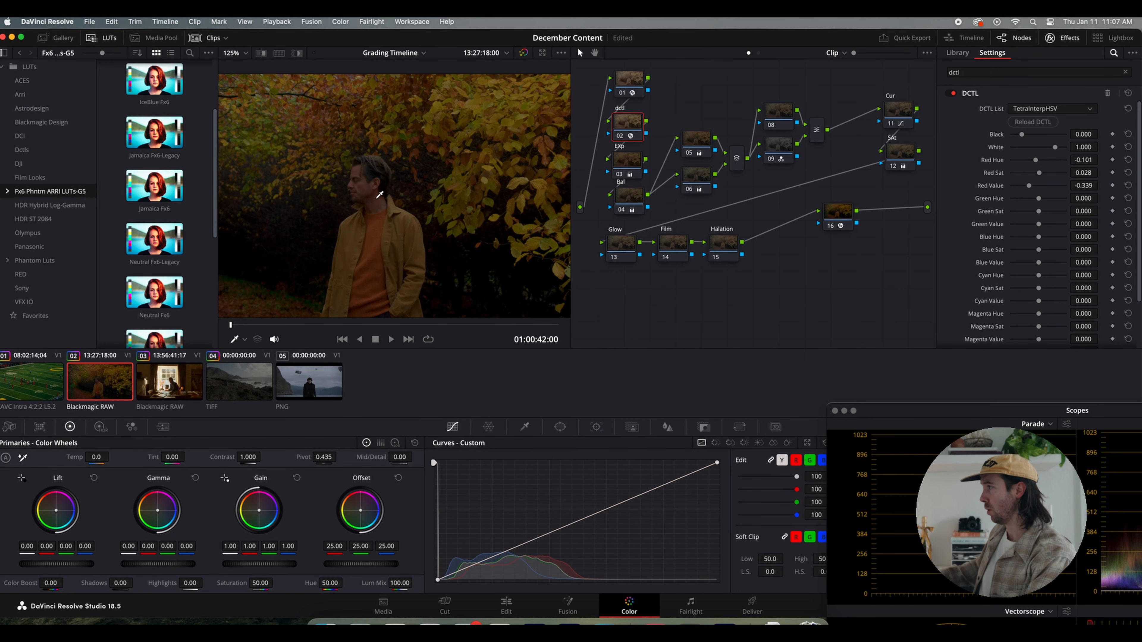
left_click(620, 136)
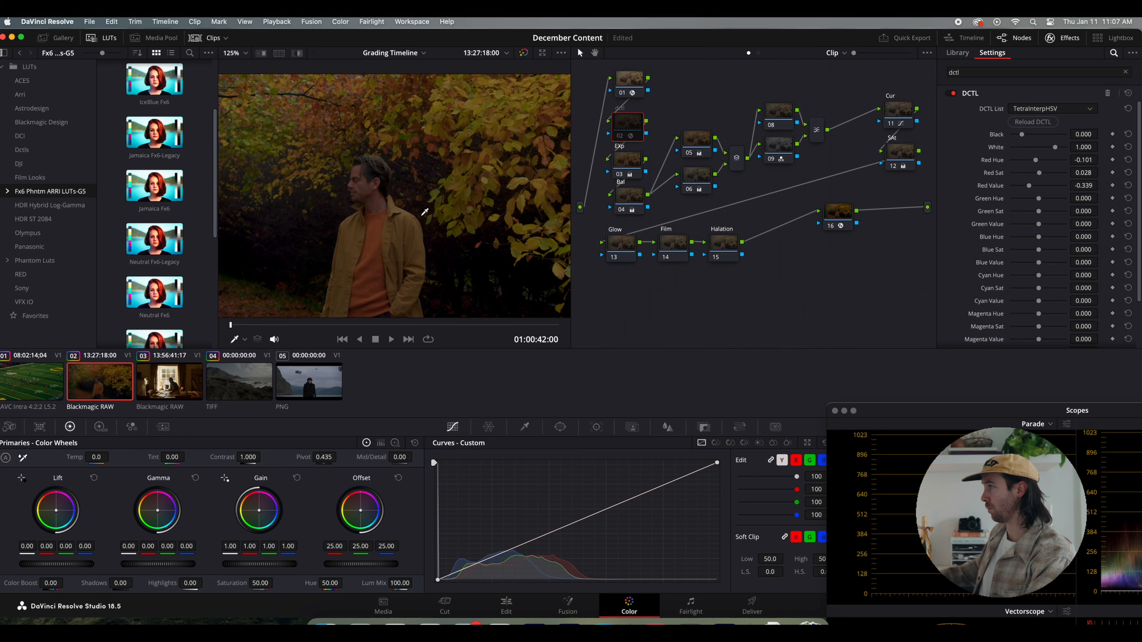
left_click(620, 136)
scroll(413, 184, "down", 4)
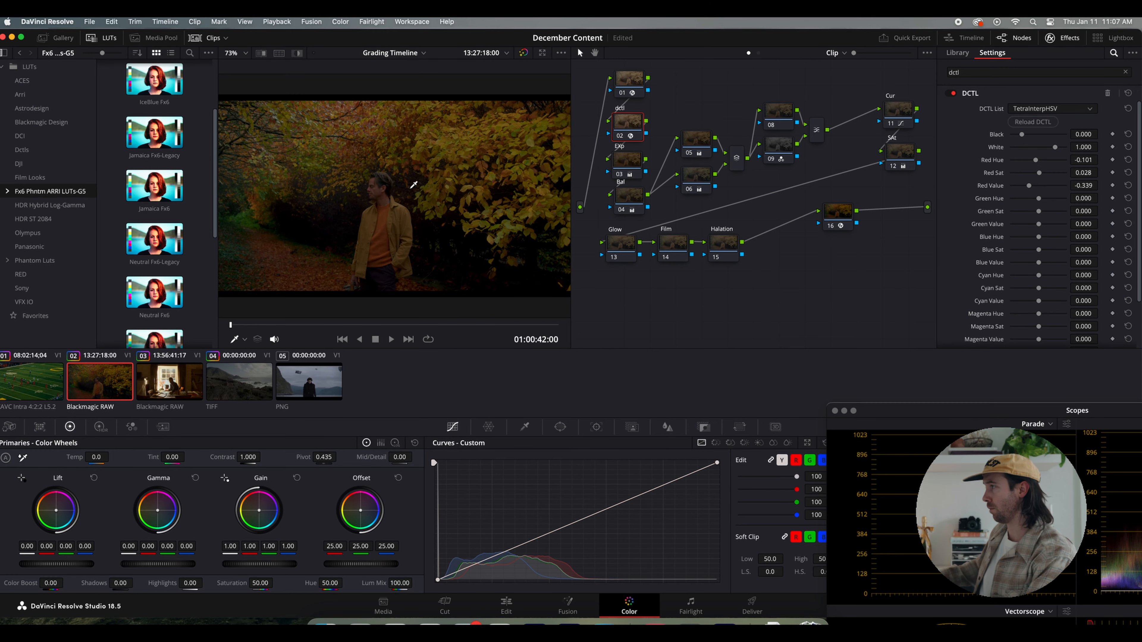
Bypass and restore all grades twice to compare the original footage with the full grade.
key("shift+d")
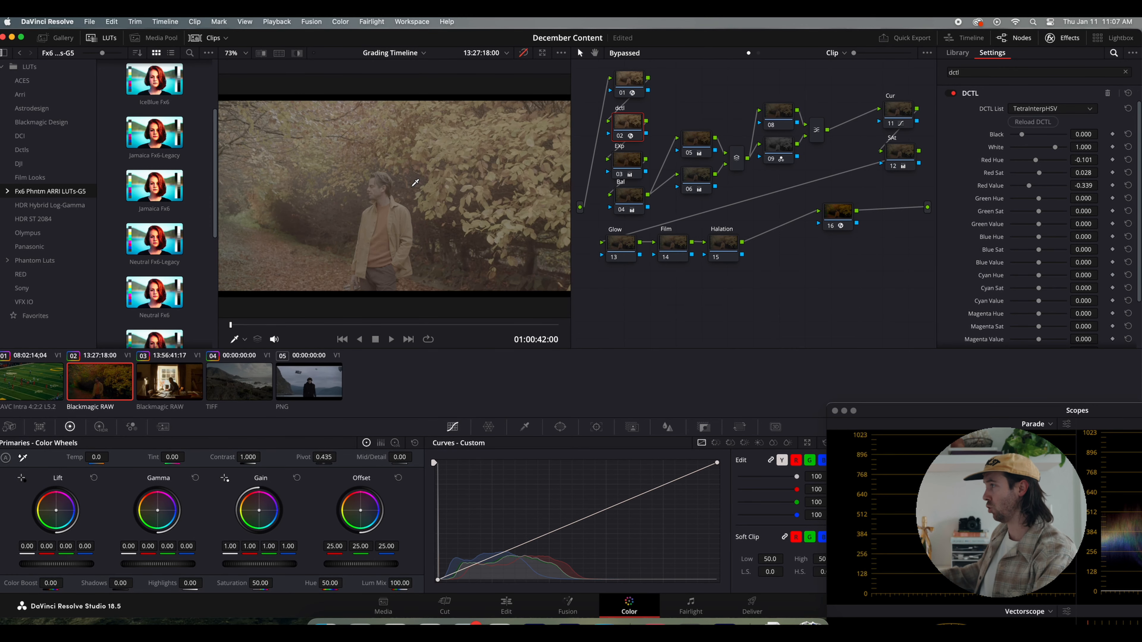
key("shift+d")
key("shift+d")
key("shift+d")
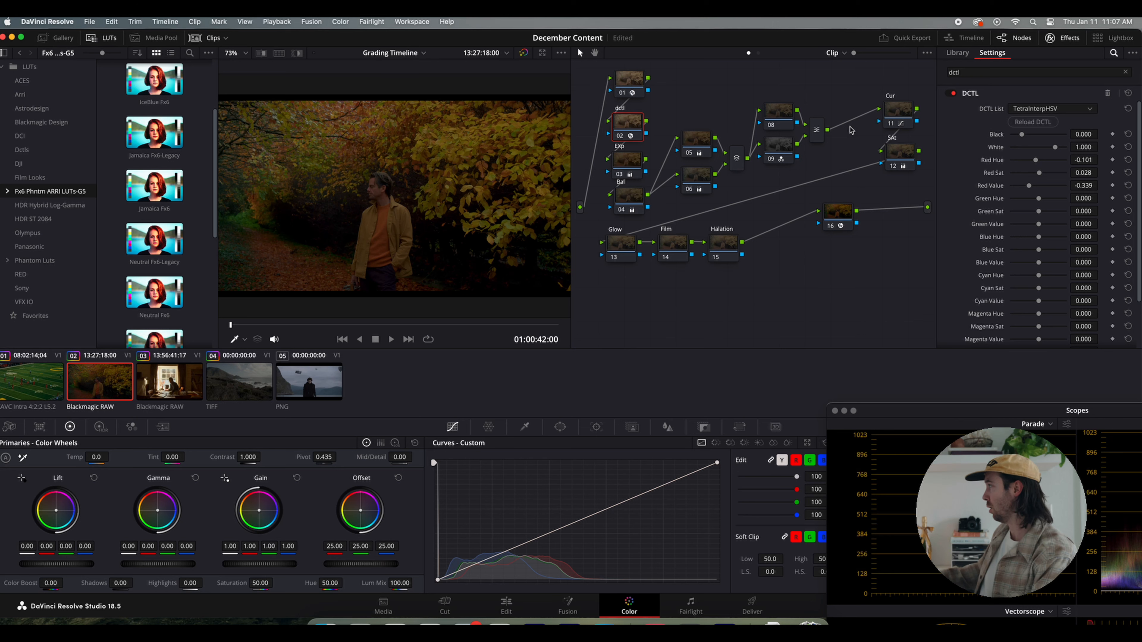
Add a serial node after the layer mixer of nodes 08 and 09, and place it before the Cur node.
left_click(814, 130)
left_click_drag(815, 130, 809, 140)
key("alt+s")
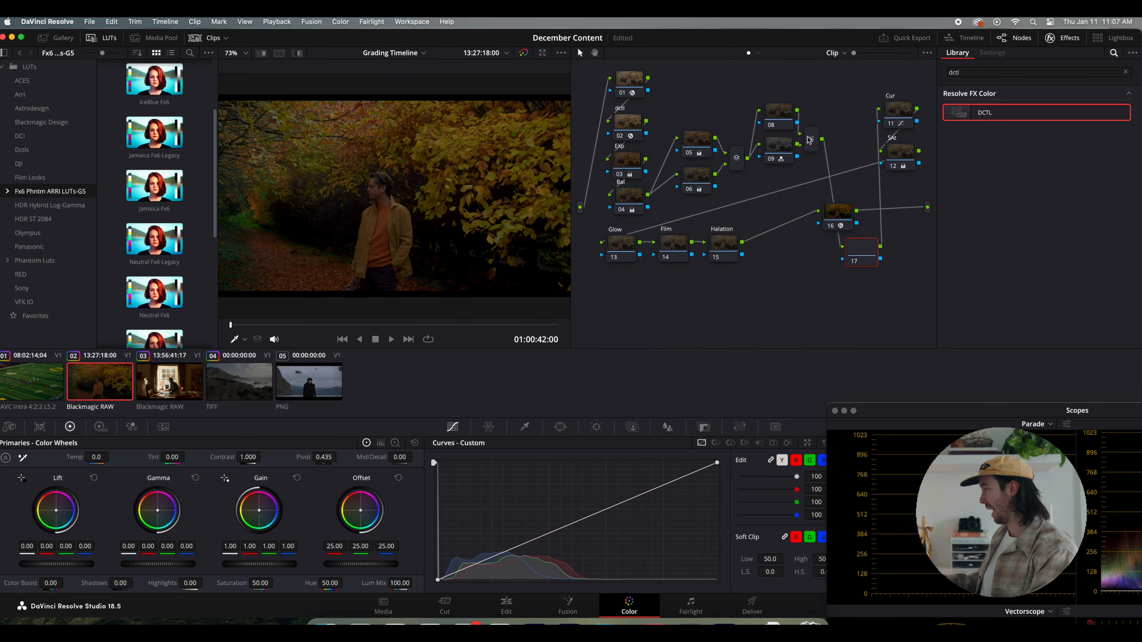
left_click_drag(855, 246, 842, 94)
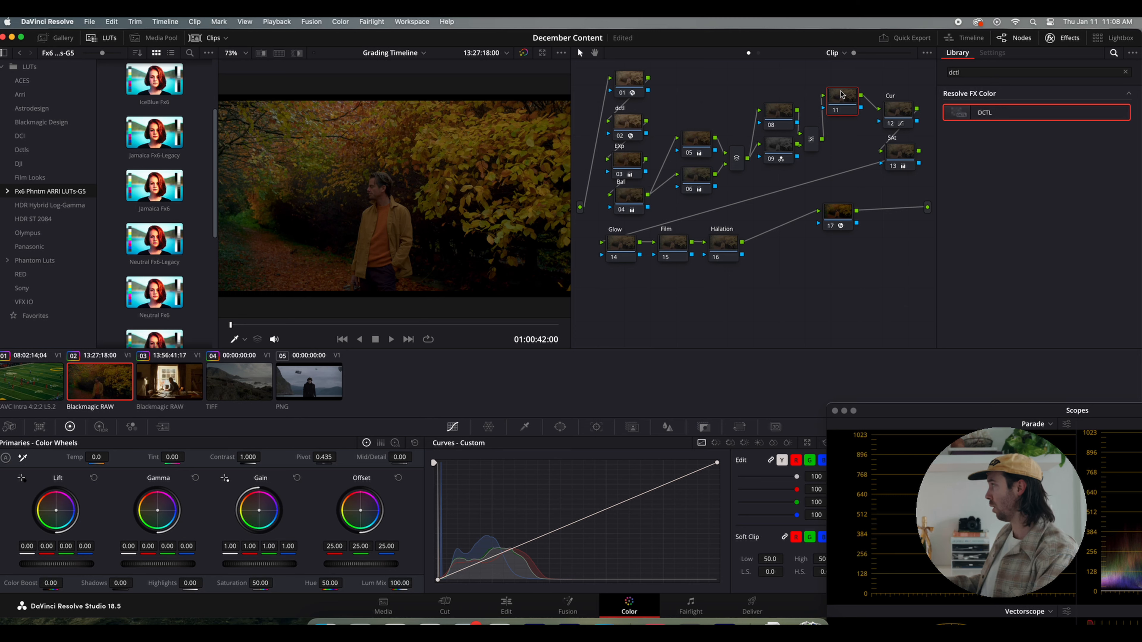
Add two layer nodes below node 11, stack them as nodes 12 and 13, and place their layer mixer before the Cur node.
key("alt+l")
key("alt+l")
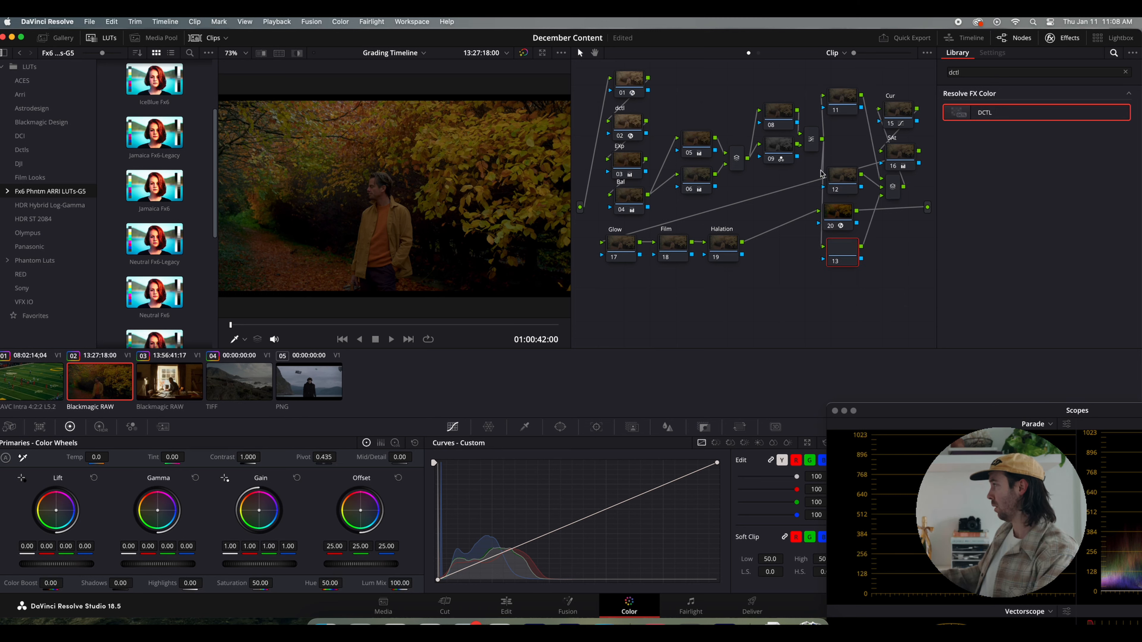
left_click_drag(839, 175, 839, 134)
left_click_drag(845, 213, 909, 226)
left_click_drag(847, 251, 849, 189)
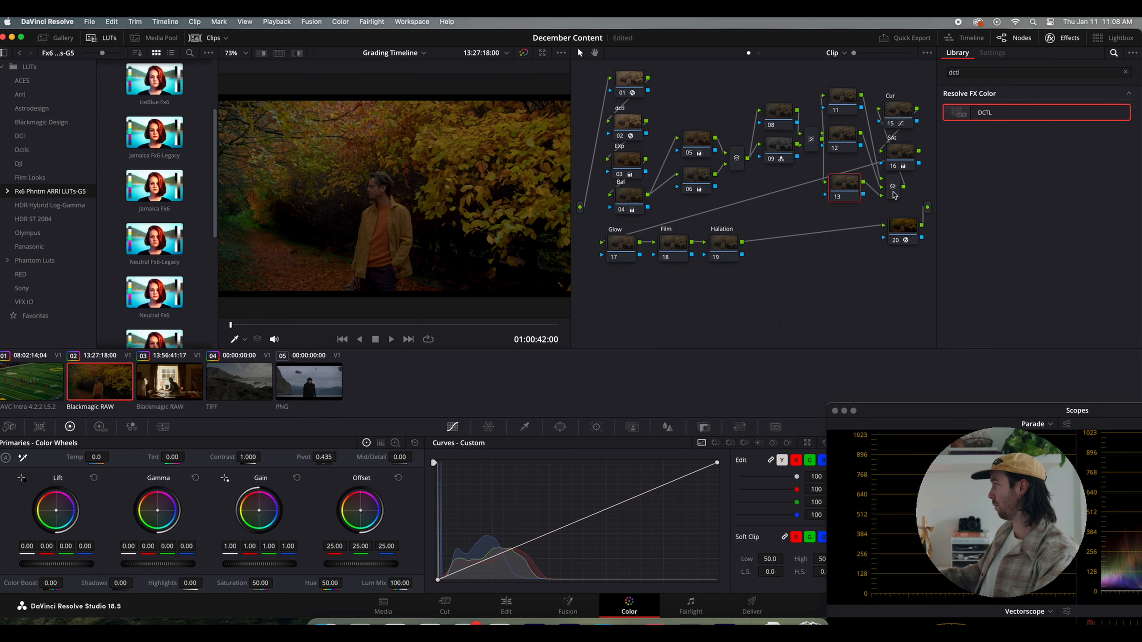
left_click_drag(901, 109, 925, 110)
left_click_drag(892, 186, 882, 126)
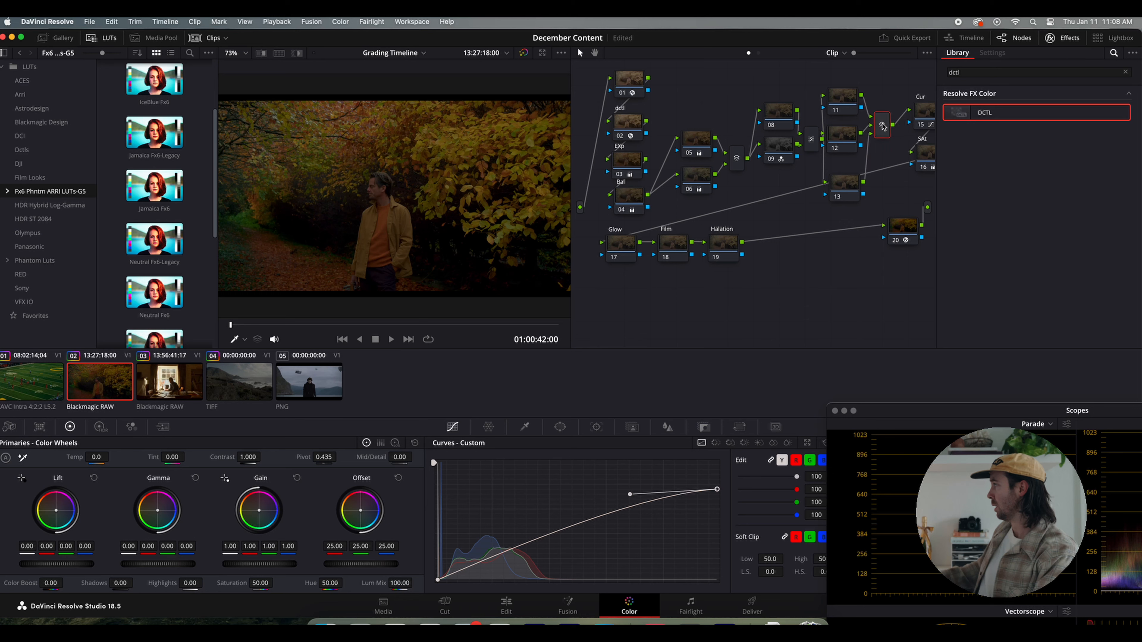
Add a circle window to node 11 and stretch it into a wide ellipse around the man, with size about 53.5.
left_click(848, 103)
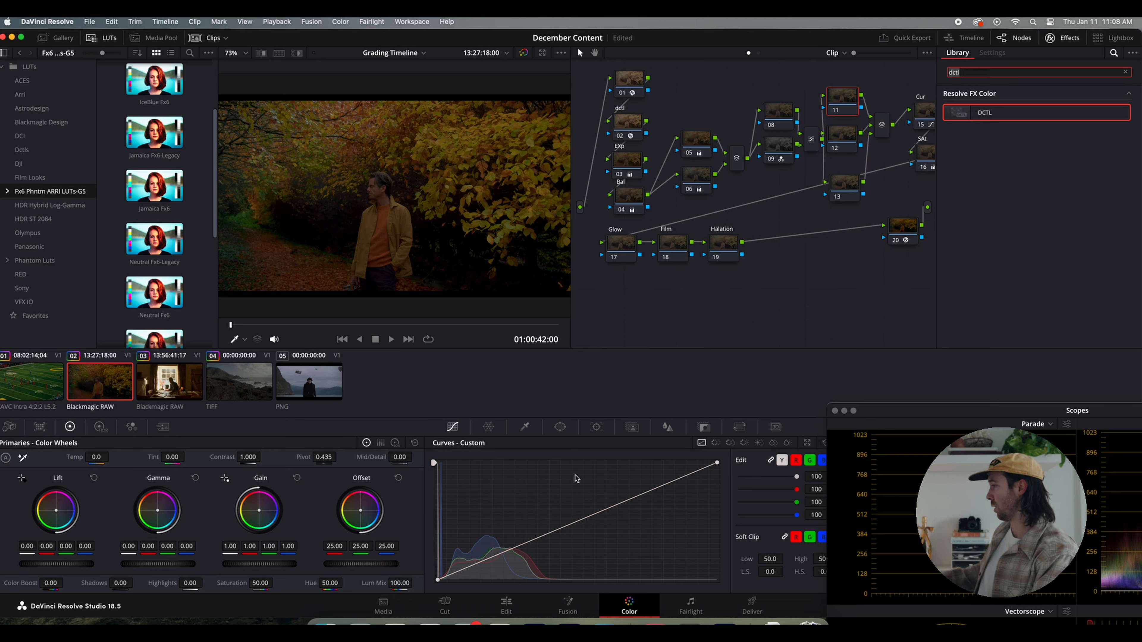
left_click(561, 427)
left_click(446, 507)
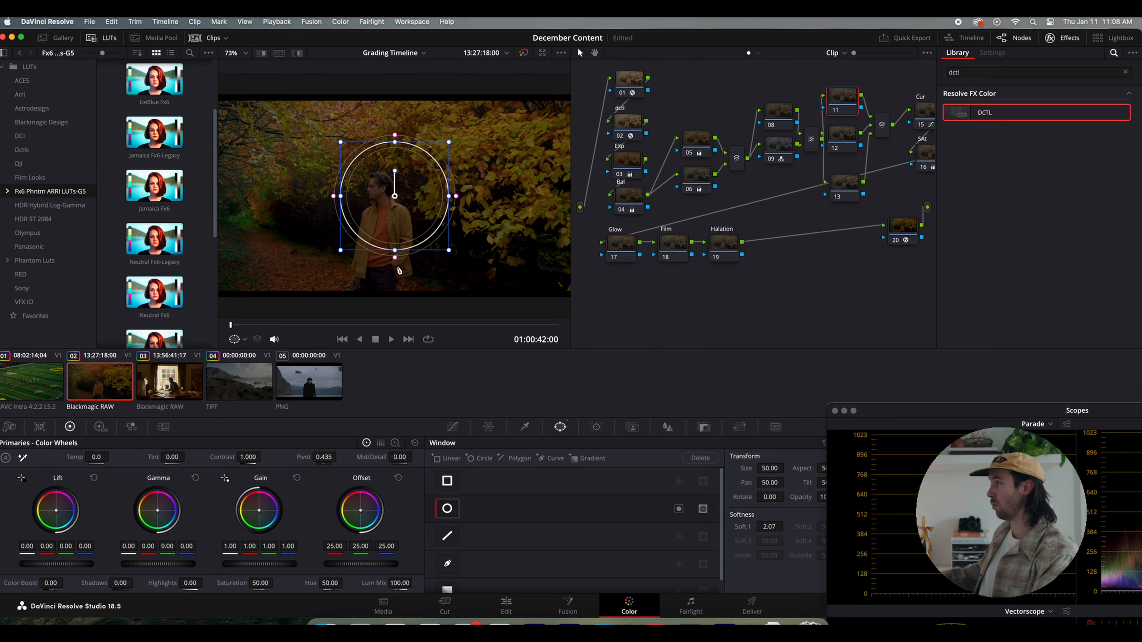
left_click_drag(395, 251, 395, 271)
left_click_drag(455, 197, 518, 196)
left_click_drag(395, 121, 394, 145)
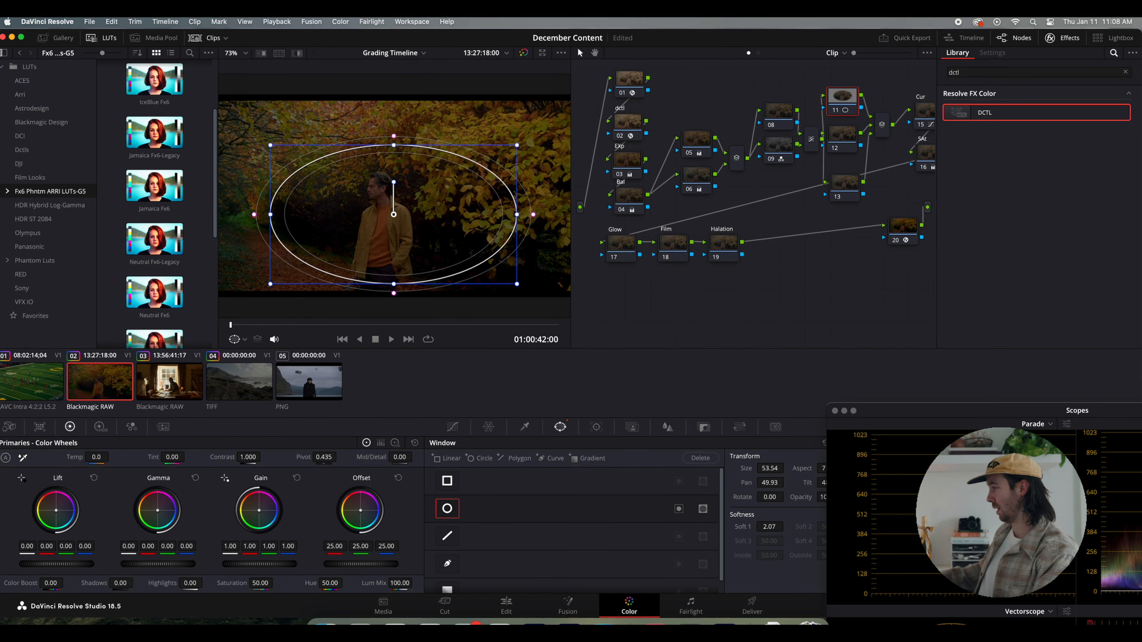
Set the Soft 1 value of node 11's elliptical window to 30.
left_click(769, 526)
double_click(769, 526)
type("30")
key("Return")
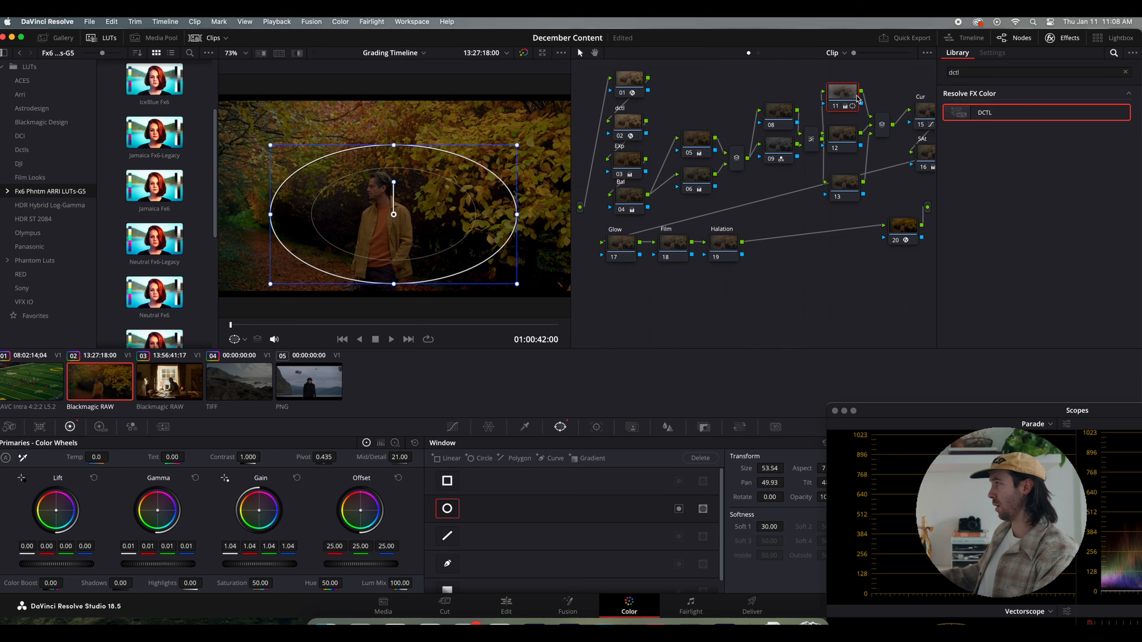
Add a gradient window to node 12, starting above the frame and reaching down into the foliage with softness about 6.64.
left_click(845, 143)
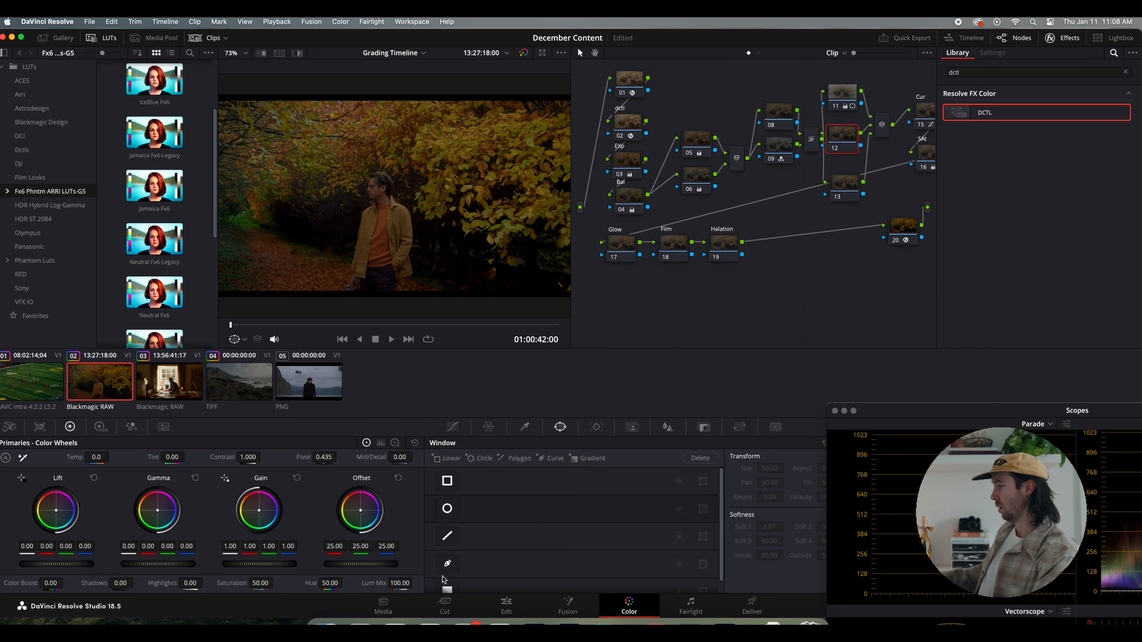
scroll(448, 585, "down", 1)
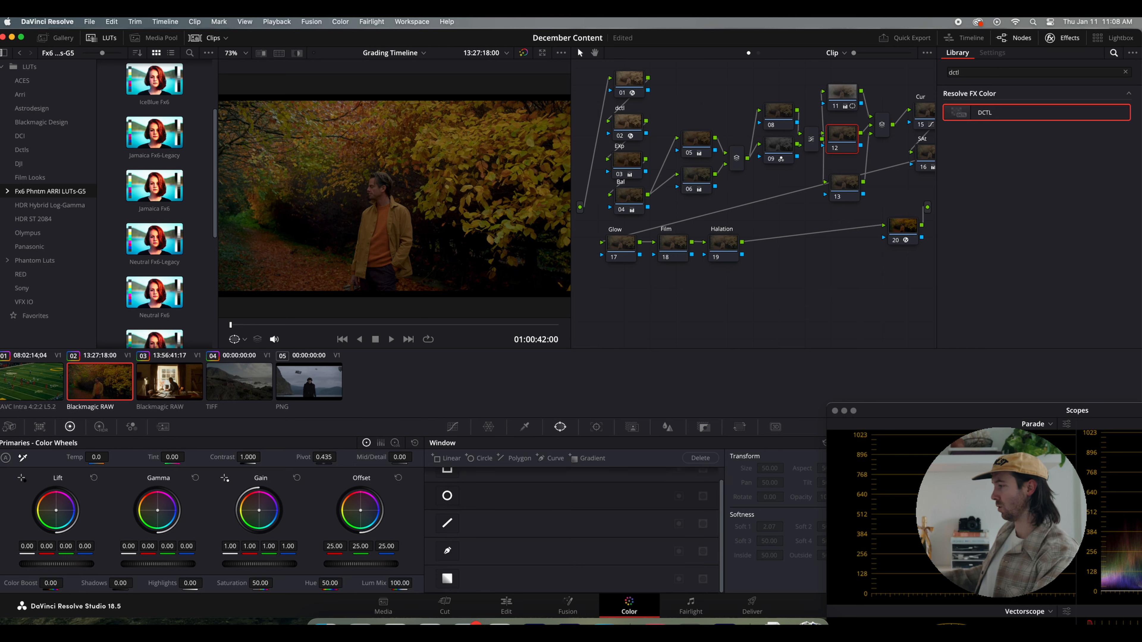
left_click(447, 579)
left_click_drag(393, 187, 388, 76)
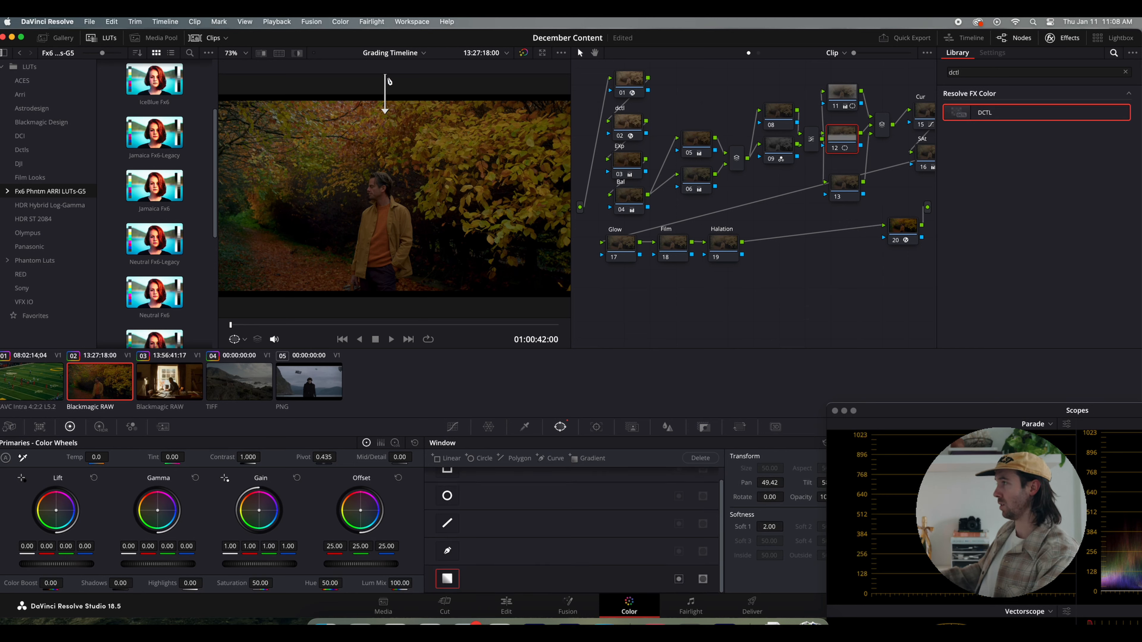
scroll(387, 76, "down", 2)
left_click_drag(390, 135, 392, 173)
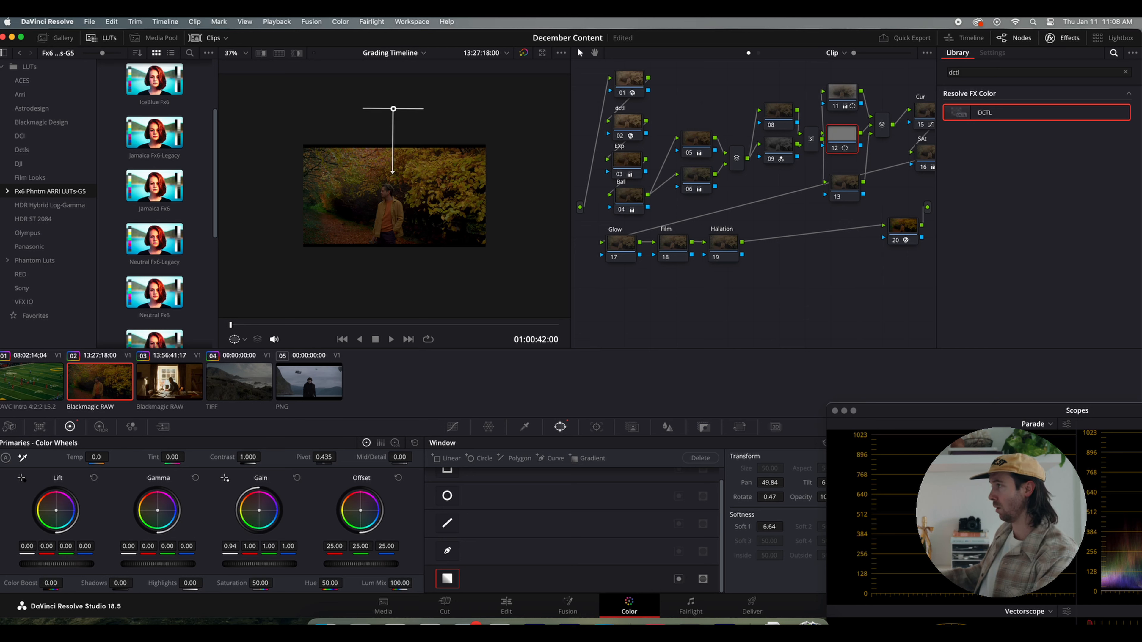
Lower node 12's master Gain to 0.78 and extend its gradient window down to a softness of about 8.10.
left_click_drag(259, 563, 257, 563)
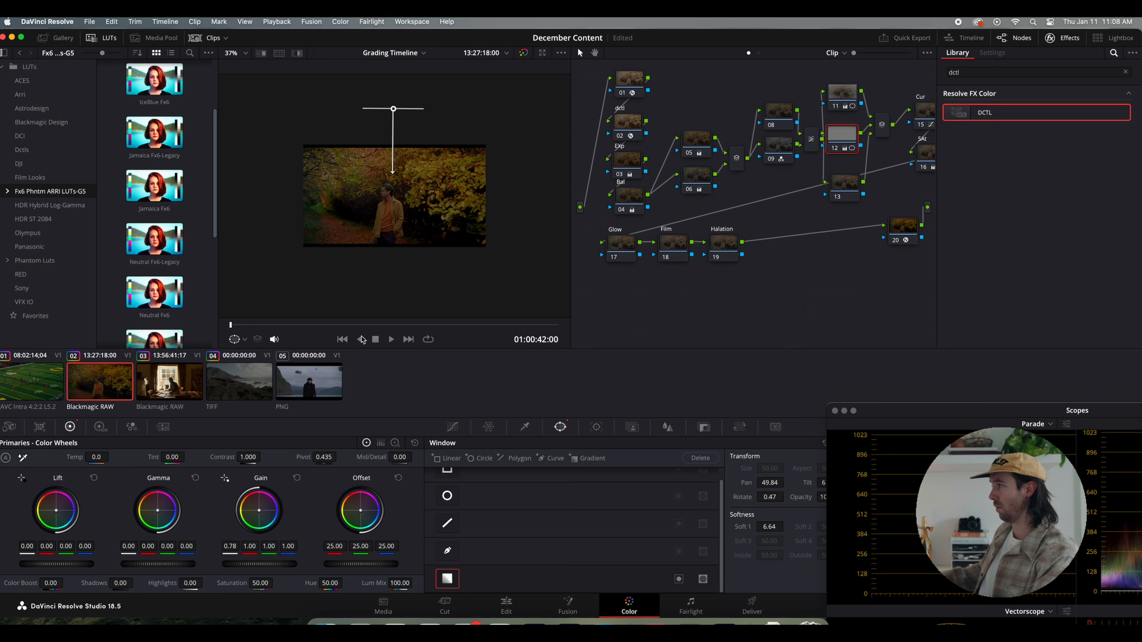
left_click_drag(393, 173, 394, 185)
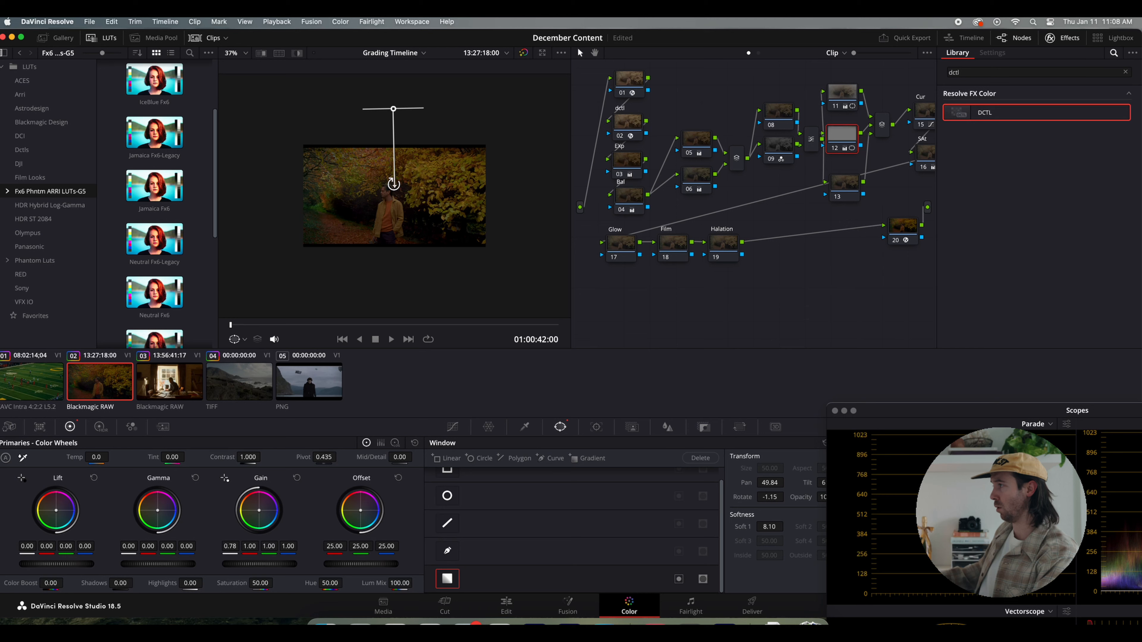
Add a new parallel layer node from node 11 and place it beside that node.
left_click(842, 95)
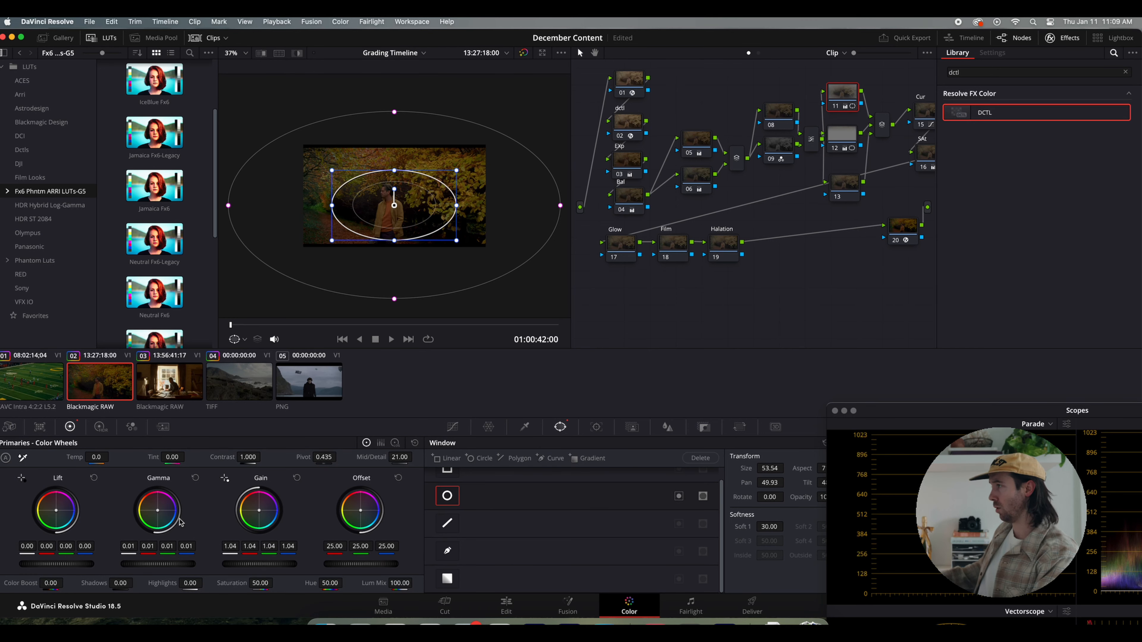
key("alt+s")
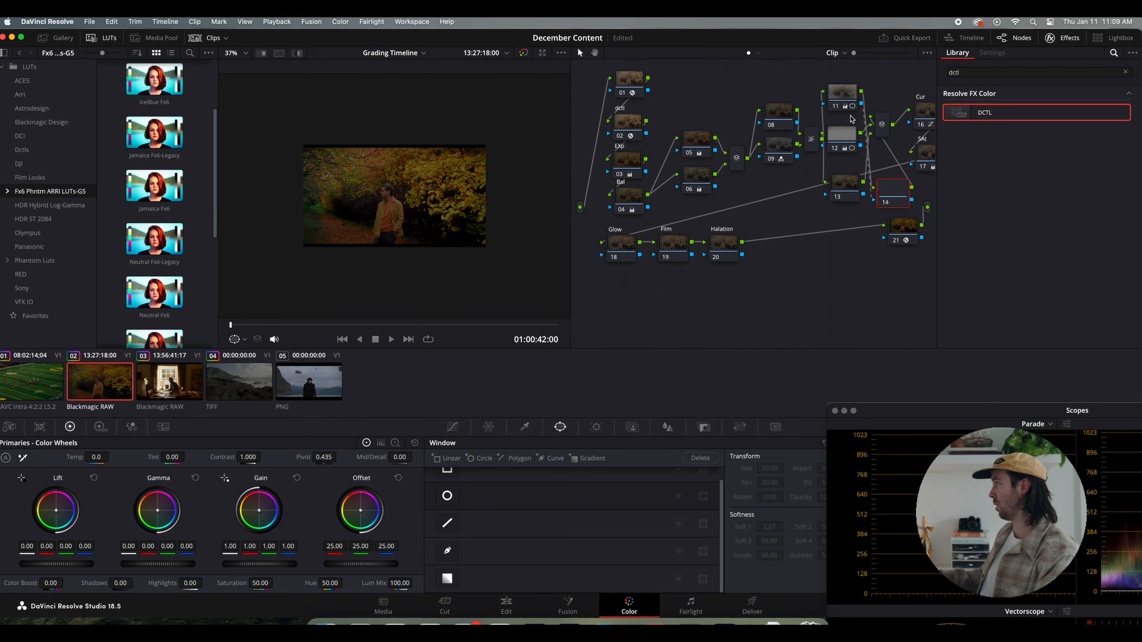
left_click_drag(893, 188, 883, 96)
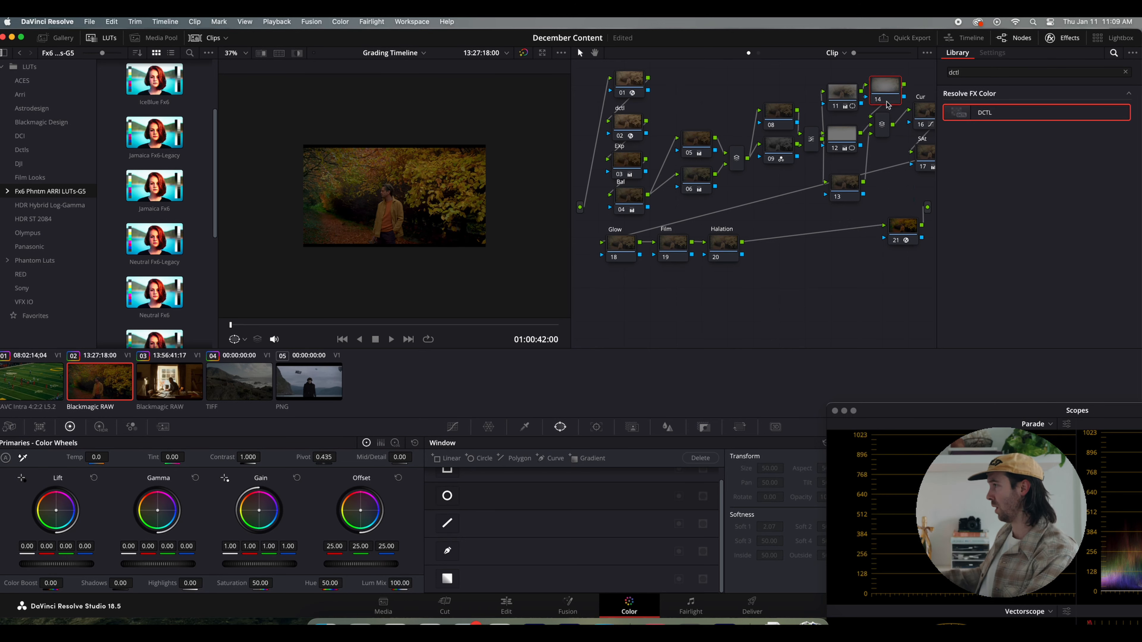
left_click_drag(230, 545, 235, 548)
key("super+z")
key("super+z")
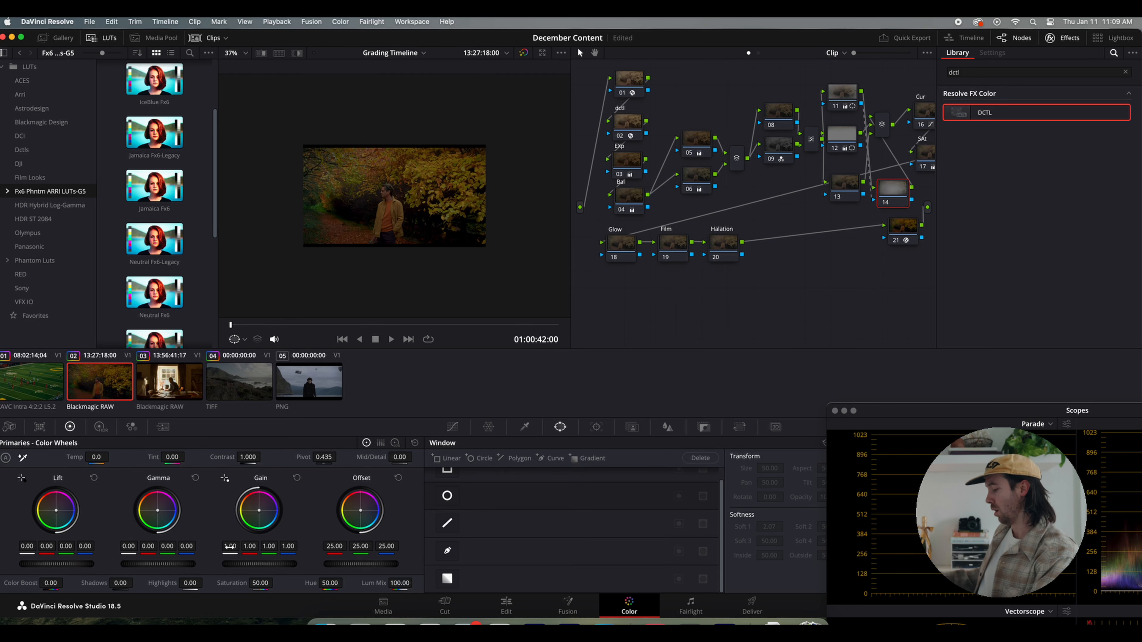
Lower node 14's luma Gain to 0.89, and line up nodes 14 and 13 in one column with nodes 11 and 12.
left_click(842, 99)
left_click_drag(883, 194, 880, 101)
scroll(375, 201, "up", 4)
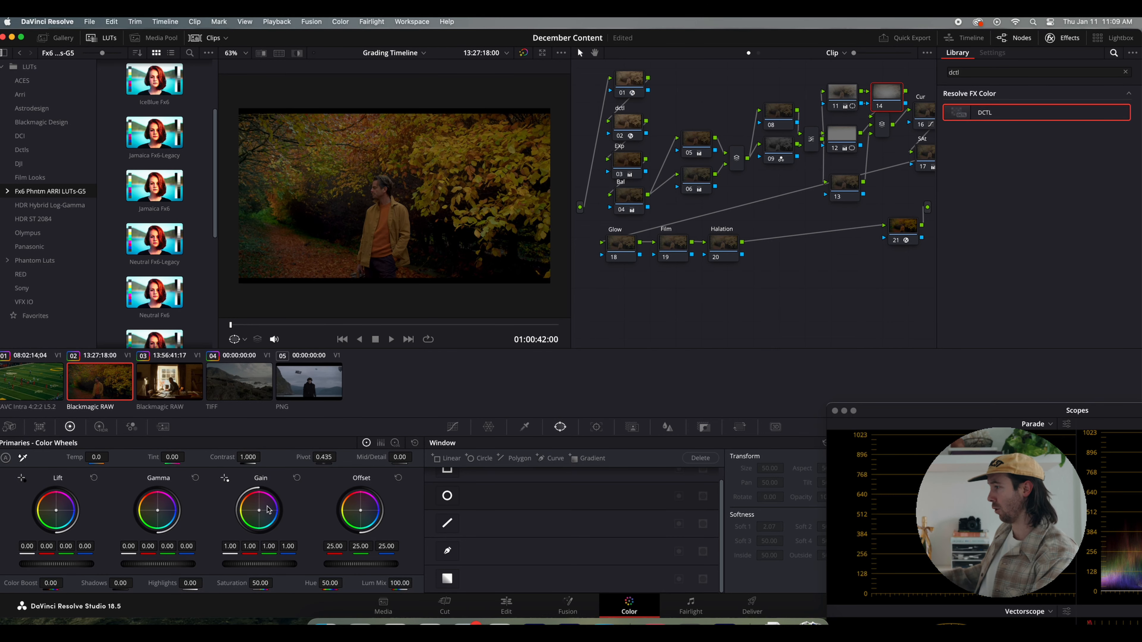
left_click_drag(259, 564, 242, 564)
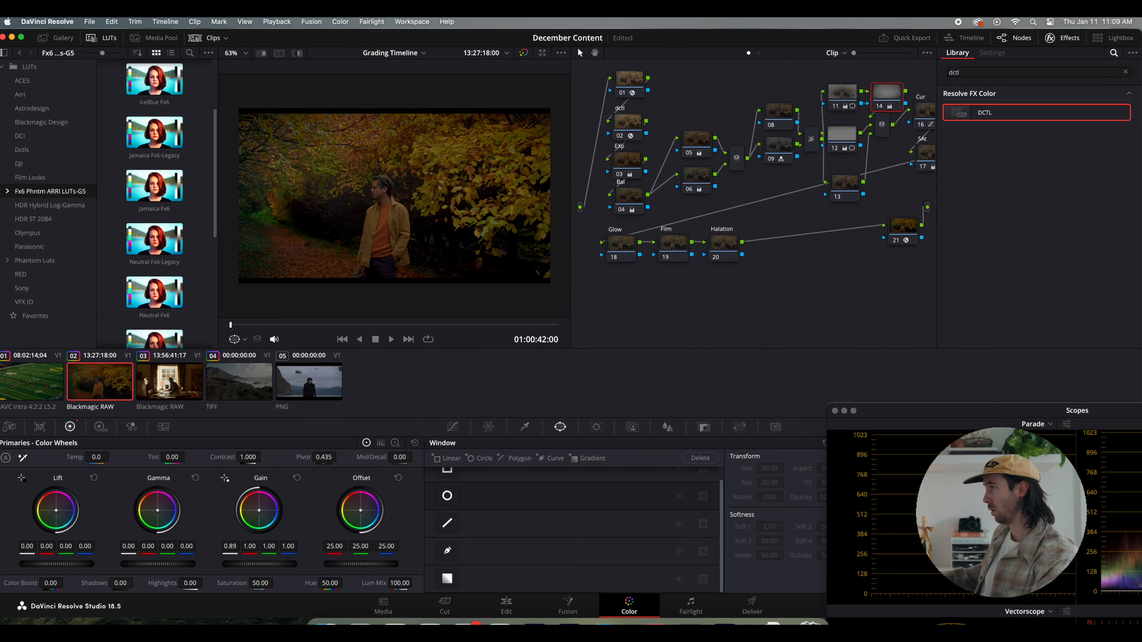
left_click_drag(894, 104, 848, 72)
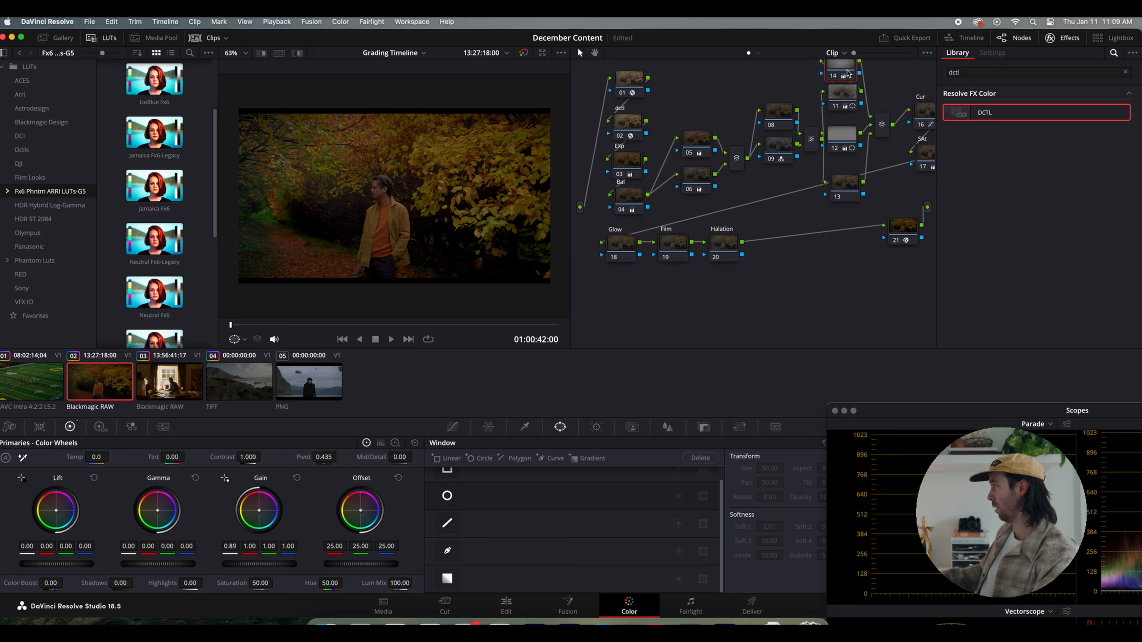
left_click_drag(846, 175, 844, 179)
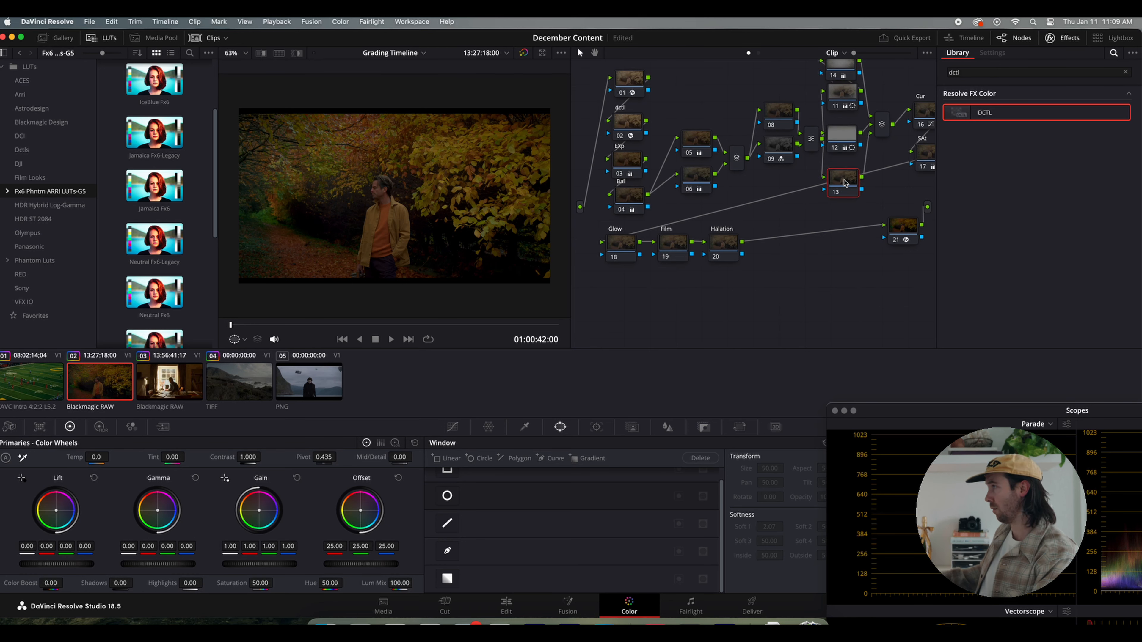
Slightly lower the highlight end point of the custom curve on the Cur node, number 16.
left_click(629, 165)
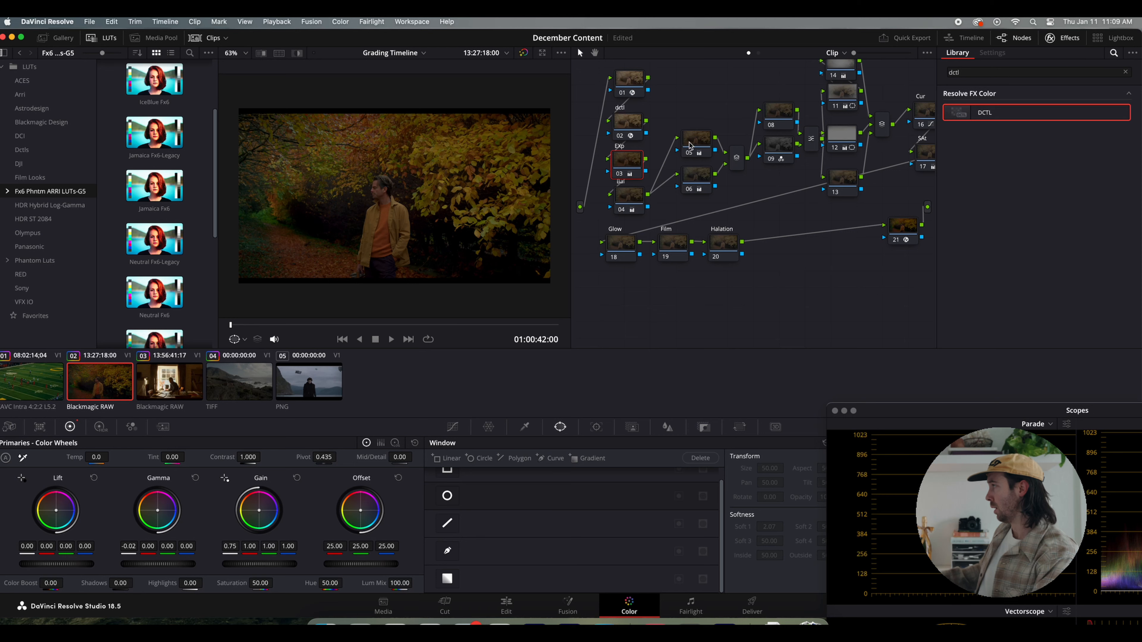
left_click(776, 117)
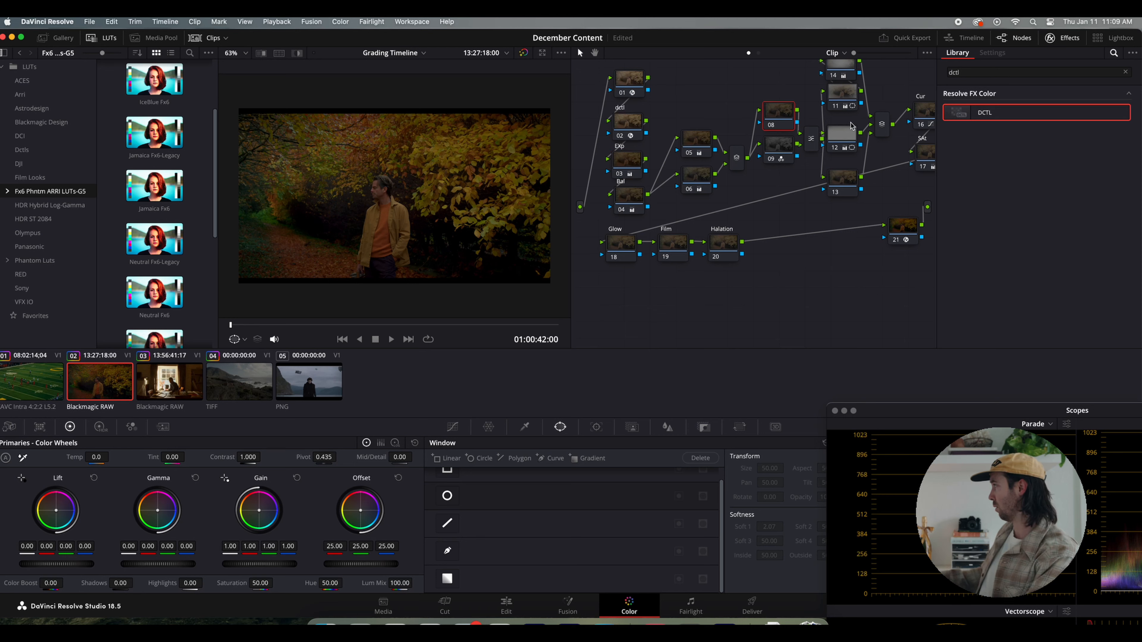
left_click(925, 114)
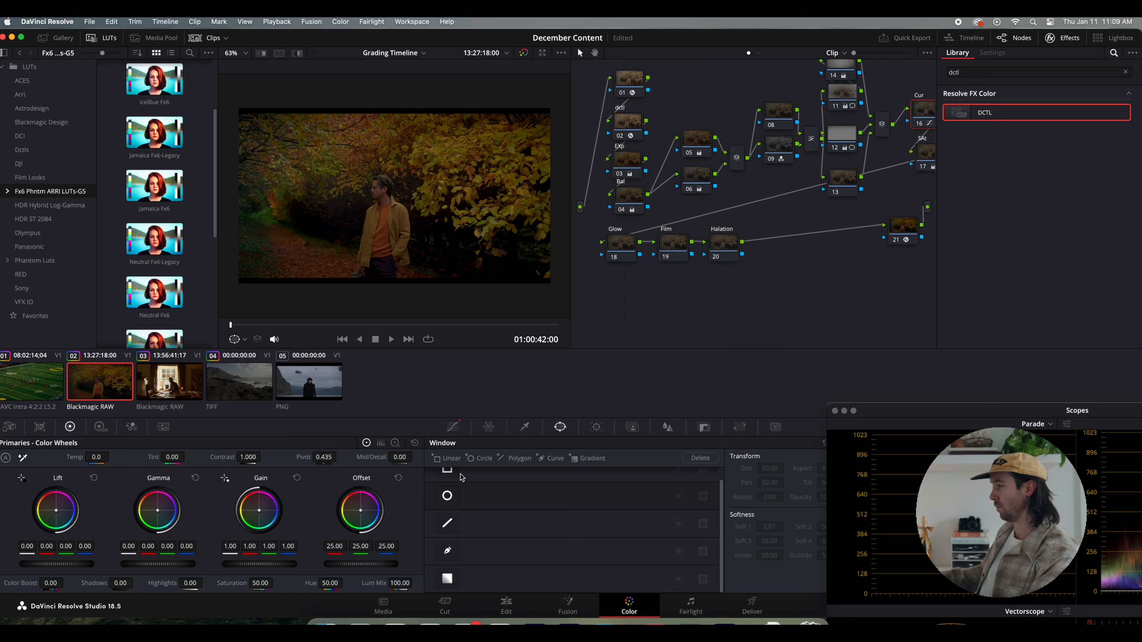
left_click(452, 426)
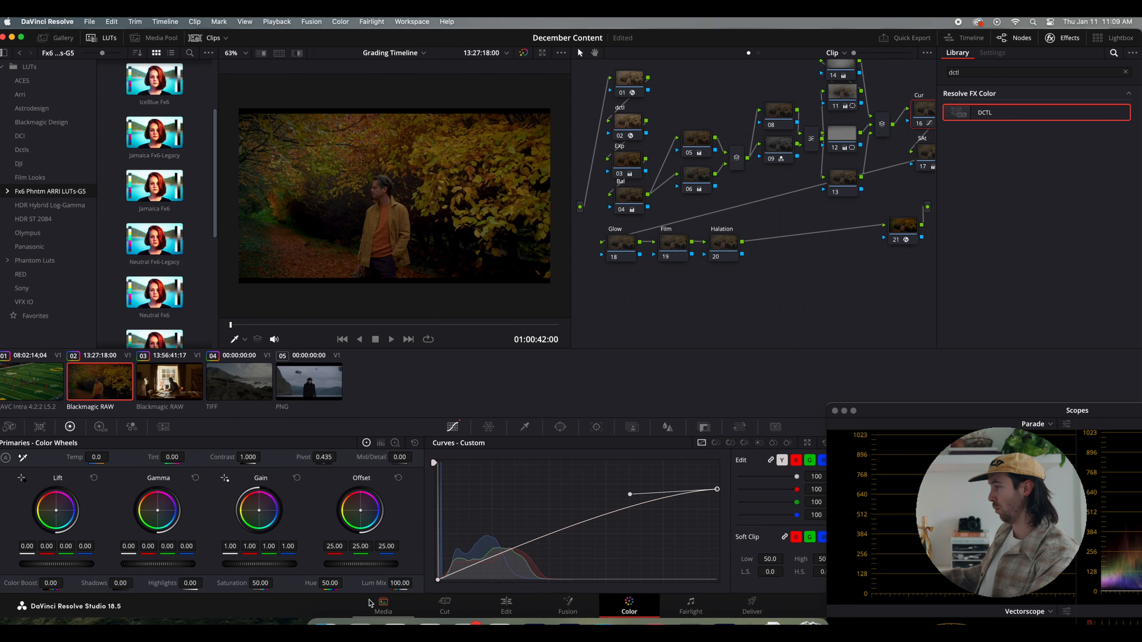
left_click(437, 579)
left_click_drag(473, 564, 470, 563)
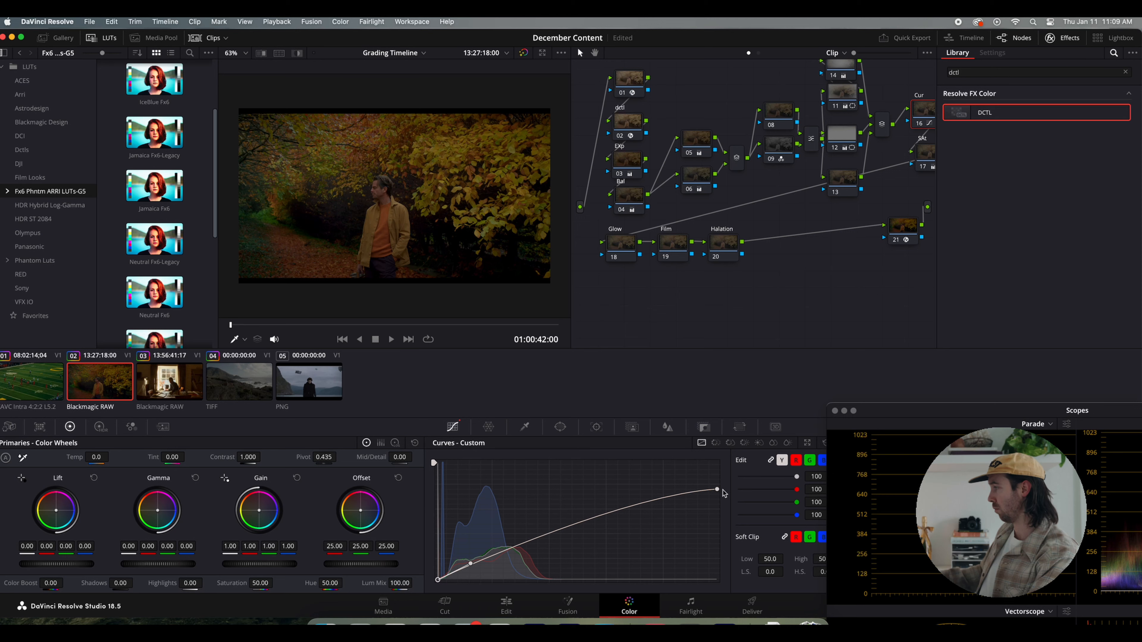
left_click_drag(718, 489, 720, 496)
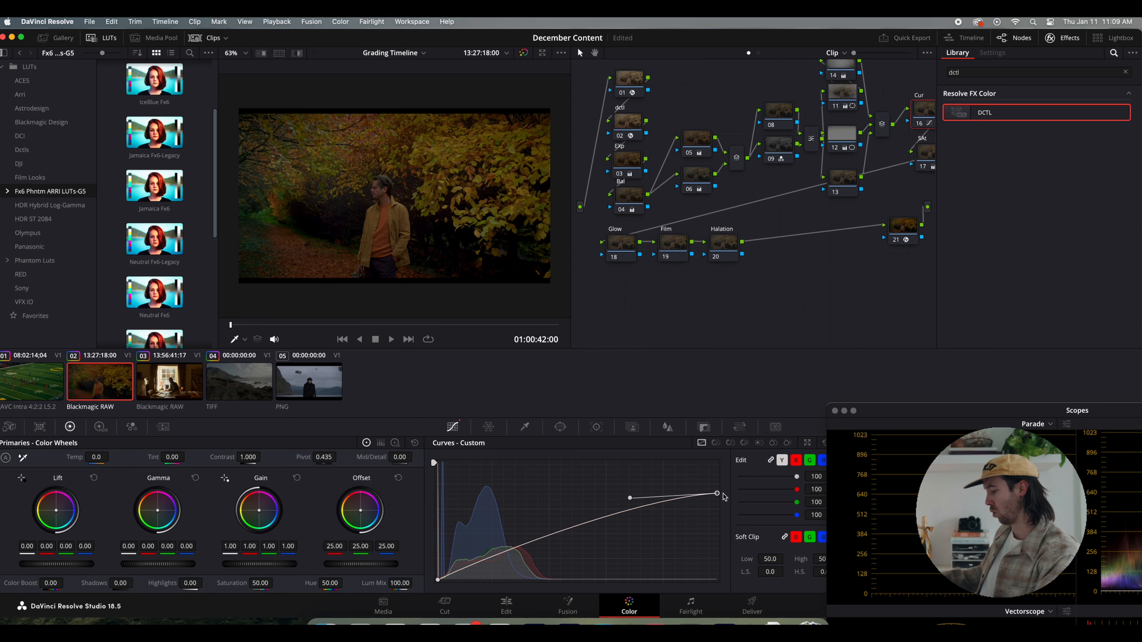
Toggle the bypass repeatedly to compare the picture before and after the adjustment.
key("shift+d")
key("shift+d")
key("shift+d")
key("shift+d")
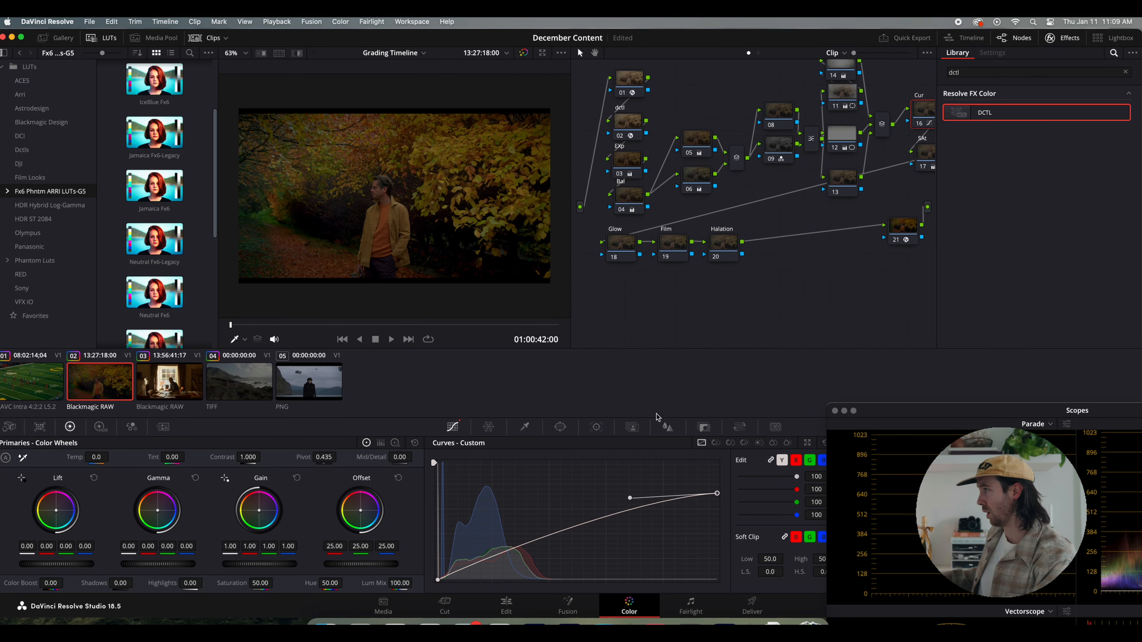
key("shift+d")
key("shift+d")
key("shift+d")
key("shift+d")
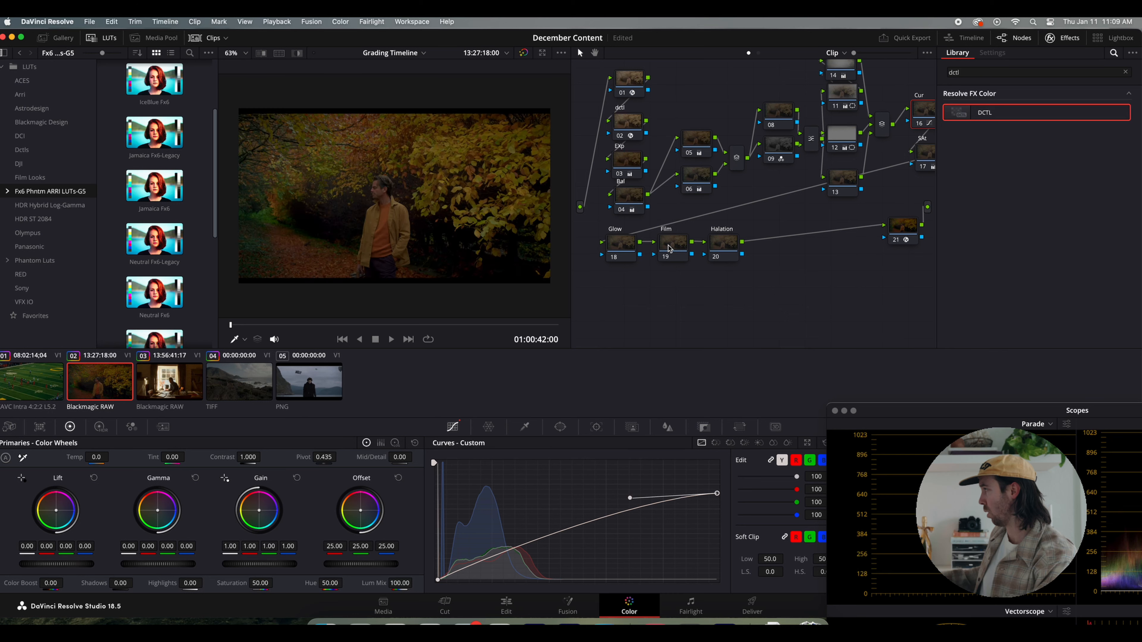
Search the effects library for glow and apply the Glow effect to the Glow node, number 18.
left_click(673, 245)
double_click(998, 72)
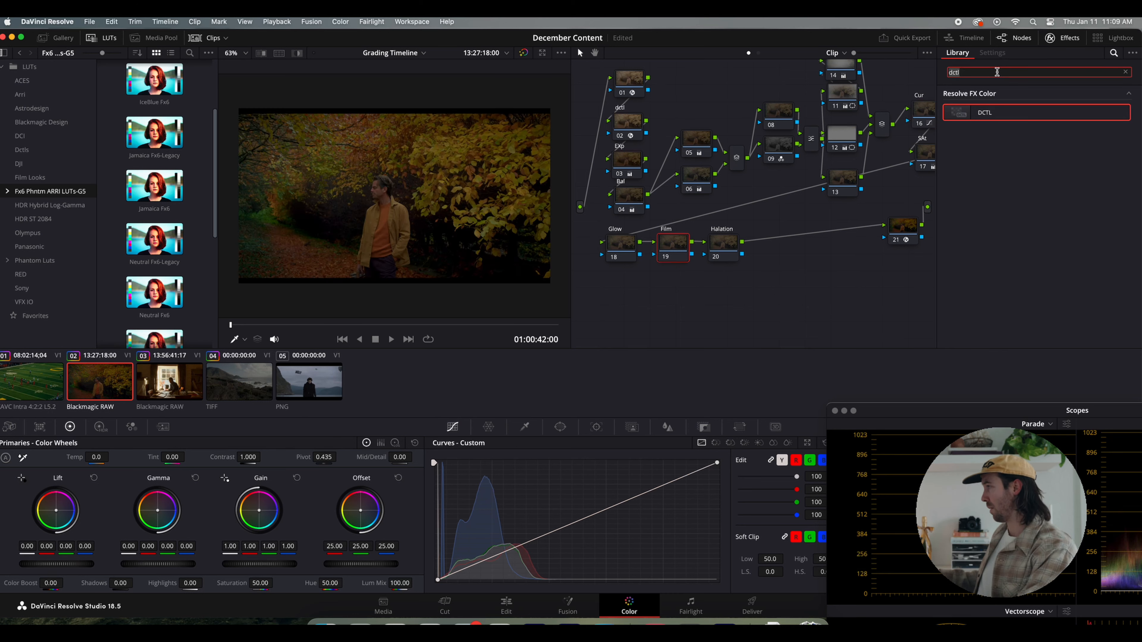
left_click(617, 240)
double_click(980, 72)
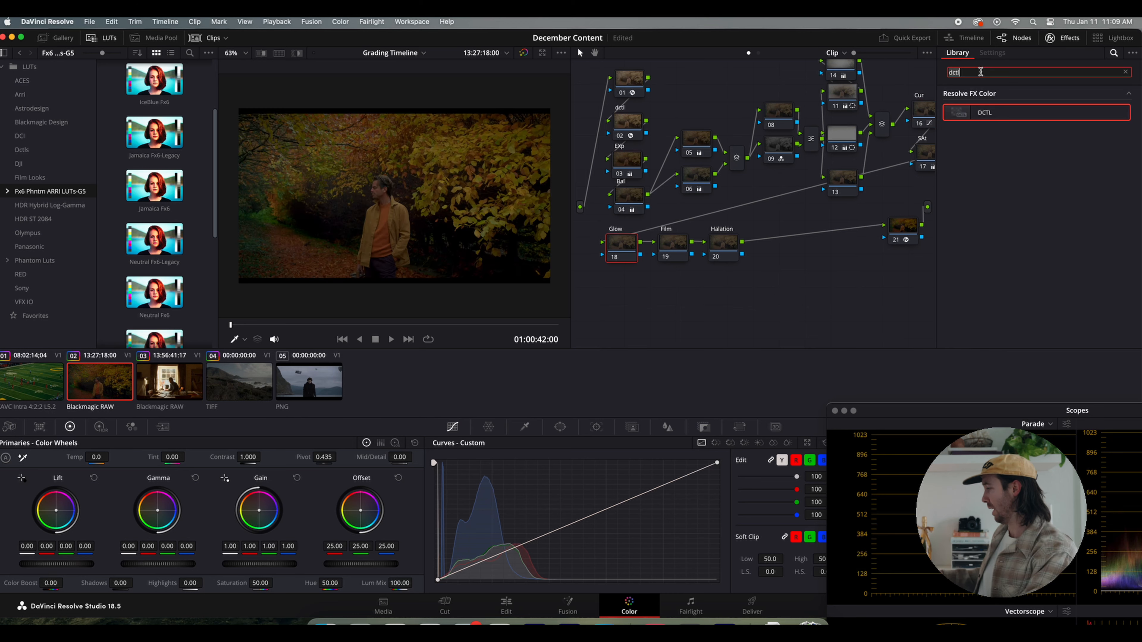
type("glow")
left_click_drag(984, 119, 624, 246)
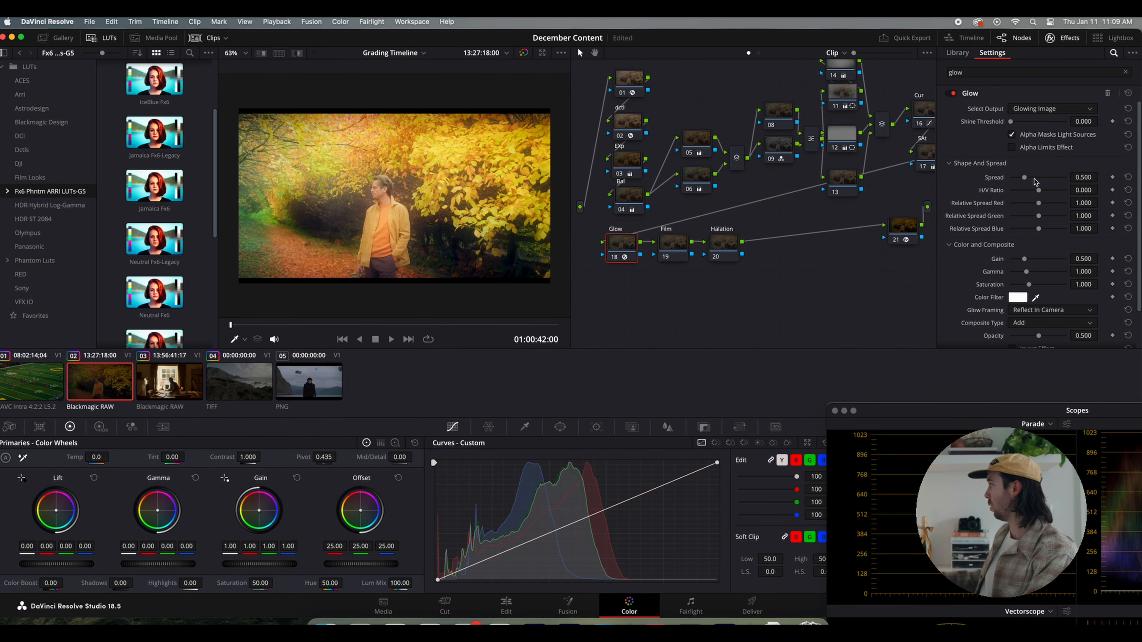
Set the Glow effect's Composite Type to Softlight and its Global Blend to about 0.394.
scroll(1033, 180, "down", 2)
left_click(1034, 282)
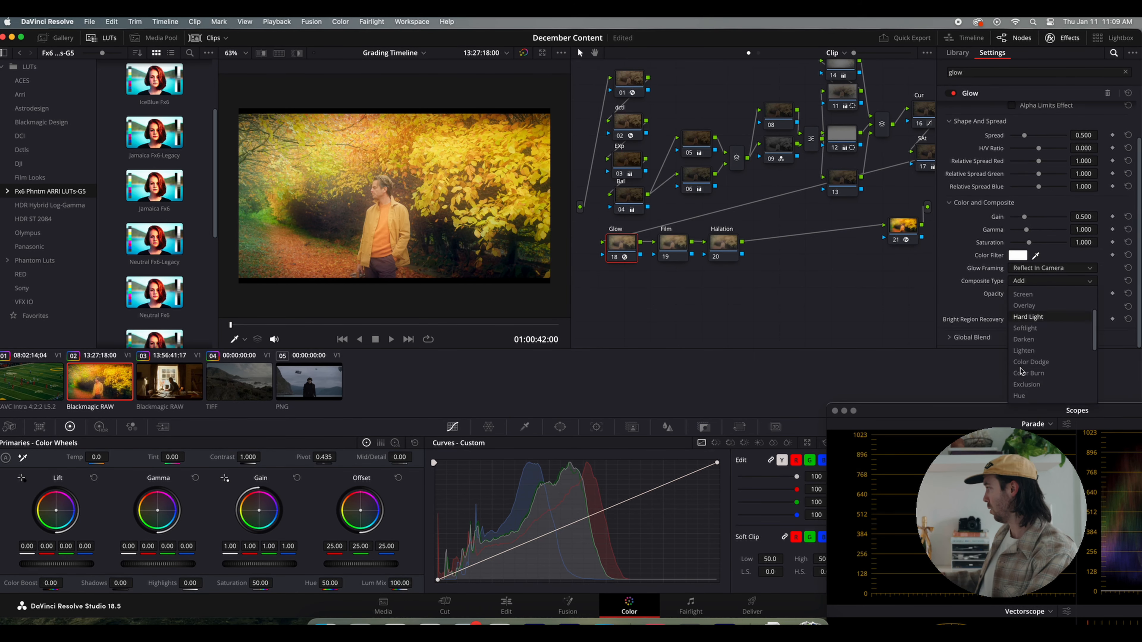
left_click(1025, 362)
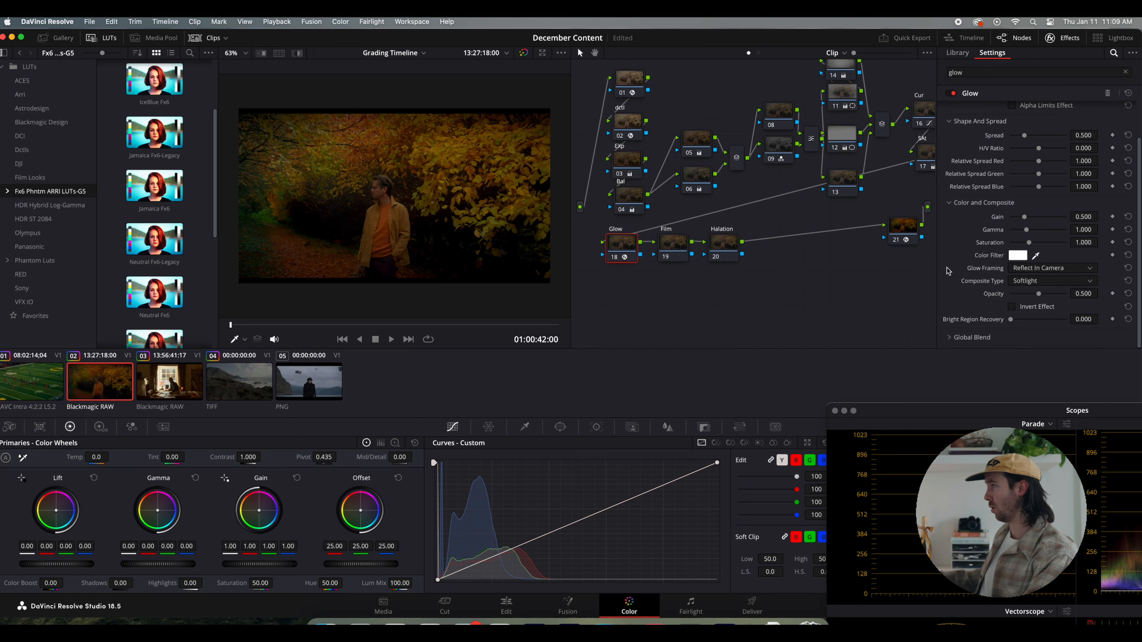
left_click(953, 337)
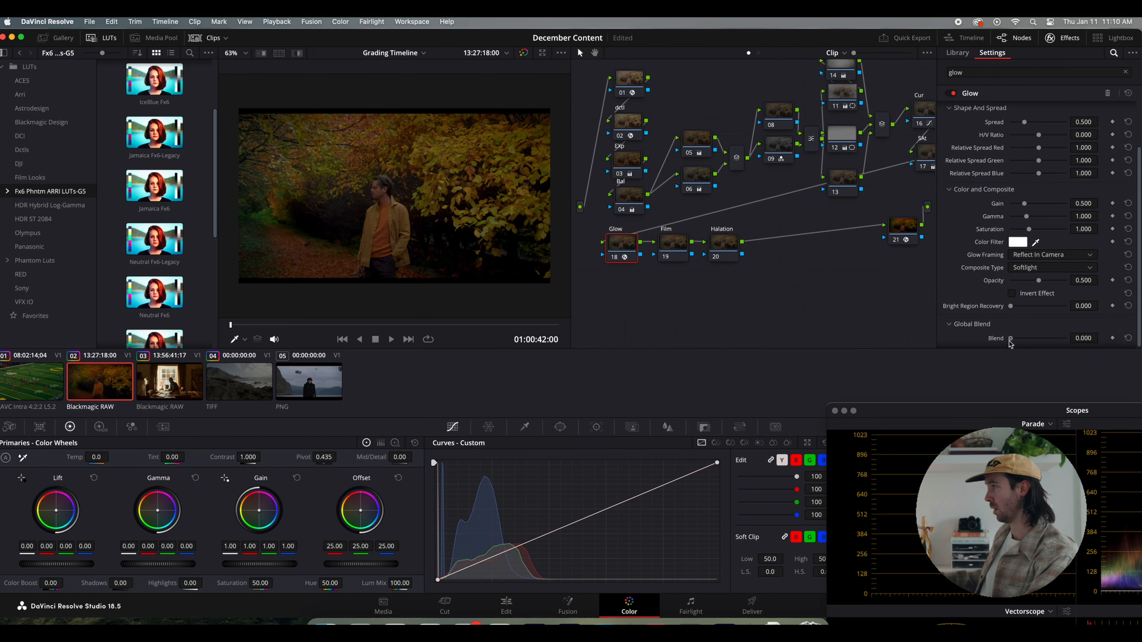
left_click_drag(1011, 338, 1033, 340)
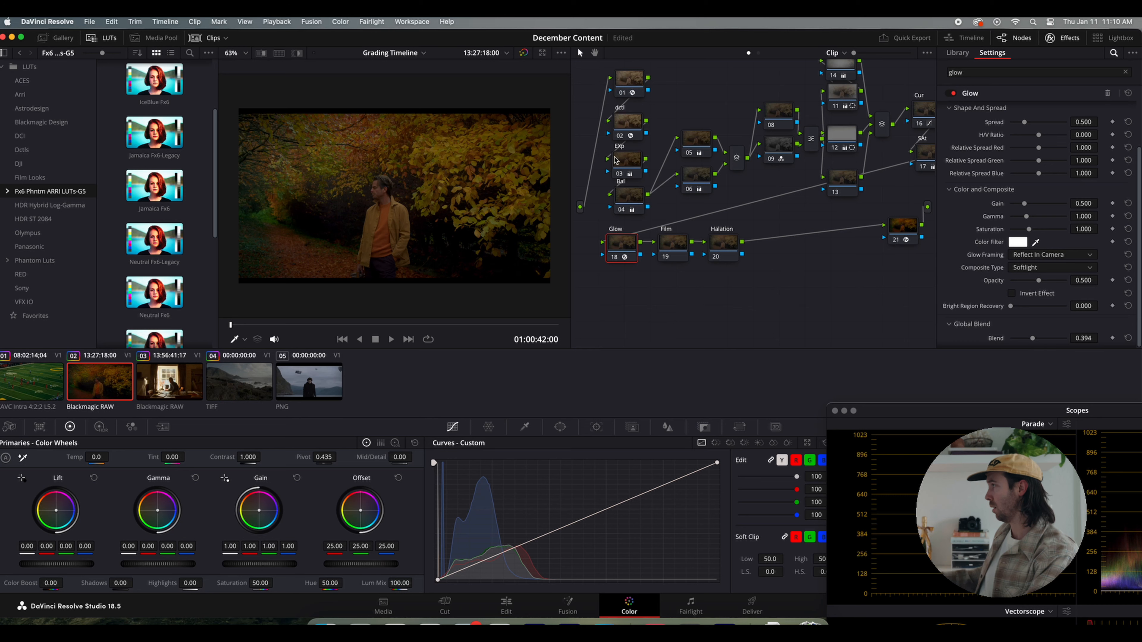
Set the Exp node's Contrast to 0.988 and its luma Gain to 0.74, and align it with its neighbouring nodes.
left_click(622, 162)
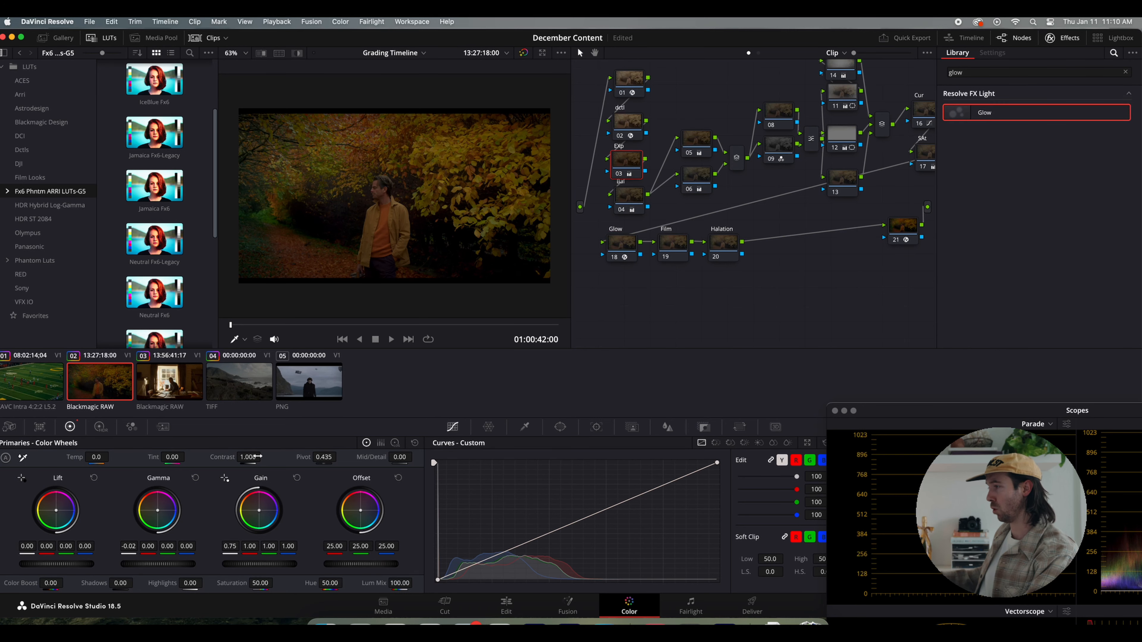
left_click_drag(248, 457, 242, 457)
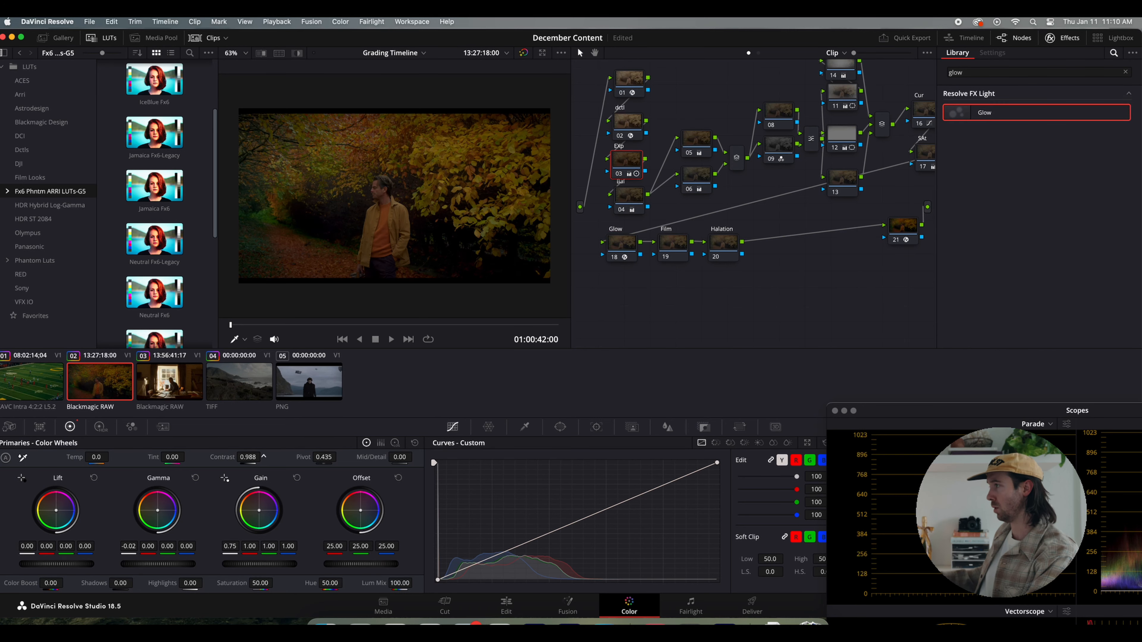
left_click_drag(259, 563, 264, 564)
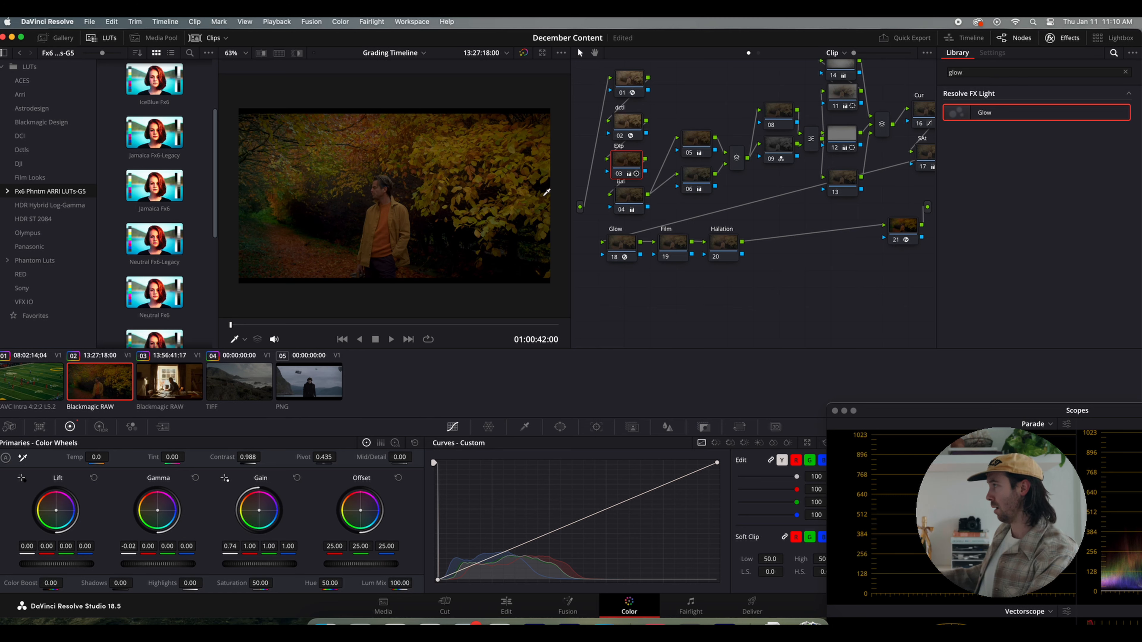
left_click_drag(635, 168, 637, 165)
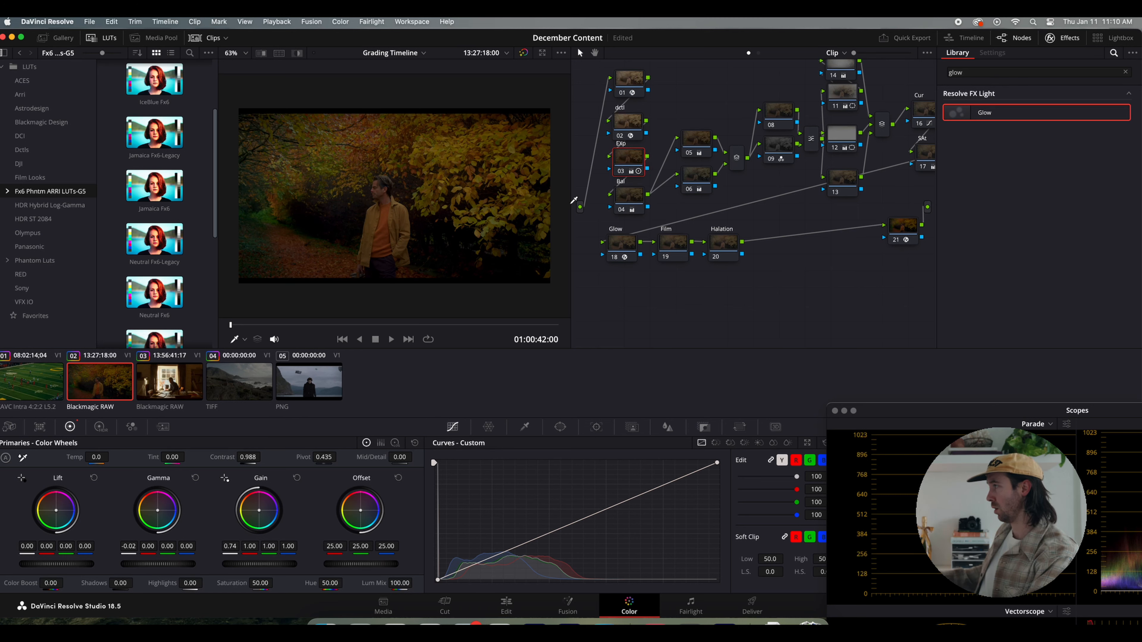
Compare the picture with the Exp node and then the Glow node disabled and enabled, leaving both enabled.
left_click(624, 172)
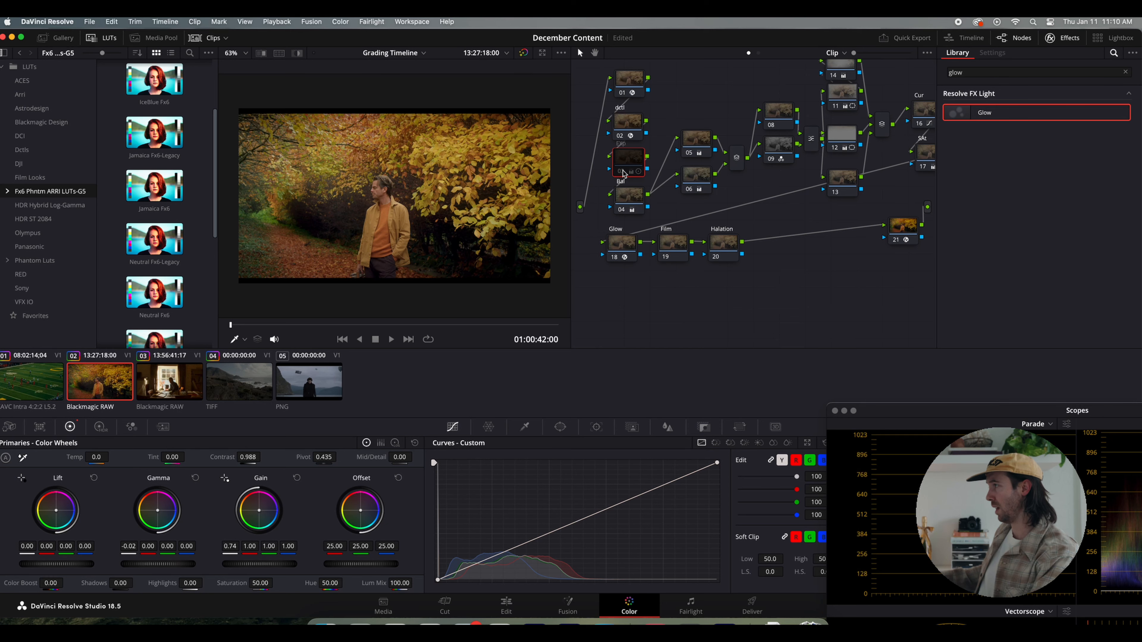
left_click(624, 172)
left_click(624, 172)
left_click(623, 171)
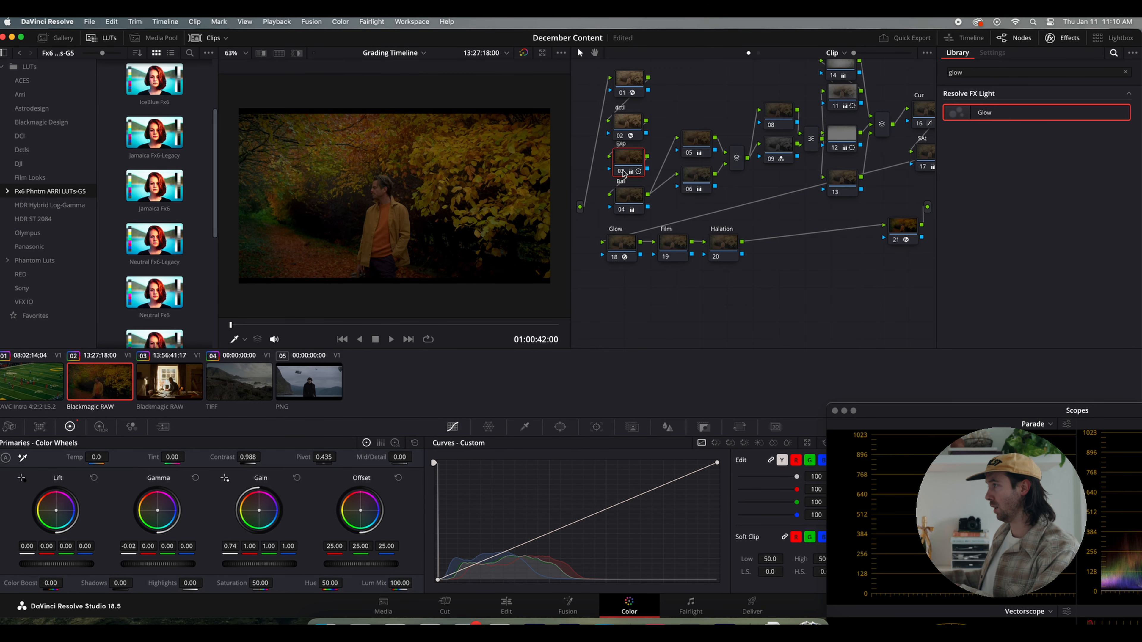
left_click(613, 258)
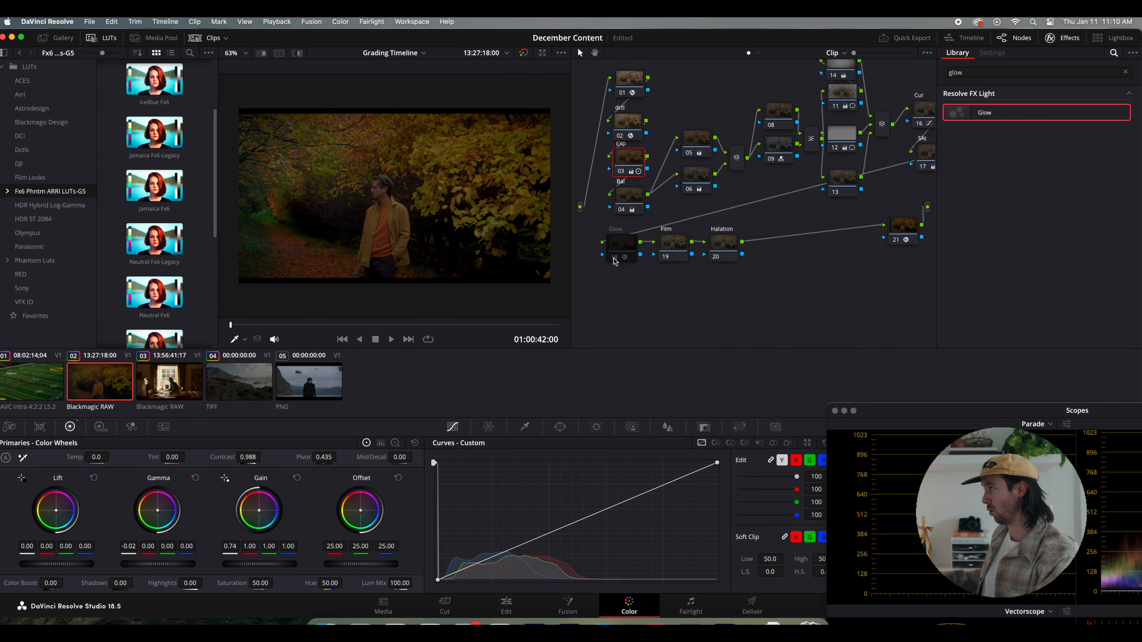
left_click(614, 259)
left_click(614, 259)
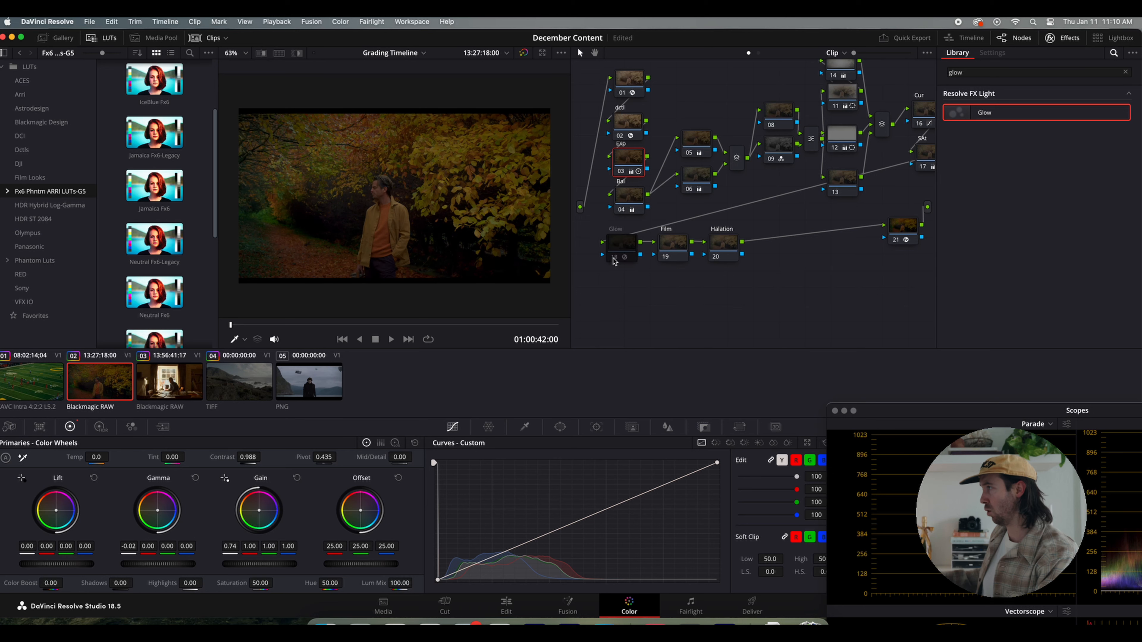
left_click(614, 259)
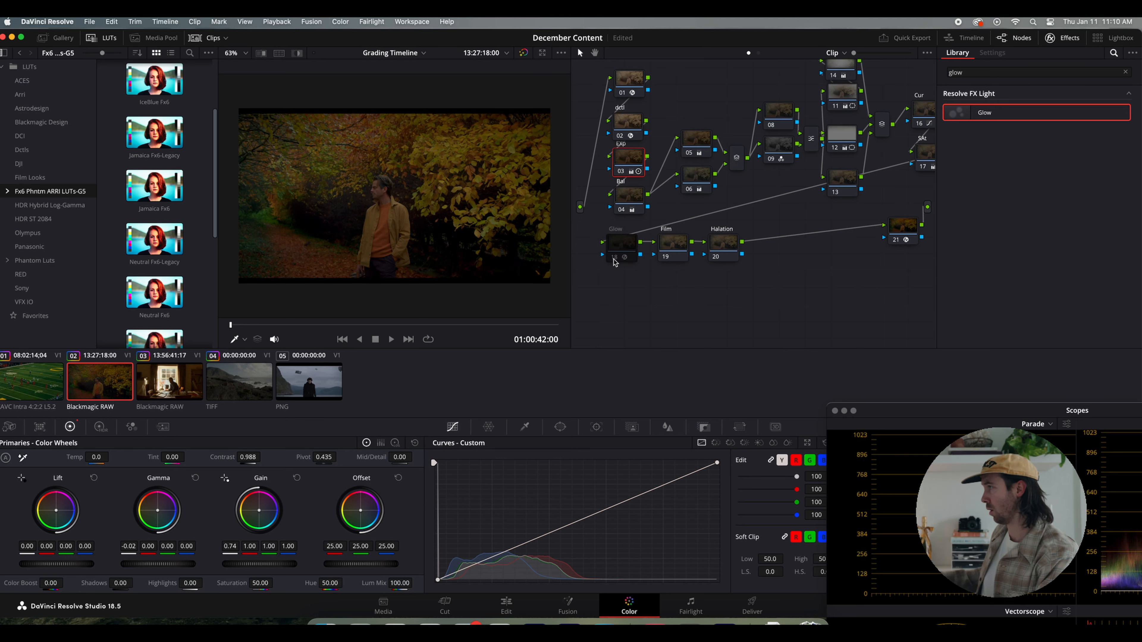
left_click(621, 251)
Search the effects library for film and apply Film Grain to the Film node, number 19.
left_click(671, 250)
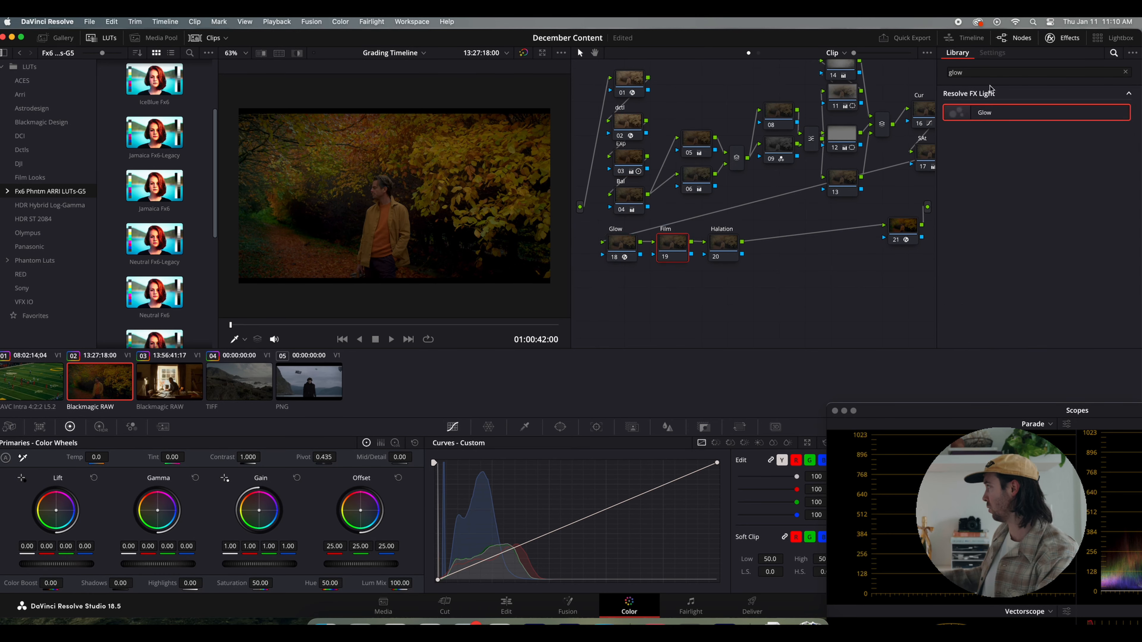
left_click(974, 72)
key("super+a")
type("film")
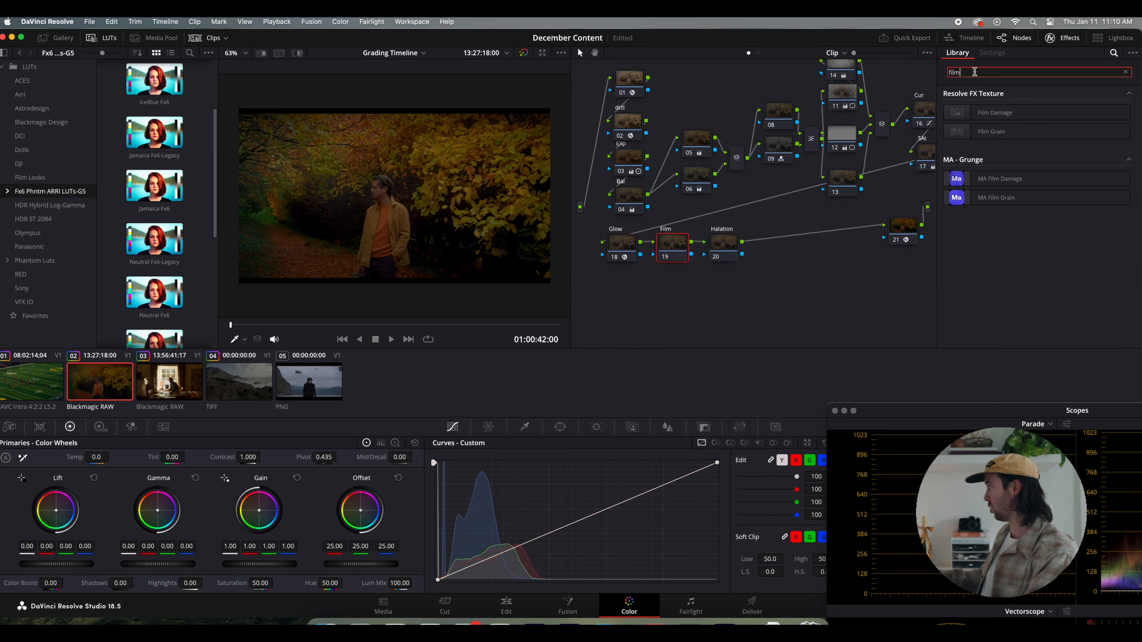
left_click_drag(994, 131, 695, 240)
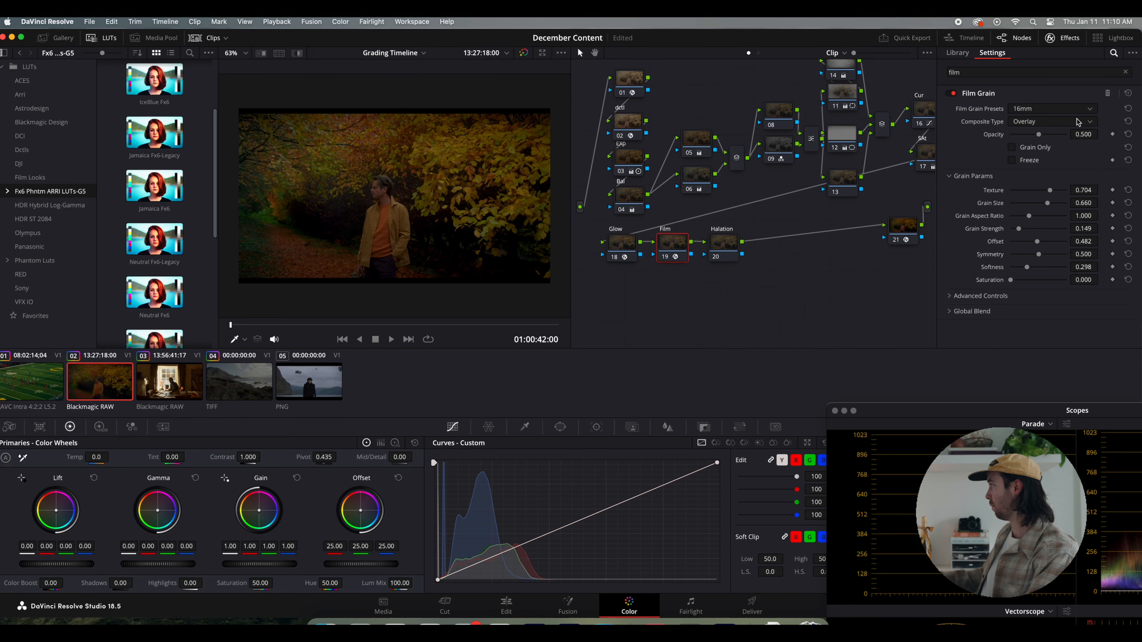
Apply the 35mm 400T grain preset, then set Opacity to about 0.669, Grain Size to 0.101 and Grain Strength to 0.367.
left_click(1070, 109)
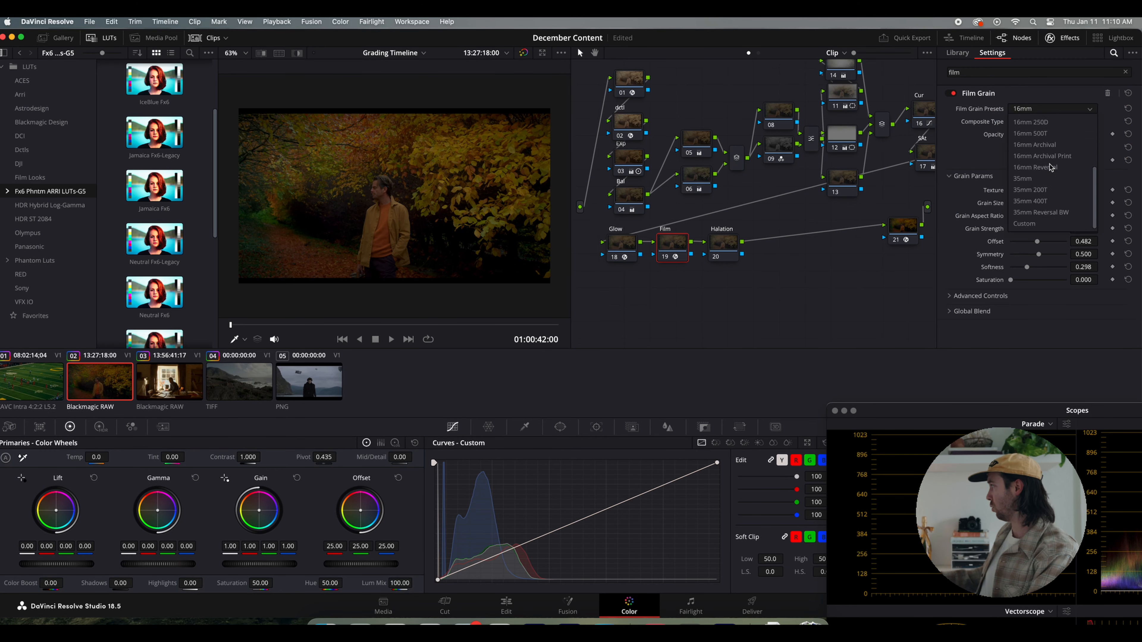
left_click(1038, 201)
left_click_drag(1039, 137, 1048, 156)
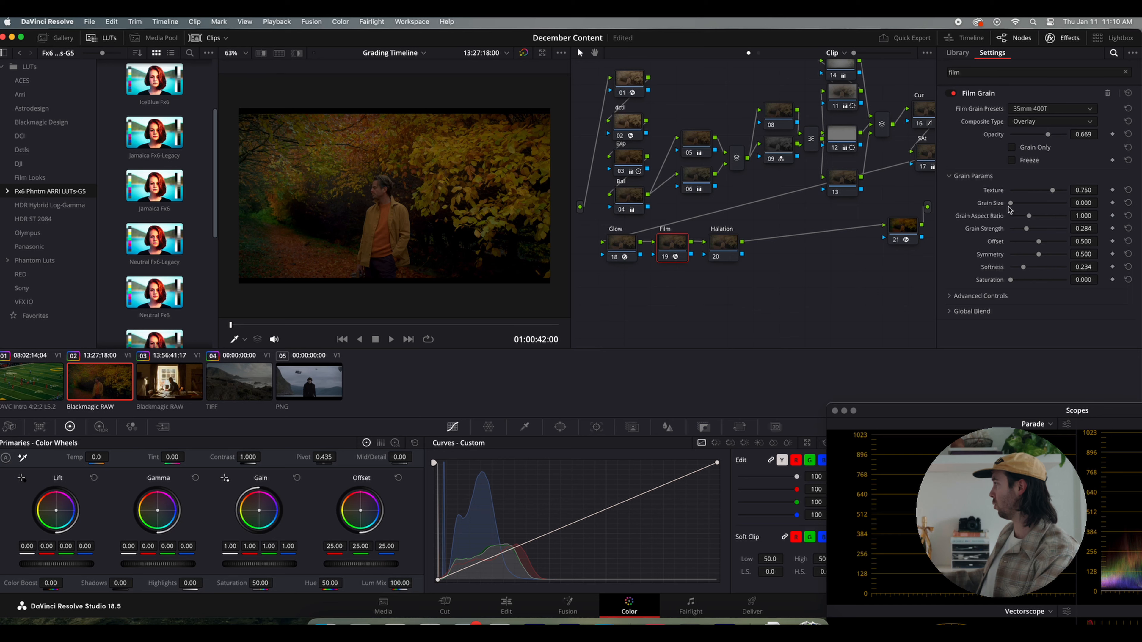
left_click_drag(1009, 204, 1029, 229)
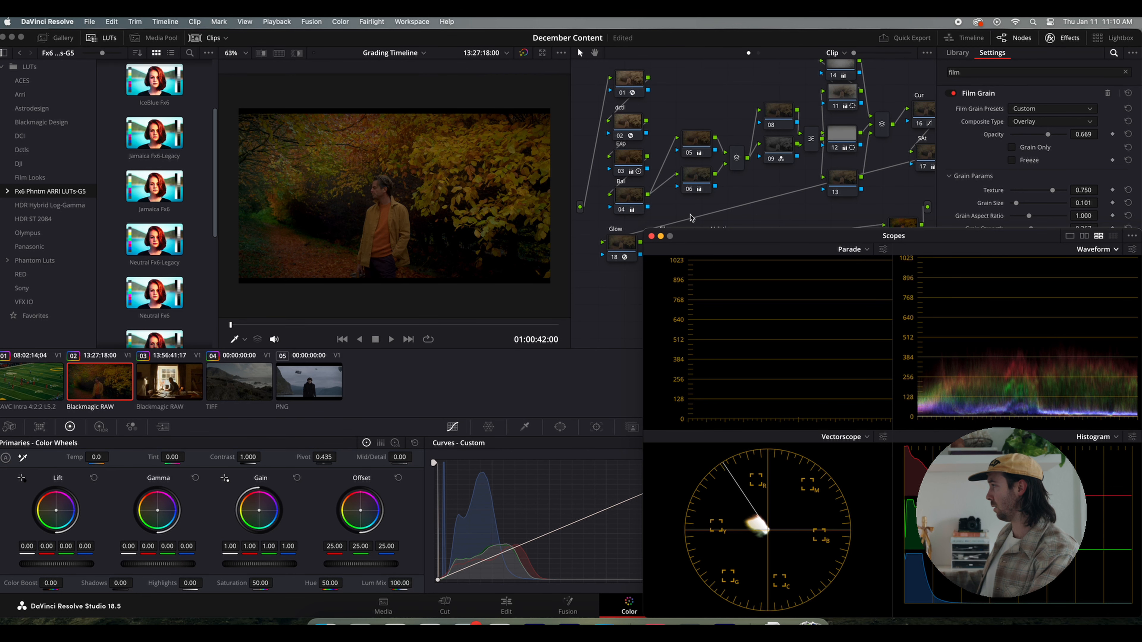
Compare the enlarged picture with the Film node disabled and enabled, moving the scopes window off the nodes and leaving the node enabled.
scroll(415, 175, "up", 8)
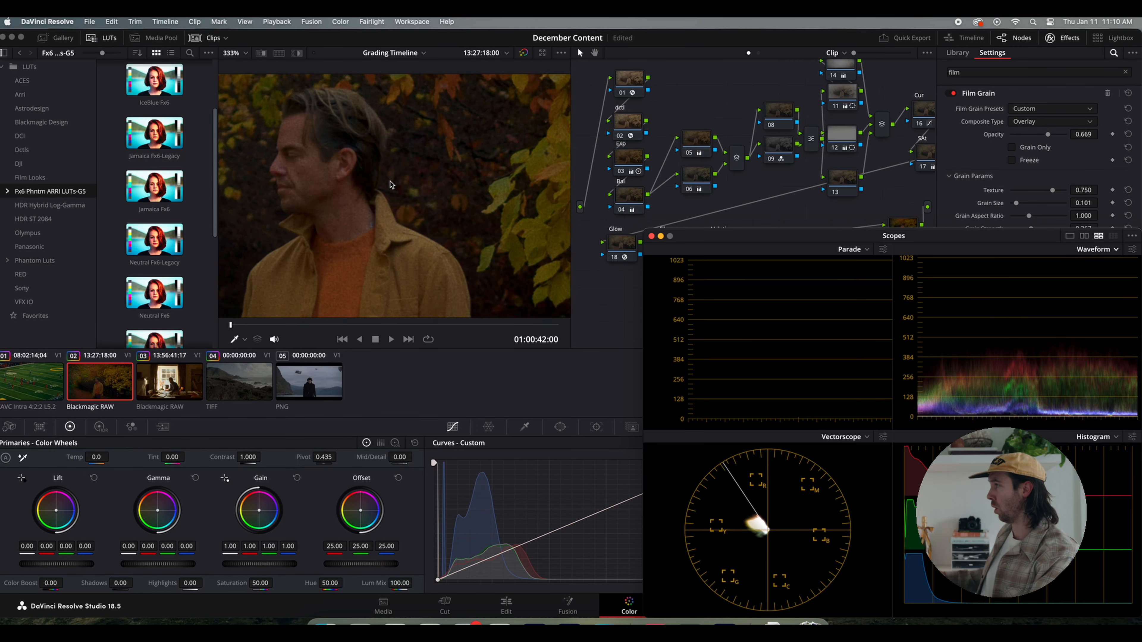
left_click_drag(792, 238, 751, 357)
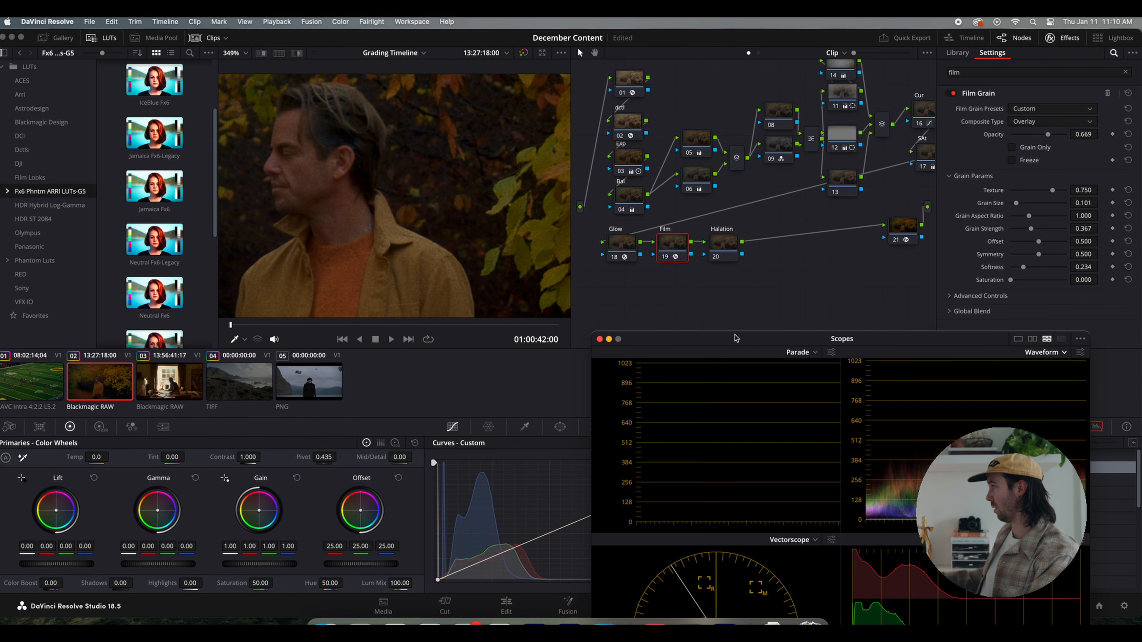
left_click(666, 258)
left_click(666, 257)
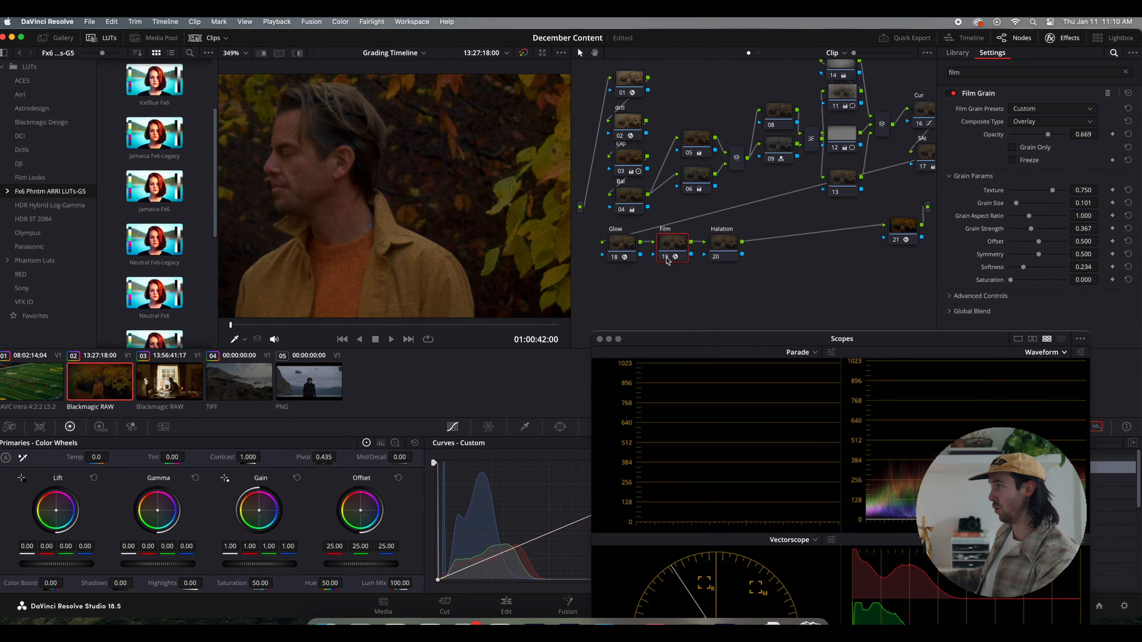
scroll(330, 194, "up", 3)
scroll(329, 193, "down", 5)
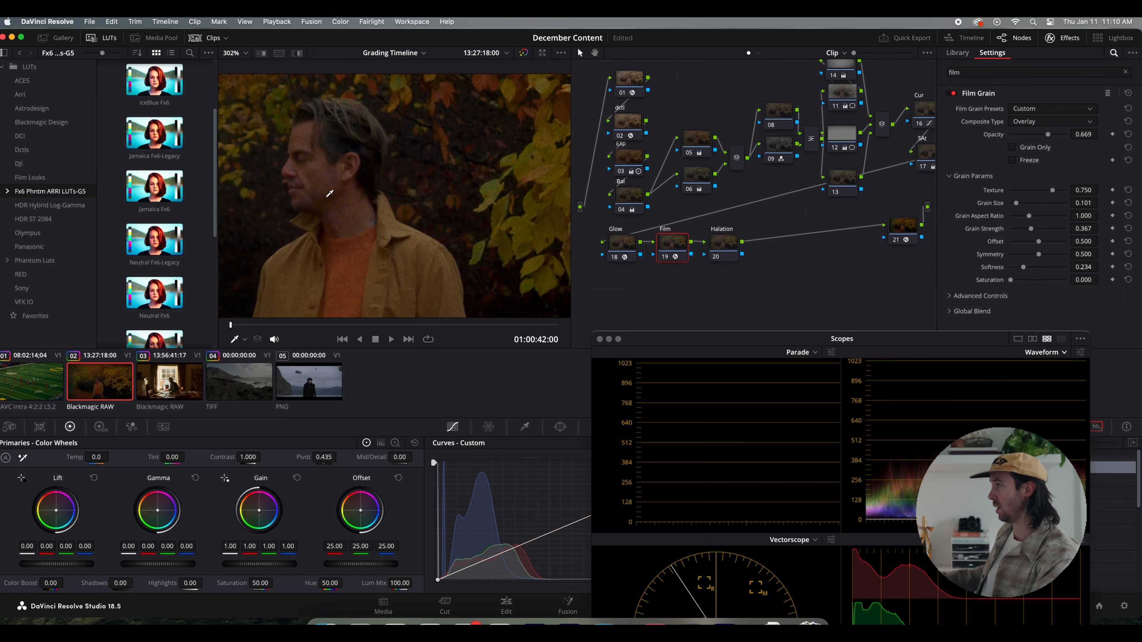
left_click(667, 258)
left_click(667, 258)
scroll(344, 213, "down", 10)
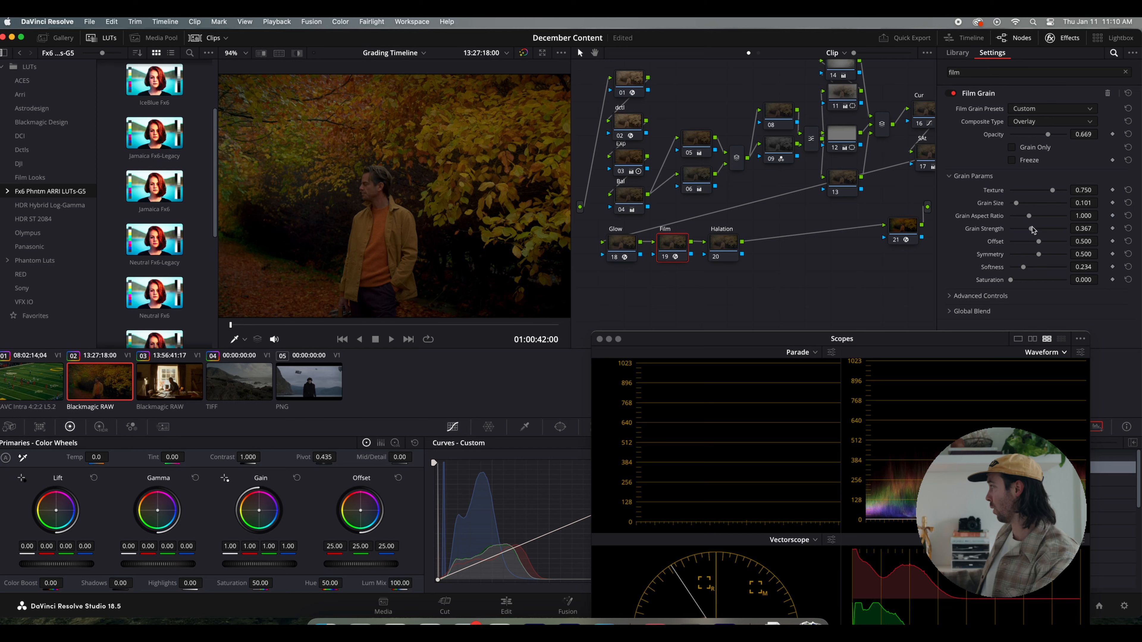
Refine the film grain to a Grain Strength of about 0.449, a Grain Size of 0.091 and an Opacity of 0.651.
left_click_drag(1031, 229, 1014, 205)
scroll(378, 168, "up", 10)
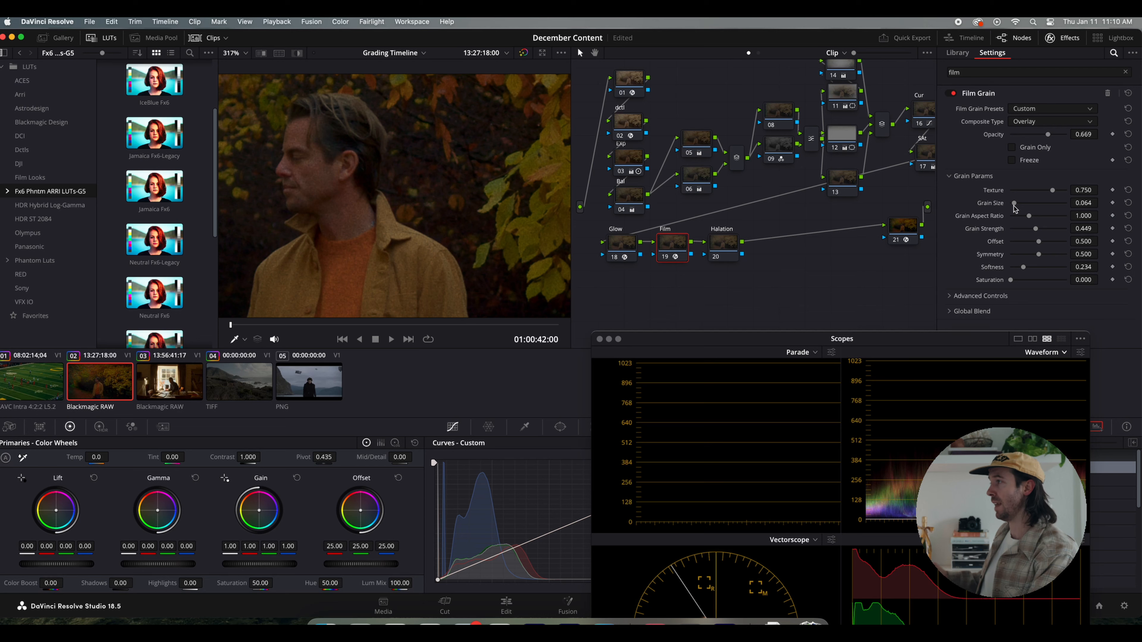
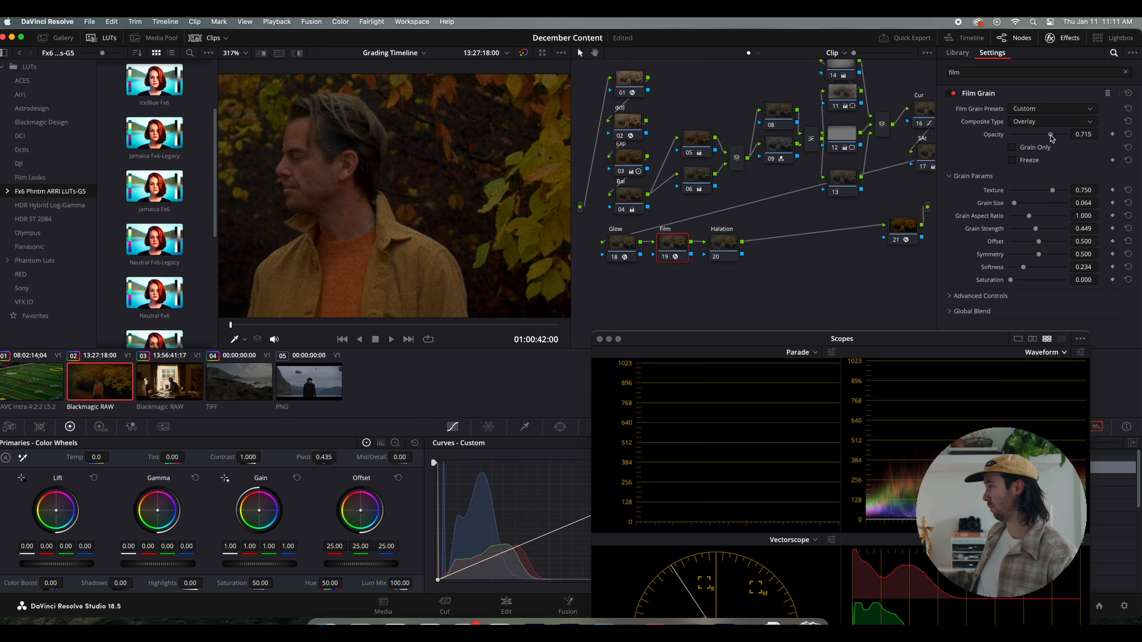
mouse_move(1050, 135)
left_mouse_down()
mouse_move(1026, 137)
mouse_move(1050, 137)
left_mouse_up()
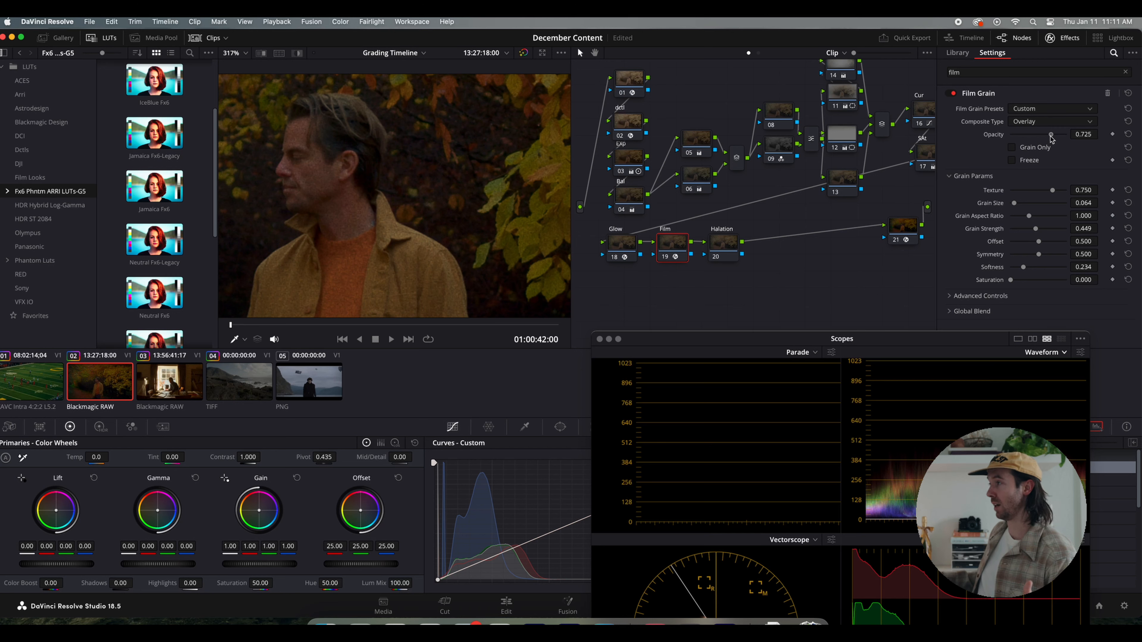
left_click_drag(1051, 137, 1050, 136)
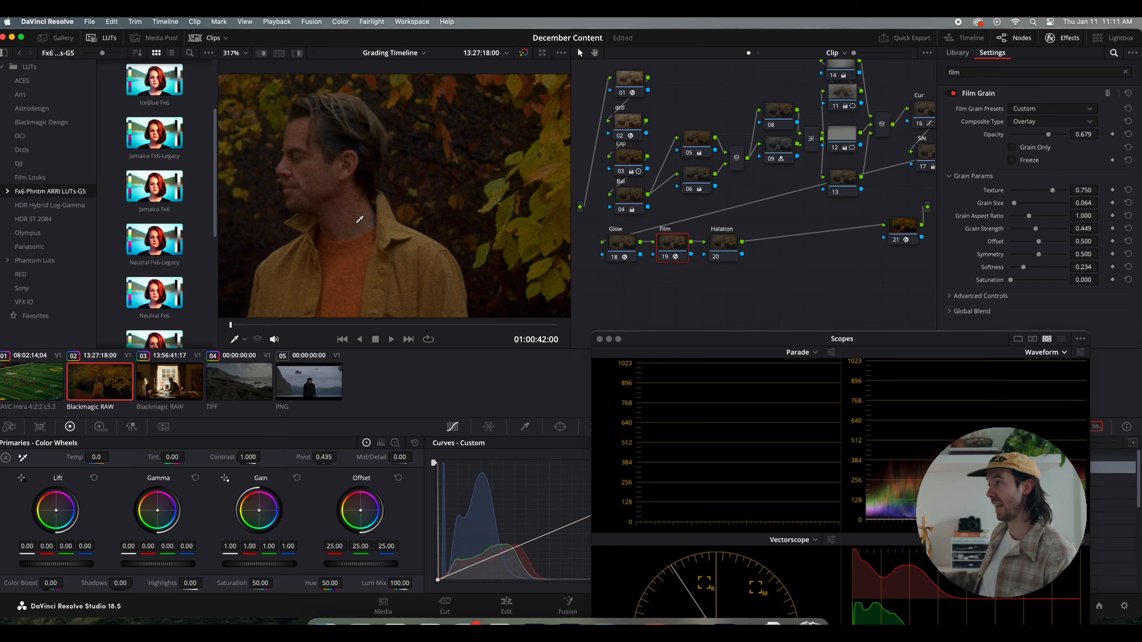
scroll(359, 220, "down", 5)
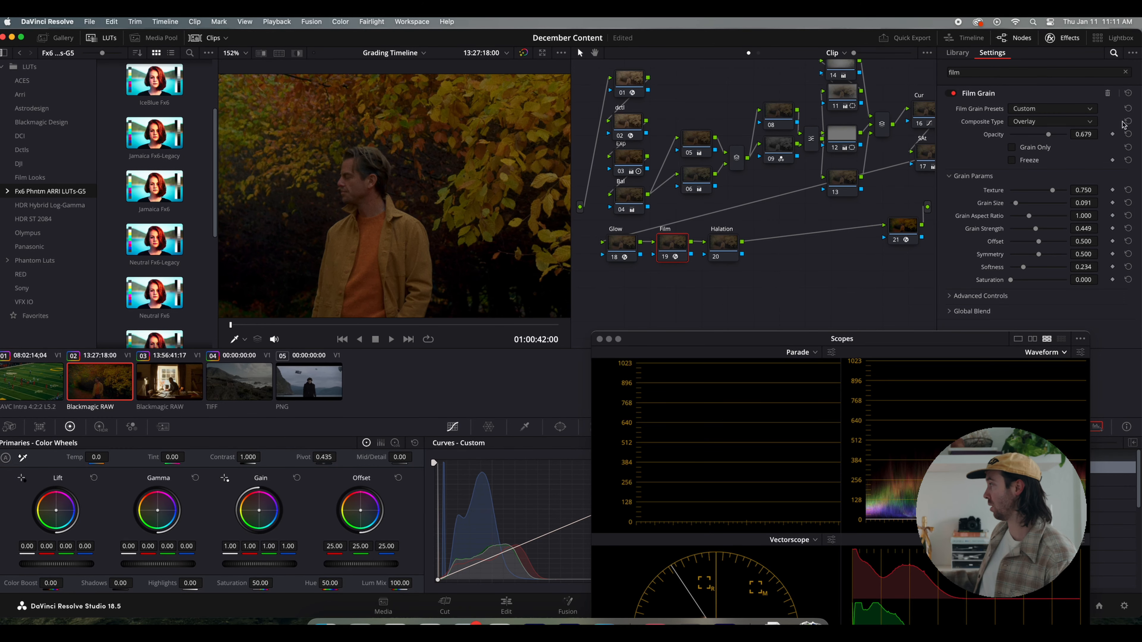
mouse_move(1049, 135)
left_mouse_down()
mouse_move(1057, 138)
mouse_move(1044, 139)
left_mouse_up()
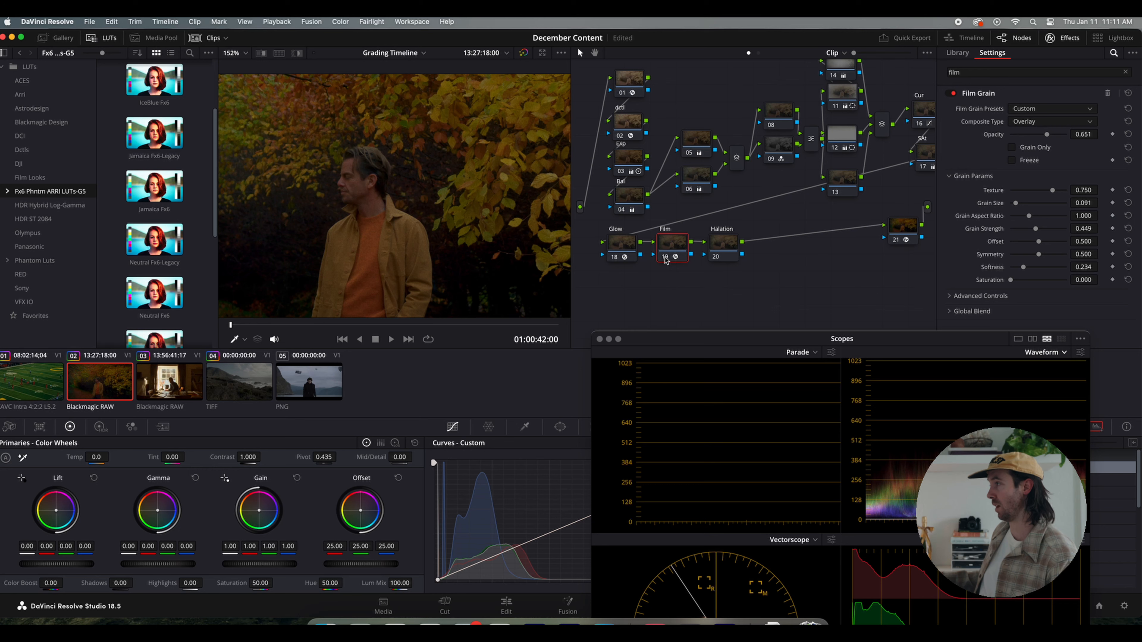
Search the effects library for hala and apply the Halation effect to the Halation node, number 20.
left_click(722, 245)
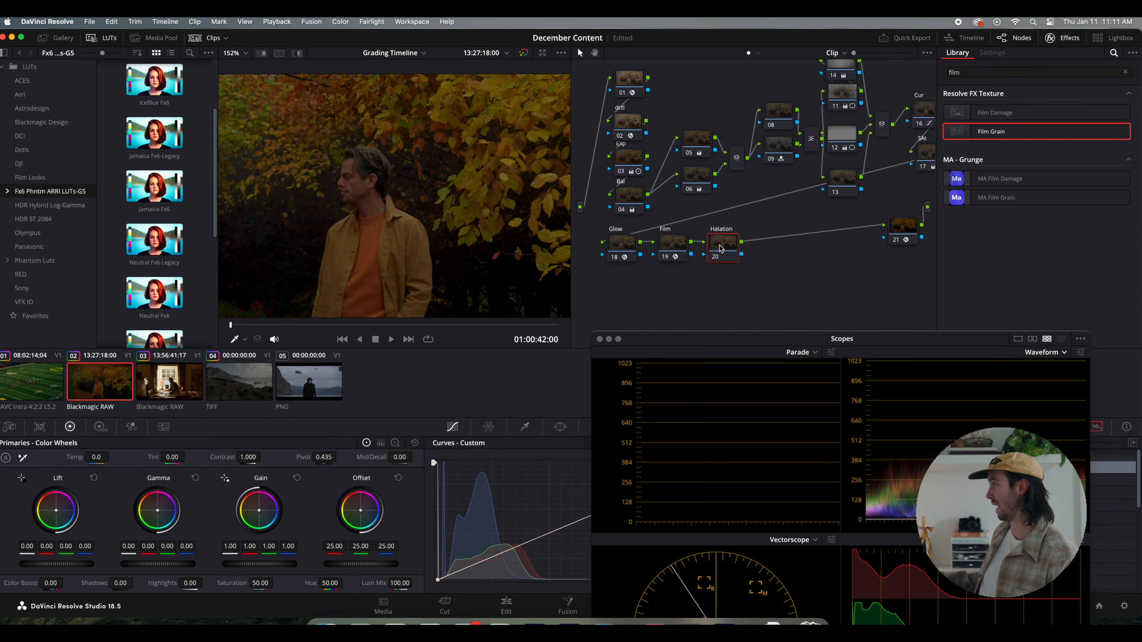
double_click(976, 72)
type("hala")
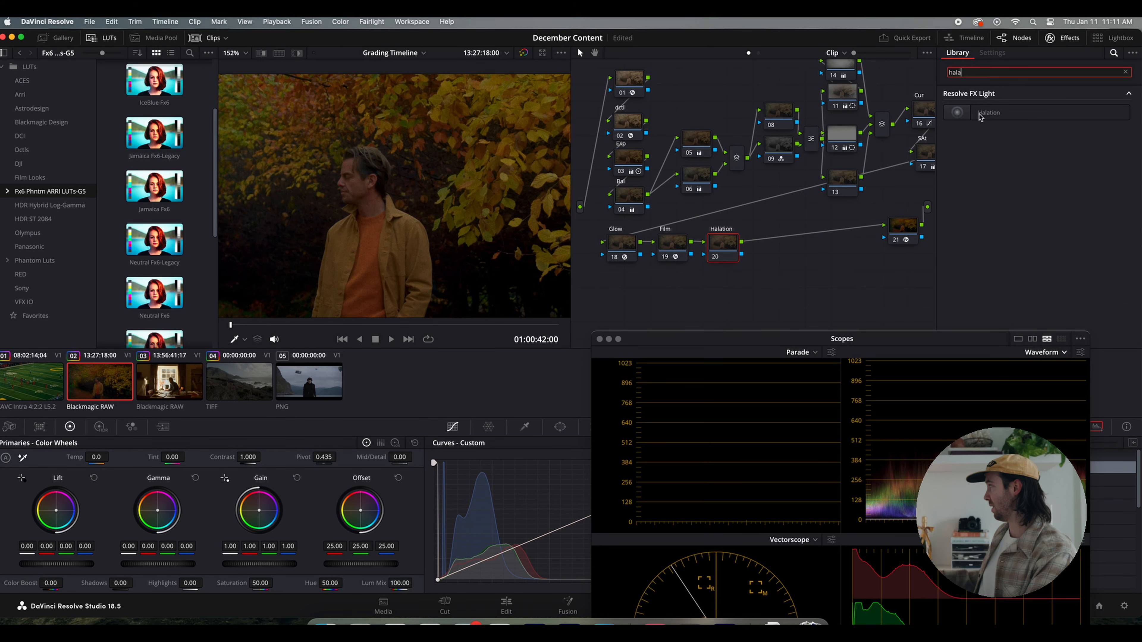
left_click_drag(980, 116, 723, 245)
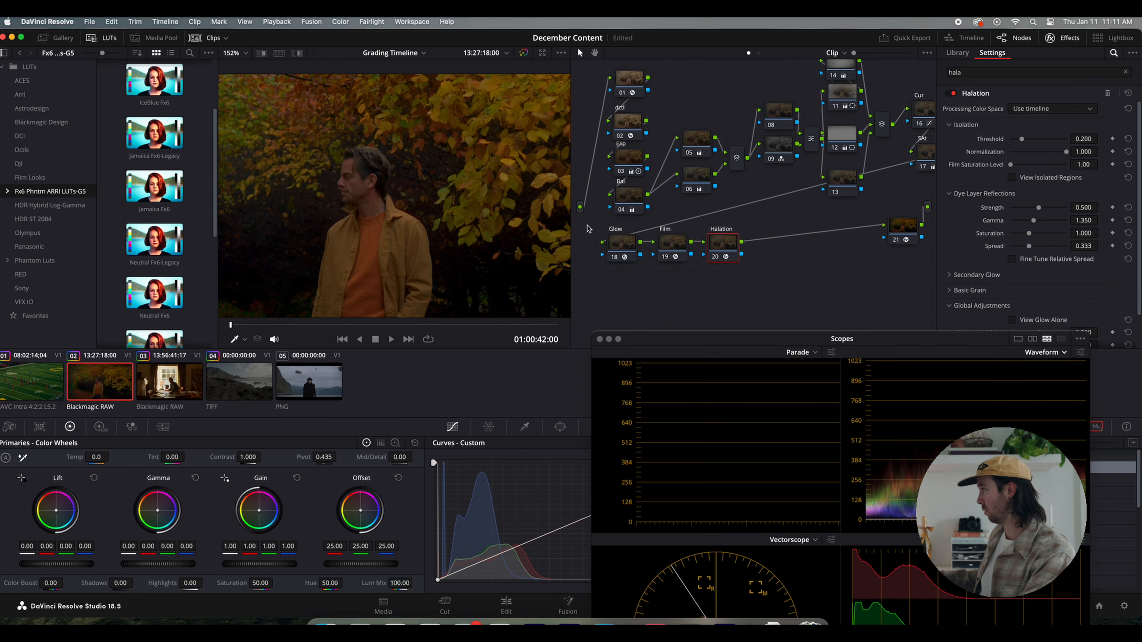
Compare the picture close up and in full with the Halation node disabled and enabled, leaving it enabled.
left_click(714, 257)
left_click(715, 257)
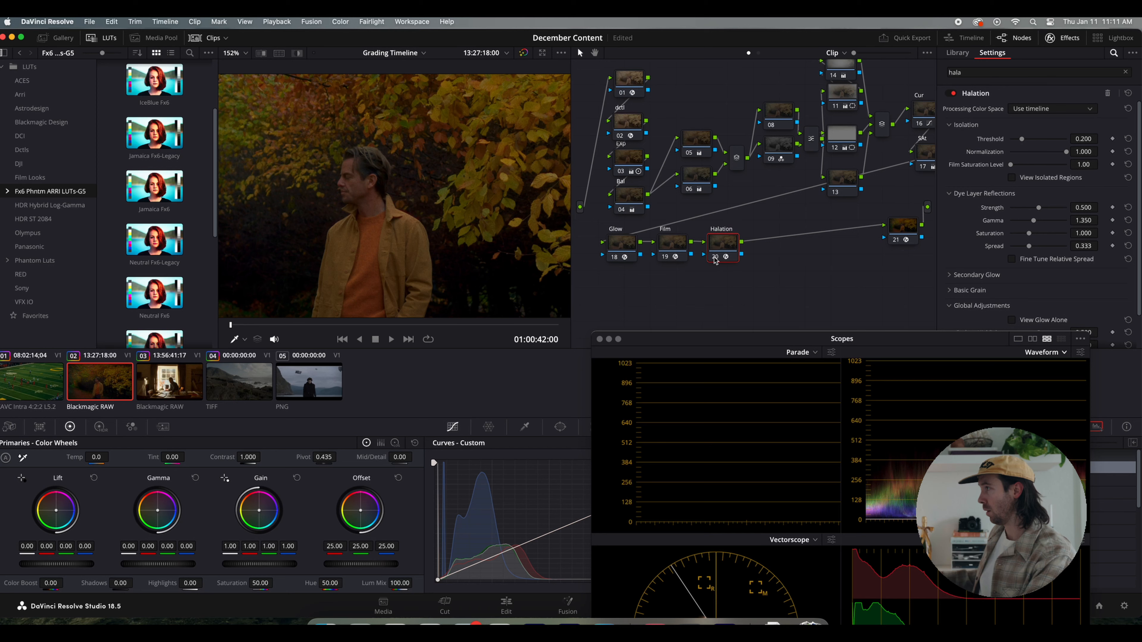
left_click(714, 257)
key("super+d")
scroll(334, 224, "down", 5)
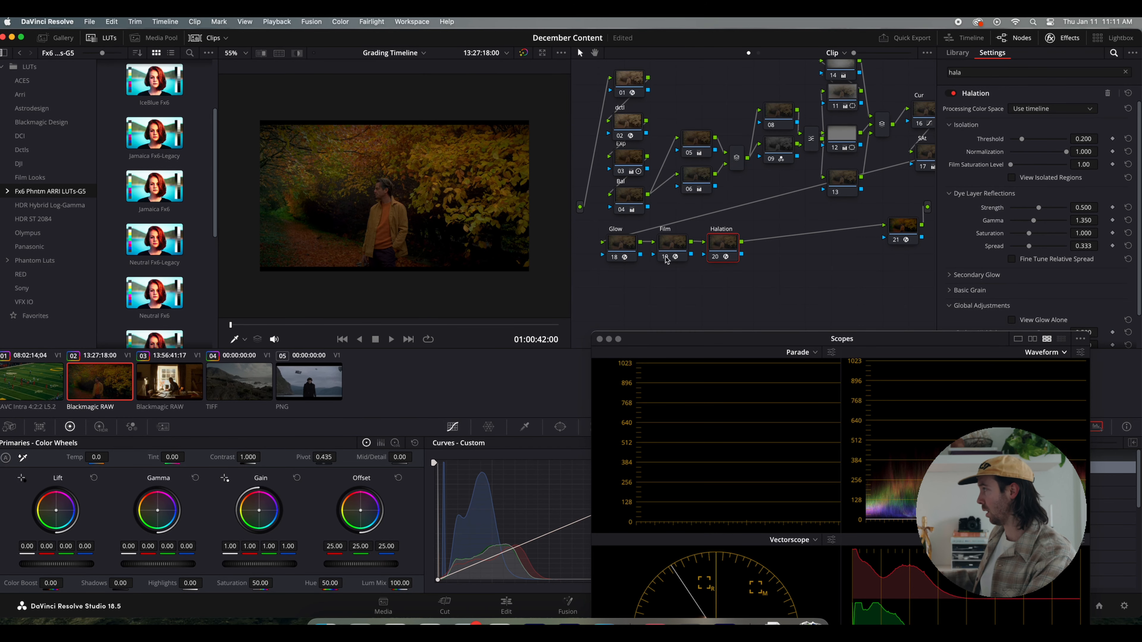
left_click(714, 258)
left_click(715, 258)
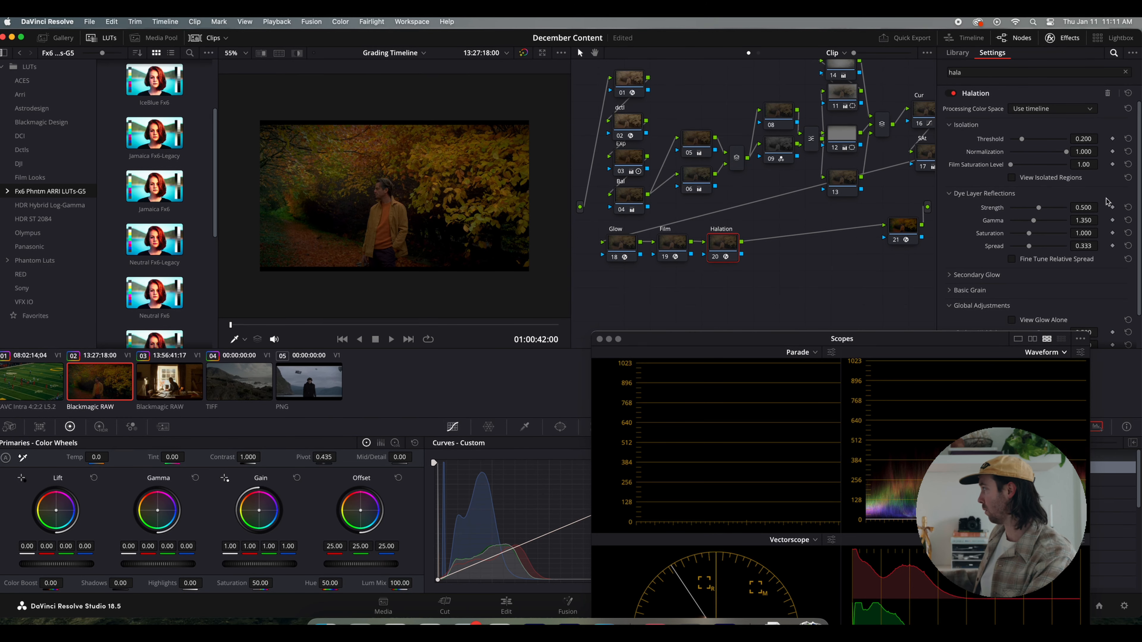
Set the Halation effect's Threshold to about 0.202 and its Dye Layer Reflections Gamma to about 0.945.
left_click_drag(1034, 221, 1051, 223)
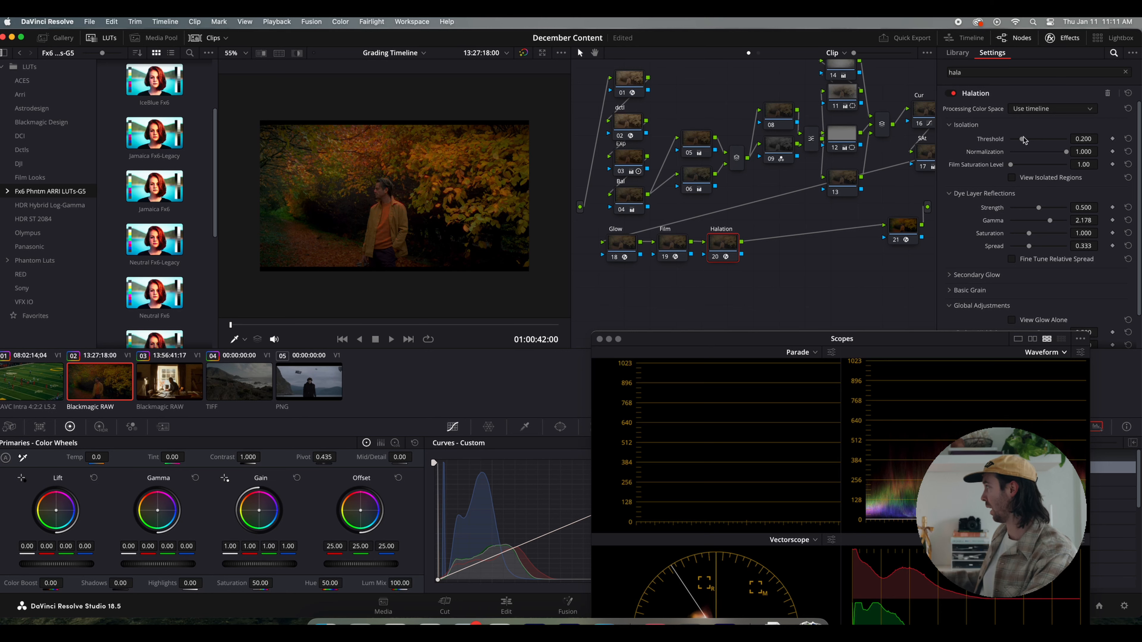
left_click_drag(1022, 138, 1022, 143)
left_click_drag(1051, 221, 1026, 228)
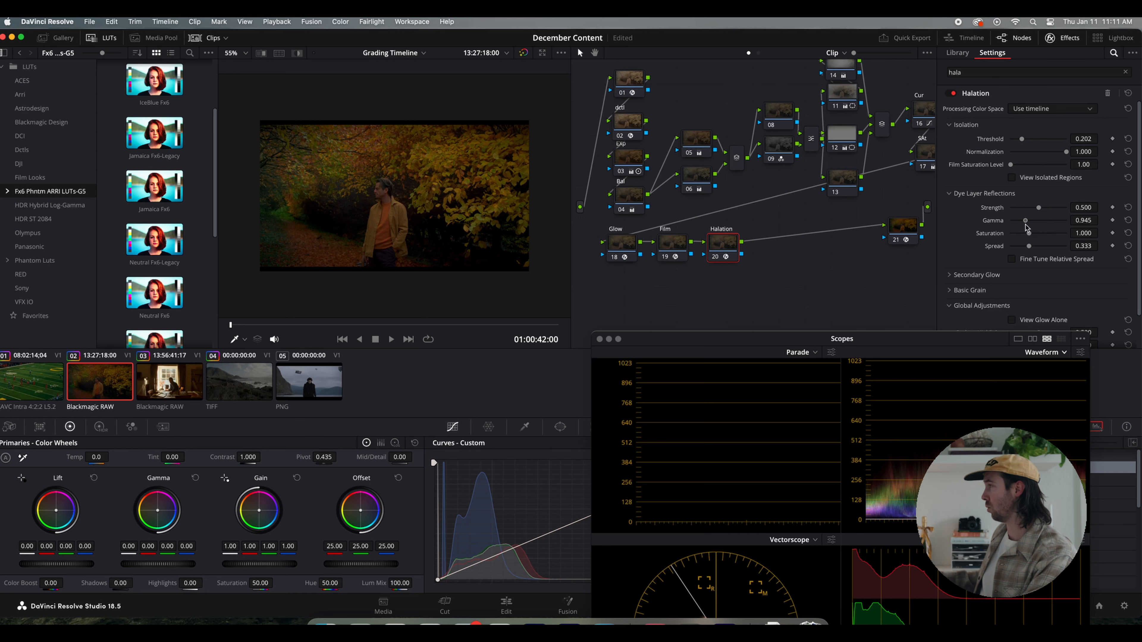
Check the adjusted halation on the enlarged picture by disabling and re-enabling node 20.
scroll(389, 134, "up", 3)
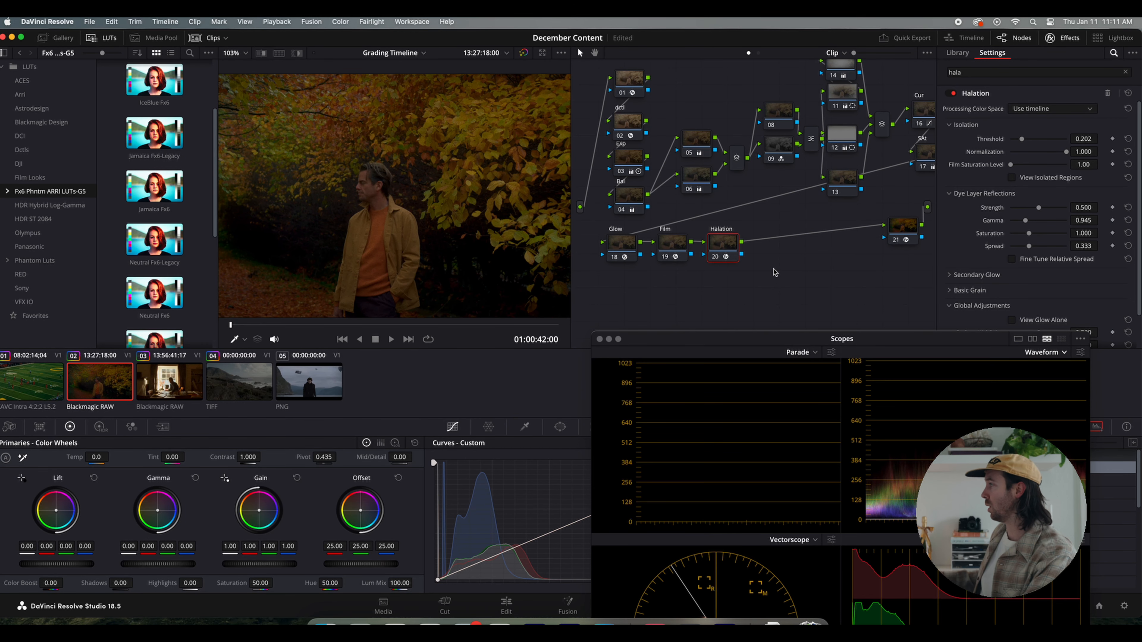
left_click(713, 259)
left_click(713, 258)
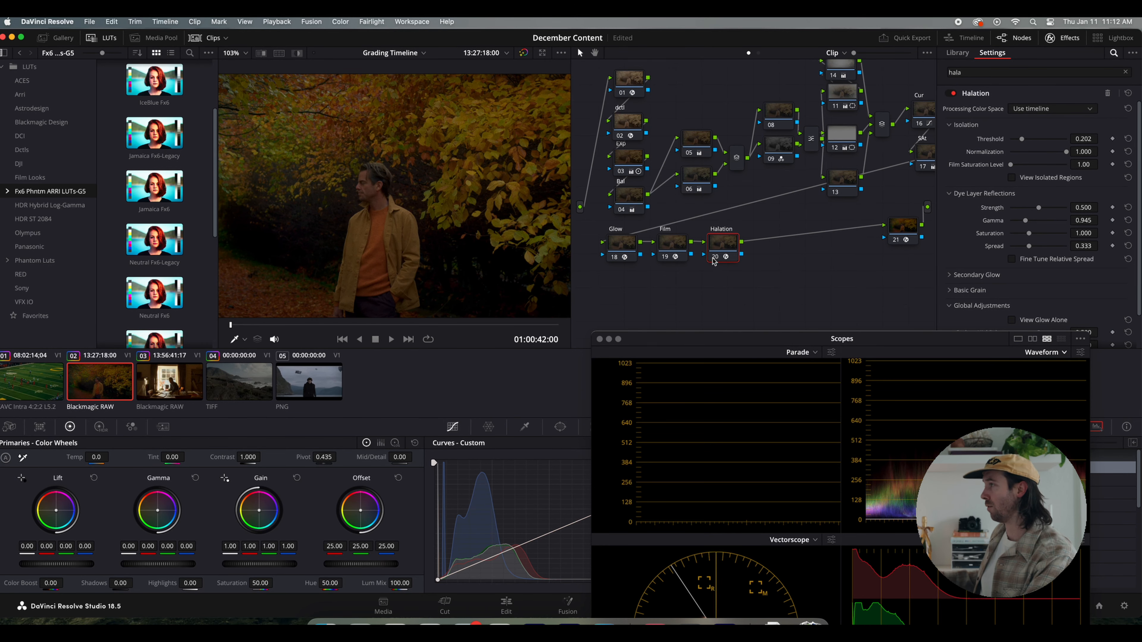
left_click(714, 260)
left_click(714, 260)
Set the halation's Gamma to about 1.253 and its Spread to 0.266, comparing the effect and leaving node 20 disabled.
left_click_drag(1025, 221, 1031, 223)
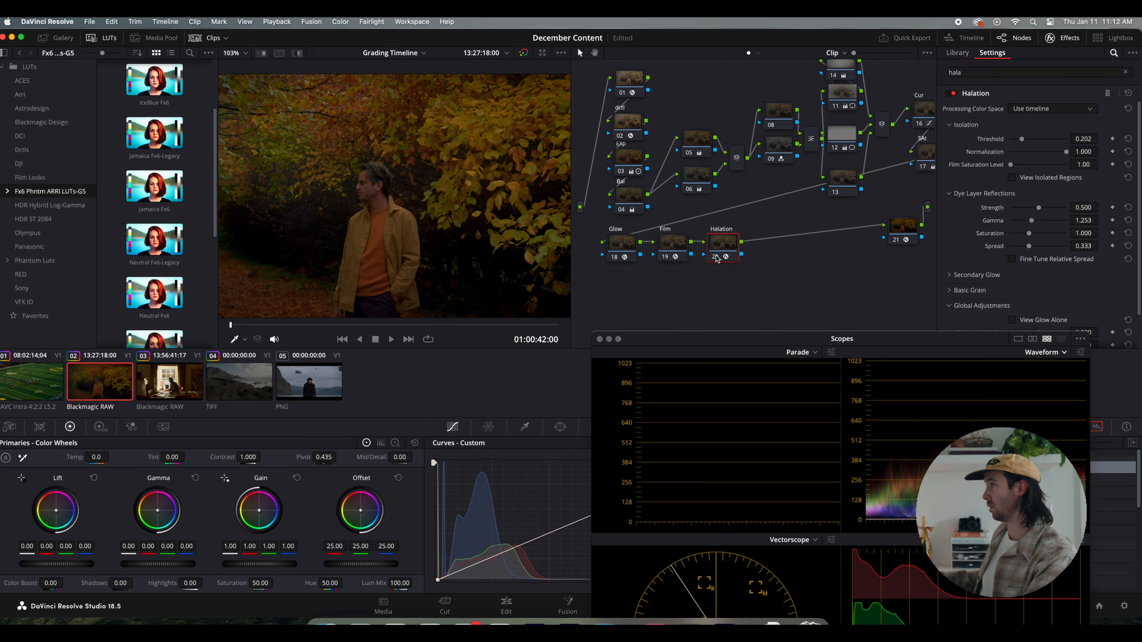
left_click(714, 258)
left_click(715, 258)
left_click(714, 258)
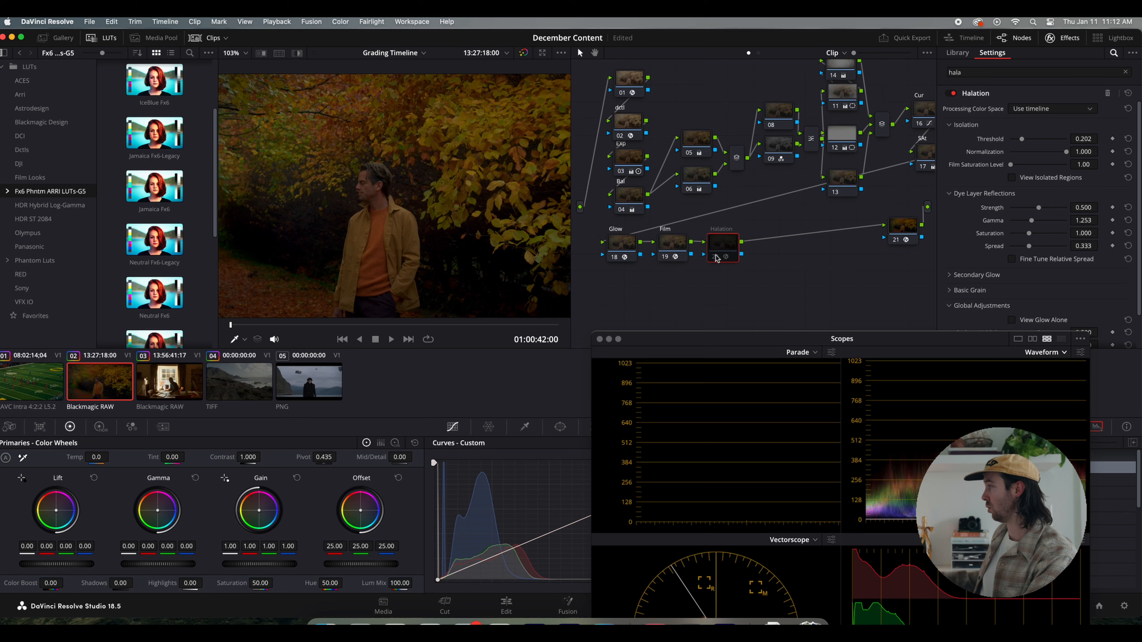
left_click(716, 258)
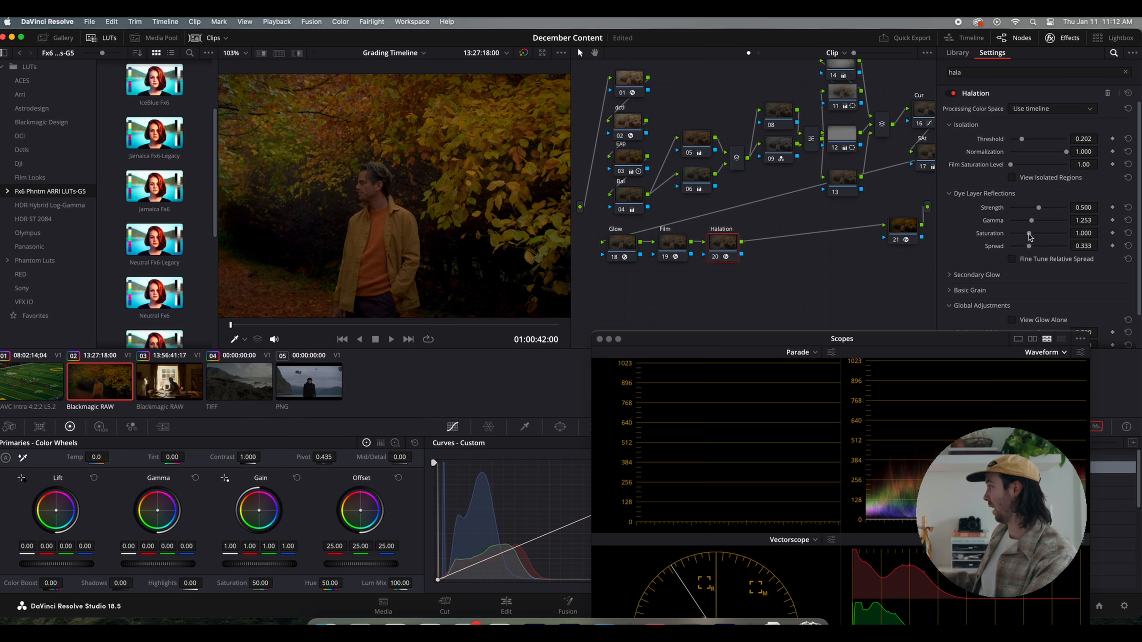
left_click_drag(1028, 247, 1025, 247)
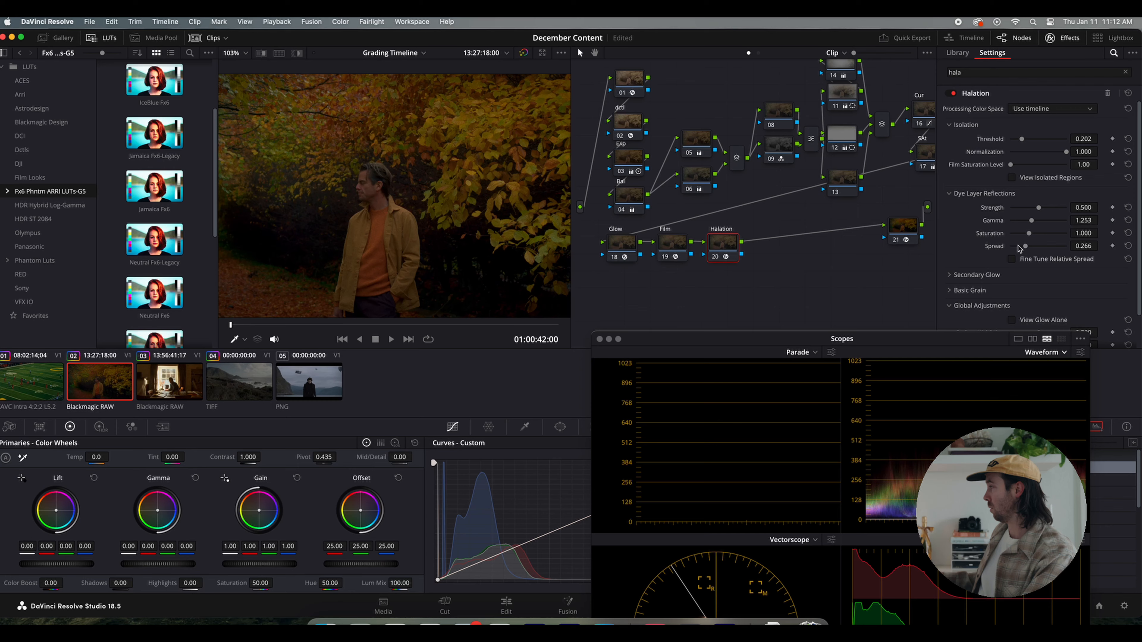
left_click(715, 258)
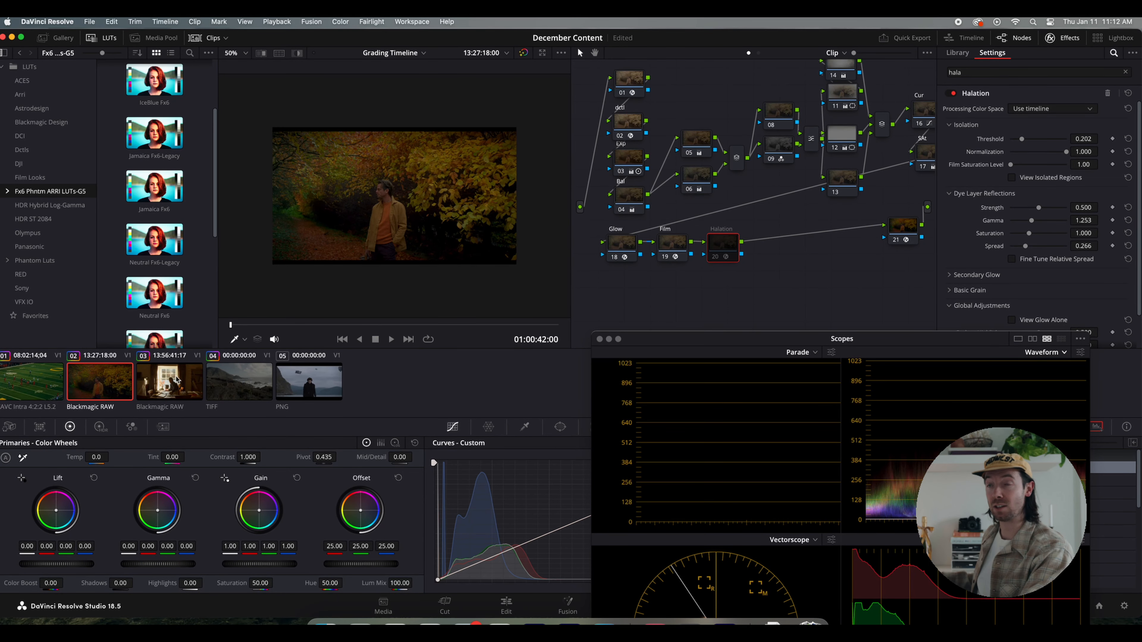
Open the third clip, the man at the window desk, and reposition nodes 04 and 09 in its node graph.
left_click(177, 379)
left_click_drag(633, 179, 630, 207)
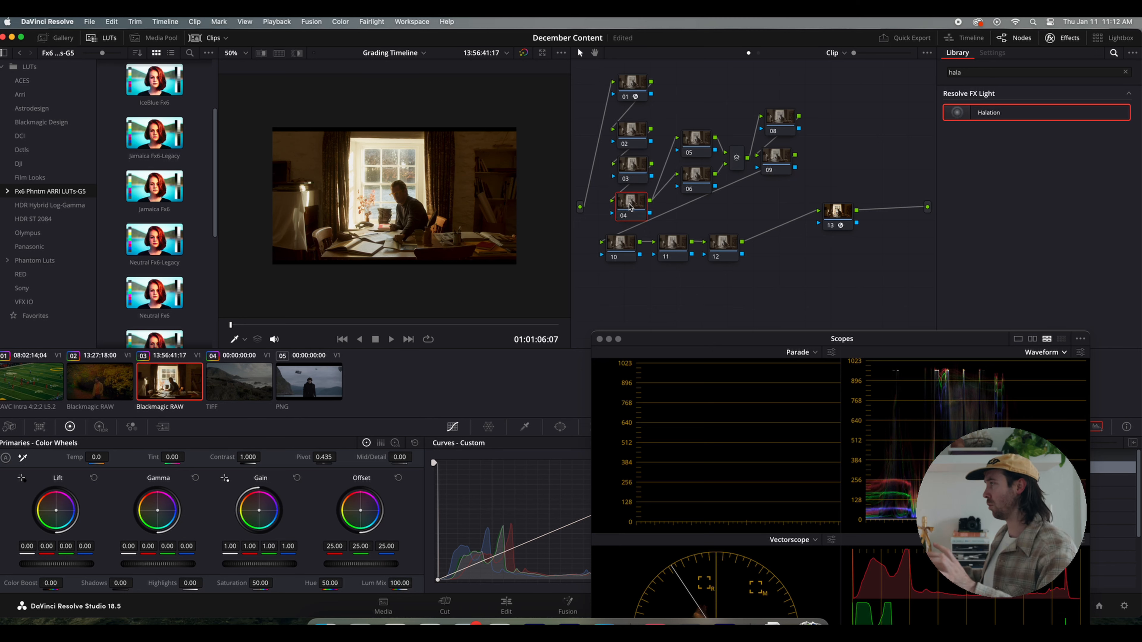
left_click_drag(784, 154, 792, 159)
Label node 09 as sat and node 08 as curves.
right_click(784, 167)
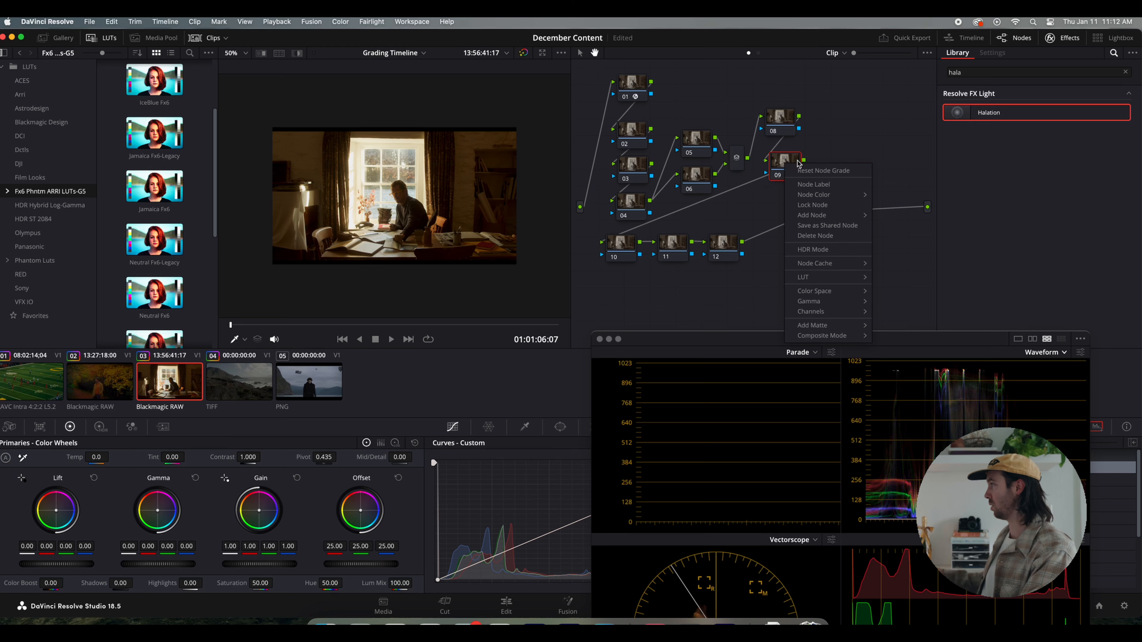
left_click(812, 184)
left_click_drag(792, 171, 790, 172)
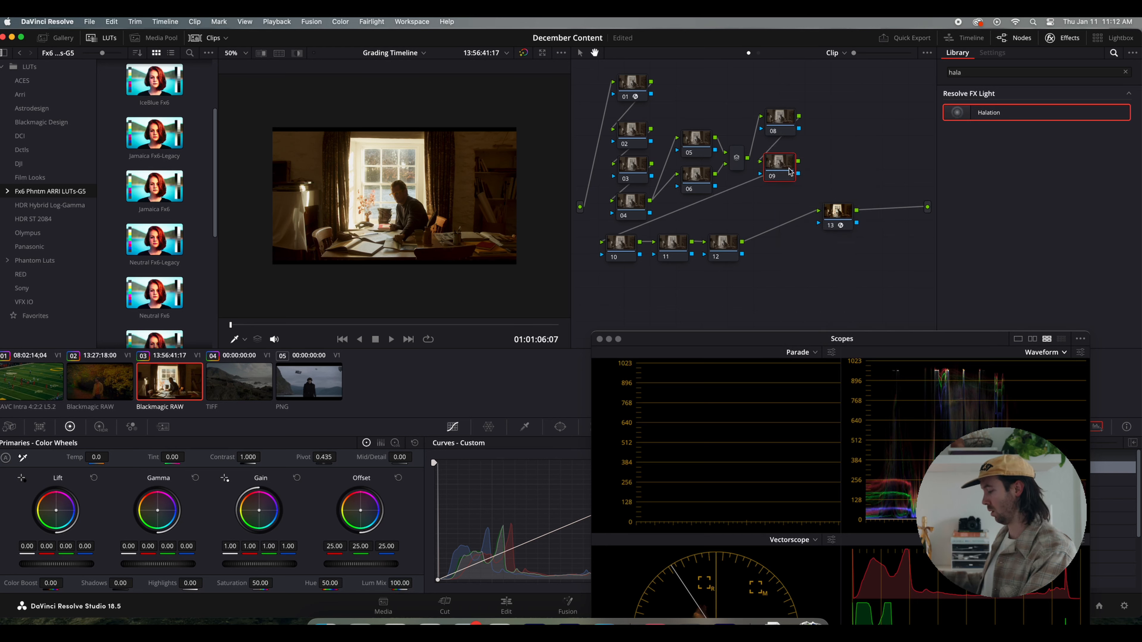
type("sa")
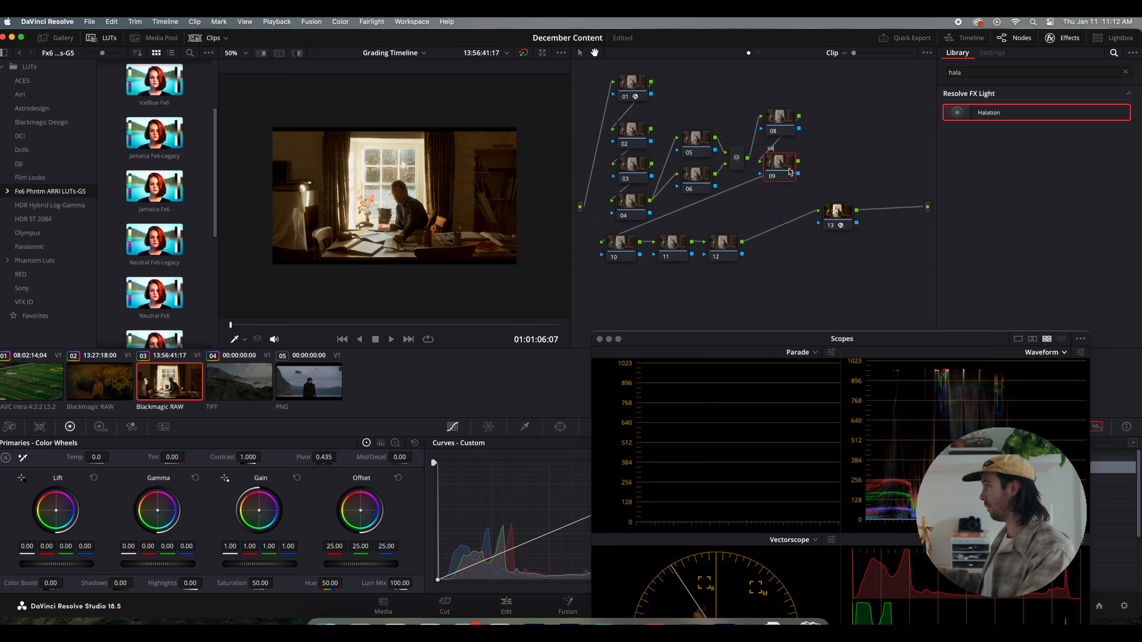
type("t")
left_click(782, 125)
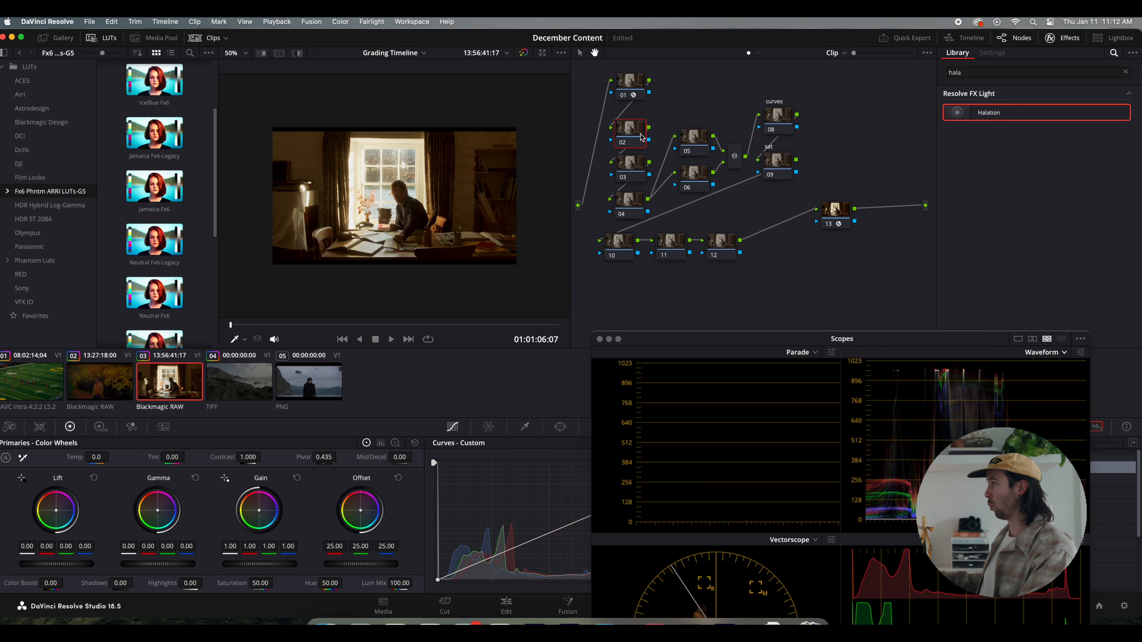
Inspect the man's face and glasses up close for noise, and label node 01 as Nr.
left_click(633, 83)
scroll(430, 168, "up", 10)
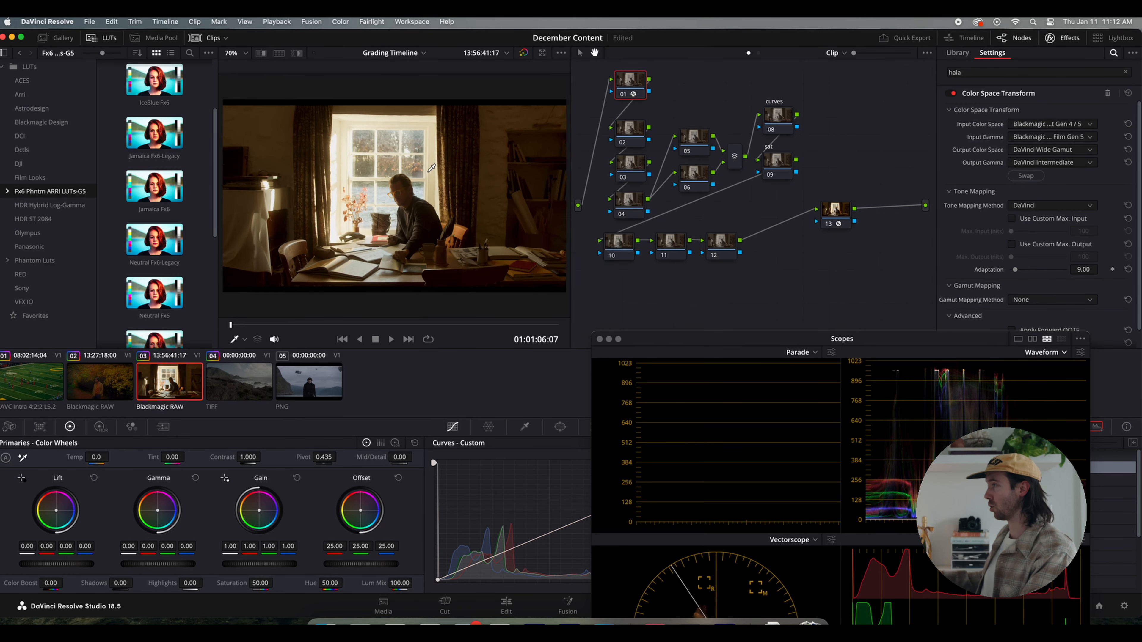
scroll(430, 168, "up", 5)
scroll(431, 167, "down", 6)
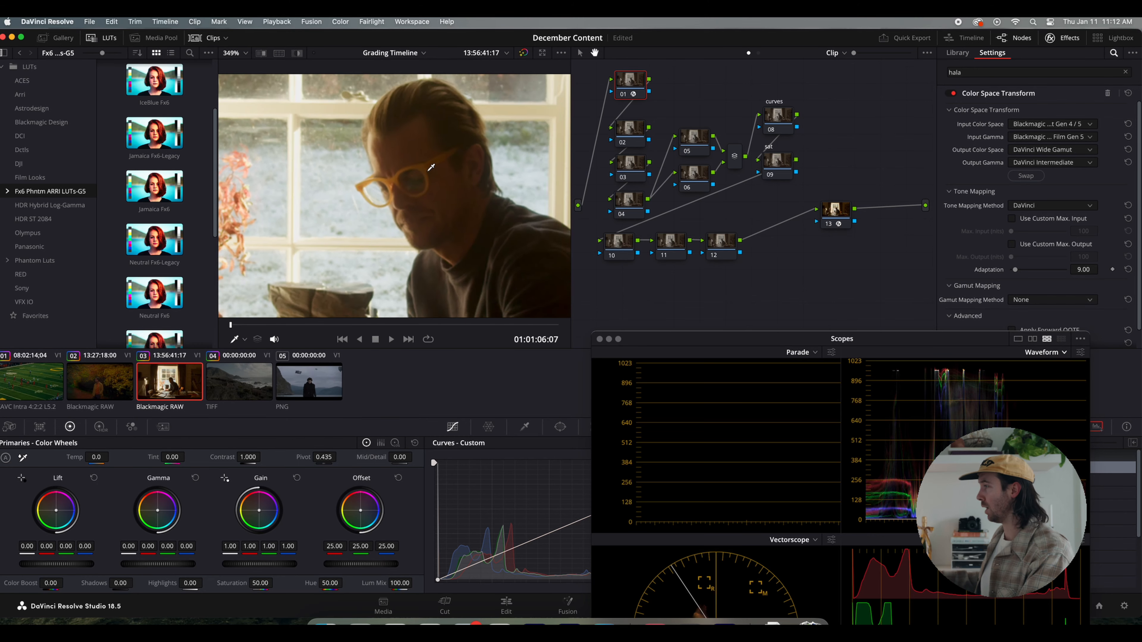
scroll(430, 168, "up", 10)
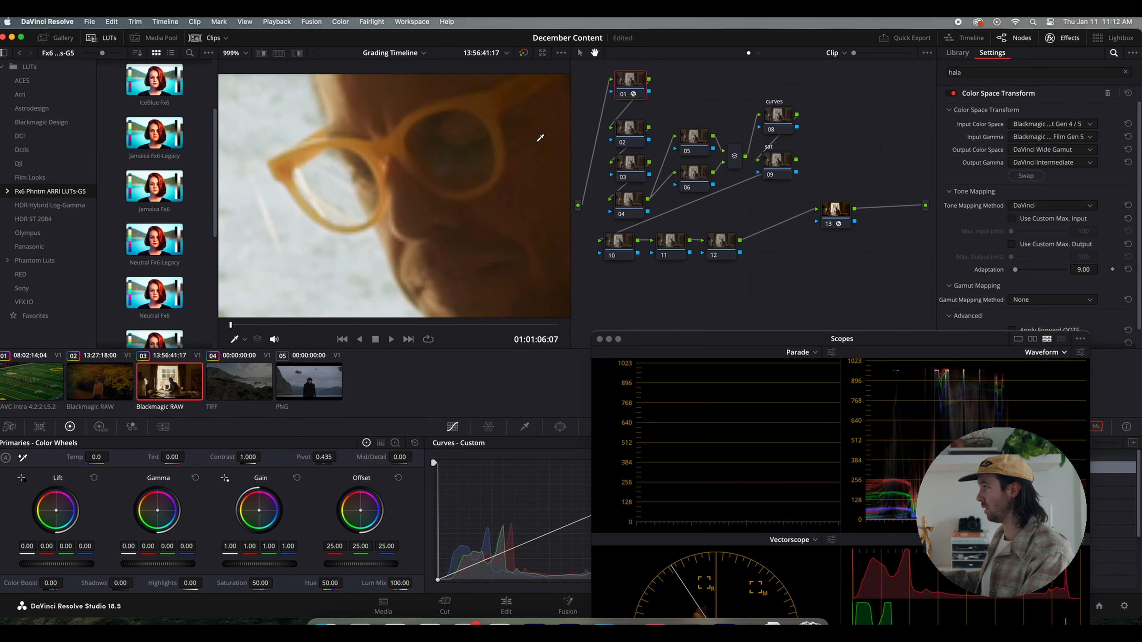
scroll(525, 184, "down", 8)
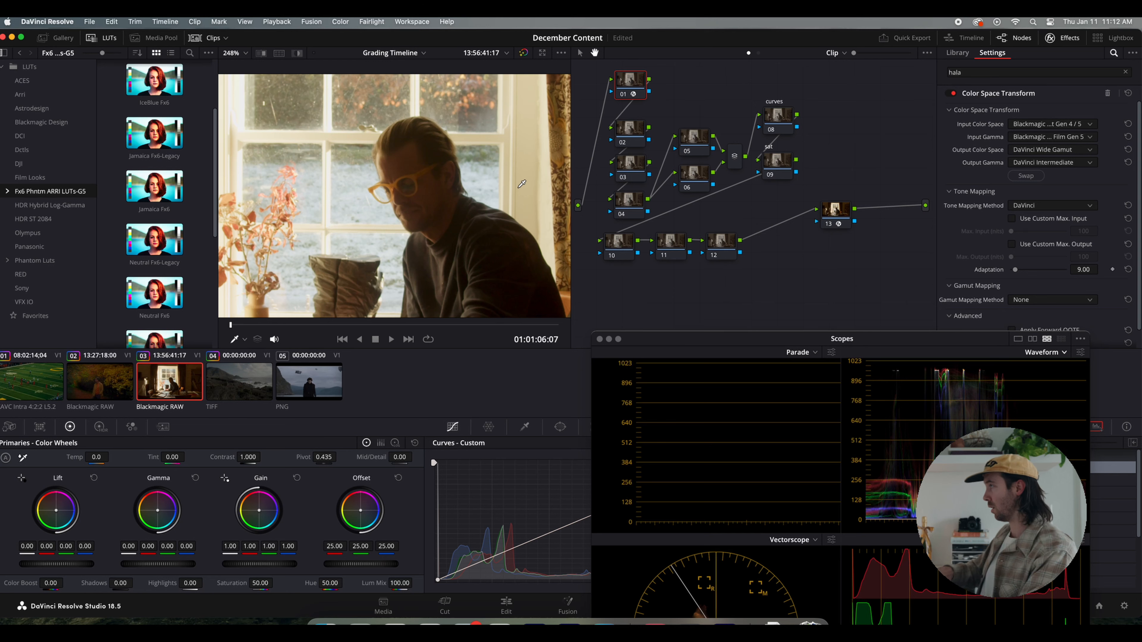
key("super+z")
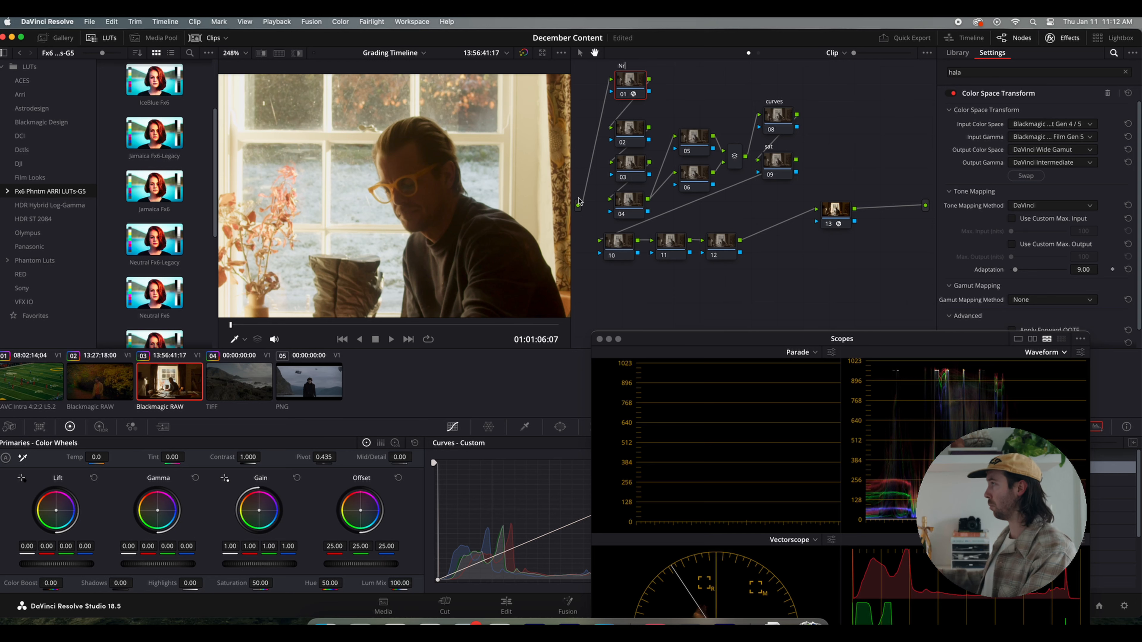
Examine the man's glasses up close again and label node 02 as Dctl.
left_click(639, 146)
scroll(439, 181, "up", 8)
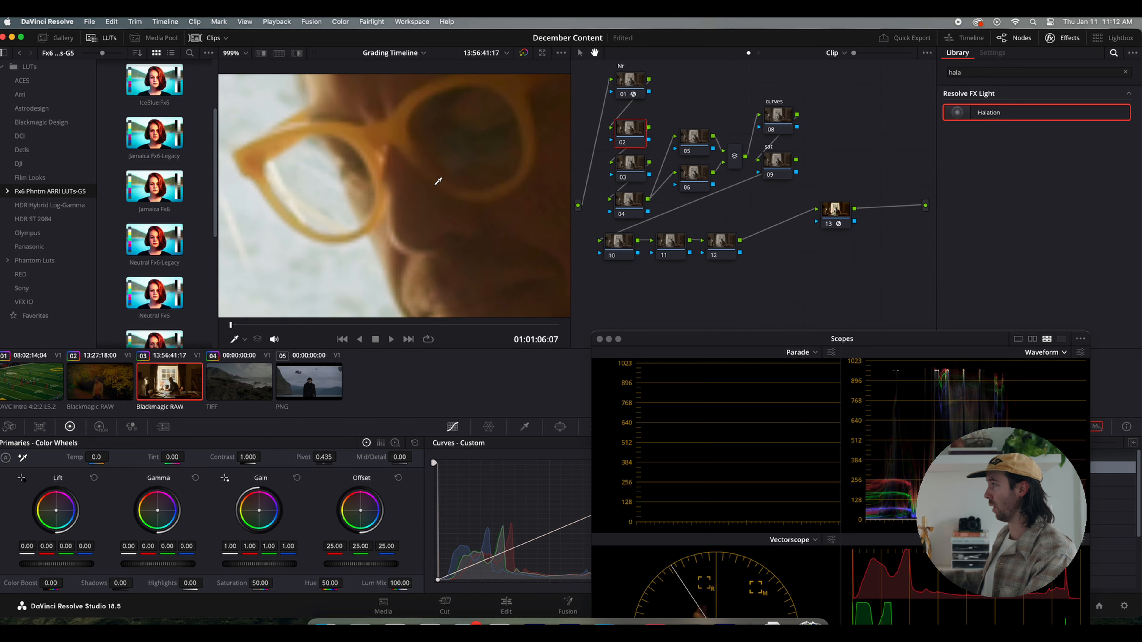
scroll(438, 181, "up", 6)
scroll(439, 181, "down", 7)
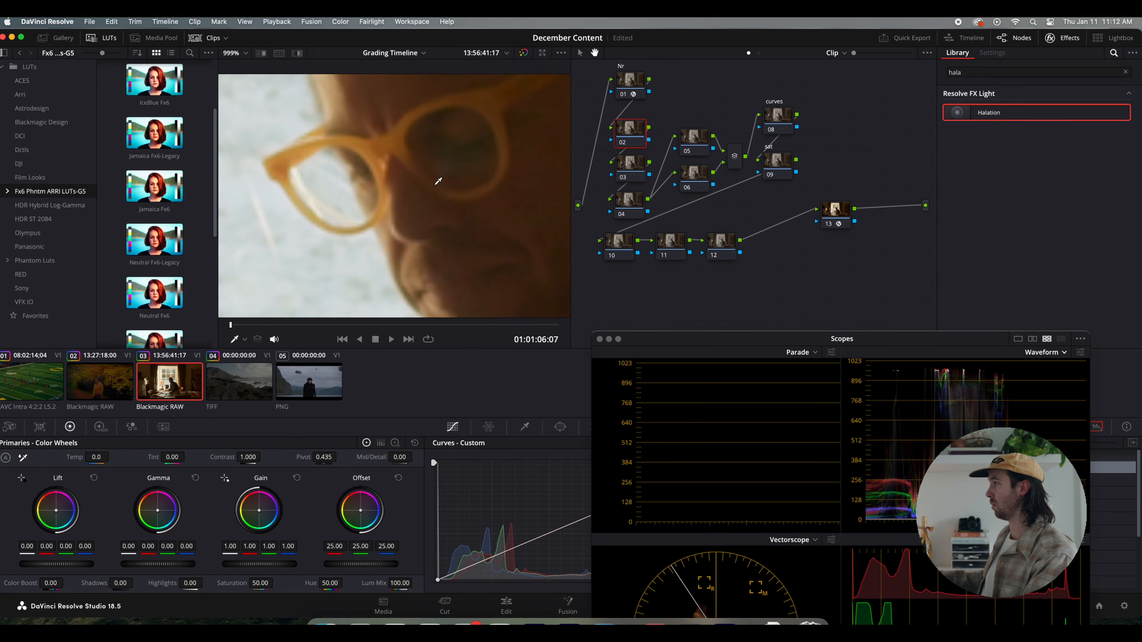
scroll(438, 181, "down", 10)
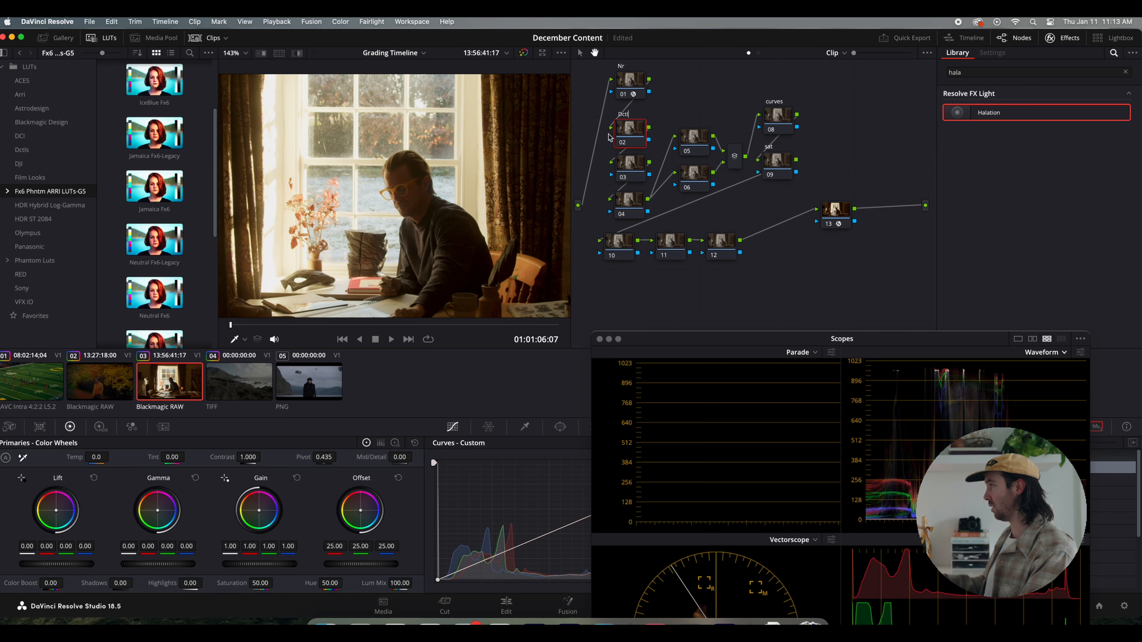
Label the third node in the chain as exp and the fourth as bal, and park the clip at 01:01:07:10.
left_click(639, 167)
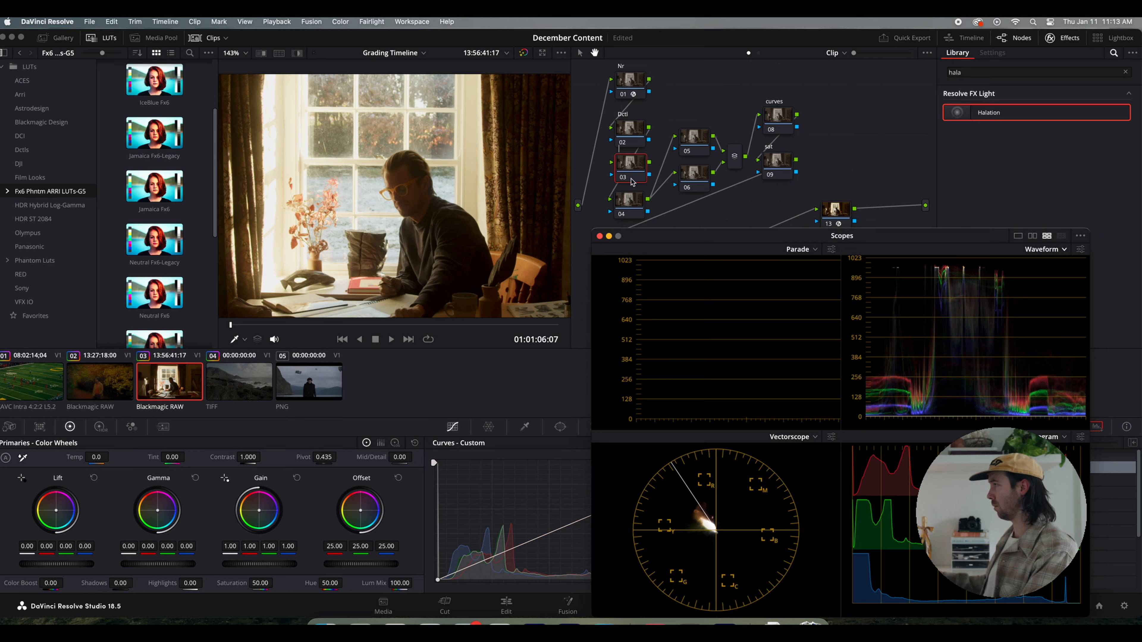
left_click(632, 197)
left_click(633, 171)
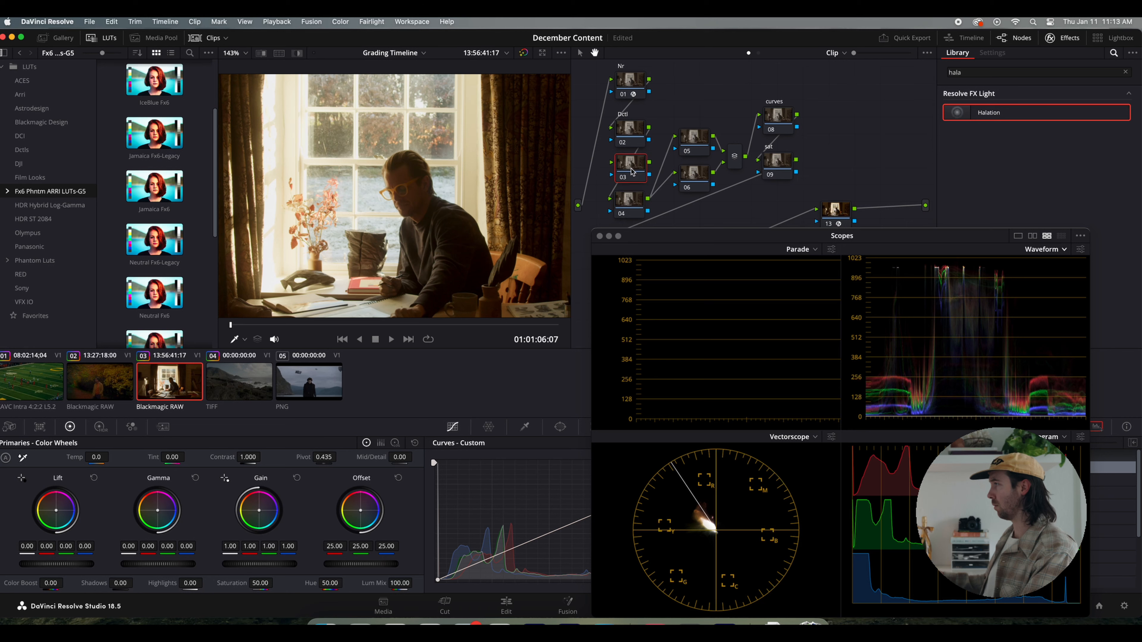
left_click(630, 201)
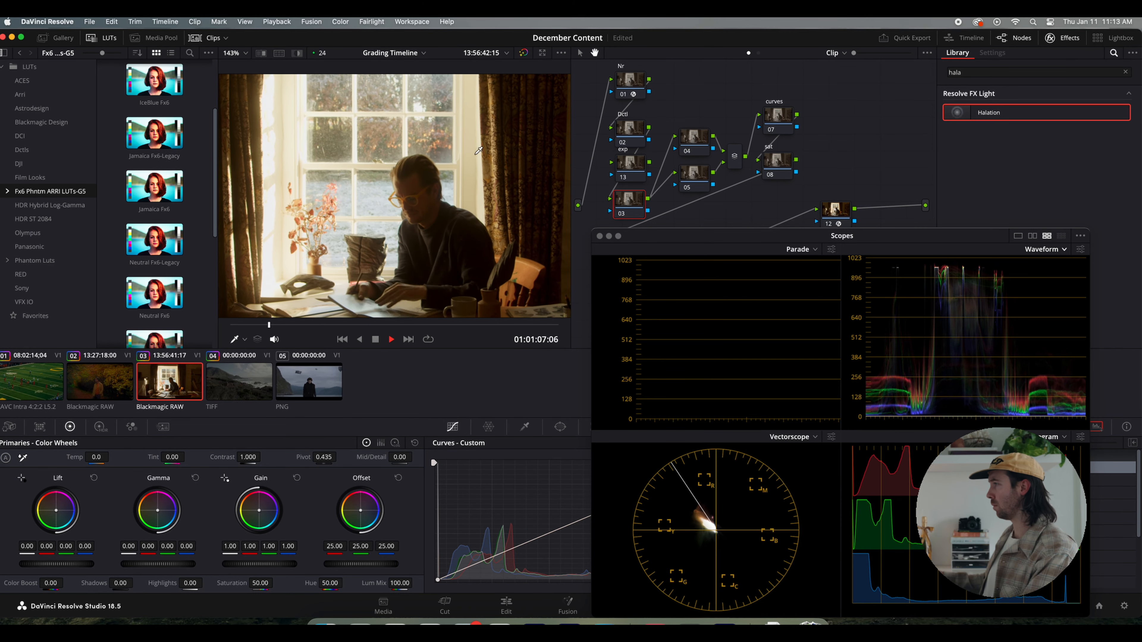
key("space")
key("shift+z")
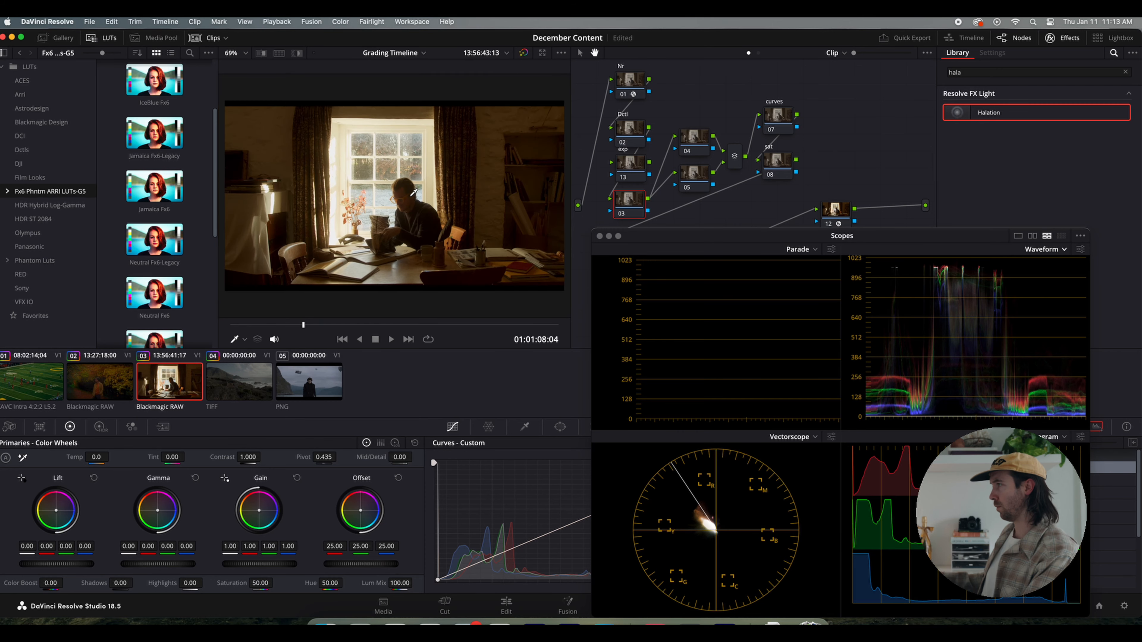
left_click_drag(326, 325, 273, 327)
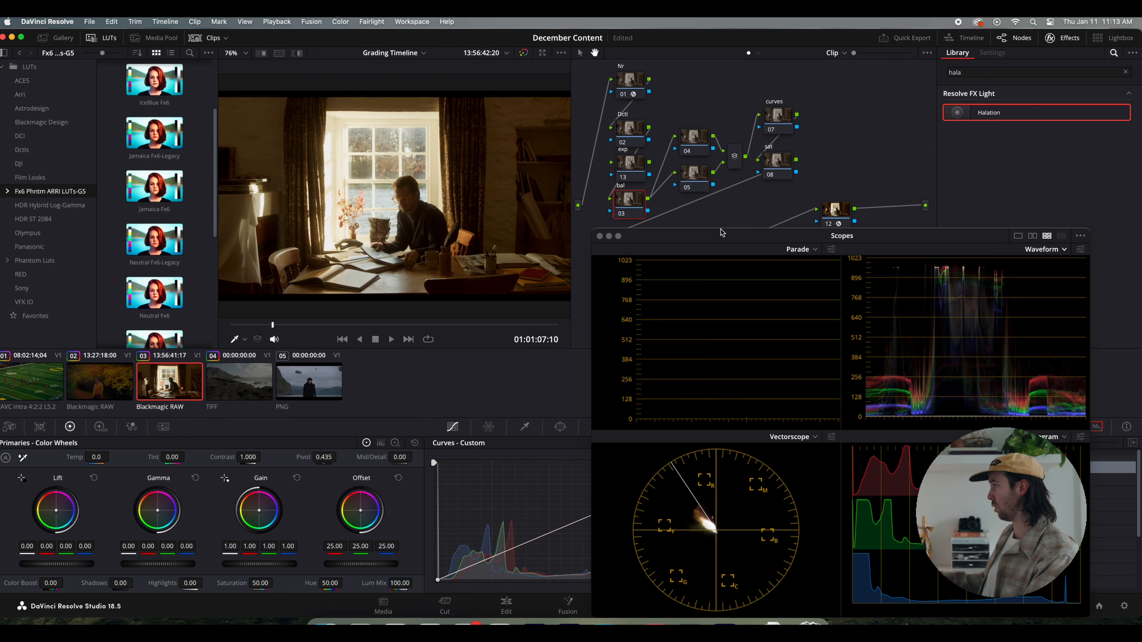
Label node 09 as glow and apply the Glow effect to it, moving the scopes clear of the node graph.
left_click_drag(721, 234, 688, 365)
left_click(620, 253)
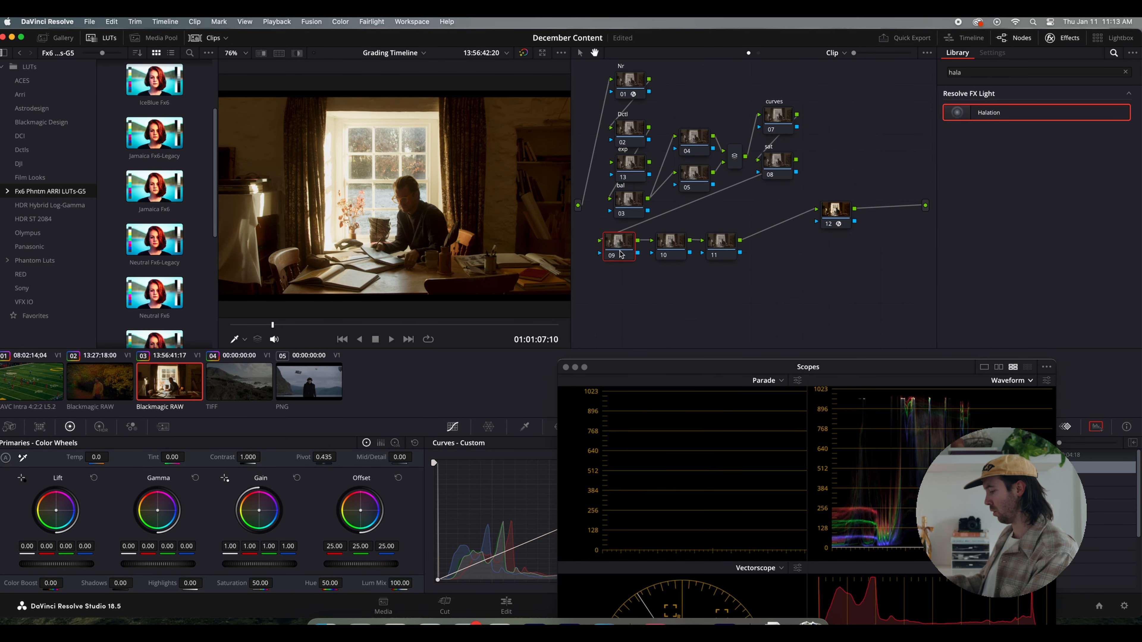
left_click(972, 72)
type("glow")
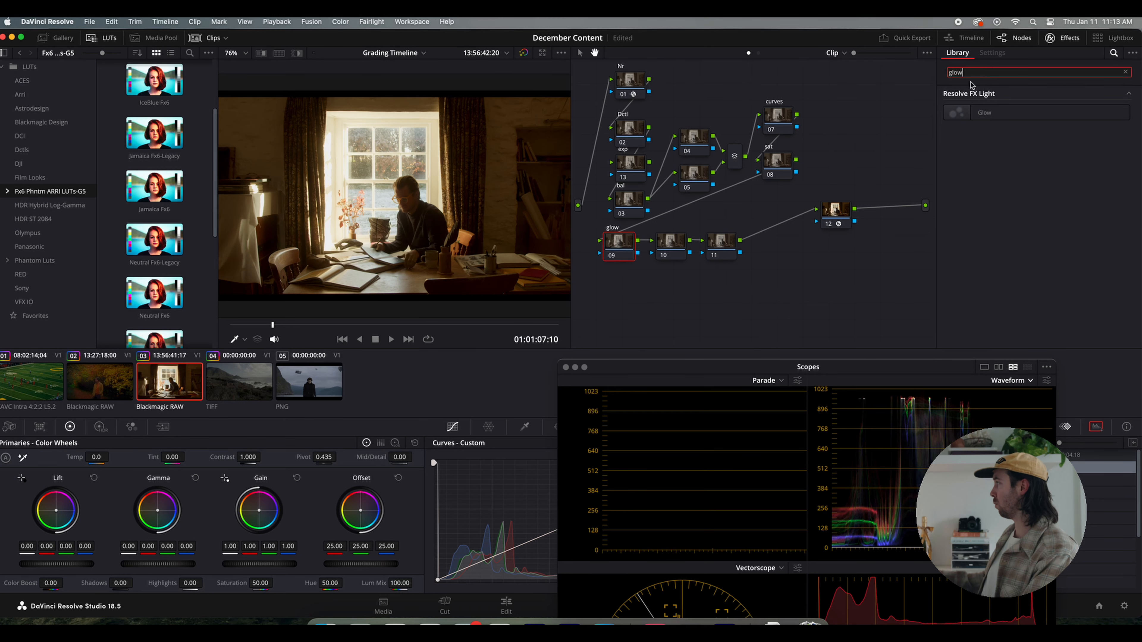
left_click_drag(984, 112, 612, 241)
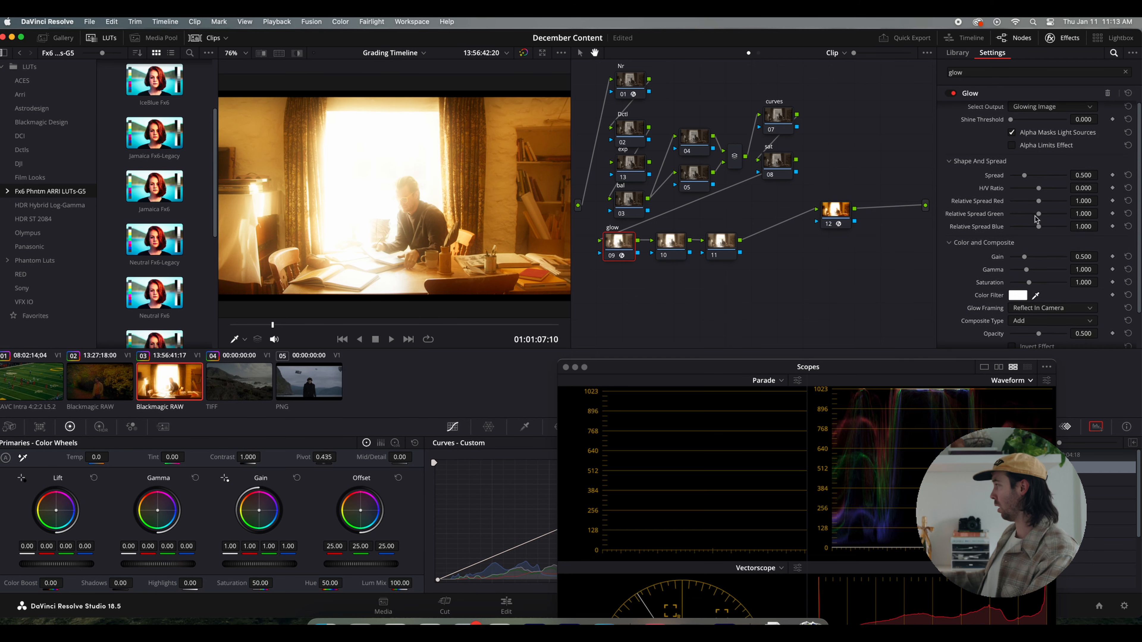
Set the glow's Composite Type to Softlight and its Global Blend to 0.238.
scroll(1034, 252, "down", 2)
left_click(1045, 280)
scroll(1034, 315, "down", 3)
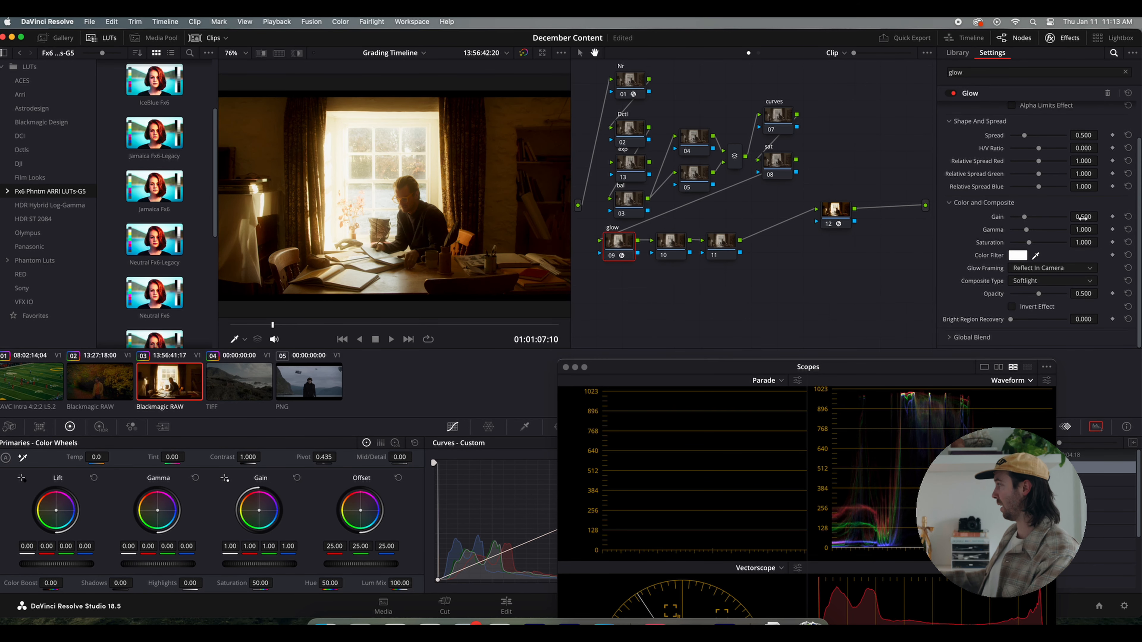
left_click(1044, 335)
scroll(1043, 333, "down", 1)
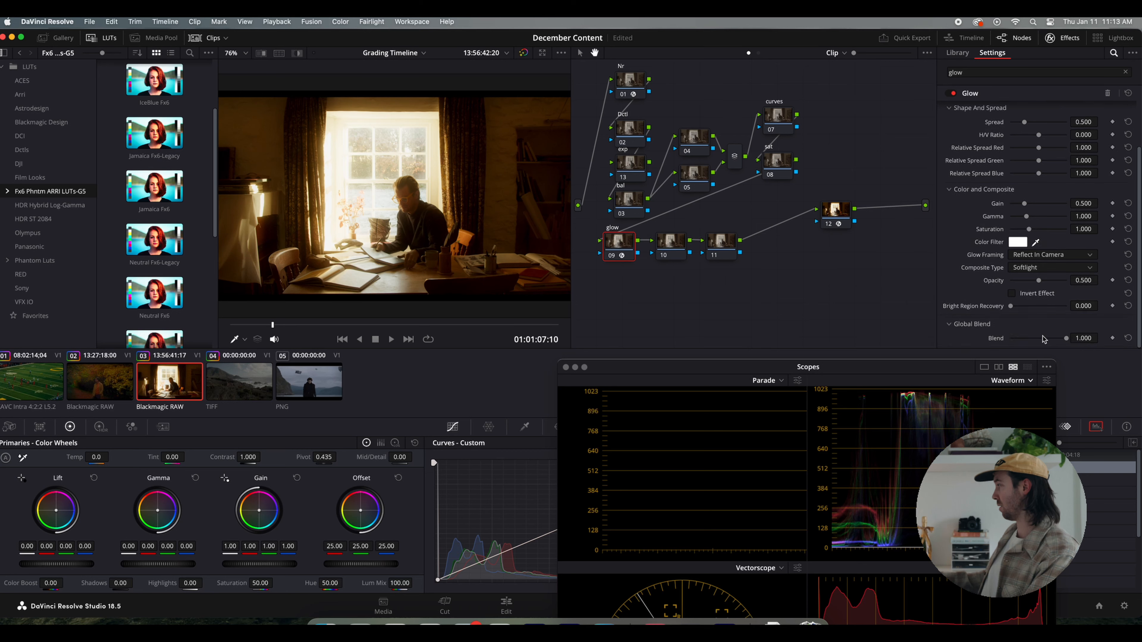
mouse_move(1045, 339)
left_mouse_down()
mouse_move(989, 345)
mouse_move(1027, 345)
left_mouse_up()
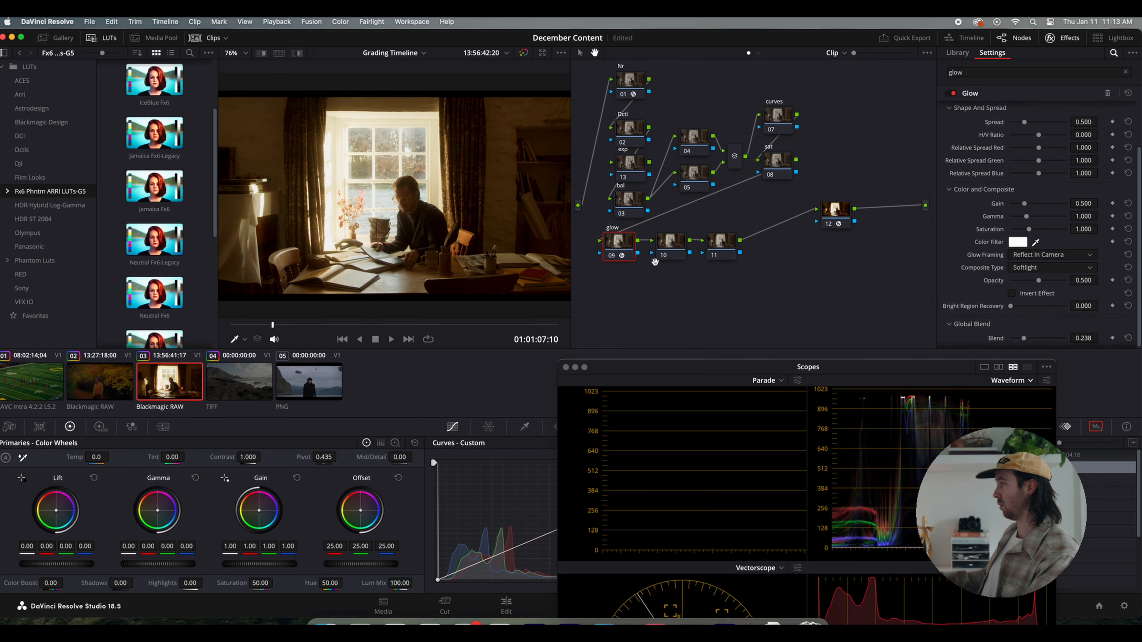
Set the exp node's luminance Gain to 0.77, with the effects search cleared, and move node 12 closer to the graph's output.
left_click(670, 245)
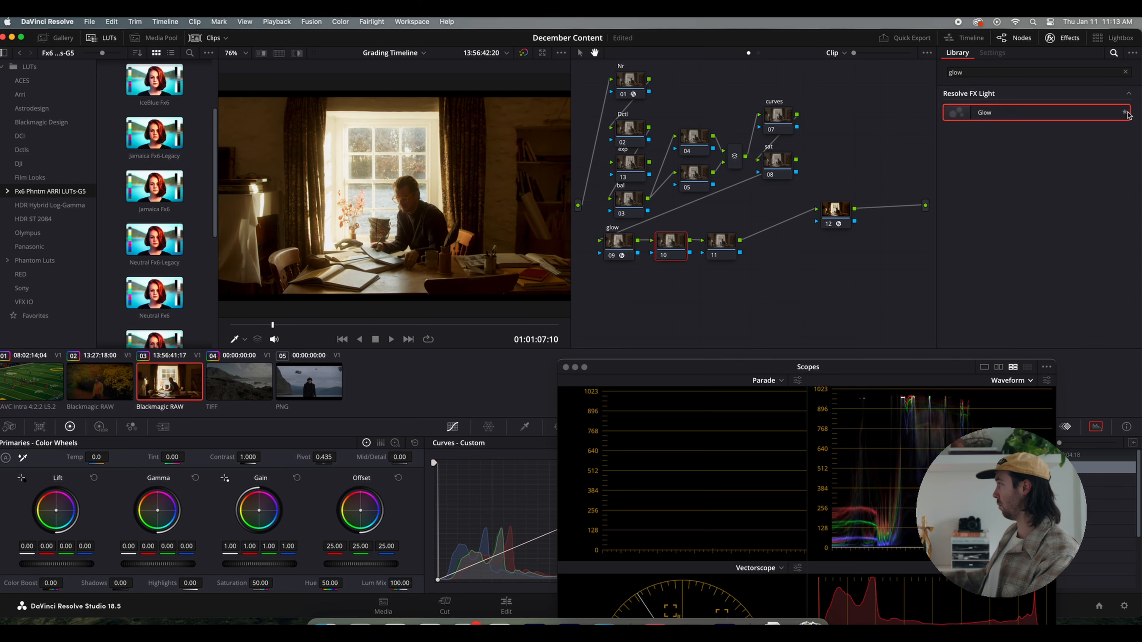
left_click(1125, 72)
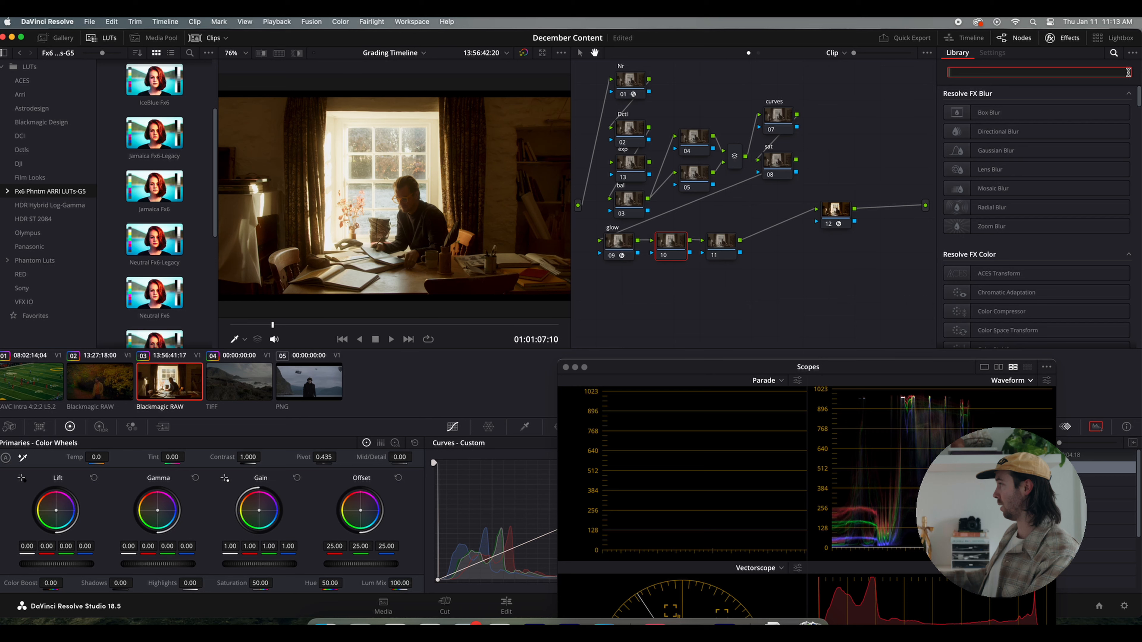
left_click(628, 171)
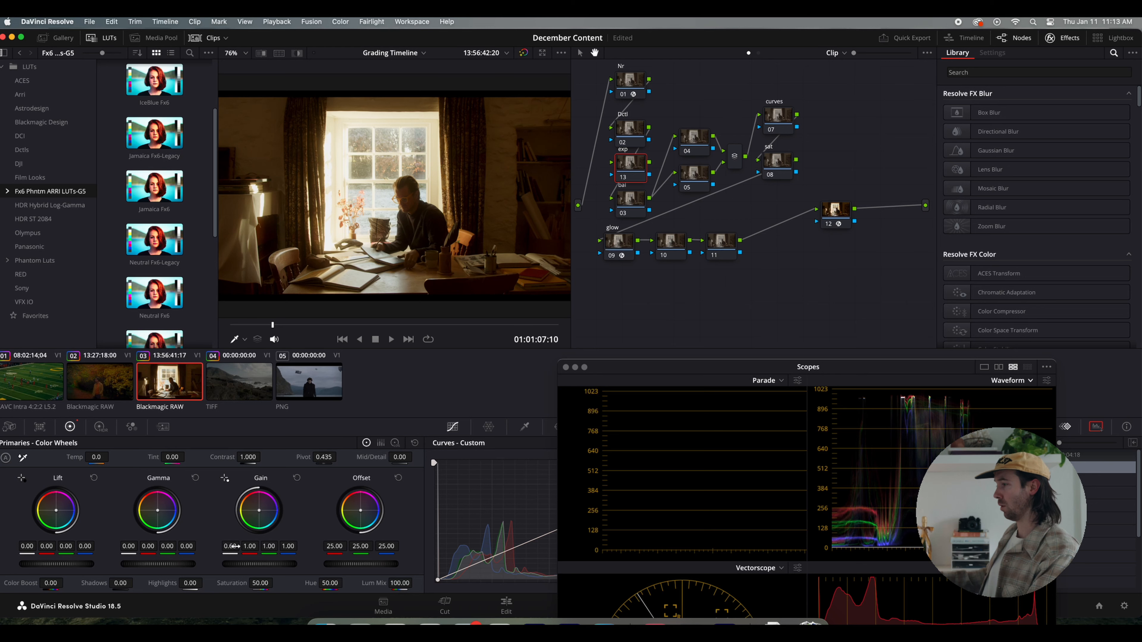
key("shift+d")
key("shift+d")
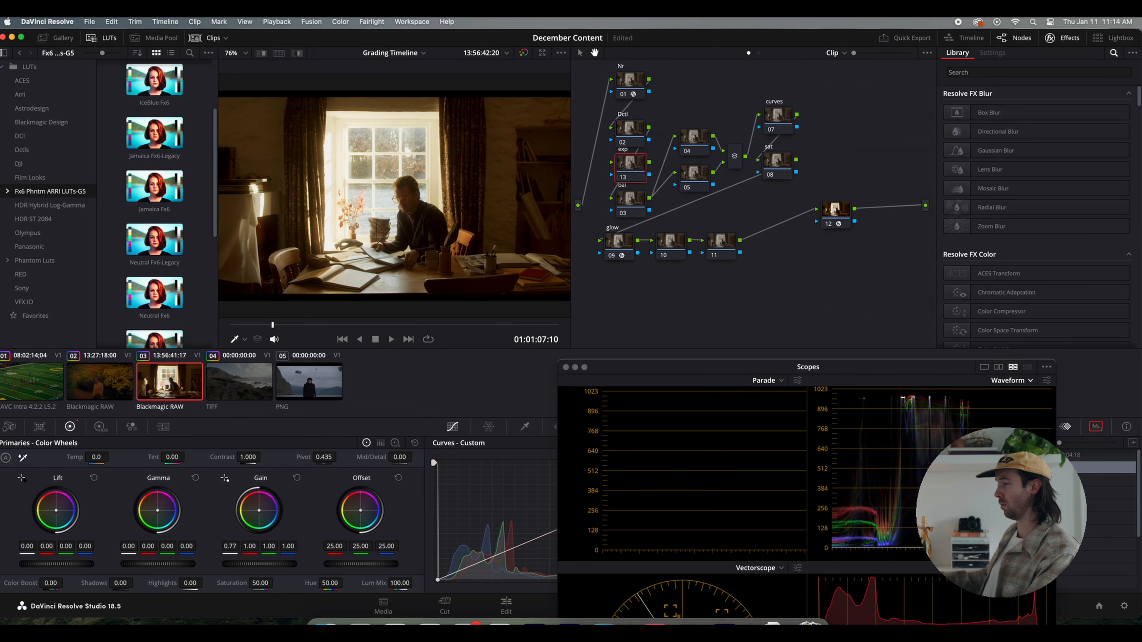
key("super+d")
key("super+d")
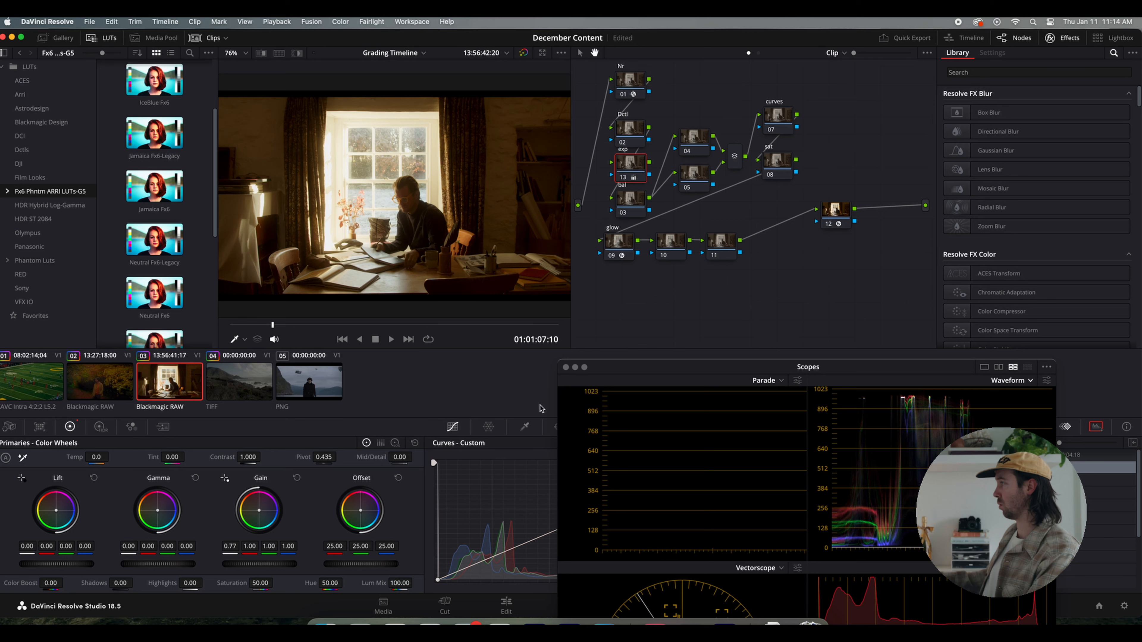
left_click_drag(840, 210, 872, 216)
Try lowering node 05's Offset to 10.50, and undo the change.
left_click(696, 175)
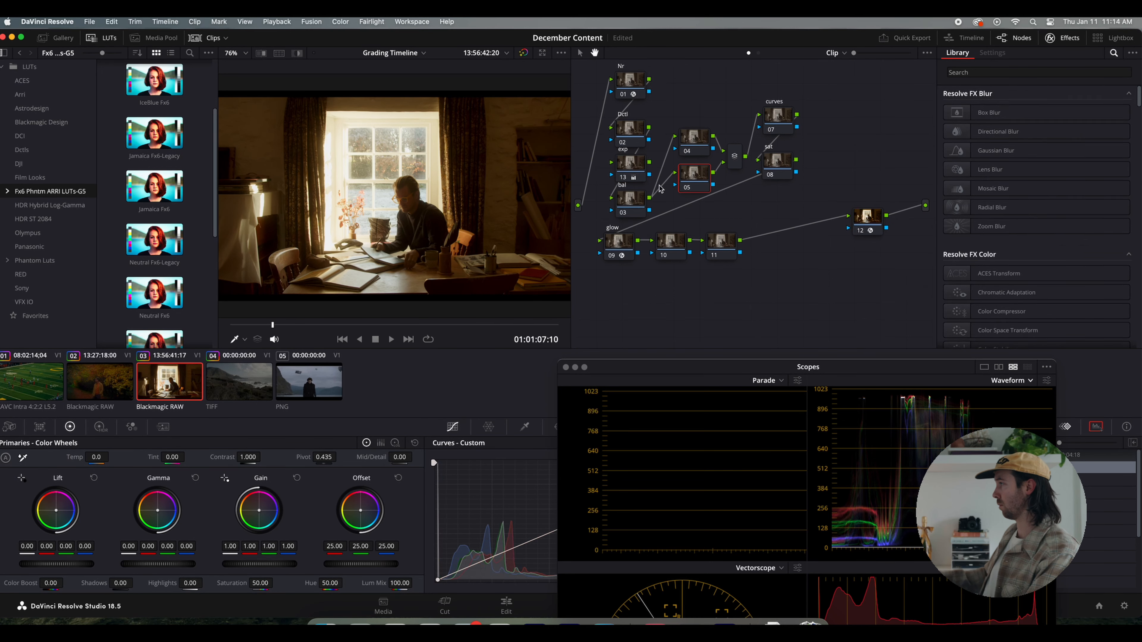
left_click_drag(359, 557, 140, 499)
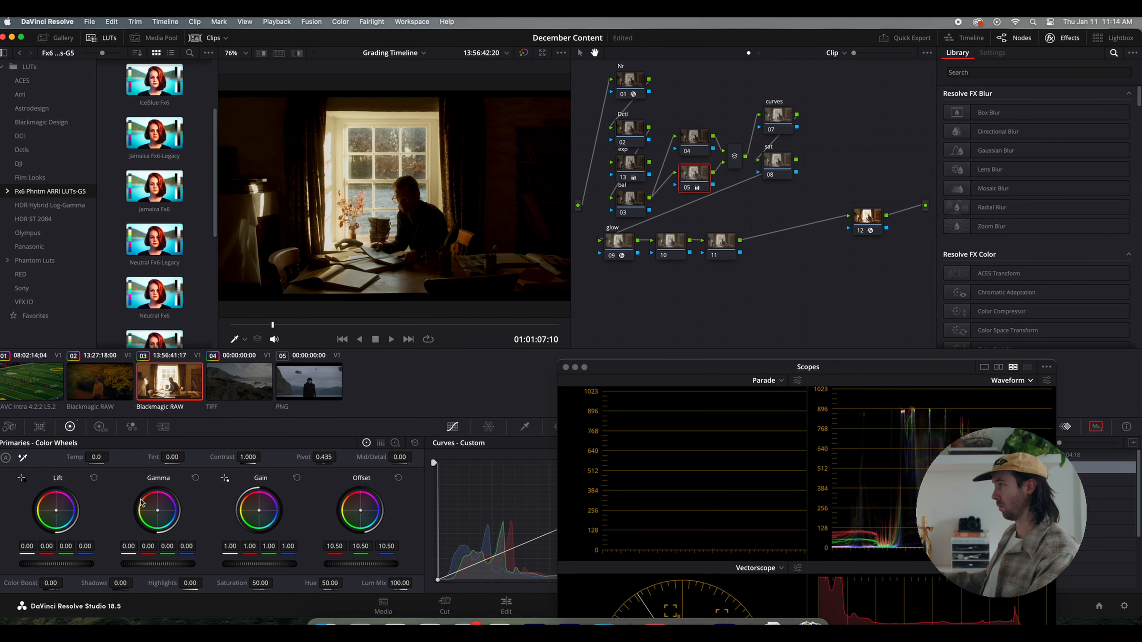
key("super+z")
Raise the exp node's luminance Gain to 0.93 and shift the exp and bal nodes slightly in the graph.
left_click_drag(614, 180, 610, 183)
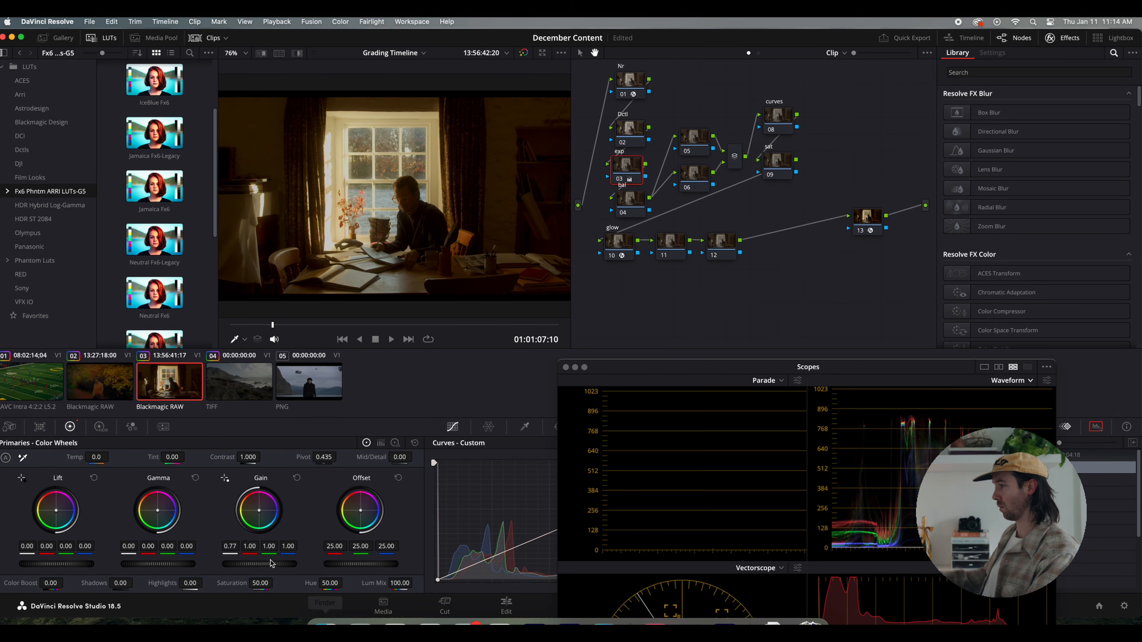
left_click_drag(260, 564, 275, 564)
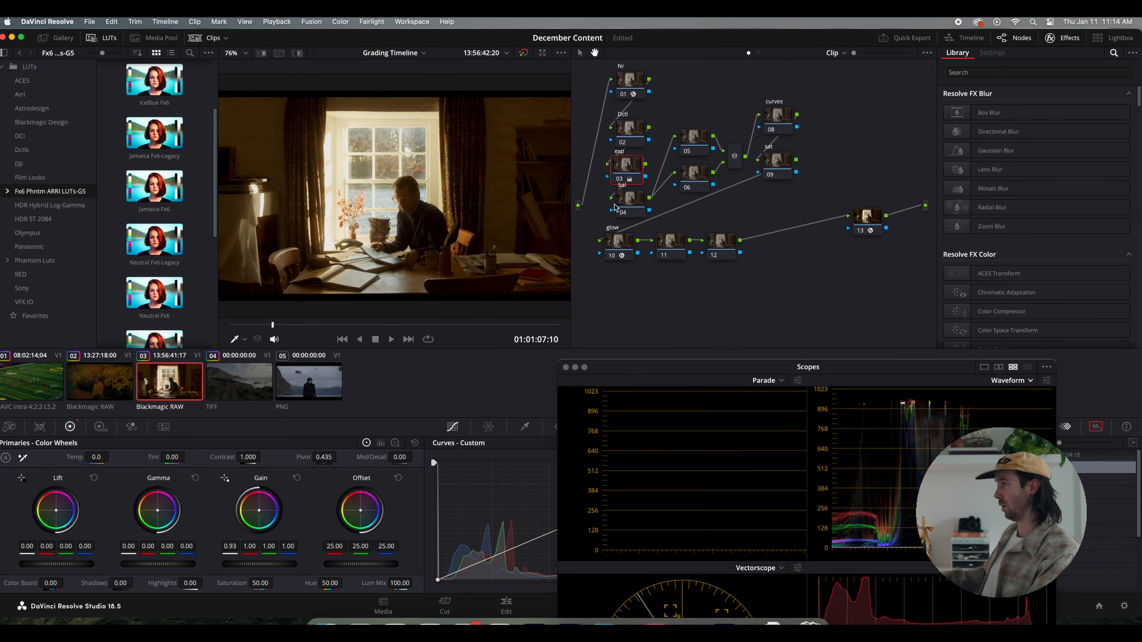
left_click_drag(628, 201, 622, 200)
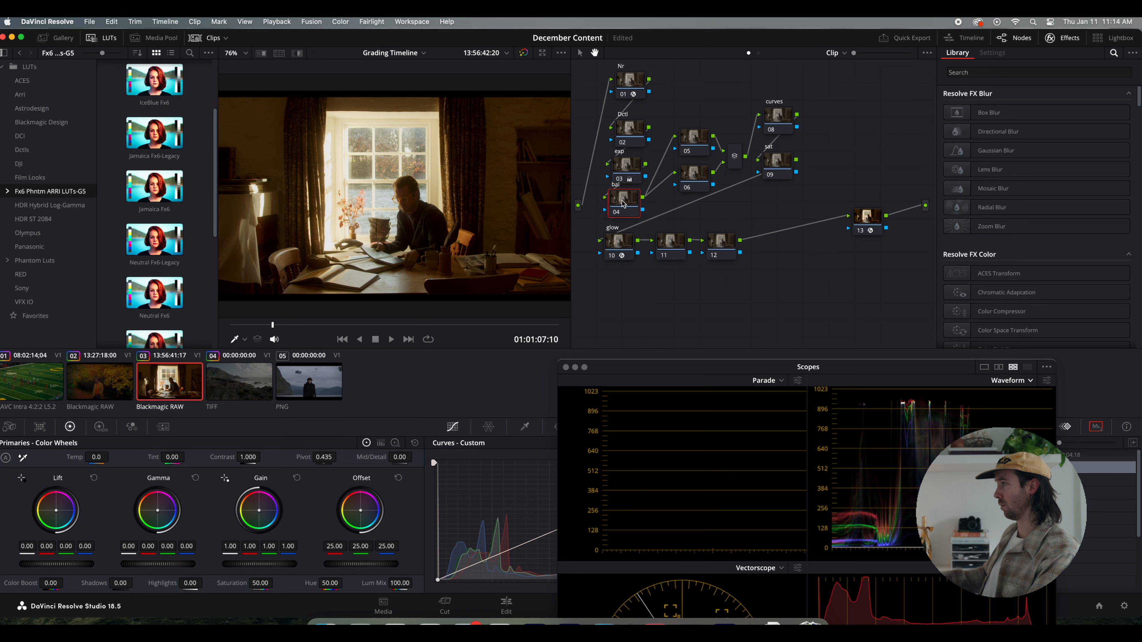
left_click(618, 181)
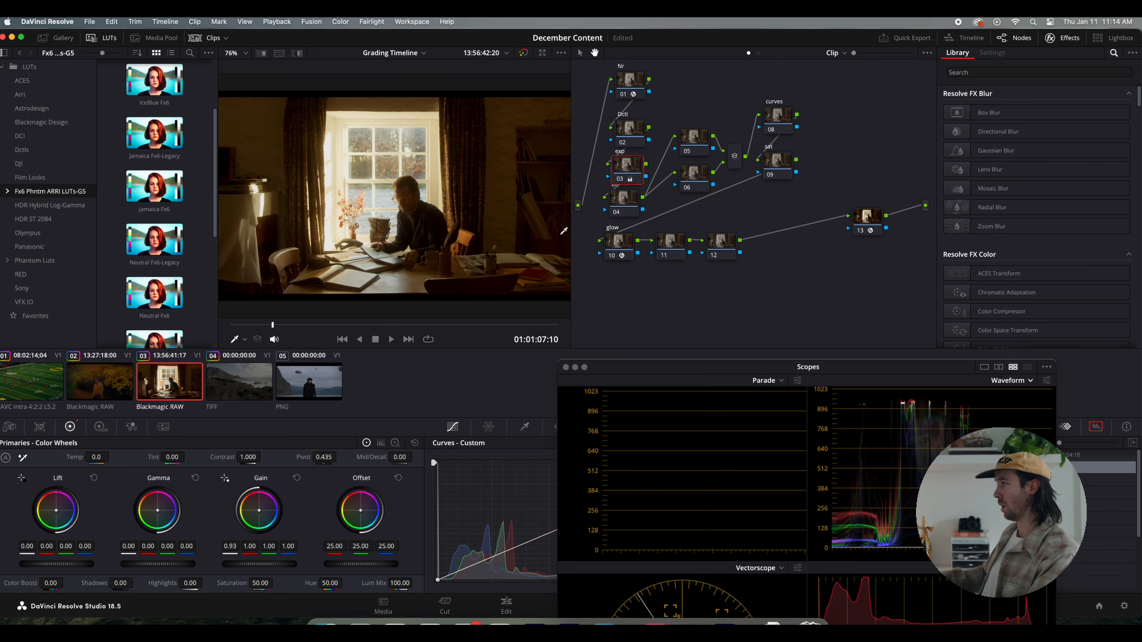
Set the exp node's luminance Gain to 0.68 and its Gamma to 0.04.
left_click_drag(259, 563, 174, 566)
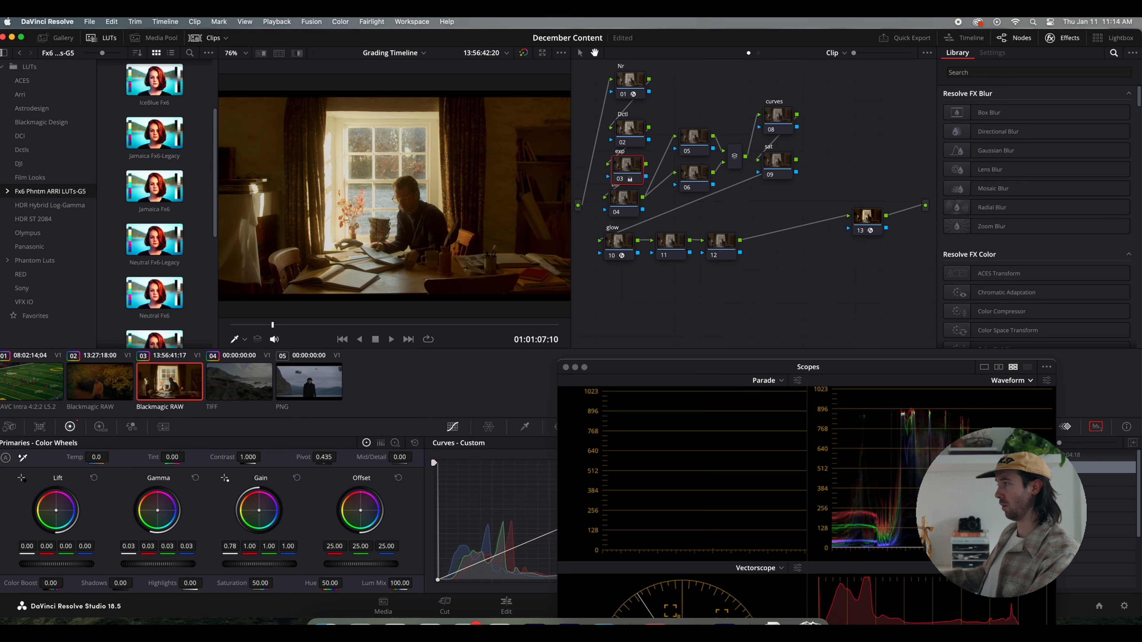
left_click_drag(259, 564, 239, 564)
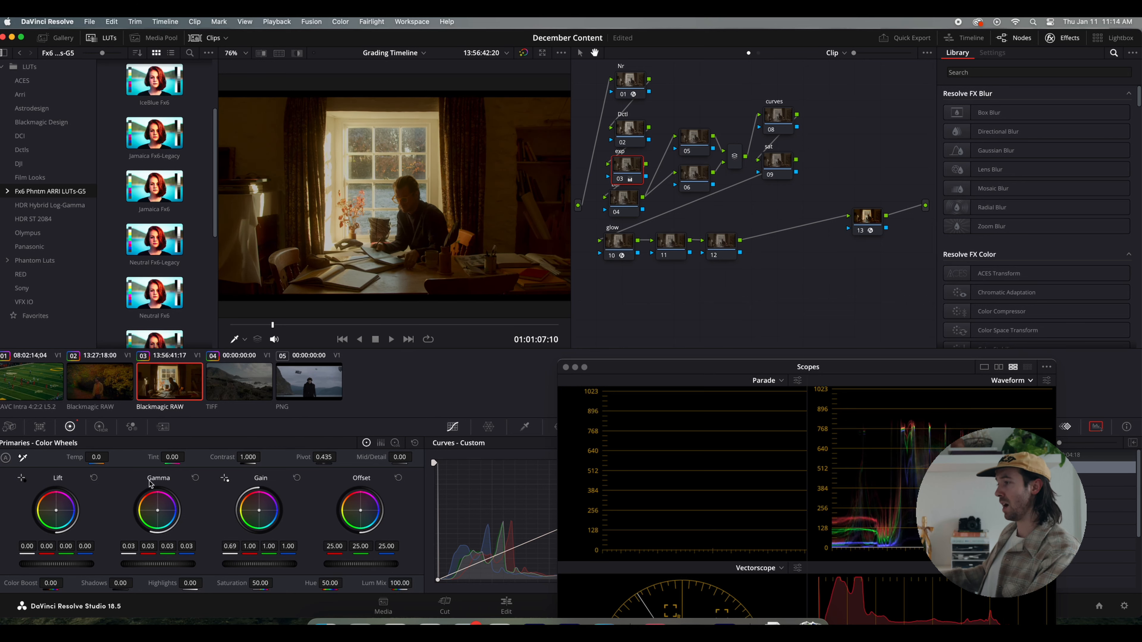
left_click_drag(147, 565, 152, 565)
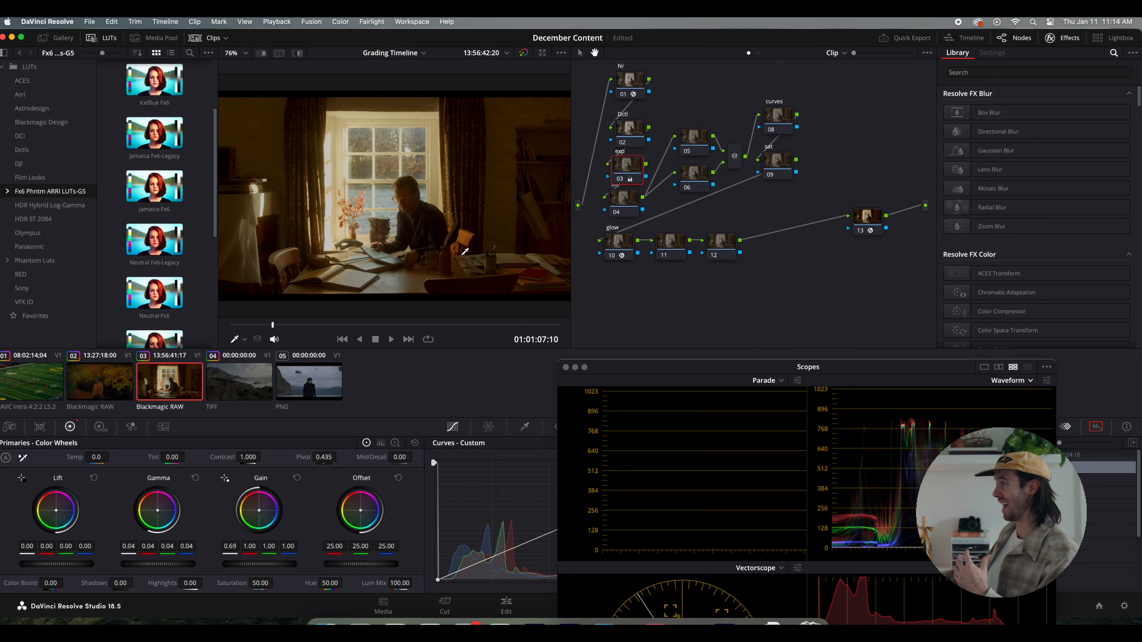
left_click_drag(232, 550, 229, 549)
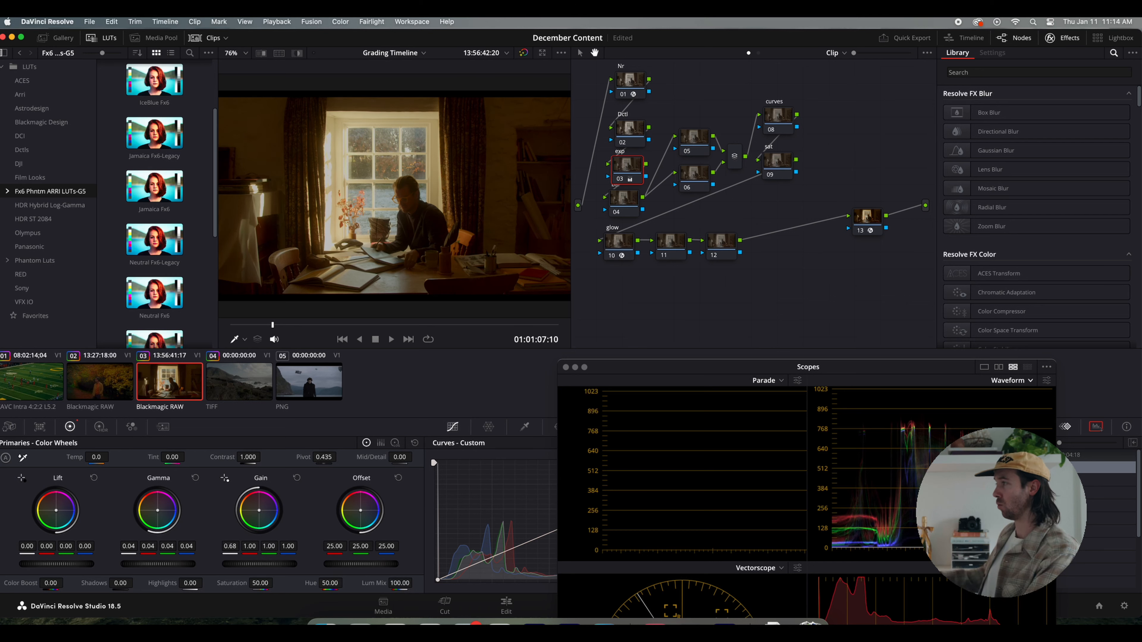
Compare the picture with and without the exposure adjustment by toggling the exp node, leaving it disabled.
left_click(626, 180)
left_click(626, 180)
left_click(626, 180)
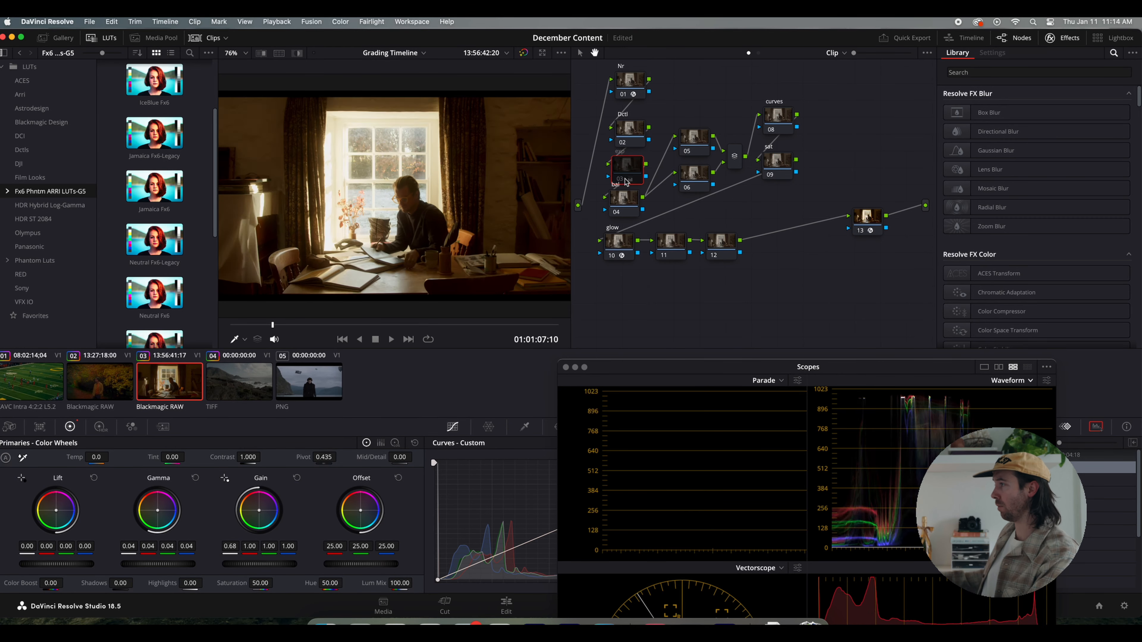
Toggle the exp node off and on to compare the exposure adjustment, leaving the node enabled.
left_click(627, 180)
left_click(626, 180)
left_click(626, 180)
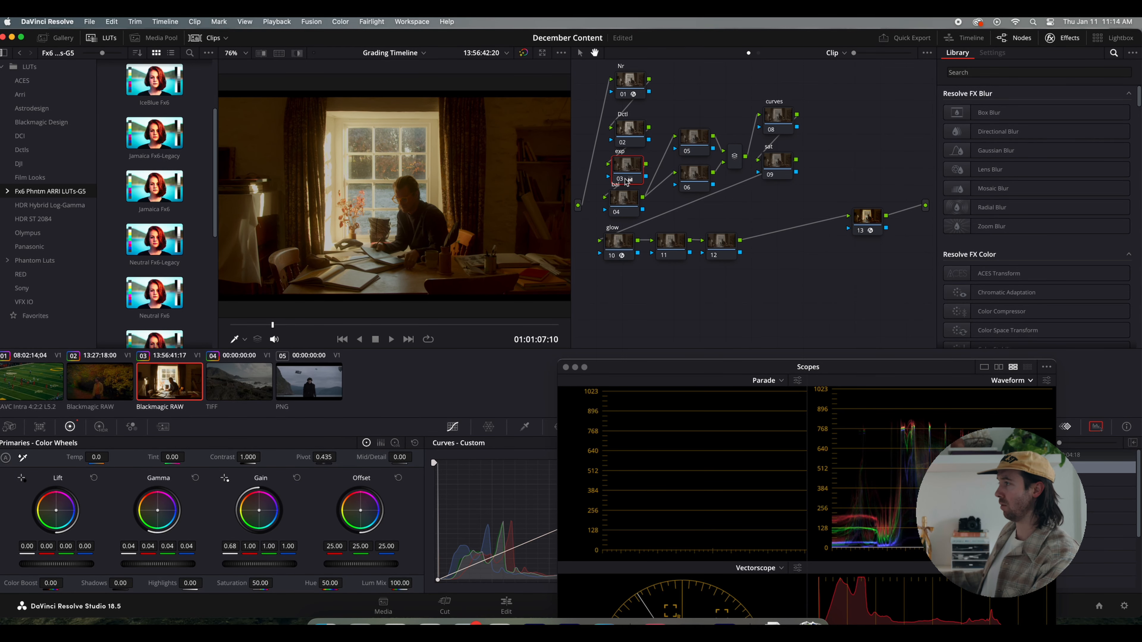
left_click(627, 180)
left_click(626, 180)
left_click(626, 180)
left_click(626, 180)
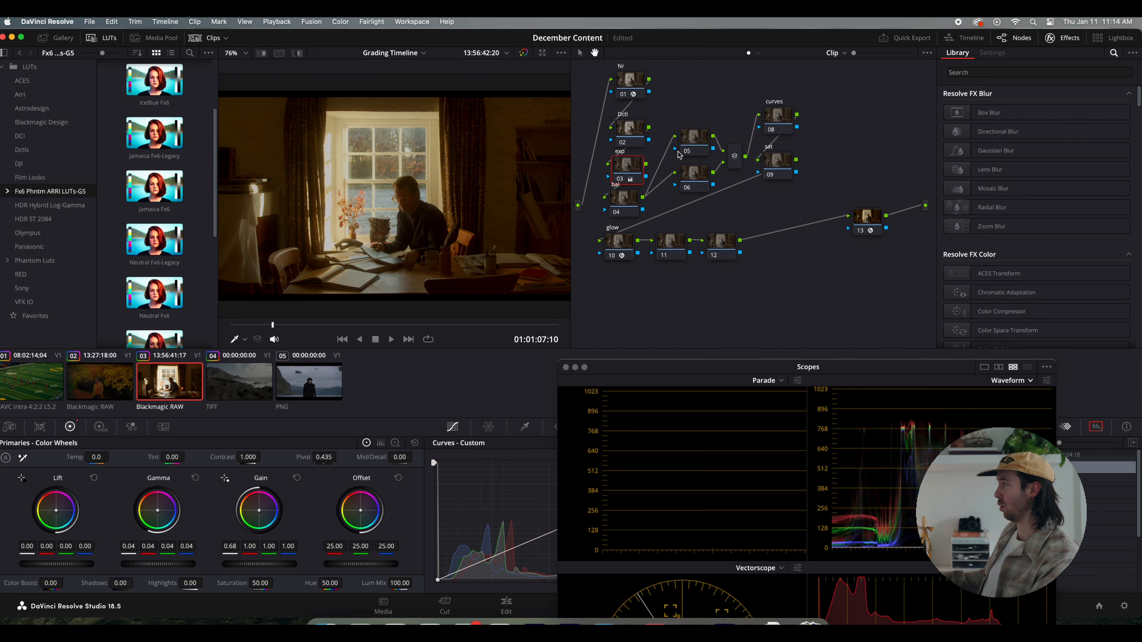
On the curves node, lower the custom curve's white point slightly and raise a point in its upper midtones, with the scopes window moved aside.
left_click(701, 133)
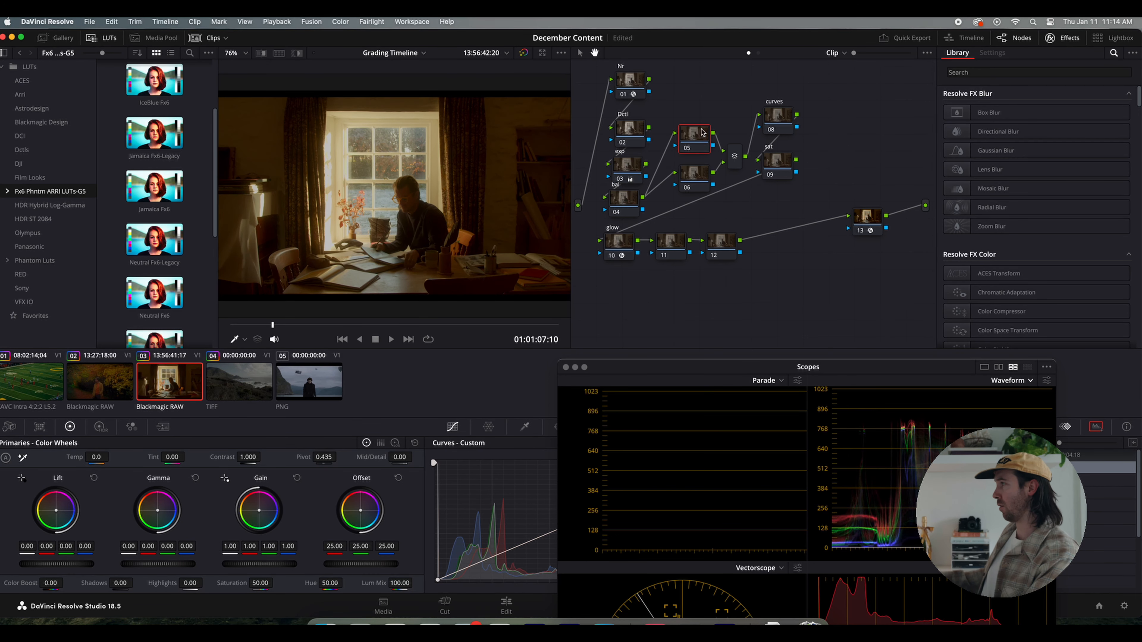
left_click_drag(685, 364, 933, 548)
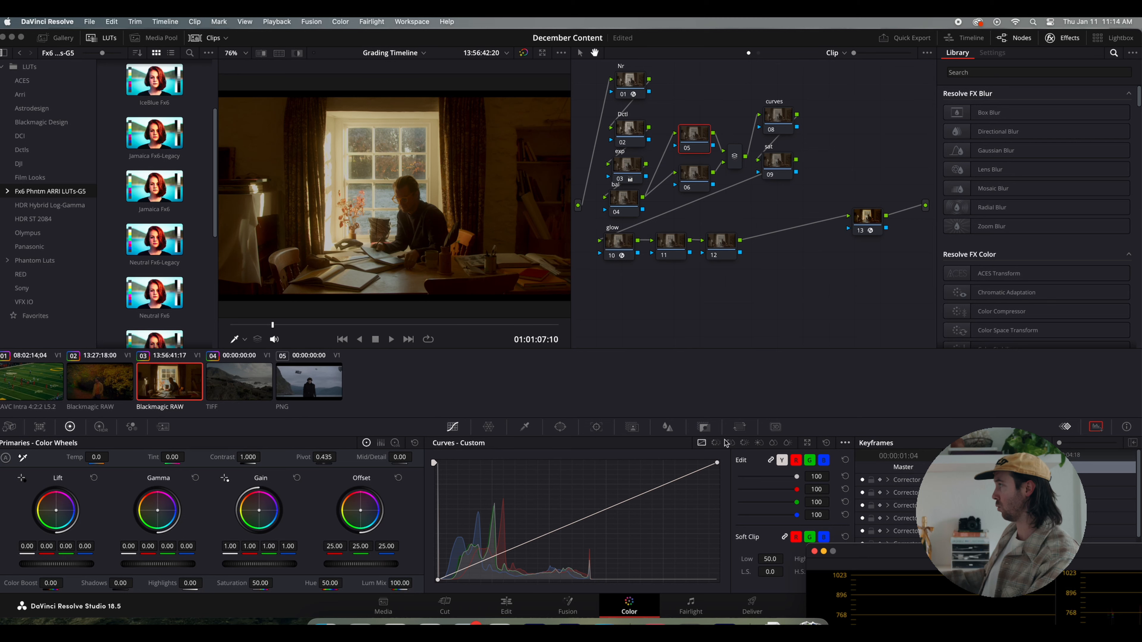
left_click(774, 121)
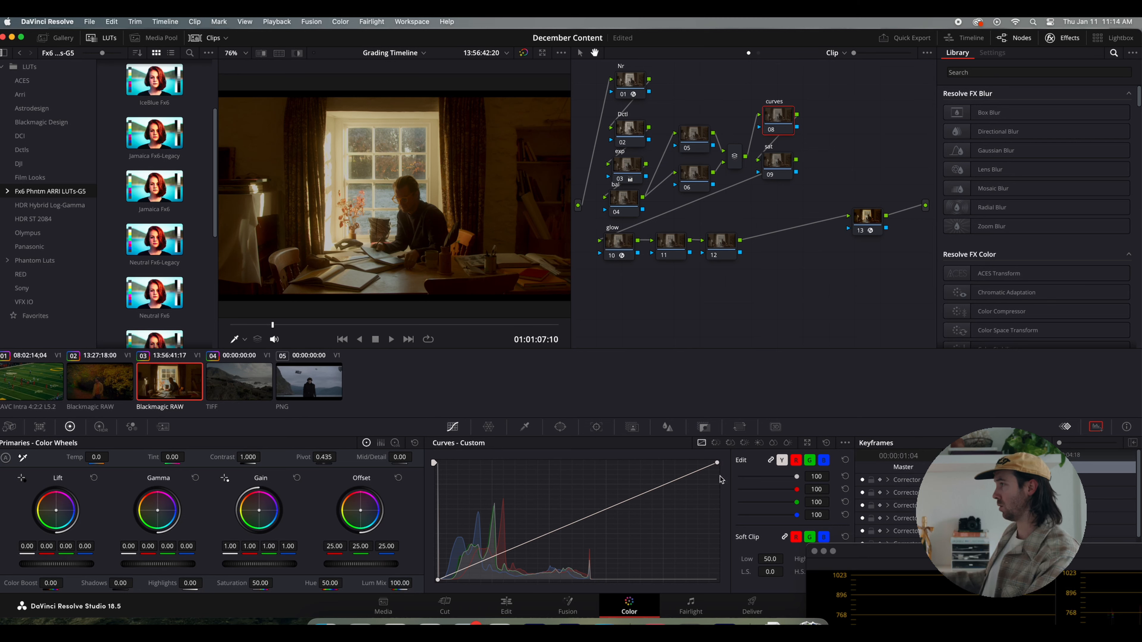
left_click_drag(717, 463, 716, 475)
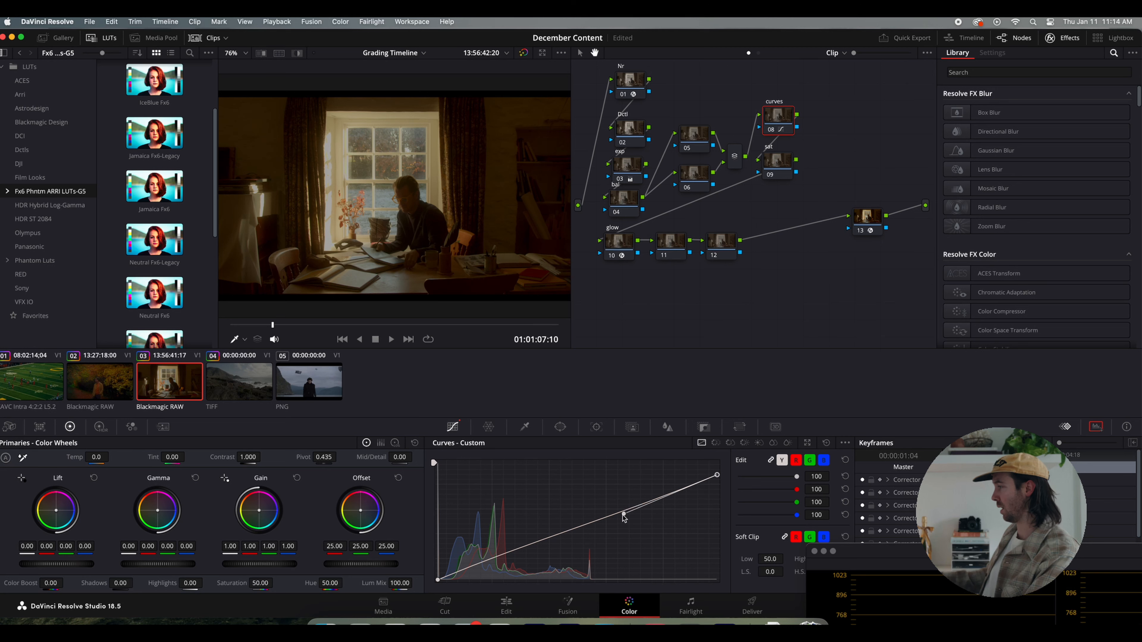
left_click_drag(624, 515, 621, 497)
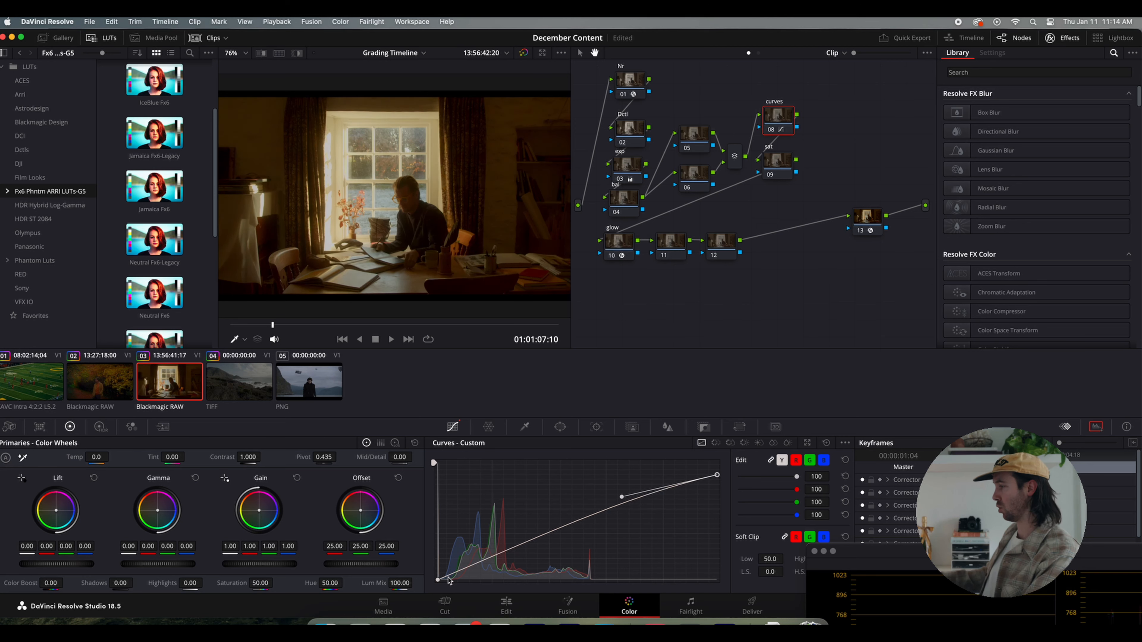
Compare the picture with and without the curves node's adjustment, leaving the node enabled.
left_click(773, 128)
left_click(772, 128)
left_click(773, 129)
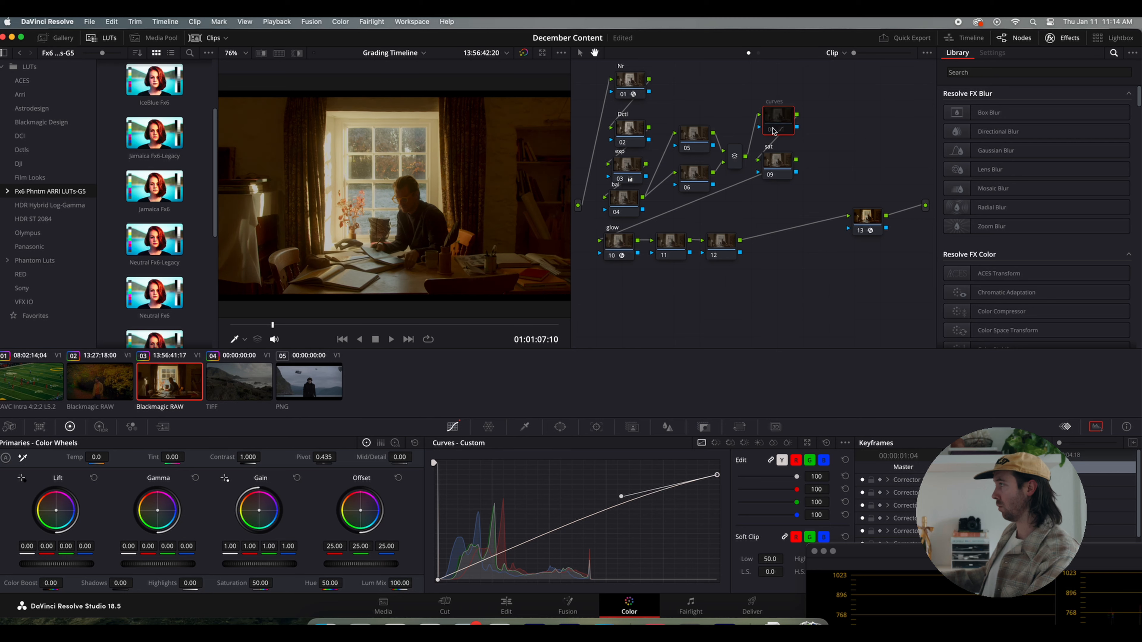
left_click(773, 130)
Lower the curves node's white point a little further and check the result on the waveform scope.
left_click_drag(718, 476, 722, 487)
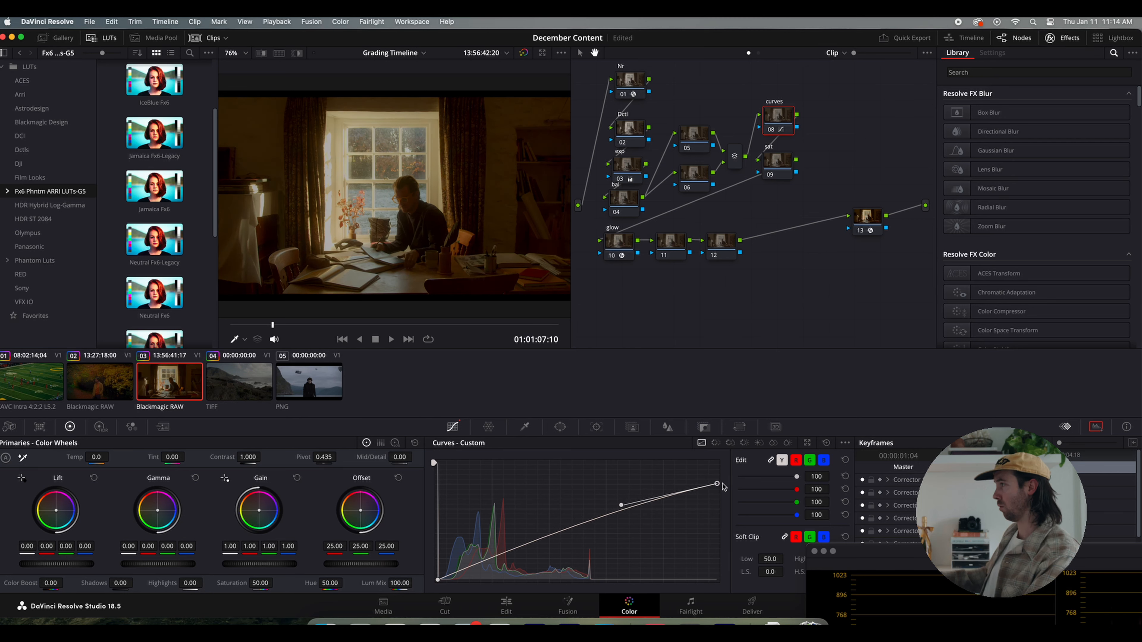
left_click(771, 131)
left_click(773, 131)
left_click_drag(955, 552, 728, 252)
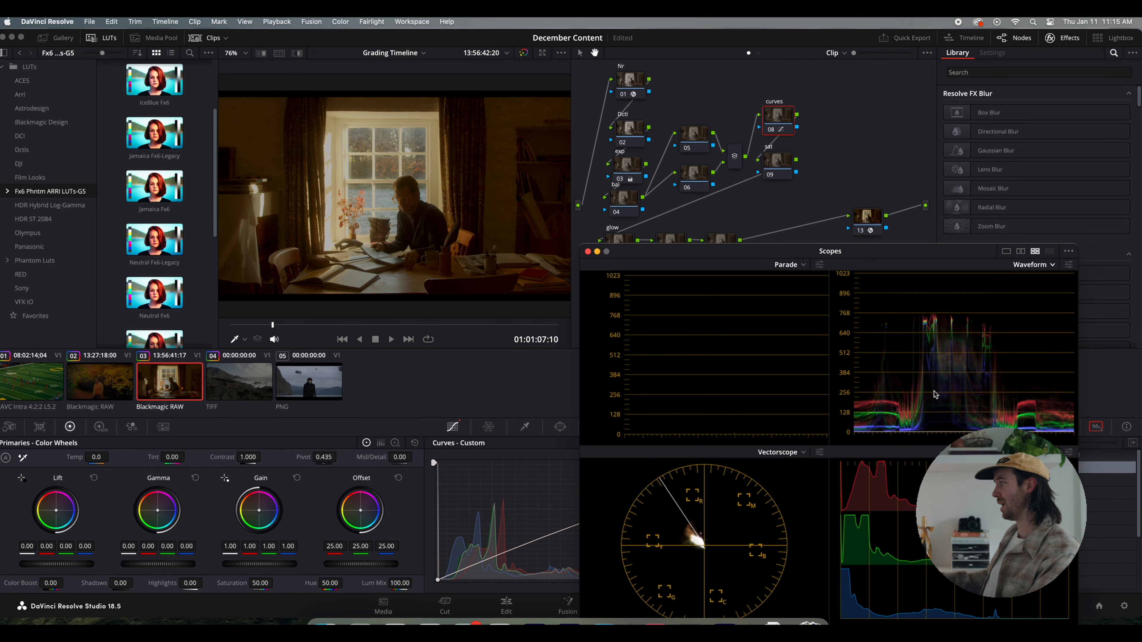
left_click_drag(774, 254, 1066, 349)
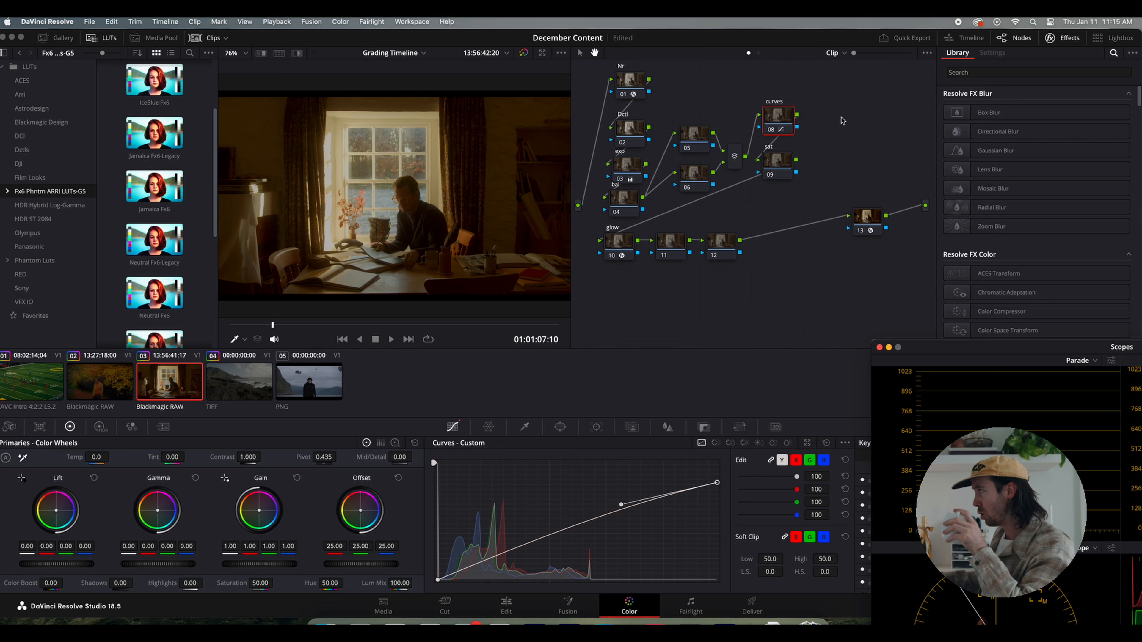
left_click(783, 166)
right_click(783, 166)
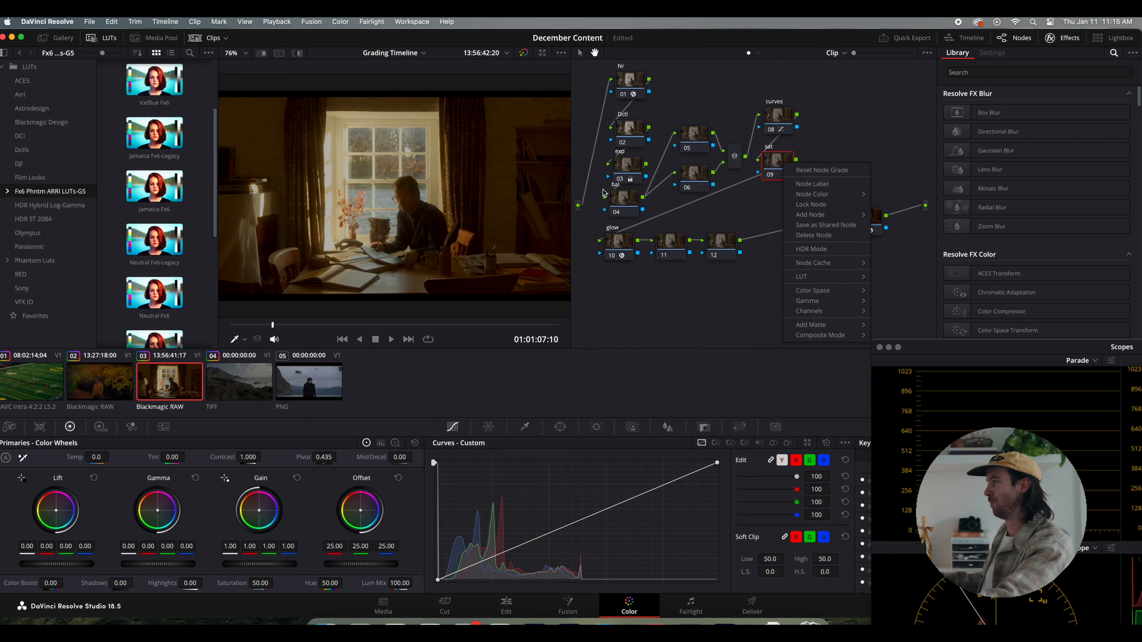
left_click(625, 201)
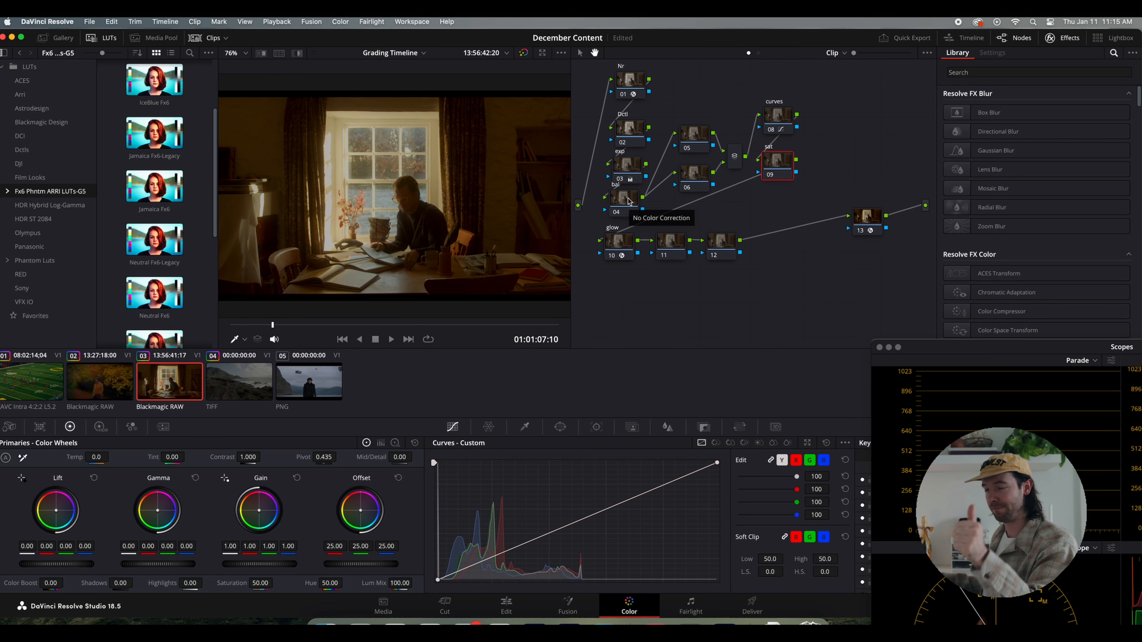
Shift the bal node slightly in the graph and cool its Offset to red 21.26, green 23.75 and blue 27.05.
left_click(629, 201)
left_click_drag(629, 201, 632, 200)
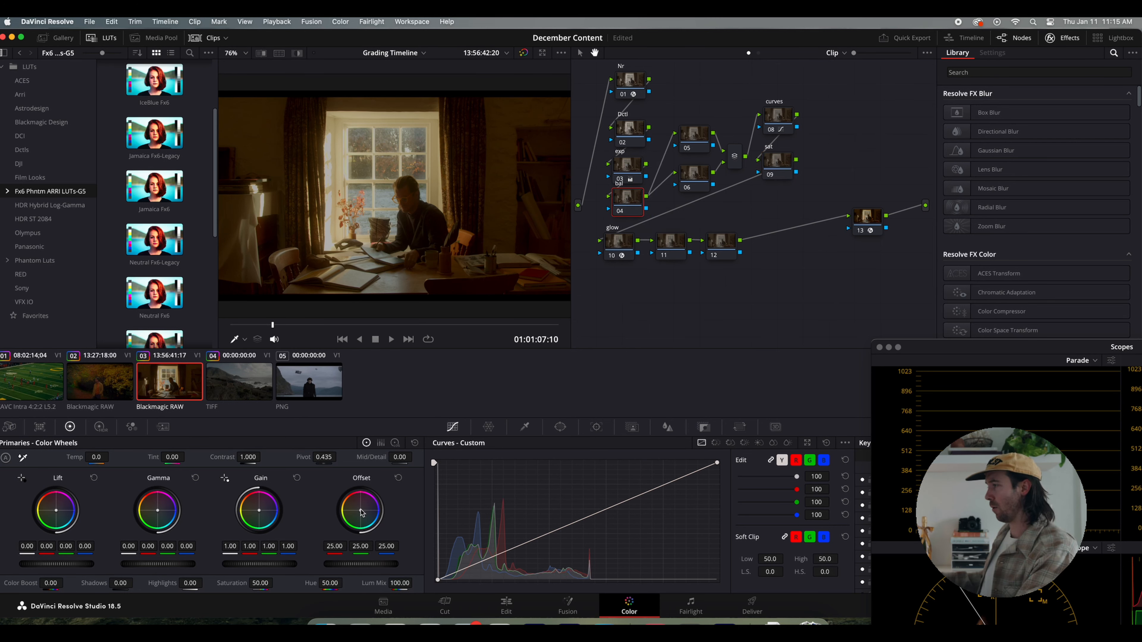
left_click_drag(360, 510, 361, 512)
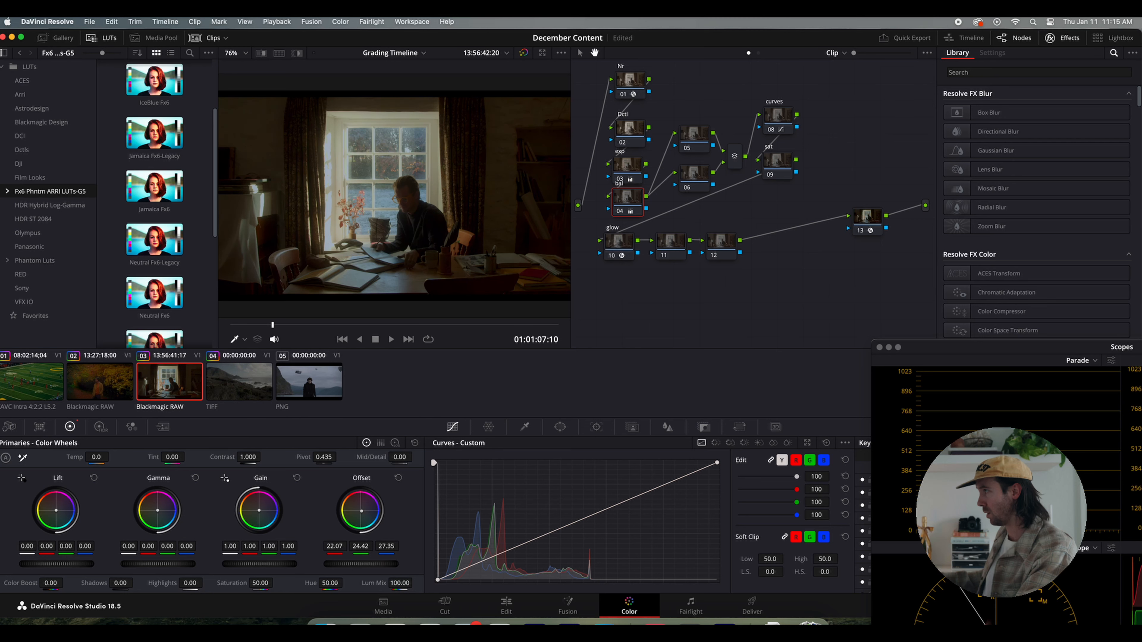
left_click_drag(361, 511, 361, 511)
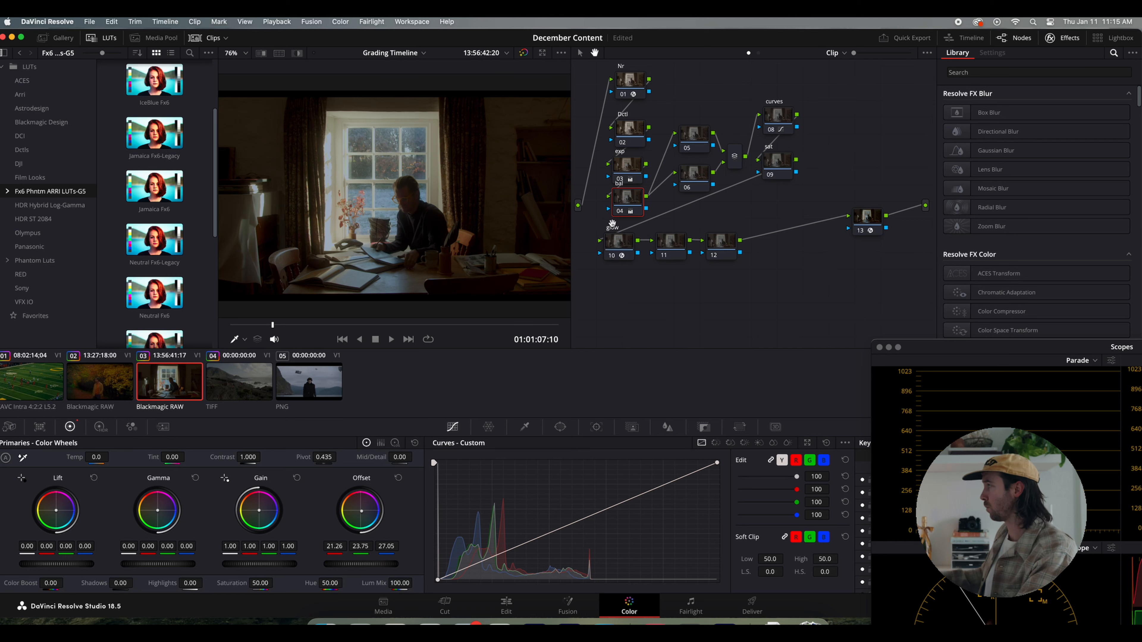
Compare the man's face and the wider picture with and without the bal node's correction, leaving the node enabled.
left_click(620, 213)
left_click(619, 213)
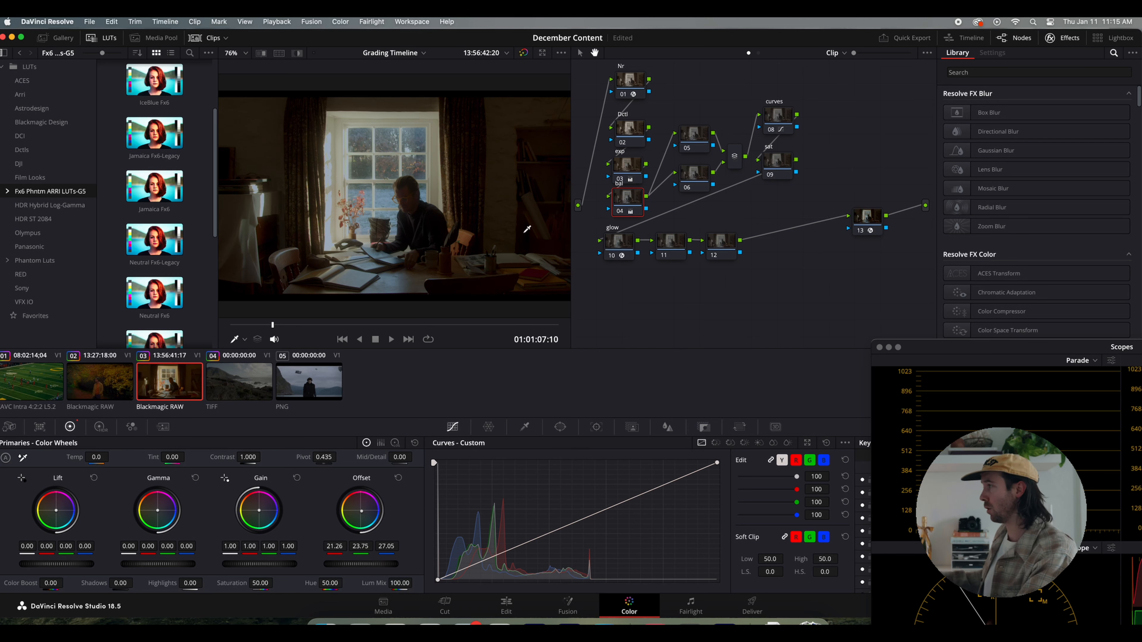
scroll(423, 222, "up", 5)
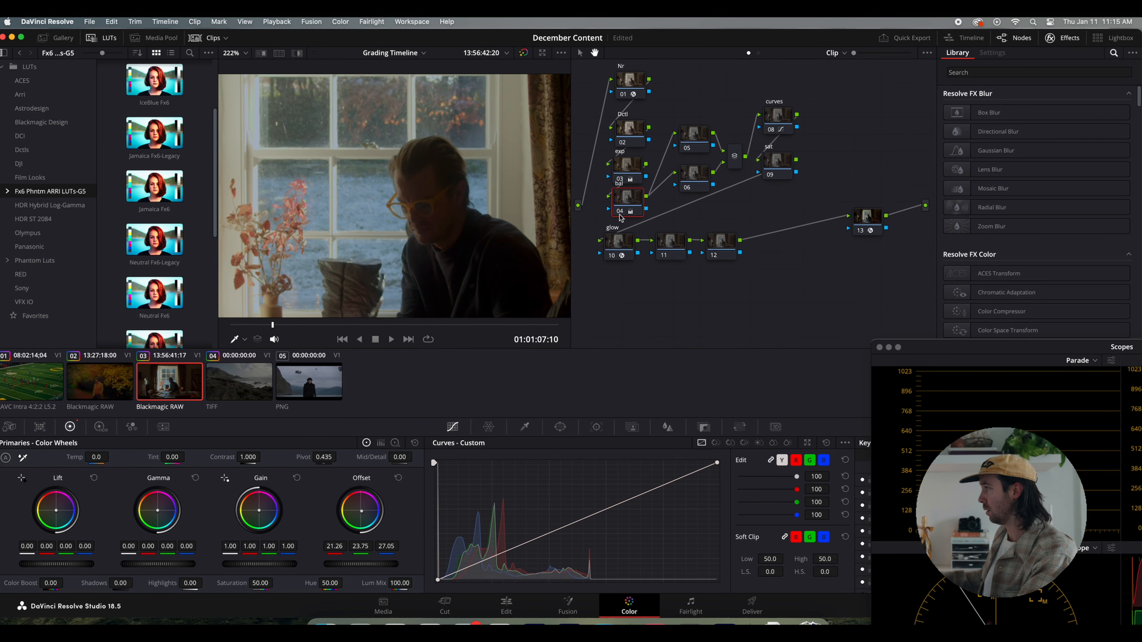
scroll(531, 255, "down", 3)
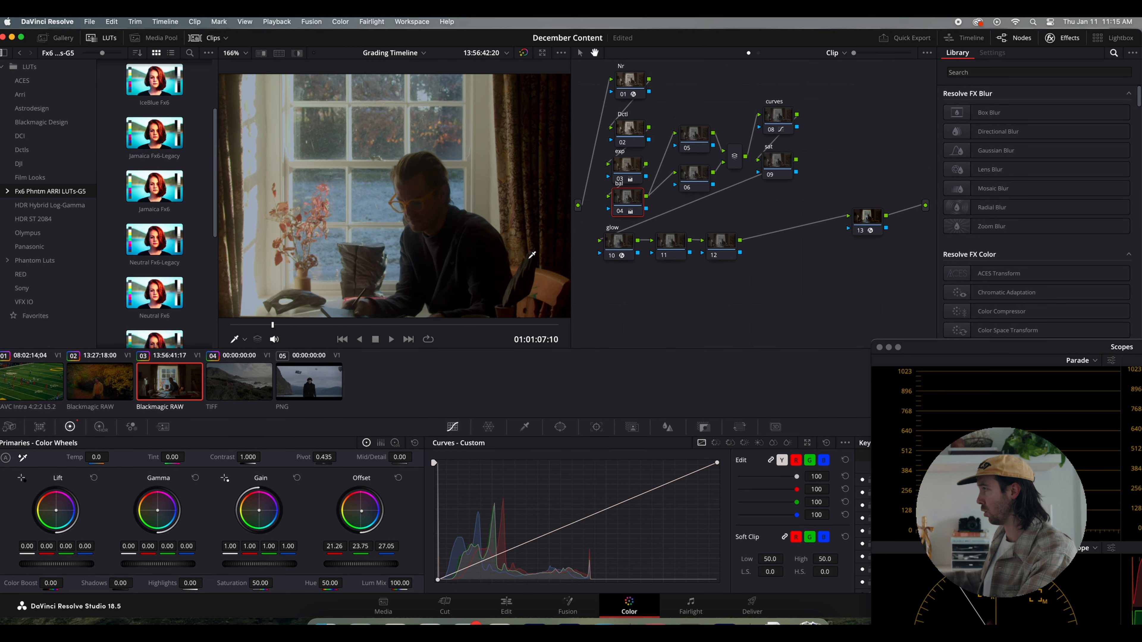
left_click(620, 213)
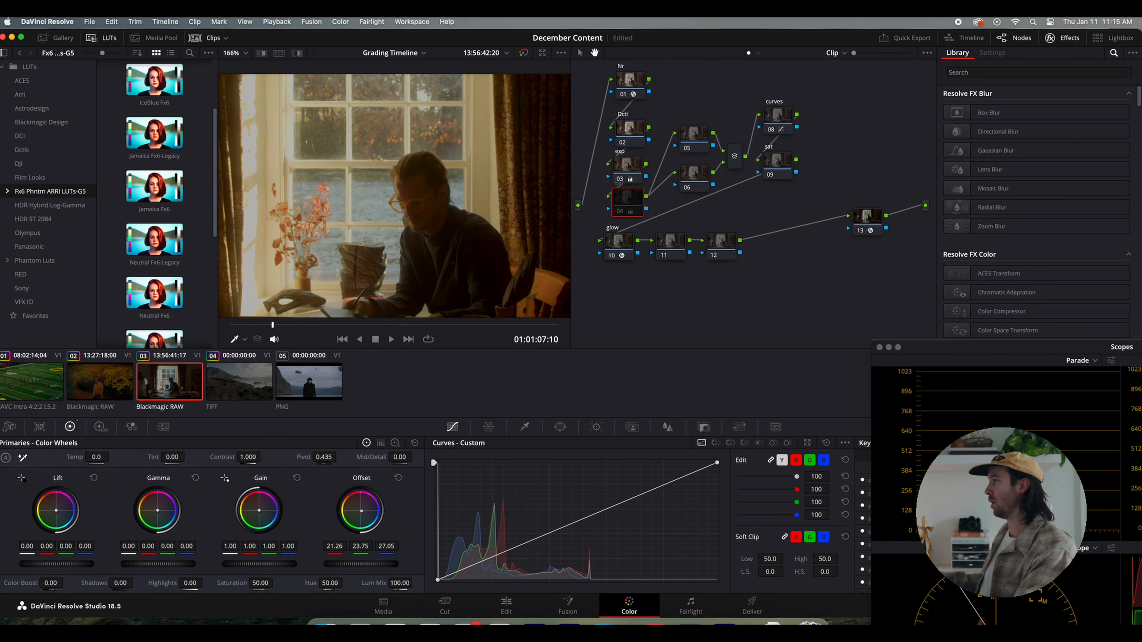
left_click(620, 213)
scroll(433, 183, "up", 4)
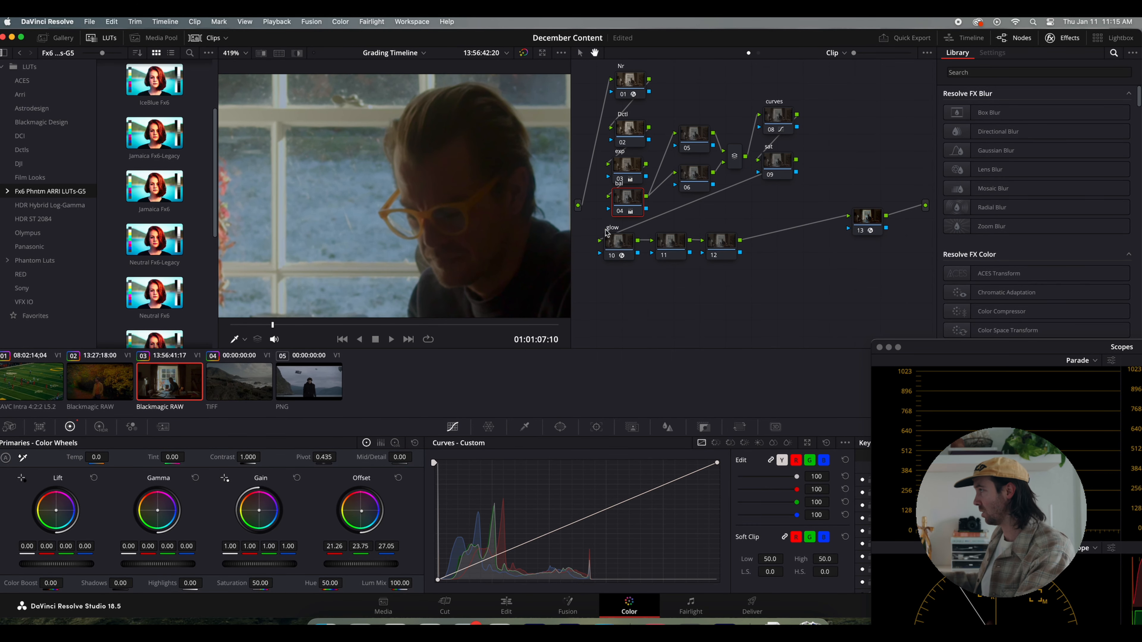
left_click(621, 212)
left_click(621, 213)
scroll(548, 248, "down", 4)
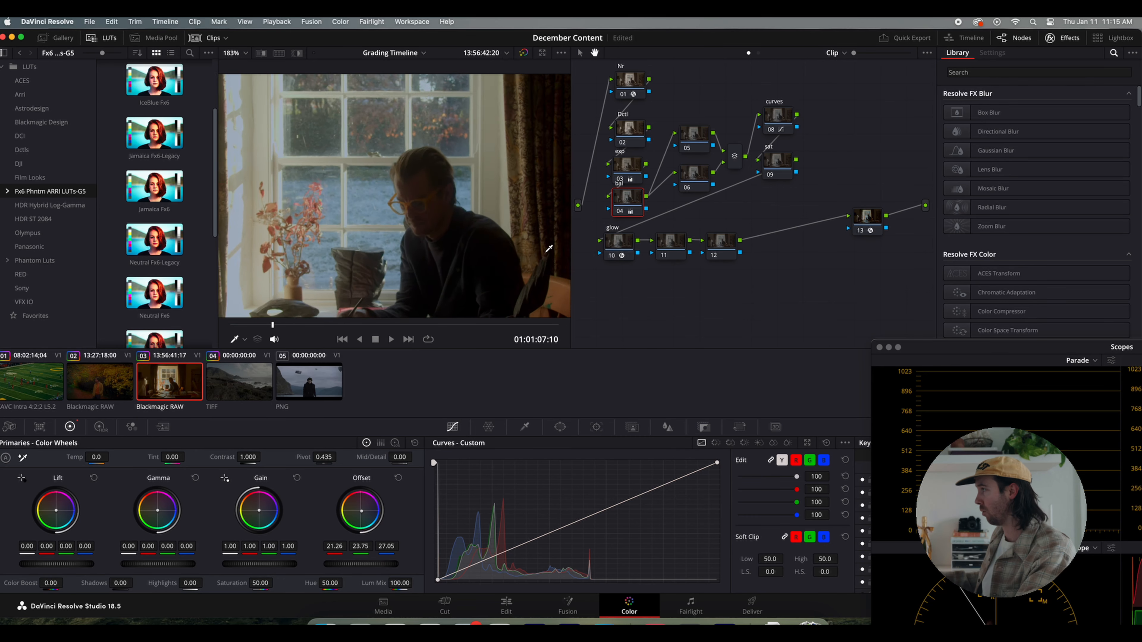
scroll(548, 248, "down", 3)
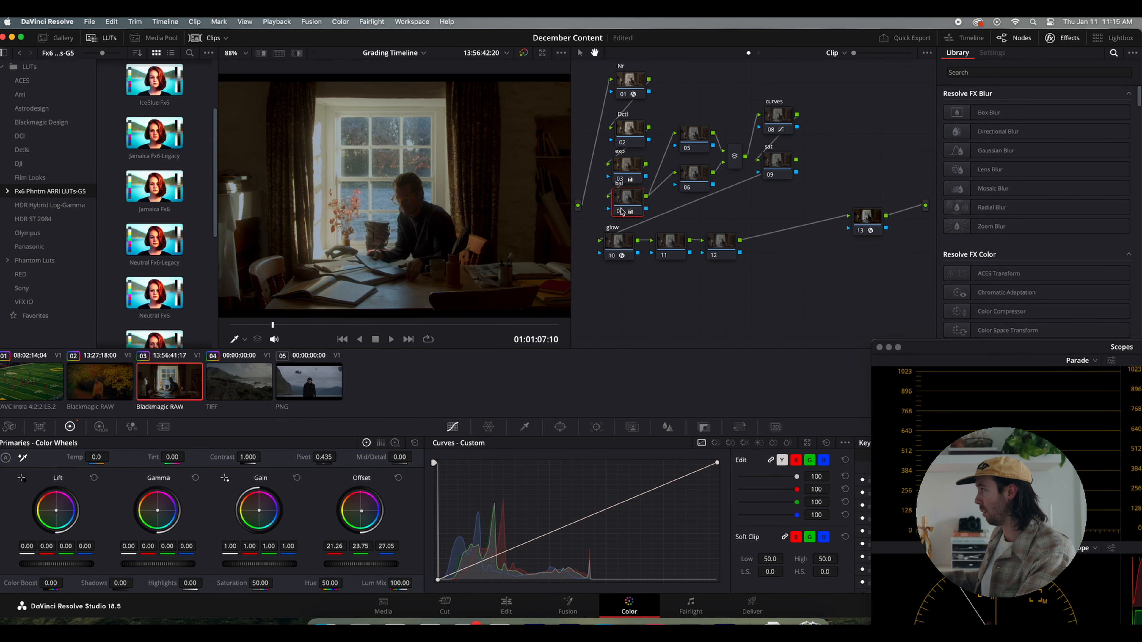
left_click(620, 211)
scroll(566, 207, "up", 2)
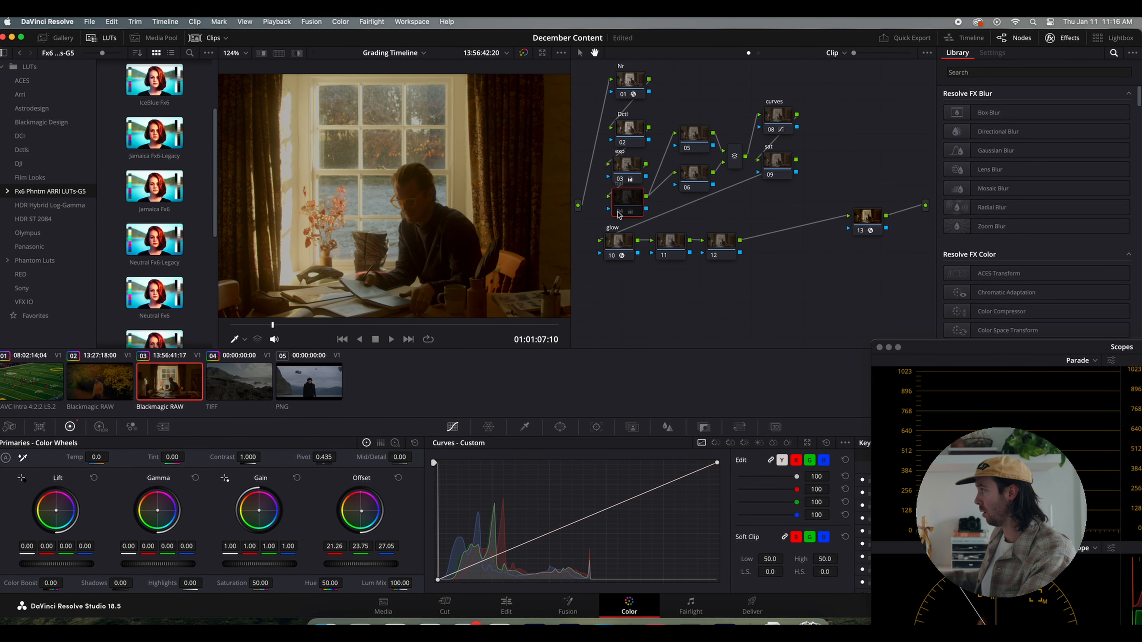
left_click(618, 212)
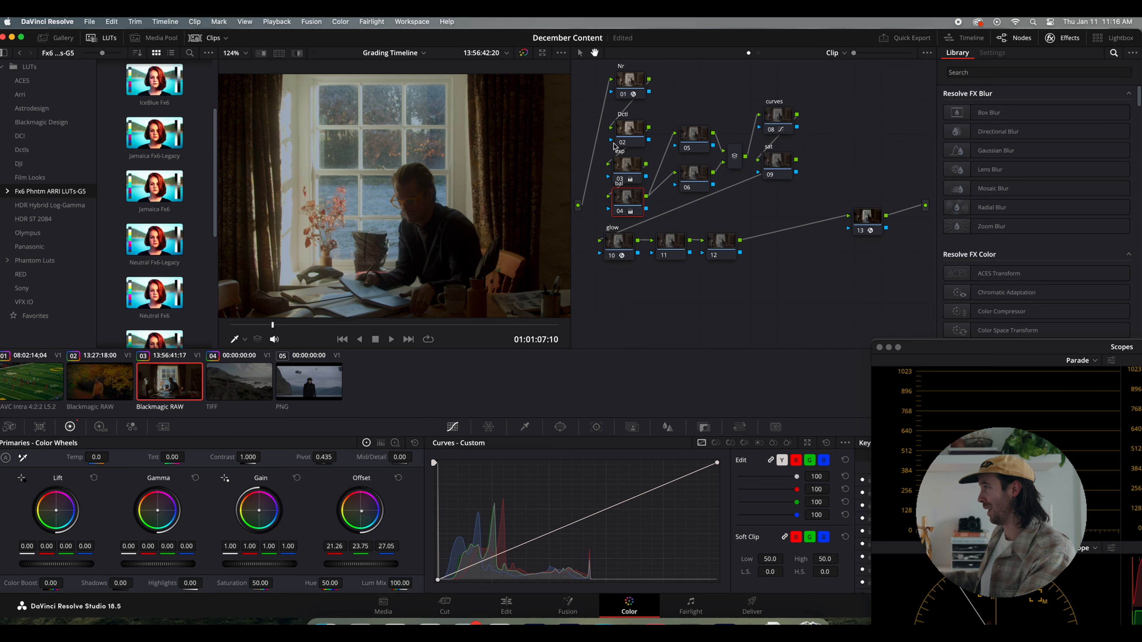
On the Nr node, set temporal noise reduction to 2 frames with the motion estimation type Better.
left_click(631, 82)
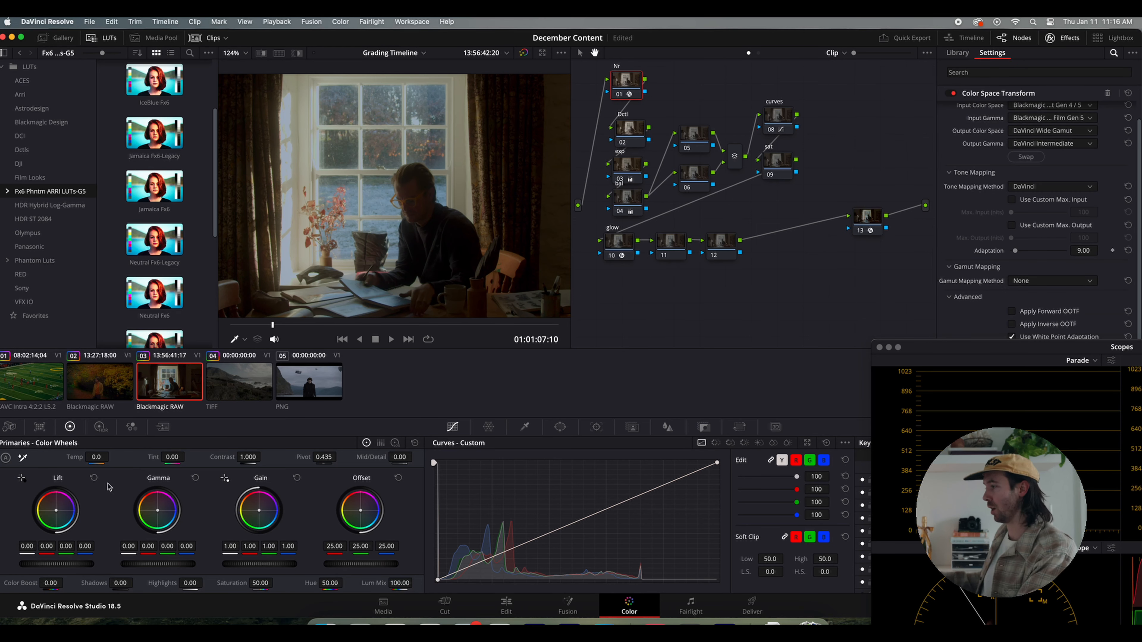
left_click(166, 430)
left_click(60, 471)
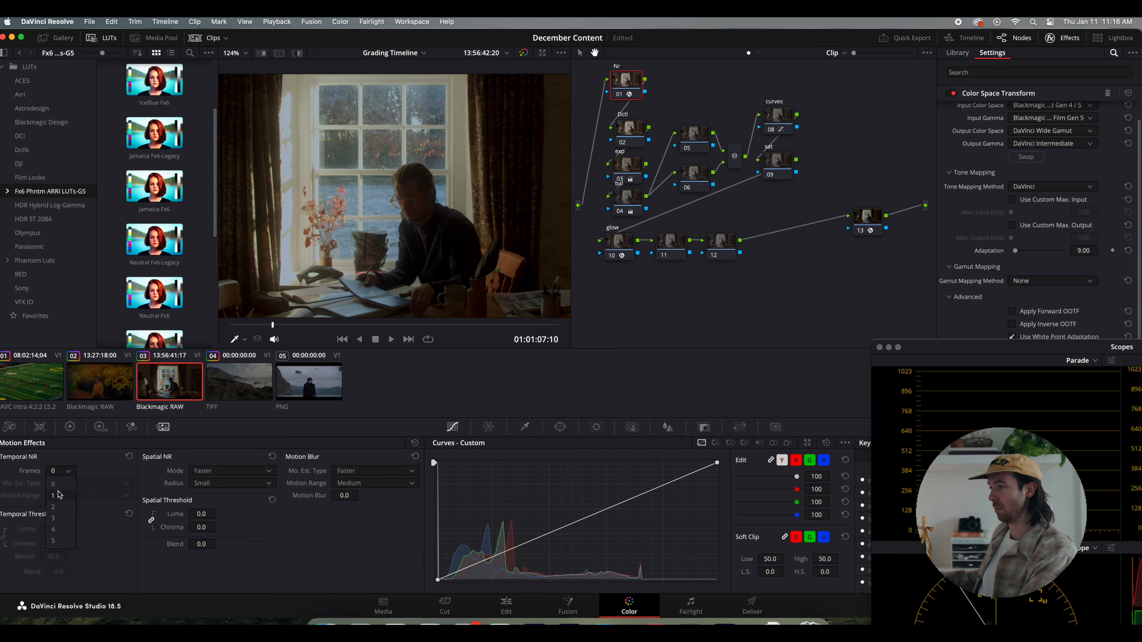
left_click(52, 506)
left_click(78, 484)
left_click(74, 509)
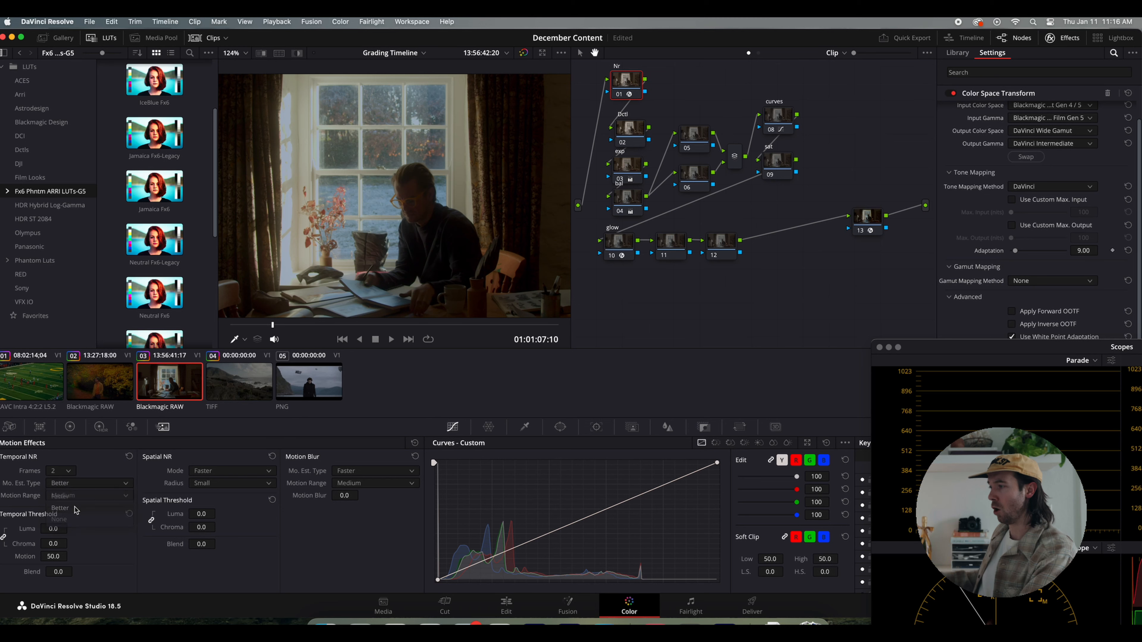
Set the Nr node's temporal Luma and Chroma thresholds to 15.4 and its unlinked spatial Chroma threshold to 13.2.
left_click_drag(50, 528, 54, 528)
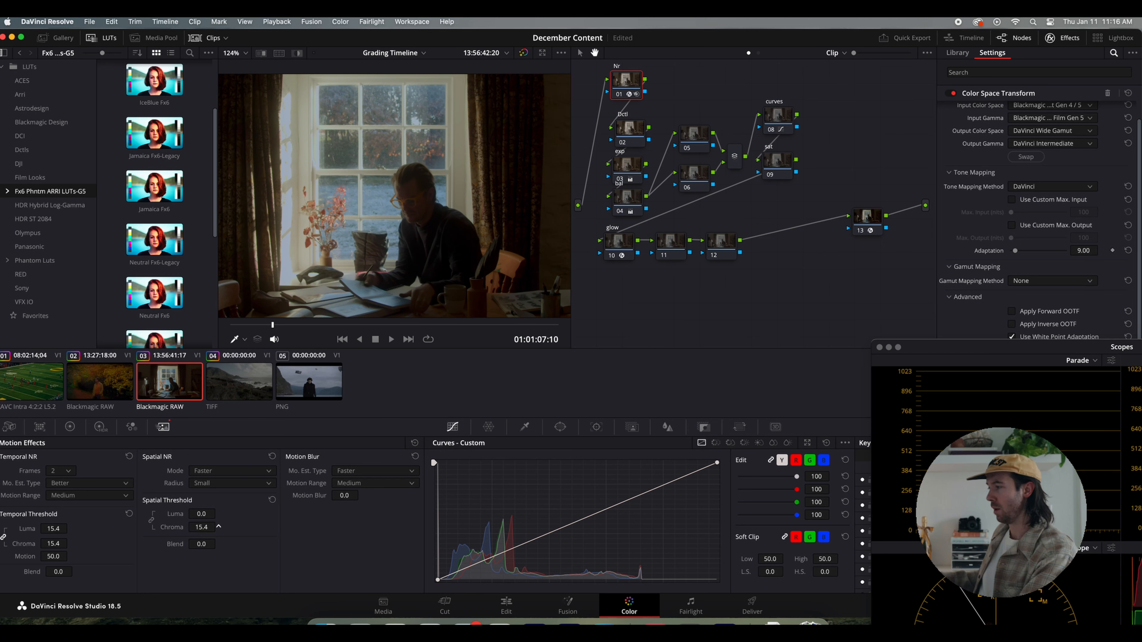
scroll(412, 242, "up", 10)
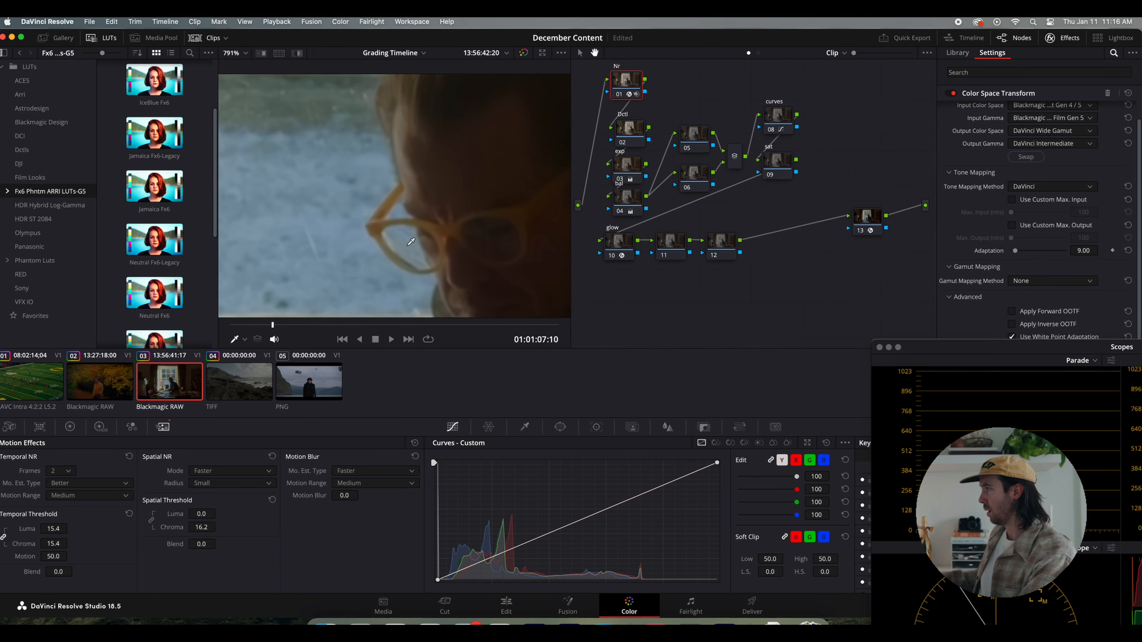
scroll(411, 242, "down", 1)
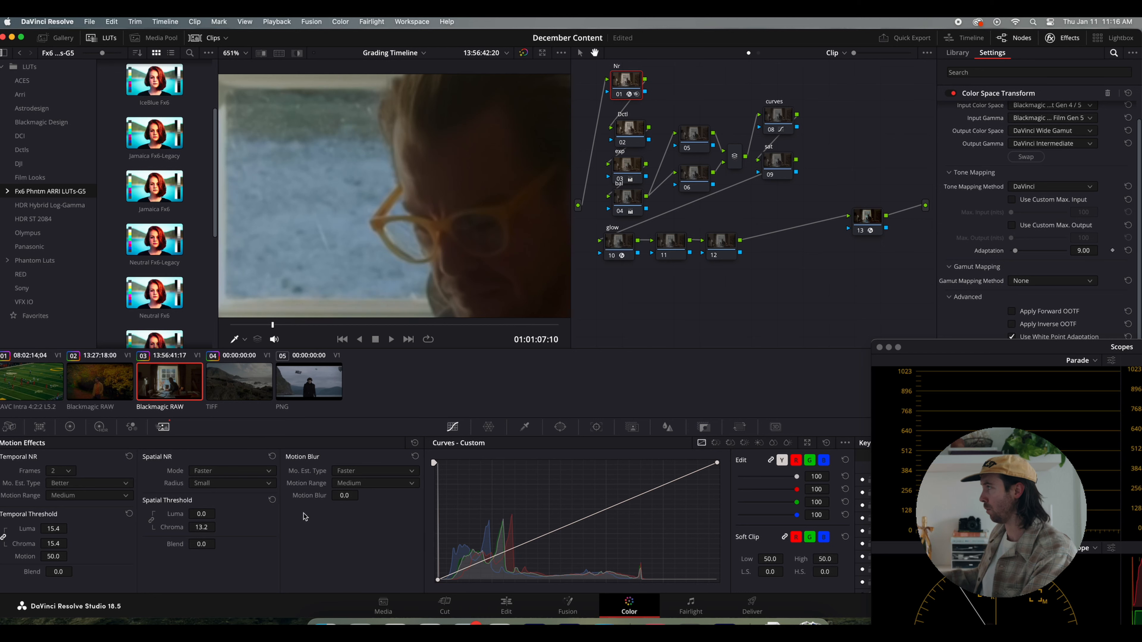
Compare the picture with and without the Nr node, leave it enabled, and shift it slightly in line with the nodes below.
left_click(617, 94)
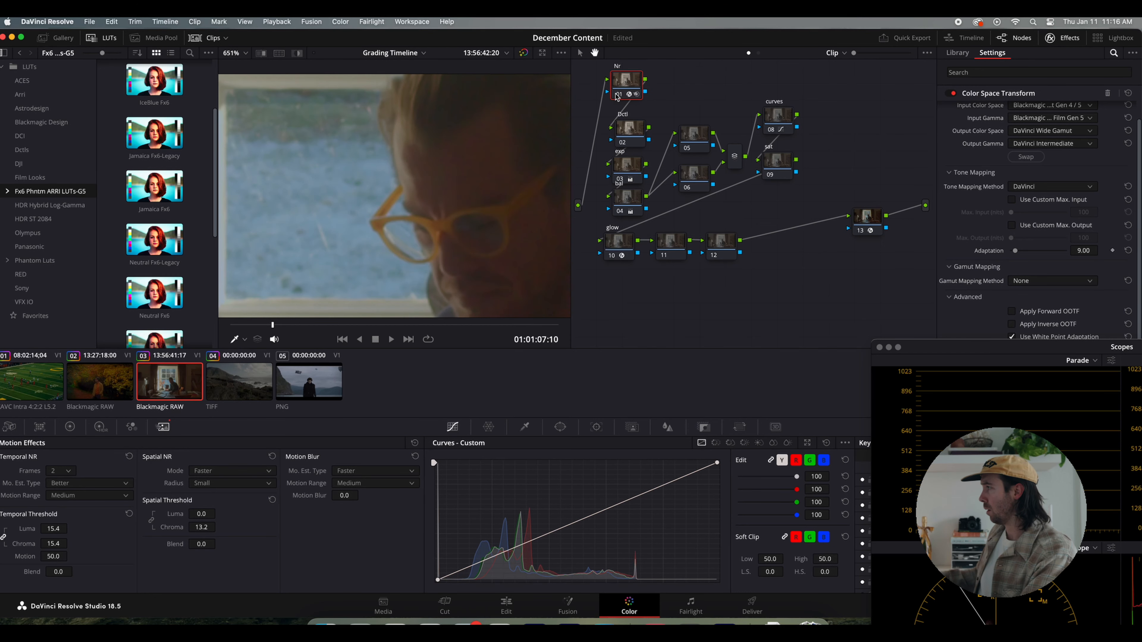
left_click(617, 94)
scroll(448, 168, "down", 5)
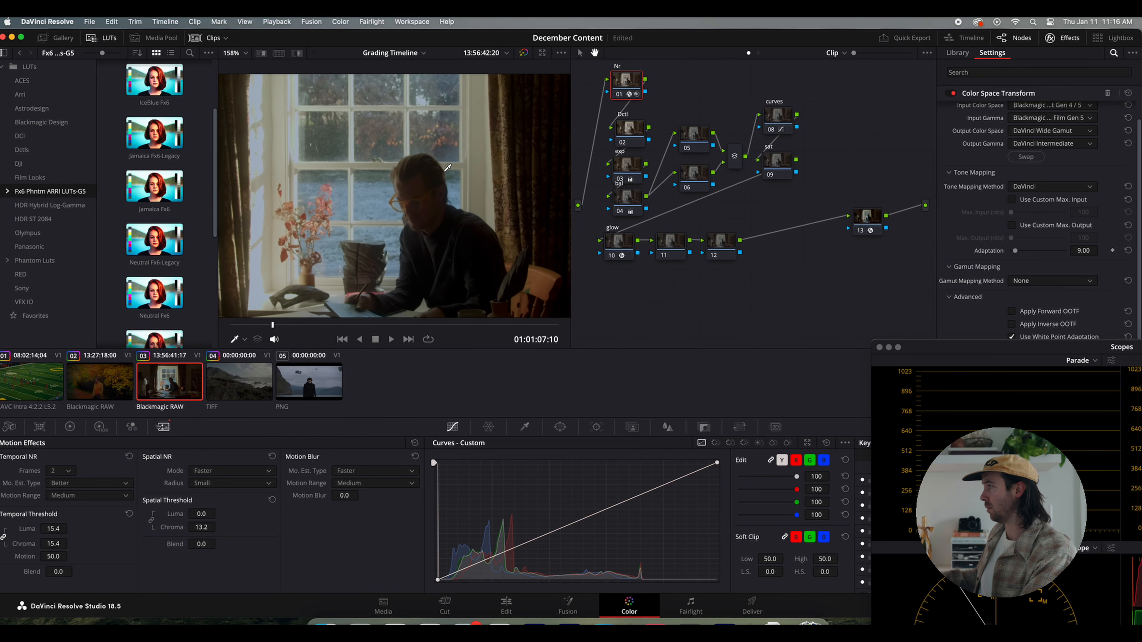
left_click(619, 95)
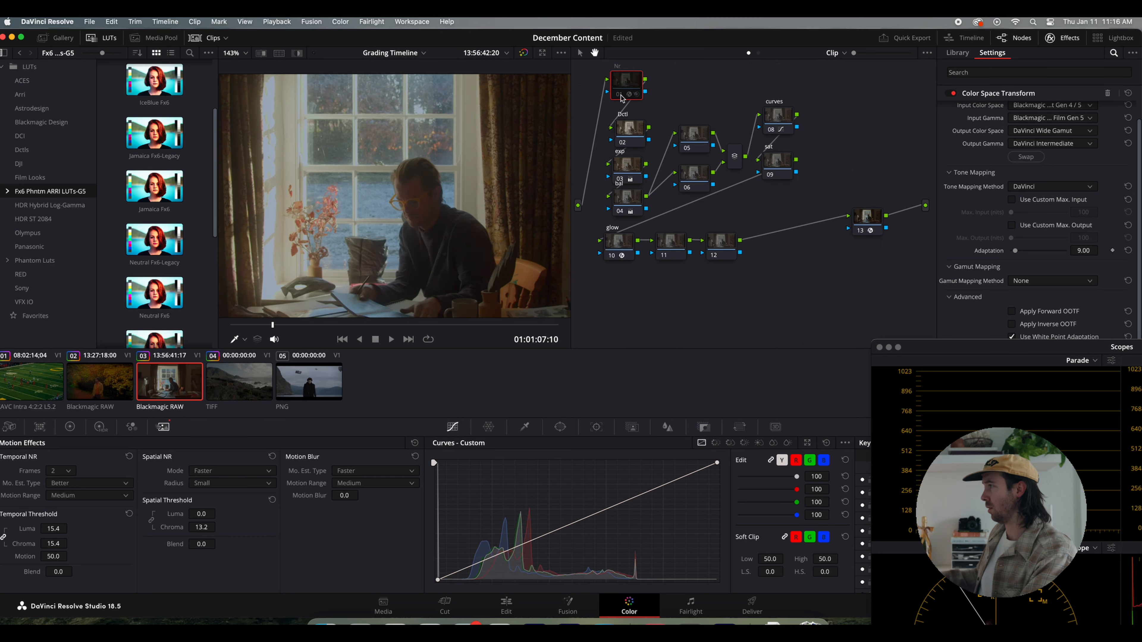
left_click(619, 95)
left_click_drag(630, 82, 634, 82)
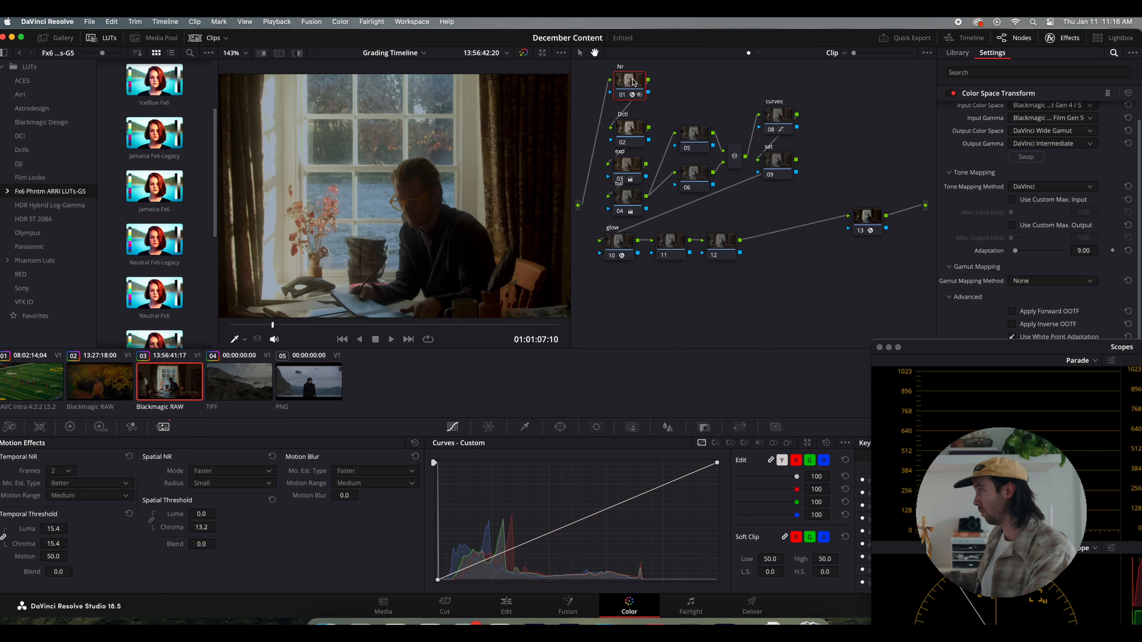
Compare the window picture with and without the Nr node once more, leaving the node enabled.
left_click(620, 96)
left_click(620, 95)
left_click(621, 95)
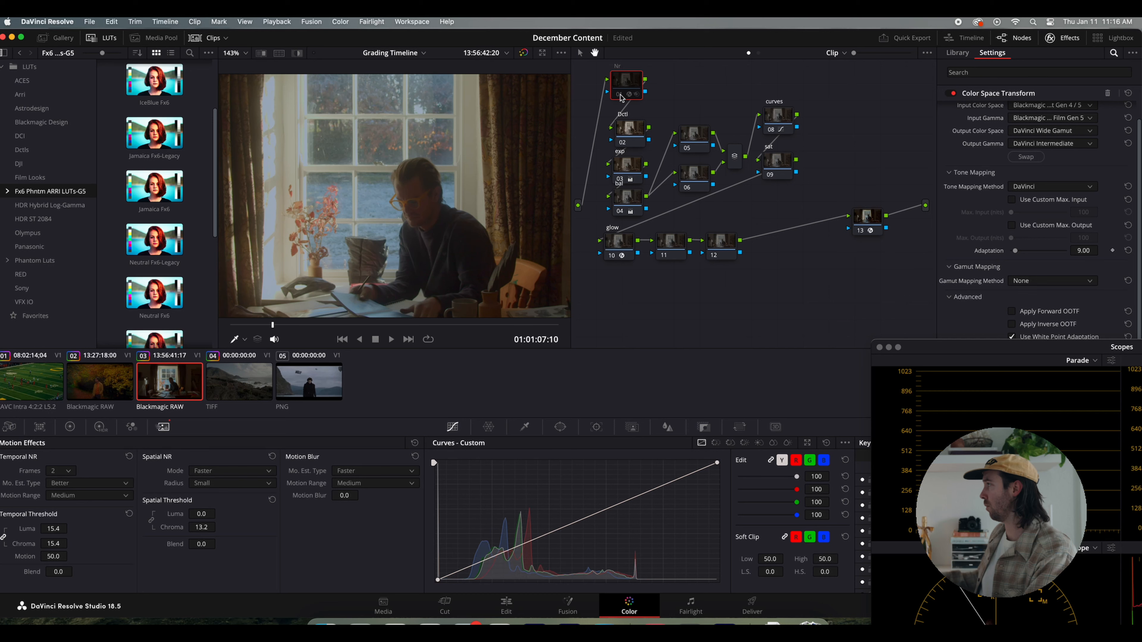
left_click(621, 95)
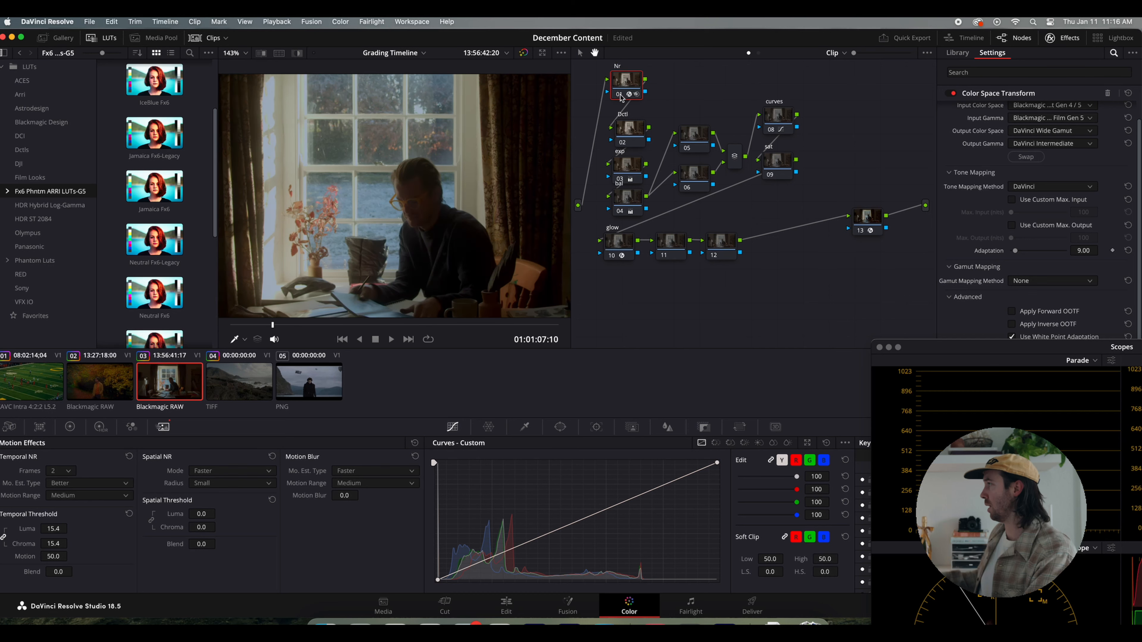
Undo the noise reduction settings on the Nr node and add a serial node directly after it.
key("super+z")
key("super+z")
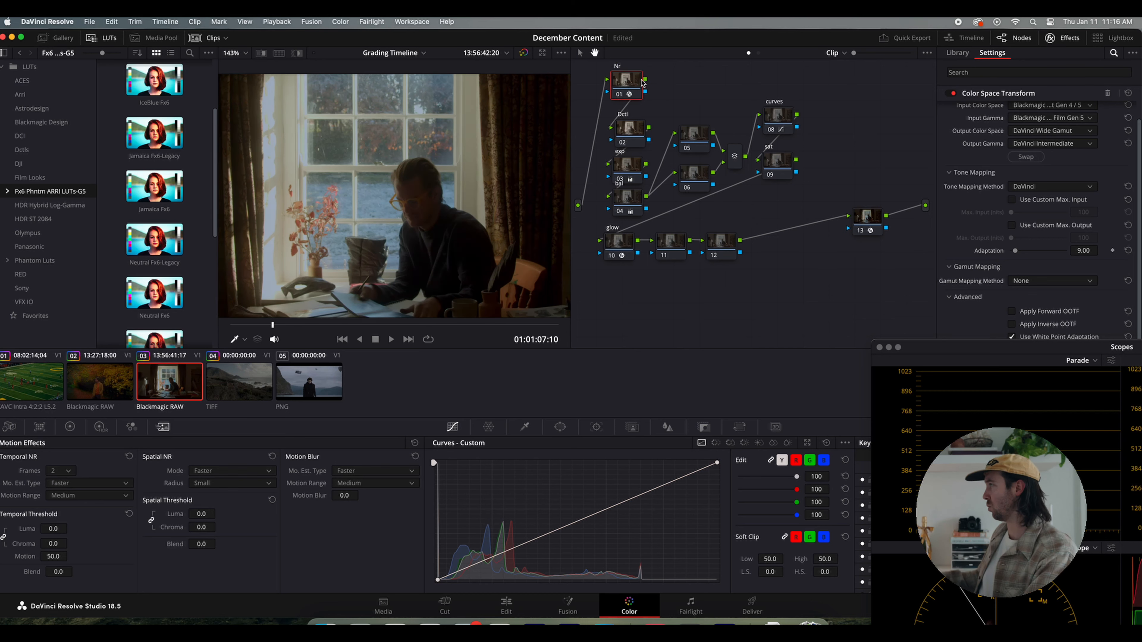
key("alt+s")
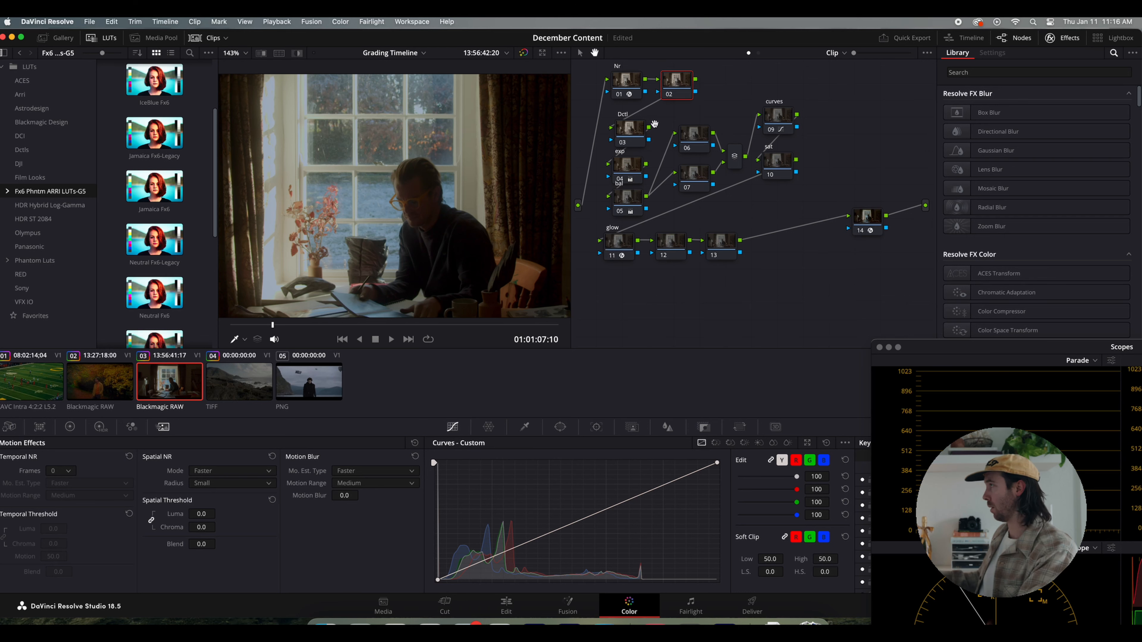
Relabel the first node cst and label the new serial node nr.
left_click(624, 87)
type("cs")
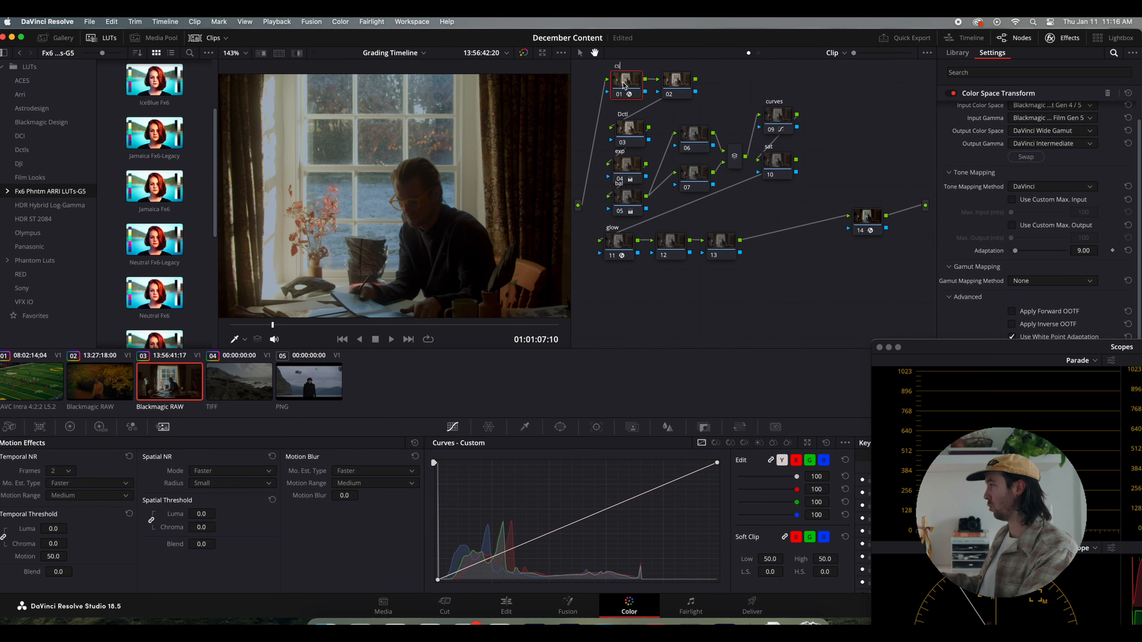
type("t")
left_click(687, 82)
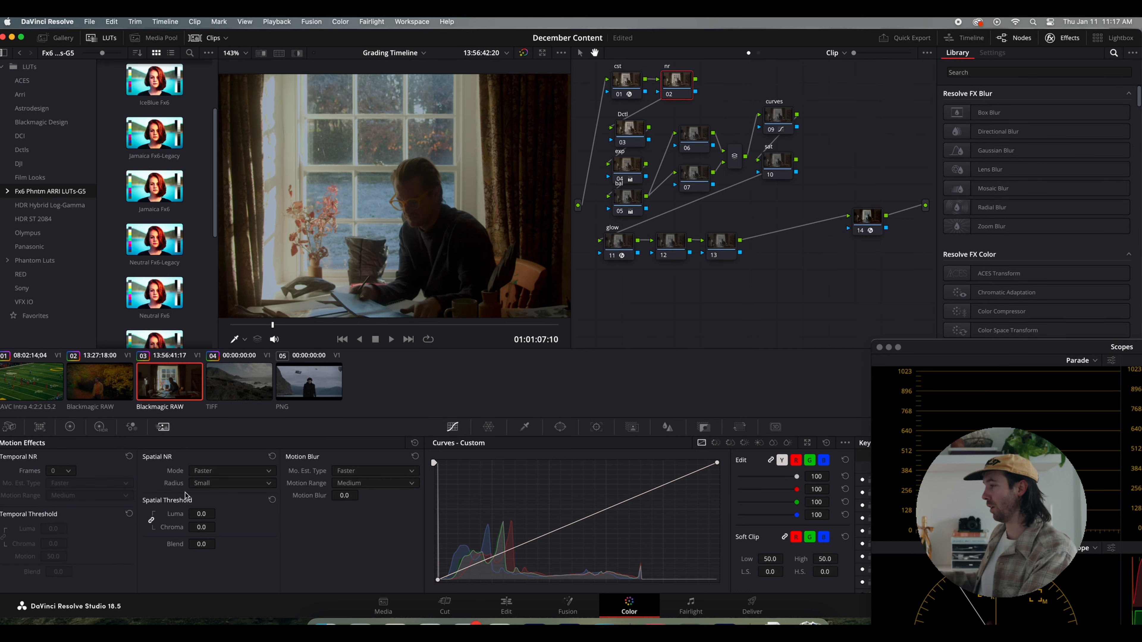
On the nr node, set temporal noise reduction to 2 frames with Luma and Chroma thresholds of 17.4, and the unlinked spatial Chroma threshold to 13.2.
left_click(54, 470)
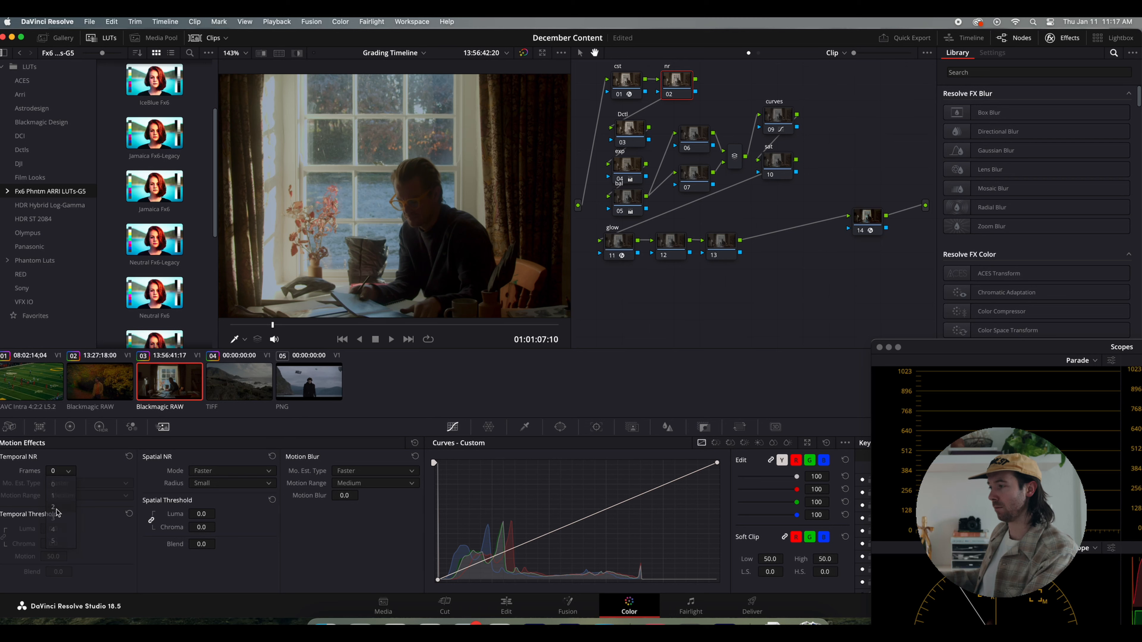
left_click(55, 508)
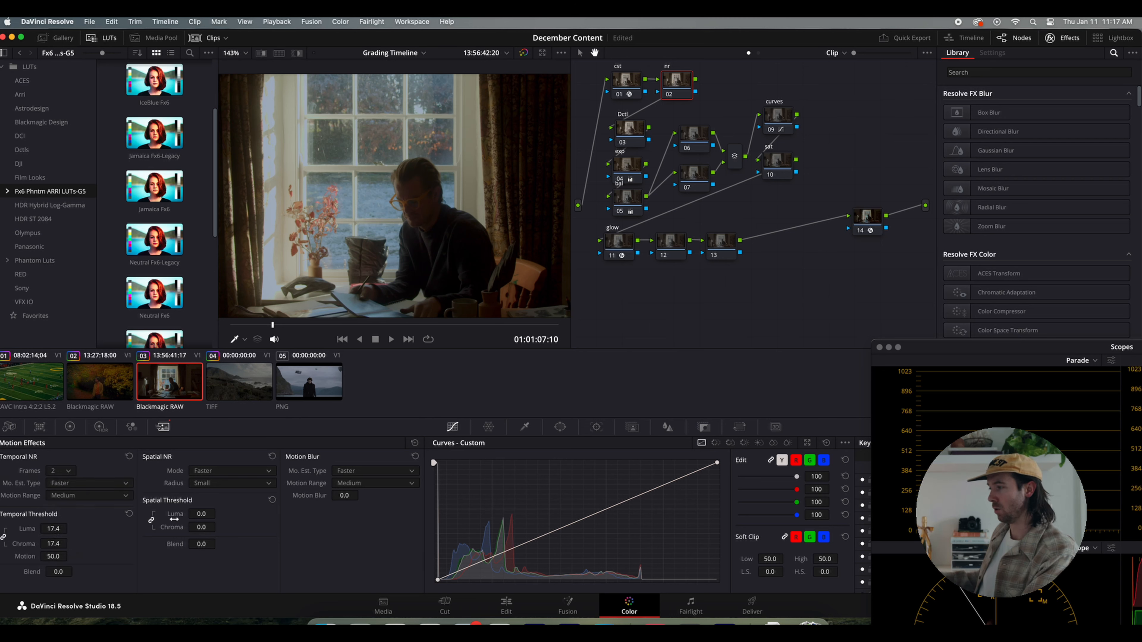
left_click(151, 521)
left_click_drag(194, 529, 203, 532)
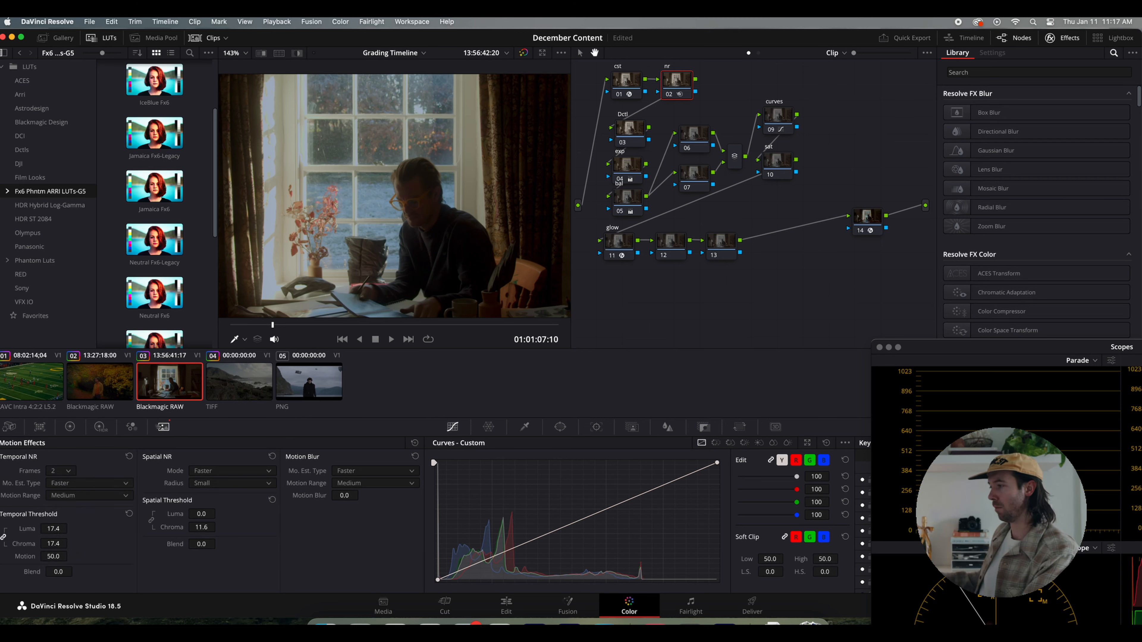
Compare the man's face and glasses up close with and without the nr node, leaving the node enabled.
scroll(441, 169, "up", 10)
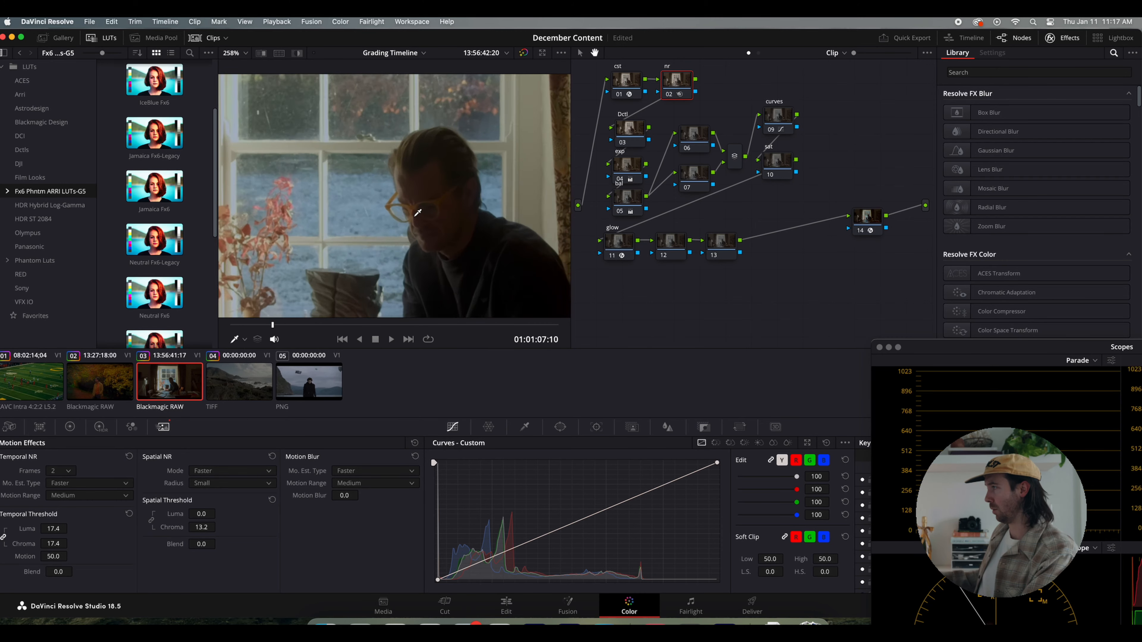
left_click(671, 97)
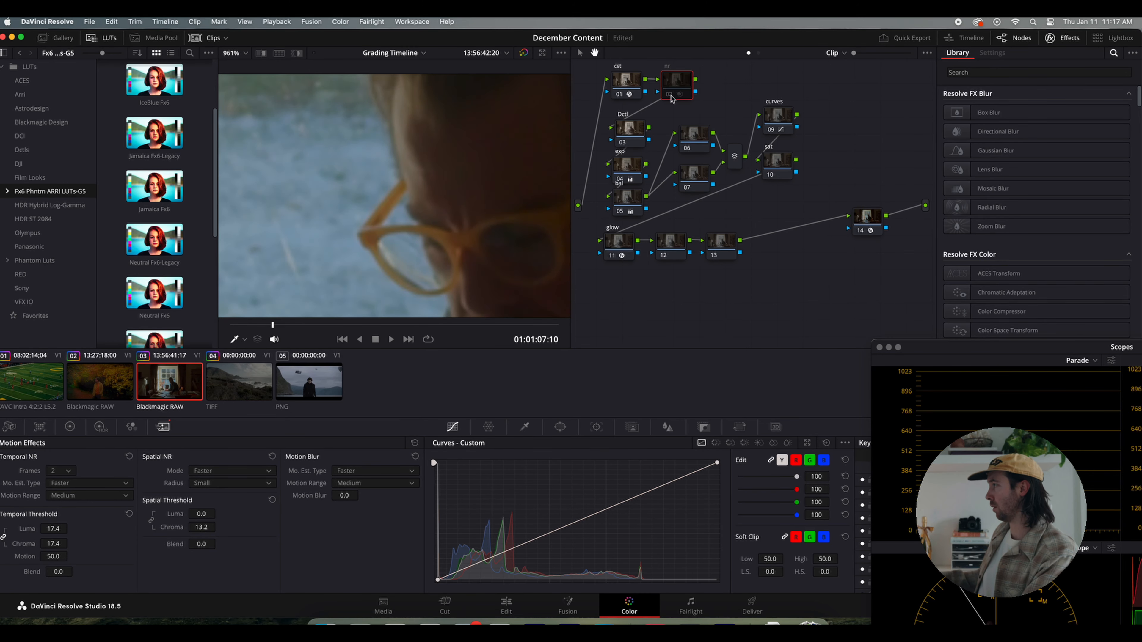
left_click(671, 96)
scroll(549, 156, "down", 4)
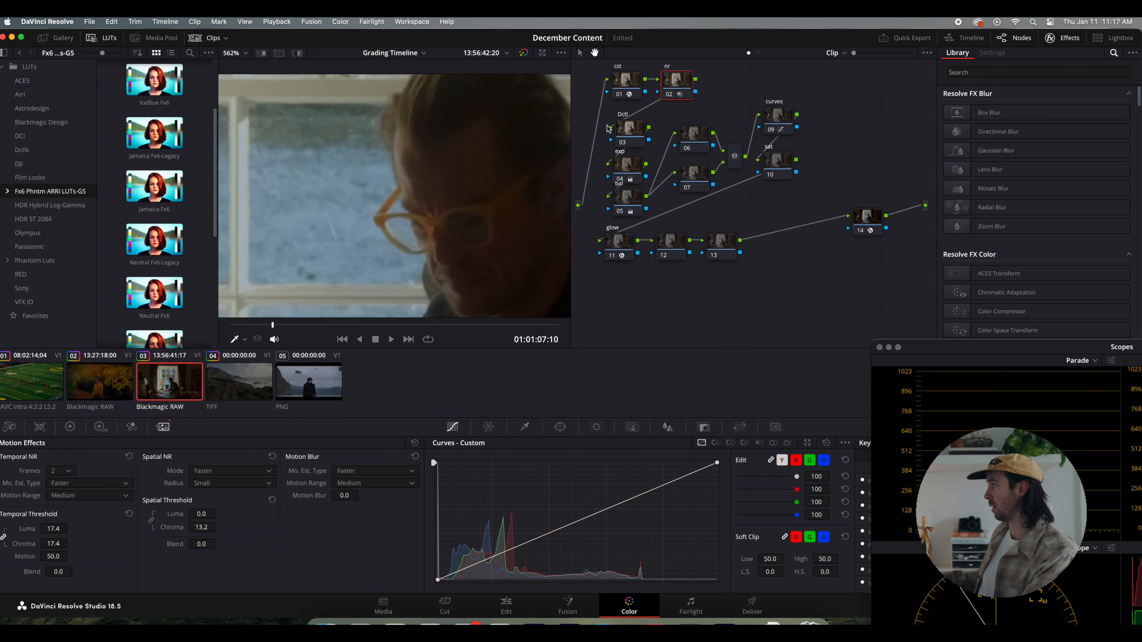
left_click(671, 96)
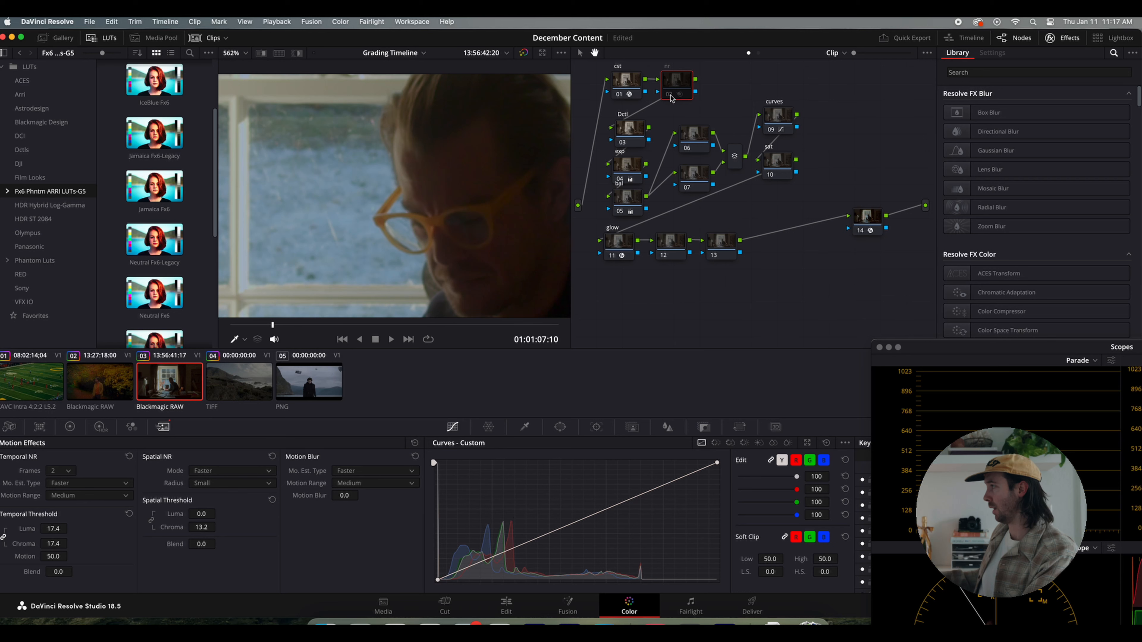
left_click(671, 97)
left_click(671, 96)
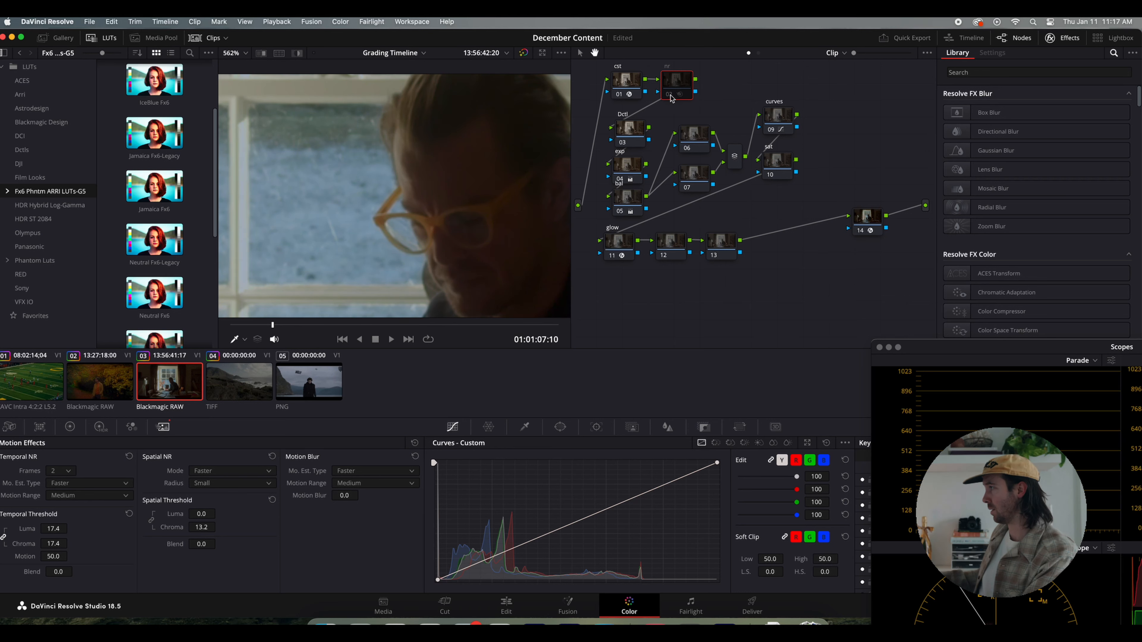
left_click(671, 96)
scroll(444, 224, "down", 3)
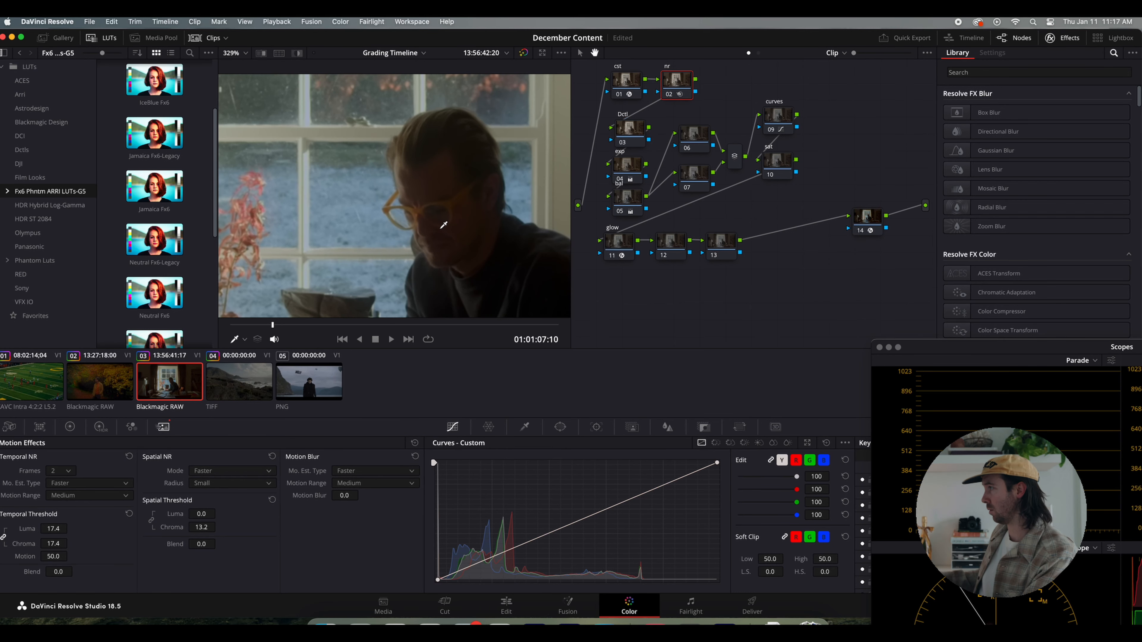
scroll(443, 224, "up", 4)
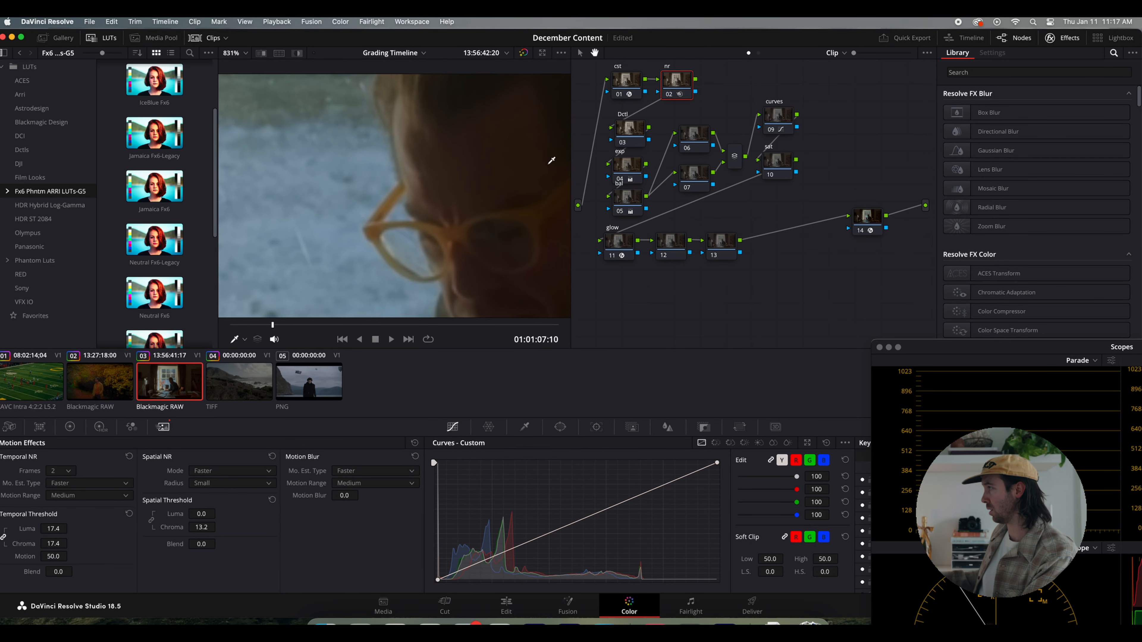
left_click(672, 97)
left_click(672, 98)
scroll(408, 217, "down", 4)
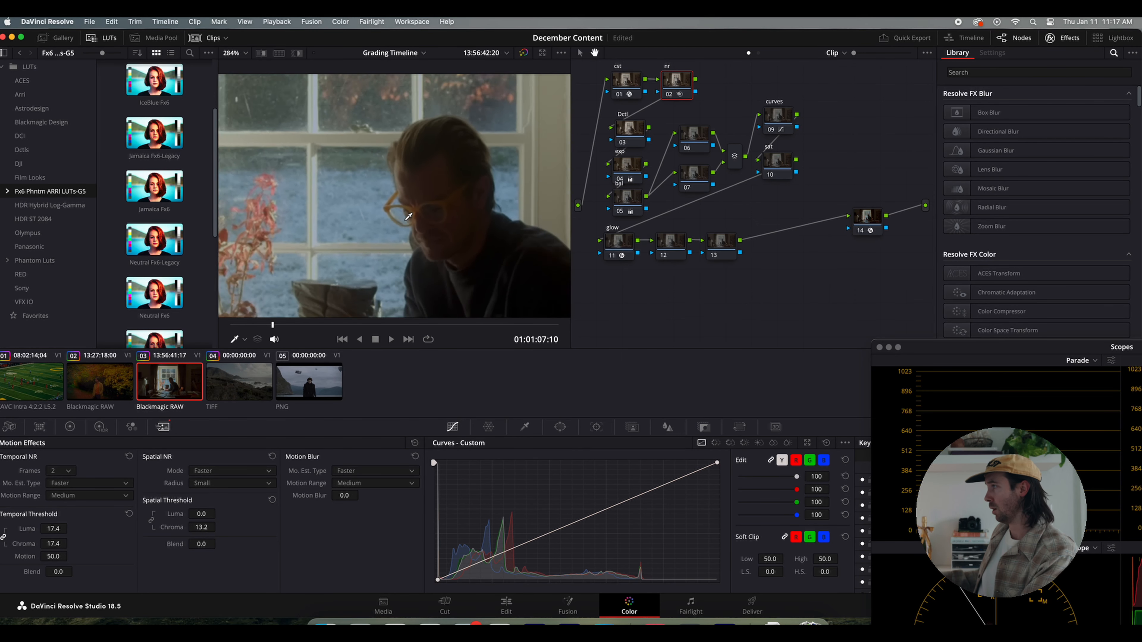
scroll(408, 217, "down", 2)
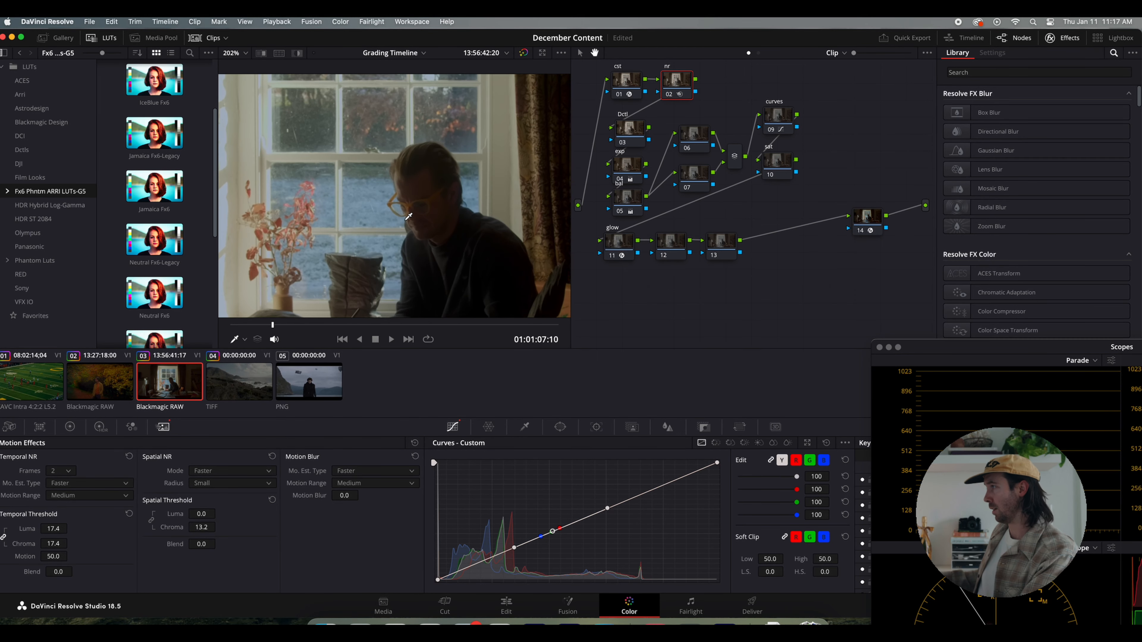
Compare the waveform scope with and without the nr node, leave the node enabled, and move the Scopes window clear of the node graph.
double_click(969, 348)
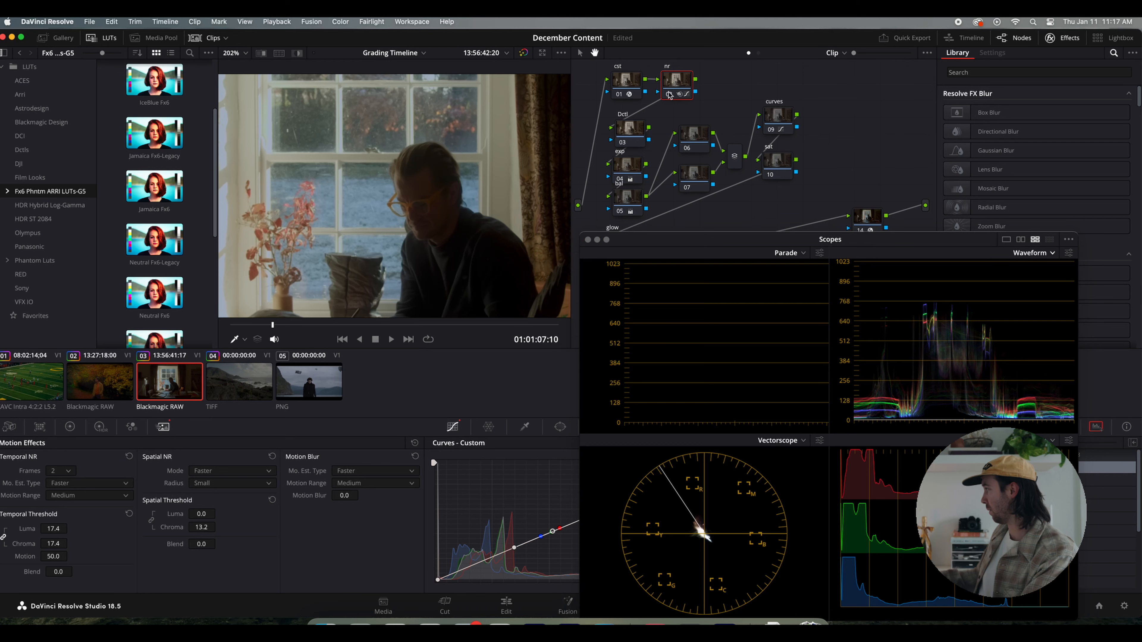
left_click(670, 96)
scroll(882, 398, "down", 3)
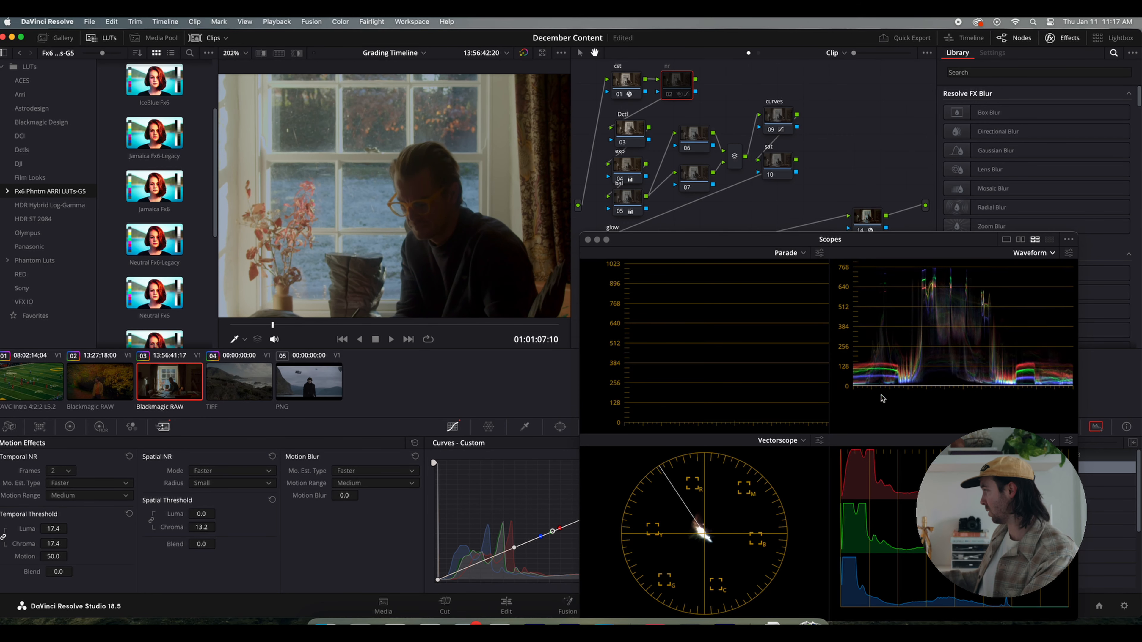
left_click(671, 98)
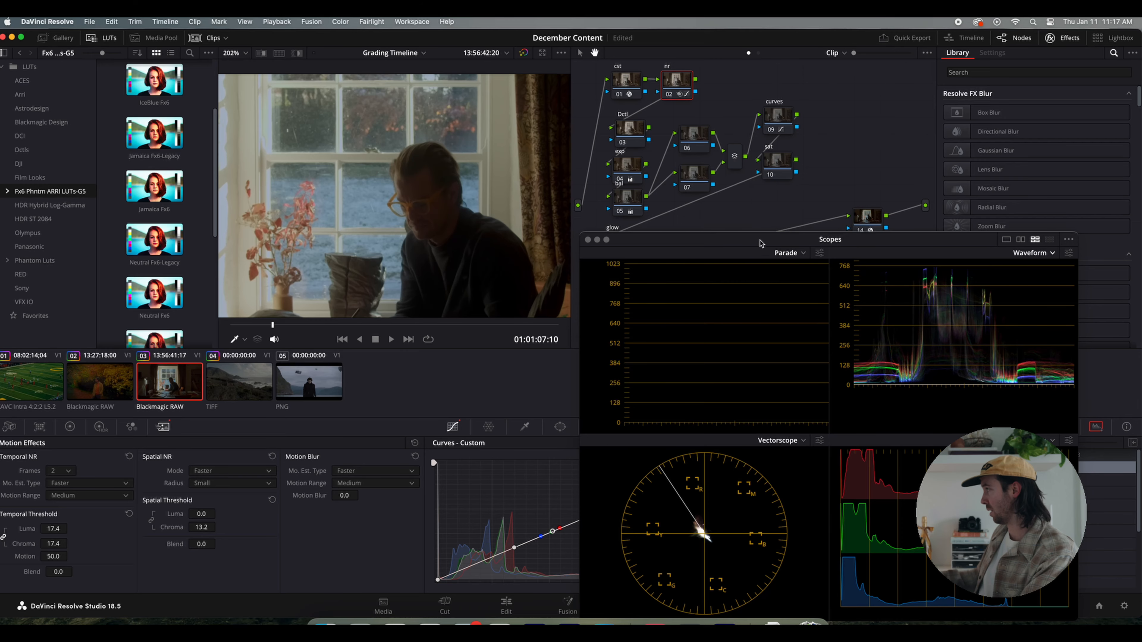
left_click_drag(760, 243, 960, 248)
Check the nr node's effect on the whole frame, leaving the node enabled.
scroll(414, 179, "down", 5)
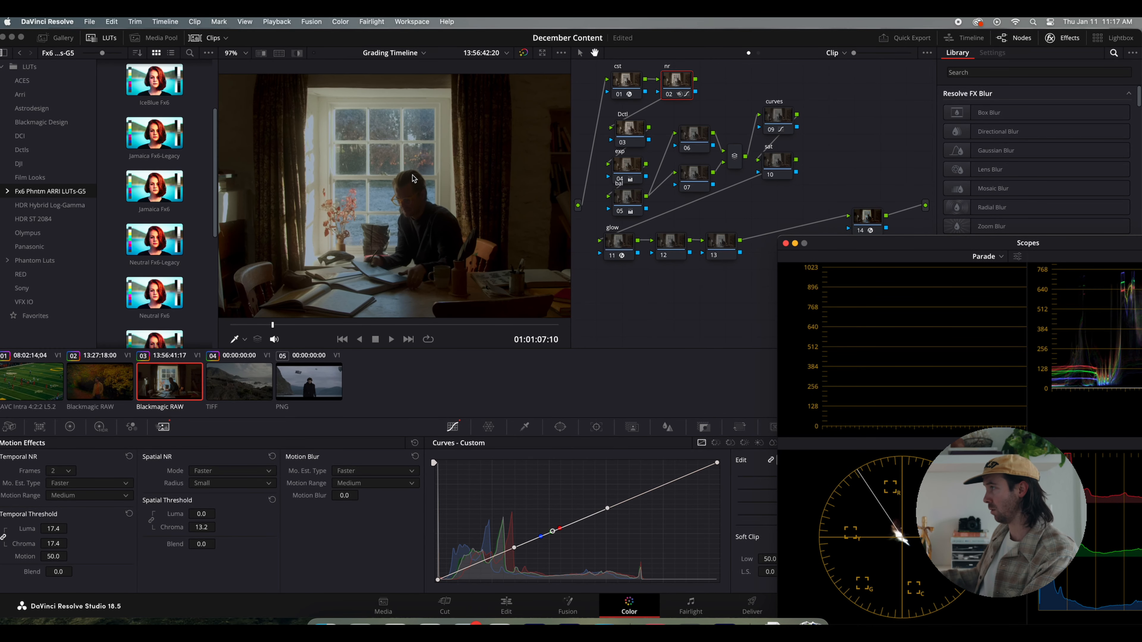
scroll(383, 201, "down", 2)
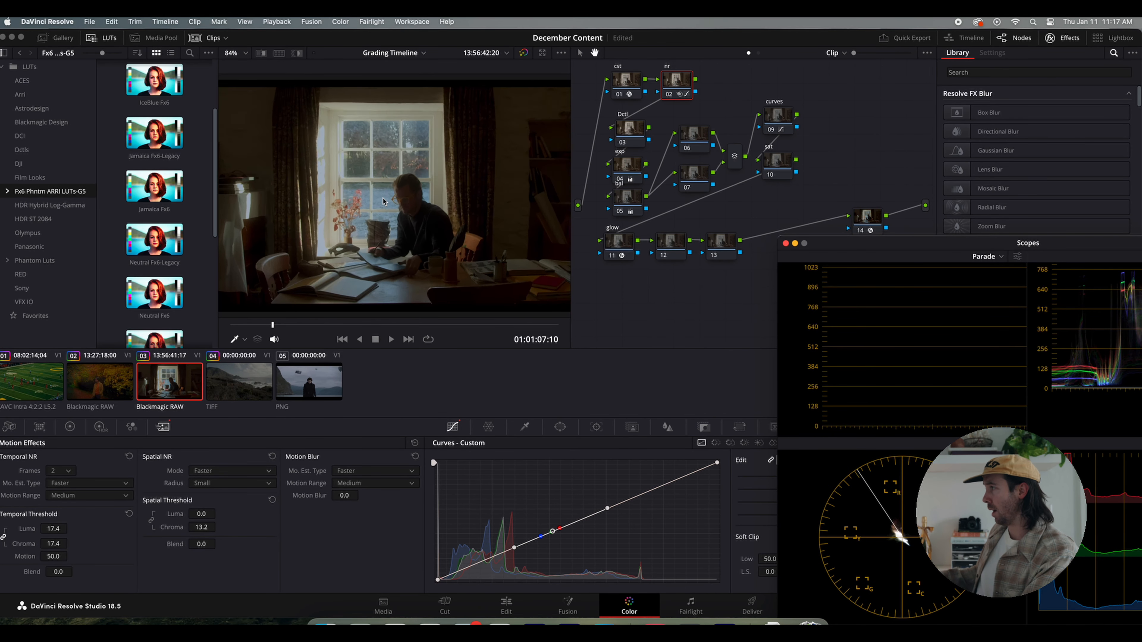
scroll(383, 201, "down", 1)
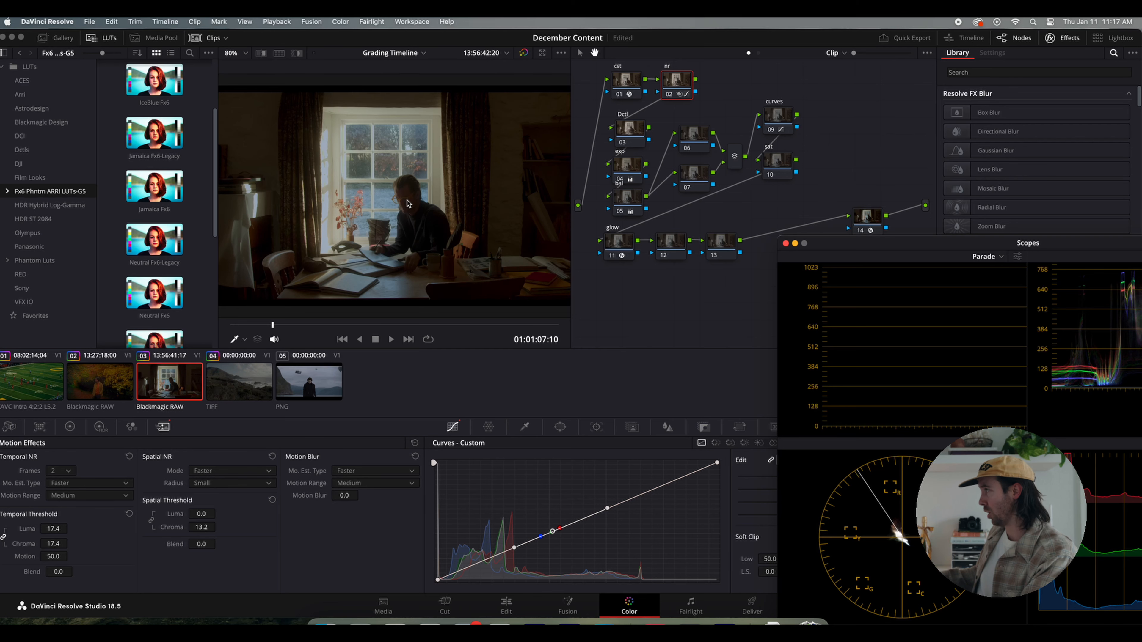
scroll(409, 204, "down", 2)
left_click(670, 96)
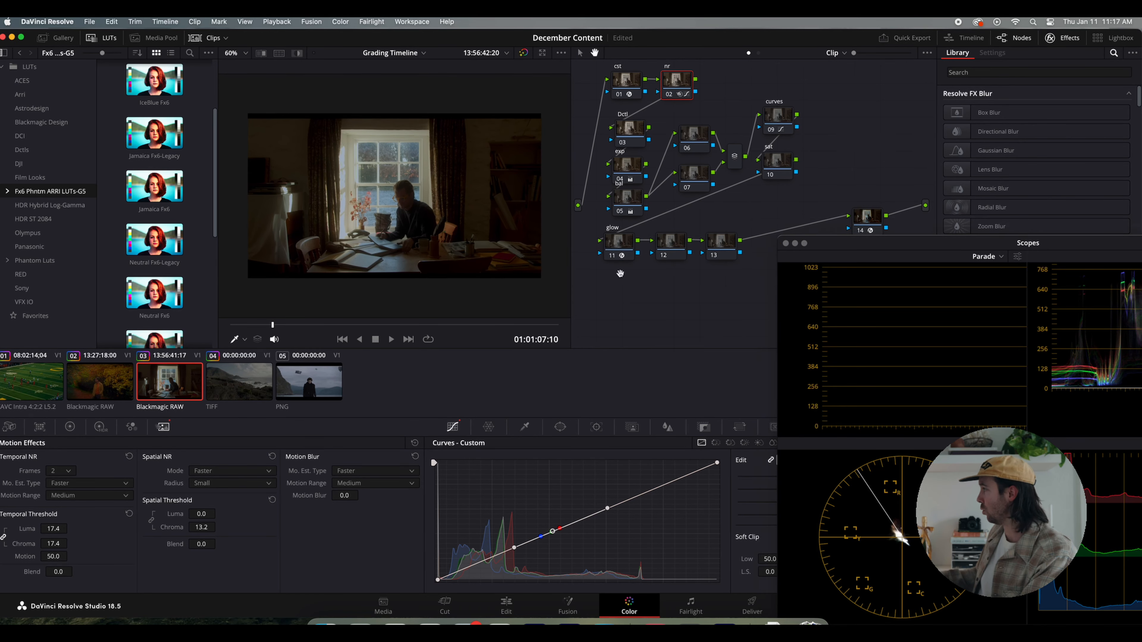
On the upper parallel node, warm the Gain to red 1.04, green 0.99 and blue 0.95, and reset the Lift wheel to neutral.
left_click(618, 243)
left_click(670, 243)
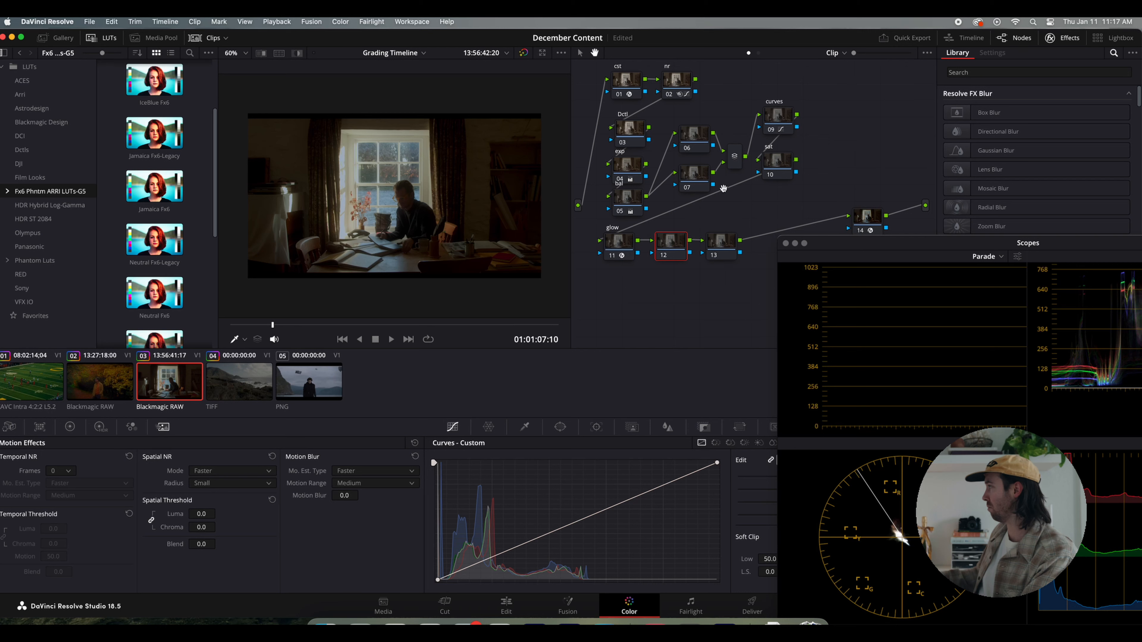
left_click(701, 142)
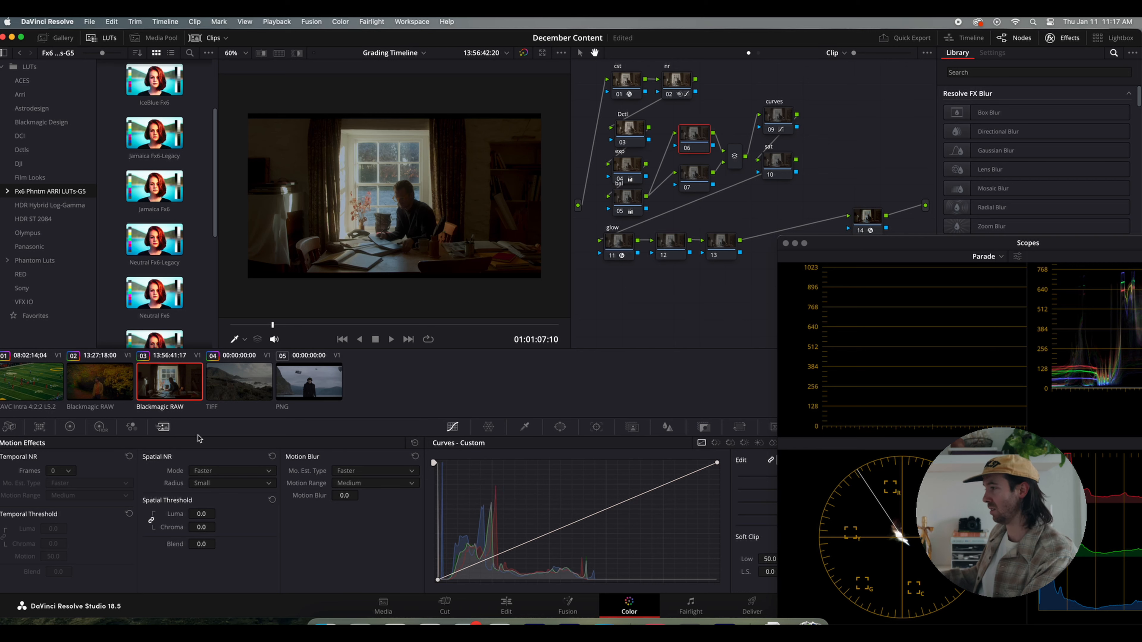
left_click(70, 426)
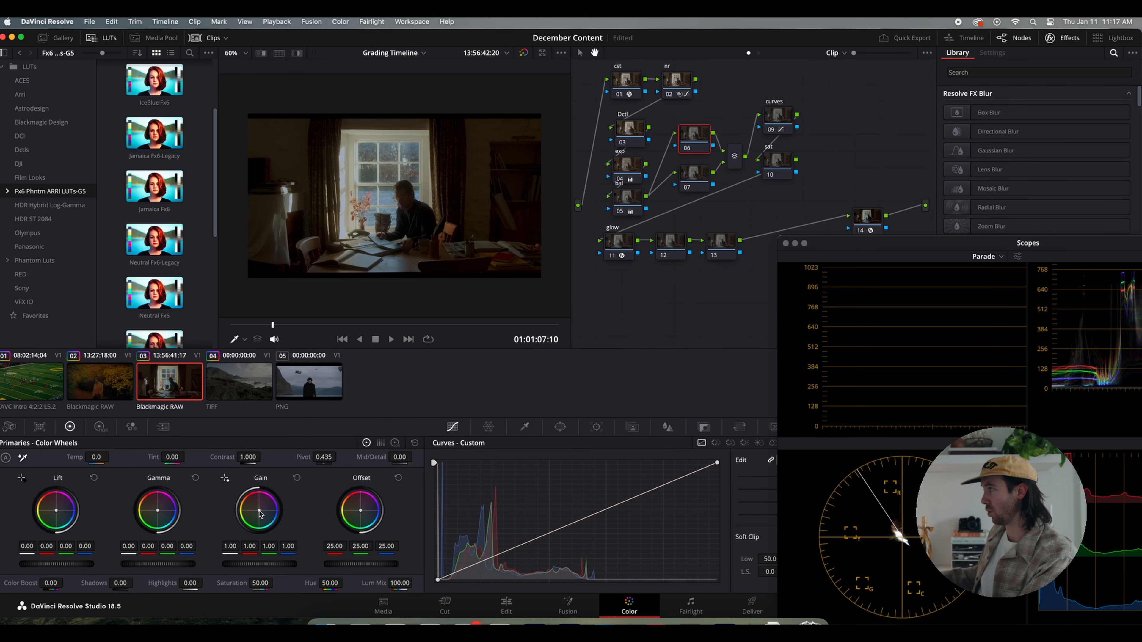
left_click_drag(259, 510, 259, 511)
left_click_drag(56, 512, 55, 512)
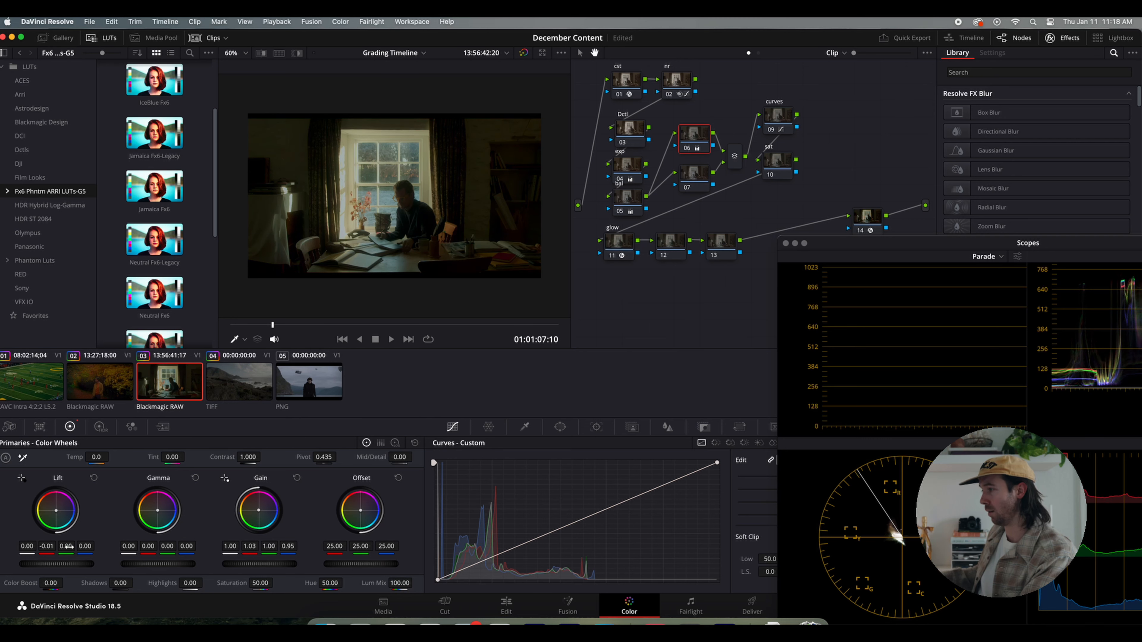
left_click_drag(65, 546, 66, 546)
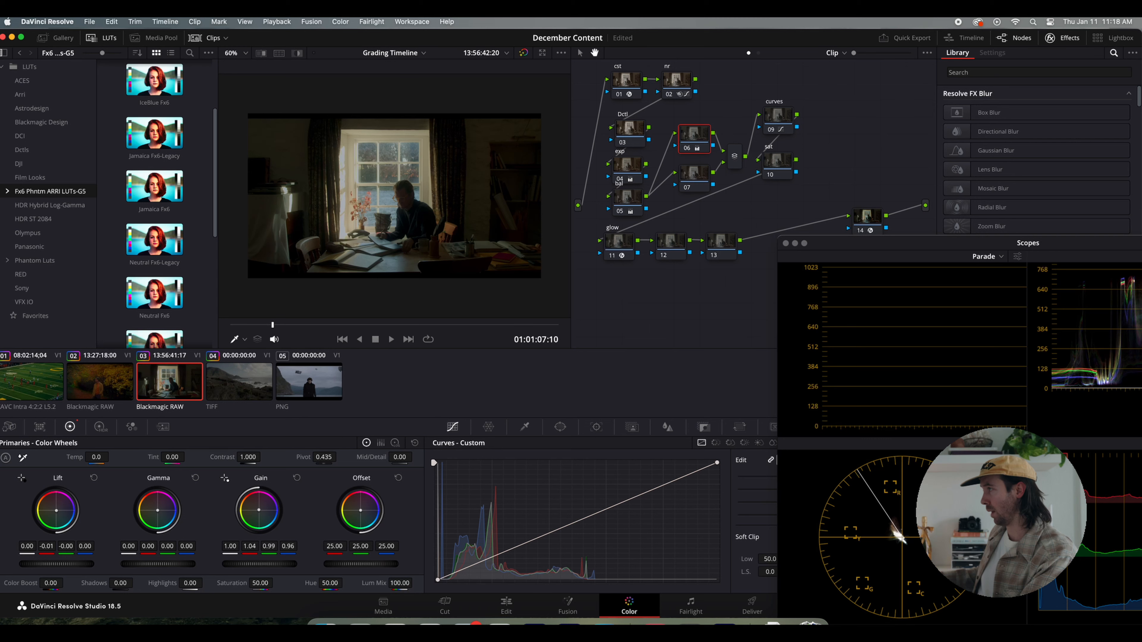
left_click_drag(258, 510, 258, 509)
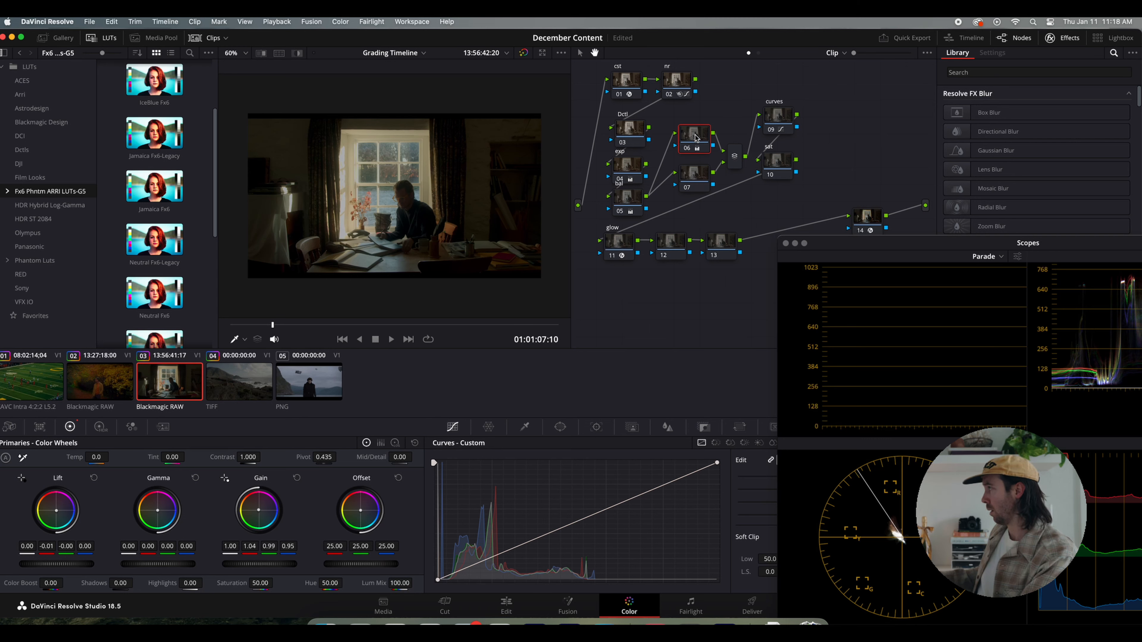
double_click(57, 513)
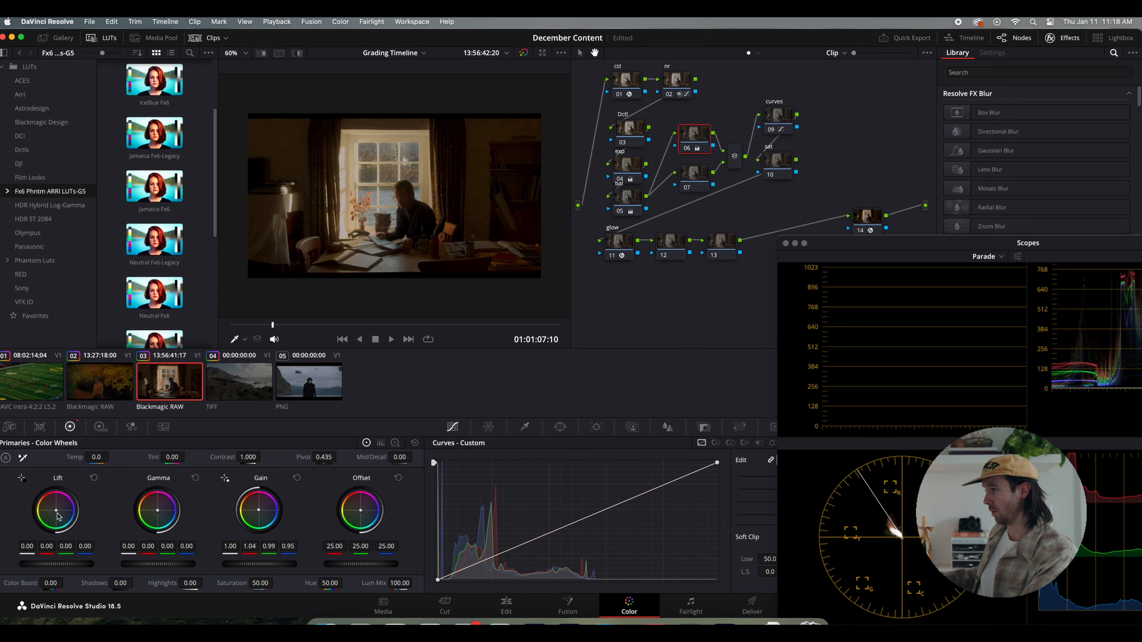
On the lower parallel node, cool the Lift to red -0.02 and blue 0.01, and reselect the upper parallel node.
left_click(680, 182)
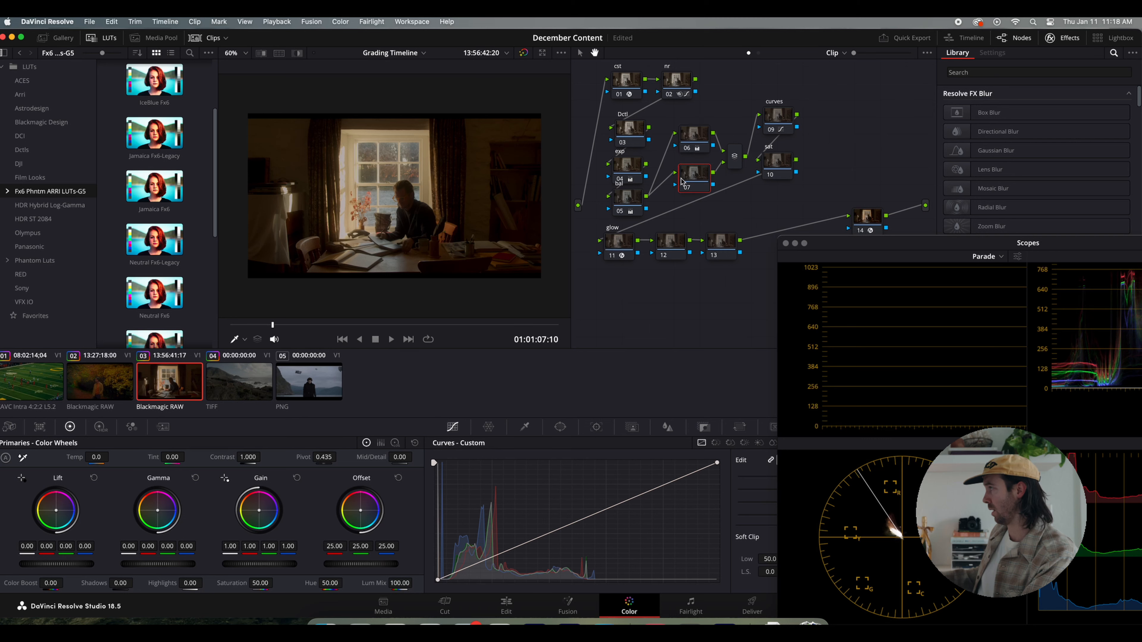
left_click_drag(58, 513, 56, 511)
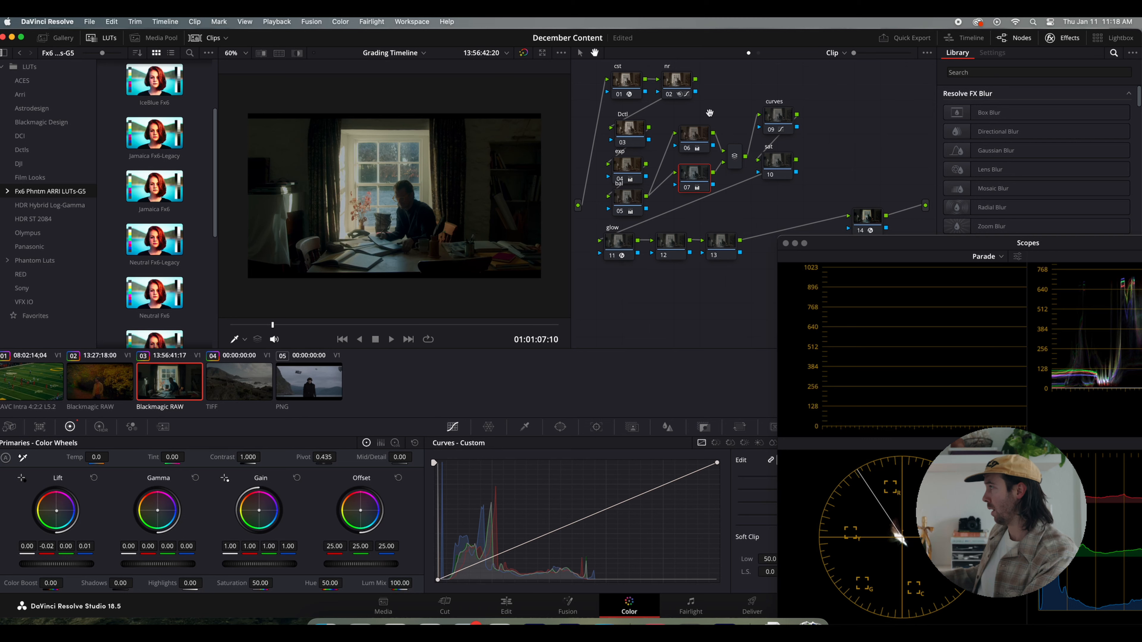
left_click(685, 137)
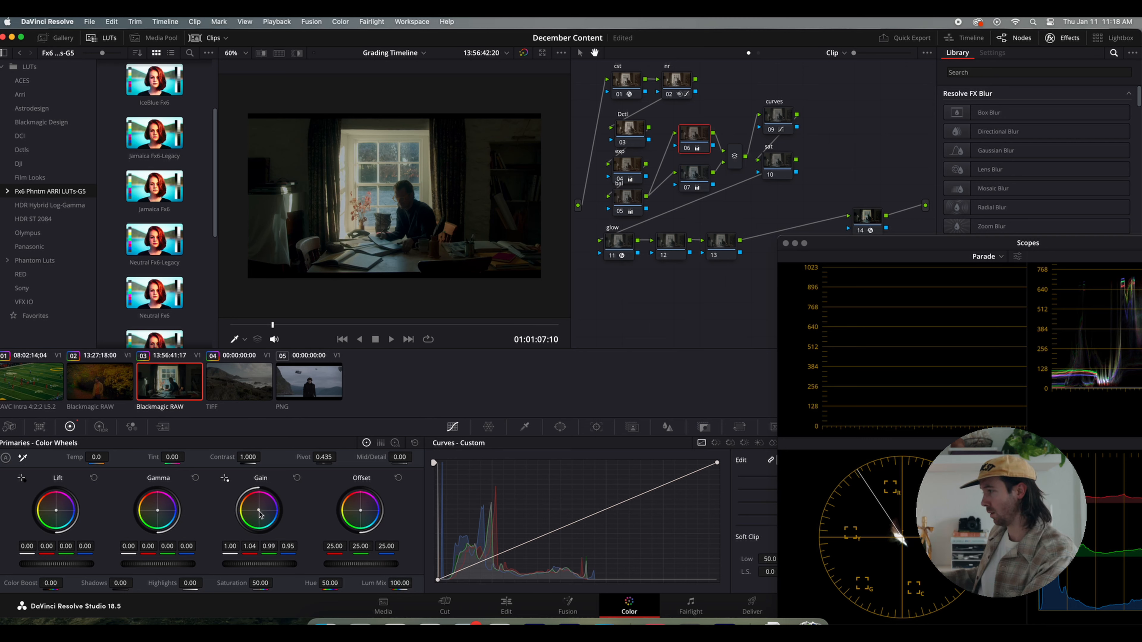
Warm the upper parallel node's Gain further to red 1.08, green 0.98 and blue 0.93.
left_click_drag(259, 510, 258, 508)
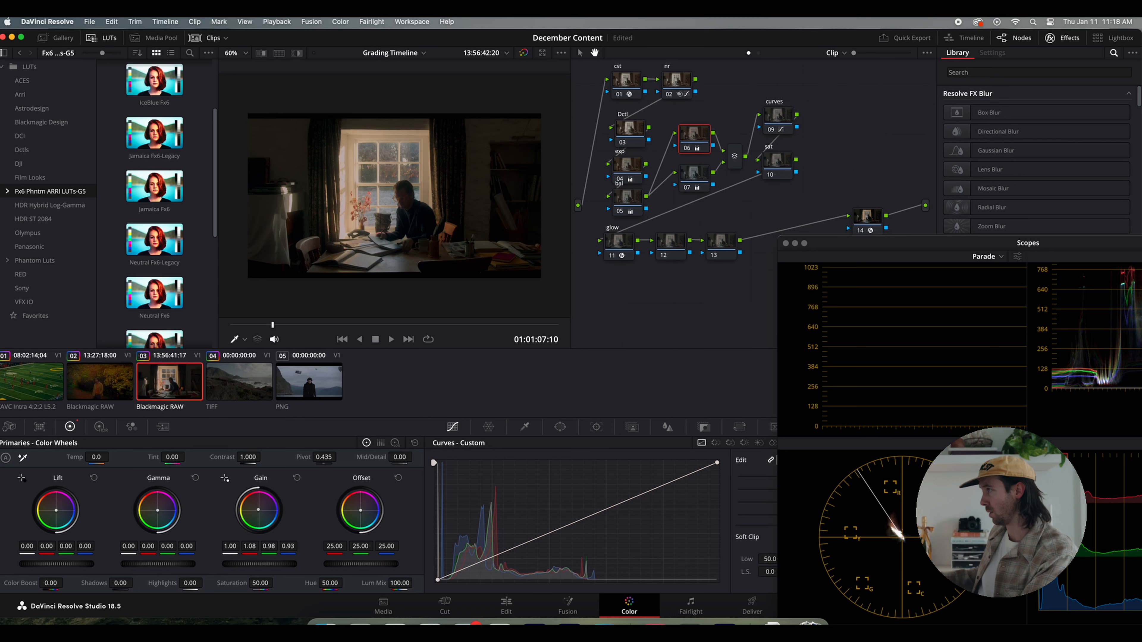
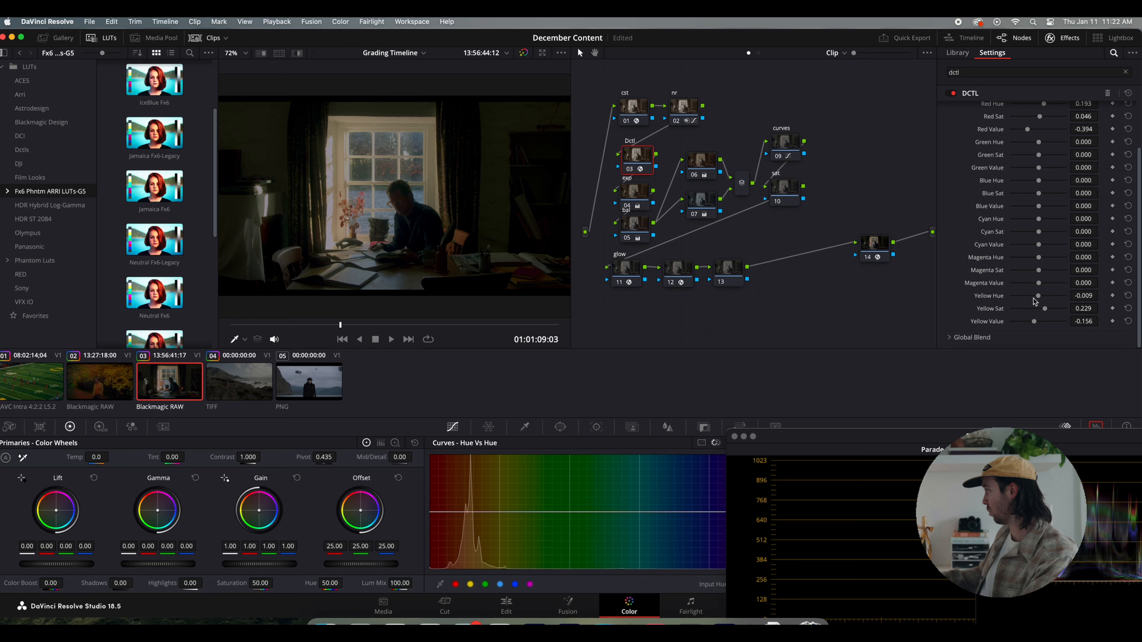
Set Yellow Hue to 0.083 on the Dctl node and compare the image with the node disabled and enabled.
left_click_drag(1038, 297, 1041, 297)
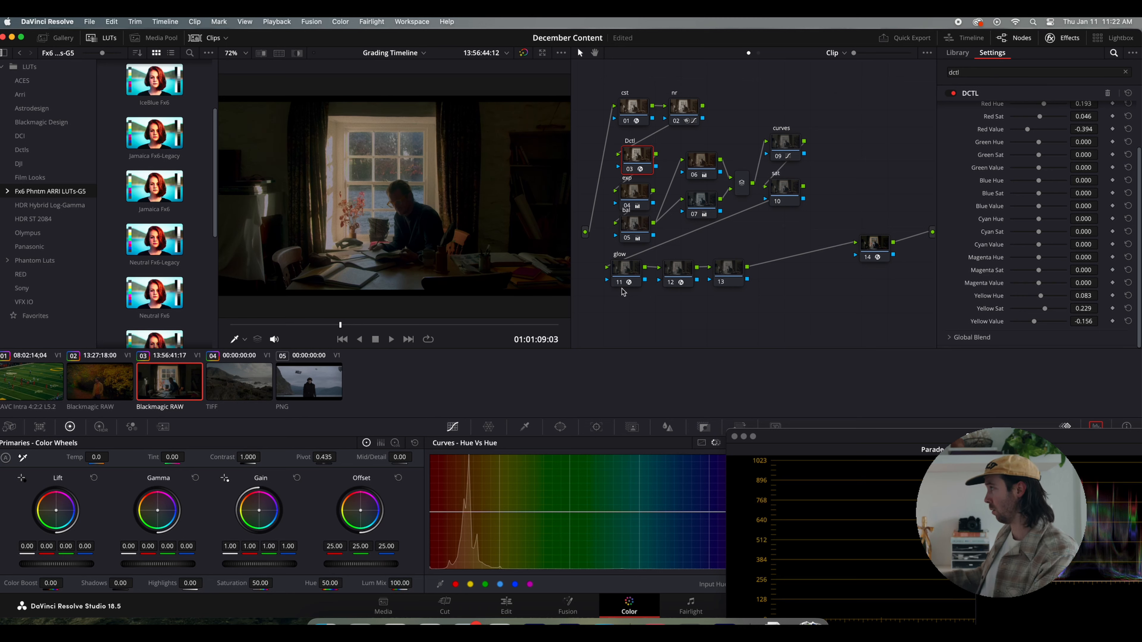
left_click(629, 169)
left_click(629, 169)
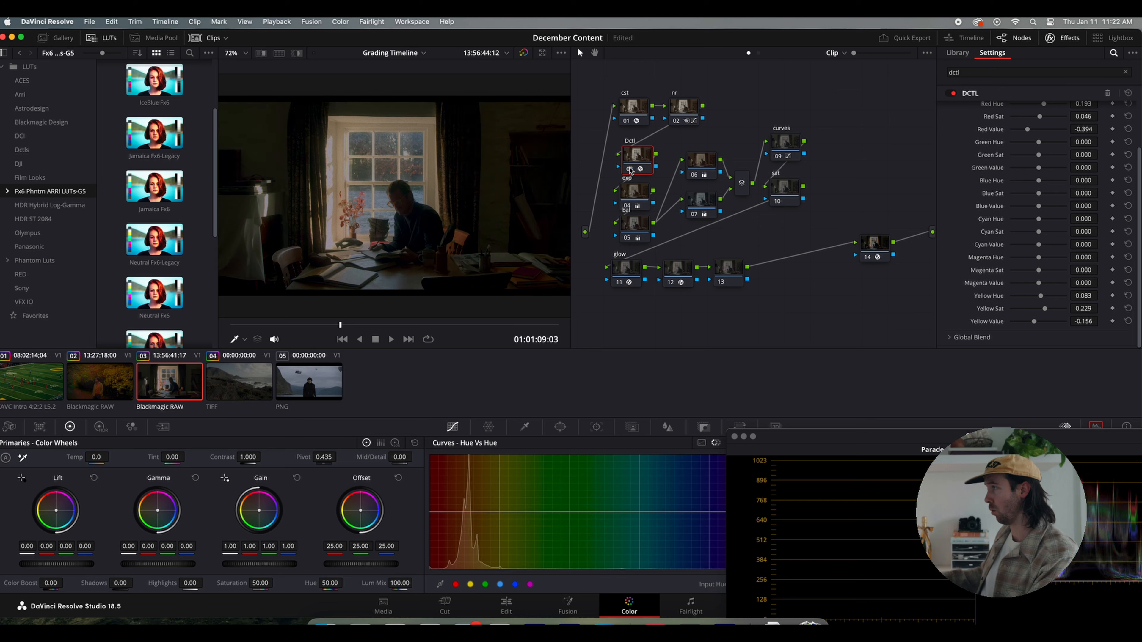
left_click(630, 169)
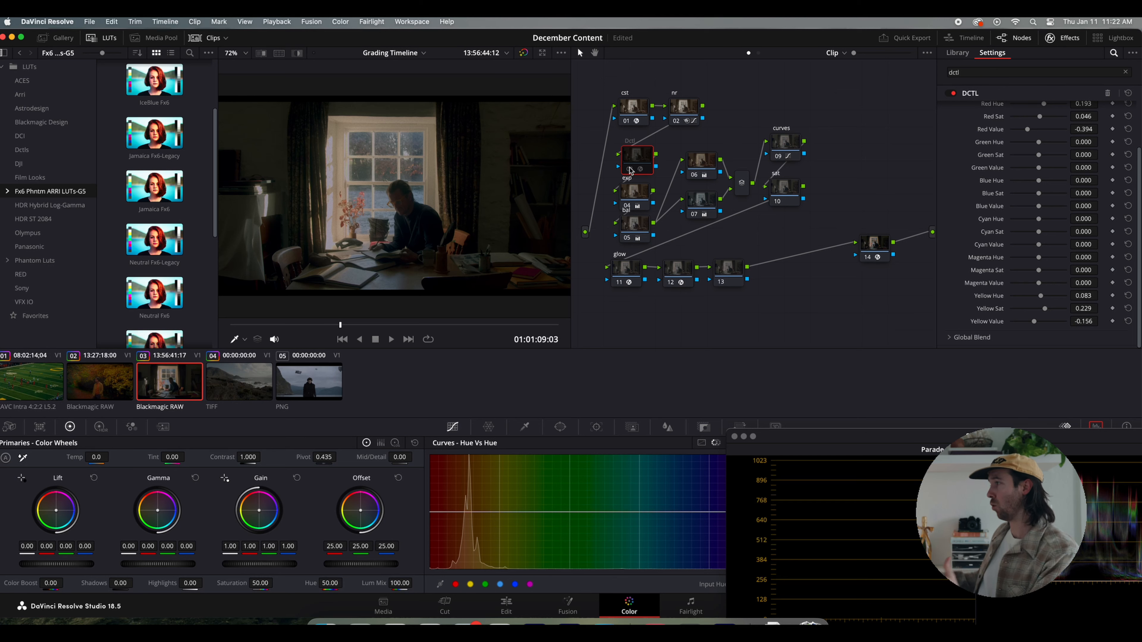
left_click(629, 170)
left_click(629, 169)
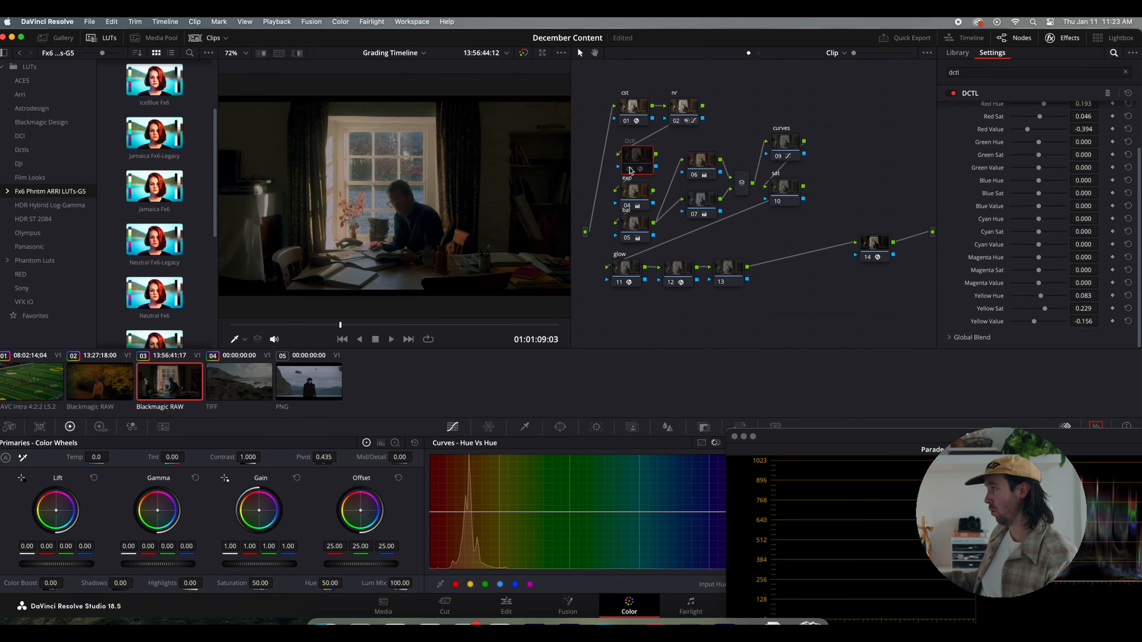
left_click(630, 169)
Compare the Dctl node's effect on the man and the window in close-up, leaving the node enabled.
scroll(384, 203, "up", 5)
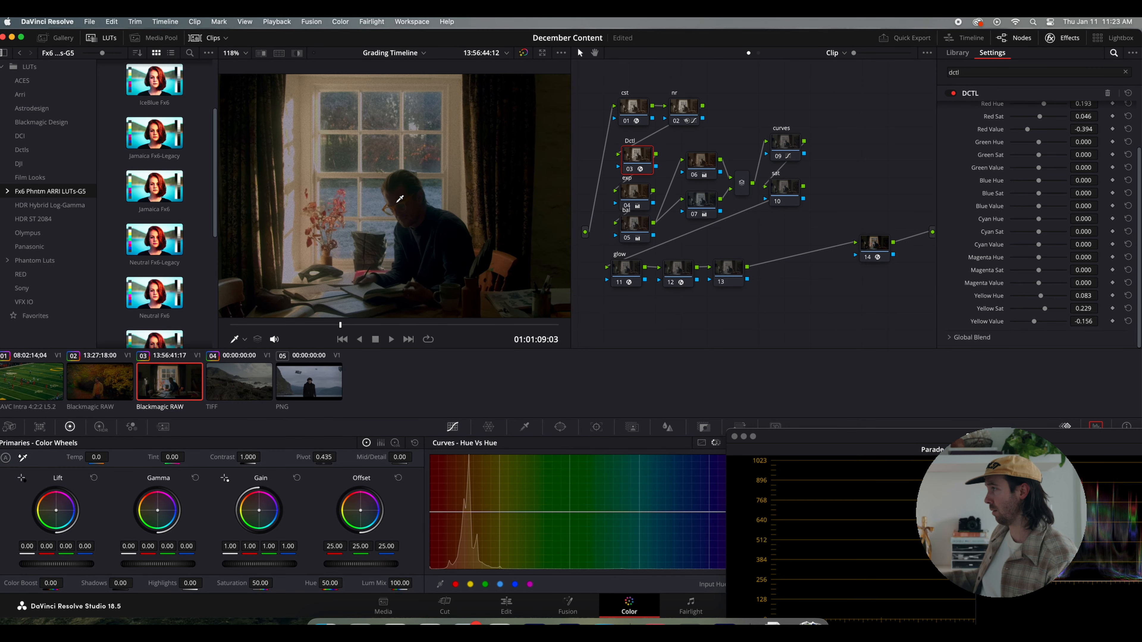
left_click(630, 169)
left_click(629, 169)
scroll(315, 214, "up", 8)
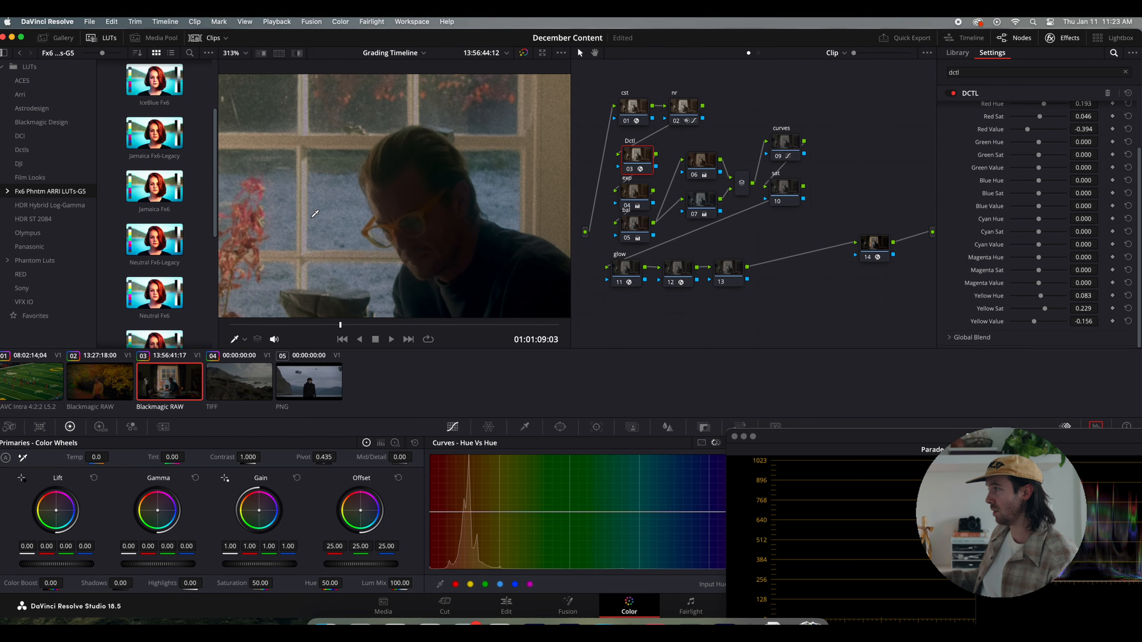
scroll(366, 224, "down", 4)
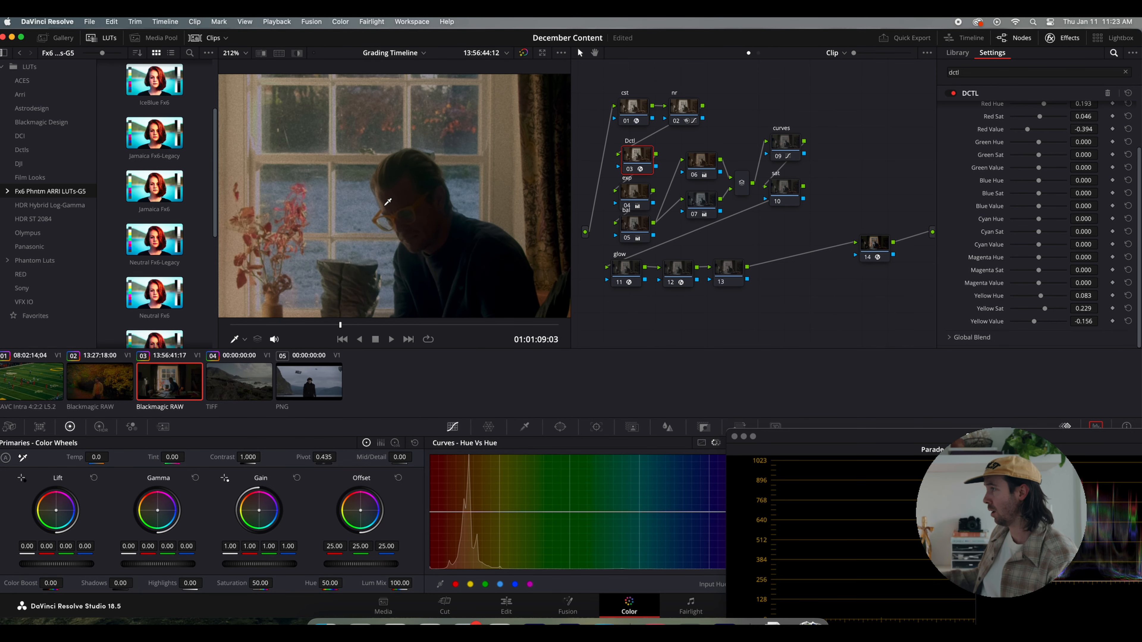
left_click(630, 169)
left_click(630, 170)
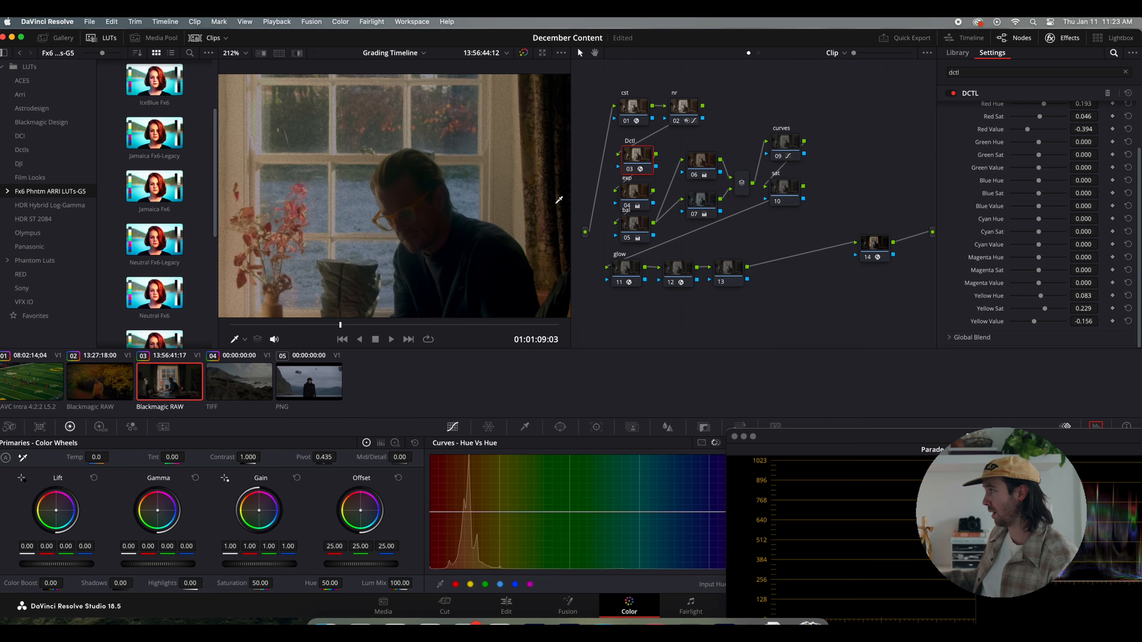
left_click(630, 170)
left_click(630, 170)
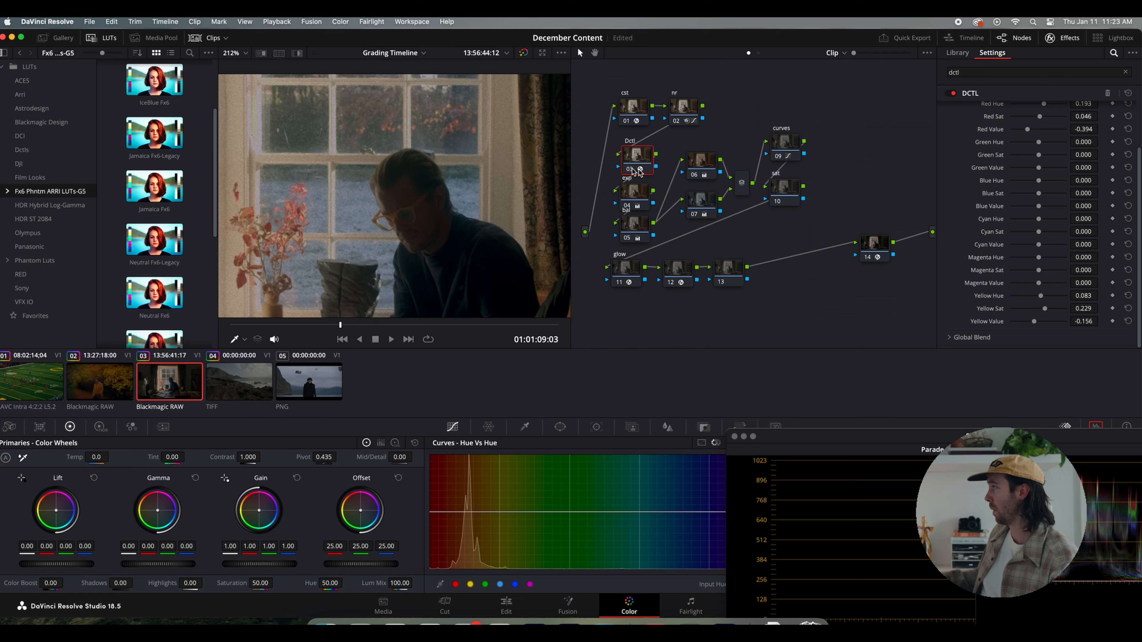
Set the sat node's color space to HSV and disable Channel 1 and Channel 3 so only Channel 2 is affected.
right_click(792, 192)
mouse_move(836, 317)
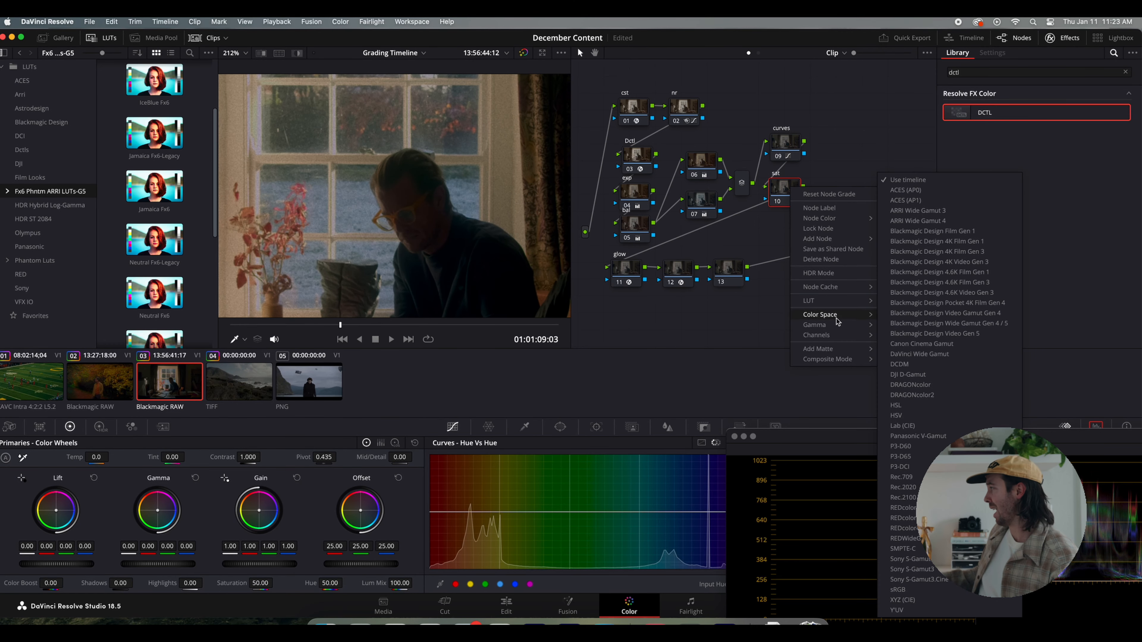
left_click(905, 416)
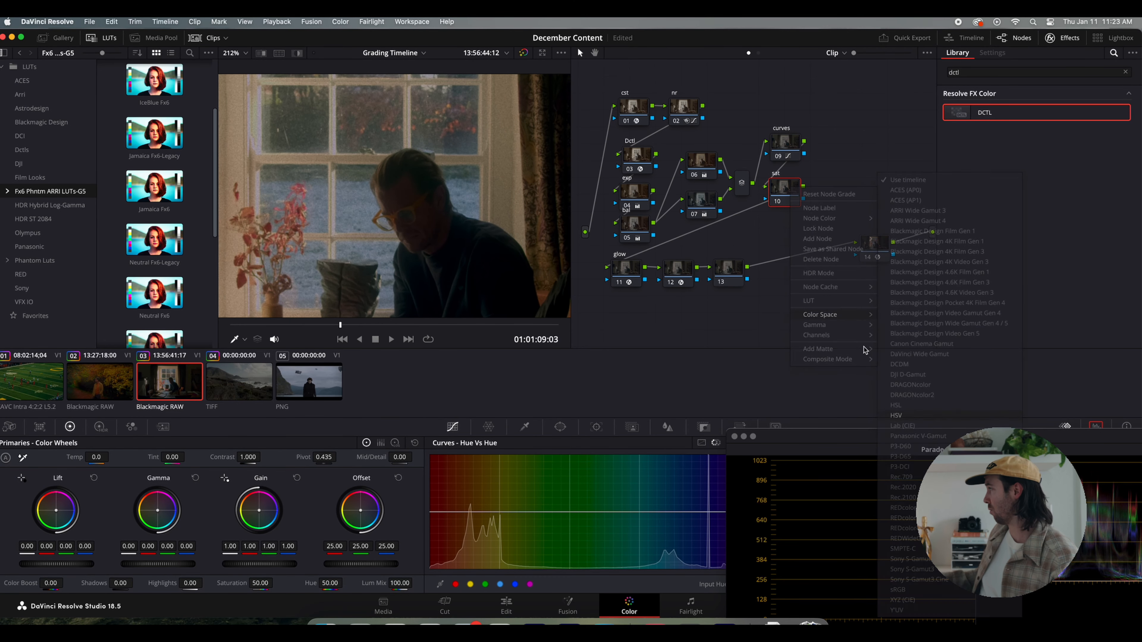
right_click(788, 186)
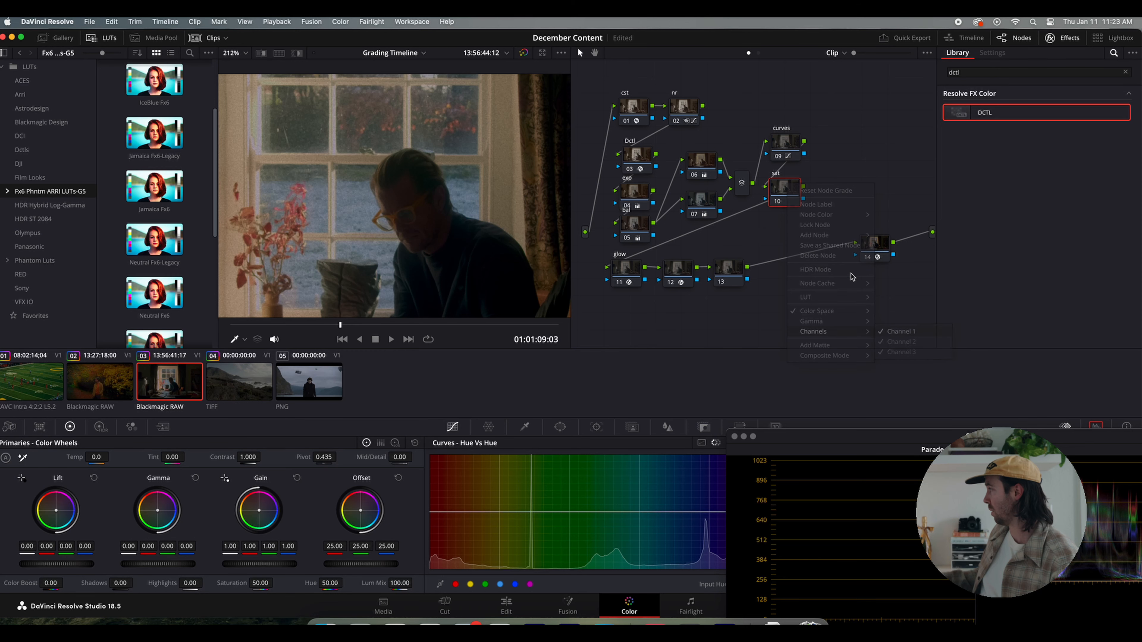
right_click(781, 200)
mouse_move(832, 342)
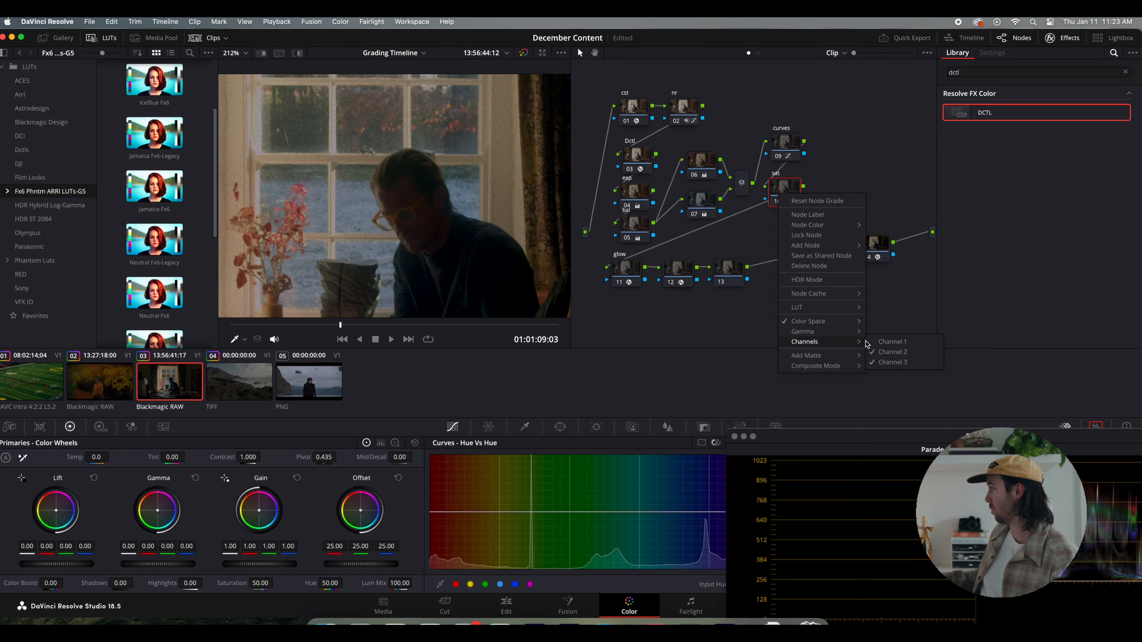
left_click(885, 362)
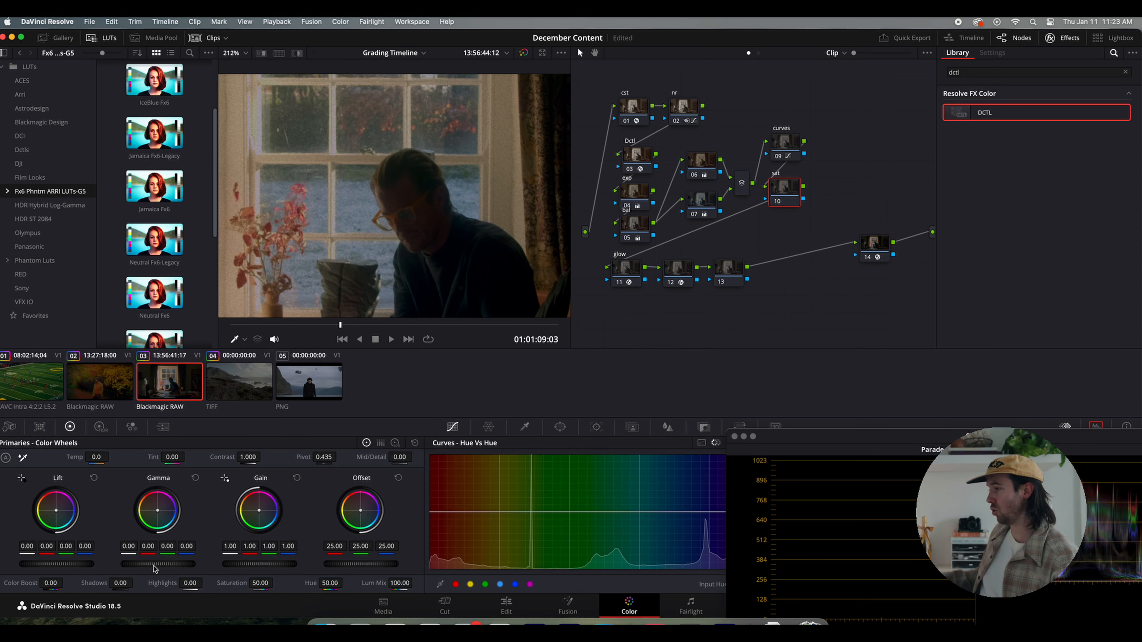
Raise the sat node's master Gamma to 0.03 and review its effect on the whole frame.
mouse_move(158, 563)
left_mouse_down()
mouse_move(176, 564)
mouse_move(154, 563)
left_mouse_up()
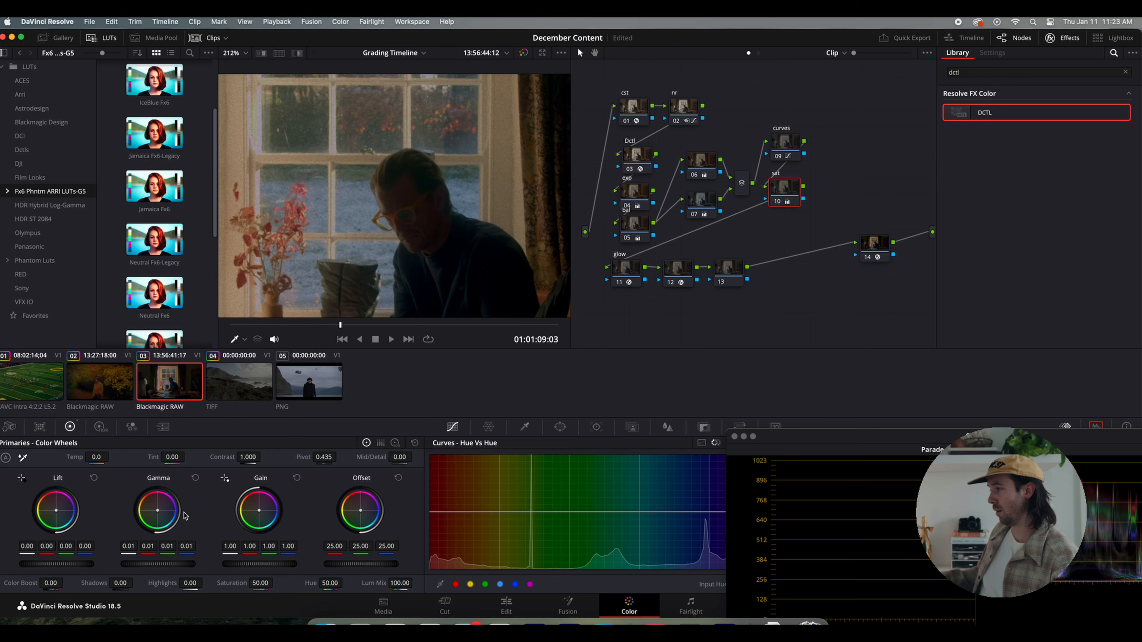
left_click(196, 479)
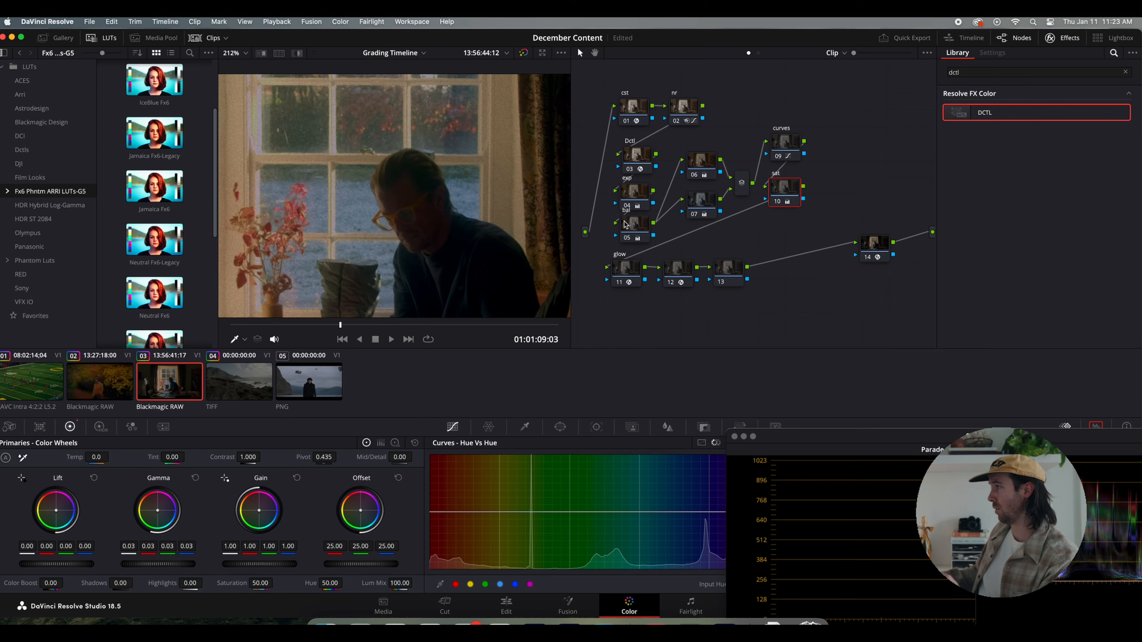
scroll(323, 214, "down", 8)
scroll(323, 213, "up", 4)
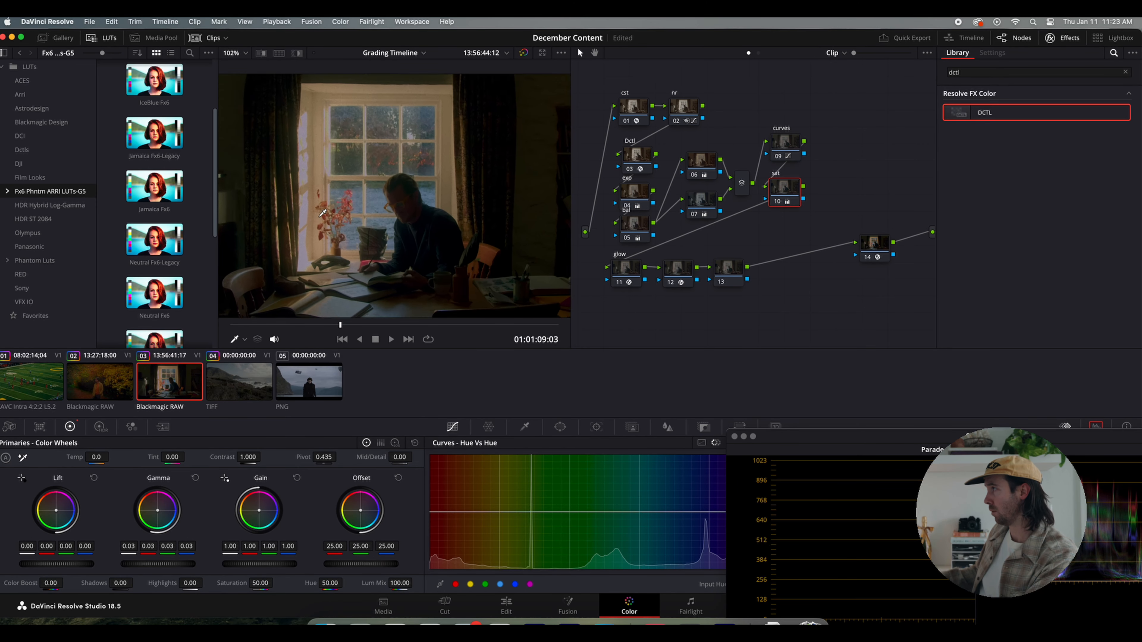
scroll(323, 214, "down", 5)
scroll(322, 213, "up", 2)
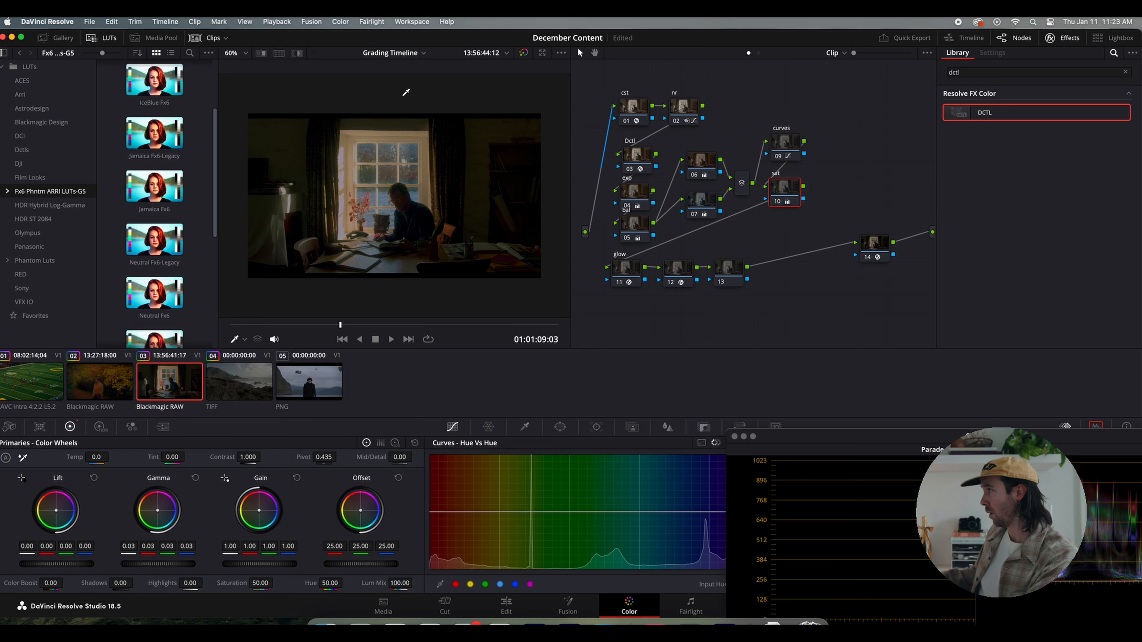
Adjust the orange point of the curves node's Hue Vs Hue curve to a Hue Rotate of -4.00, and move the Scopes window clear of the curve.
left_click(785, 143)
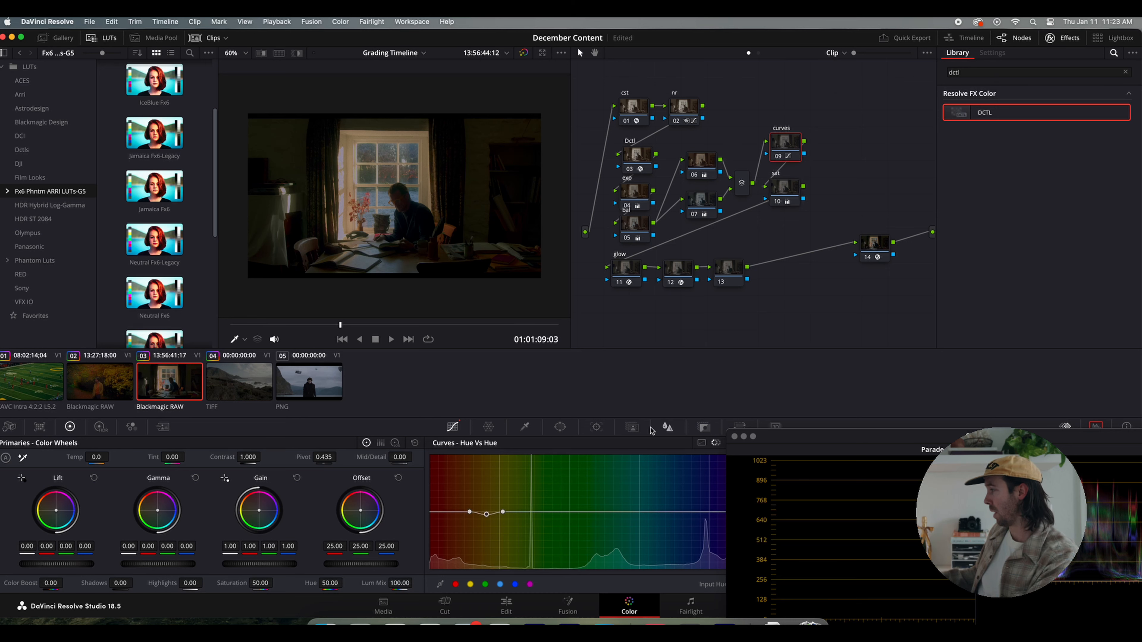
left_click_drag(488, 514, 486, 519)
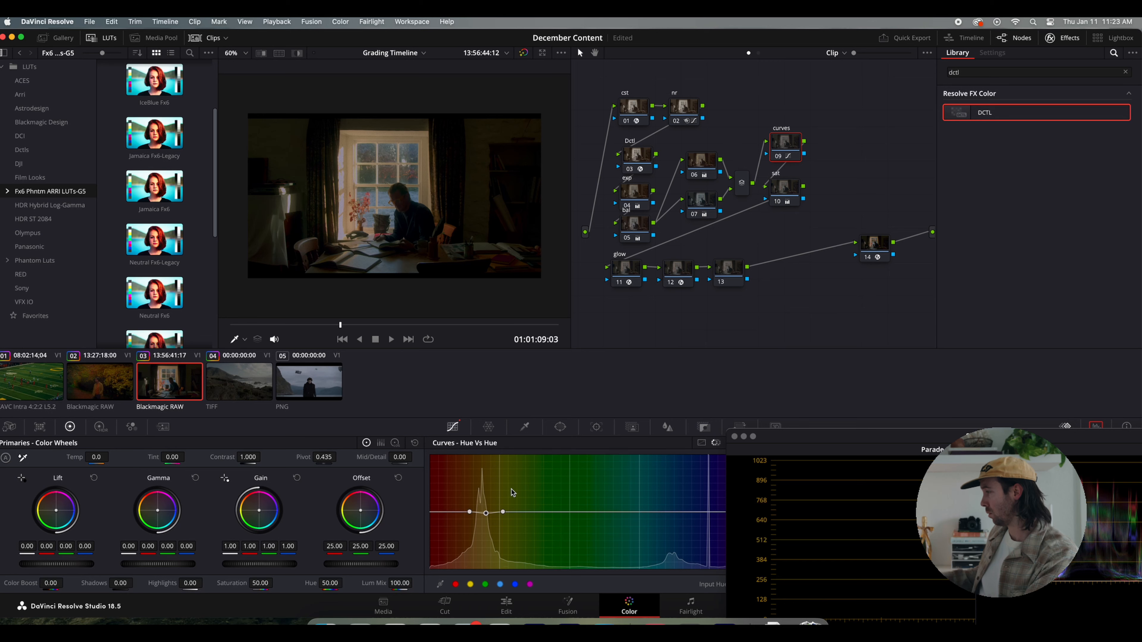
left_click_drag(898, 439, 1005, 496)
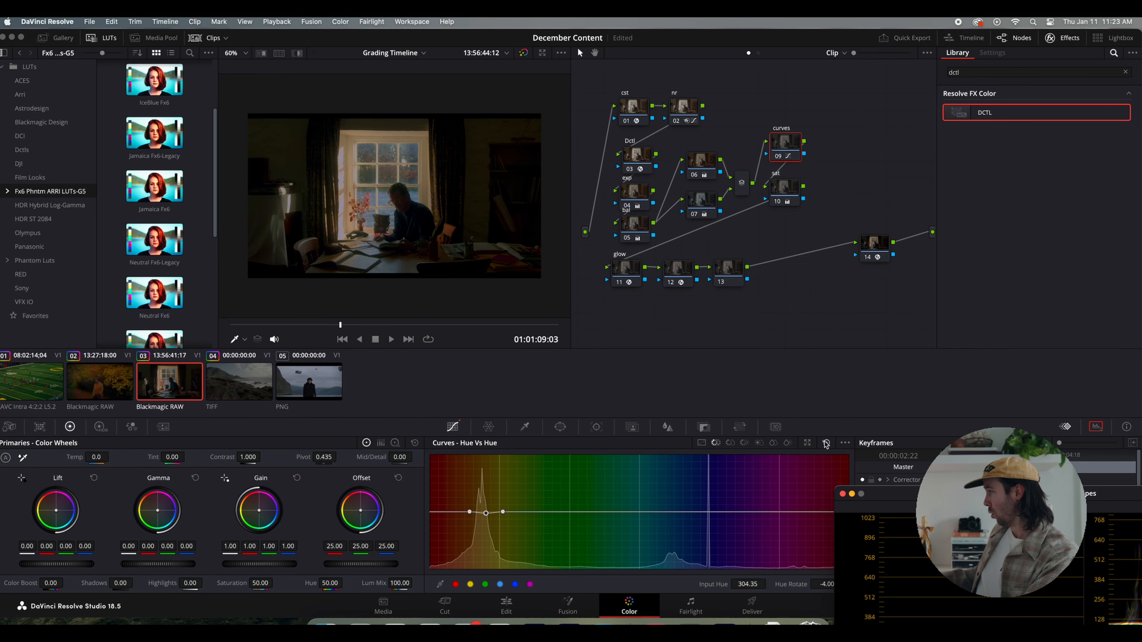
On the curves node's Hue Vs Sat curve, widen the orange dip to input hue 5.45 and lower its middle point to 0.60 saturation.
left_click(729, 442)
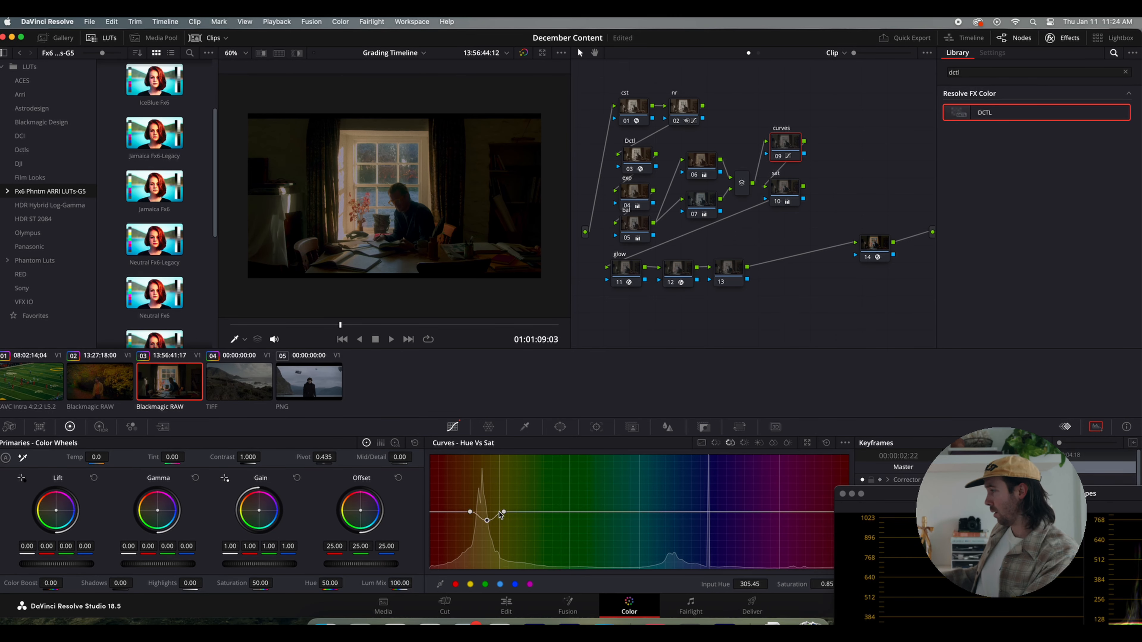
left_click_drag(504, 511, 555, 514)
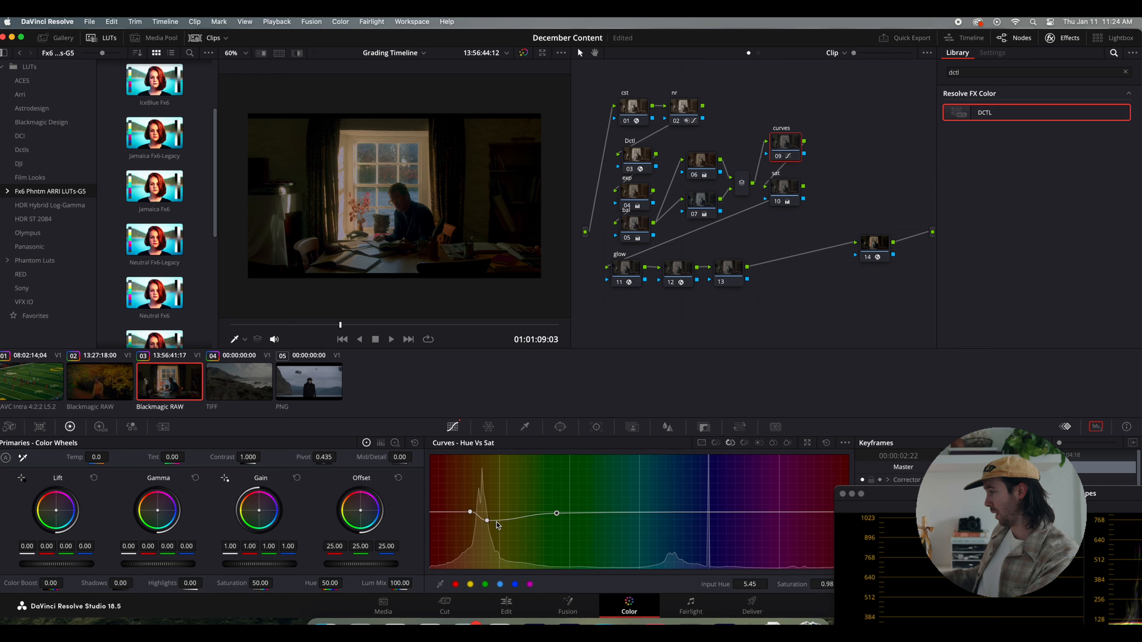
mouse_move(487, 520)
left_mouse_down()
mouse_move(499, 529)
mouse_move(503, 480)
mouse_move(490, 539)
left_mouse_up()
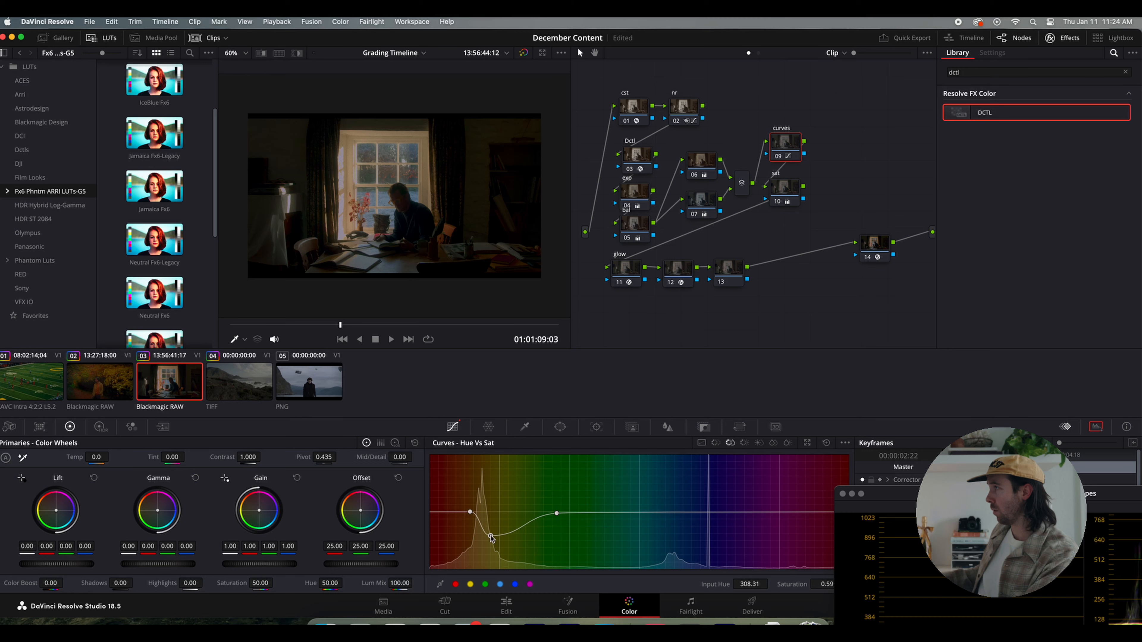
left_click_drag(491, 538, 494, 539)
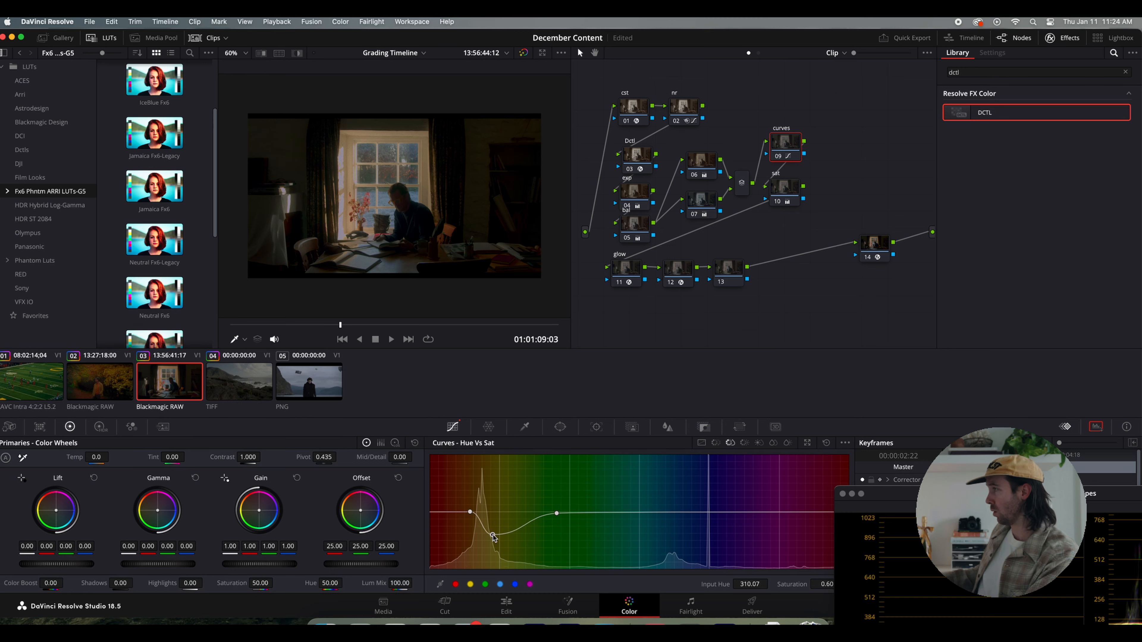
Compare the frame with the curves node disabled and enabled.
left_click(777, 157)
left_click(778, 157)
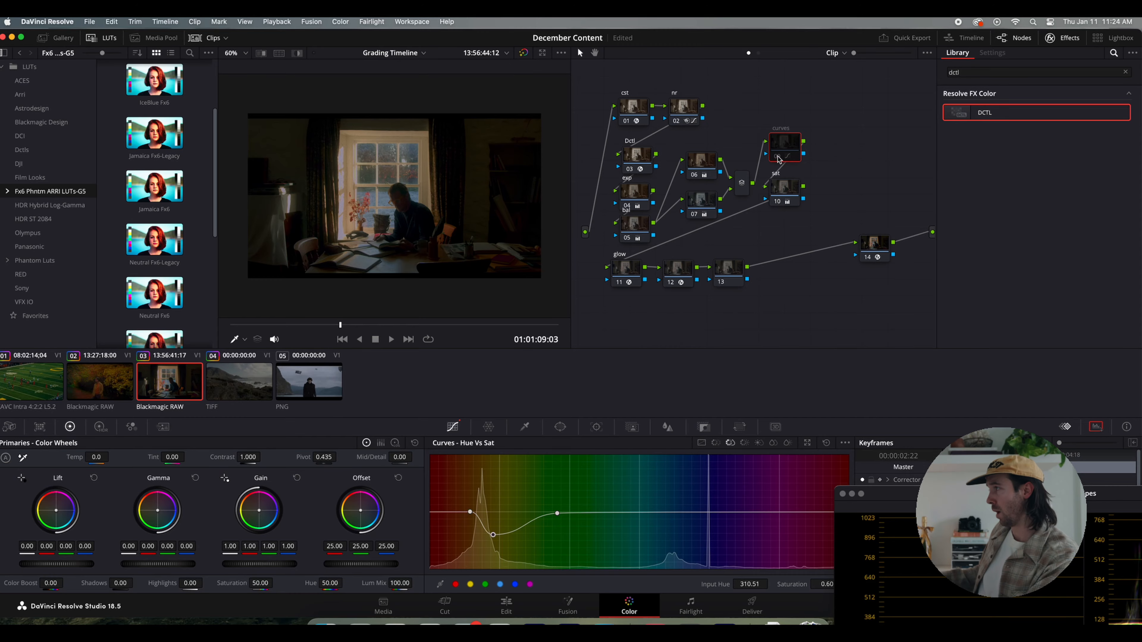
left_click(778, 157)
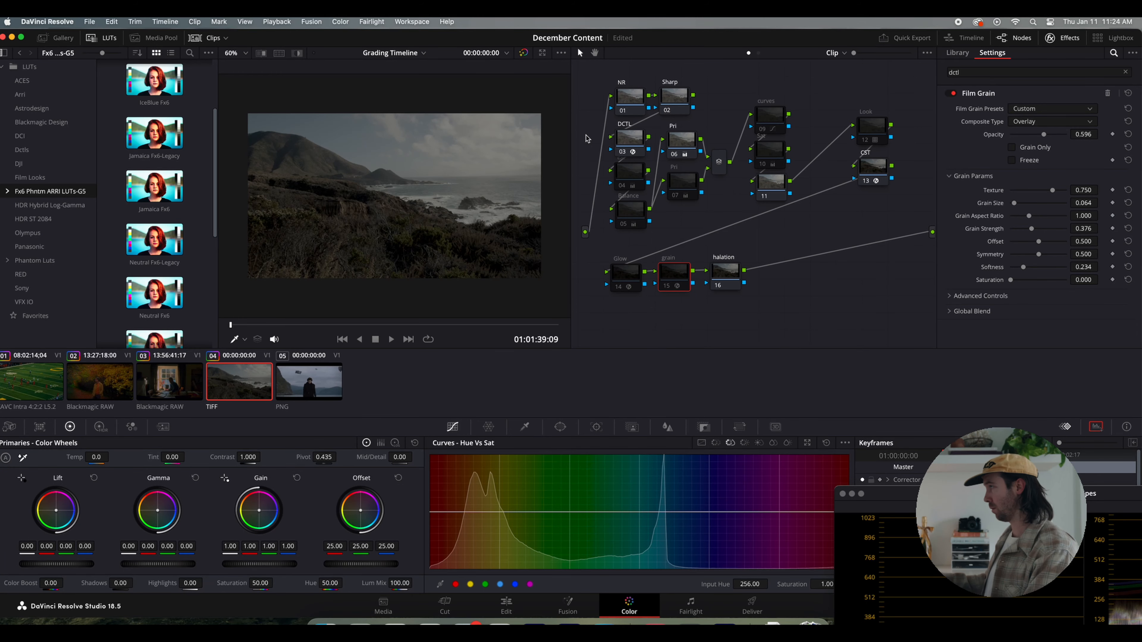
Reset all grades and nodes on the TIFF coastline clip, reposition its remaining node, and reselect the clip after visiting the PNG clip.
right_click(590, 135)
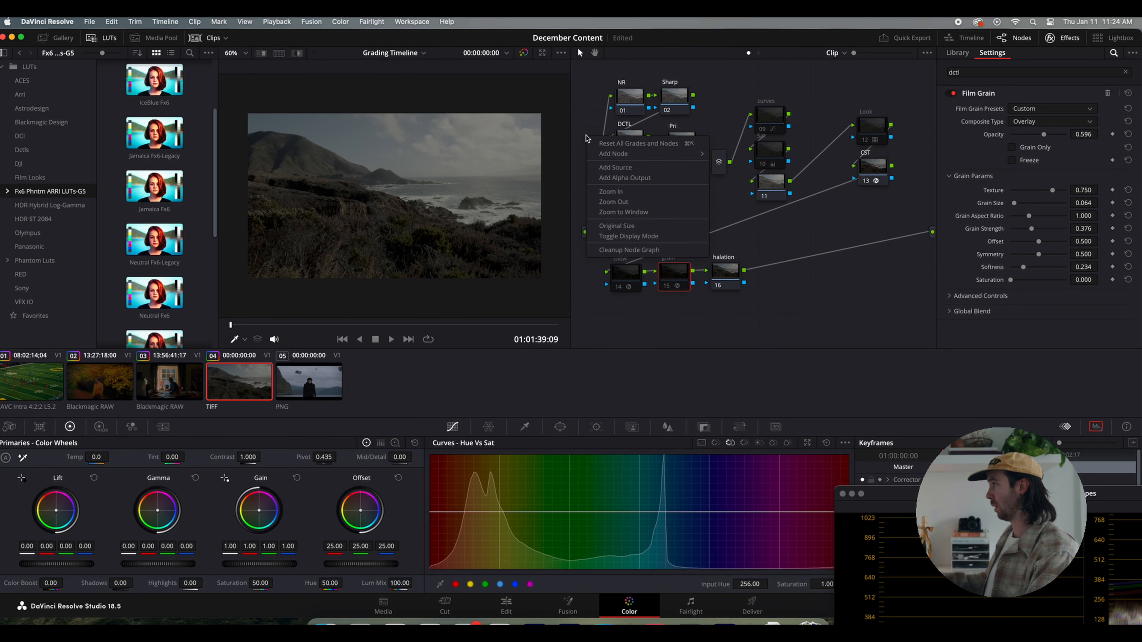
left_click(619, 146)
left_click_drag(669, 179, 641, 159)
left_click(297, 390)
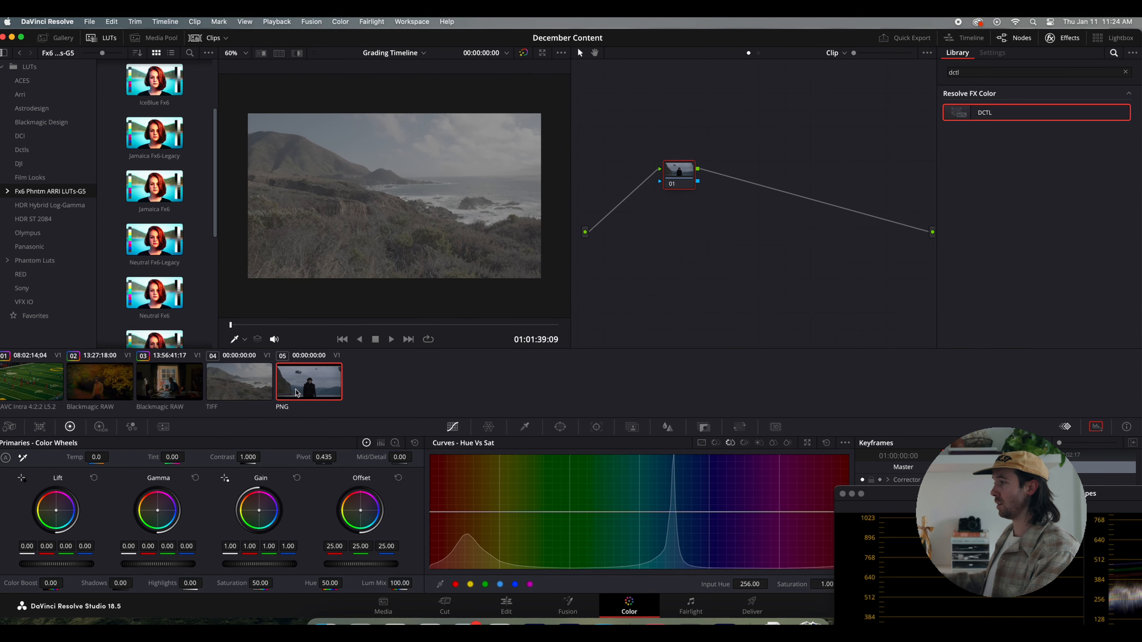
left_click(248, 388)
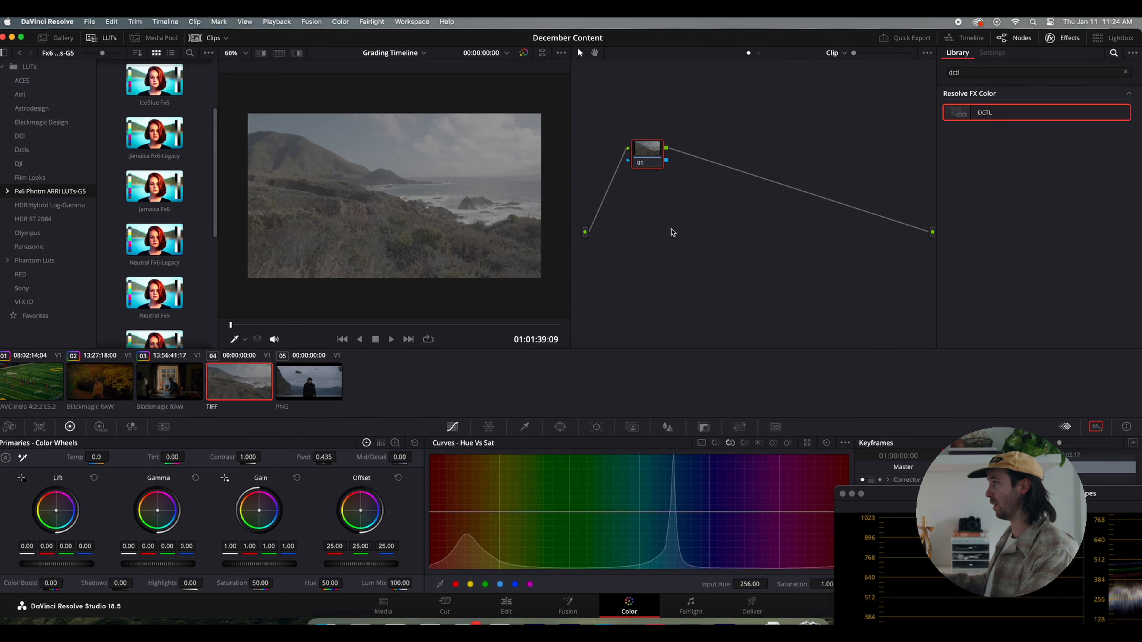
Add four serial nodes to the TIFF clip, stack the first three in a column, and move the last one nearer the output.
key("alt+s")
key("alt+s")
key("alt+s")
key("alt+s")
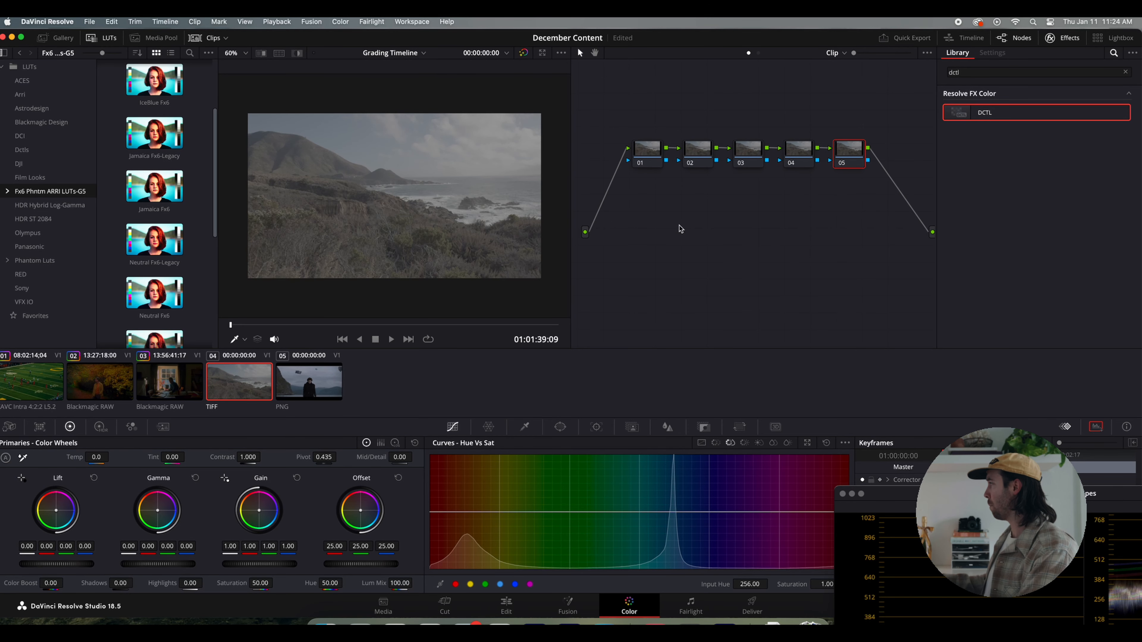
left_click_drag(843, 166, 865, 182)
left_click_drag(657, 155, 648, 116)
left_click_drag(695, 149, 637, 148)
left_click_drag(751, 152, 637, 189)
Label the first node dc and select the second node in the column.
left_click(642, 118)
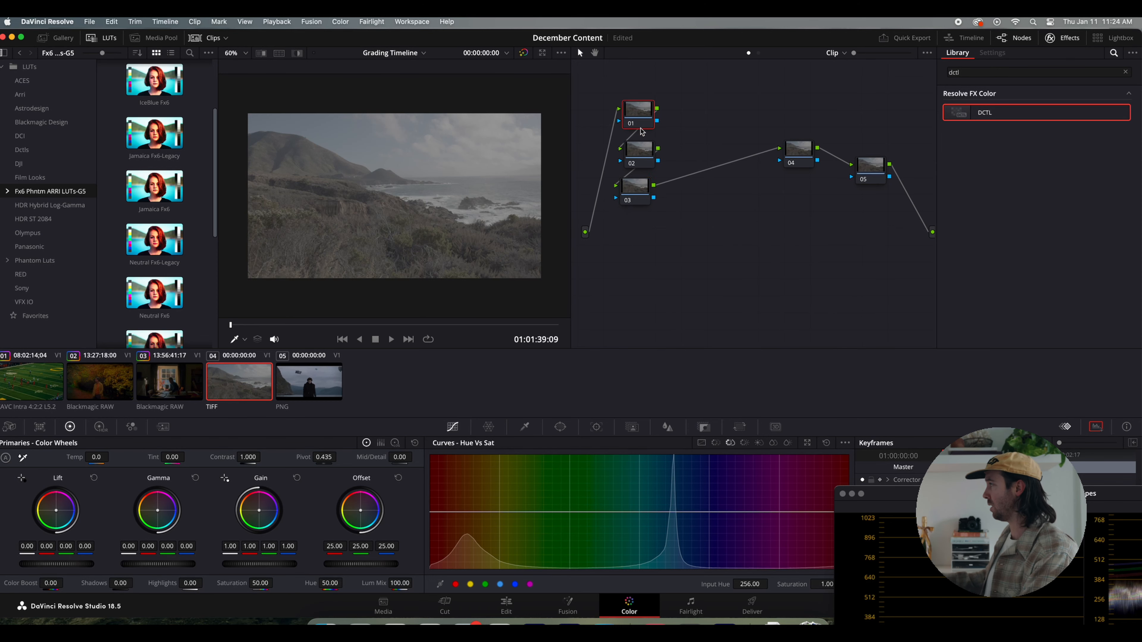
type("dc")
left_click(642, 151)
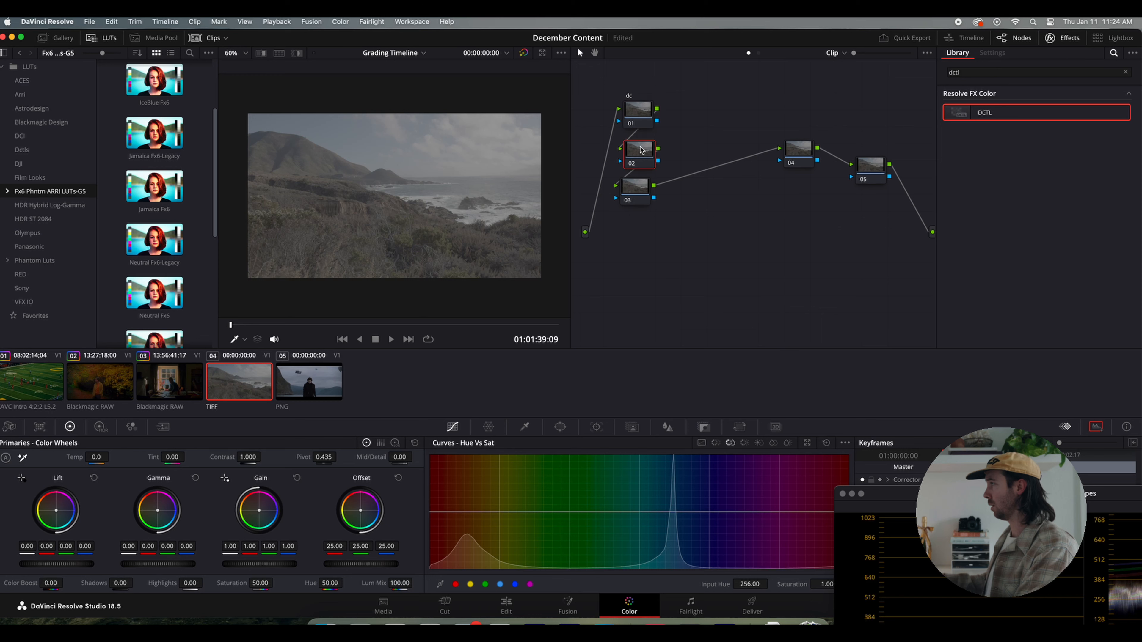
Label the second node in the column ex and the third node bl.
type("ex")
left_click(630, 186)
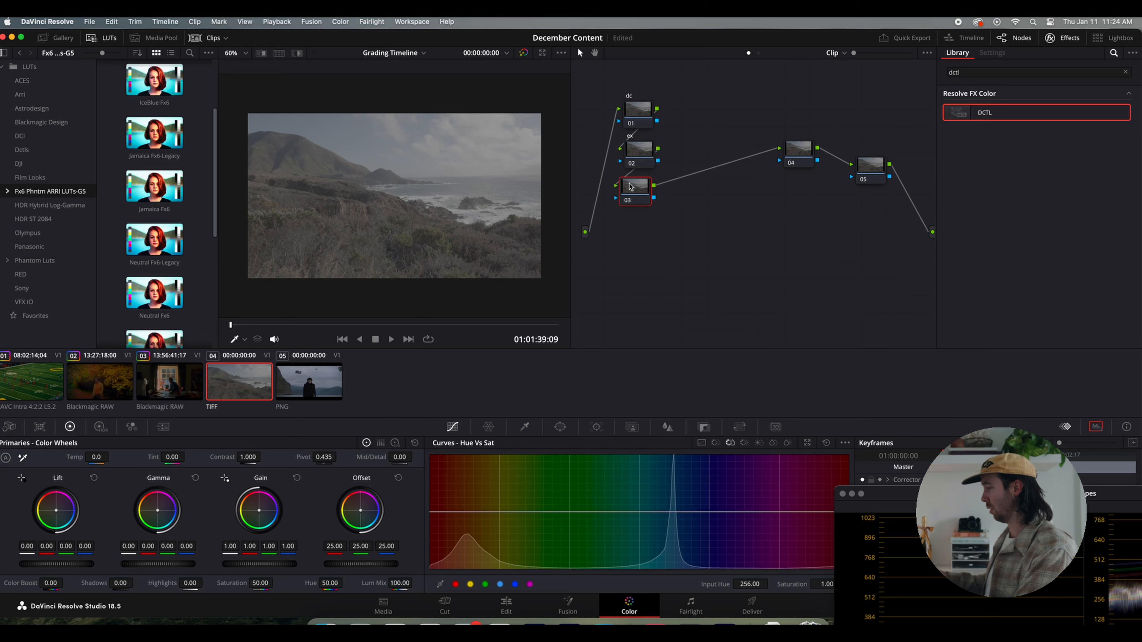
key("space")
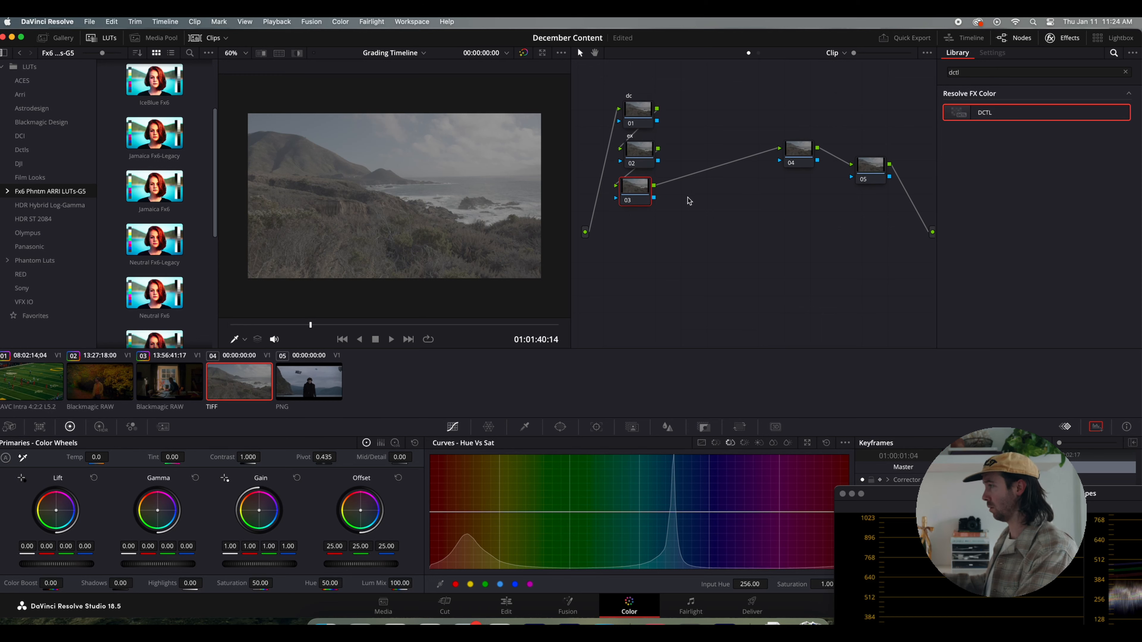
key("space")
type("bl")
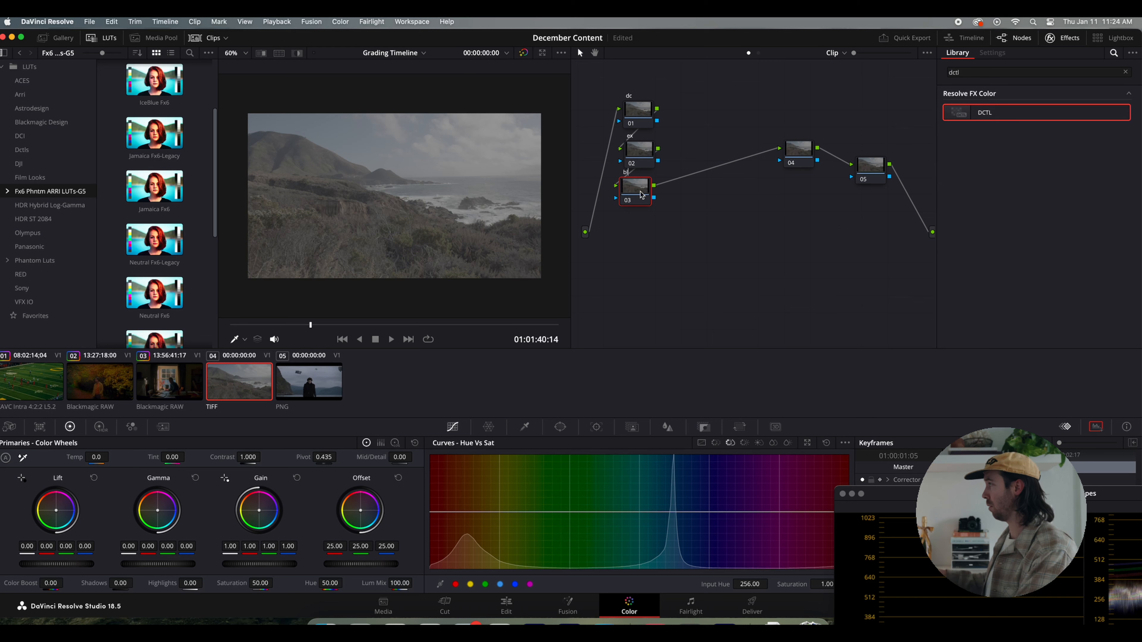
Add a node parallel to node 04 and two serial nodes after the mixer, arranging them ahead of the end node.
mouse_move(796, 155)
left_mouse_down()
mouse_move(692, 139)
mouse_move(736, 164)
mouse_move(782, 137)
mouse_move(777, 127)
mouse_move(789, 164)
left_mouse_up()
key("alt+l")
key("alt+s")
key("alt+s")
left_click_drag(881, 182, 876, 163)
Add two more serial nodes after node 09 and place them side by side in a row beneath the tree.
key("alt+s")
key("alt+s")
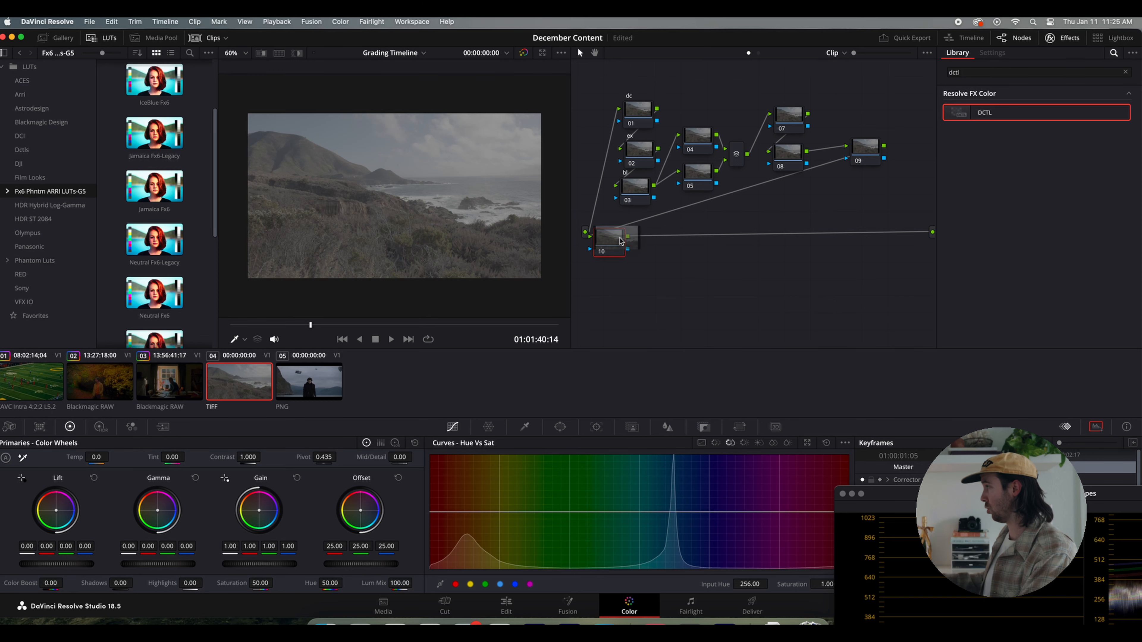
left_click_drag(652, 230, 709, 244)
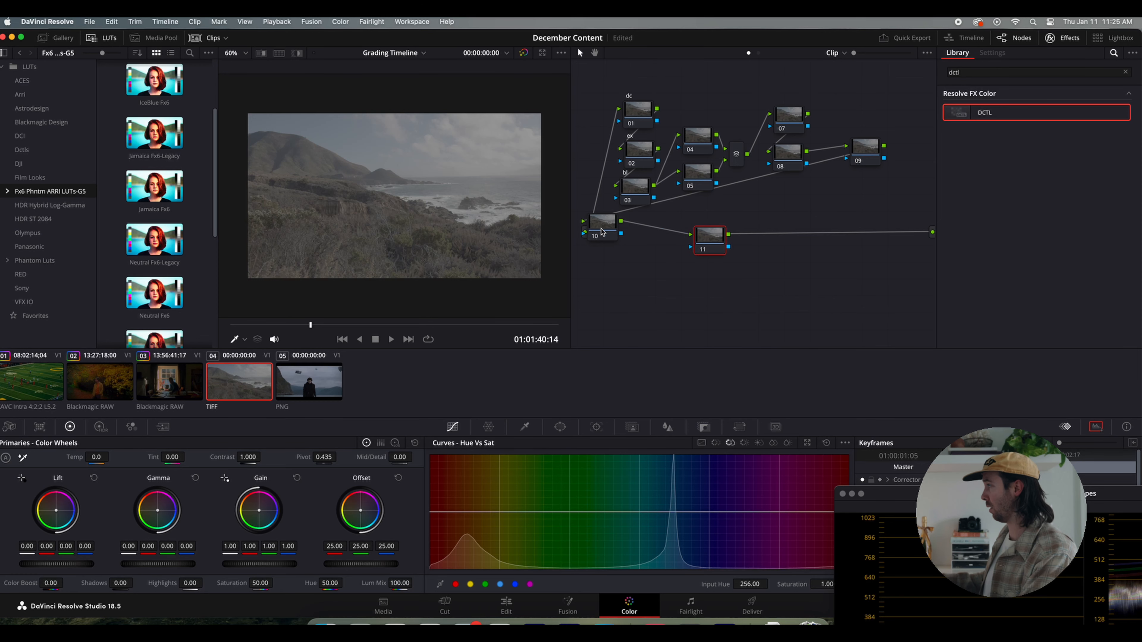
left_click_drag(602, 233, 655, 247)
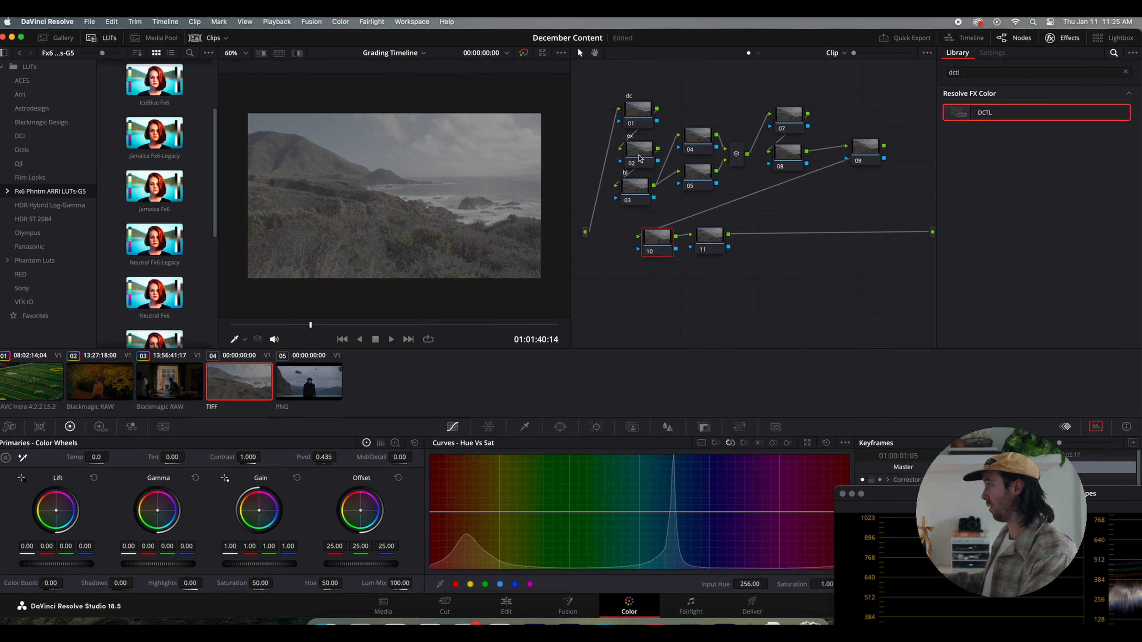
Apply the Neutral Fx6-Legacy LUT to node 09 of the TIFF clip and select the ex node.
left_click(313, 376)
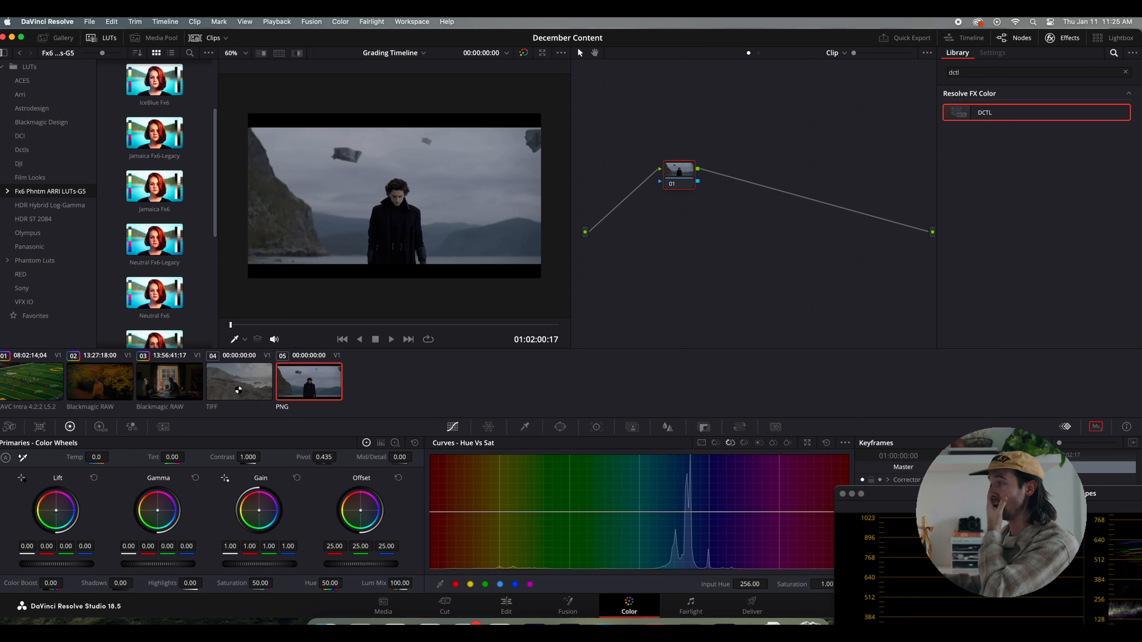
left_click(239, 389)
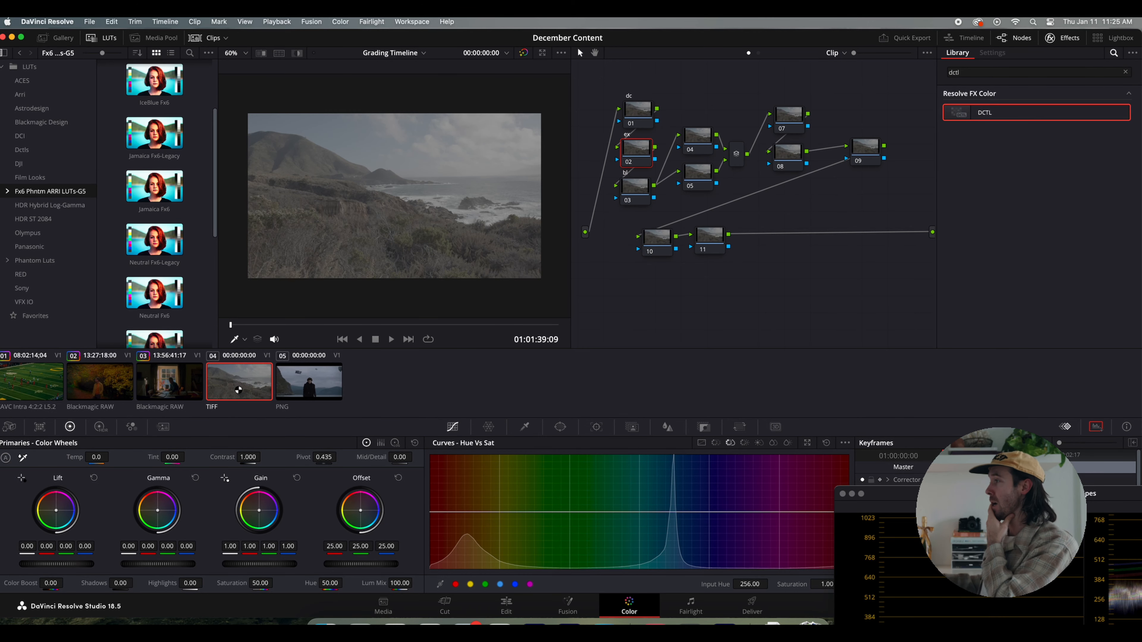
left_click(877, 163)
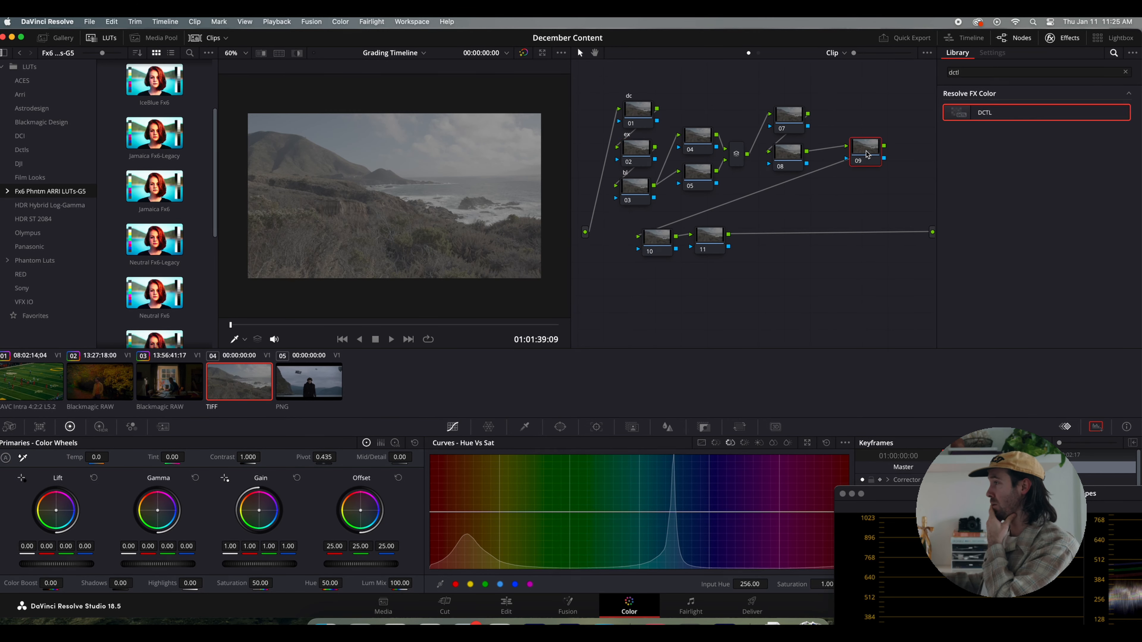
double_click(148, 247)
left_click(633, 145)
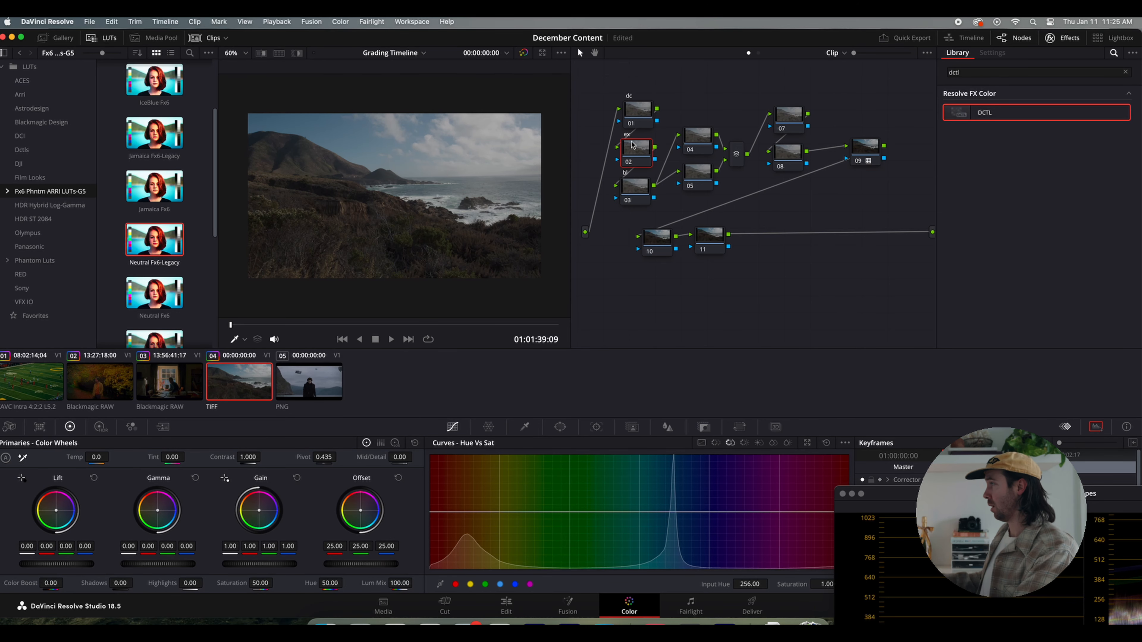
Open the scopes and compare the waveforms of the PNG reference and the TIFF clip.
left_click(313, 376)
key("super+shift+w")
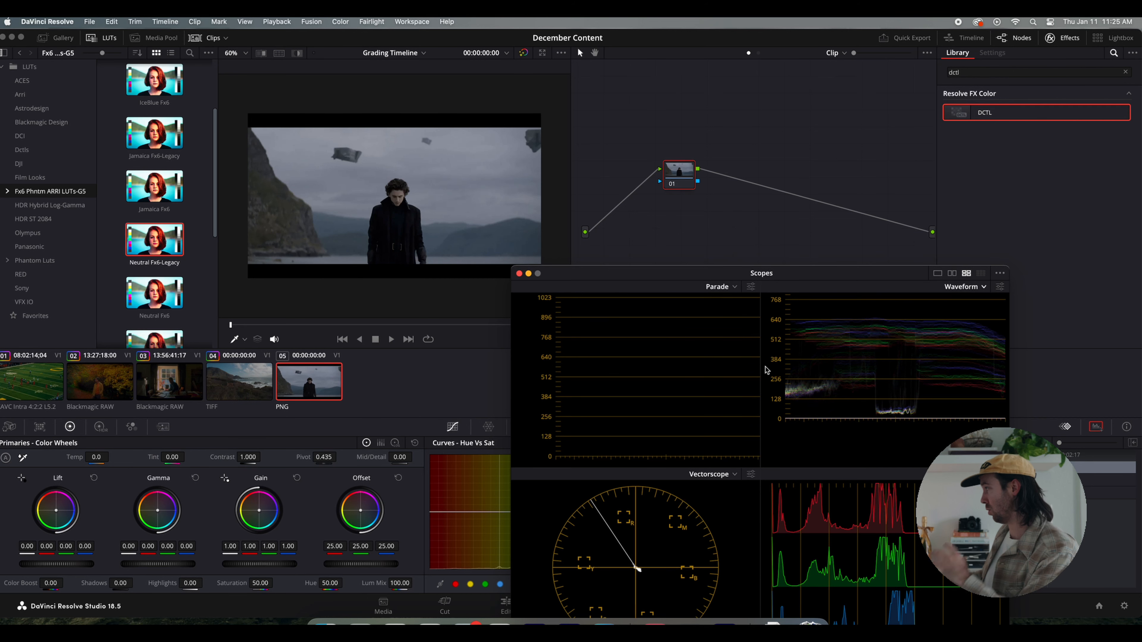
scroll(848, 330, "up", 3)
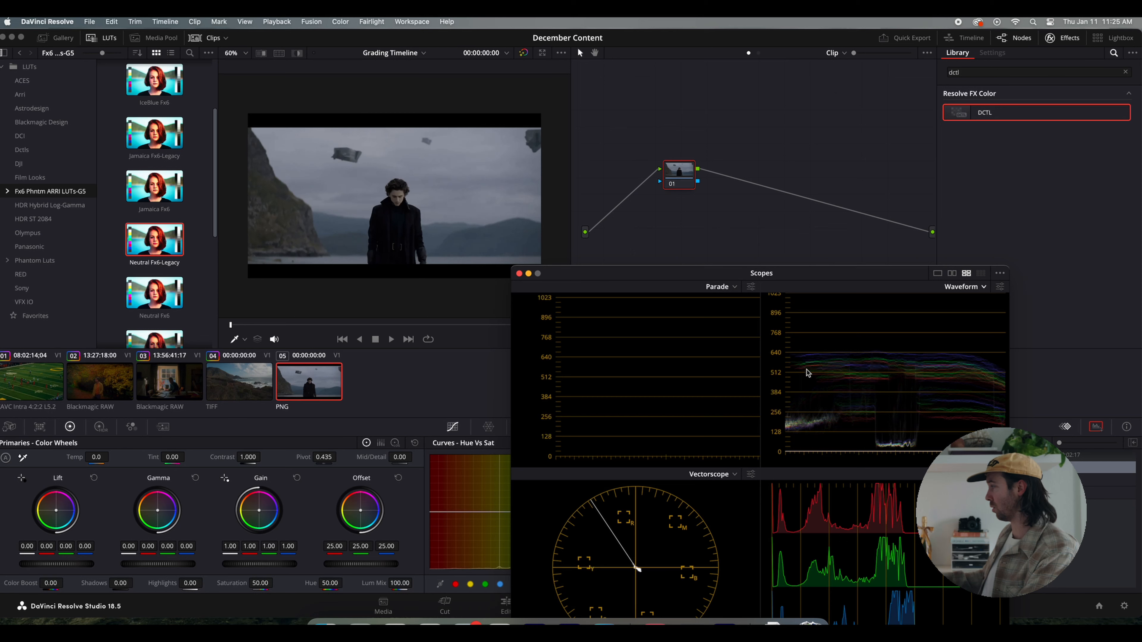
left_click(239, 395)
left_click(295, 389)
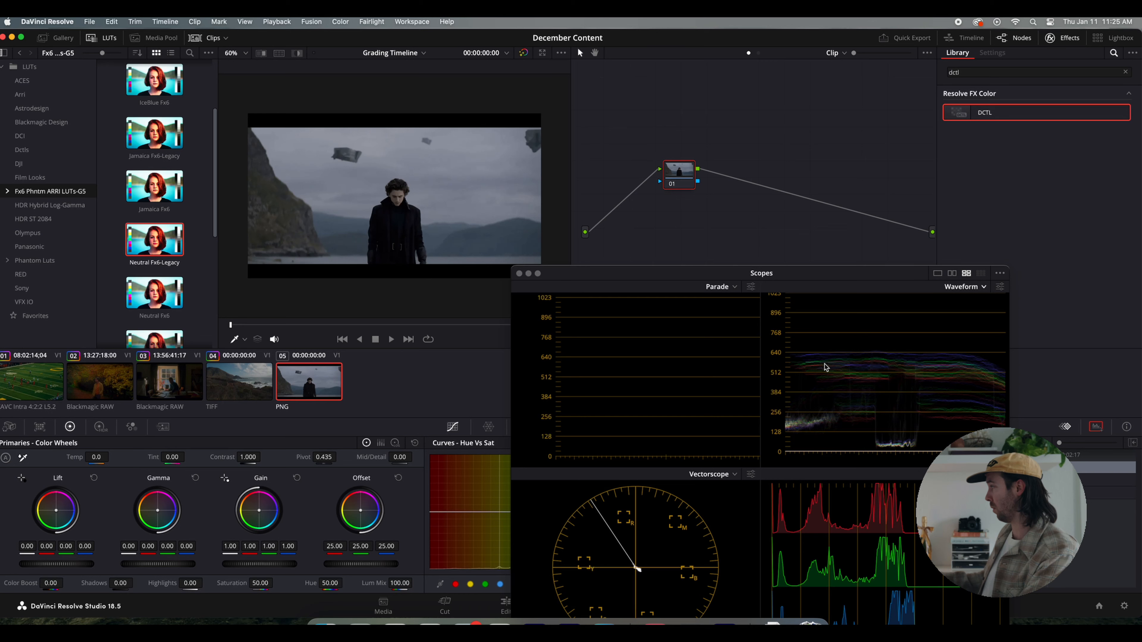
left_click(227, 390)
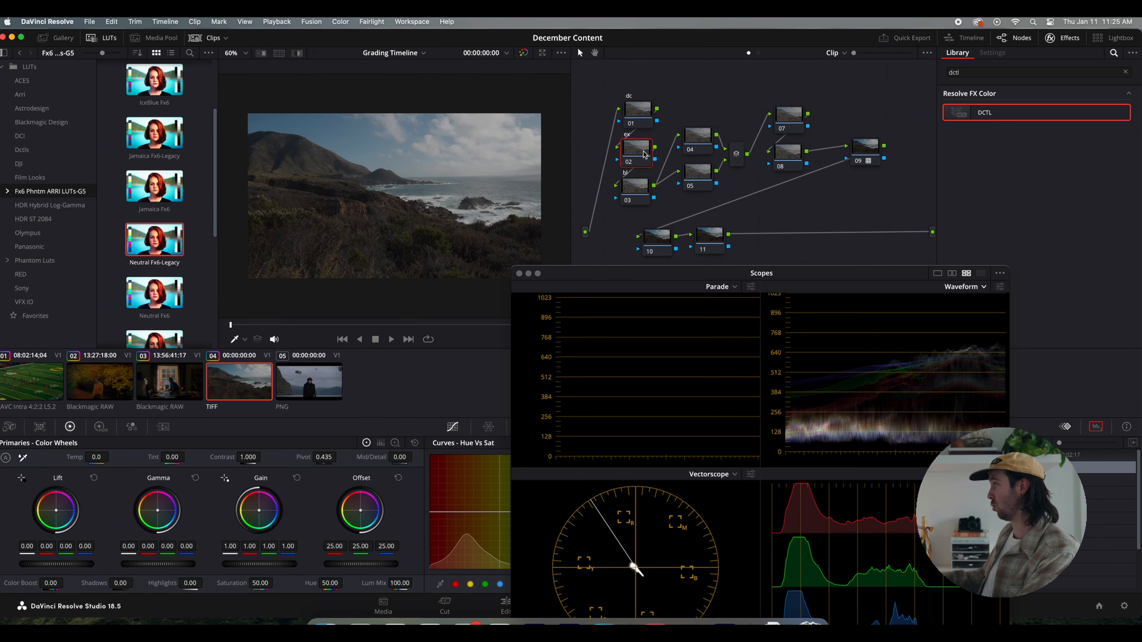
On the ex node, lower the luma gain to 0.83 and raise the gamma to 0.02.
left_click_drag(259, 563, 243, 563)
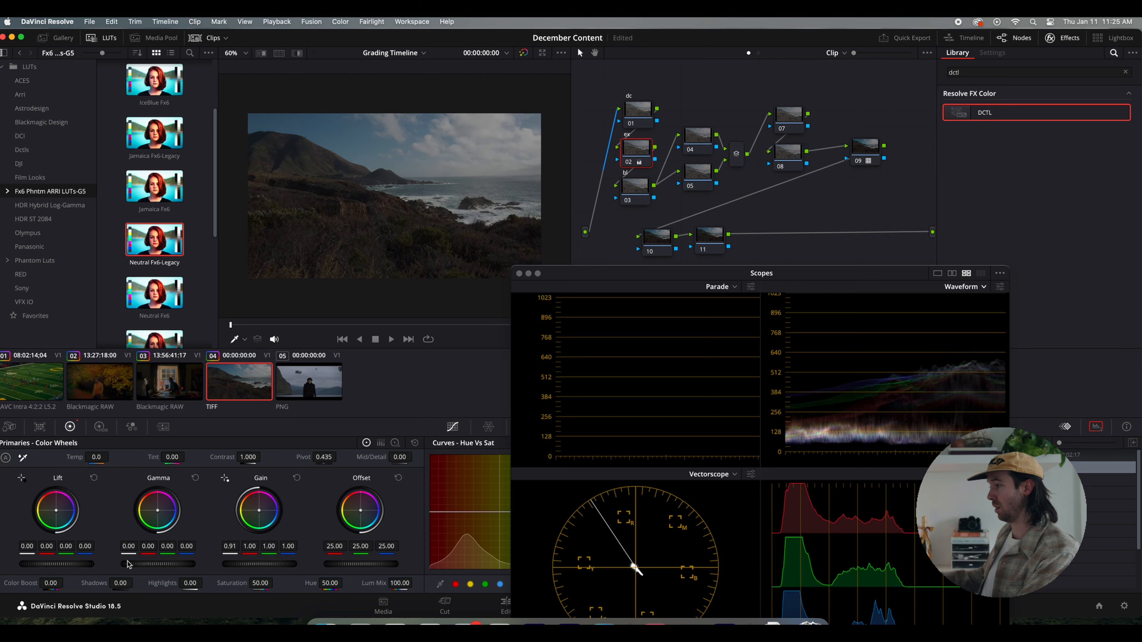
left_click_drag(131, 564, 140, 564)
left_click_drag(233, 552, 228, 552)
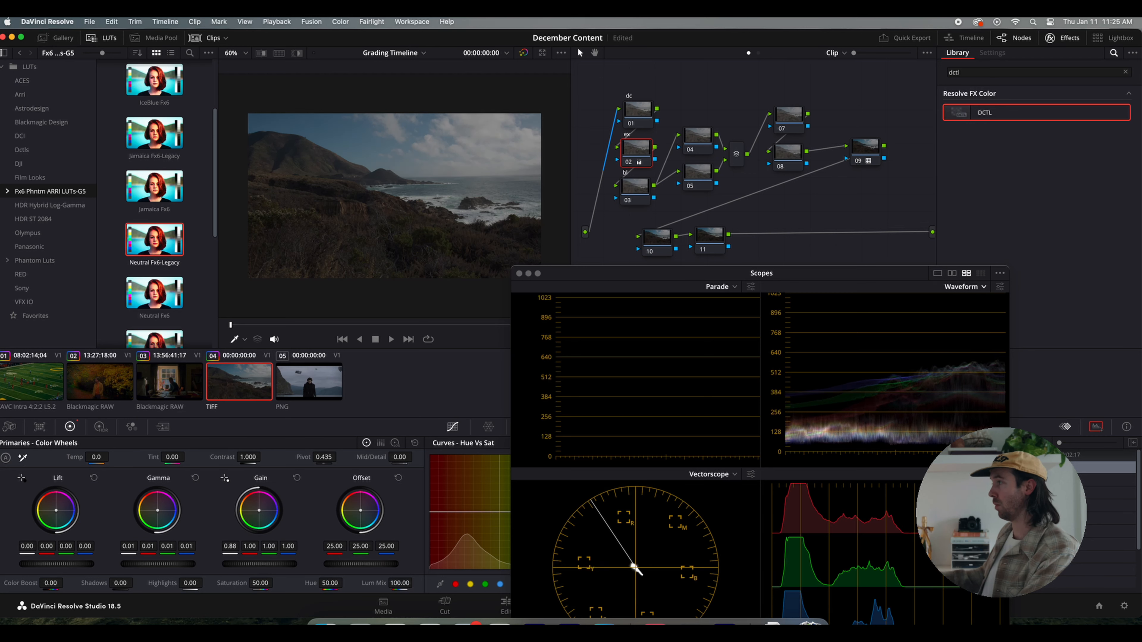
left_click_drag(163, 569, 229, 553)
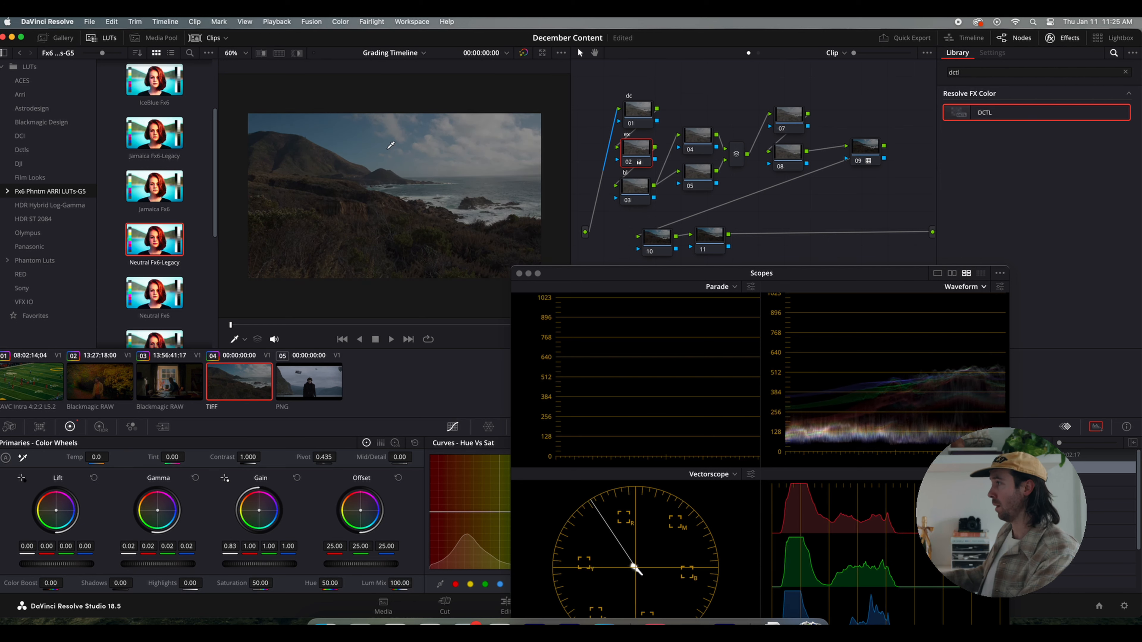
Compare the darkened TIFF clip with the PNG reference by switching between the two.
left_click(313, 376)
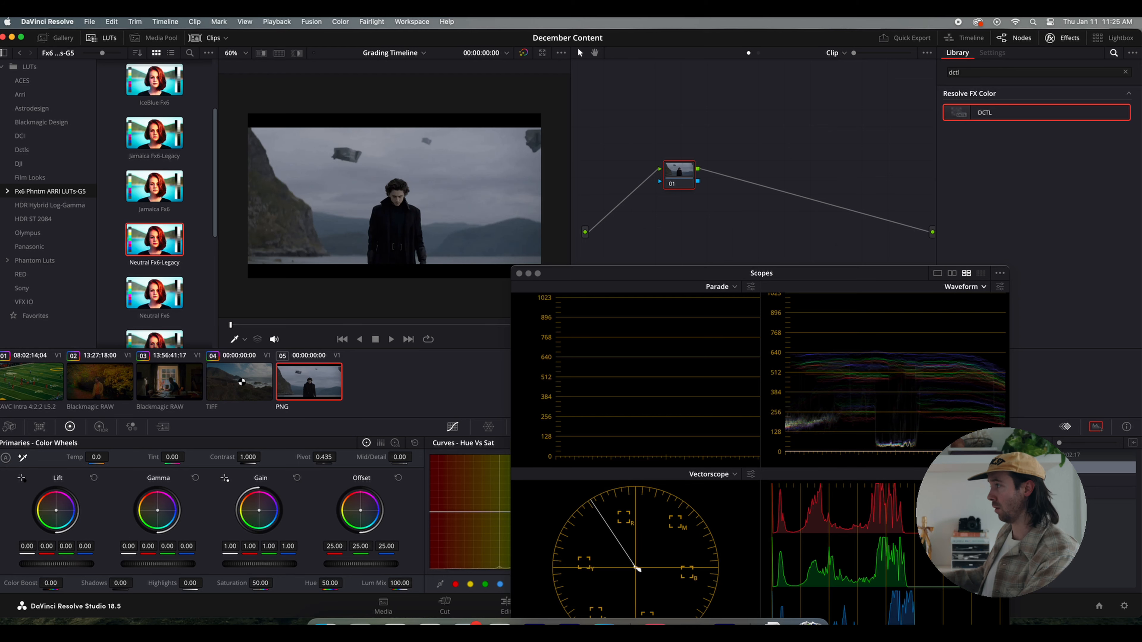
left_click(242, 381)
left_click(312, 382)
left_click(241, 383)
left_click(313, 384)
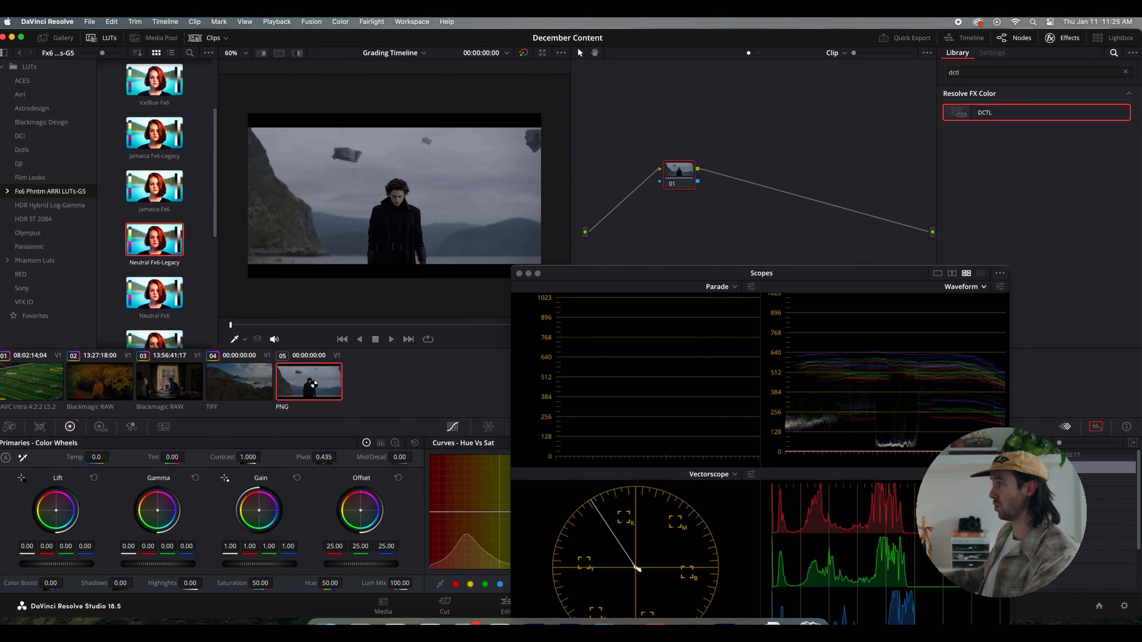
left_click(268, 382)
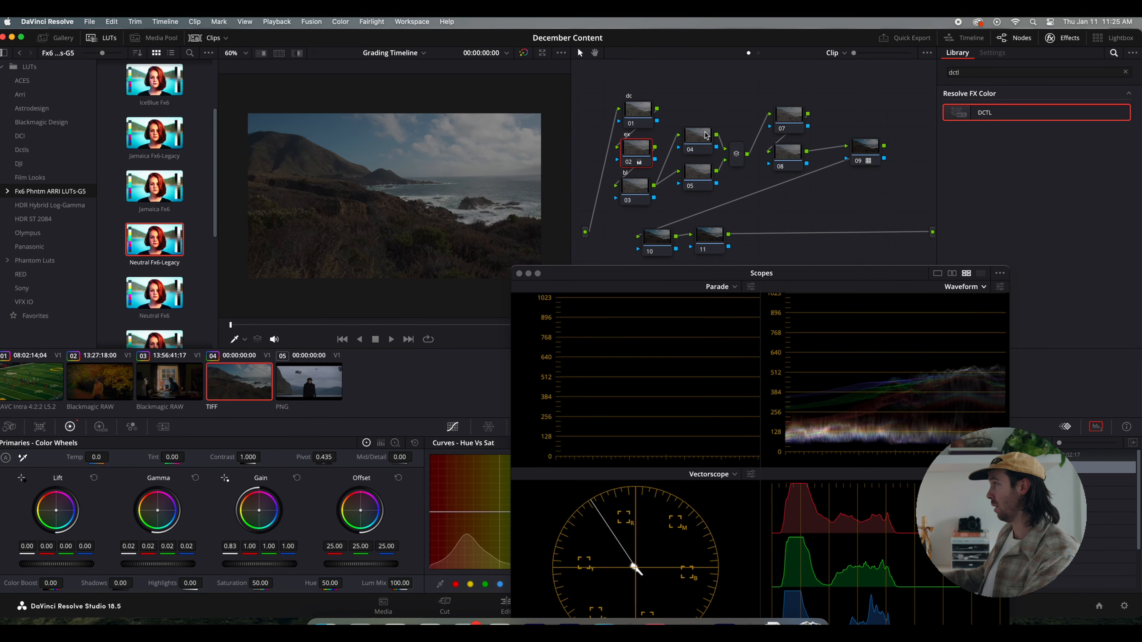
Label node 07 of the TIFF clip cur, checking the clip against the PNG reference.
left_click(783, 121)
left_click(305, 375)
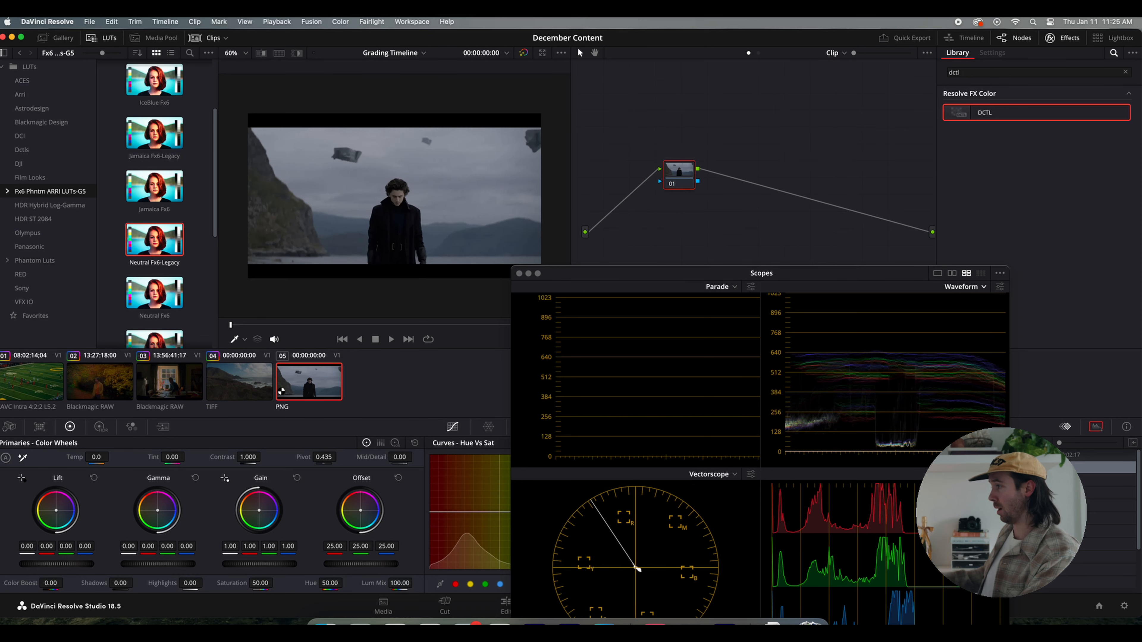
left_click(248, 389)
left_click(317, 383)
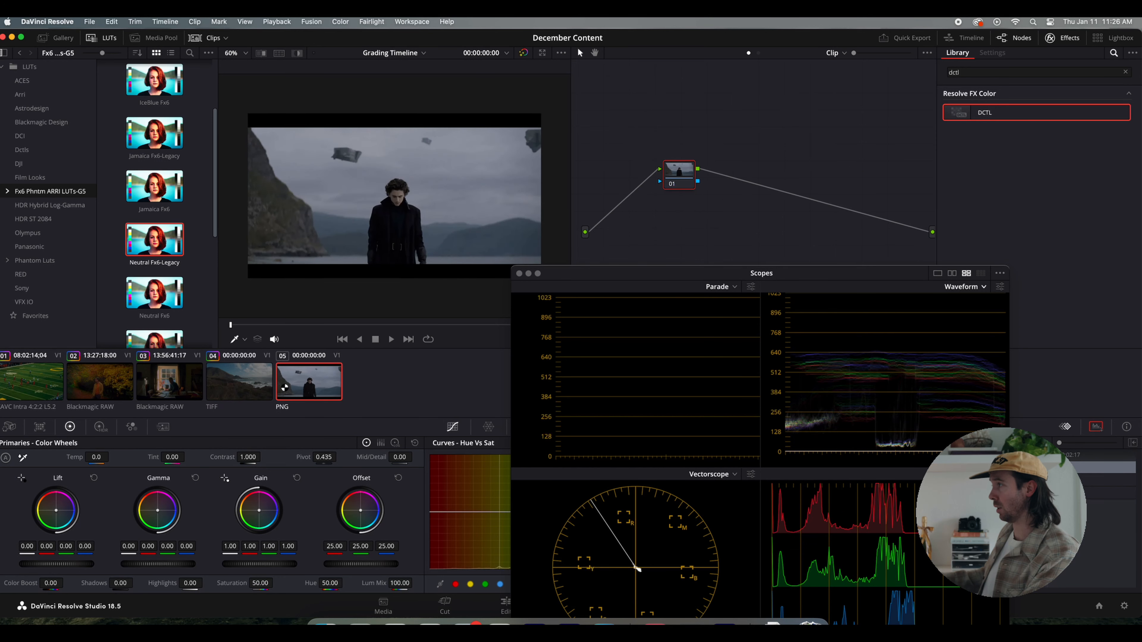
left_click(259, 385)
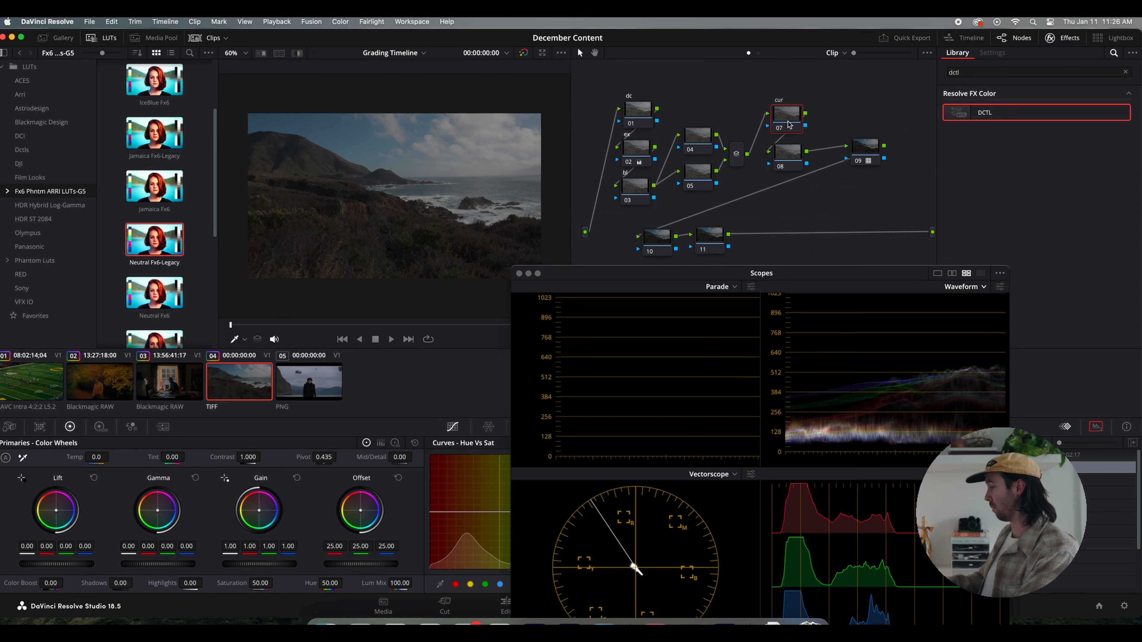
left_click(780, 84)
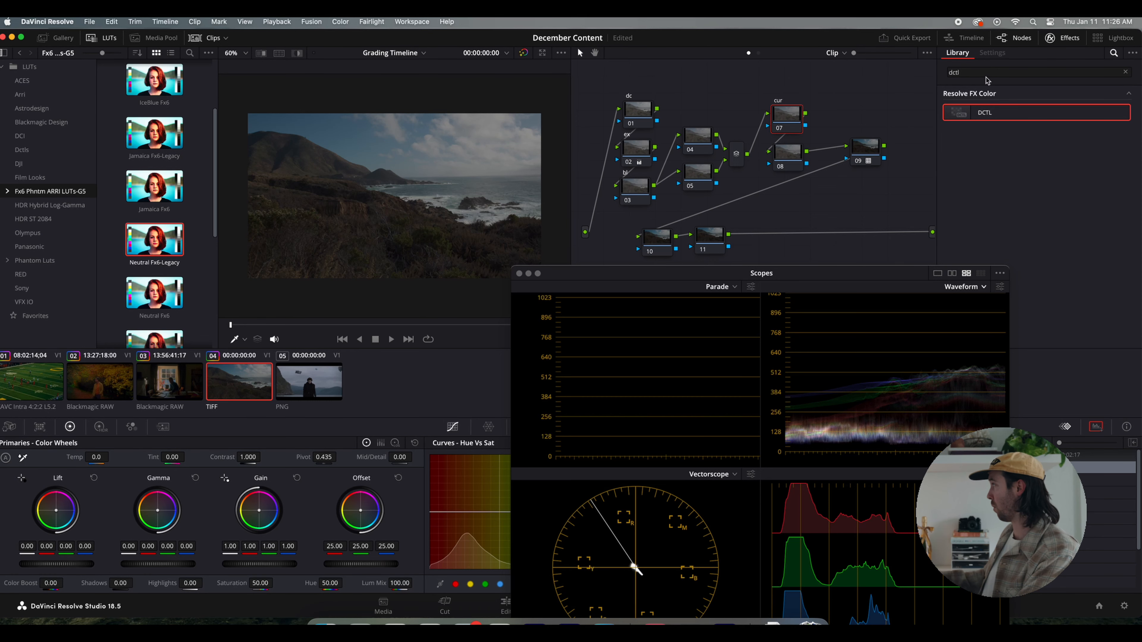
Move the scopes window aside, sample the blue sky for the Hue Vs Sat curve, and lower its saturation to 0.86.
left_click_drag(643, 265, 1140, 544)
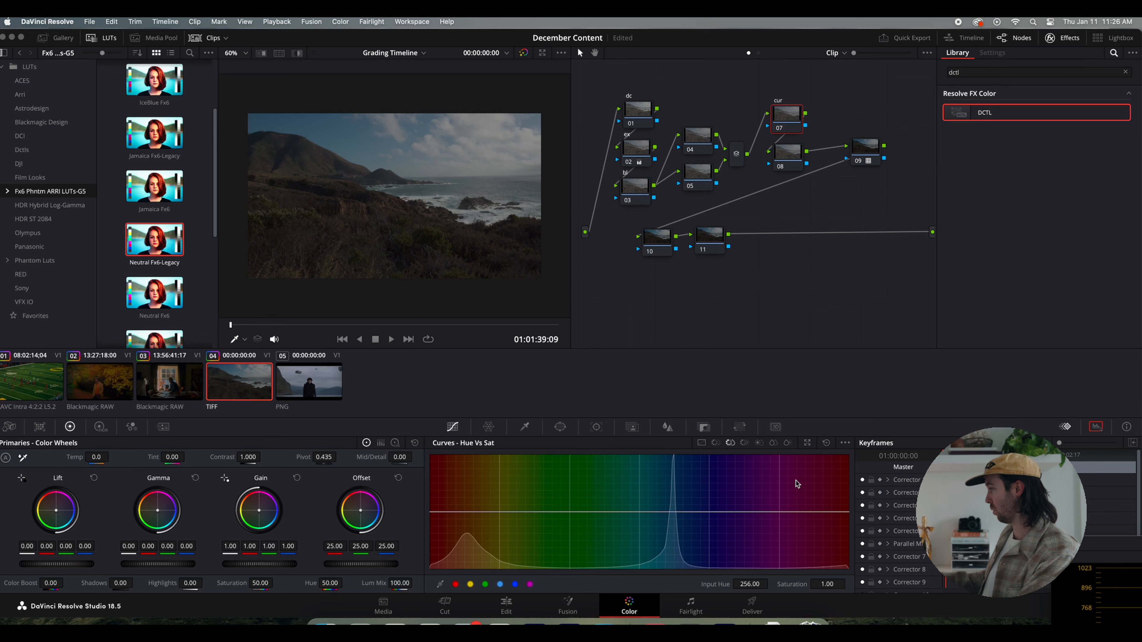
left_click(442, 585)
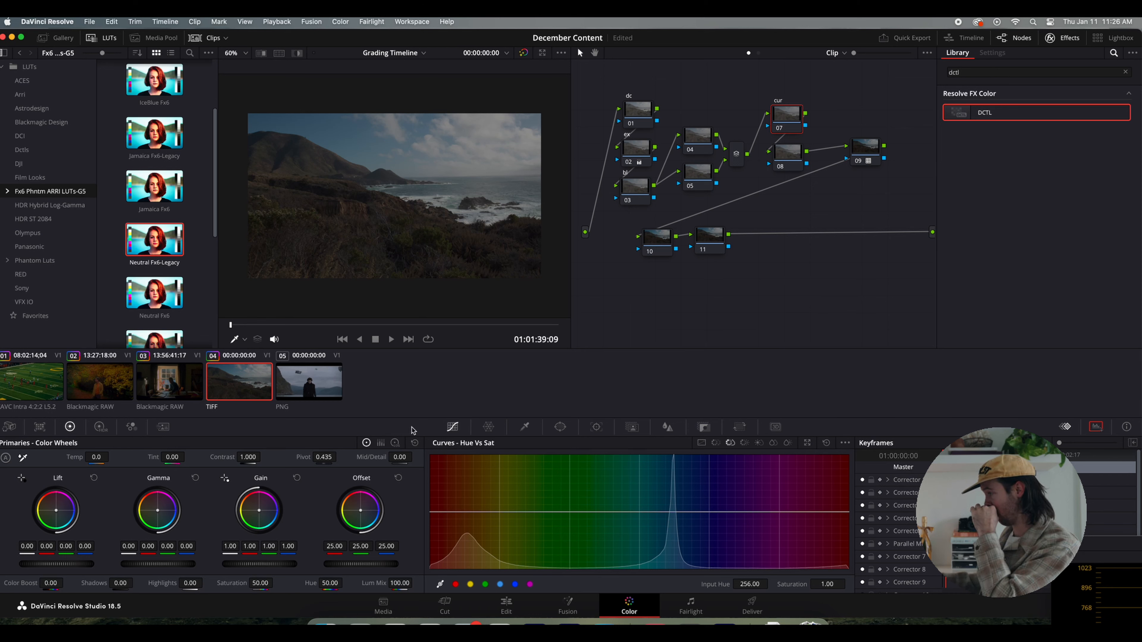
left_click(334, 119)
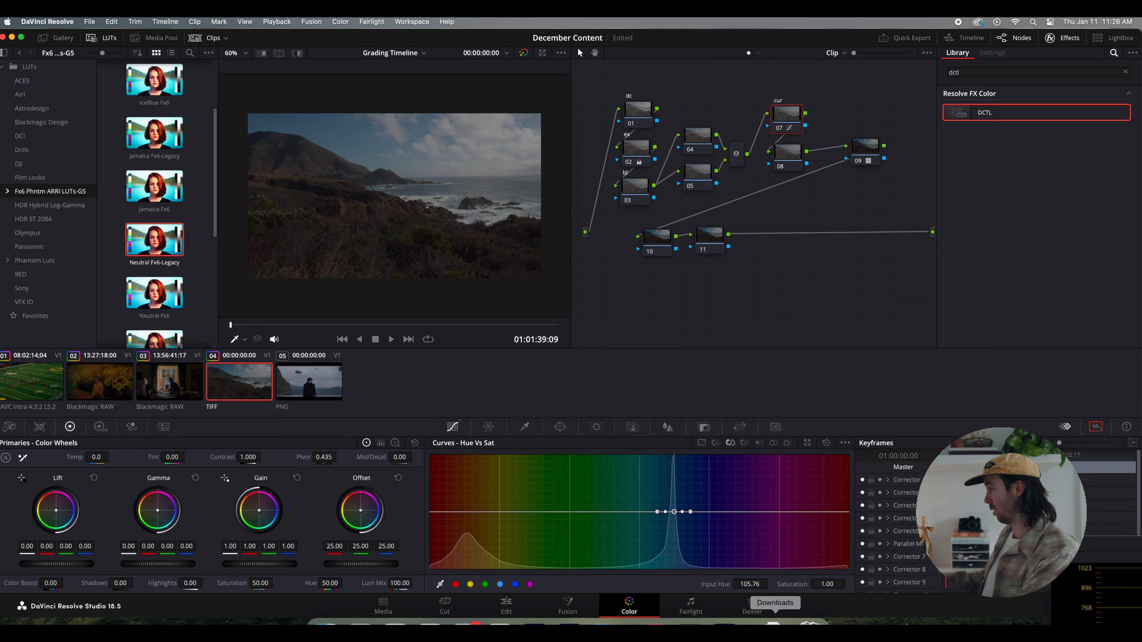
mouse_move(674, 512)
left_mouse_down()
mouse_move(674, 544)
mouse_move(674, 520)
left_mouse_up()
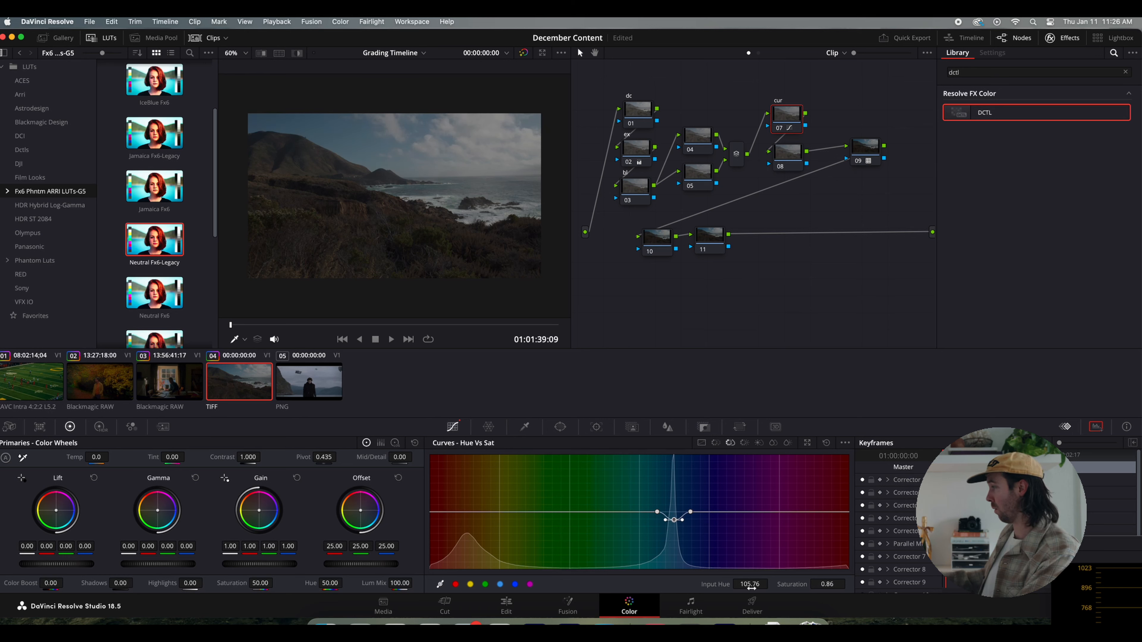
On the Hue Vs Hue curve, add points either side of the sky blue and rotate the hue at 105.23 to -6.20.
left_click(717, 443)
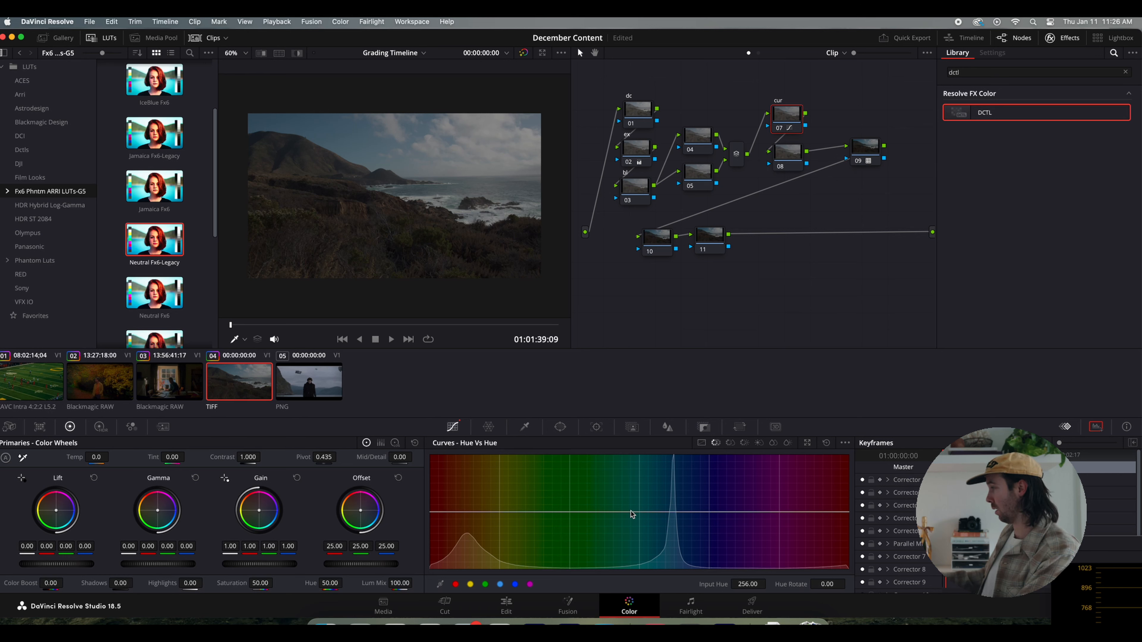
left_click(621, 513)
left_click(728, 513)
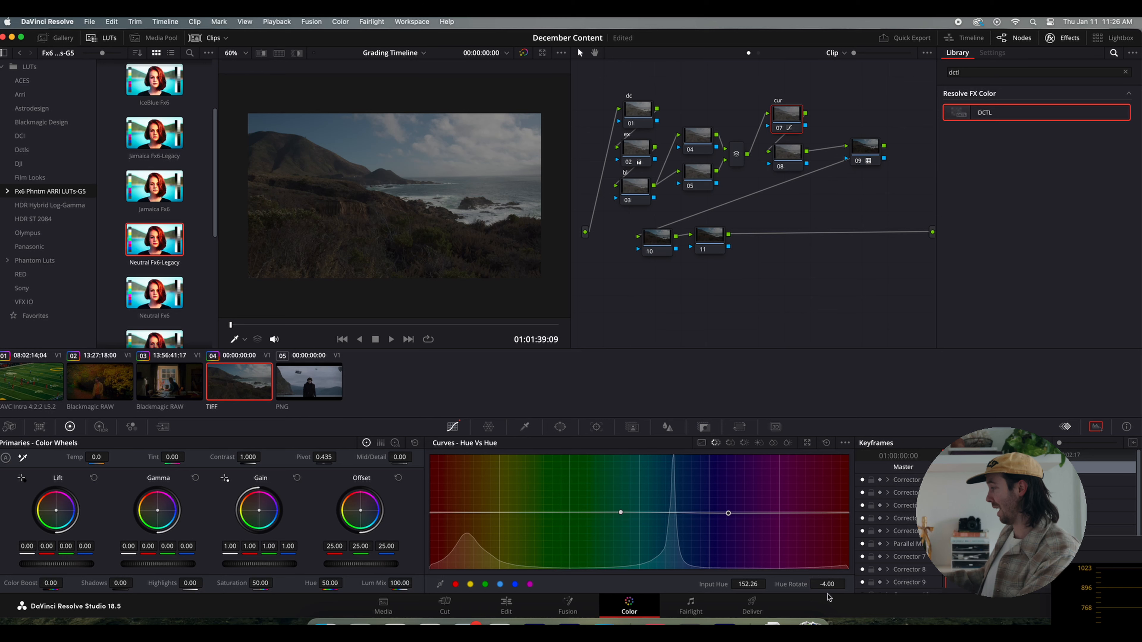
left_click_drag(848, 583, 848, 586)
left_click(674, 512)
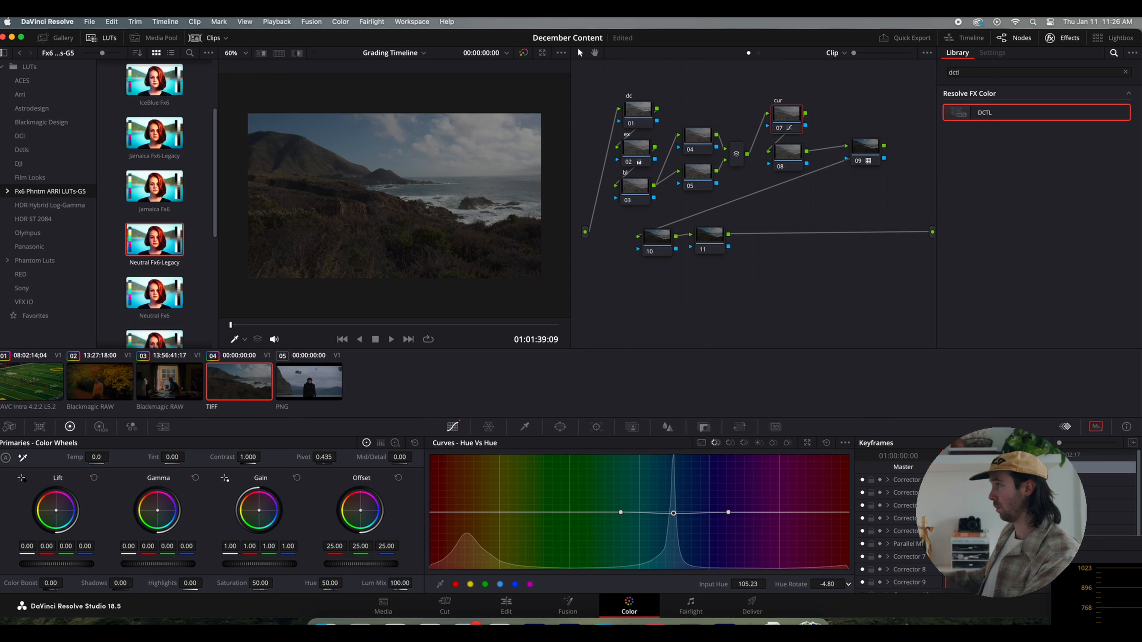
left_click_drag(848, 586, 848, 587)
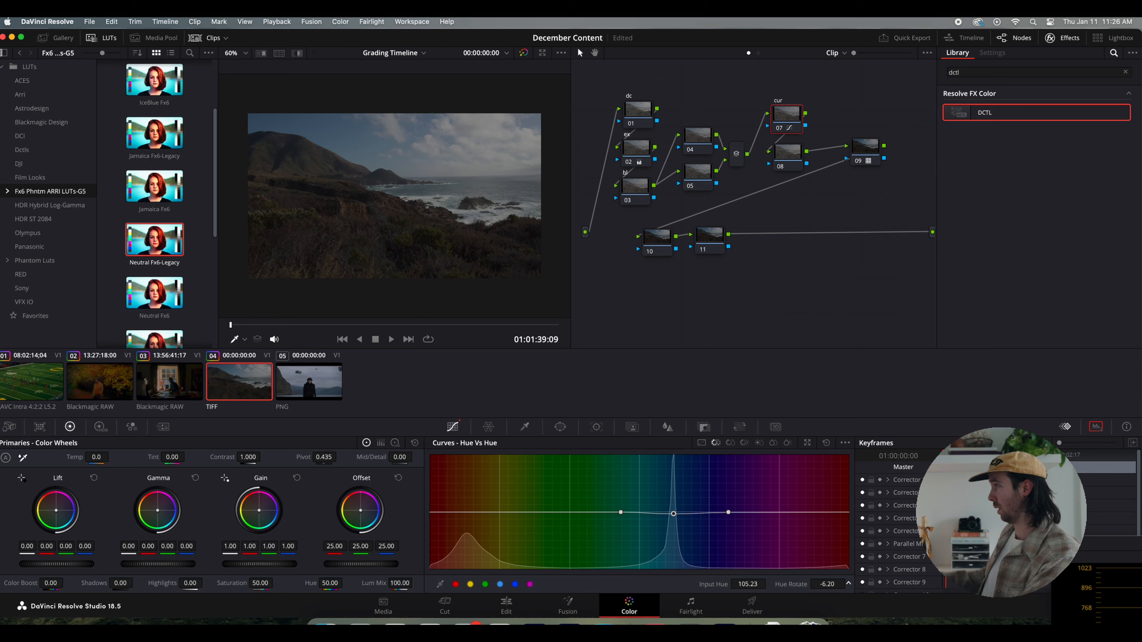
Examine the PNG reference frame up close.
left_click(303, 396)
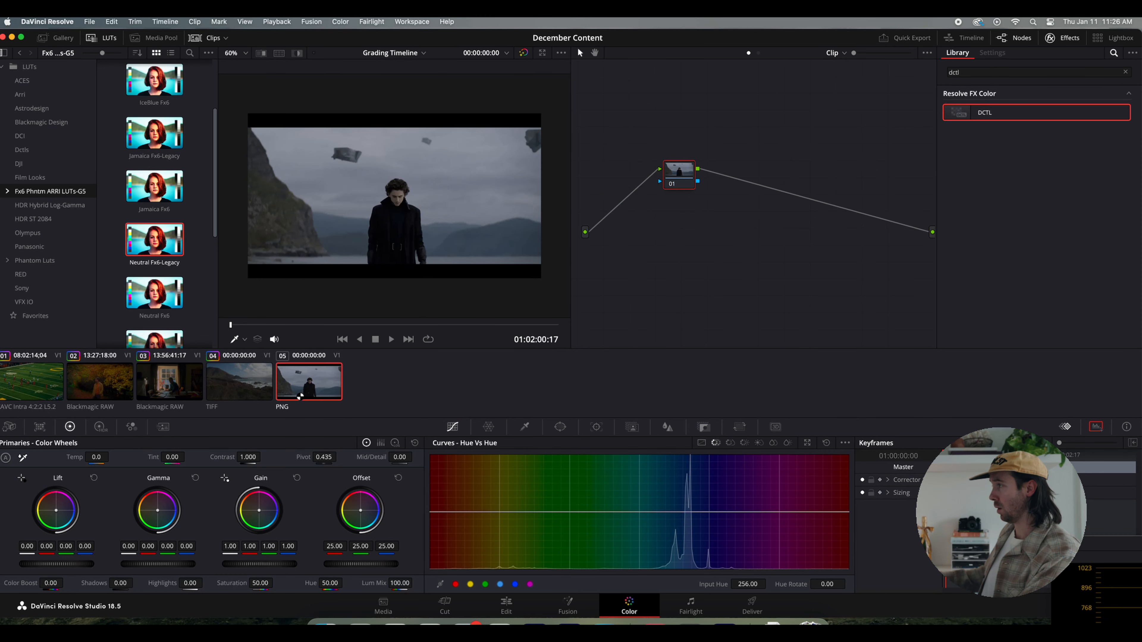
scroll(331, 229, "up", 5)
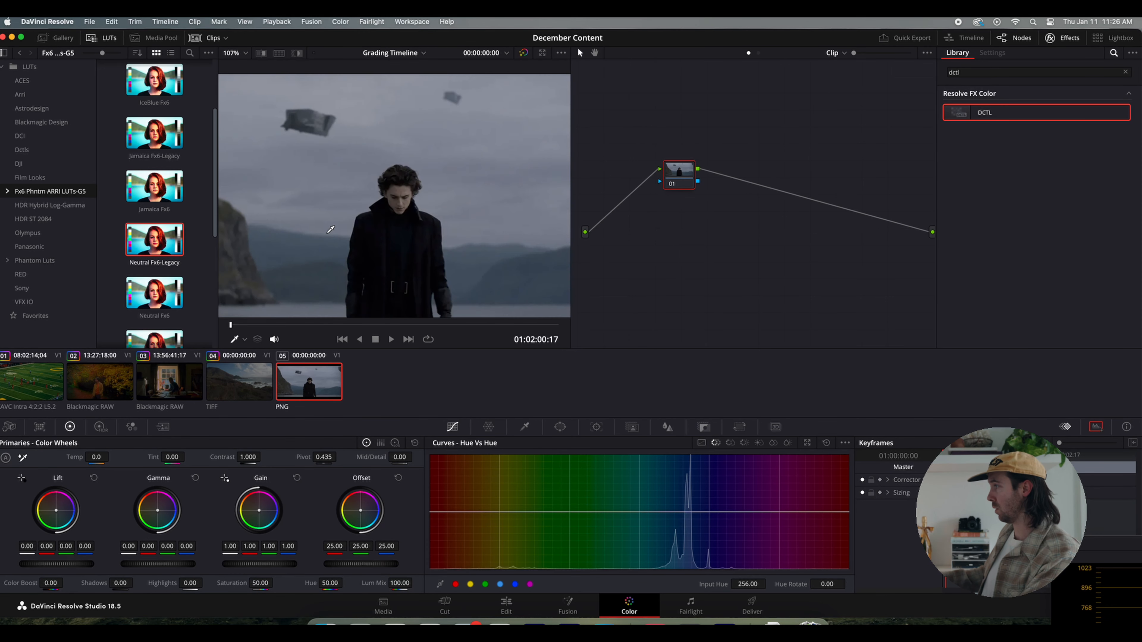
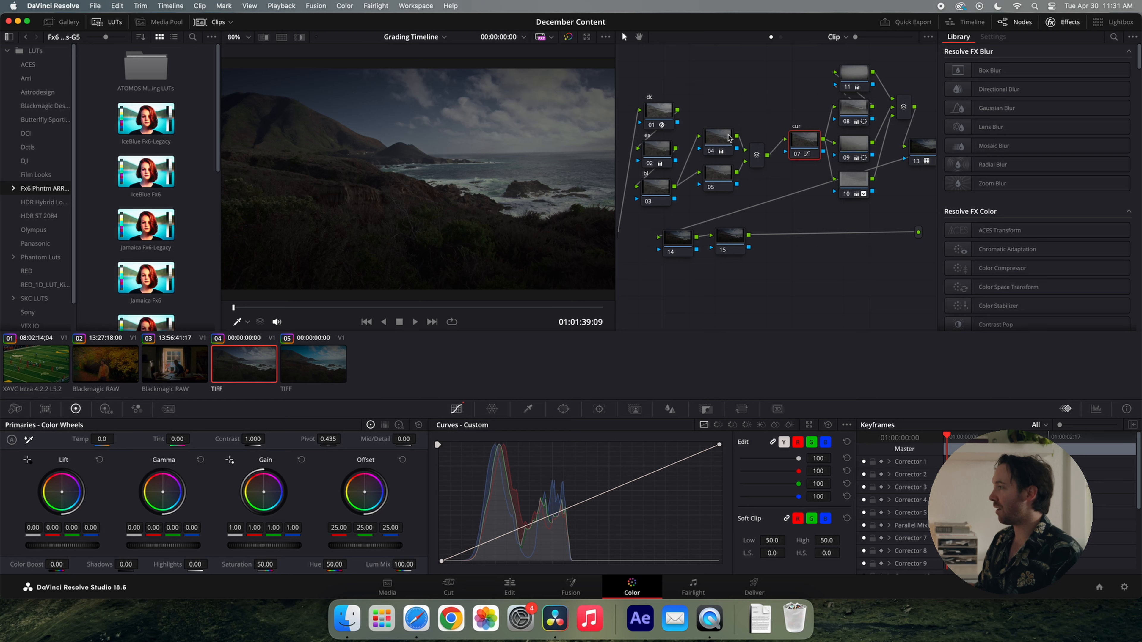
Add a node after the cur node, place it directly beneath, and change its color space.
left_click_drag(807, 144, 797, 144)
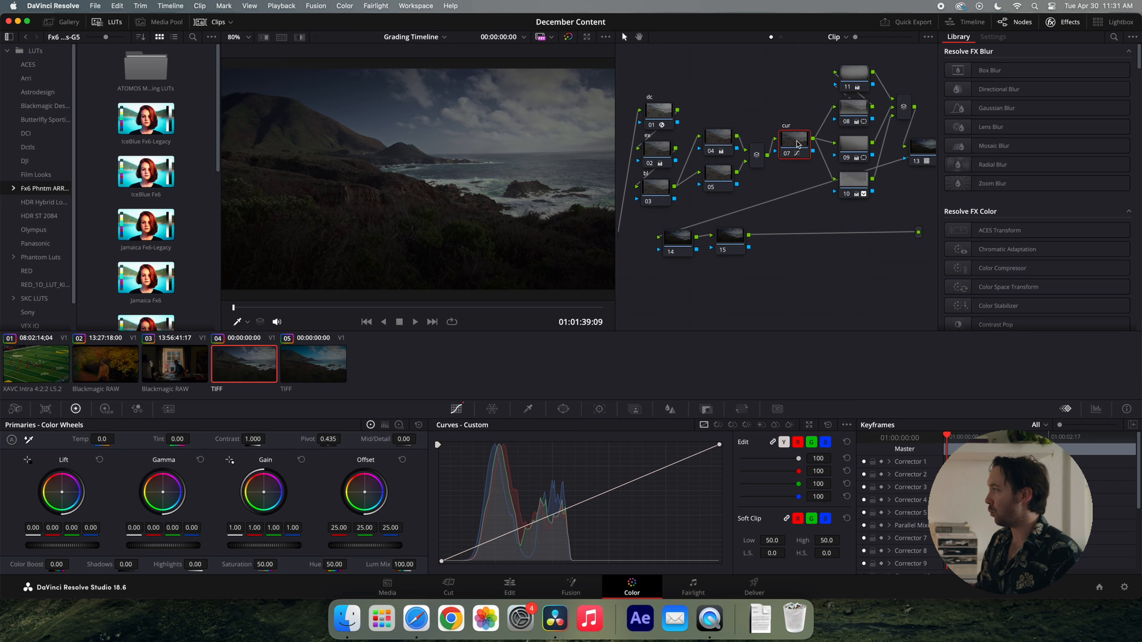
key("alt+s")
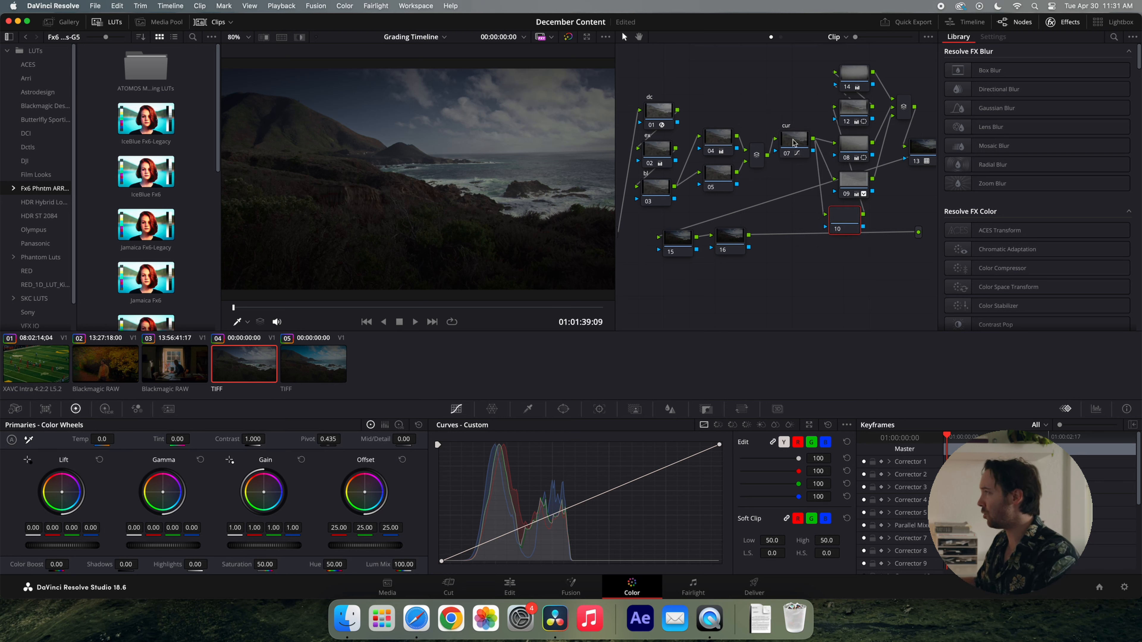
left_click_drag(841, 216, 794, 175)
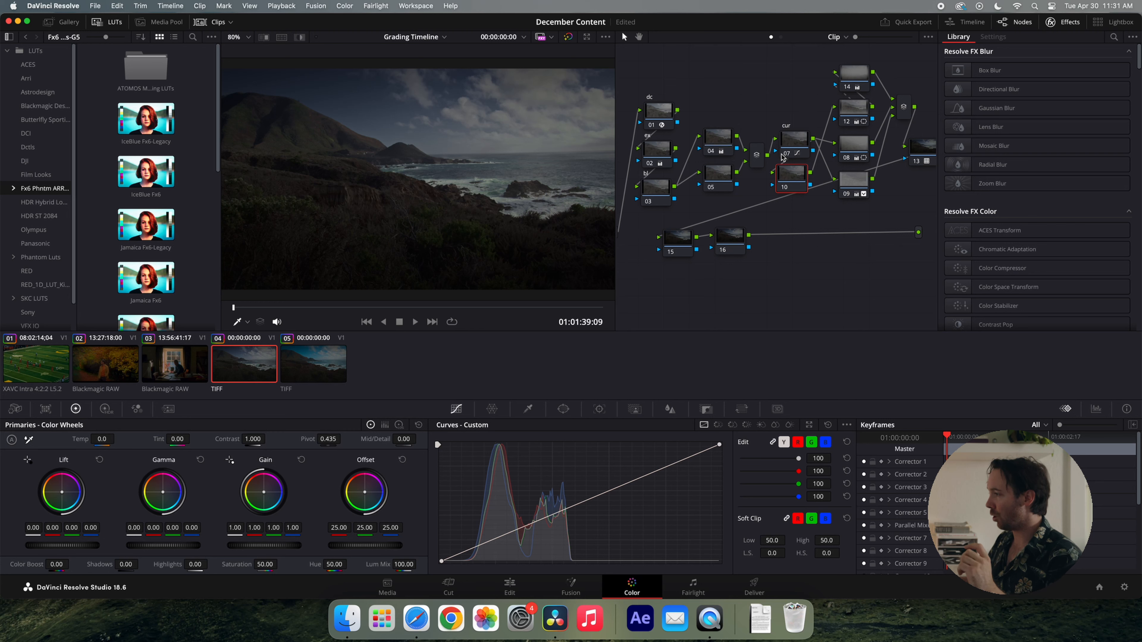
right_click(792, 171)
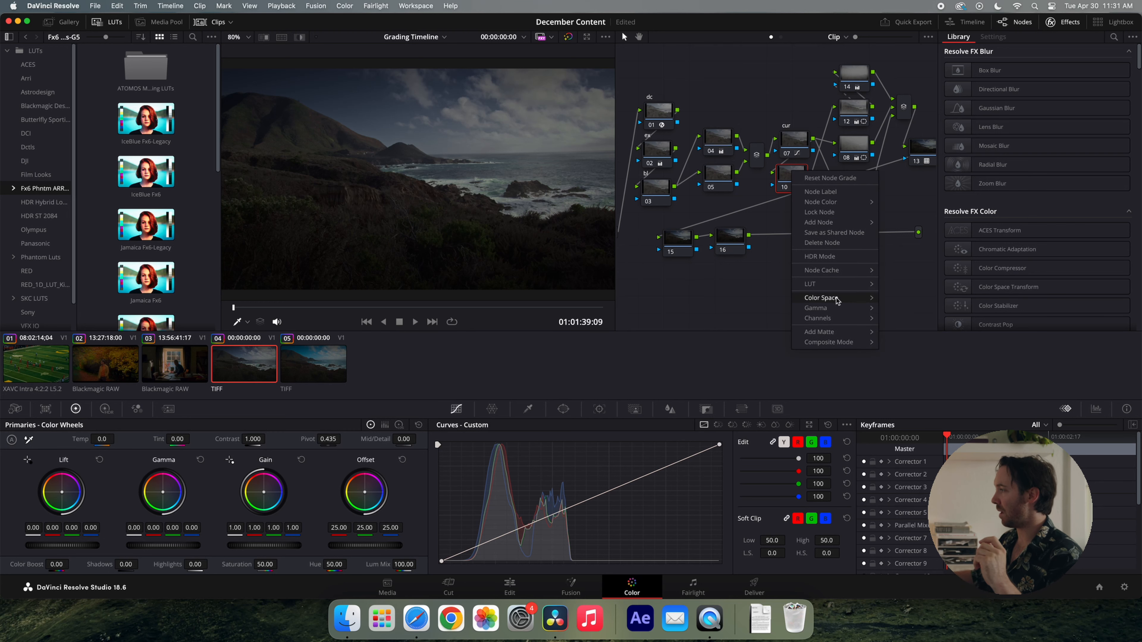
mouse_move(839, 300)
left_click(917, 399)
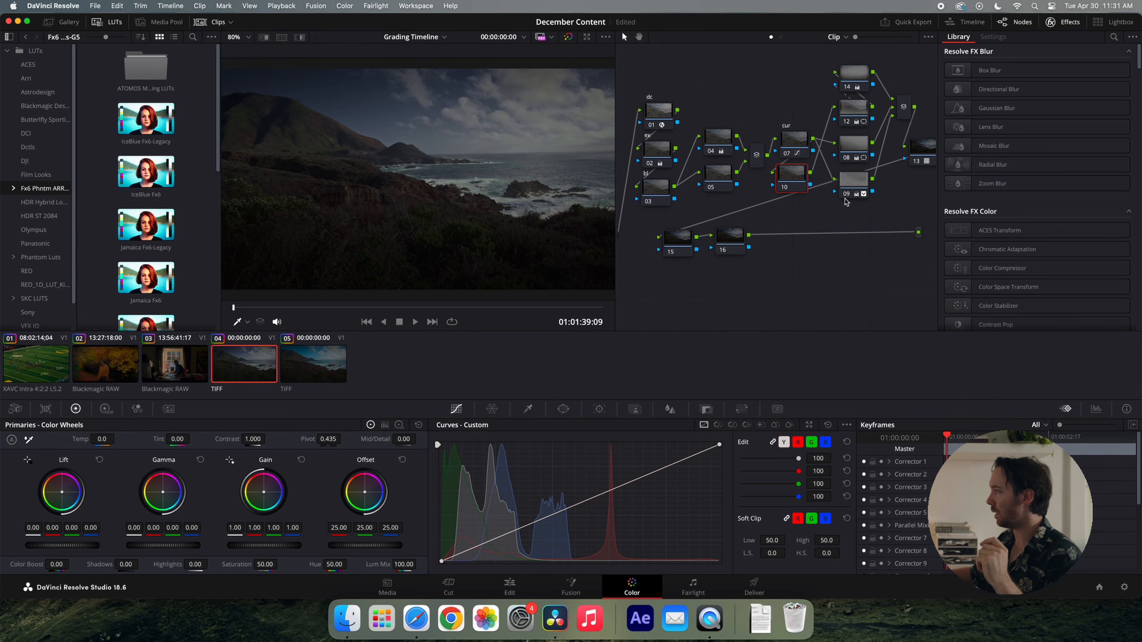
Disable channels 1 and 3 on the new node beneath cur and raise its gamma to 0.07.
right_click(795, 179)
mouse_move(861, 329)
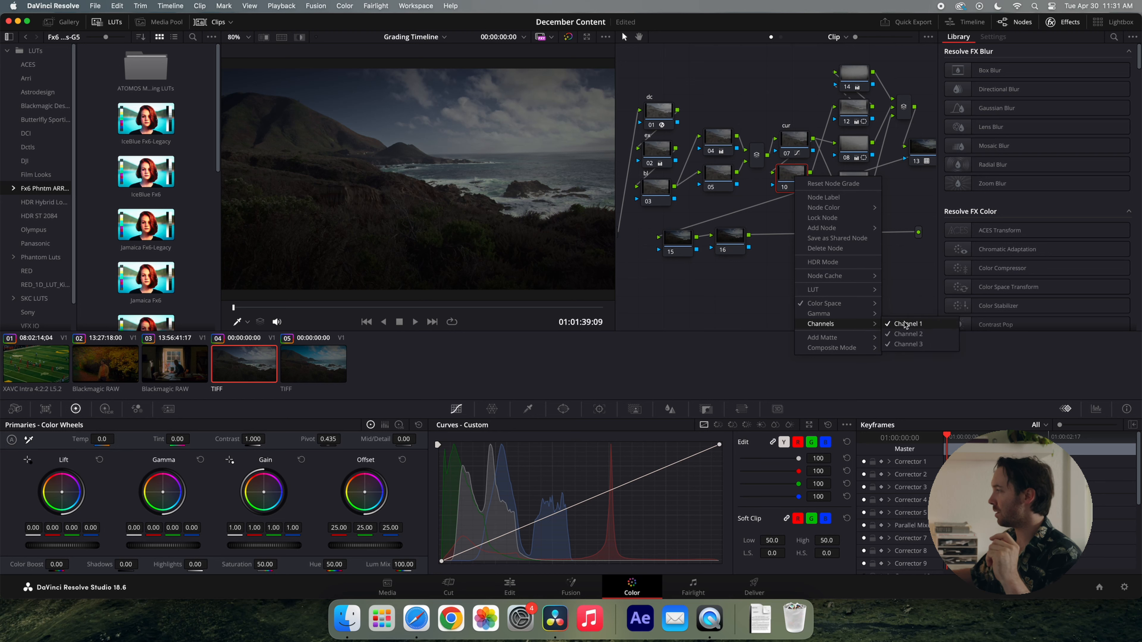
left_click(905, 324)
right_click(804, 182)
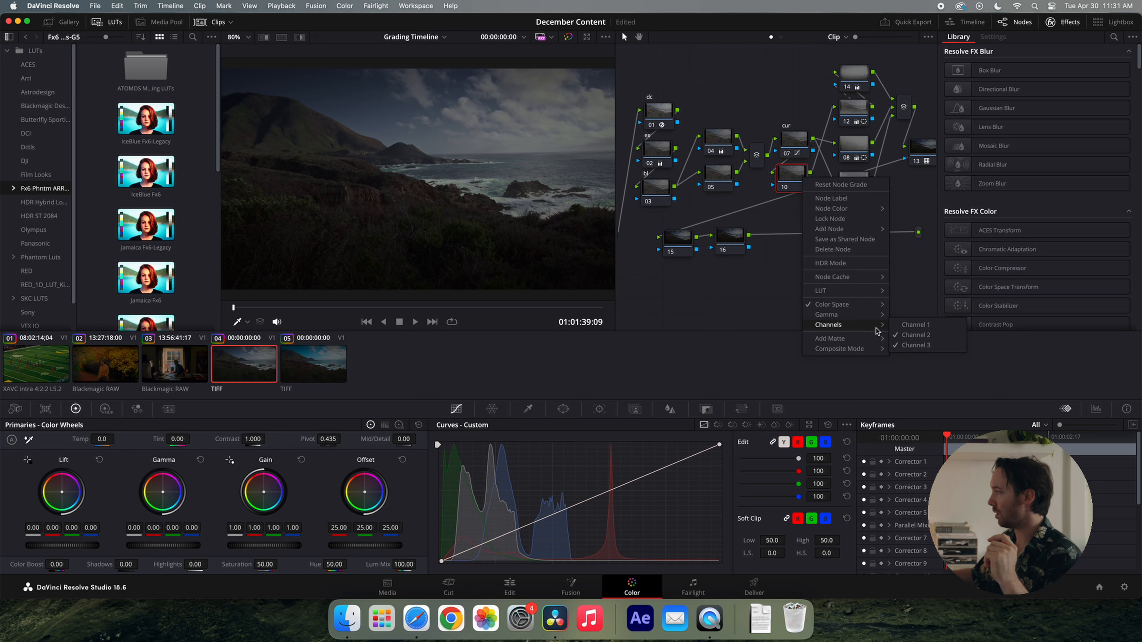
left_click(912, 345)
left_click_drag(793, 185, 797, 185)
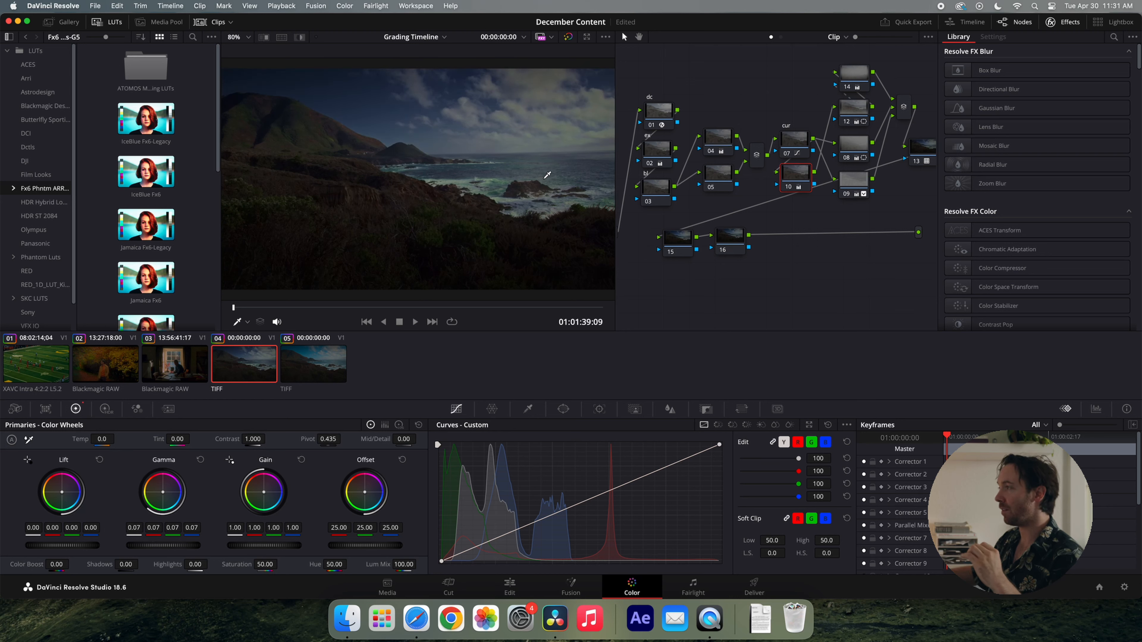
In the dc node's DCTL, set Blue Sat -0.431, Blue Value 0.009, Cyan Value 0.303, Red Sat 0.303, Red Value -0.358 and Green Value -1.000.
left_click(657, 113)
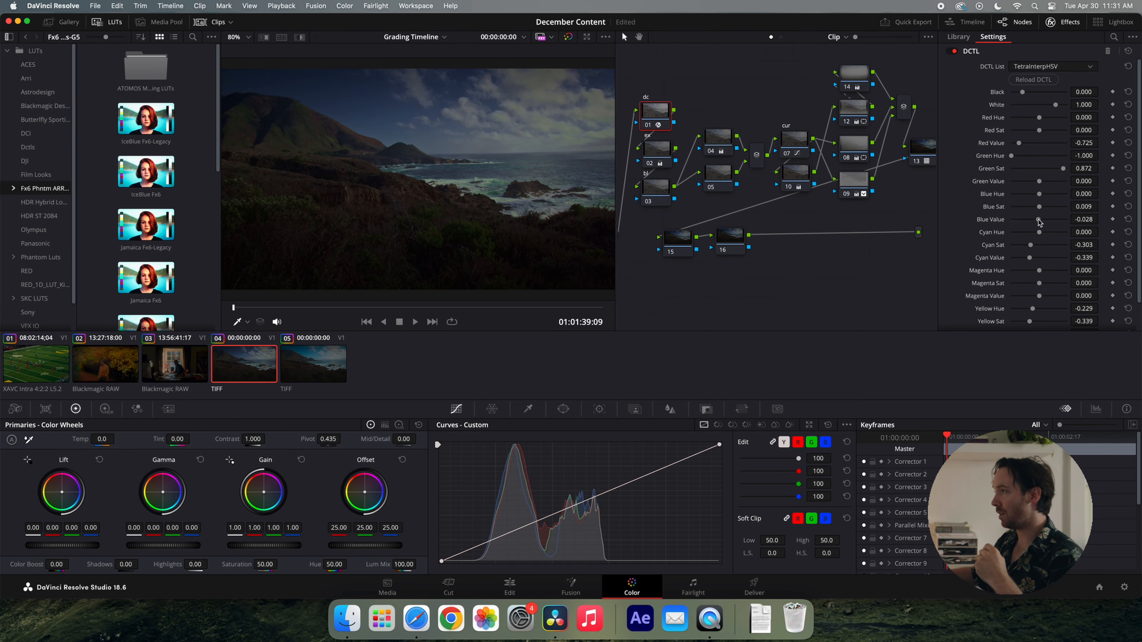
left_click_drag(1039, 220, 1048, 221)
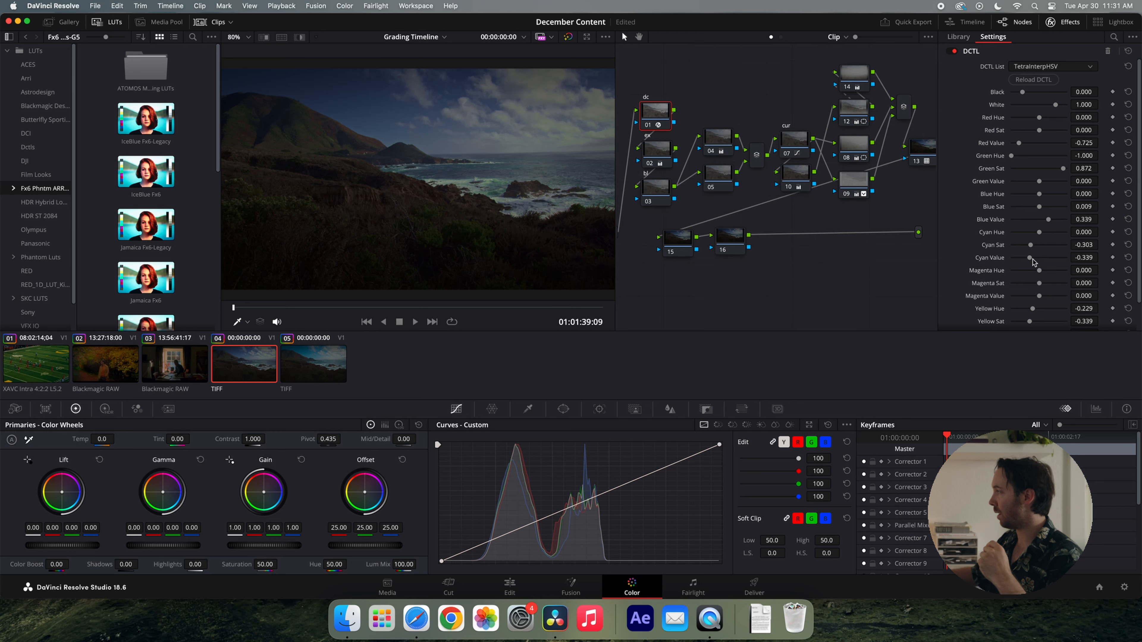
left_click_drag(1030, 259, 1049, 260)
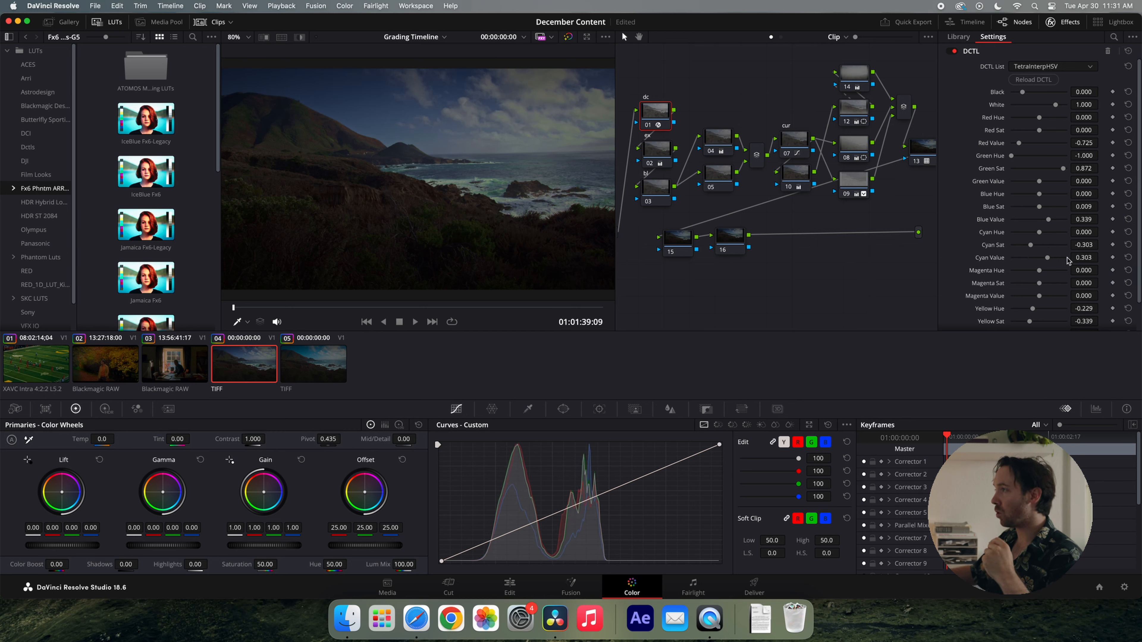
left_click_drag(1049, 220, 1027, 210)
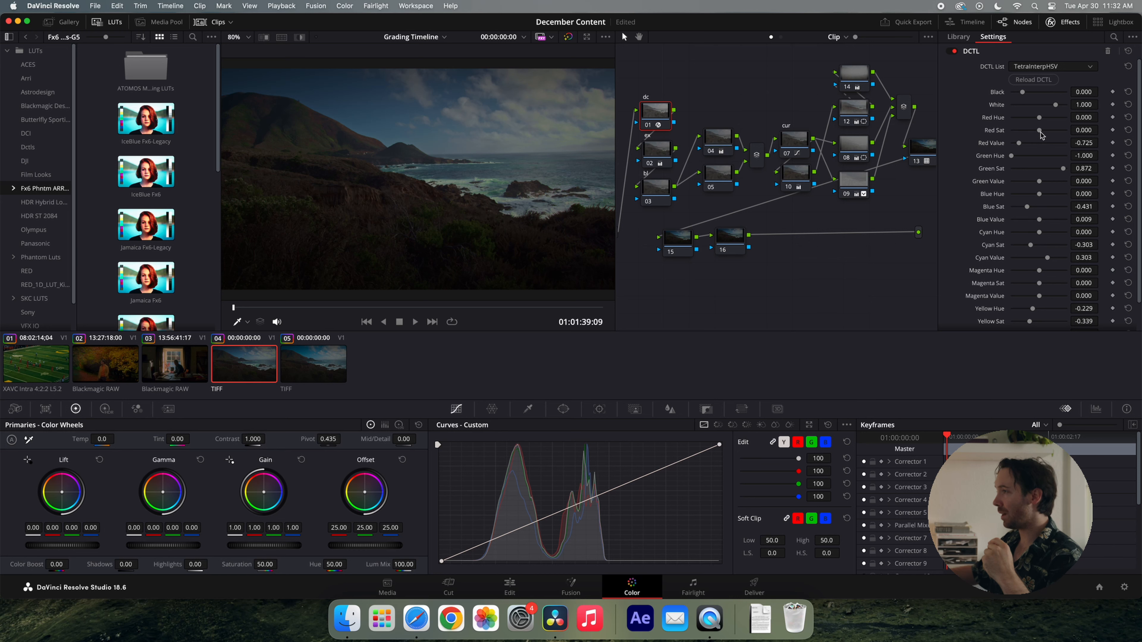
left_click_drag(1039, 130, 1047, 131)
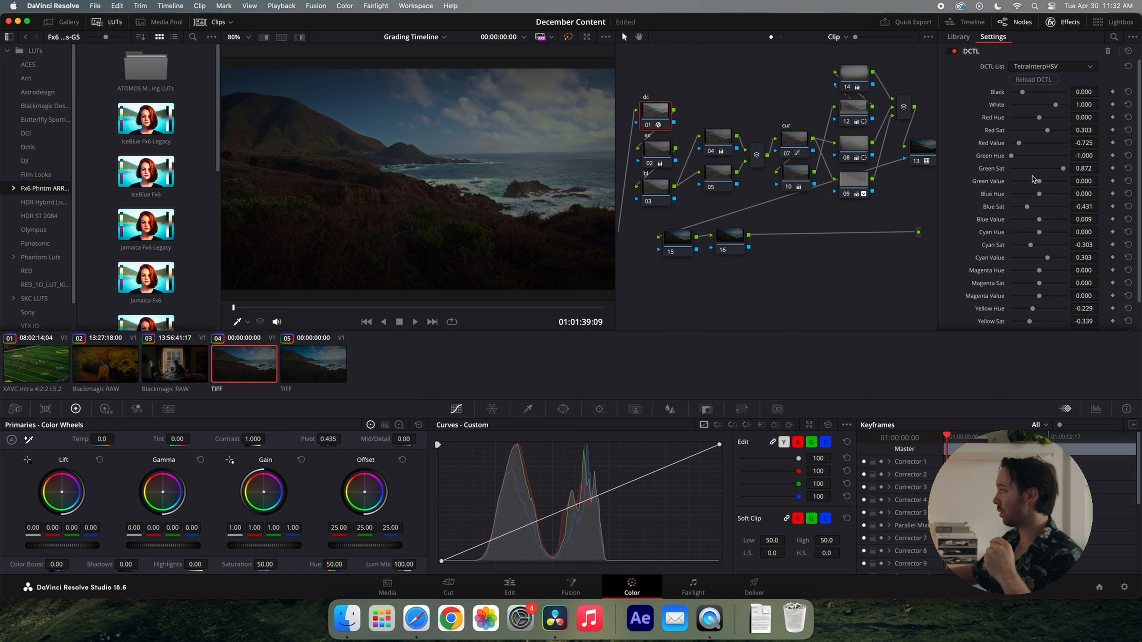
left_click_drag(1039, 181, 1031, 148)
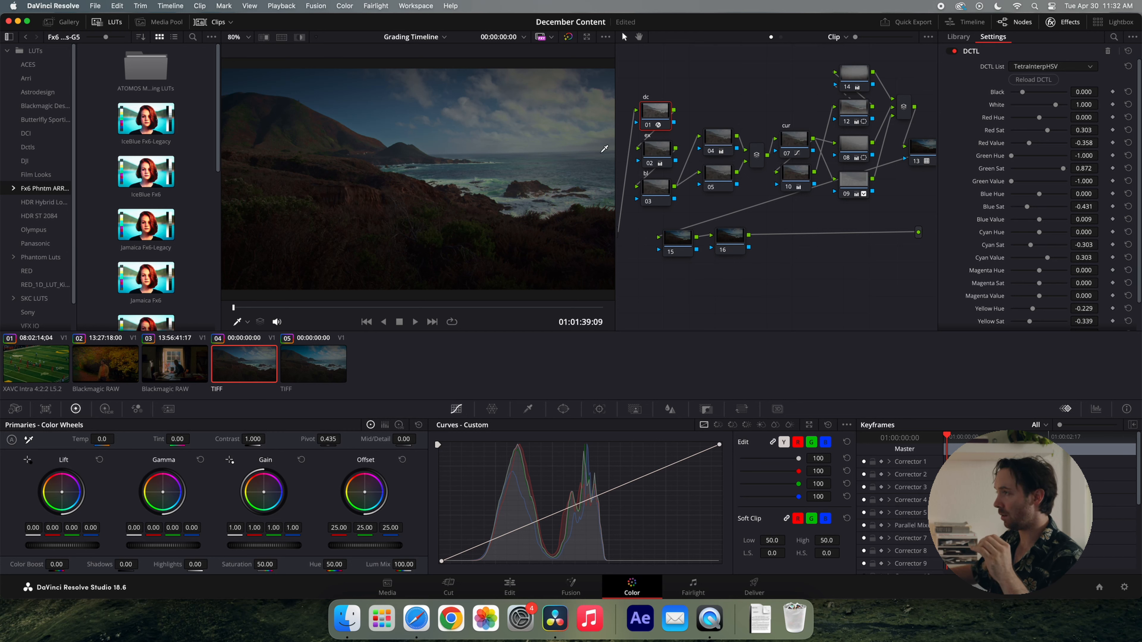
On the cur node's Hue Vs Lum curve, set the Lum Gain to 1.79 at hue 313.97 and 0.41 at hue 271.91.
left_click(785, 143)
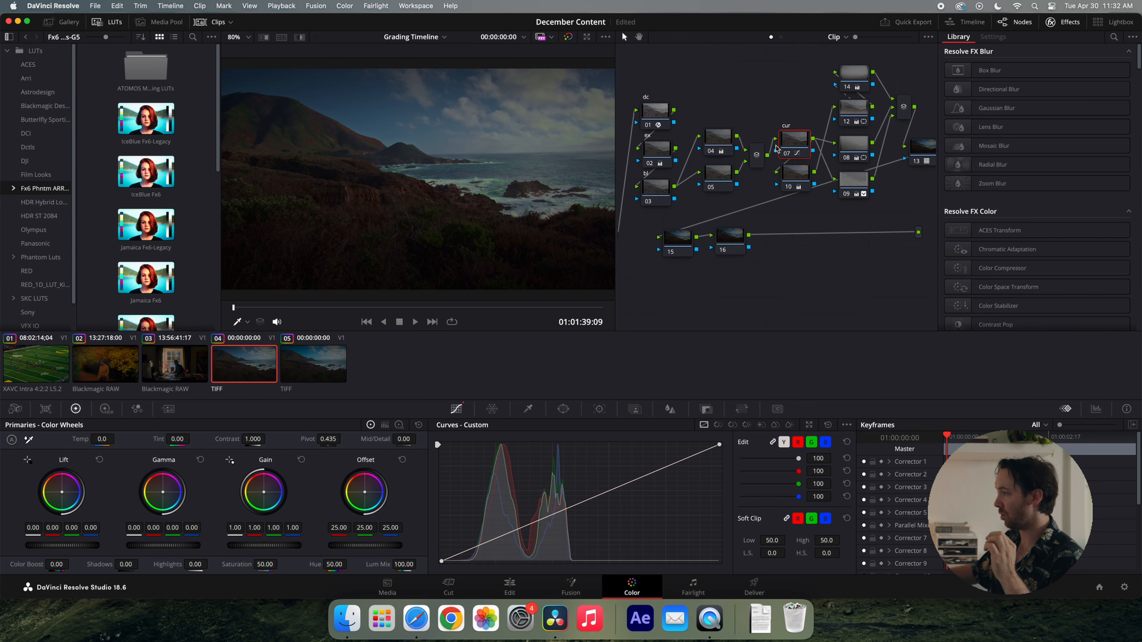
left_click(746, 428)
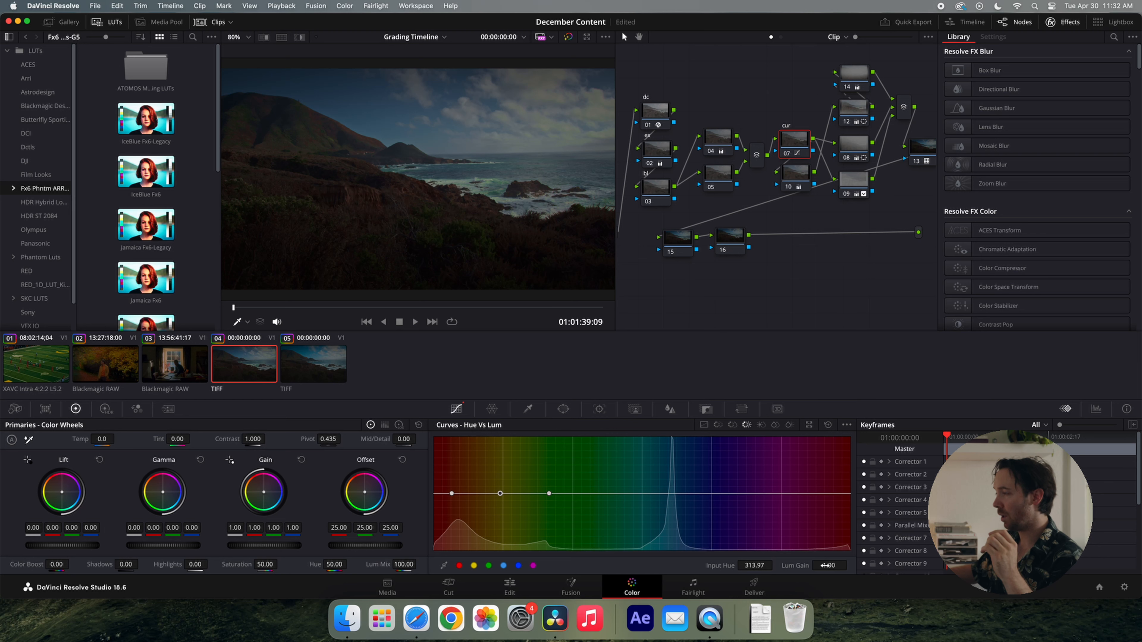
mouse_move(826, 565)
left_mouse_down()
mouse_move(845, 565)
mouse_move(814, 566)
mouse_move(850, 566)
mouse_move(823, 566)
mouse_move(838, 566)
left_mouse_up()
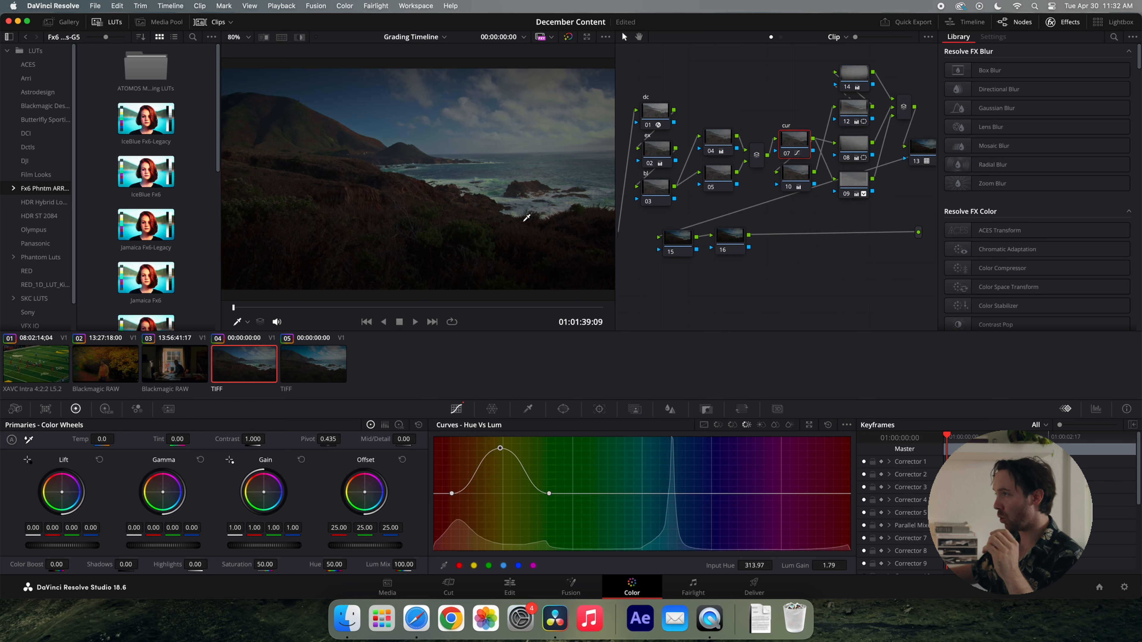
left_click(410, 255)
left_click_drag(835, 565, 829, 565)
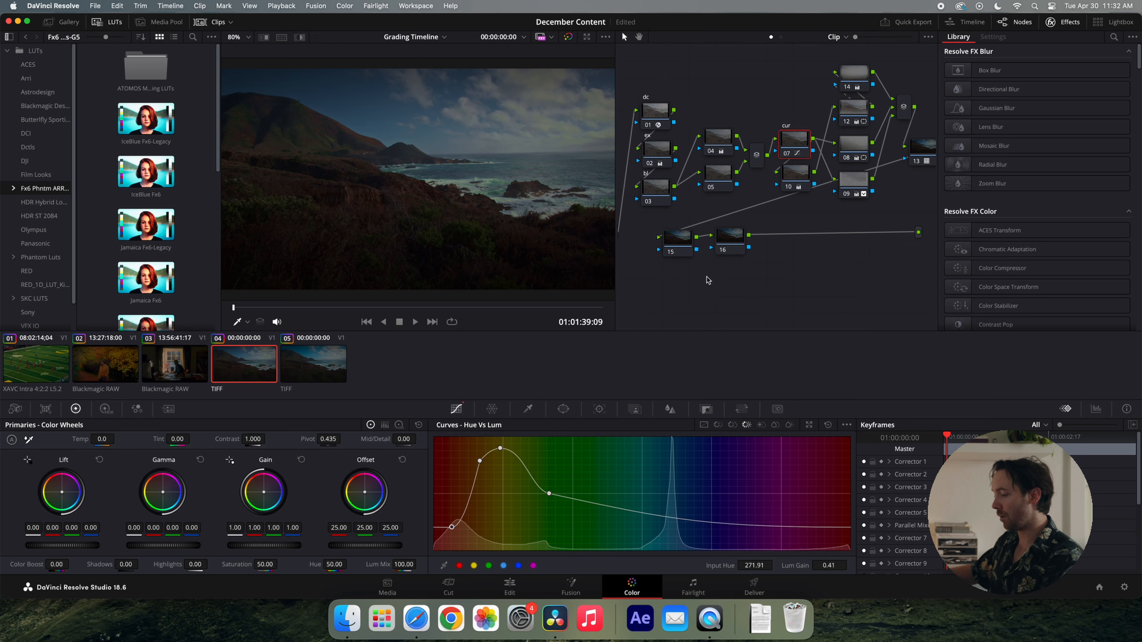
key("F2")
Check the grades of the ex node and stacked nodes 12, 08 and 09, and add a new node beneath node 09.
left_click(654, 153)
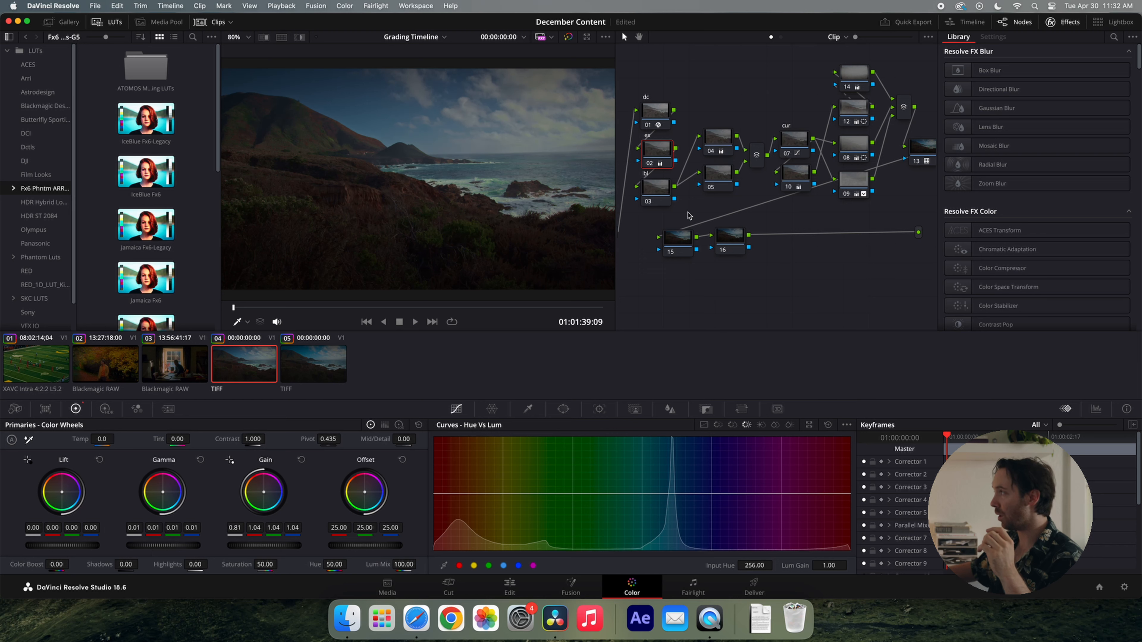
left_click(853, 118)
left_click(856, 147)
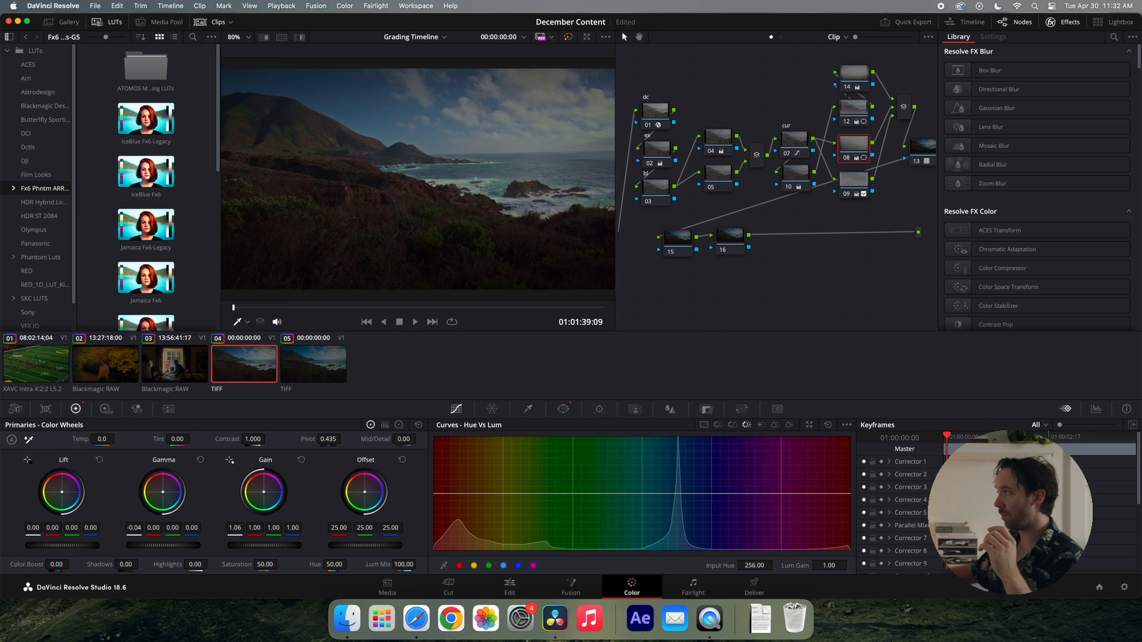
left_click(859, 183)
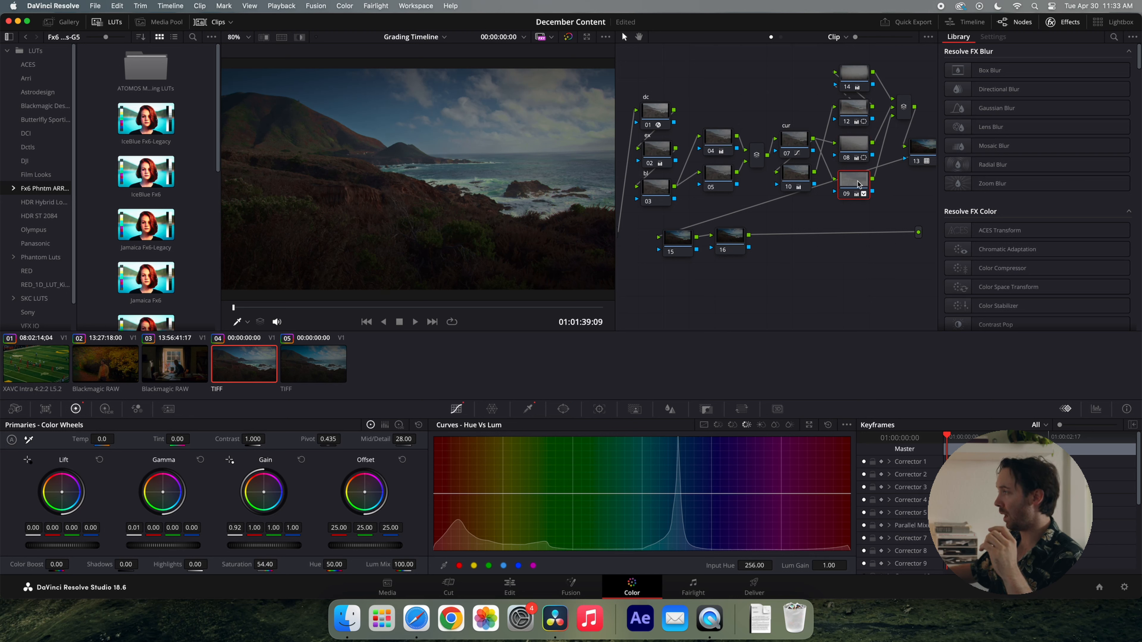
left_click(856, 147)
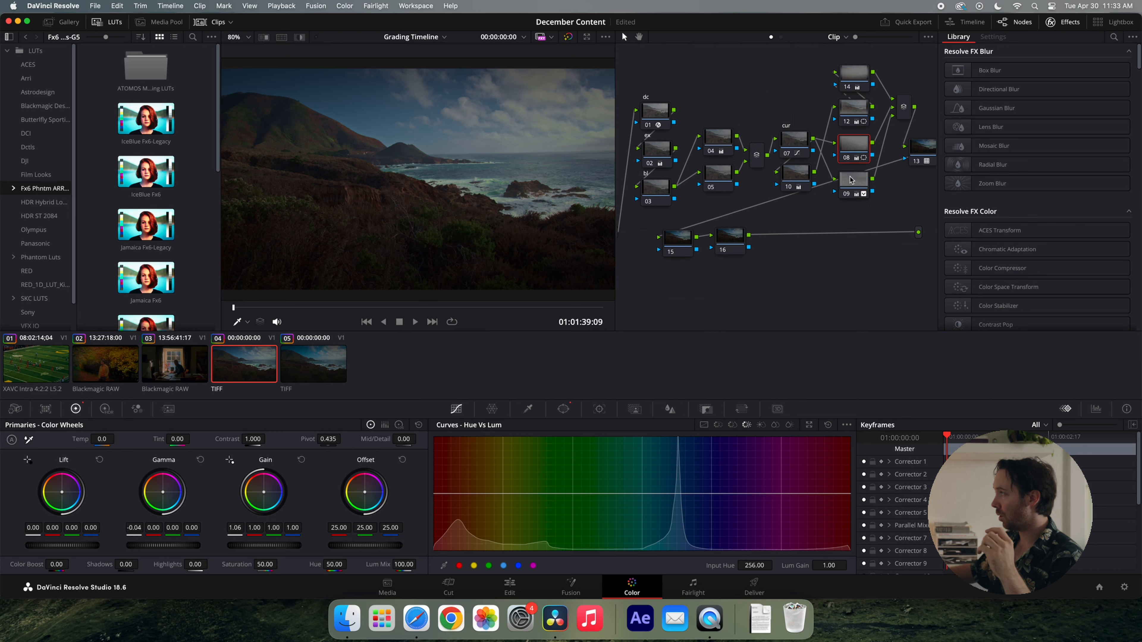
left_click(851, 180)
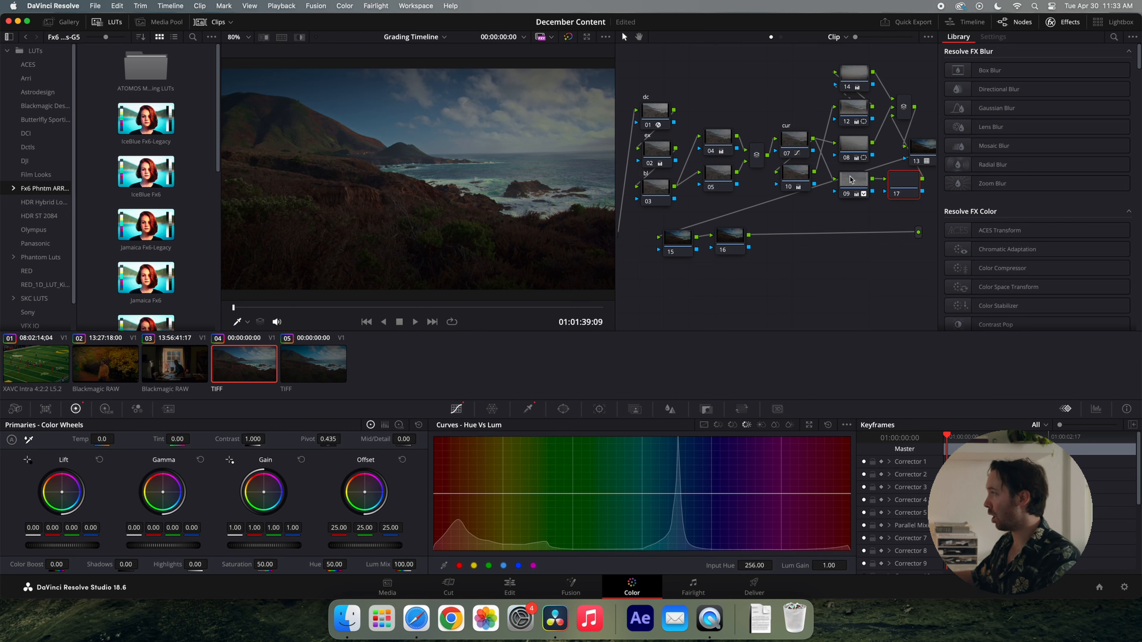
key("alt+s")
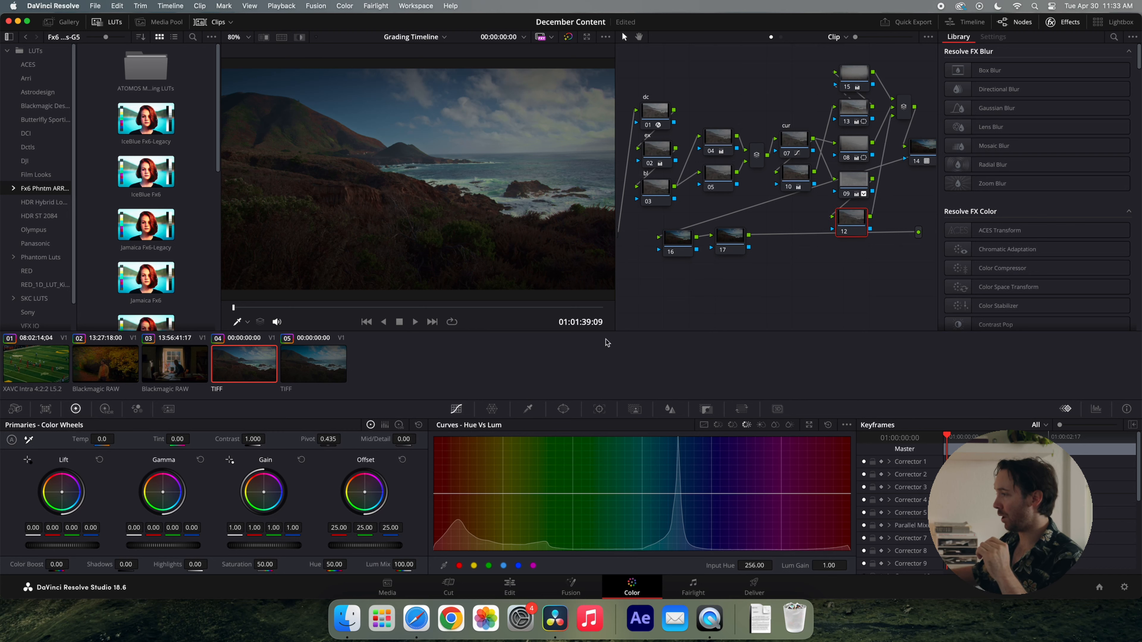
Key the bright sky on the new node by luminance with Low 59.2, High 69.3 and L. Soft 6.5, and lower its gain to 0.94.
left_click(528, 409)
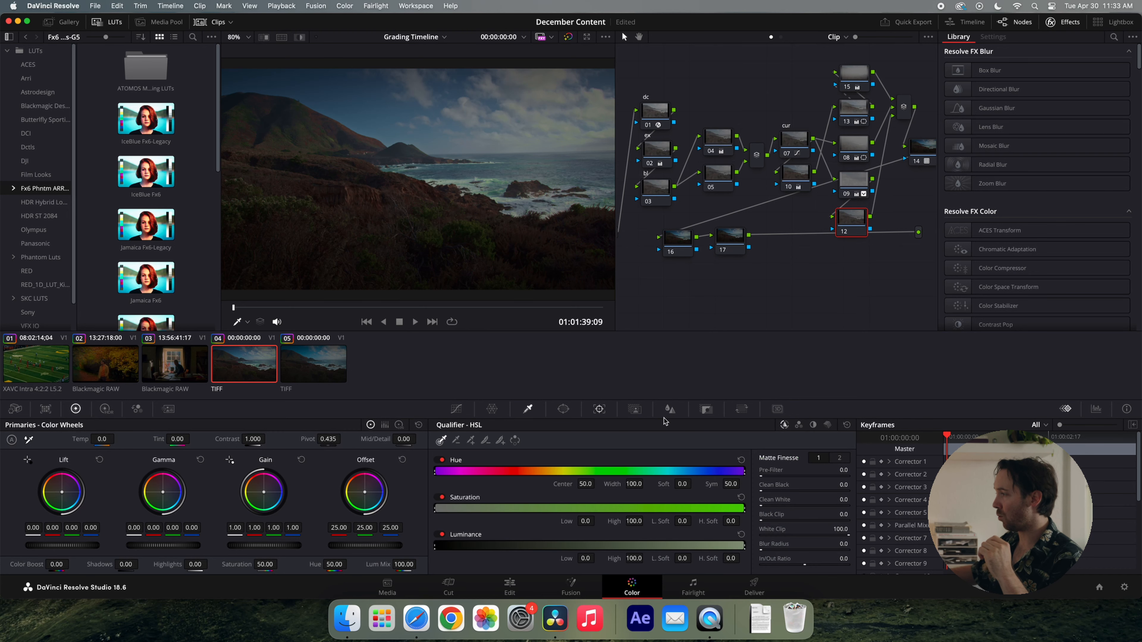
left_click(813, 426)
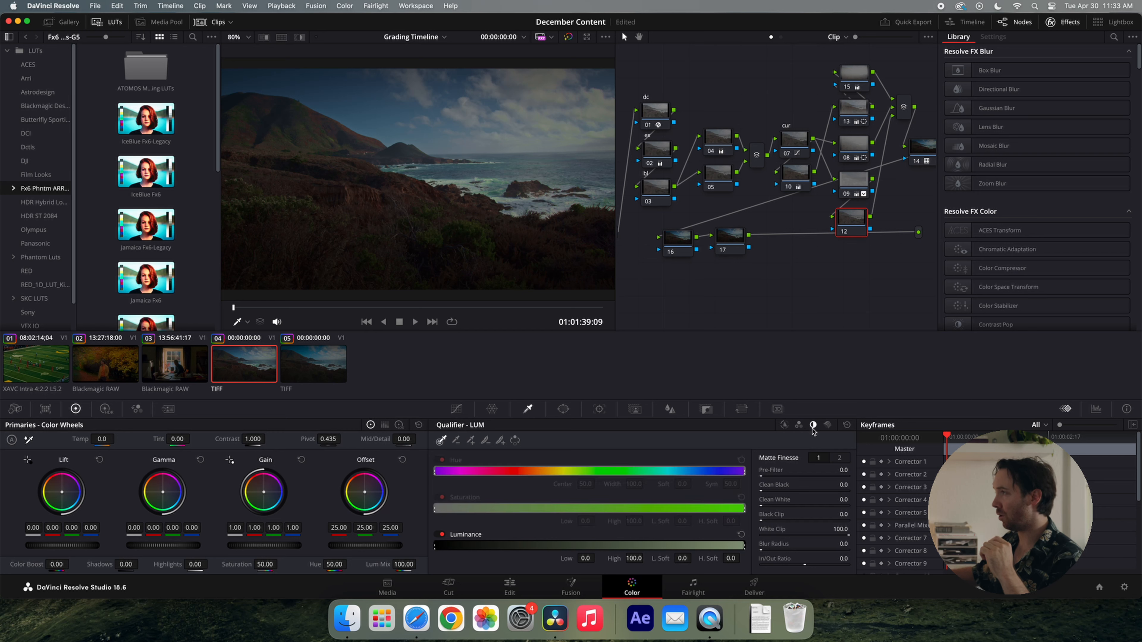
key("shift+h")
left_click(537, 82)
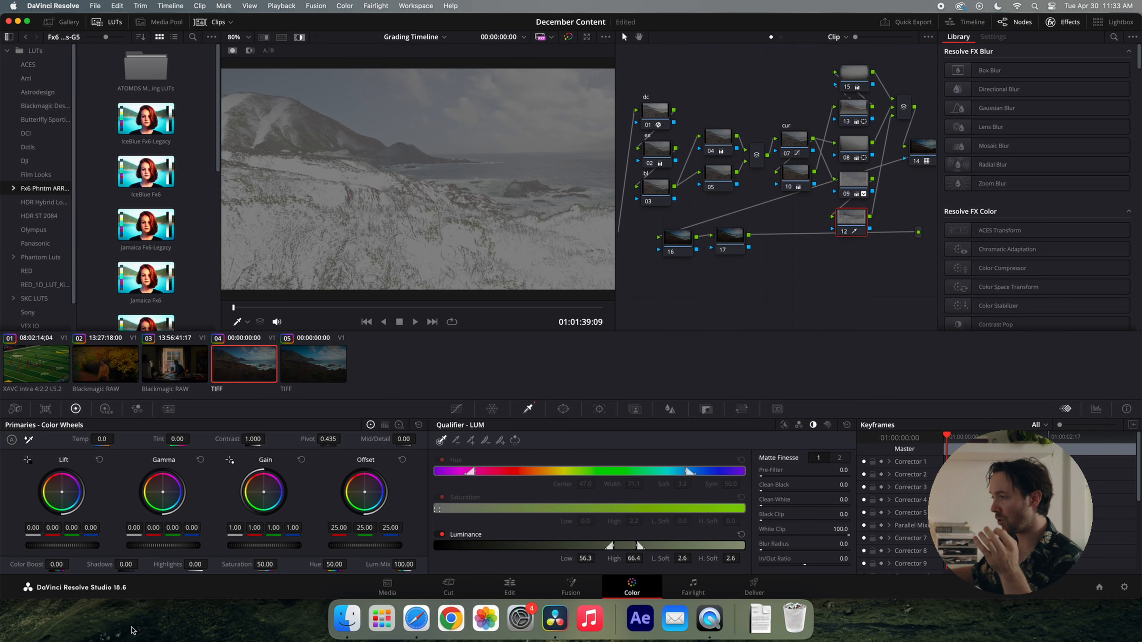
left_click_drag(629, 546, 638, 547)
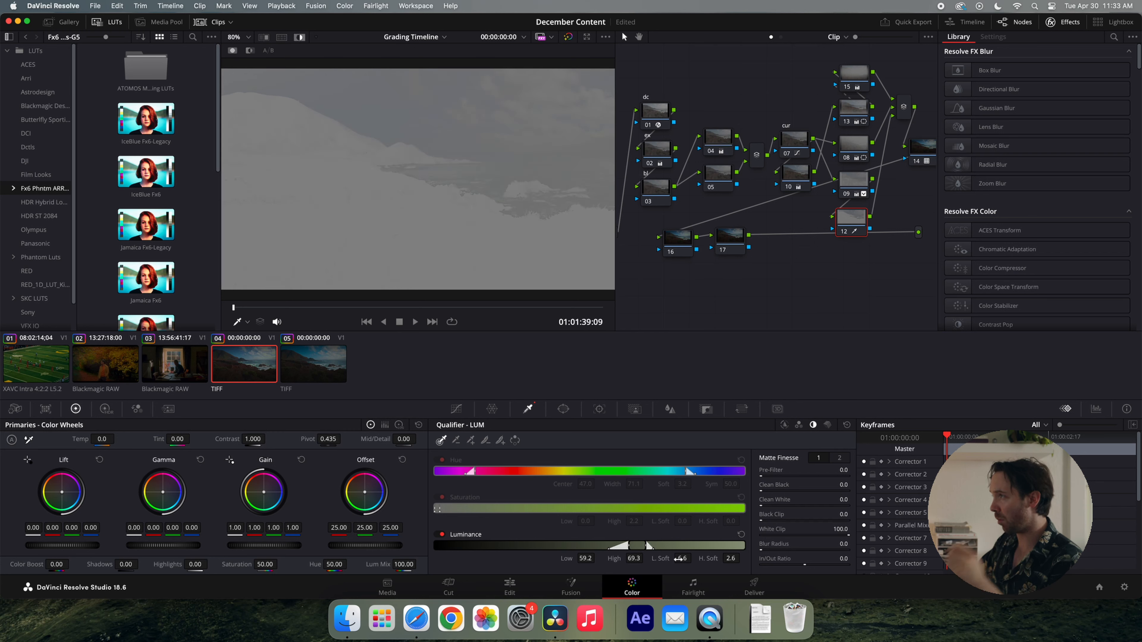
key("shift+h")
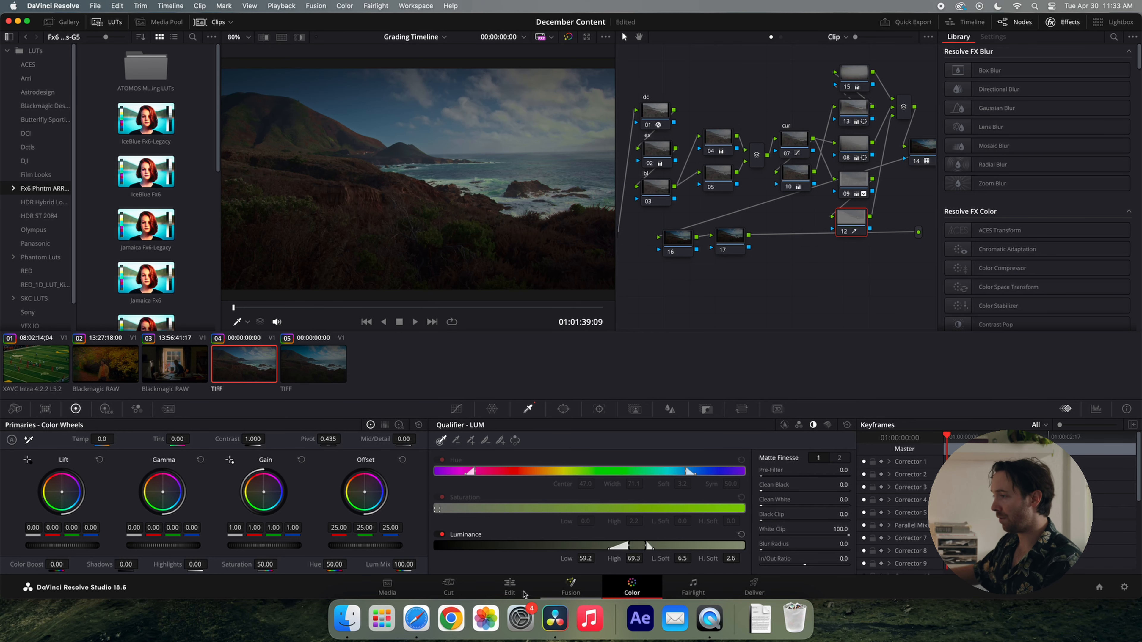
left_click_drag(264, 545, 255, 545)
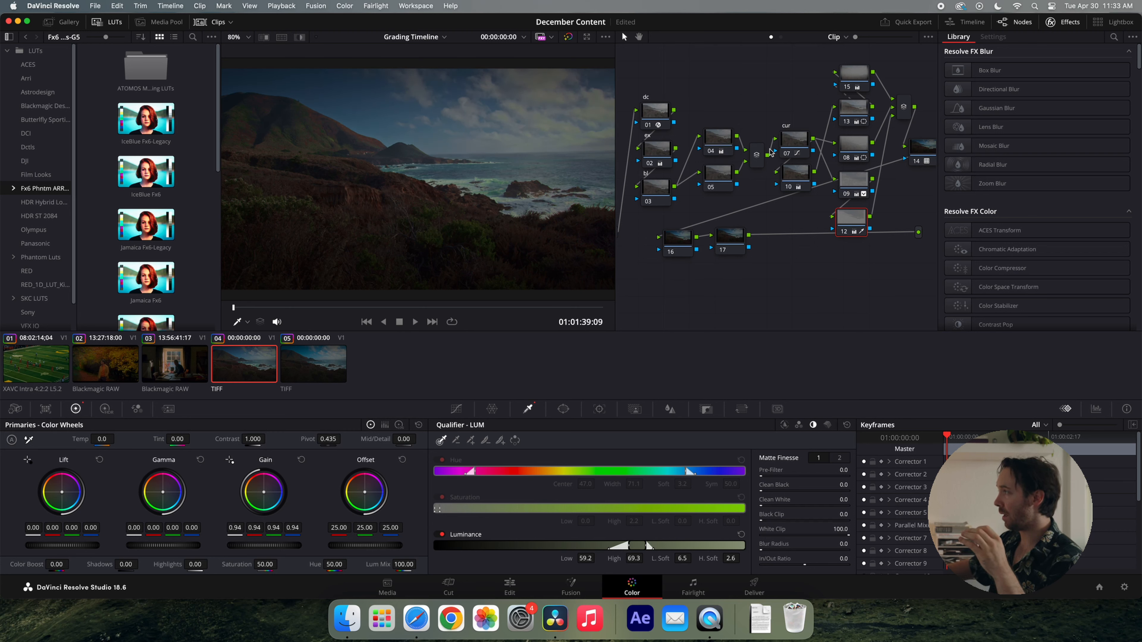
Add a midtone point to the cur node's custom curve and lift it slightly.
left_click(797, 143)
left_click(457, 409)
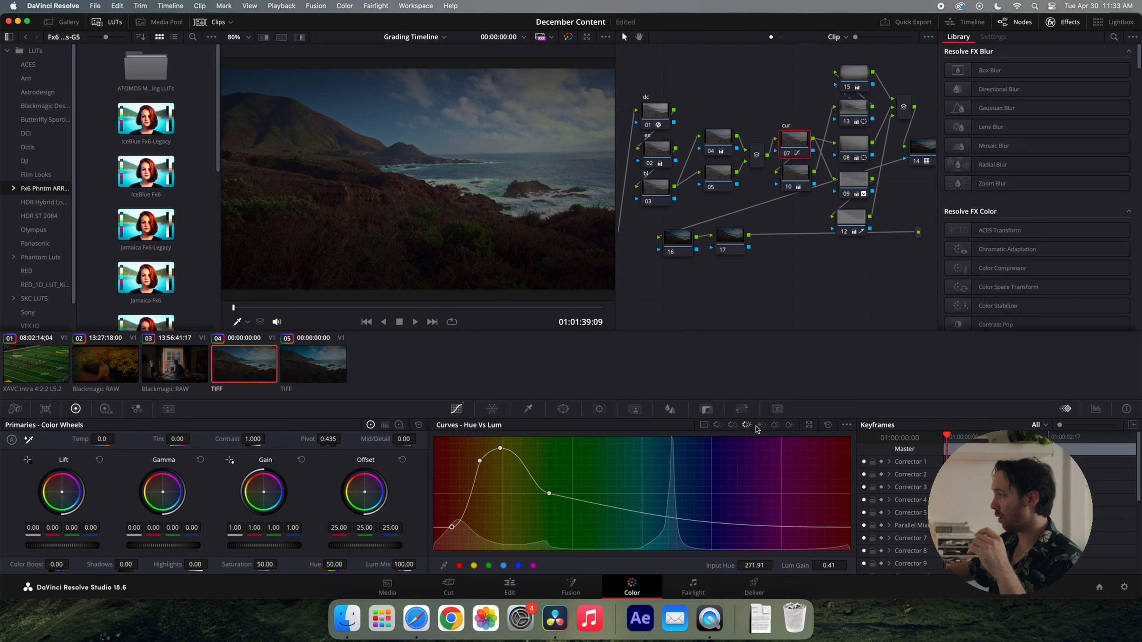
left_click(704, 425)
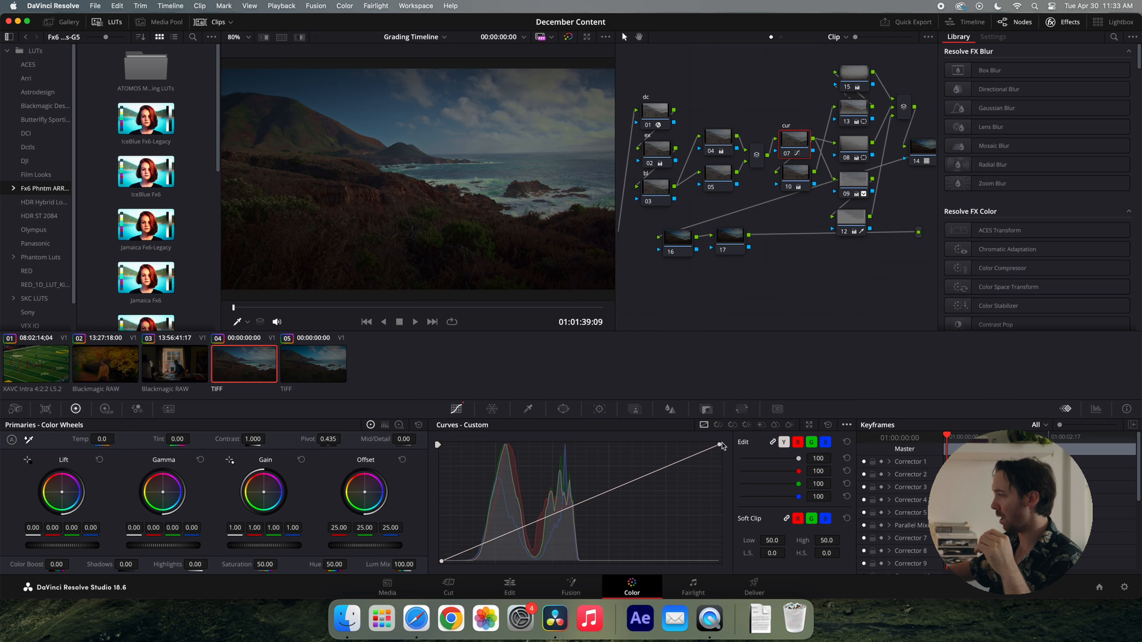
left_click(617, 483)
left_click_drag(618, 485, 616, 481)
In the dc node's DCTL, set Red Hue to -0.174 and Red Sat to 0.266, and check the whole frame.
left_click(653, 154)
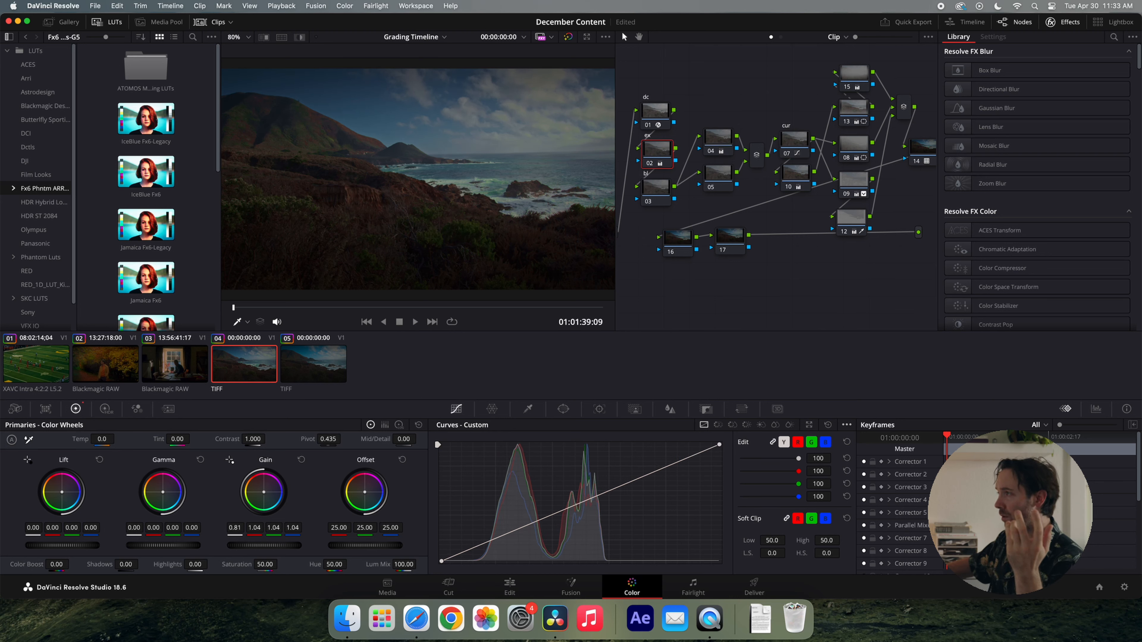
left_click(650, 118)
mouse_move(1047, 130)
left_mouse_down()
mouse_move(1034, 121)
mouse_move(1046, 133)
left_mouse_up()
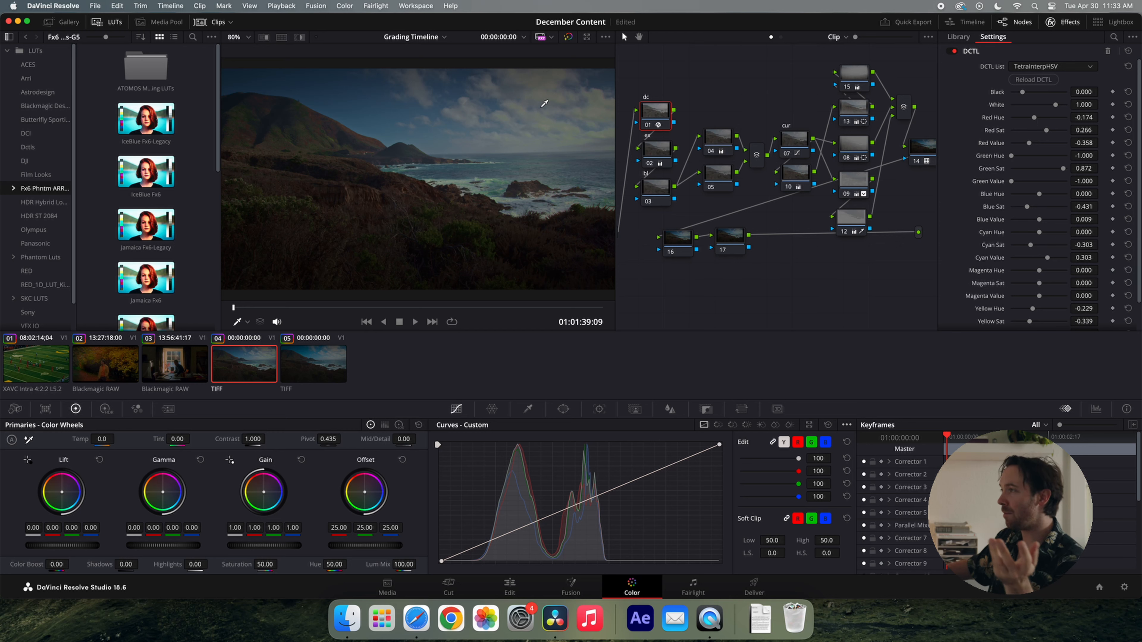
scroll(537, 163, "up", 3)
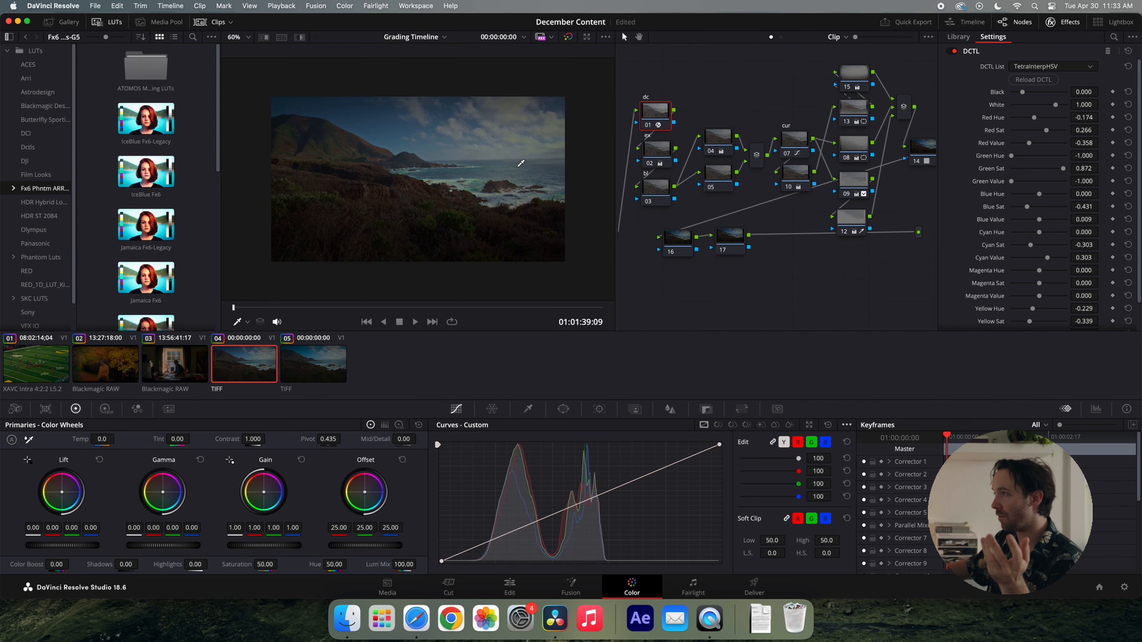
In the dc node's DCTL, set Blue Value to -0.431 and Magenta Sat to -1.000.
scroll(489, 155, "down", 4)
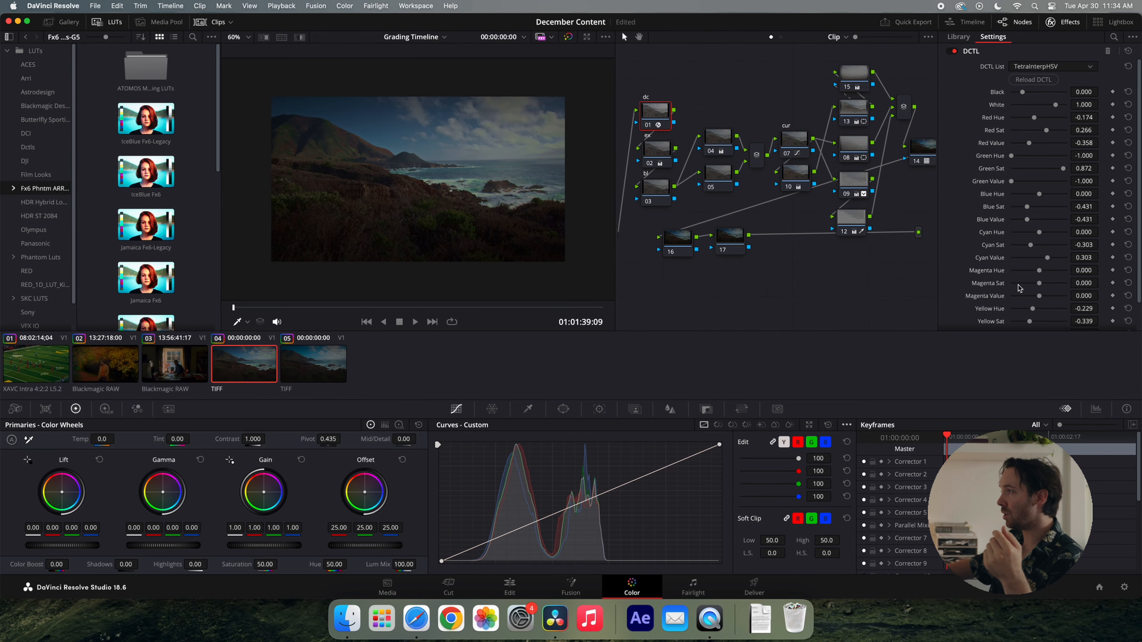
left_click_drag(1019, 288, 1011, 281)
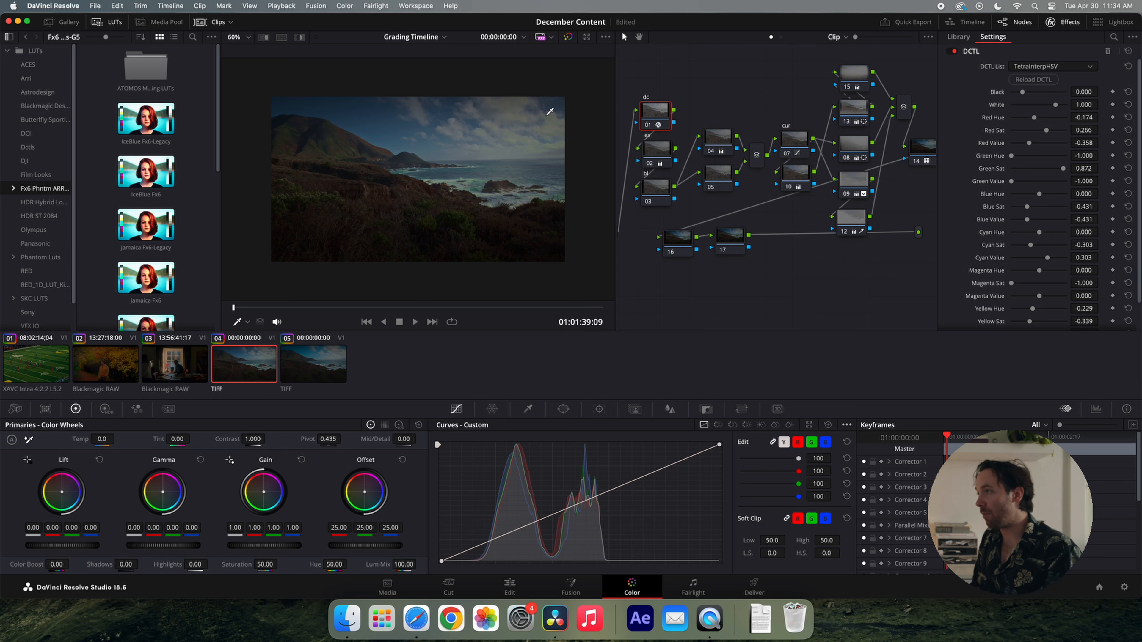
Compare the grades of coastline clips 04 and 05, review clips 03, 02 and 01, and return to clip 05.
left_click(306, 373)
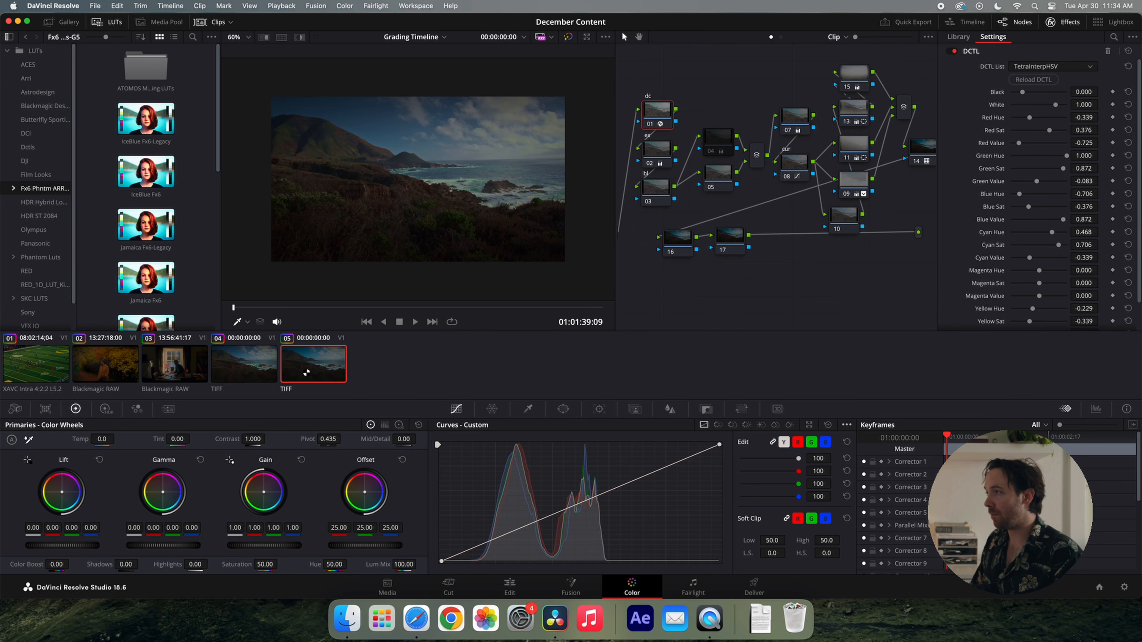
left_click(271, 369)
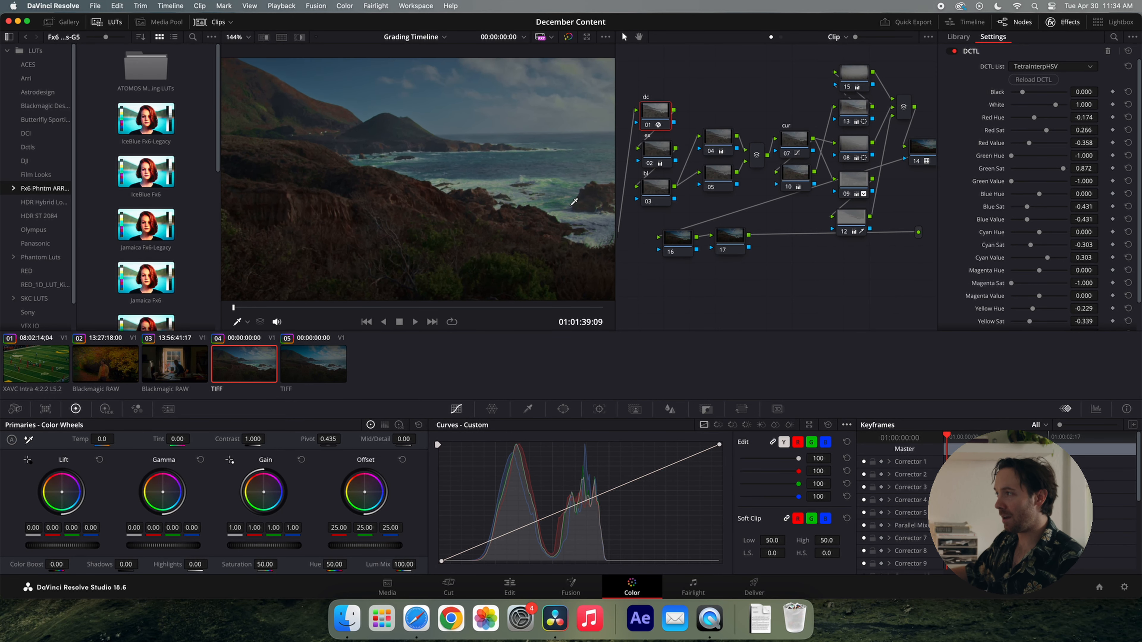
left_click(178, 373)
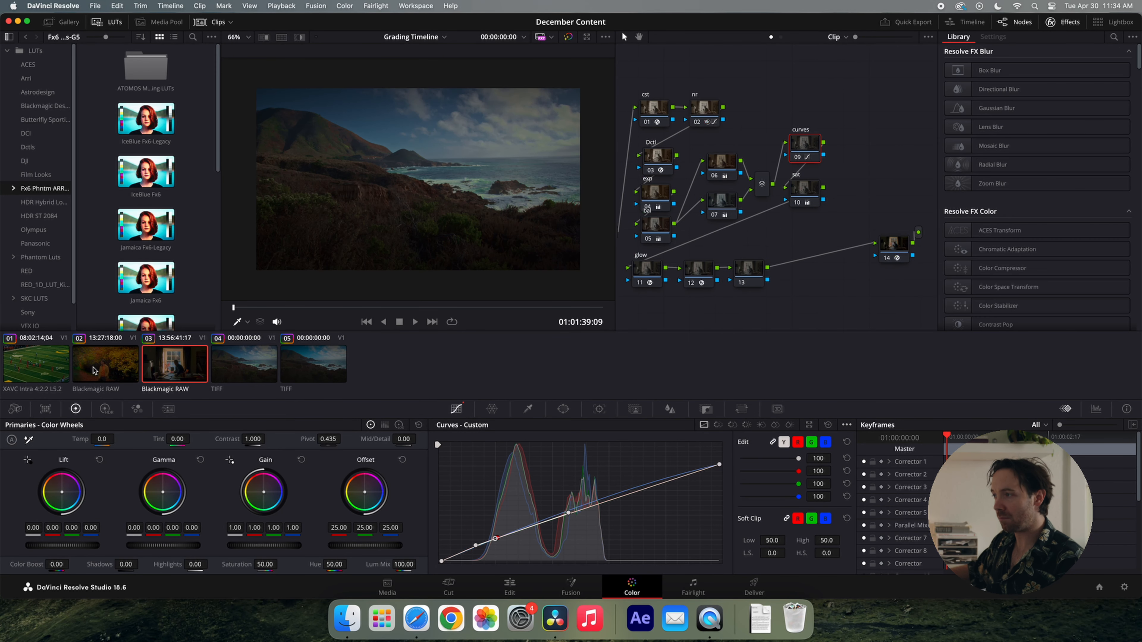
left_click(105, 367)
left_click(25, 368)
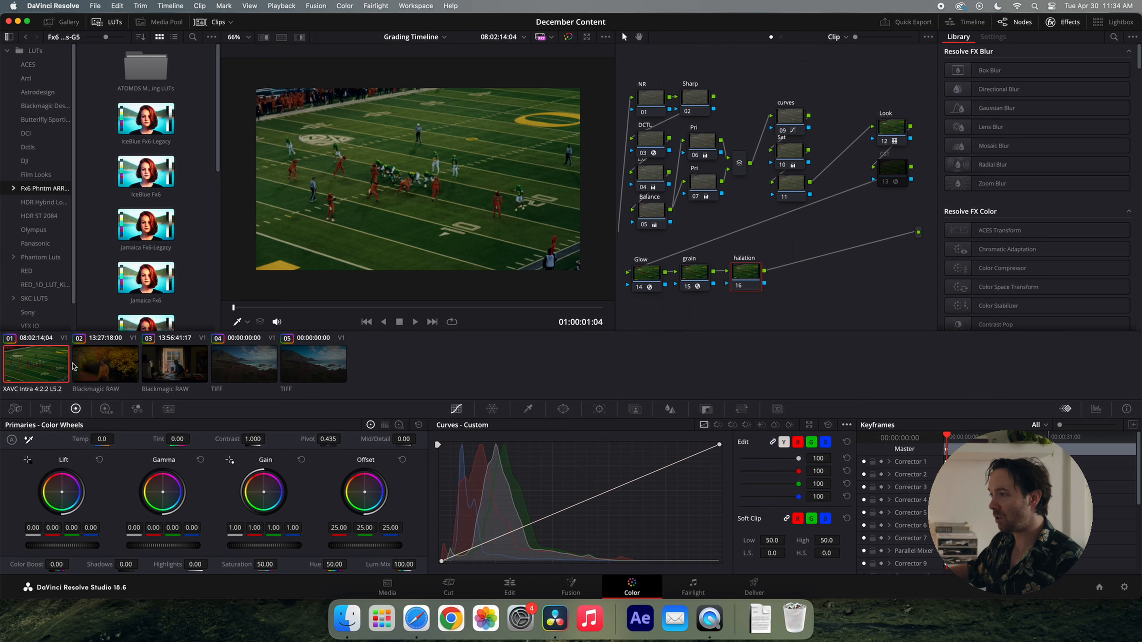
left_click(98, 365)
left_click(188, 367)
left_click(313, 365)
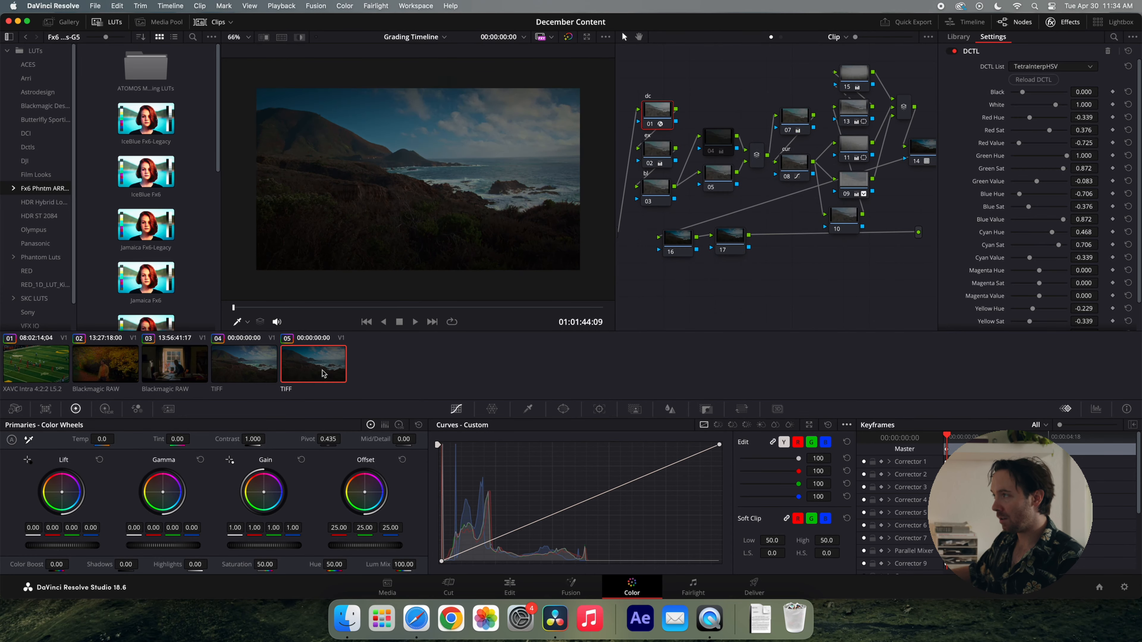